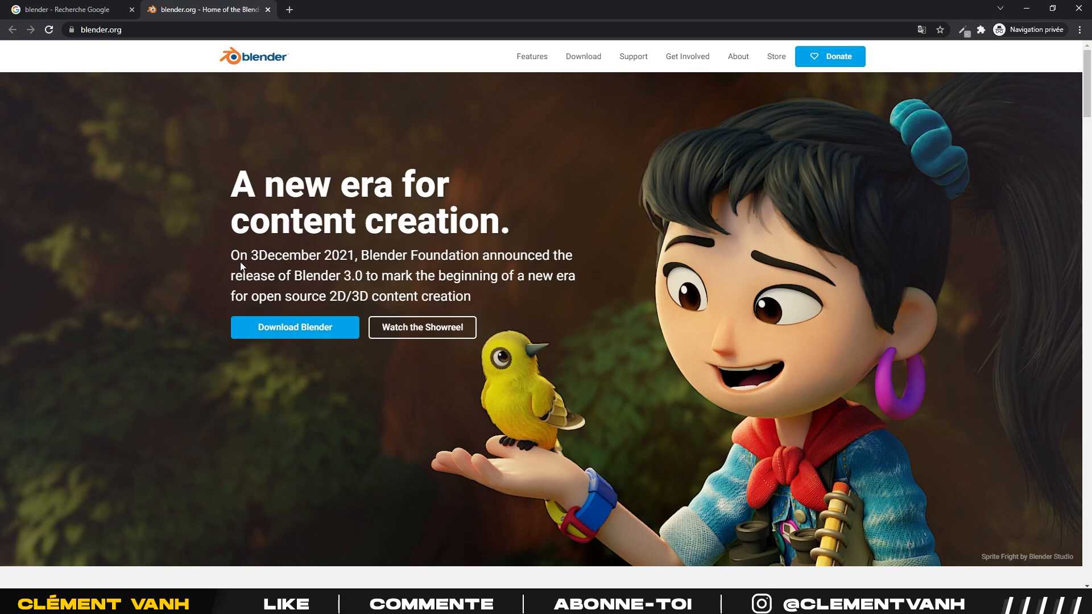
Look over the Google results for blender and browse the blender.org home page.
click(96, 6)
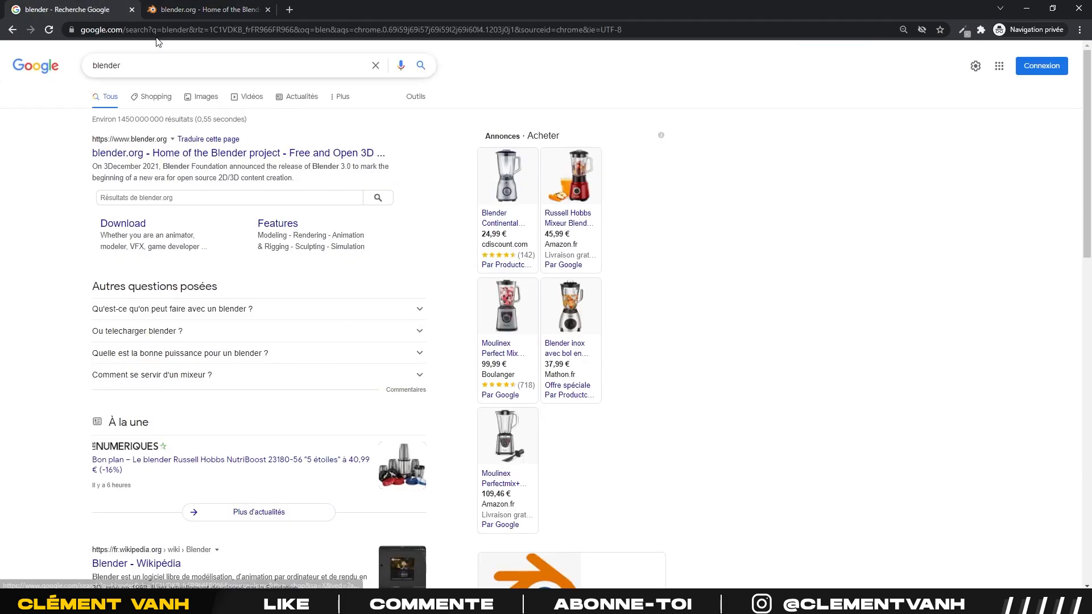
click(171, 9)
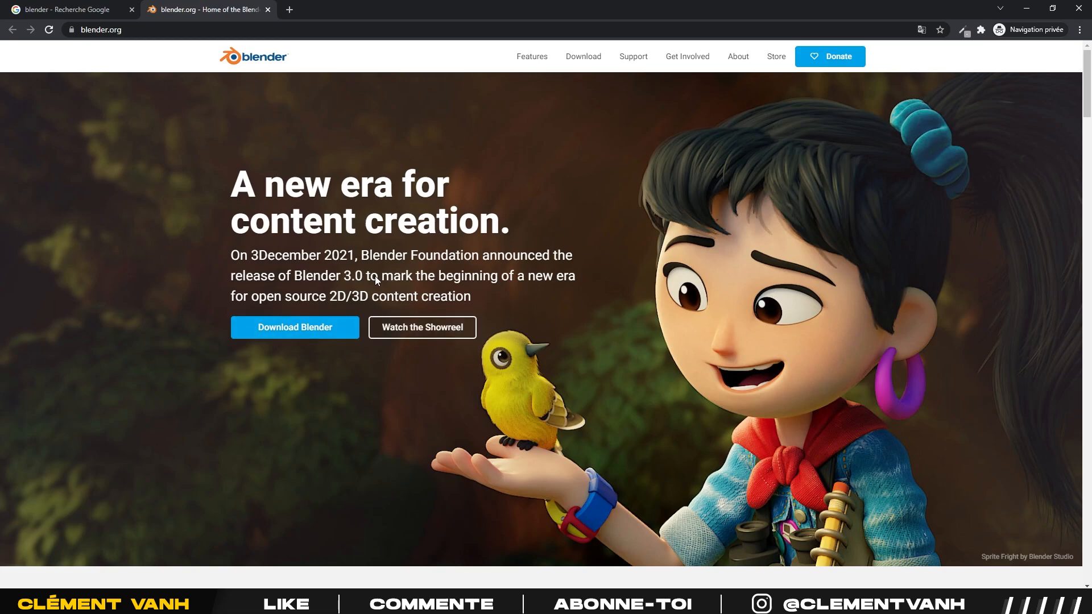
scroll(299, 250, down, 3)
scroll(300, 249, up, 4)
scroll(583, 313, down, 2)
scroll(583, 314, up, 2)
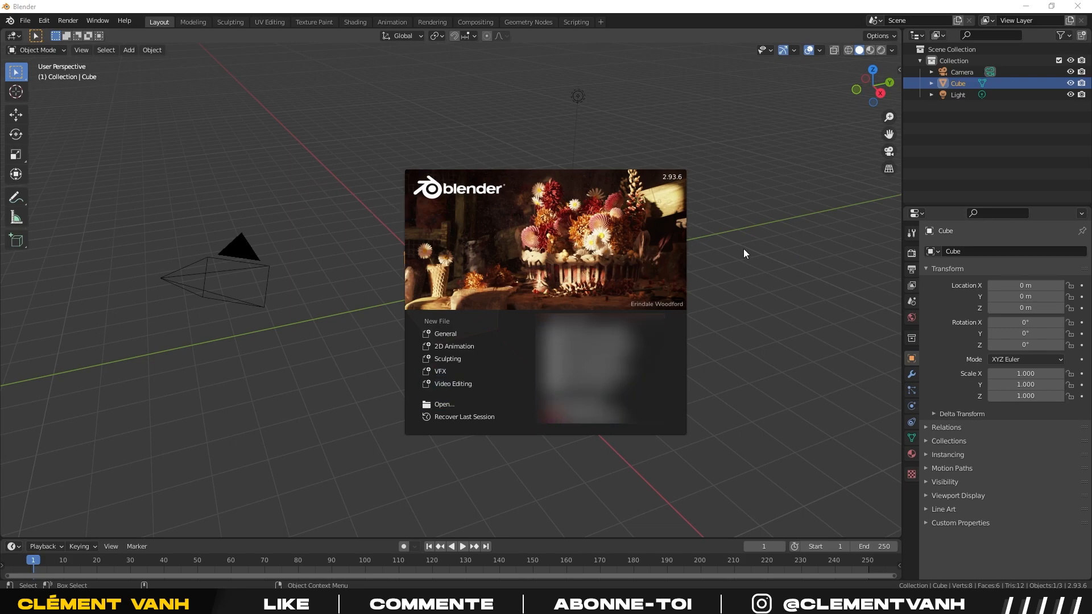
Dismiss the splash screen, inspect the available interface languages in the Preferences, and close them keeping English.
click(781, 295)
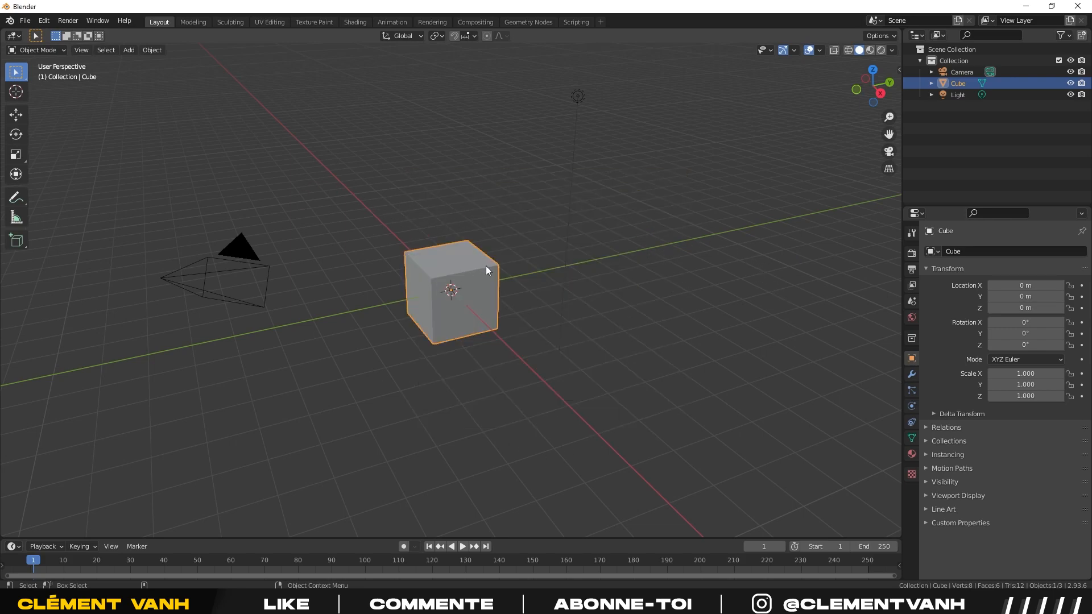
click(44, 21)
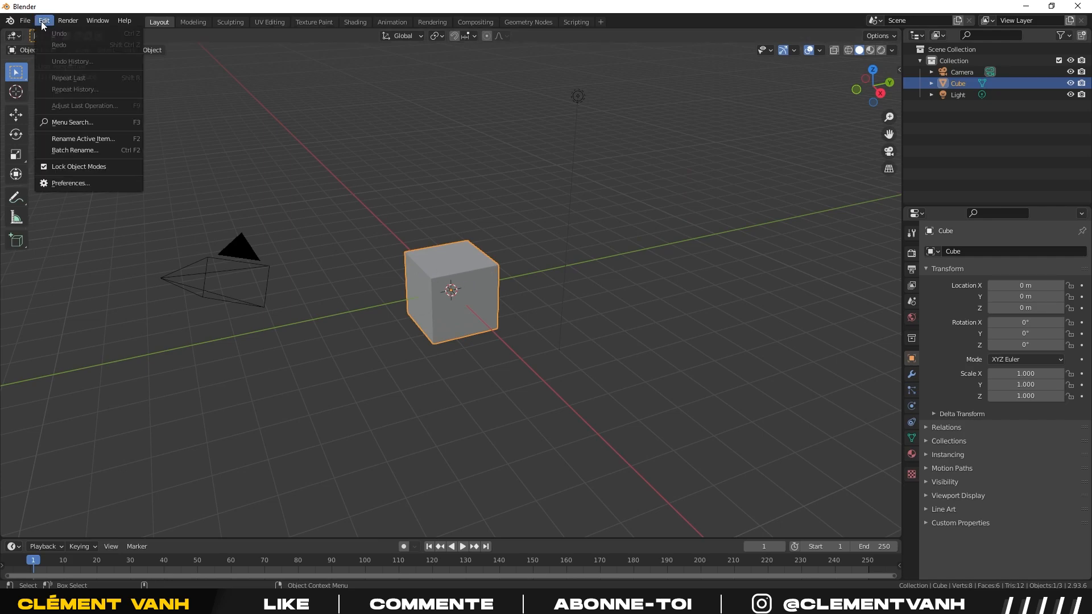
click(69, 183)
drag(158, 30, 397, 70)
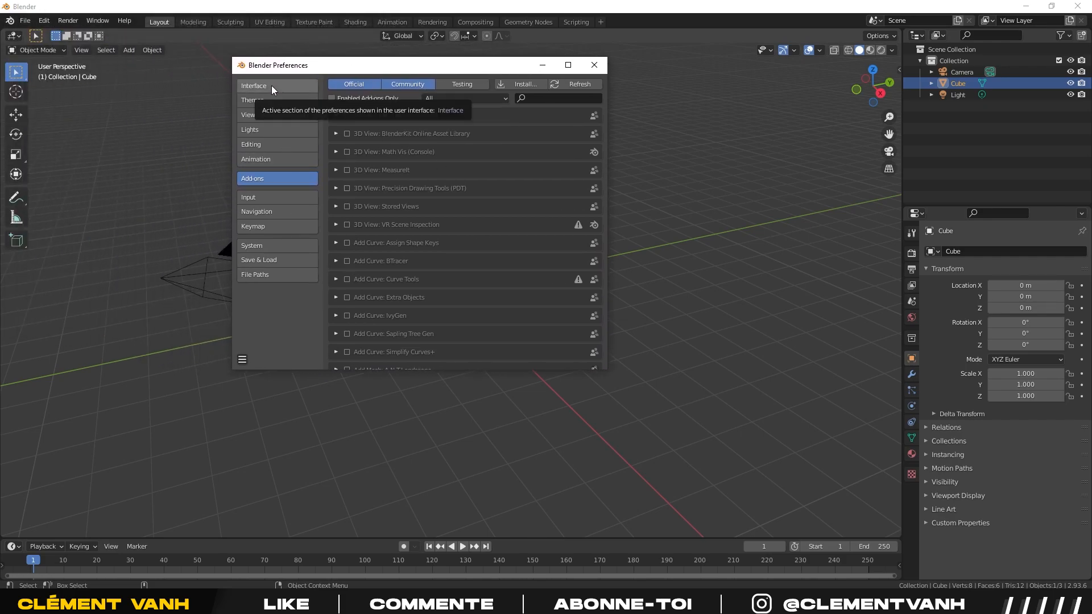
click(256, 86)
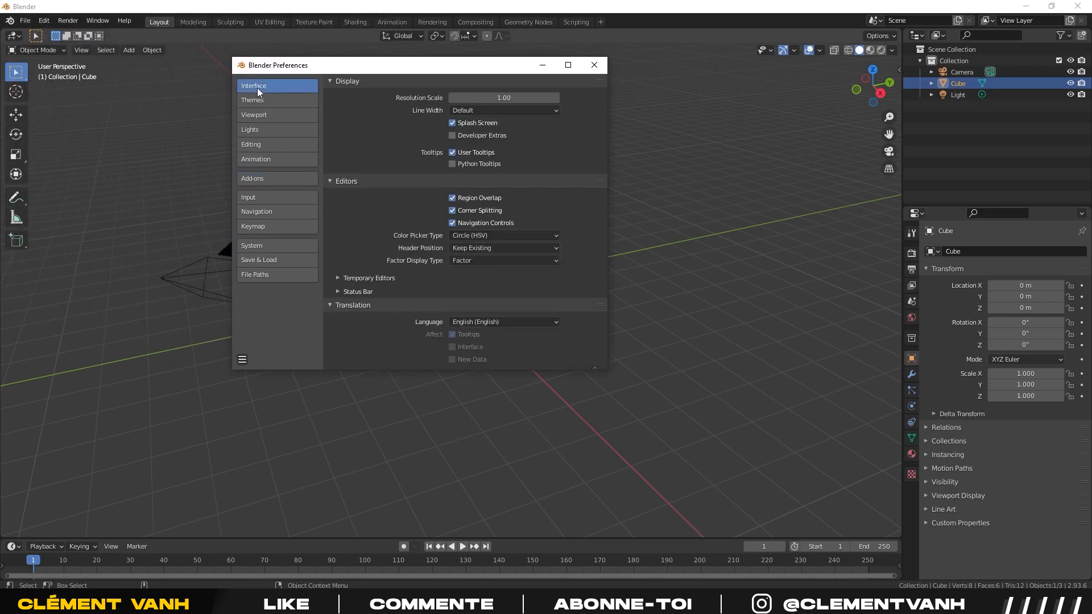
click(504, 322)
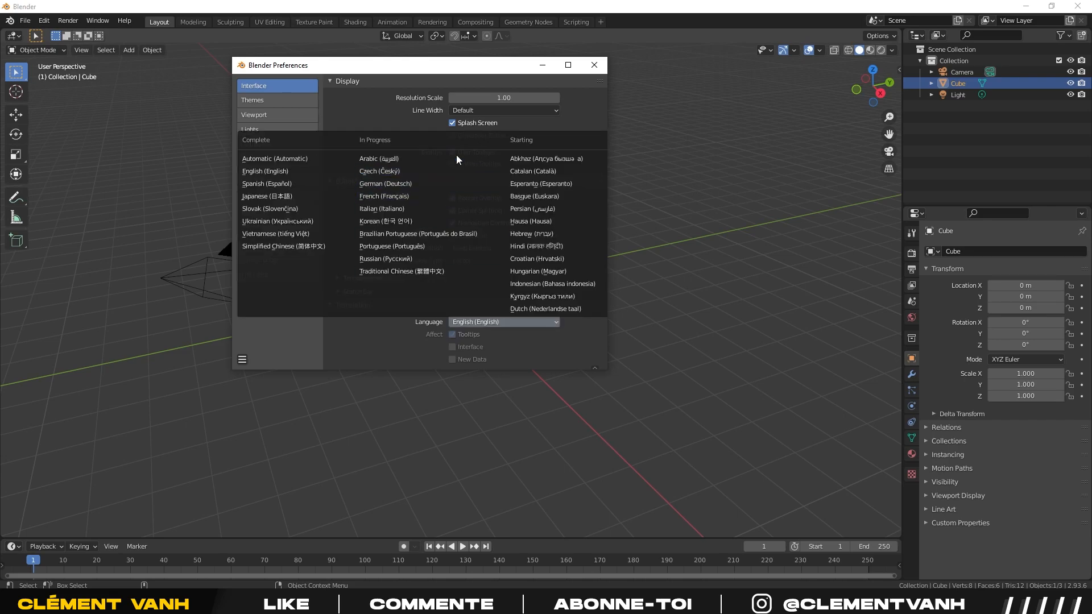
click(496, 323)
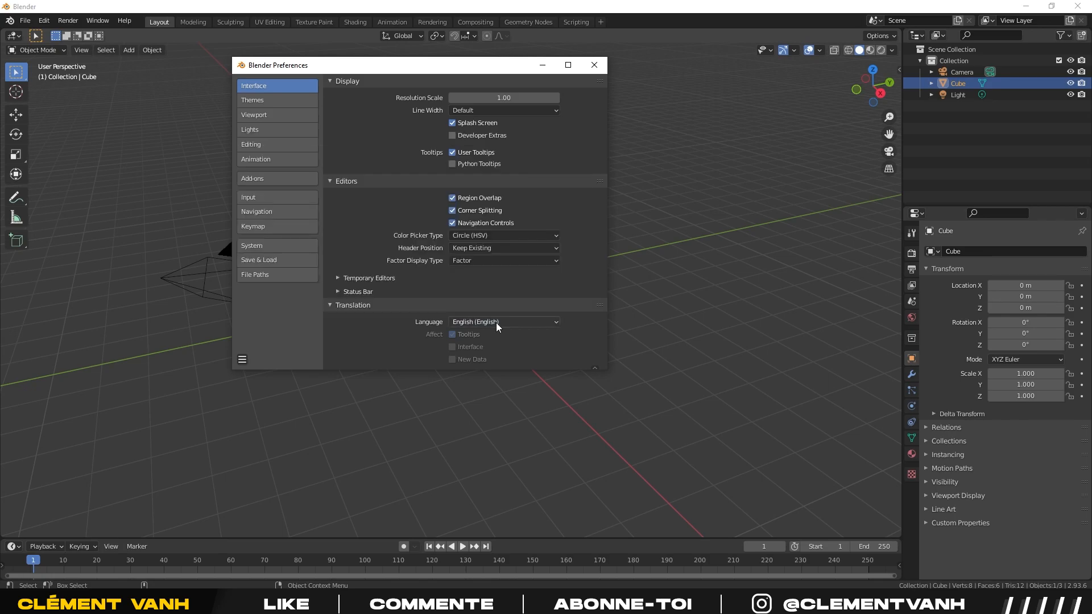
click(594, 65)
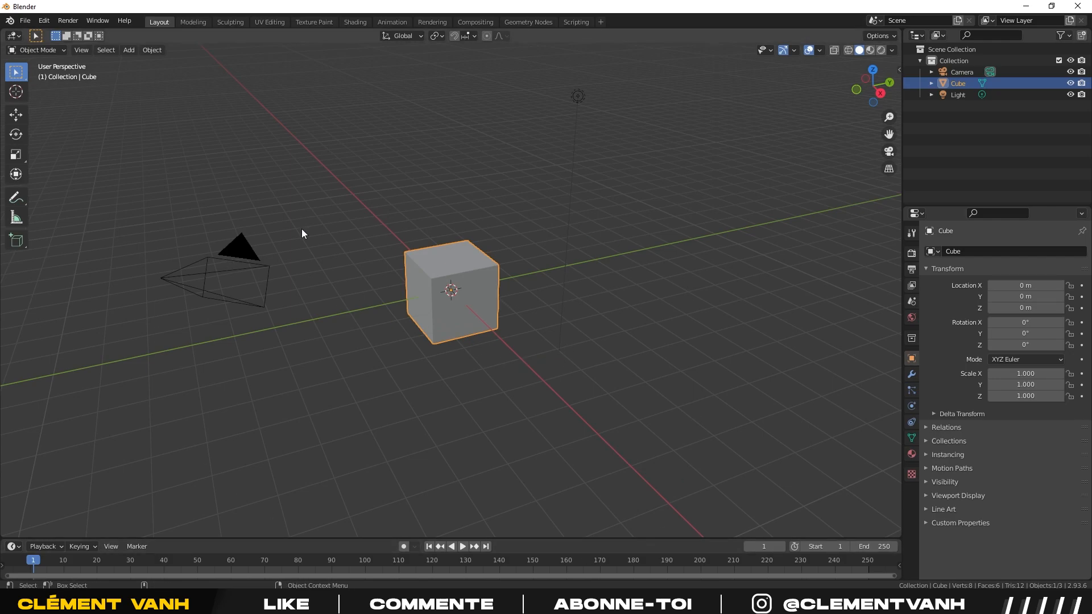
Select the default camera, light and cube one after another in the viewport and clear the selection.
middle_drag(608, 337, 439, 334)
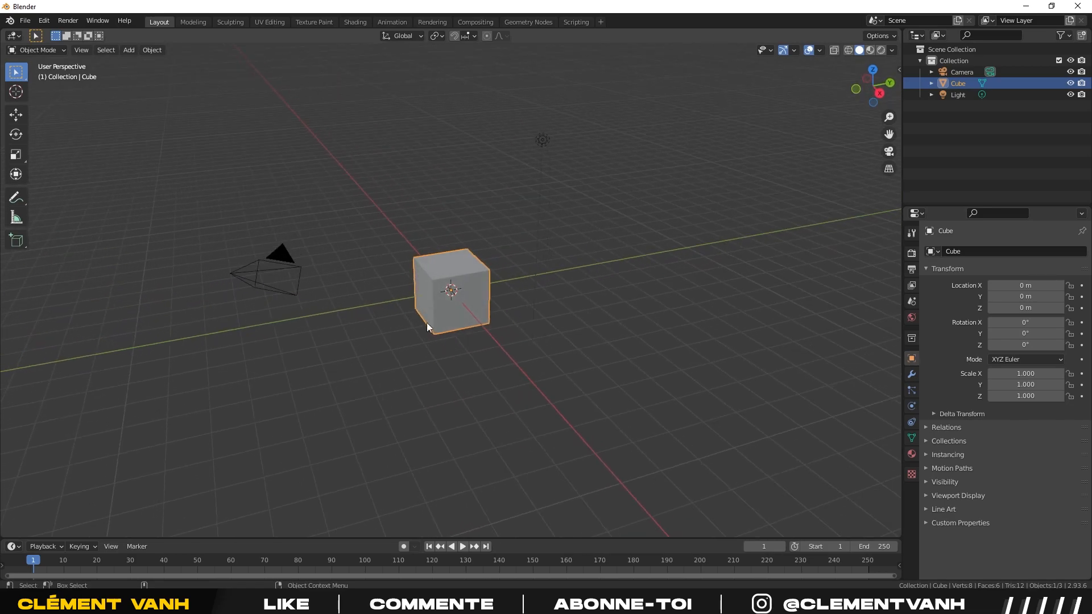
click(233, 272)
click(540, 138)
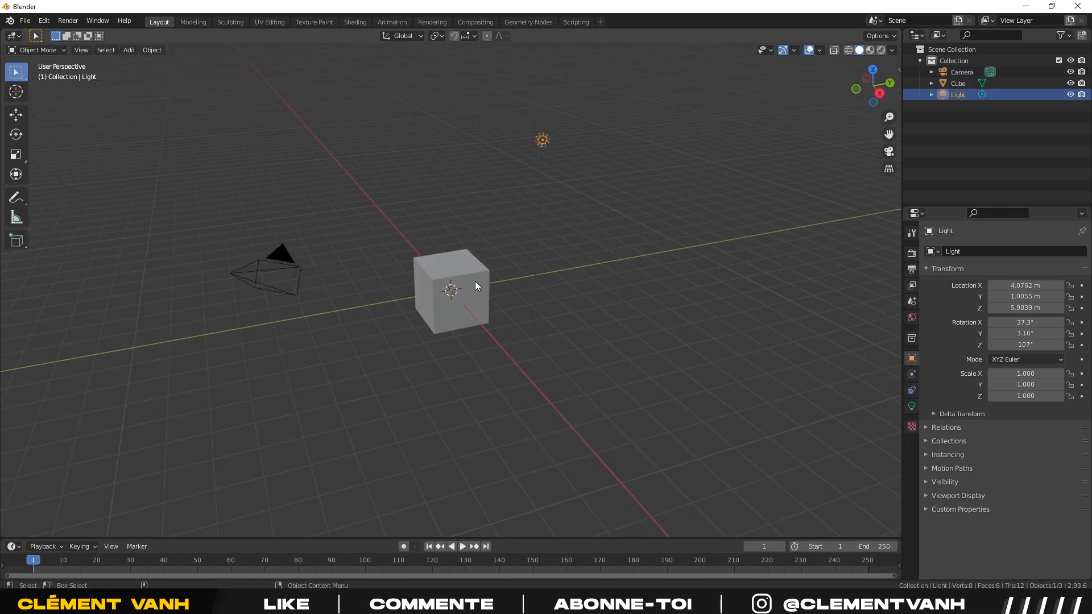
click(473, 277)
click(446, 233)
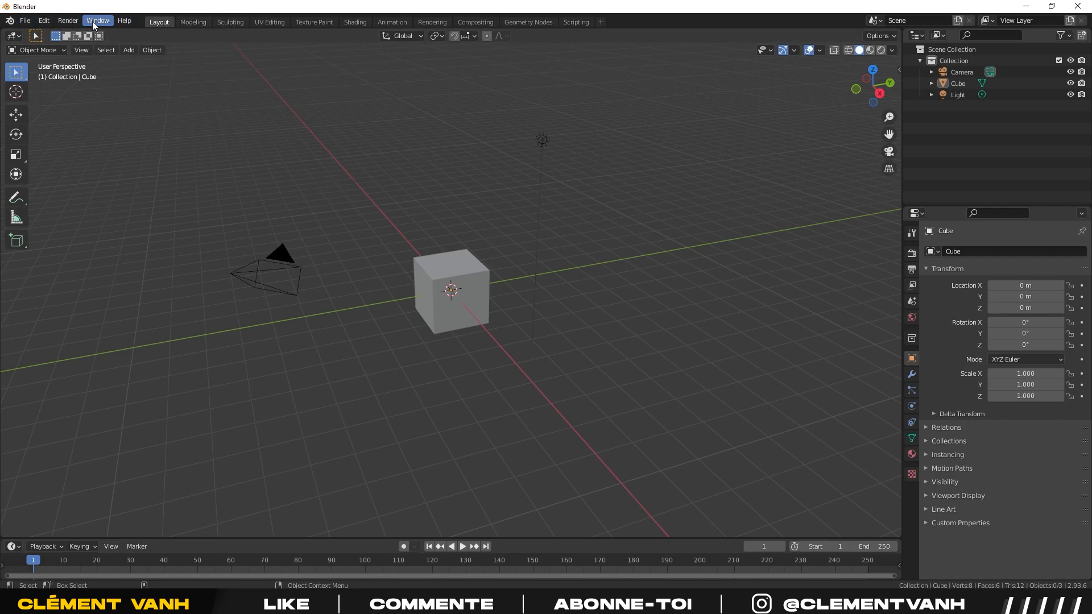
click(43, 20)
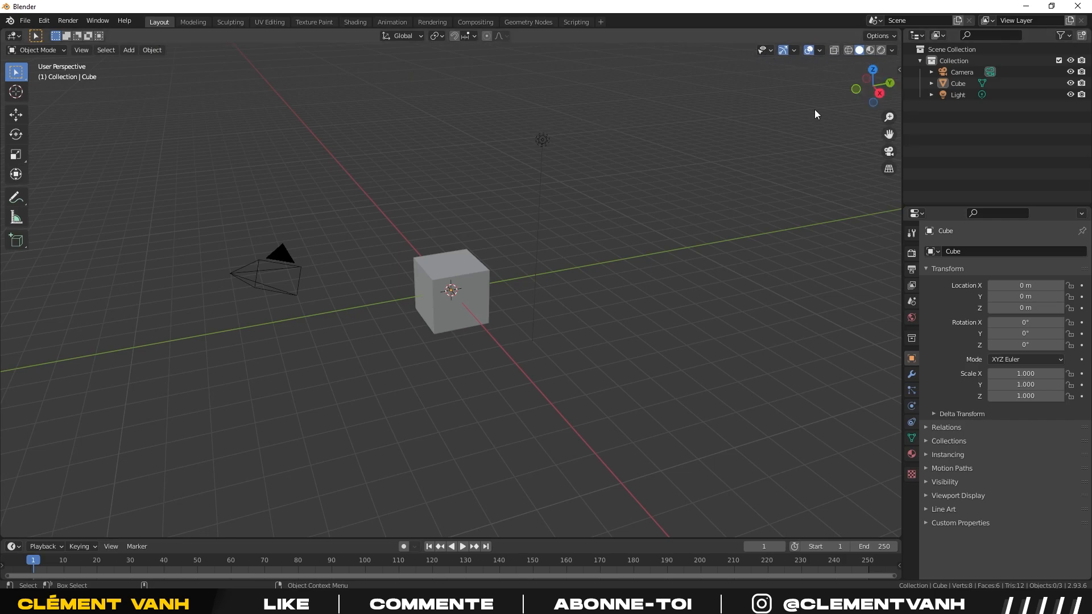
Hide the viewport overlays and show them again to compare the scene with and without grid and helpers.
drag(873, 85, 895, 52)
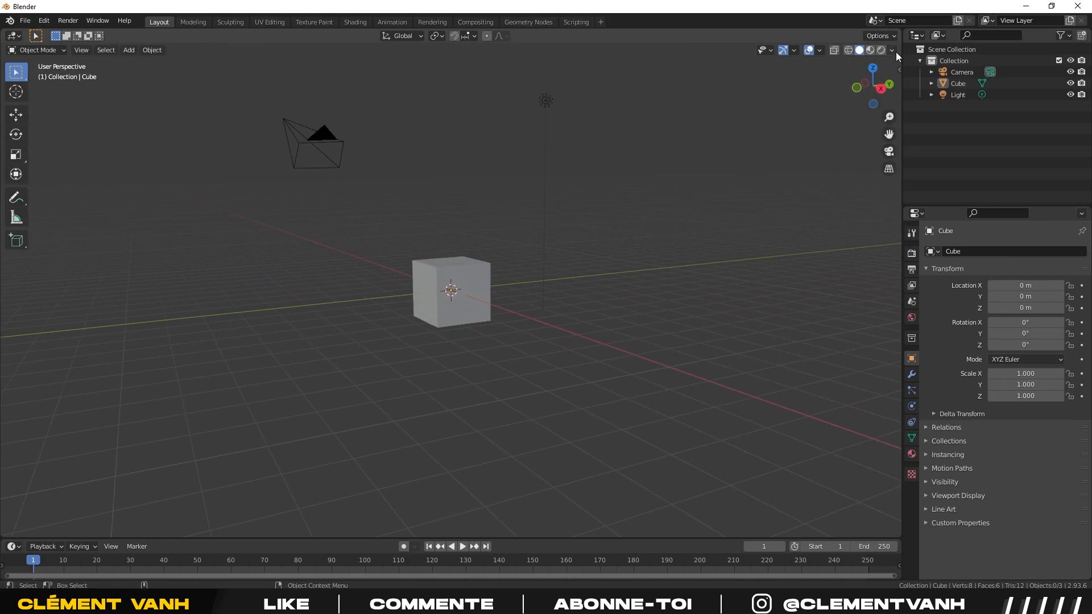
click(807, 51)
click(807, 50)
click(809, 50)
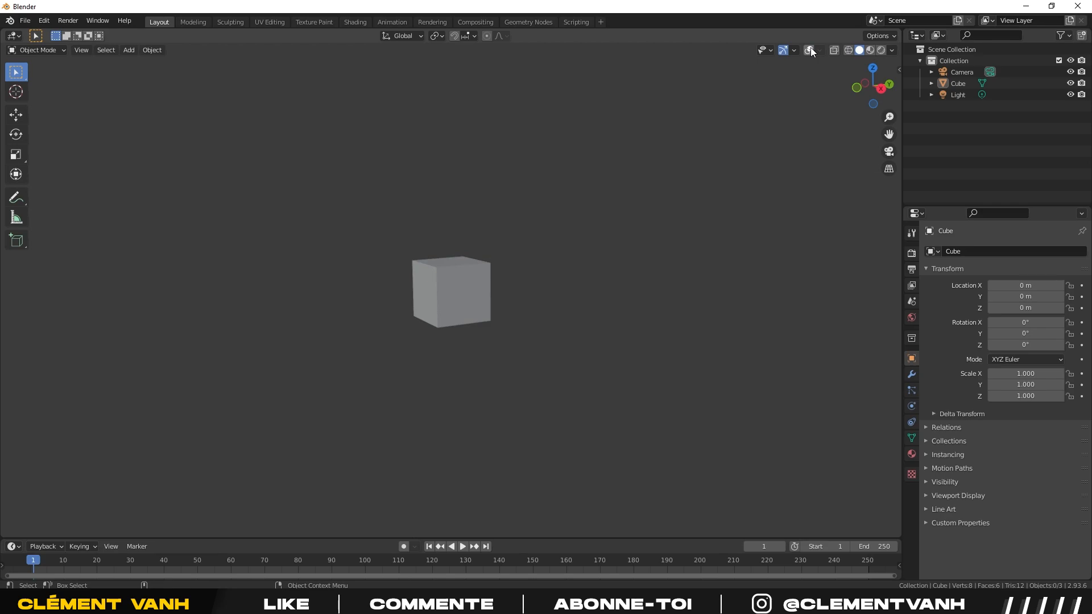
click(809, 50)
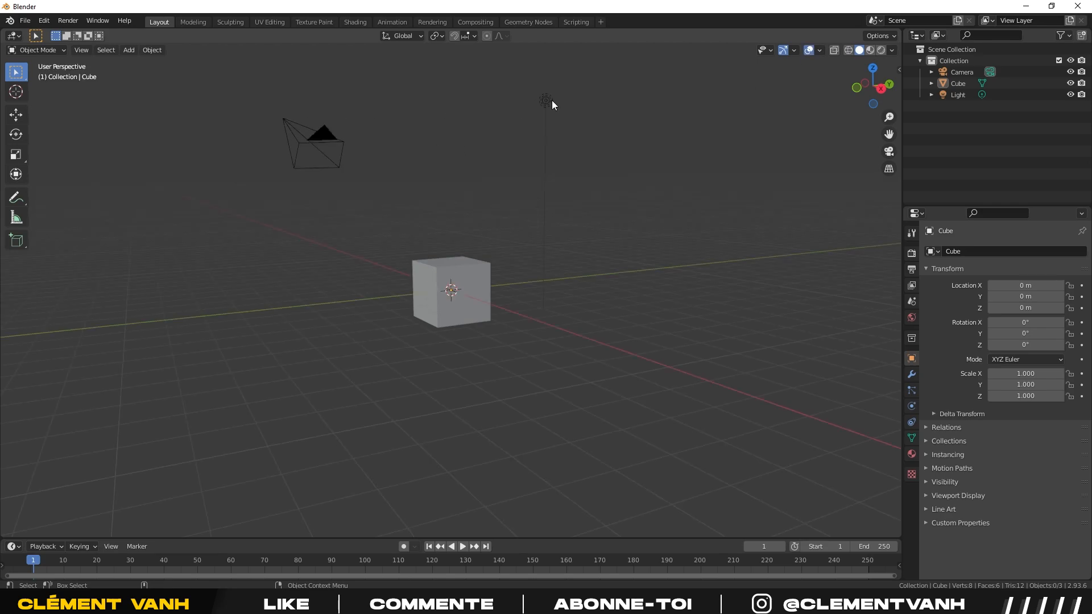
click(806, 51)
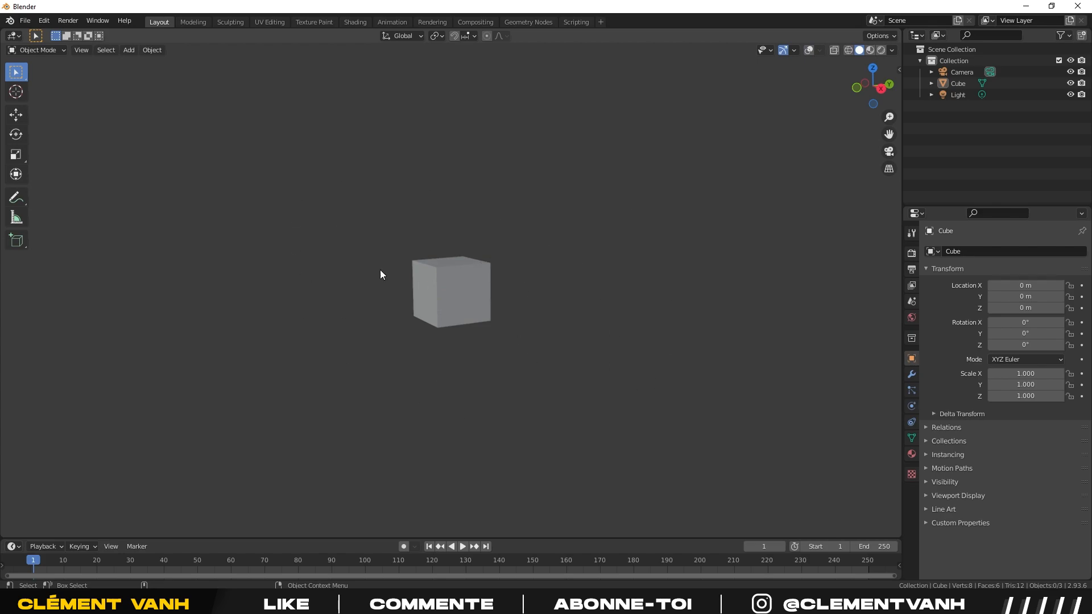
click(809, 51)
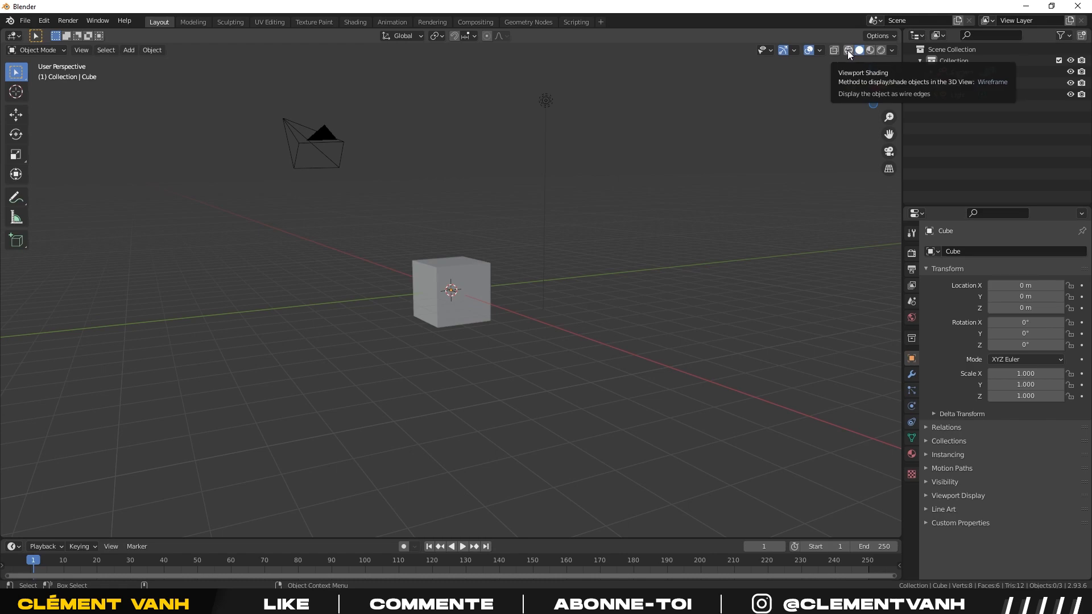
Preview the cube in Wireframe, Material Preview and Rendered viewport shading, and return to Solid shading.
middle_drag(569, 211, 450, 249)
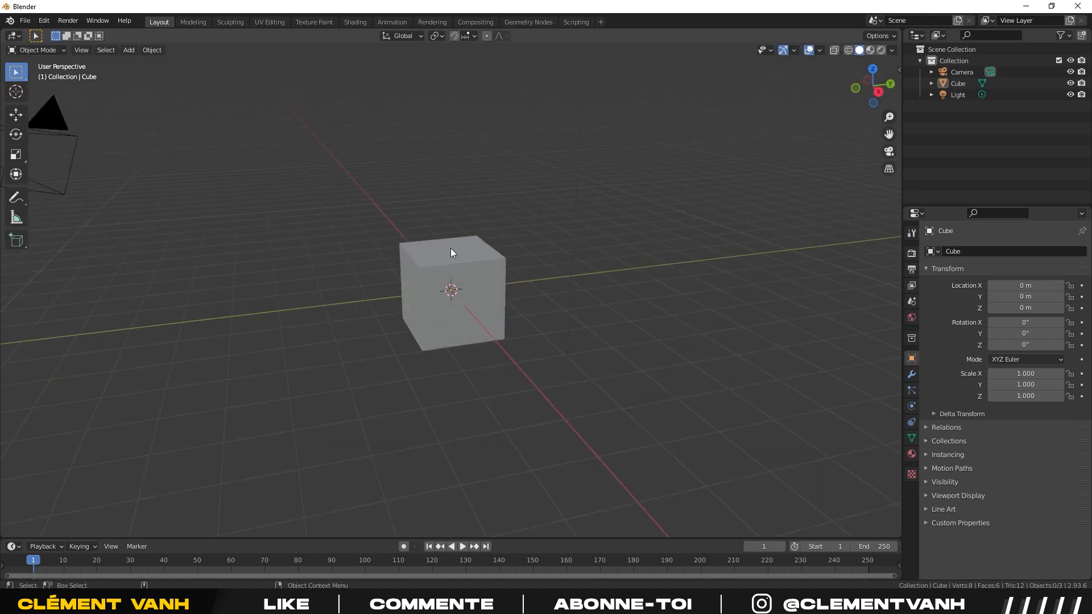
click(849, 50)
middle_drag(491, 291, 460, 285)
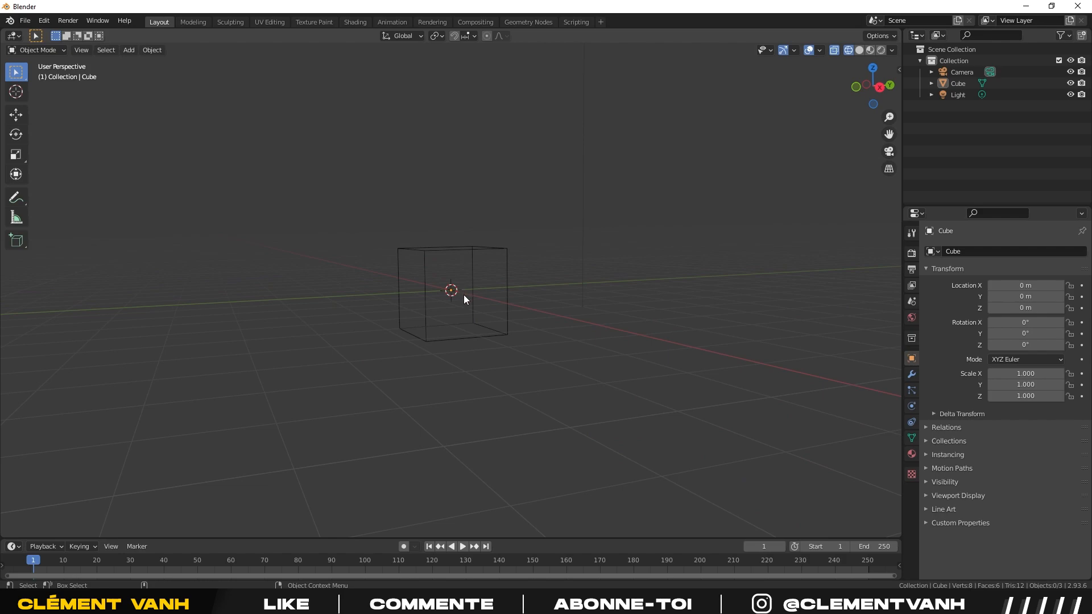
middle_drag(513, 260, 507, 264)
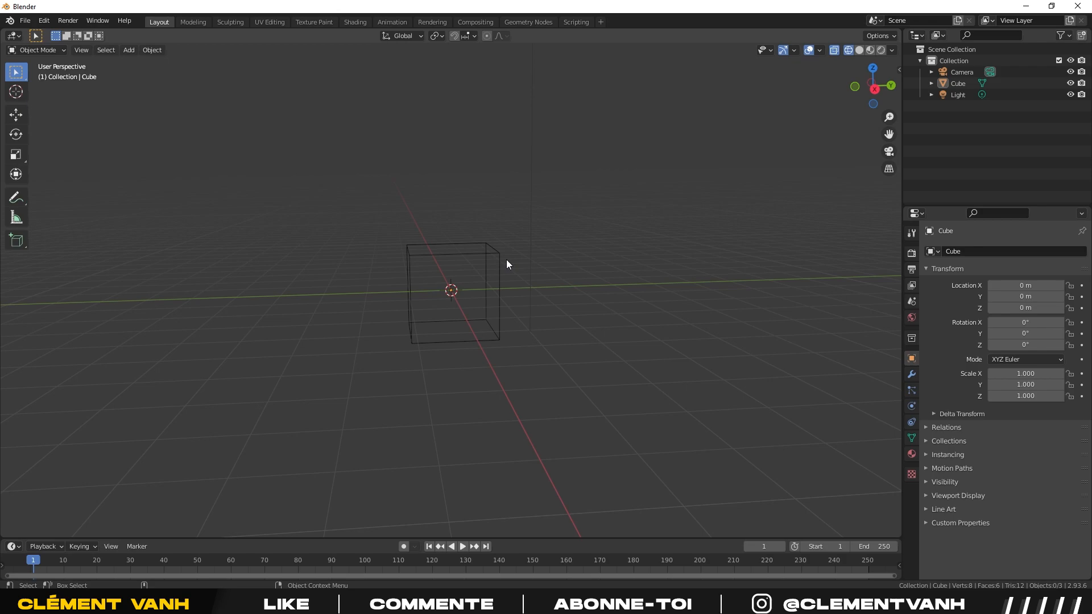
click(871, 50)
mouse_move(575, 278)
middle_down()
mouse_move(445, 287)
mouse_move(532, 307)
mouse_move(574, 297)
middle_up()
click(881, 50)
mouse_move(500, 268)
middle_down()
mouse_move(441, 280)
mouse_move(534, 270)
mouse_move(470, 275)
mouse_move(512, 274)
middle_up()
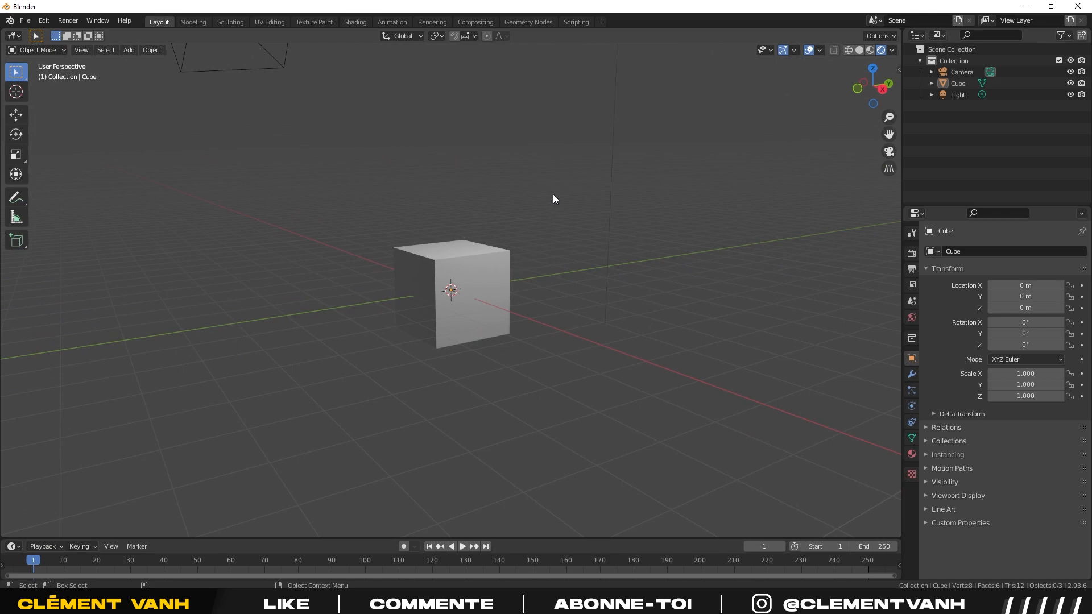
click(860, 50)
mouse_move(622, 249)
middle_down()
mouse_move(494, 260)
mouse_move(408, 291)
middle_up()
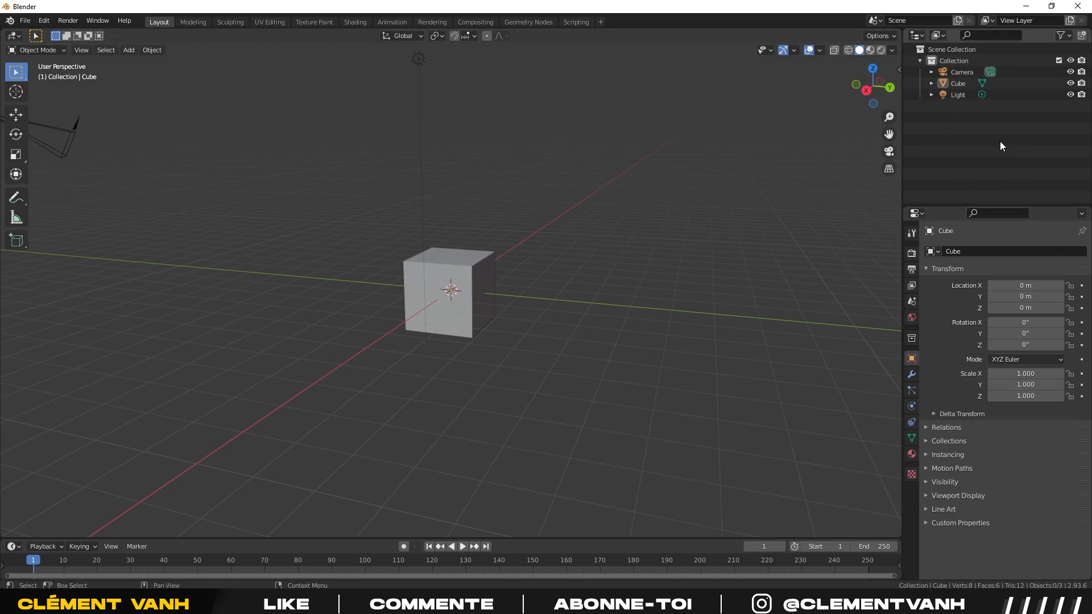
Select the light, cube and camera in turn from the scene collection's object list.
click(1022, 95)
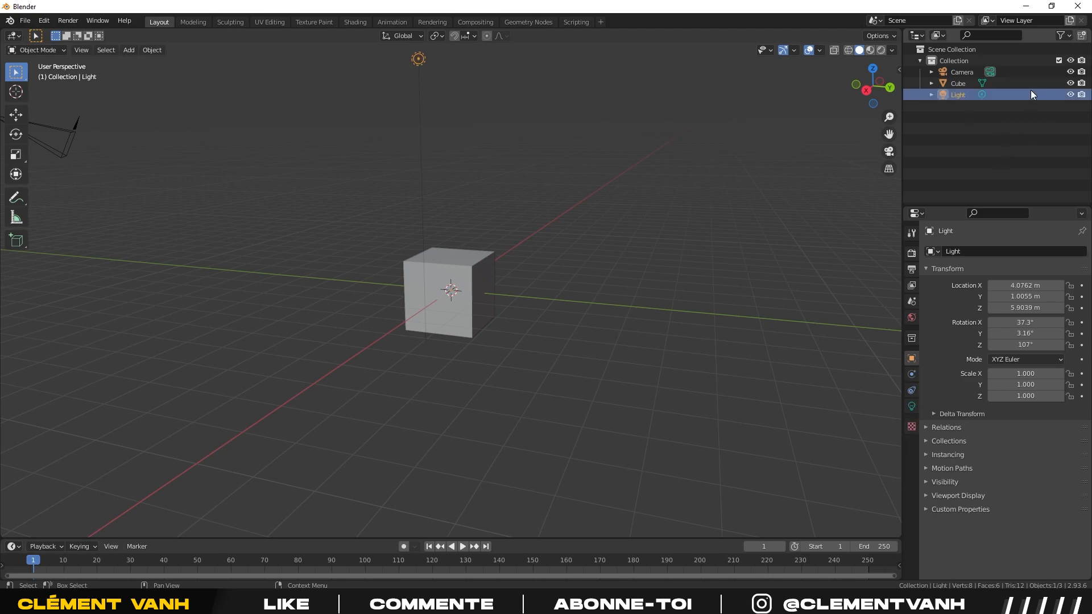
click(1013, 85)
middle_drag(796, 171, 670, 199)
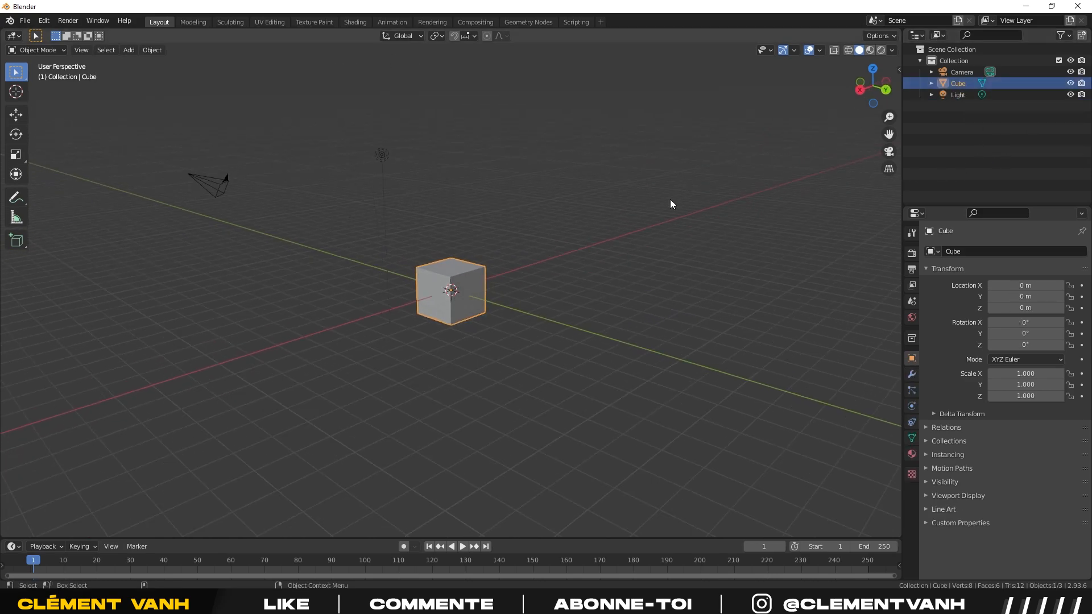
click(1006, 73)
click(1004, 83)
click(1004, 97)
click(1004, 138)
Delete the light from the scene collection, undo the deletion and clear the selection.
click(1013, 94)
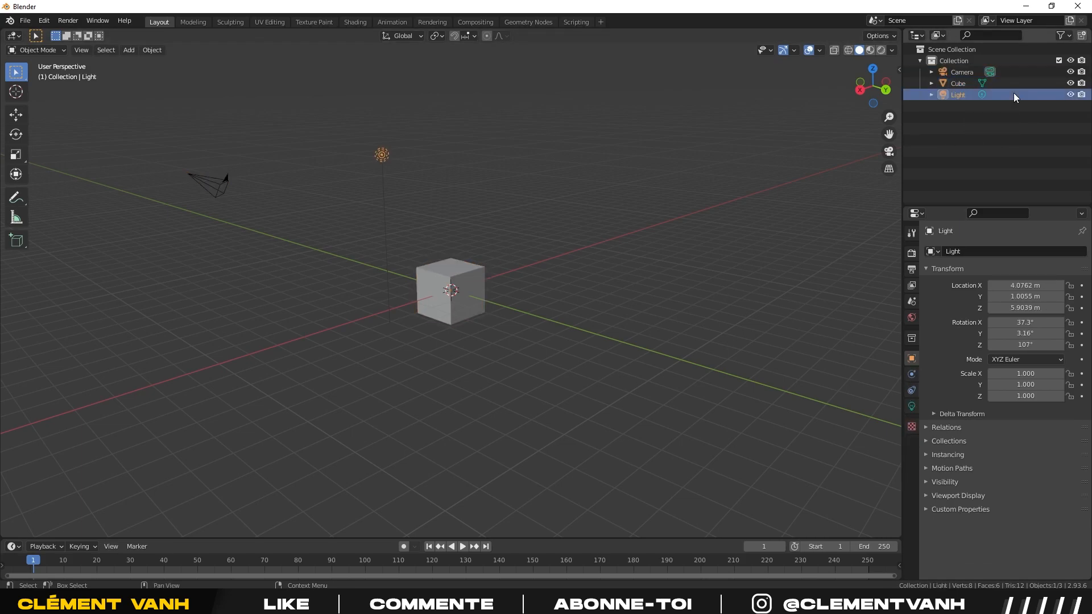
key(x)
key(ctrl+z)
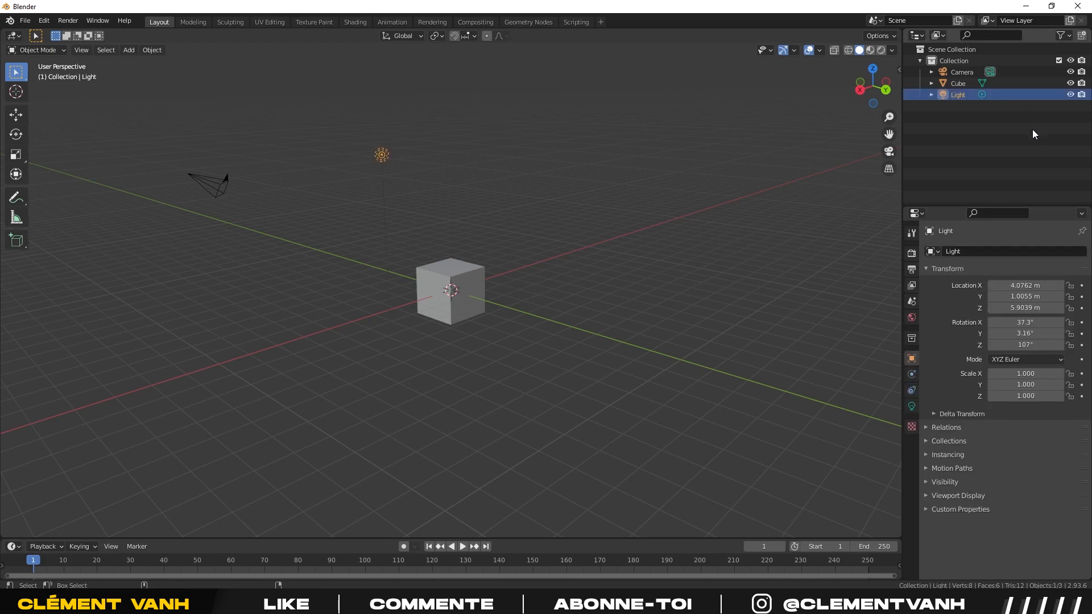
click(1036, 155)
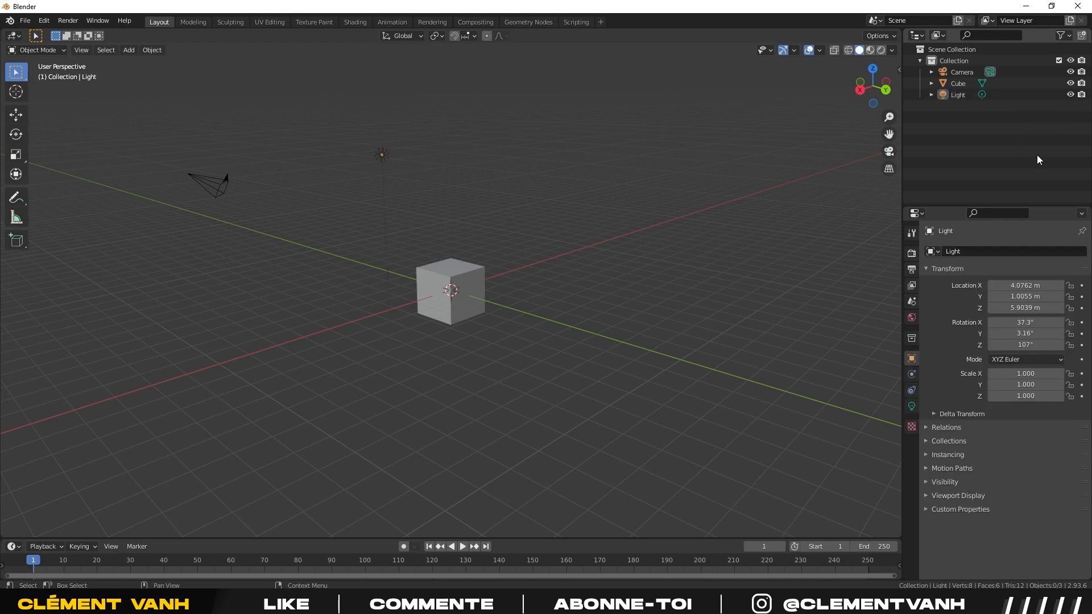
Toggle the light's viewport visibility off and on in the scene collection while viewing the scene from different angles.
click(1071, 95)
click(1071, 95)
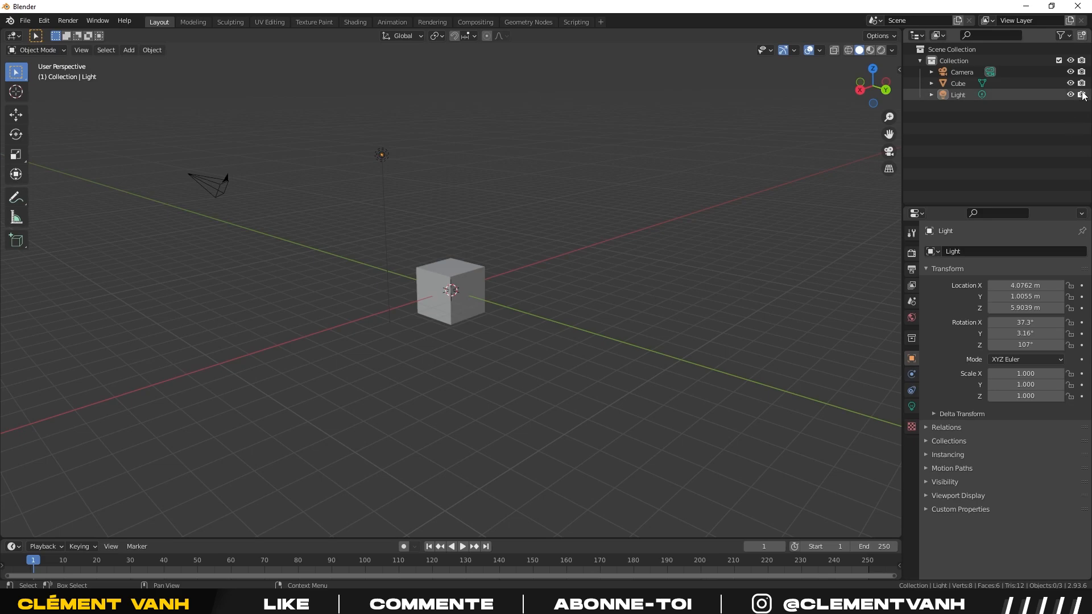
middle_drag(480, 216, 510, 222)
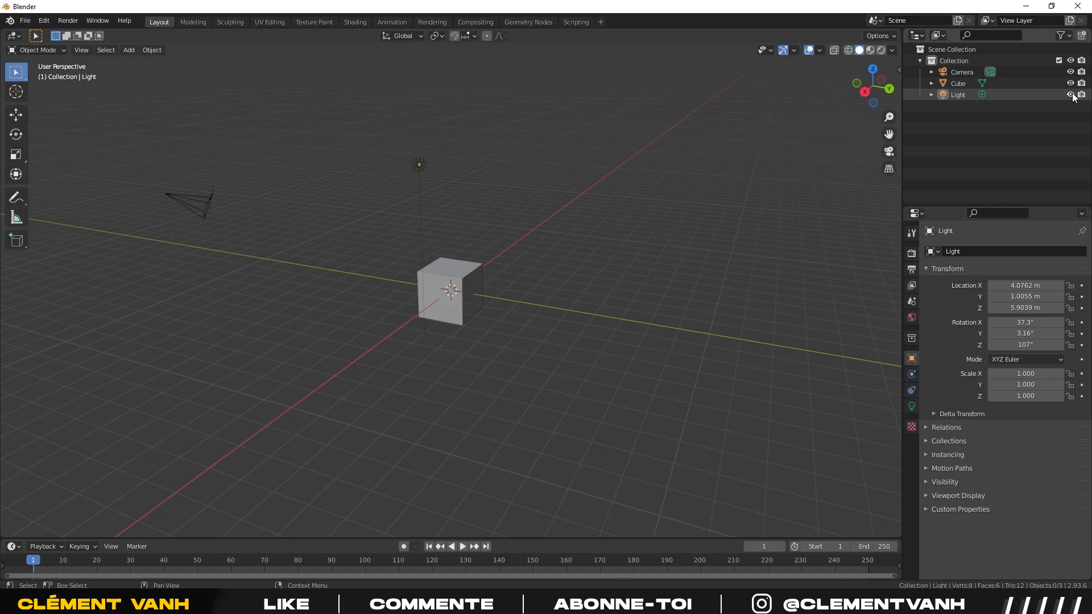
click(1070, 95)
middle_drag(493, 210, 364, 109)
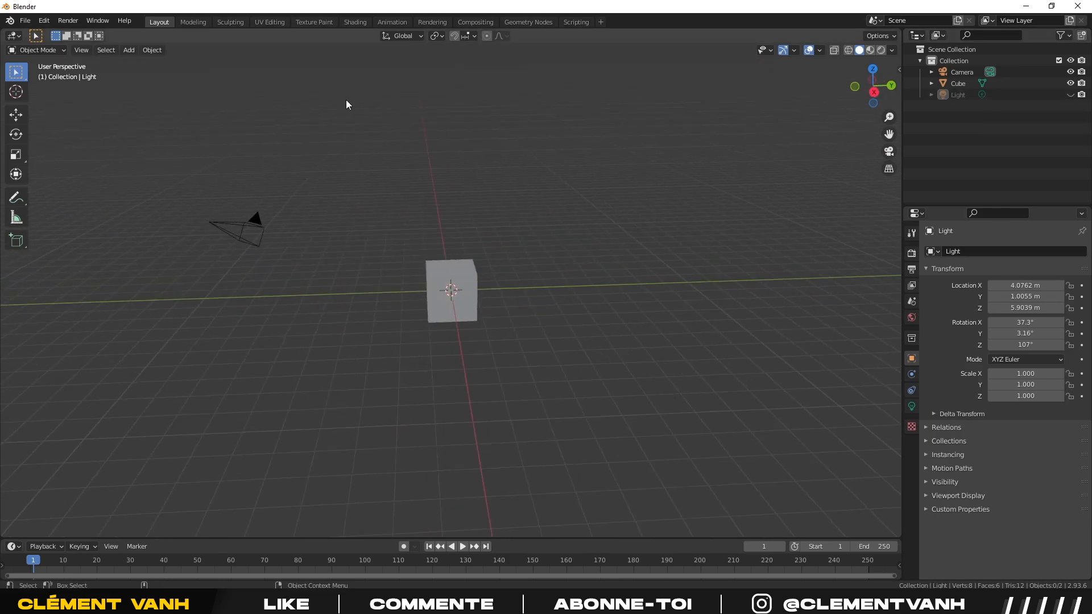
middle_drag(445, 213, 739, 181)
middle_drag(561, 213, 519, 205)
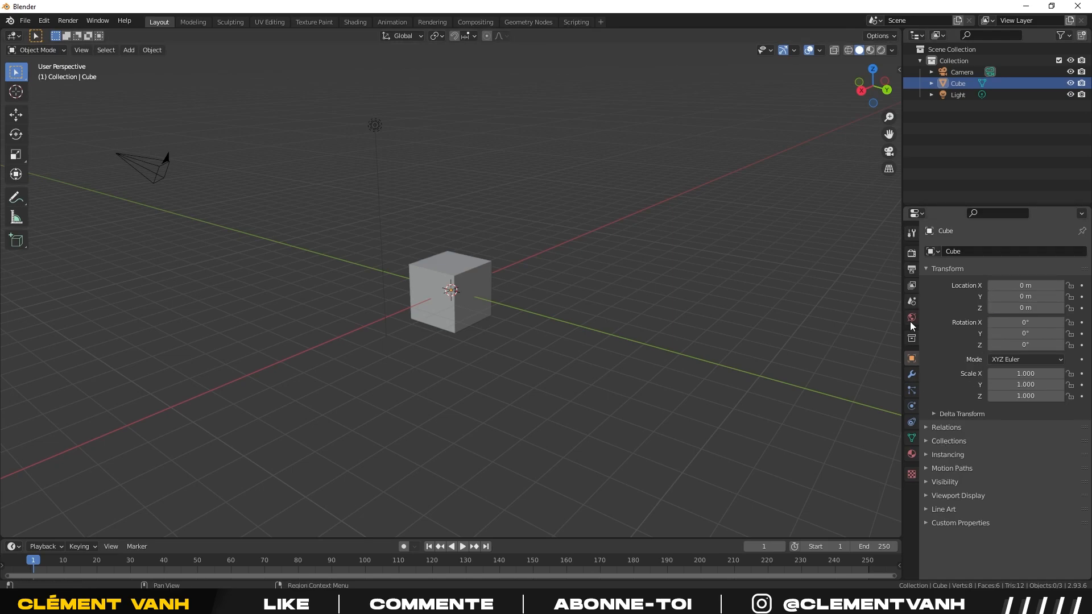
Select the cube in the viewport and open its modifier properties.
middle_drag(432, 323, 465, 325)
click(465, 324)
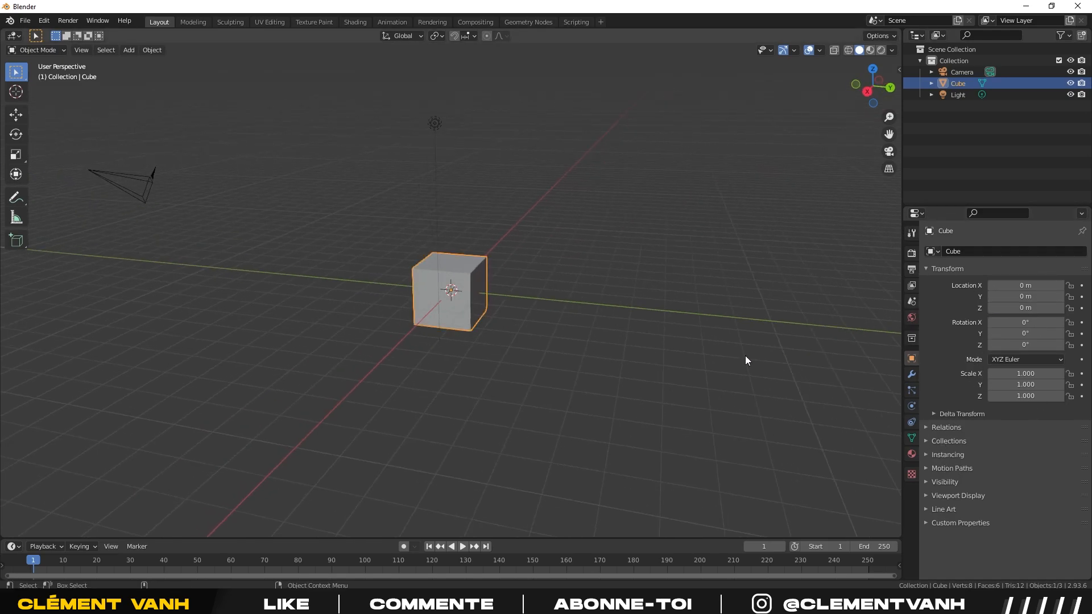
middle_drag(714, 350, 702, 360)
click(913, 376)
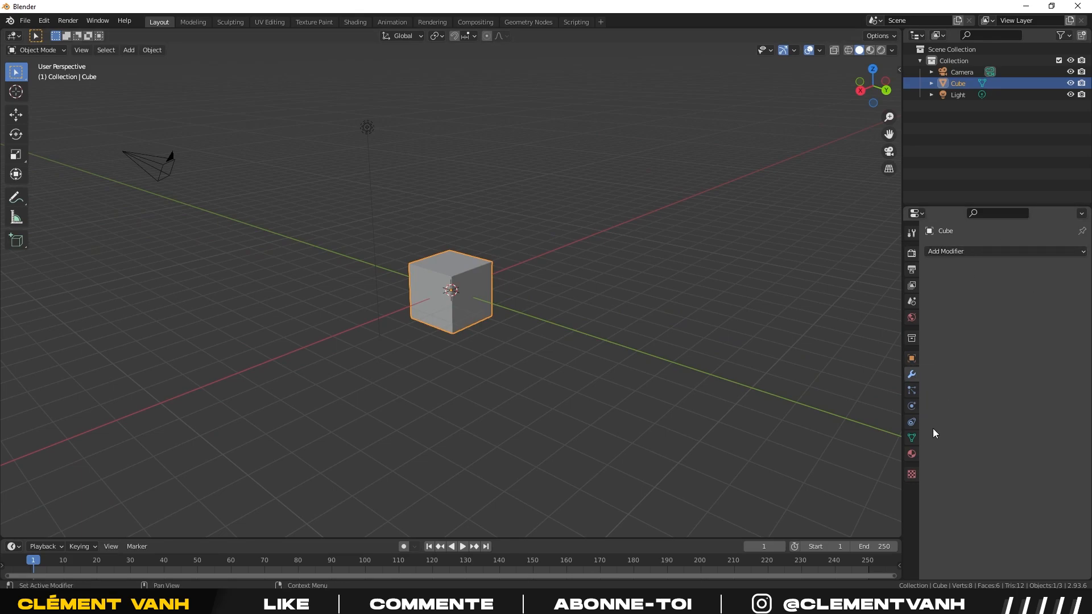
View the cube's material properties, return to its modifier properties and look at the cube from another angle.
click(912, 454)
click(912, 374)
middle_drag(677, 361, 616, 364)
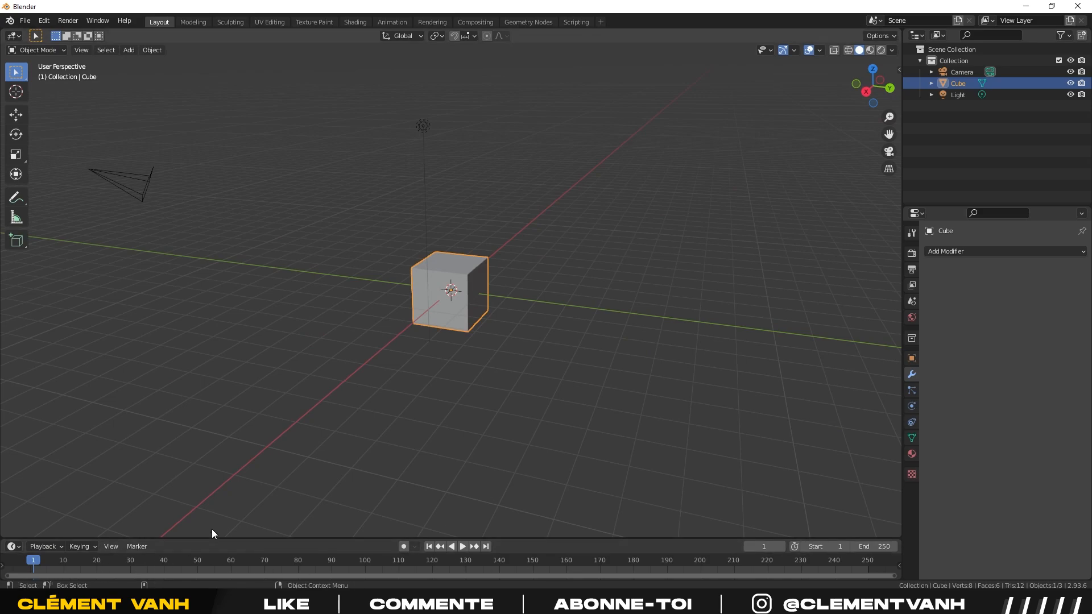
Enlarge the timeline and play the animation, stopping it at frame 100.
drag(216, 538, 279, 374)
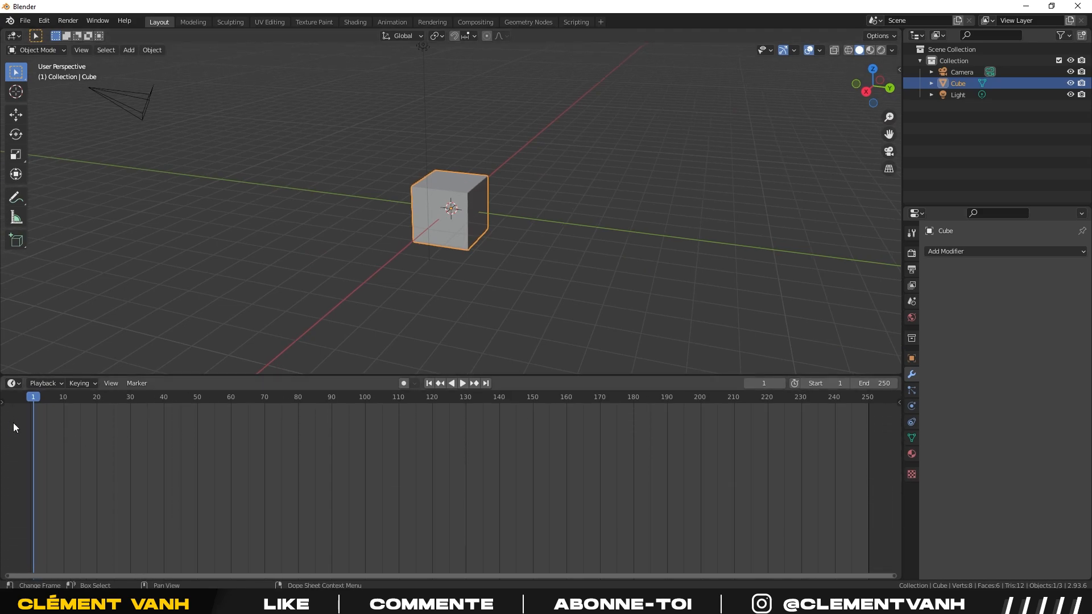
key(space)
click(461, 384)
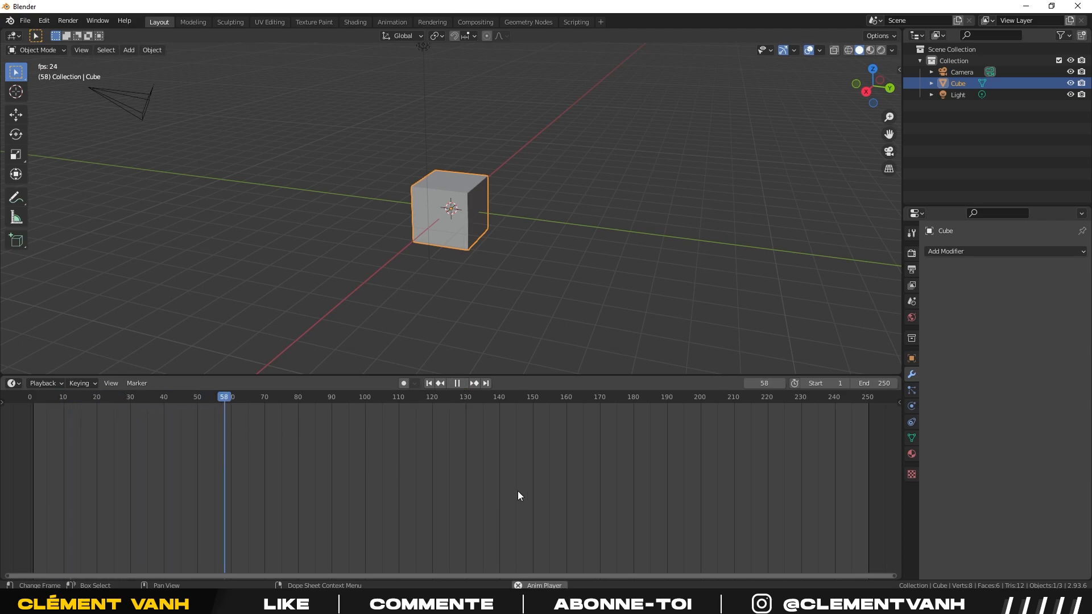
click(460, 384)
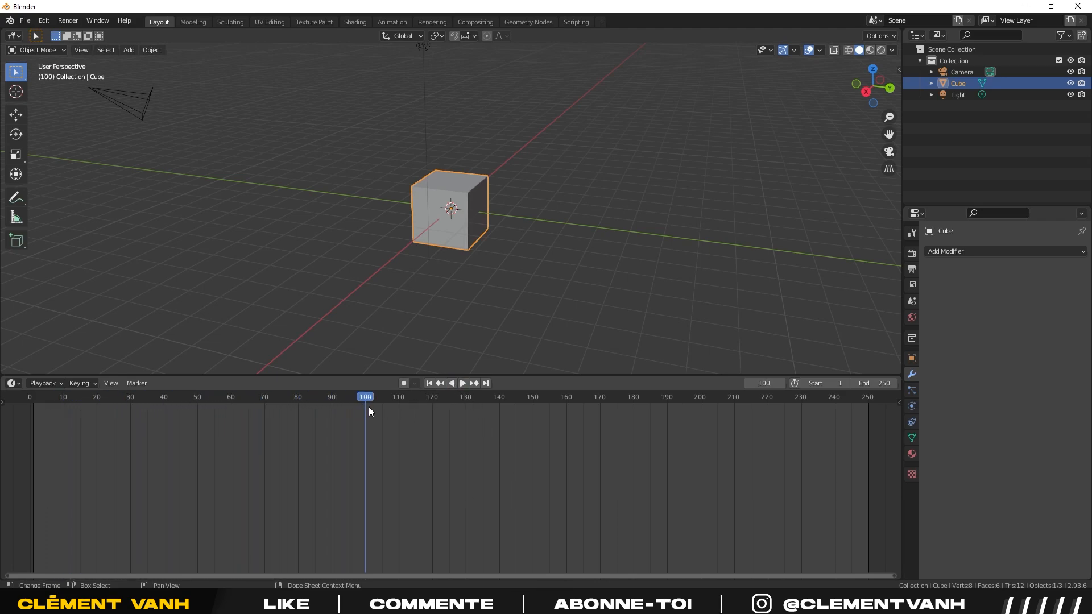
Return the playhead to frame 0 and shrink the timeline down to its header.
drag(365, 399, 30, 400)
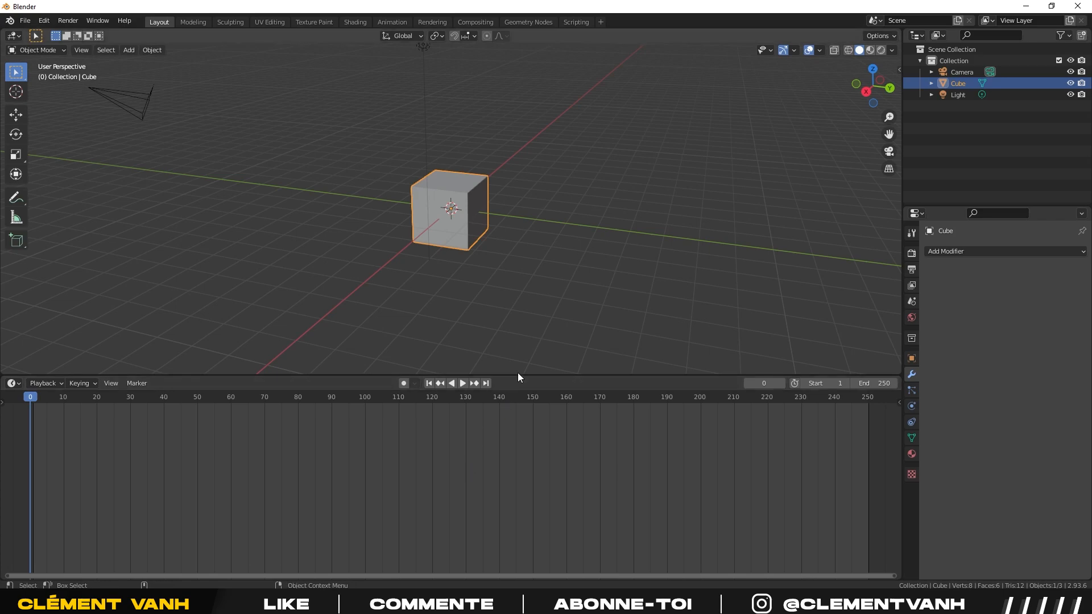
drag(518, 375, 517, 565)
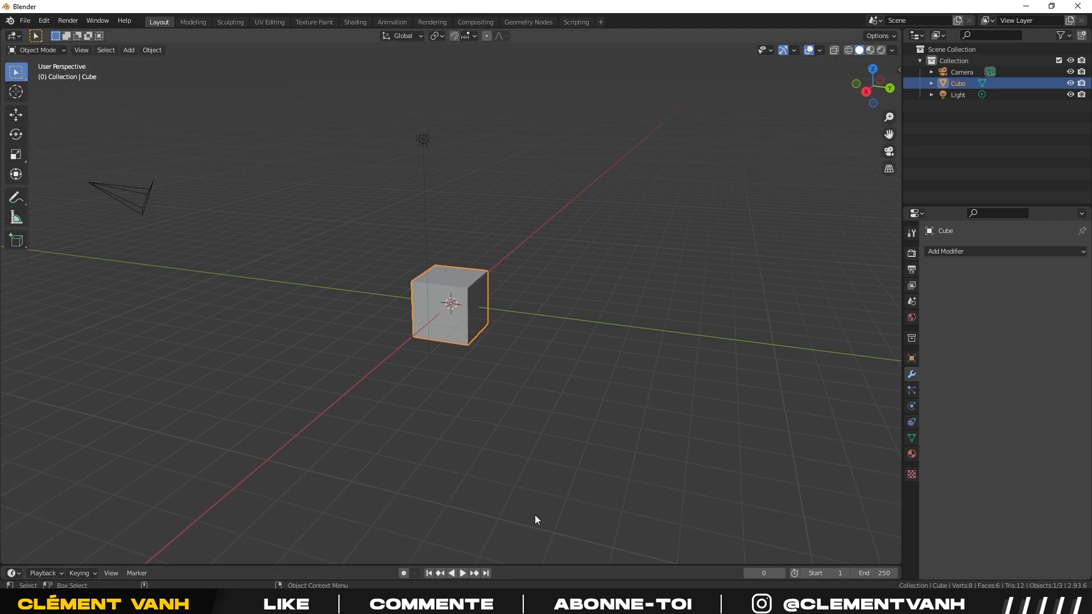
Activate the Move, Rotate and Scale tools in turn for the selected cube and return to the Move tool.
middle_drag(634, 347, 581, 356)
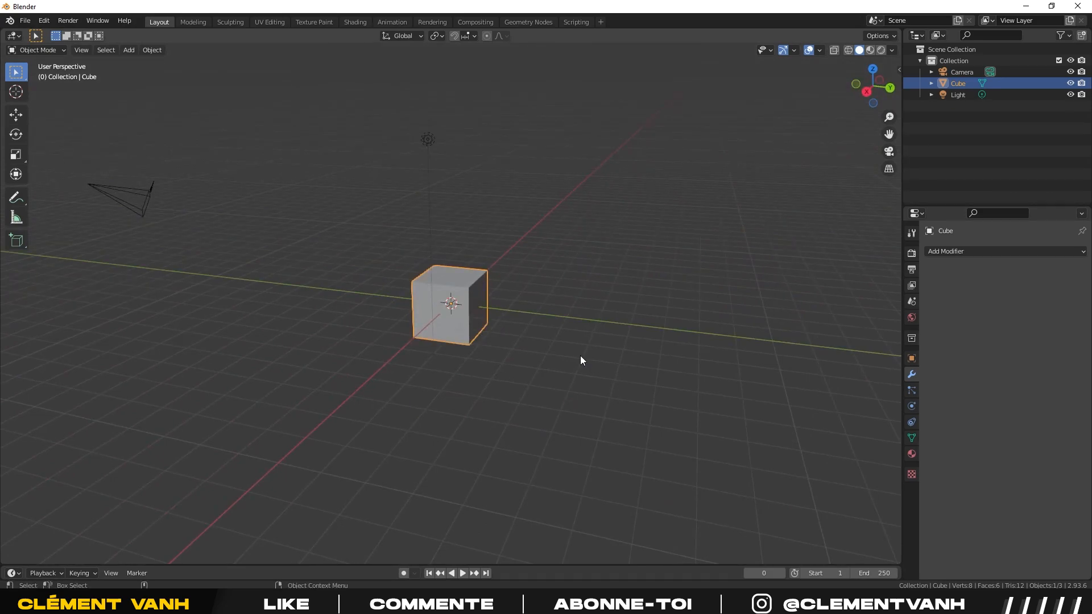
middle_drag(580, 360, 519, 359)
scroll(520, 360, up, 1)
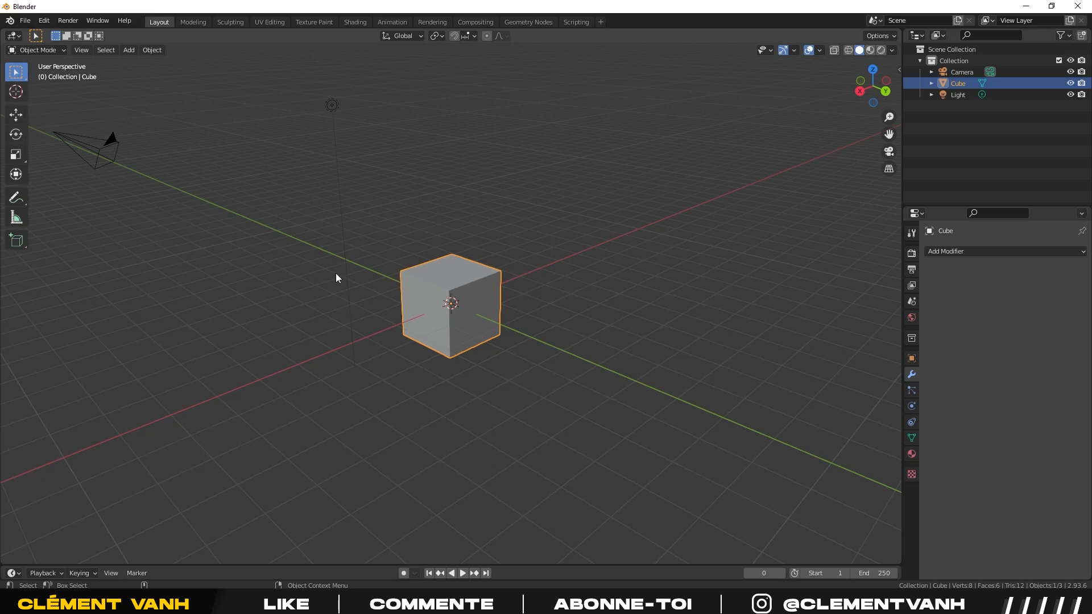
click(15, 114)
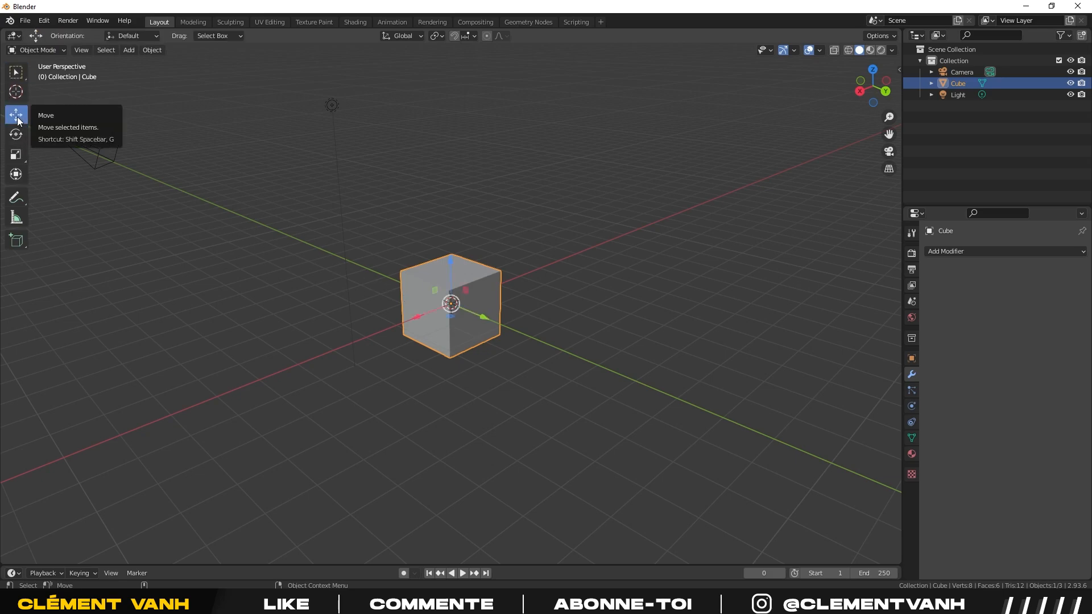
click(15, 140)
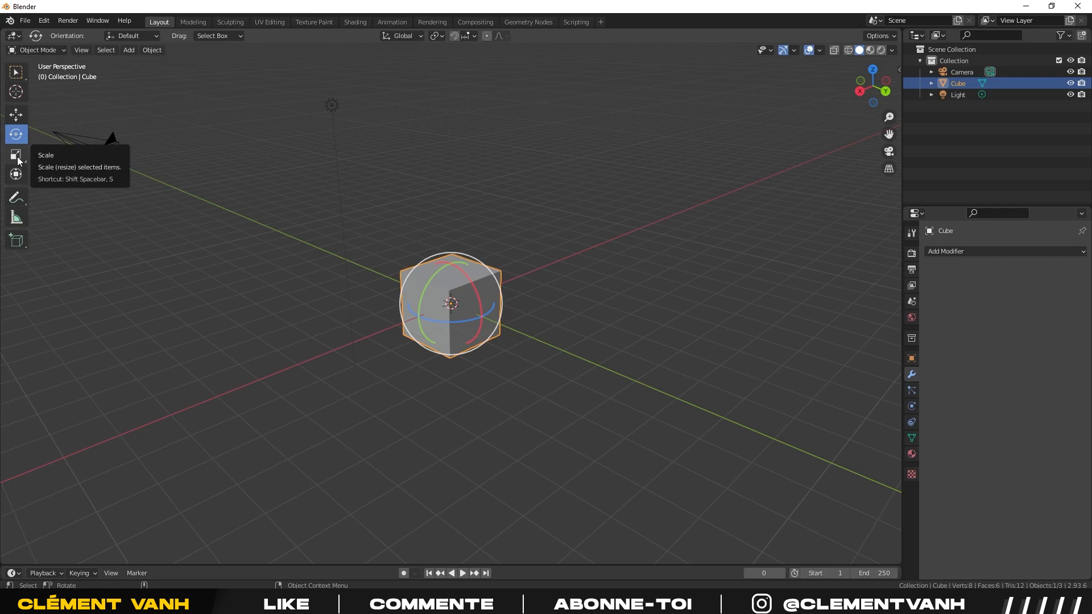
click(16, 153)
click(15, 118)
Try moving the cube up along the Z axis, undo the move and clear the selection.
middle_drag(427, 274, 436, 275)
click(551, 237)
click(476, 282)
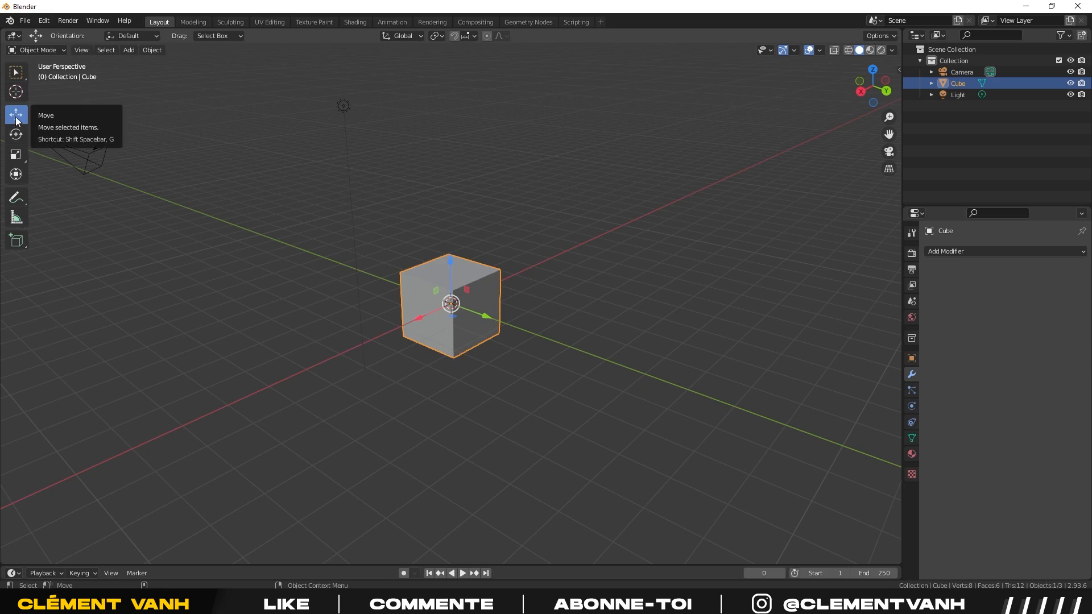
drag(449, 261, 435, 249)
key(ctrl+z)
middle_drag(350, 314, 660, 309)
click(248, 310)
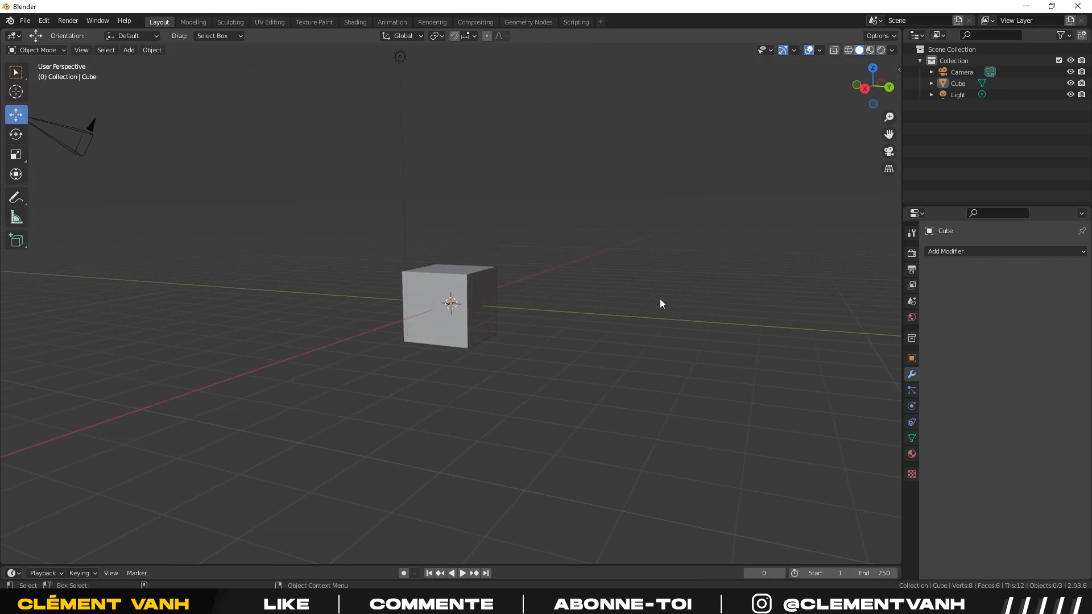
Examine the scene by orbiting and panning around the cube, including from the front orthographic view.
middle_drag(517, 281, 484, 316)
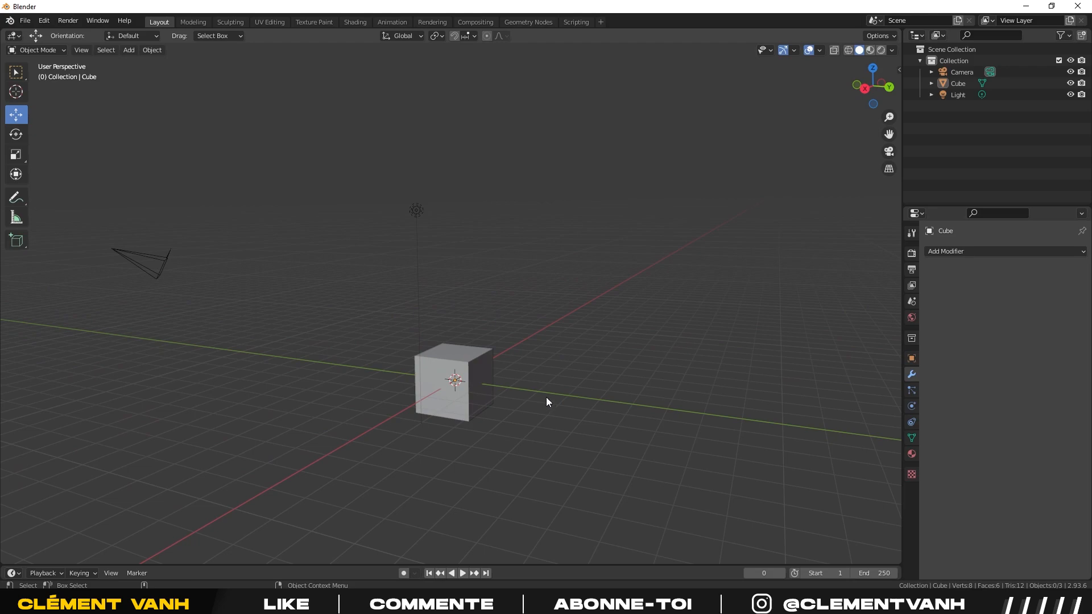
middle_drag(546, 400, 543, 366)
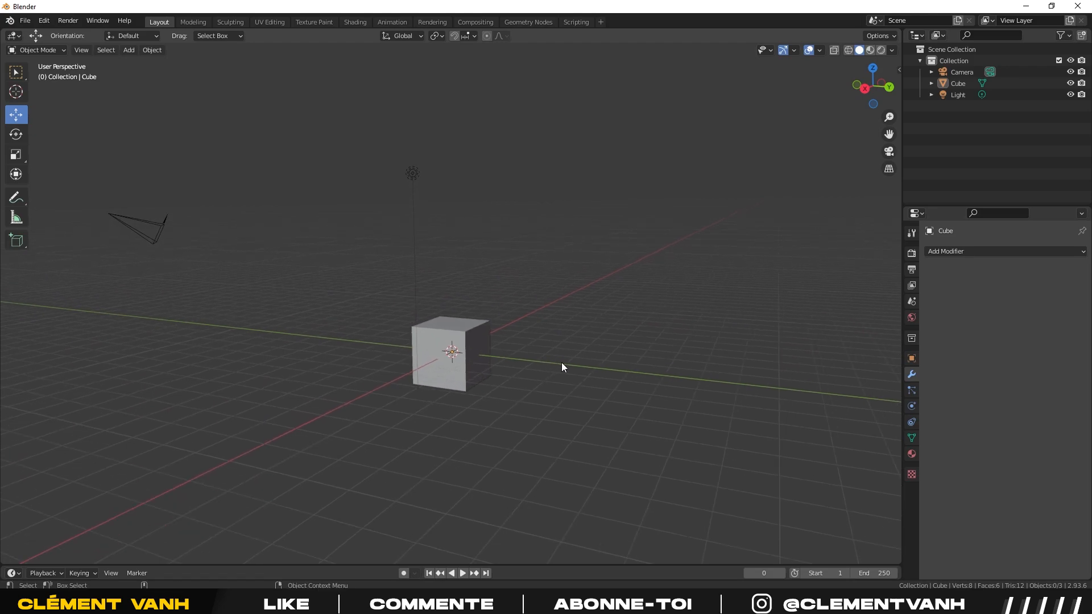
middle_drag(490, 378, 341, 330)
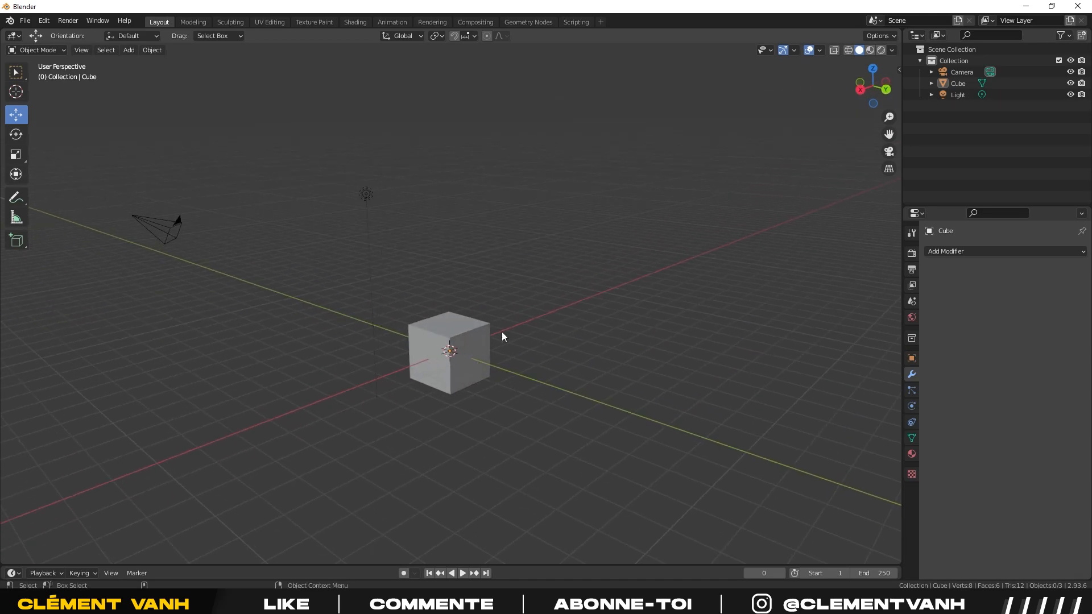
key(KP_1)
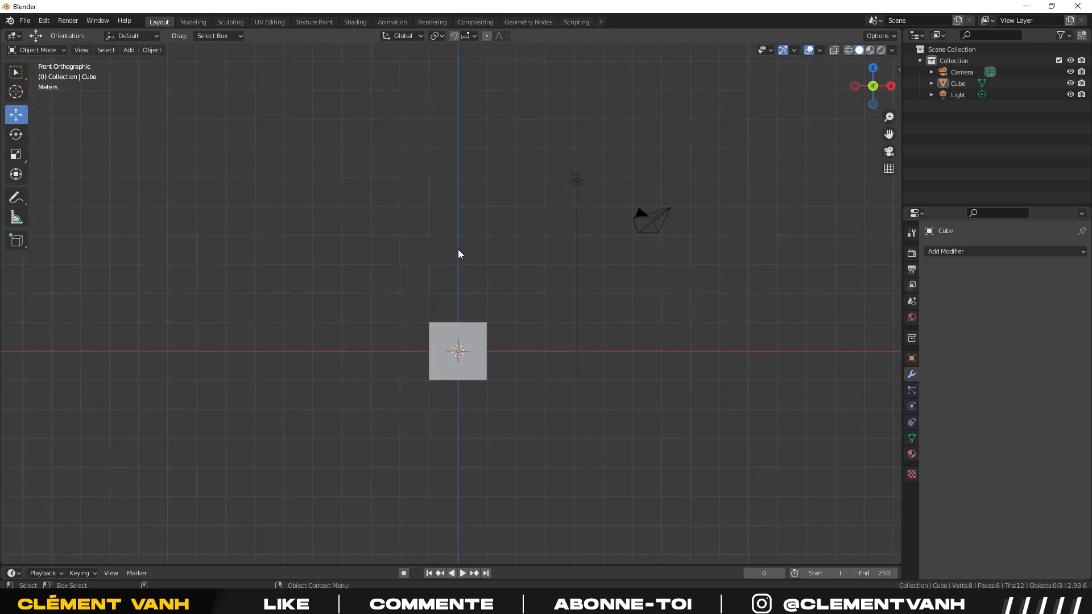
middle_drag(475, 339, 538, 293)
key(KP_1)
middle_drag(677, 349, 341, 447)
middle_drag(621, 264, 503, 386)
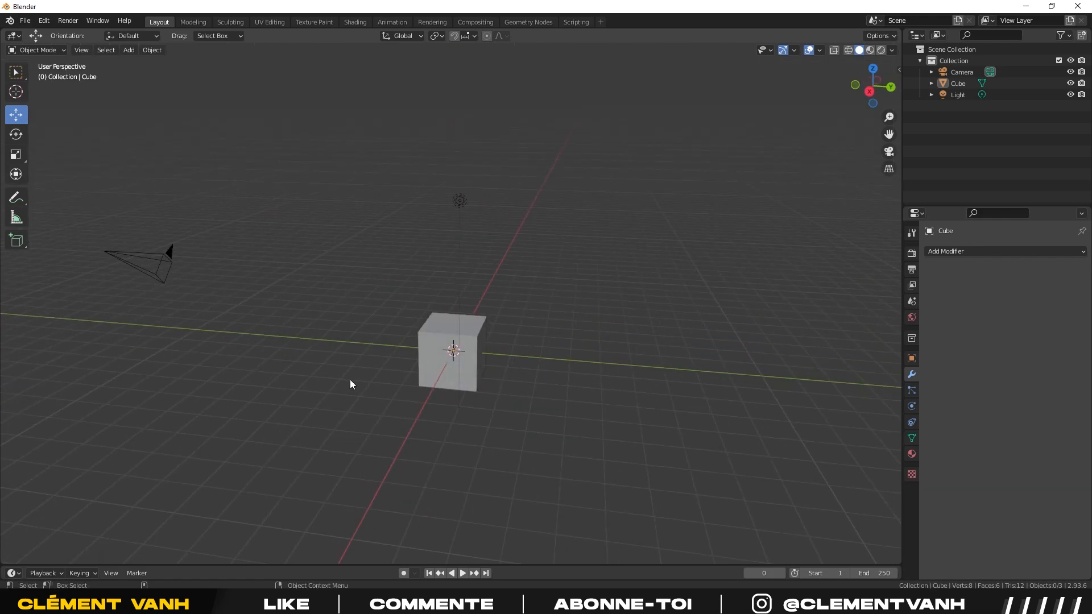
Select the cube and try moving it along the Z axis and the X axis, undoing each move.
click(474, 339)
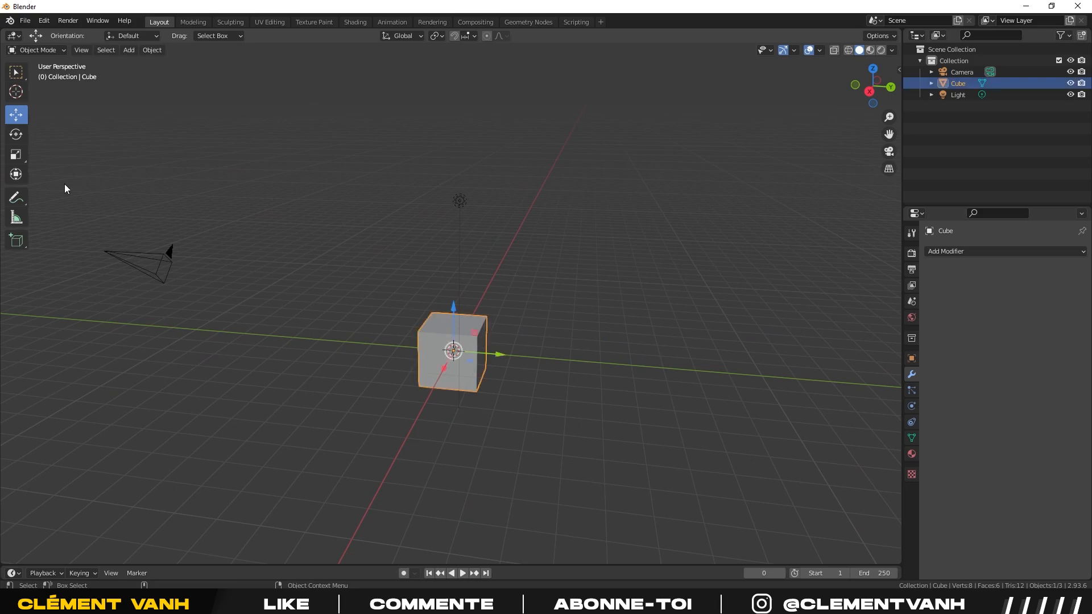
middle_drag(373, 348, 459, 312)
drag(458, 313, 472, 220)
key(ctrl+z)
drag(475, 384, 479, 342)
key(ctrl+z)
key(ctrl+z)
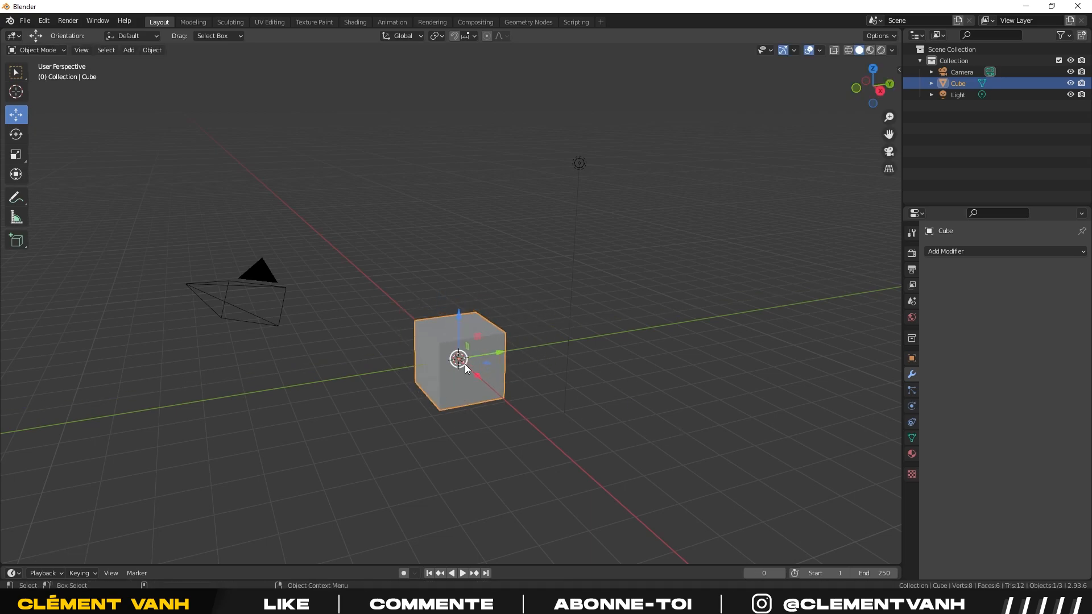
Try moving the cube freely in the view plane, undo the move and clear the selection.
drag(463, 364, 427, 214)
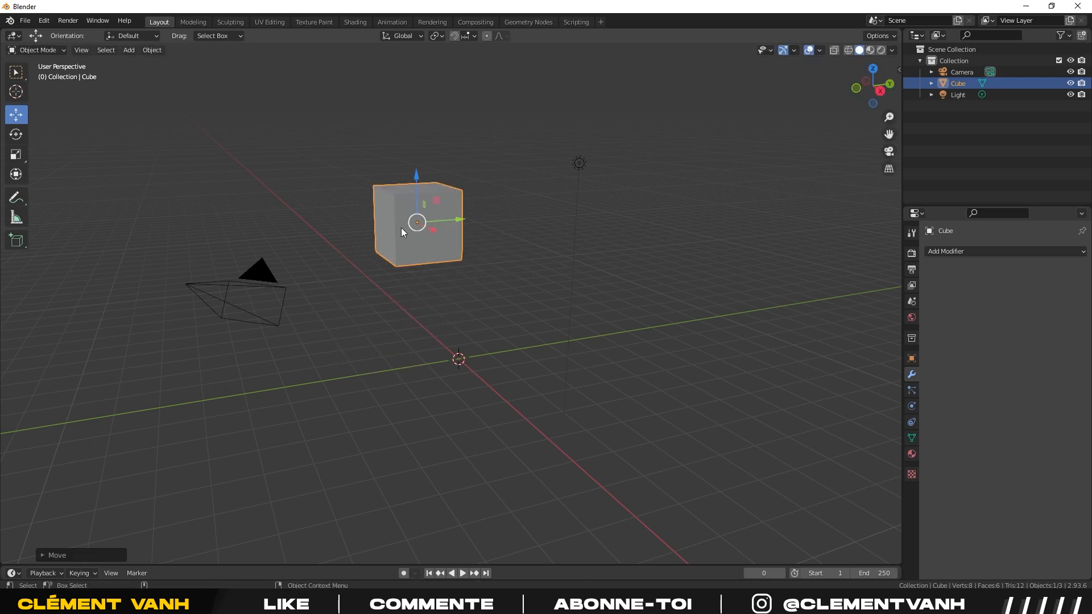
key(ctrl+z)
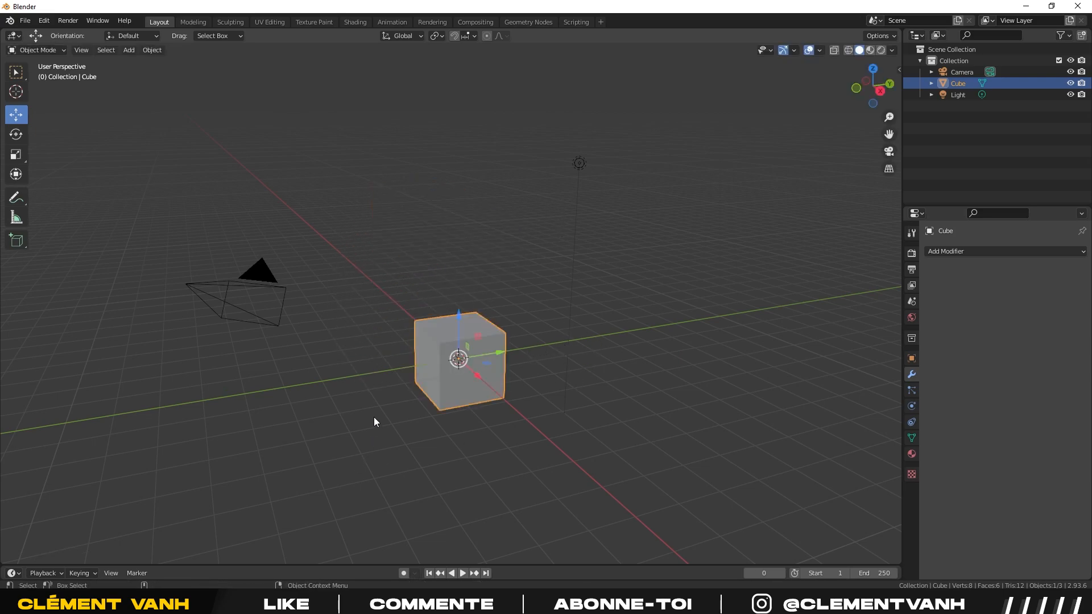
click(425, 419)
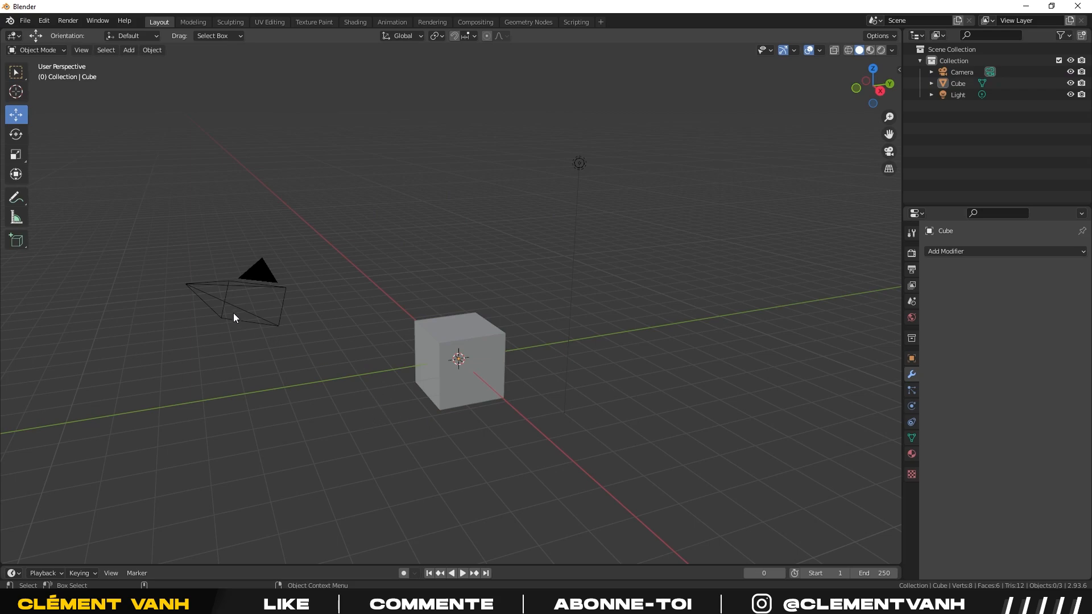
Select the cube and try rotating it about the Y and X axes with the Rotate tool, undoing the last rotation.
click(430, 371)
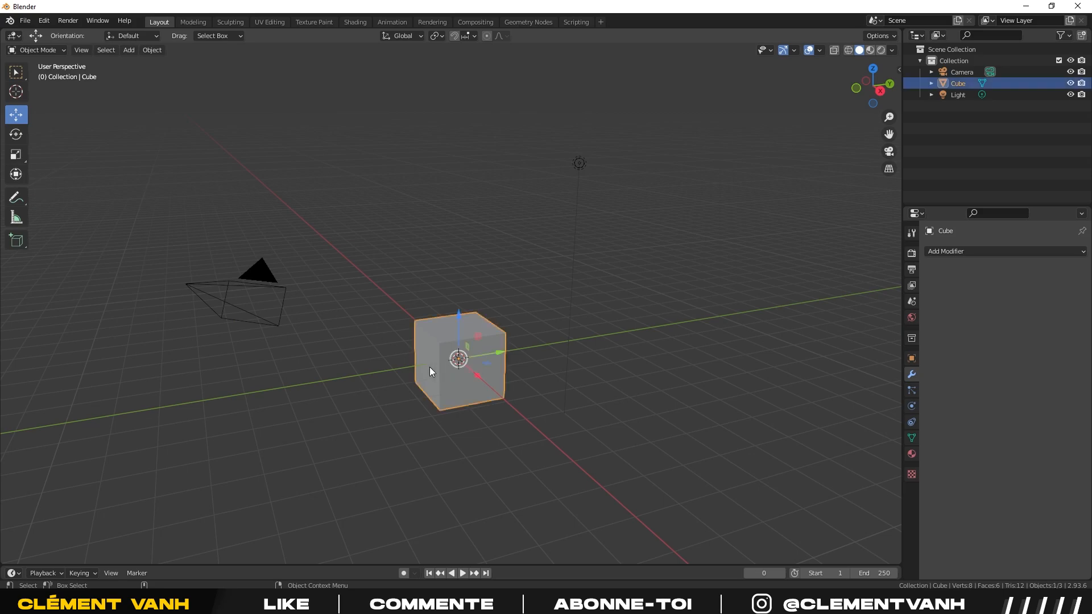
click(13, 137)
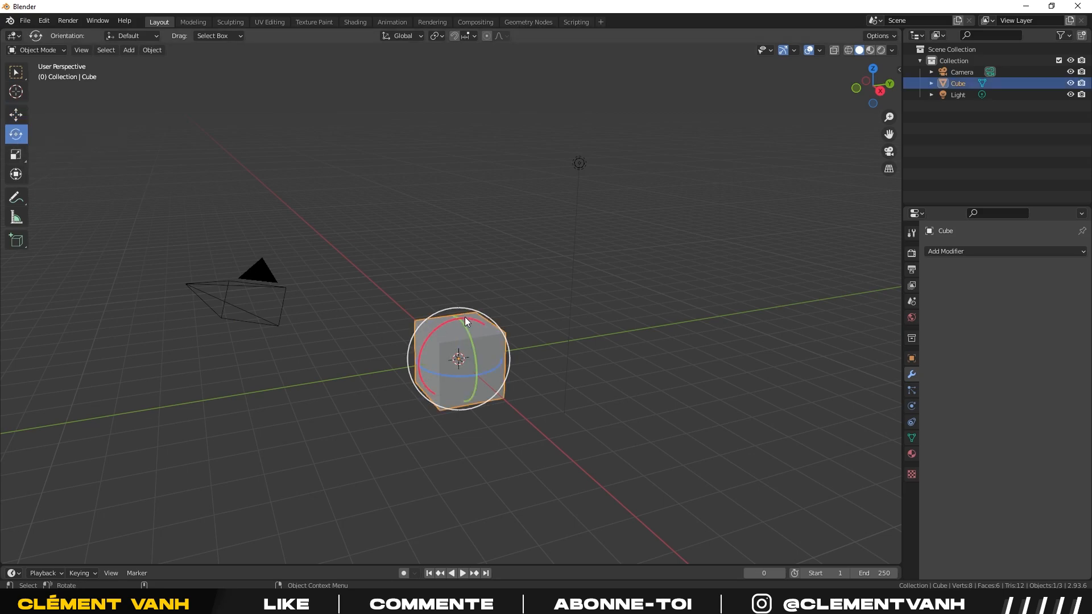
drag(466, 316, 399, 340)
drag(466, 329, 518, 394)
drag(440, 324, 544, 377)
key(ctrl+z)
Try rotating the cube about the Z and X axes, undo the rotation and clear the selection.
drag(468, 374, 359, 403)
drag(551, 425, 541, 450)
drag(490, 318, 449, 270)
drag(340, 438, 344, 439)
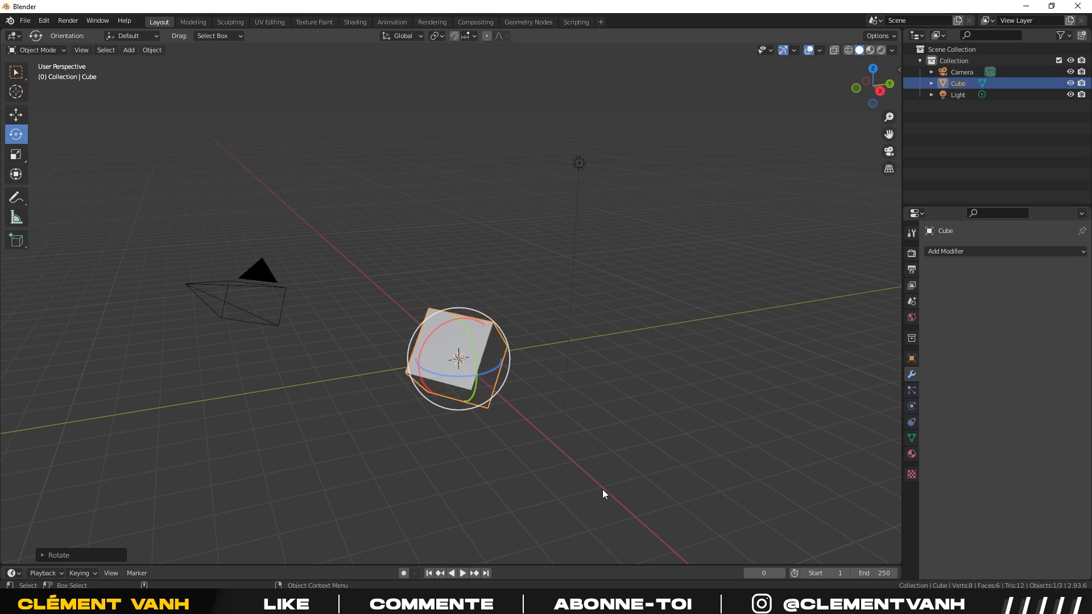
key(ctrl+z)
click(649, 429)
Reselect the cube and alternate between the Move and Rotate tools to compare their gizmos from different angles.
middle_drag(444, 426, 445, 394)
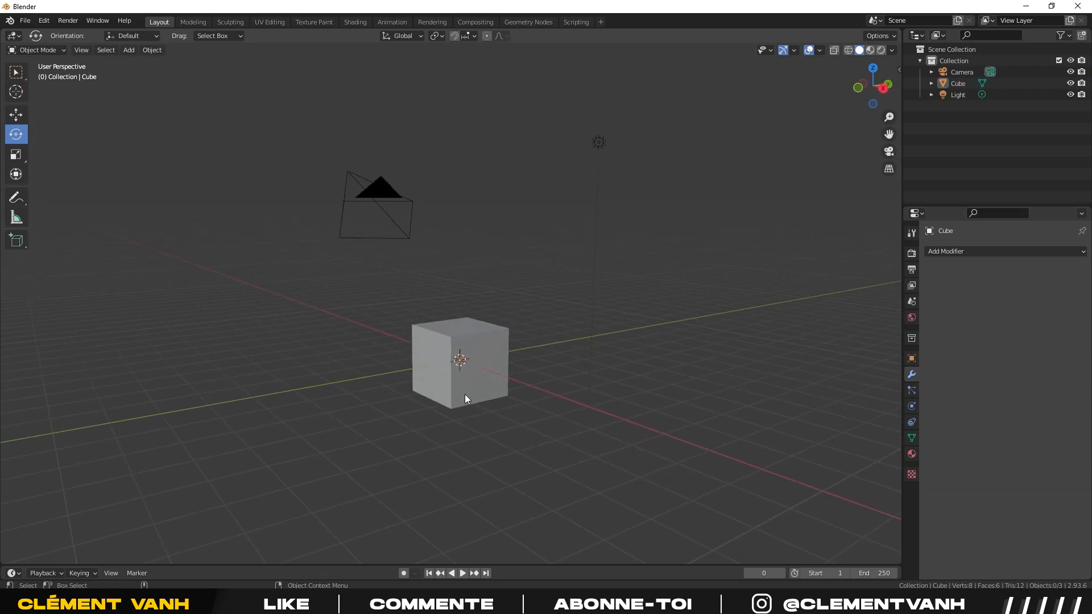
click(468, 392)
click(16, 116)
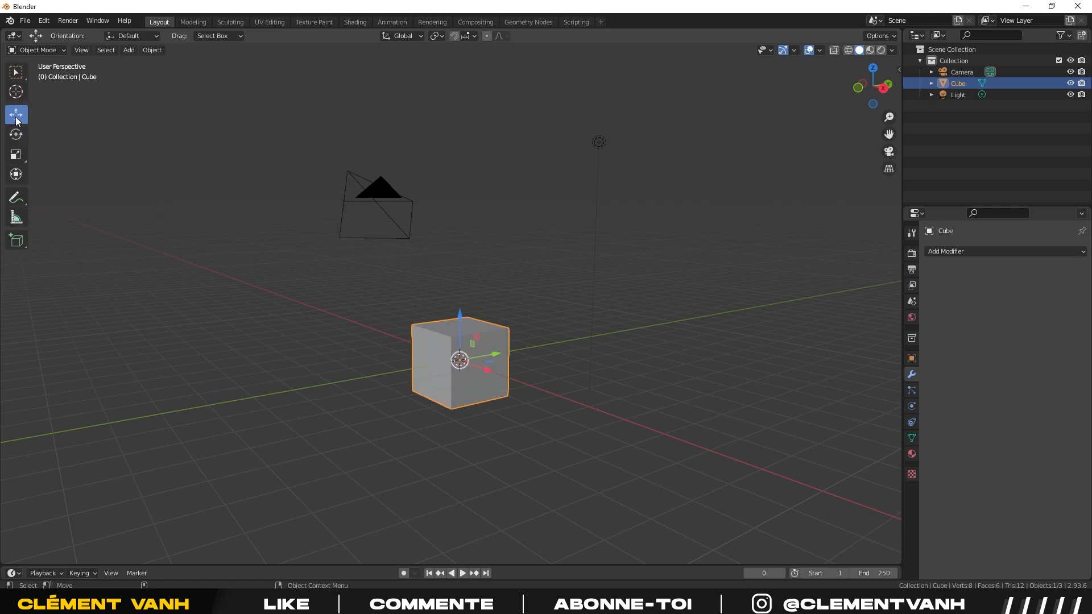
click(16, 135)
click(18, 117)
click(16, 134)
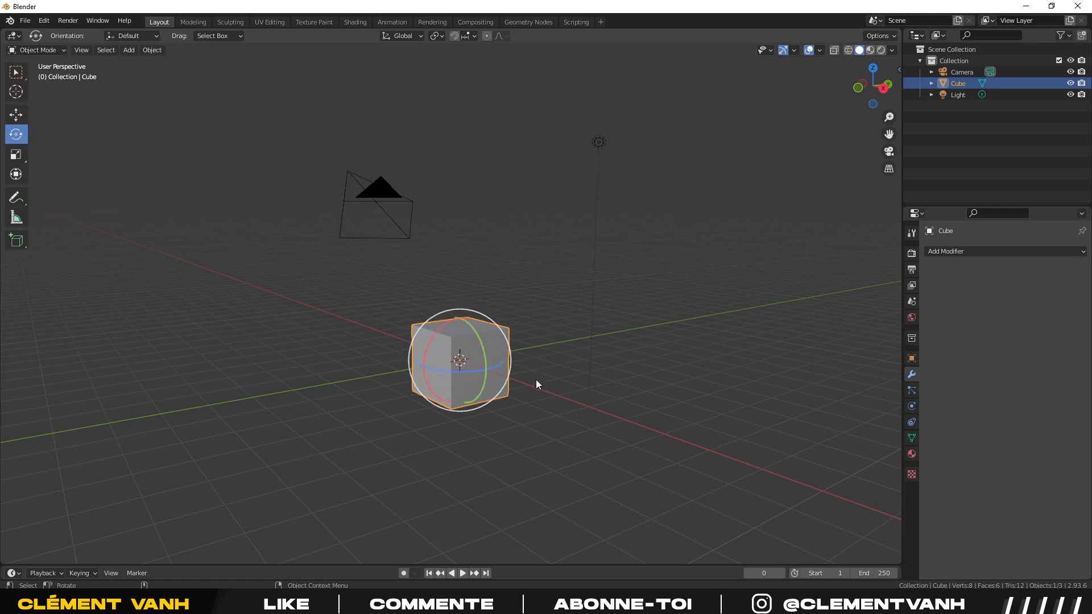
middle_drag(527, 375, 468, 387)
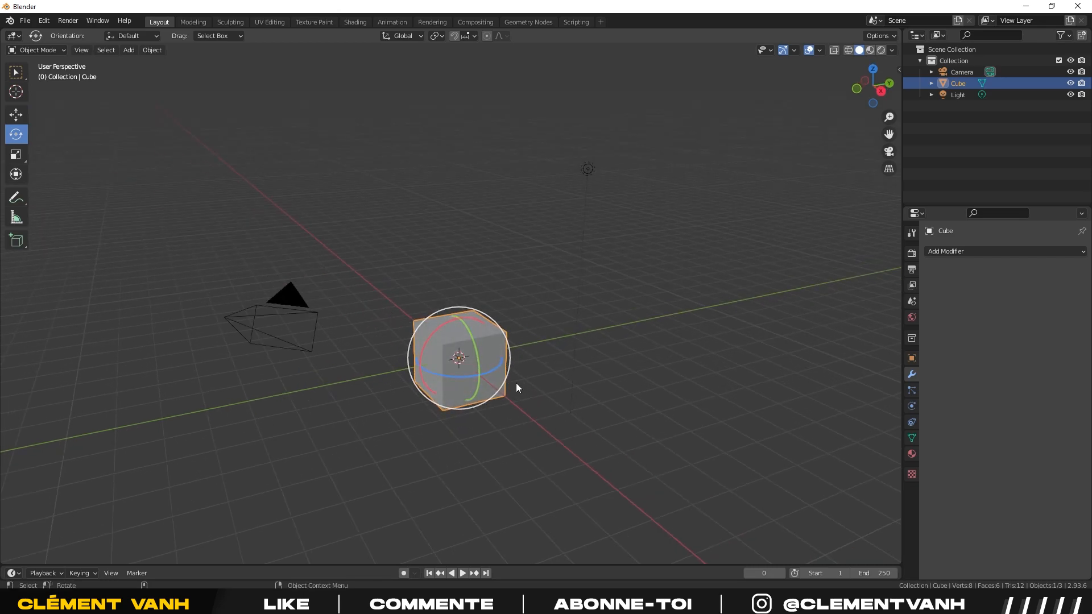
mouse_move(476, 381)
middle_down()
mouse_move(463, 383)
mouse_move(483, 373)
mouse_move(461, 390)
middle_up()
Move the cube slightly away from the scene origin with the Move tool, working from different viewing angles.
click(16, 115)
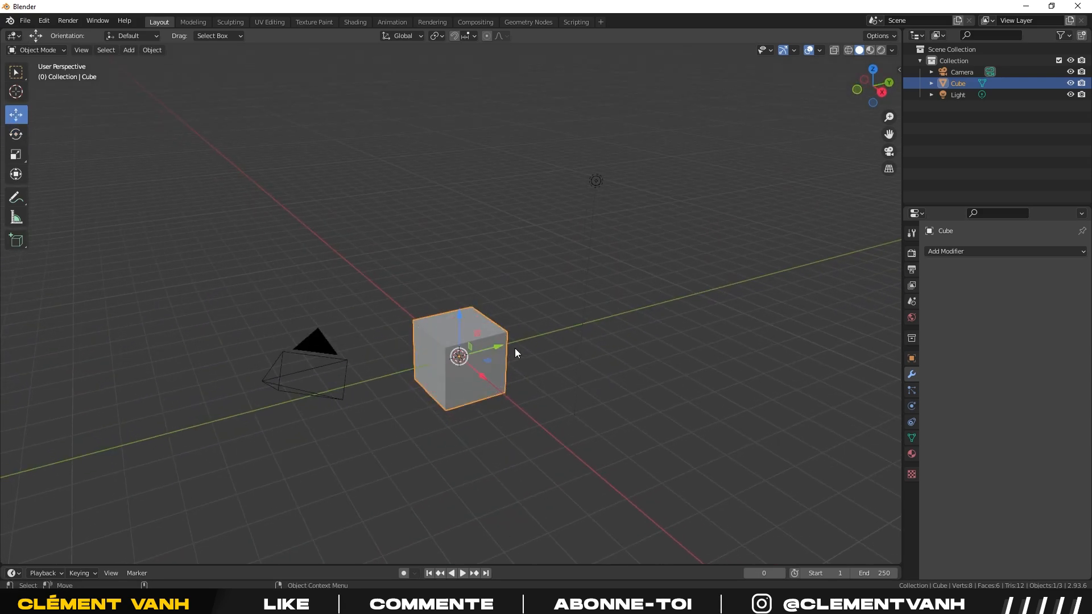
mouse_move(463, 357)
mouse_down()
mouse_move(499, 270)
mouse_move(490, 376)
mouse_move(421, 344)
mouse_move(512, 296)
mouse_move(453, 339)
mouse_move(554, 342)
mouse_move(455, 295)
mouse_move(459, 343)
mouse_move(471, 347)
mouse_up()
middle_drag(470, 347, 377, 351)
drag(462, 344, 468, 299)
middle_drag(468, 299, 473, 341)
Try rotating the cube in several directions with the Rotate tool, undo the rotations and clear the selection.
click(16, 135)
drag(465, 335, 494, 436)
drag(477, 315, 461, 293)
middle_drag(641, 300, 492, 326)
drag(506, 317, 501, 358)
middle_drag(502, 358, 508, 392)
drag(517, 384, 443, 352)
middle_drag(537, 263, 499, 361)
key(ctrl+z)
key(ctrl+z)
key(ctrl+z)
click(600, 344)
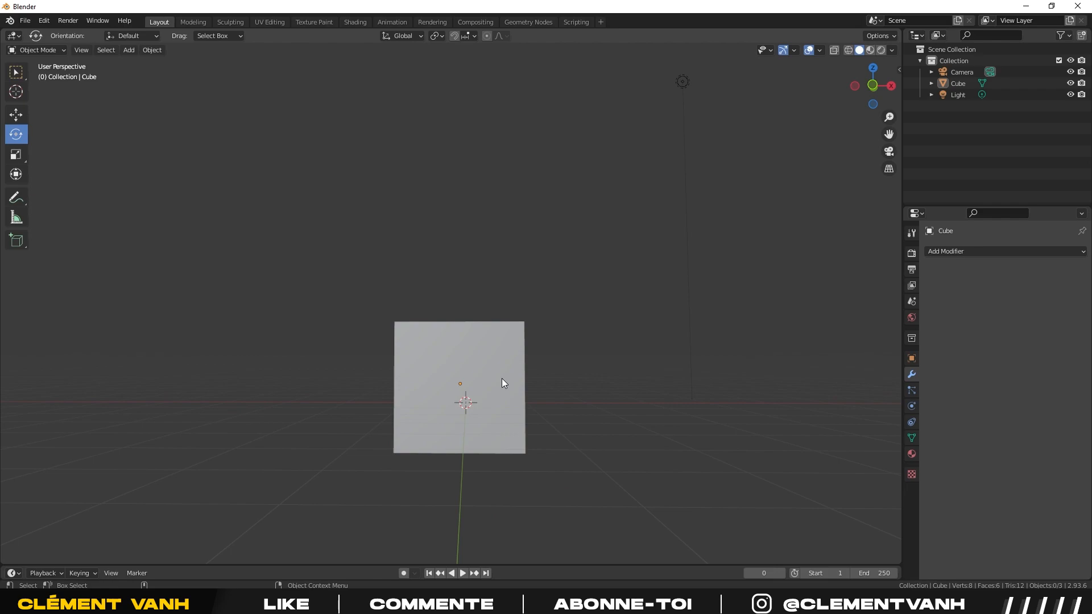
middle_drag(547, 388, 376, 421)
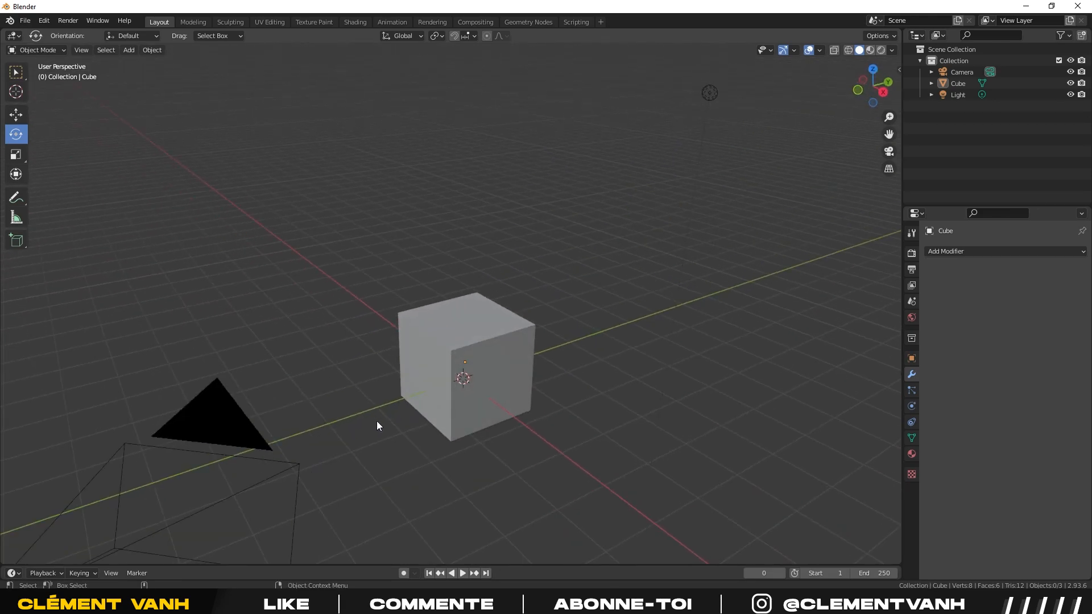
middle_drag(536, 382, 515, 385)
middle_drag(443, 390, 479, 368)
middle_drag(347, 359, 588, 361)
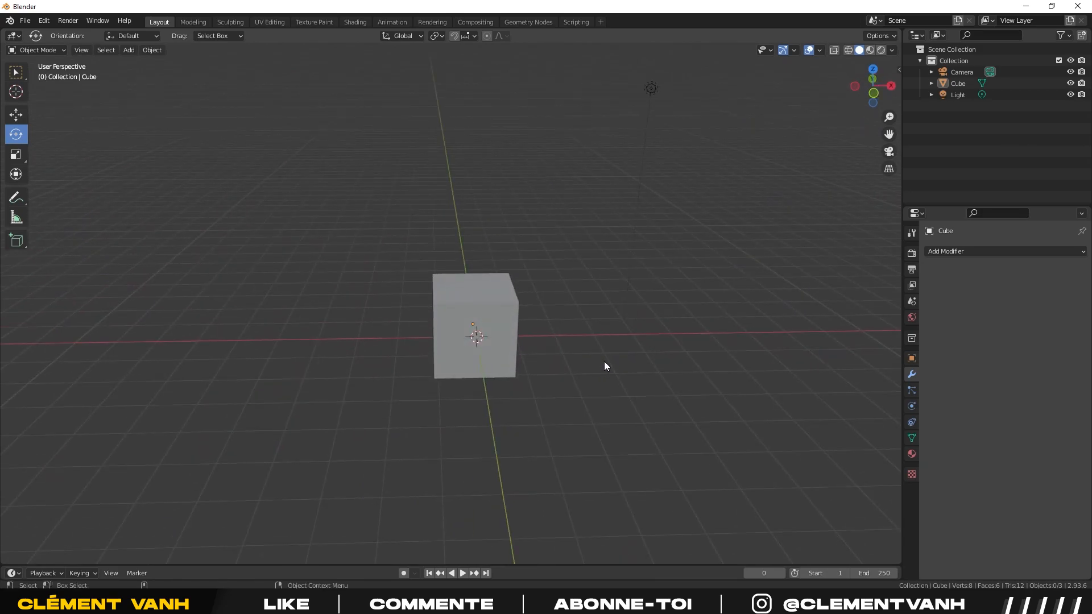
middle_drag(604, 342, 245, 346)
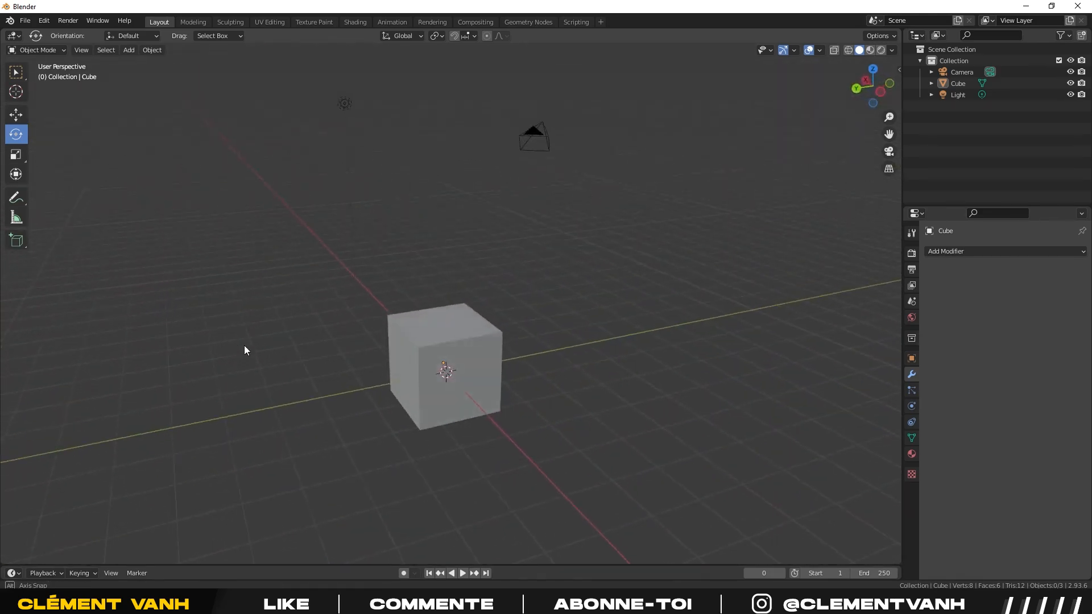
middle_drag(324, 366, 299, 347)
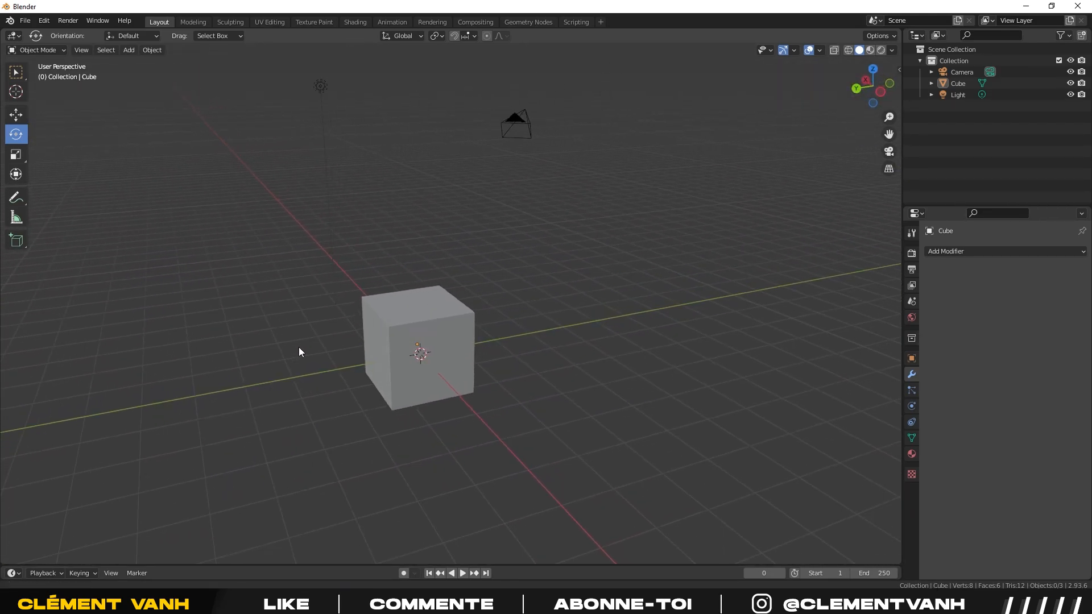
Play the animation briefly and stop it at frame 49.
middle_drag(321, 395, 381, 402)
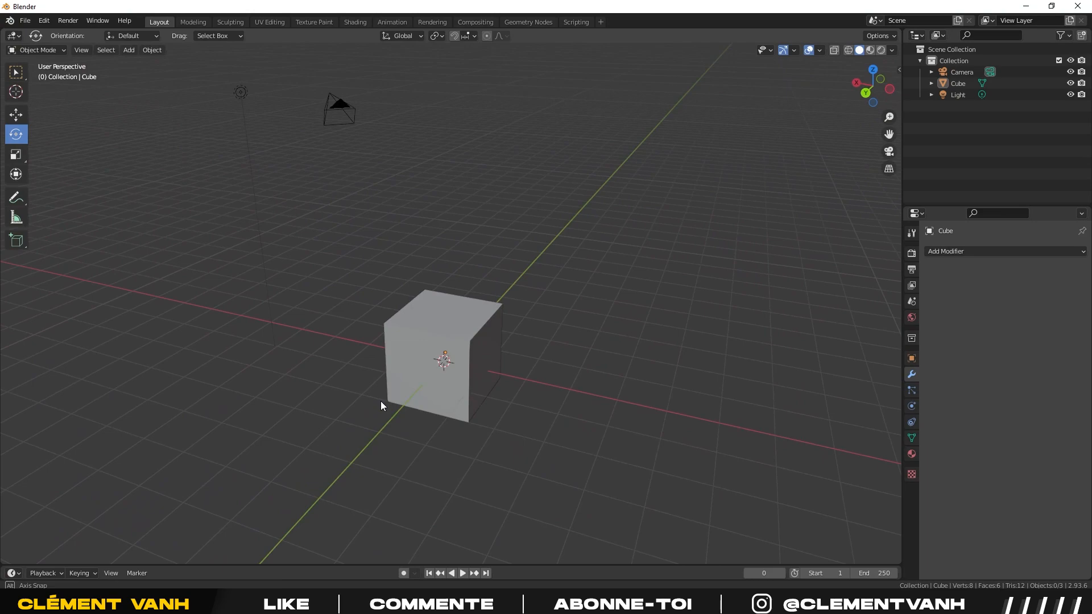
click(462, 573)
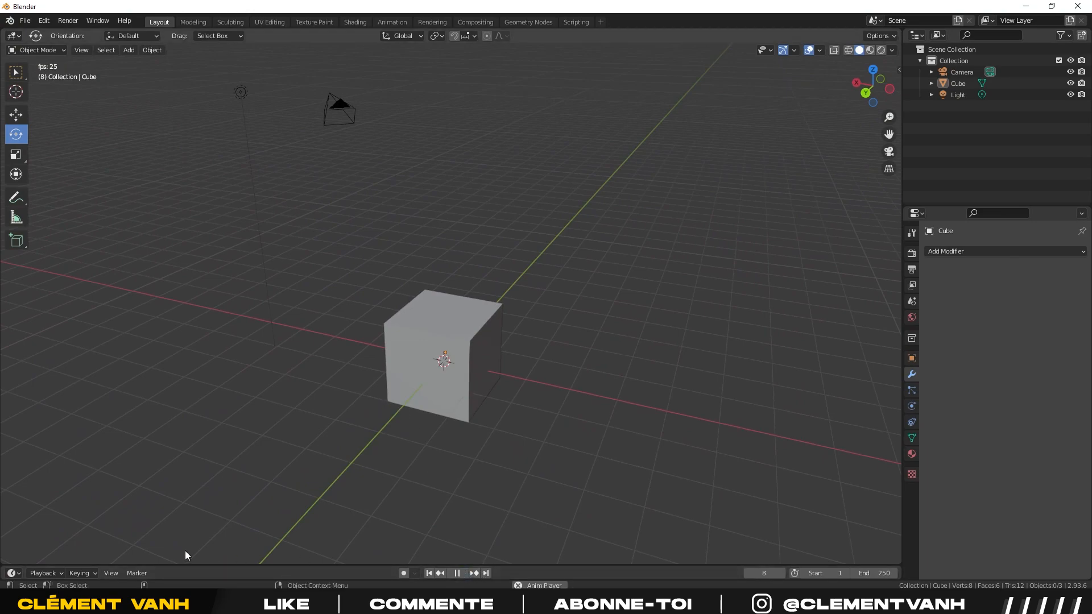
click(457, 574)
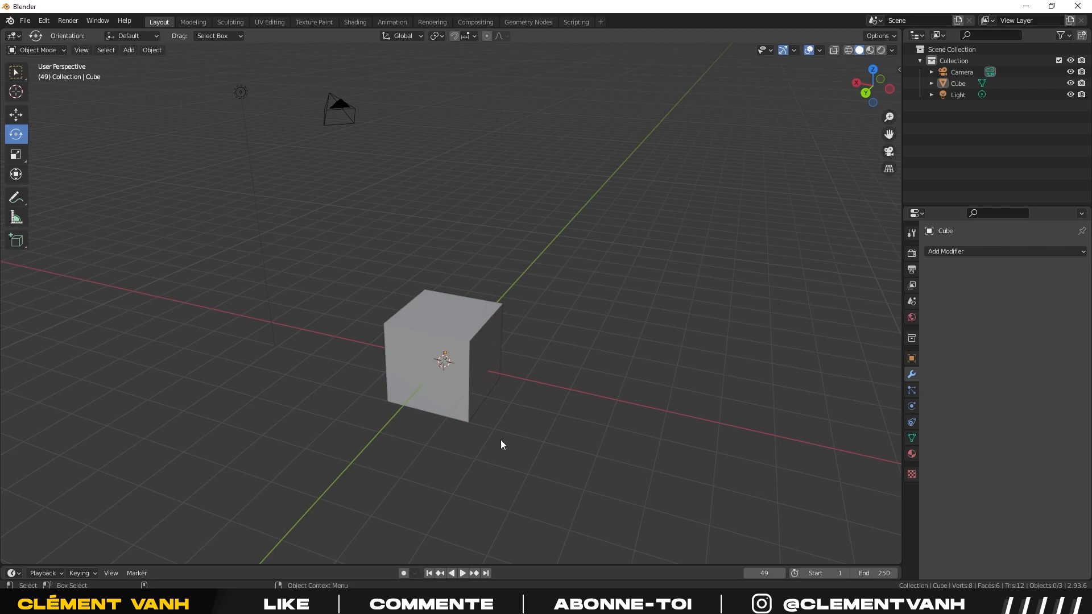
Select the cube from another angle and switch through the Move and Rotate tools to the Scale tool.
middle_drag(501, 439, 585, 394)
mouse_move(411, 391)
middle_down()
mouse_move(572, 385)
mouse_move(268, 380)
mouse_move(395, 394)
mouse_move(479, 363)
mouse_move(351, 358)
mouse_move(372, 369)
mouse_move(524, 364)
mouse_move(322, 371)
mouse_move(263, 345)
mouse_move(407, 377)
mouse_move(602, 392)
mouse_move(419, 355)
mouse_move(691, 388)
mouse_move(472, 375)
mouse_move(395, 356)
mouse_move(419, 396)
middle_up()
middle_drag(556, 341, 540, 314)
click(541, 315)
middle_drag(653, 316, 545, 318)
click(16, 115)
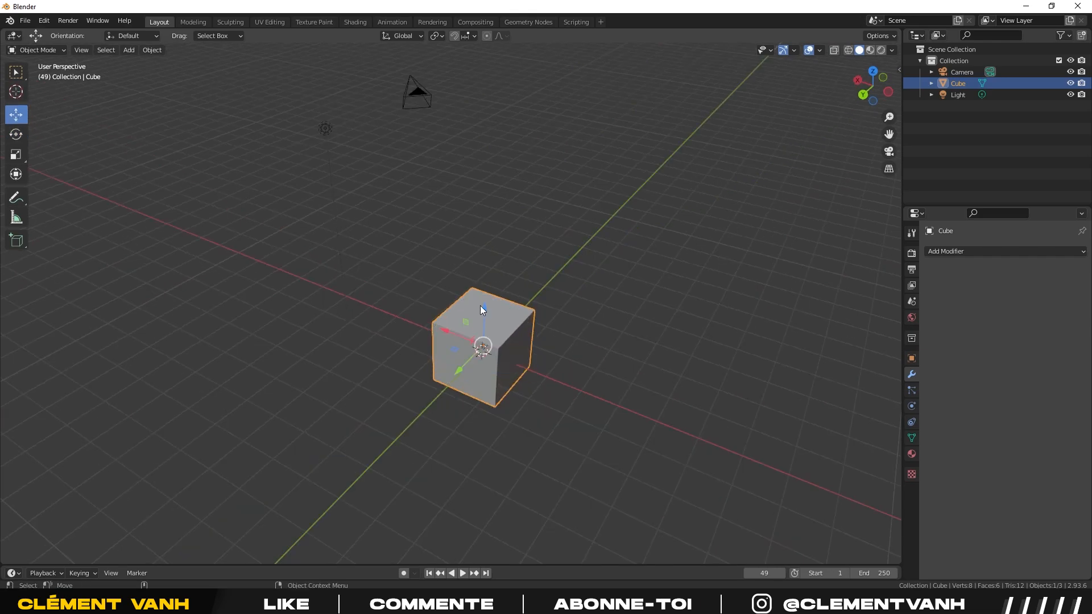
click(15, 135)
click(19, 157)
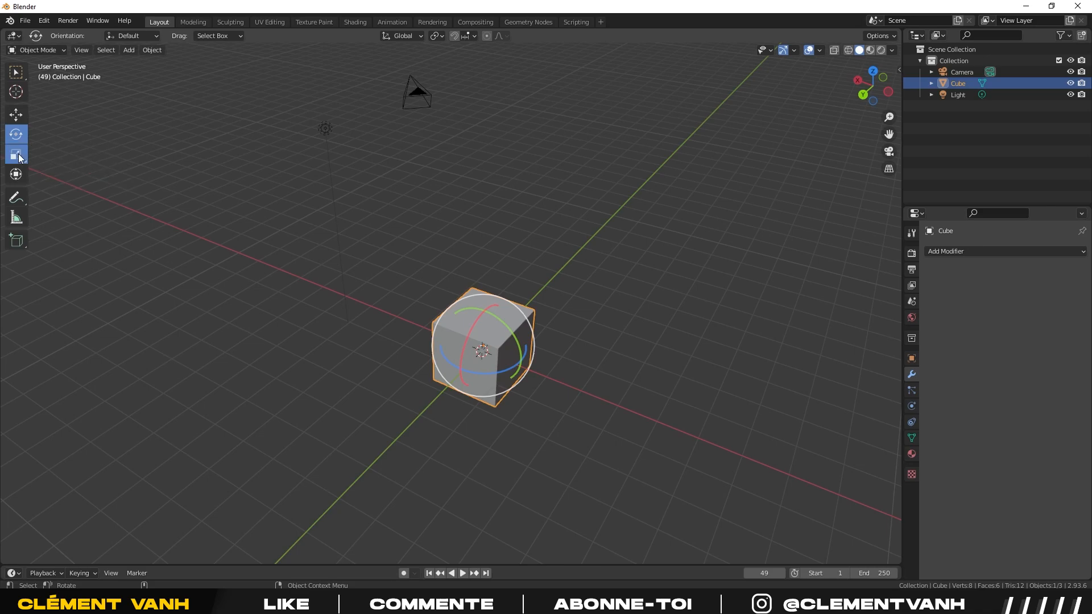
Try scaling the cube separately along the Y, X and Z axes, undoing each change.
middle_drag(439, 328, 665, 380)
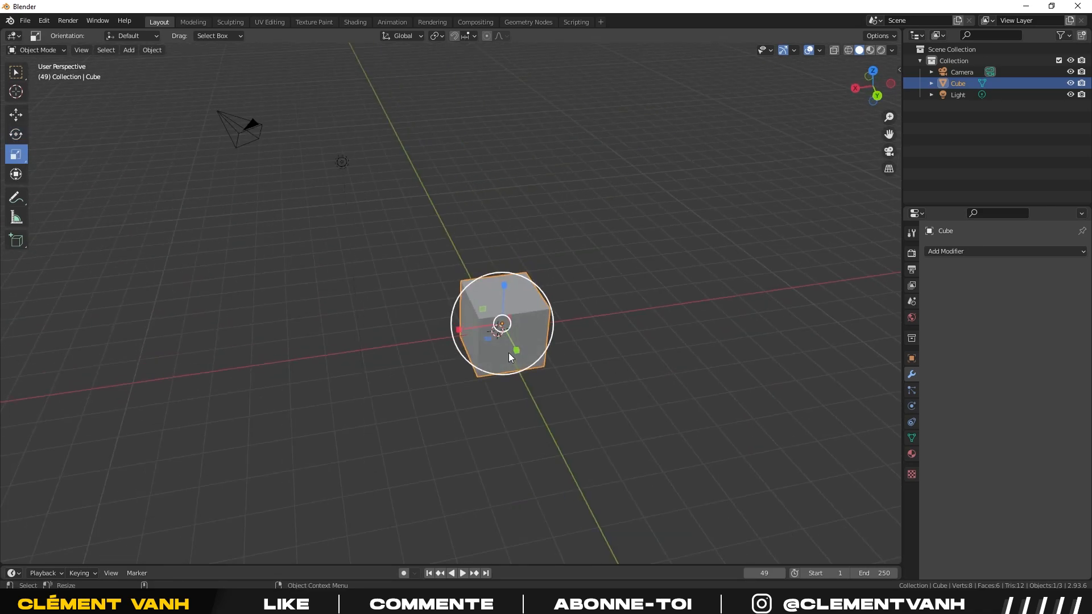
drag(514, 352, 605, 496)
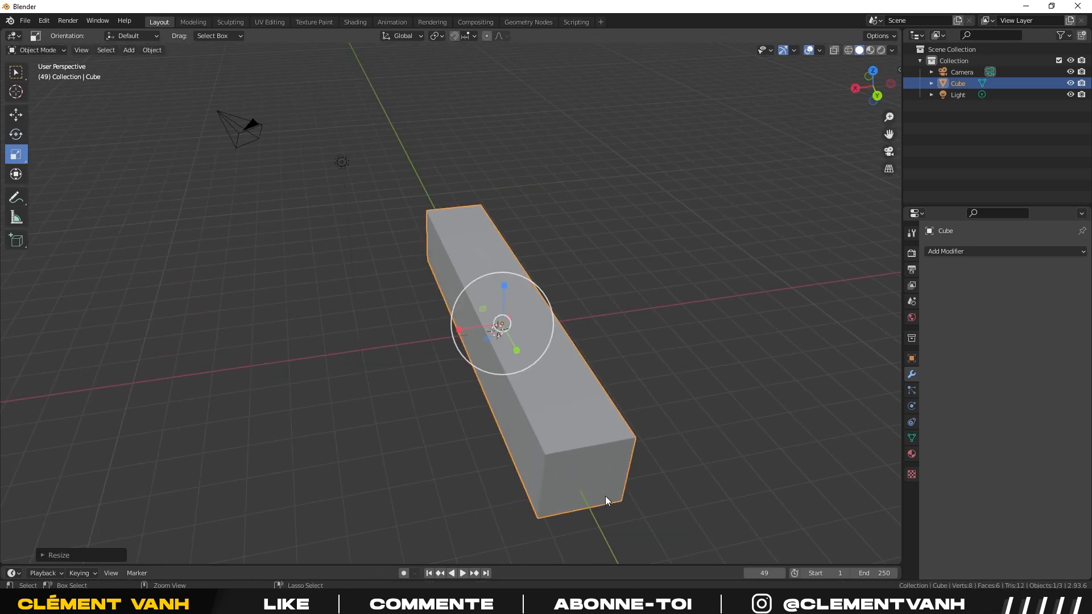
key(ctrl+z)
drag(458, 331, 360, 340)
key(ctrl+z)
drag(504, 286, 517, 196)
key(ctrl+z)
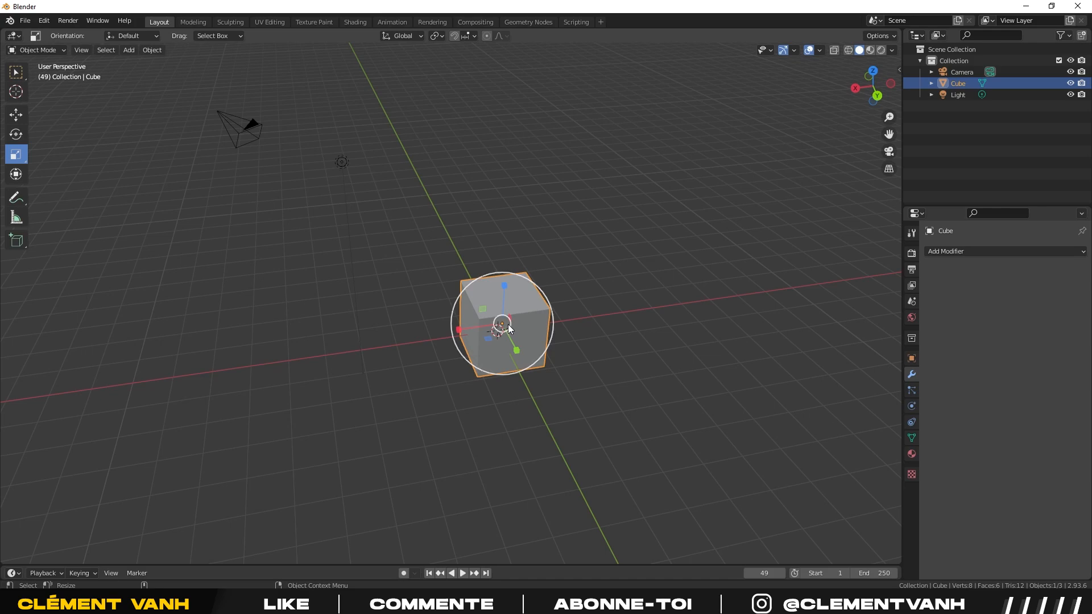
Try scaling the cube with the Scale gizmo, undo the scaling and clear the selection.
drag(509, 318, 556, 347)
key(ctrl+z)
key(ctrl+z)
key(ctrl+z)
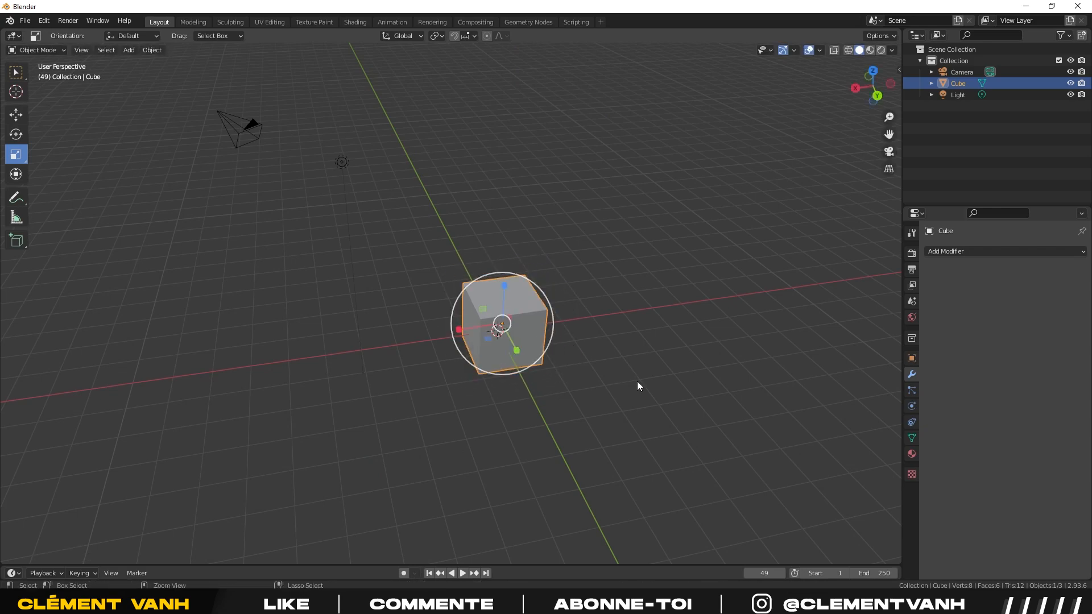
click(637, 381)
Look at the scene in the front and top orthographic views, finishing in the front view.
middle_drag(457, 426, 516, 350)
key(KP_3)
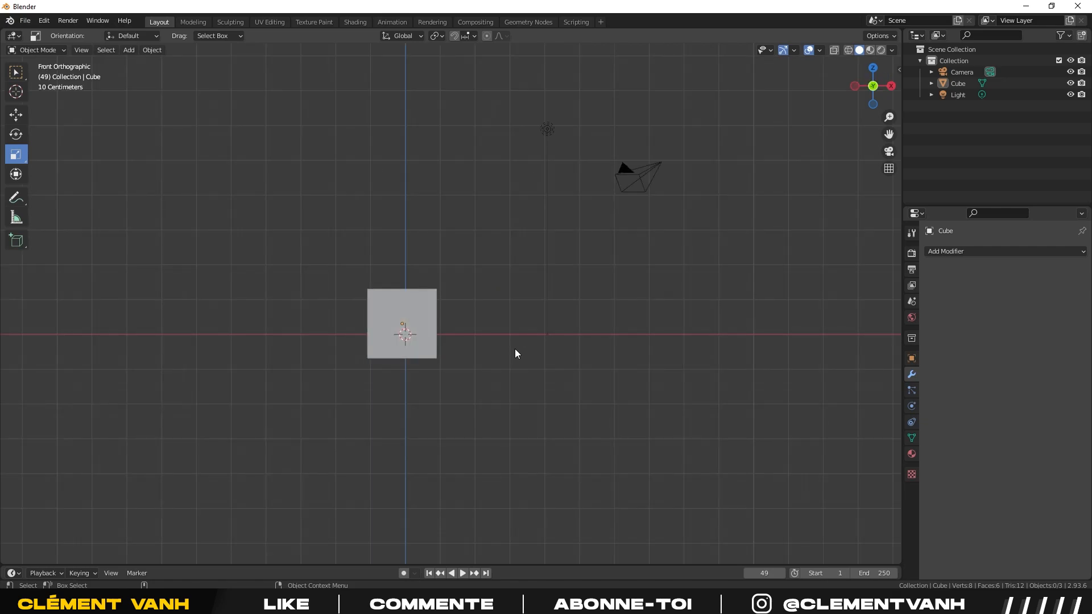
key(KP_7)
middle_drag(387, 386, 455, 378)
key(KP_1)
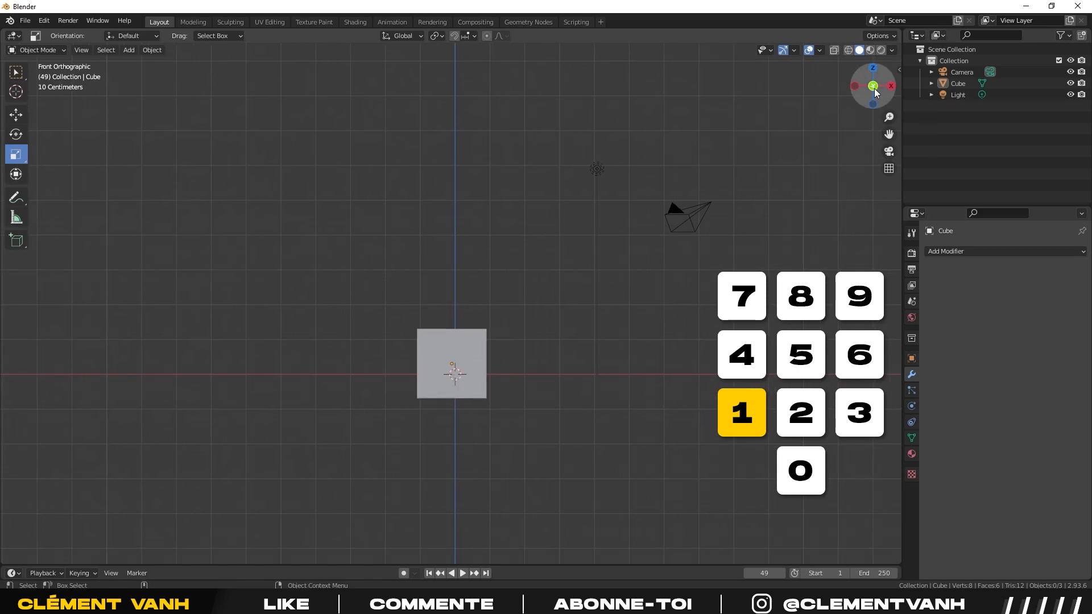
mouse_move(513, 344)
middle_down()
mouse_move(514, 368)
mouse_move(512, 340)
middle_up()
key(KP_1)
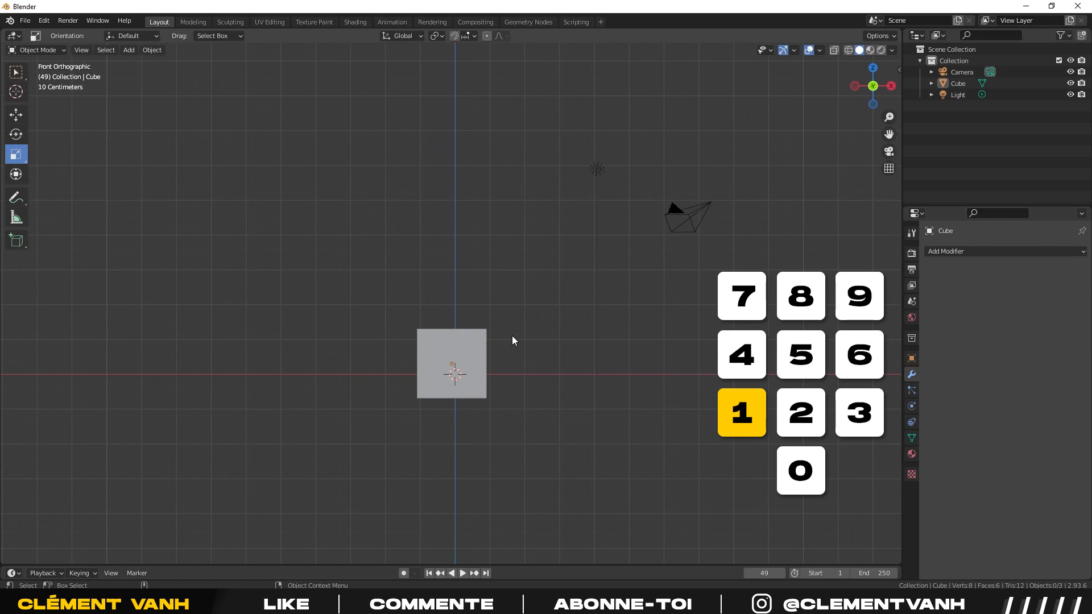
Look at the cube in the right orthographic view and in the top orthographic view.
middle_drag(581, 368, 476, 358)
key(KP_3)
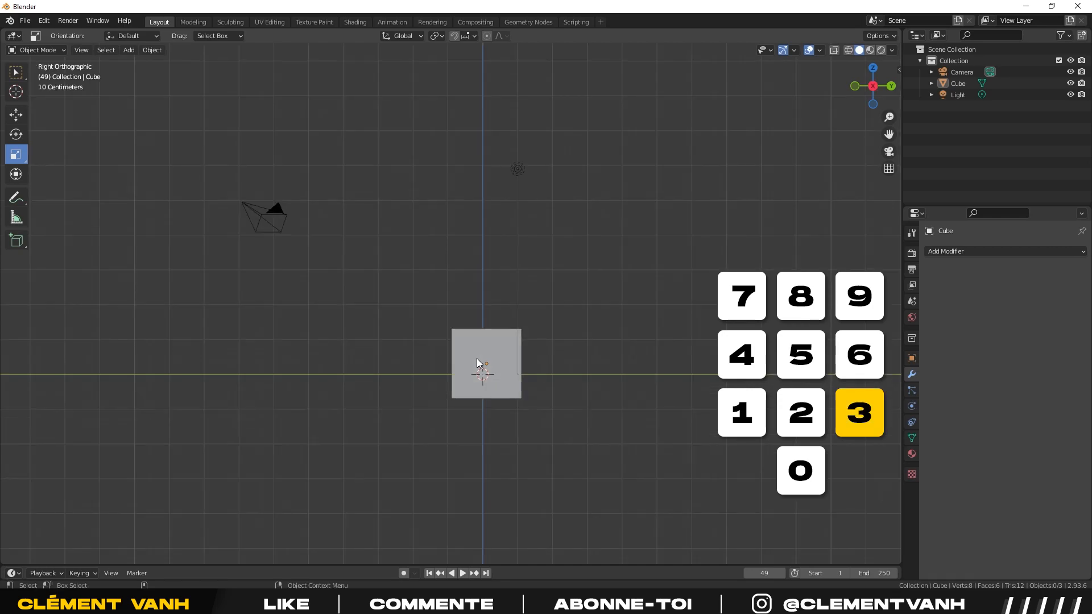
middle_drag(469, 329, 473, 450)
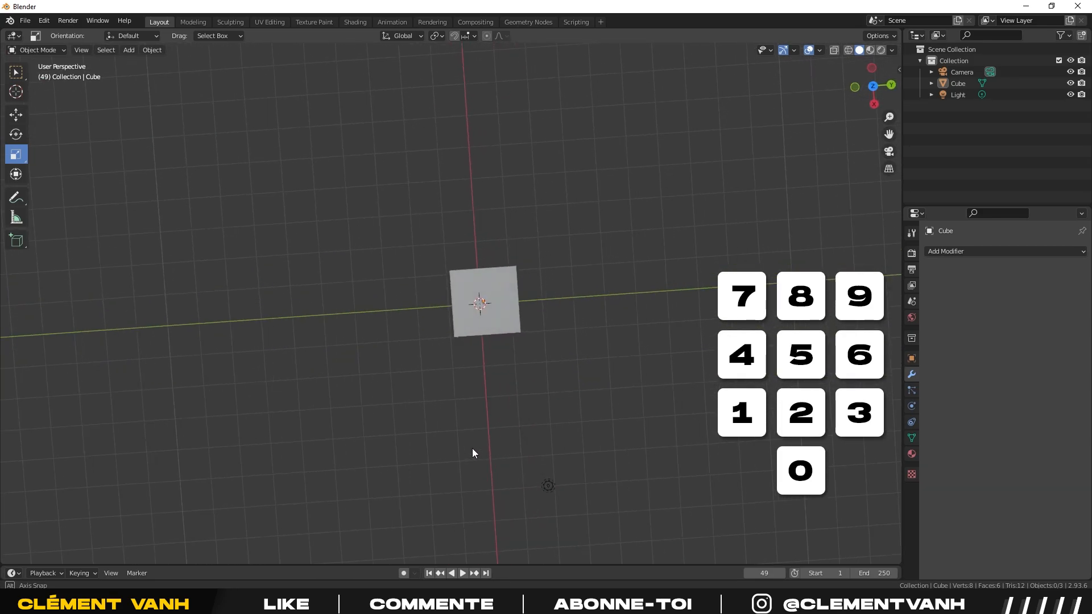
key(KP_7)
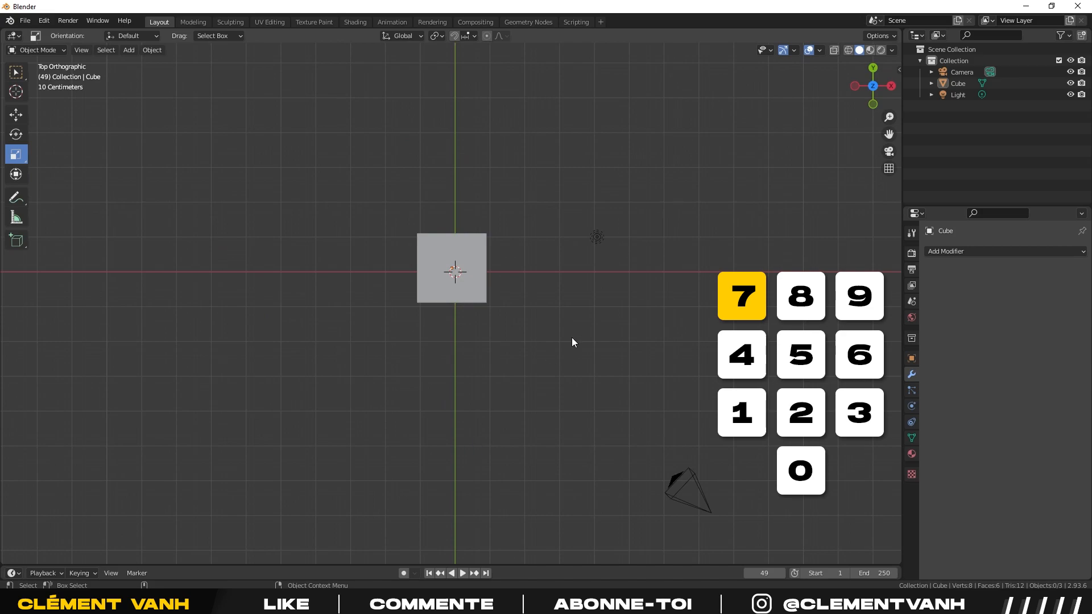
Cycle through the front, right and top orthographic views and return to a free perspective view.
middle_drag(645, 403, 543, 372)
key(KP_1)
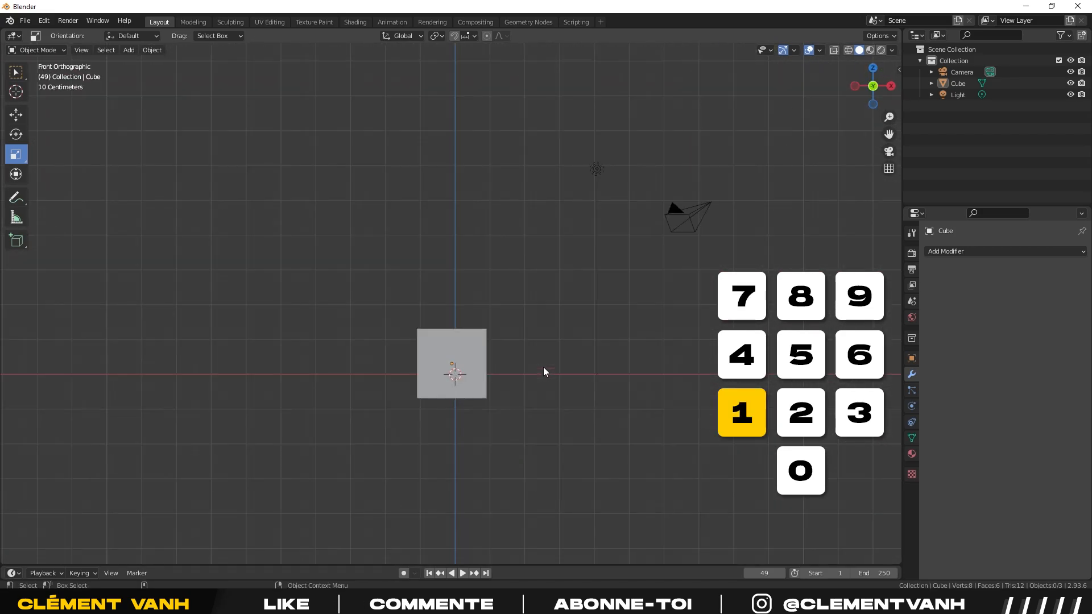
key(KP_3)
key(KP_7)
middle_drag(514, 404, 511, 313)
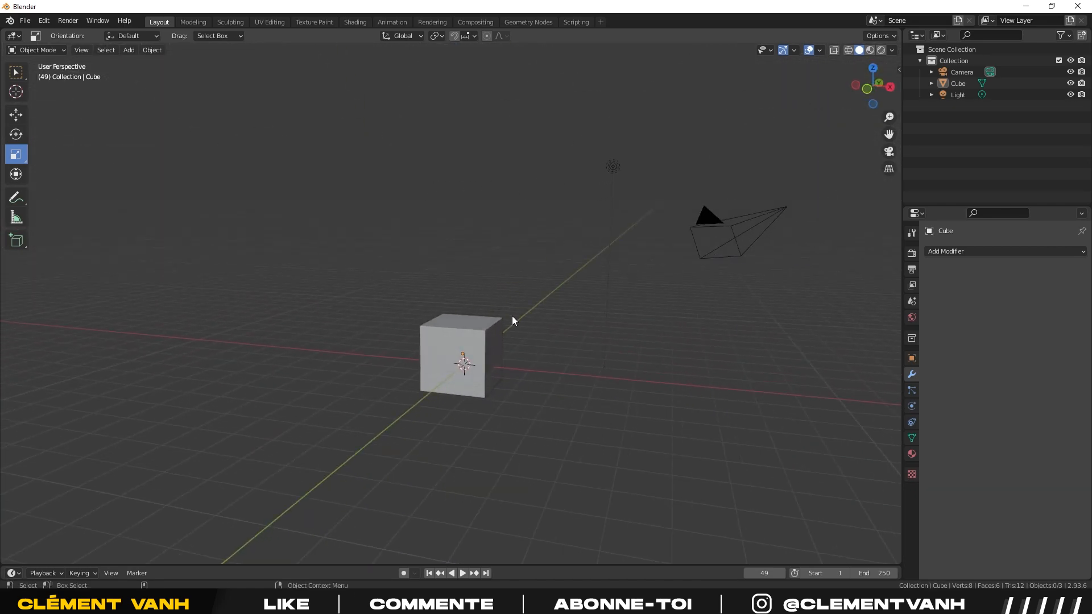
Examine the cube up close in the front, right and top orthographic views, finishing in an angled perspective view.
scroll(510, 314, up, 3)
middle_drag(563, 365, 383, 392)
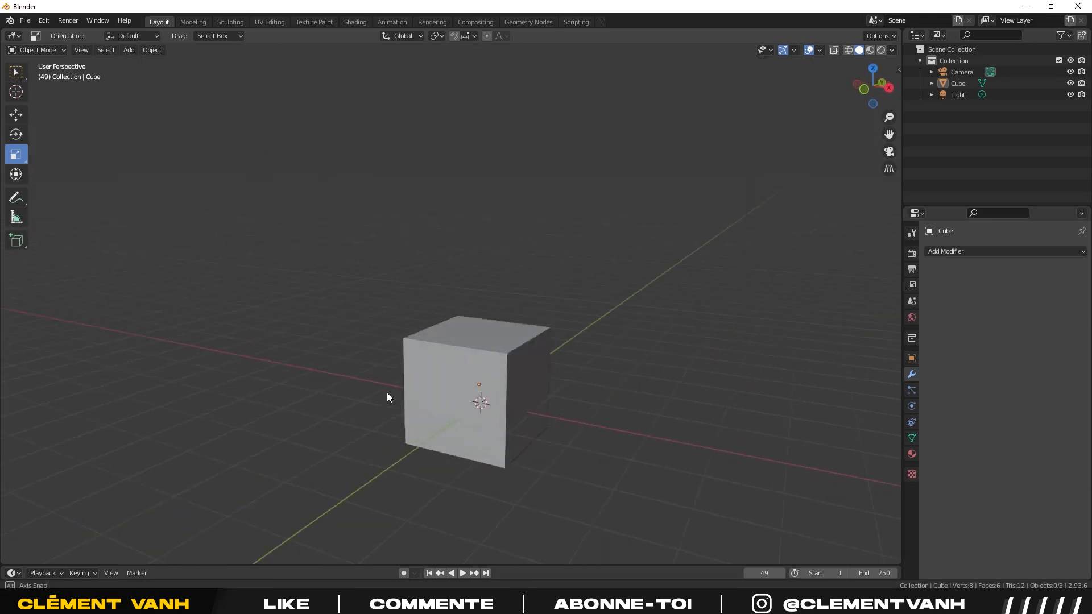
key(KP_1)
key(KP_3)
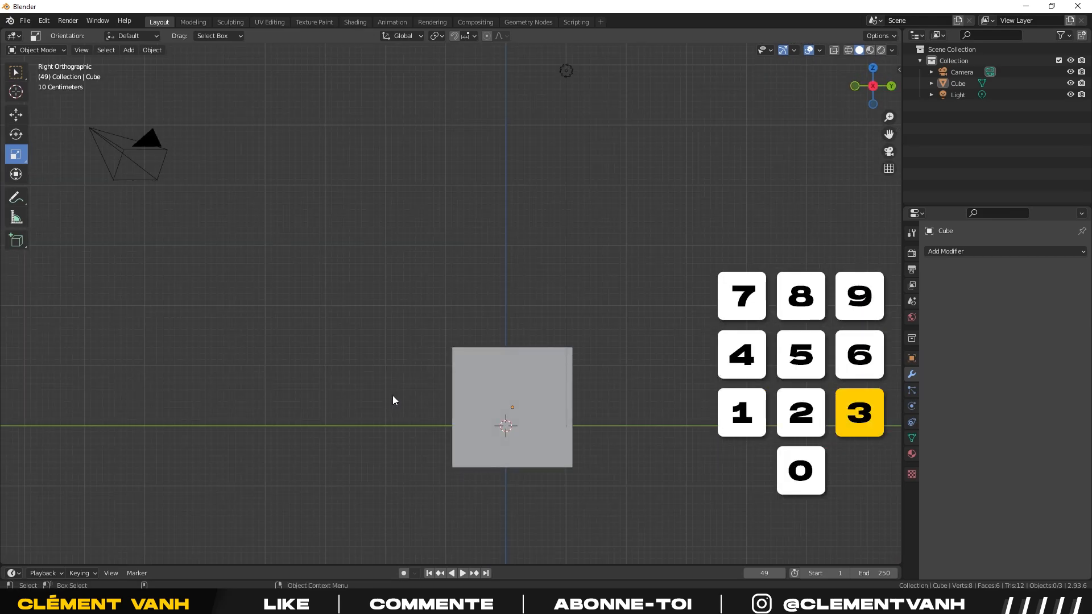
key(KP_7)
shift+middle_drag(521, 305, 539, 374)
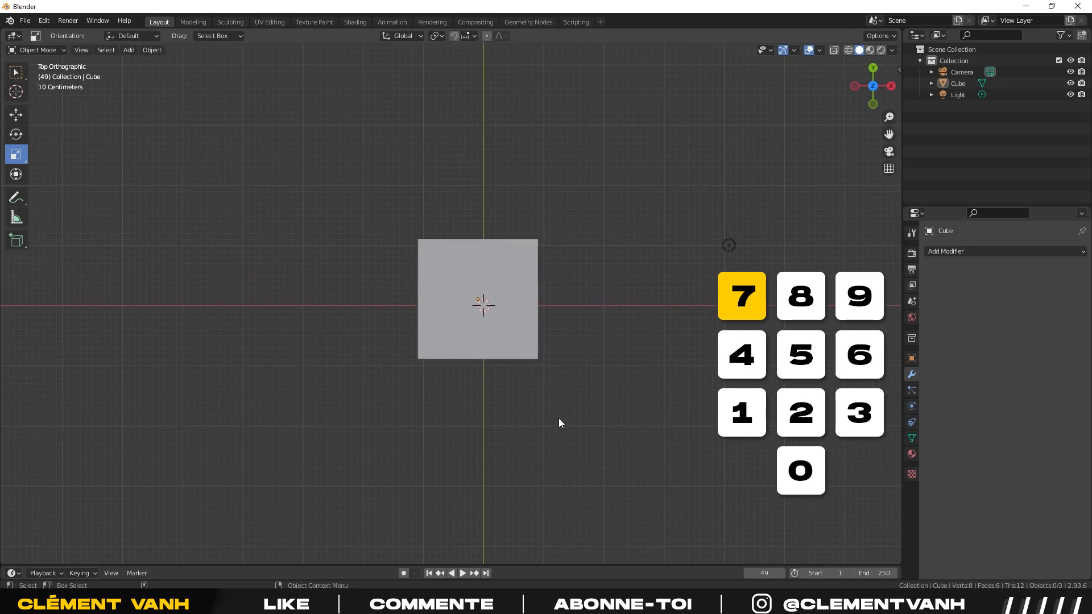
middle_drag(567, 458, 437, 386)
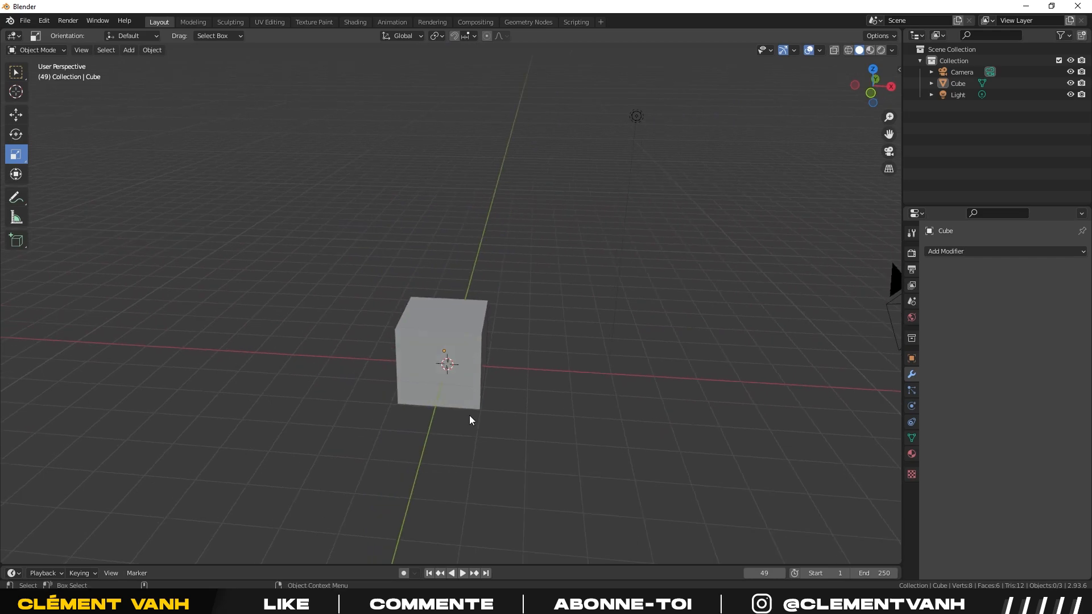
Practise selecting and deselecting the cube several times, leaving nothing selected.
click(441, 333)
click(590, 299)
click(463, 305)
click(177, 201)
click(483, 351)
click(548, 429)
mouse_move(461, 419)
middle_down()
mouse_move(380, 401)
mouse_move(450, 401)
middle_up()
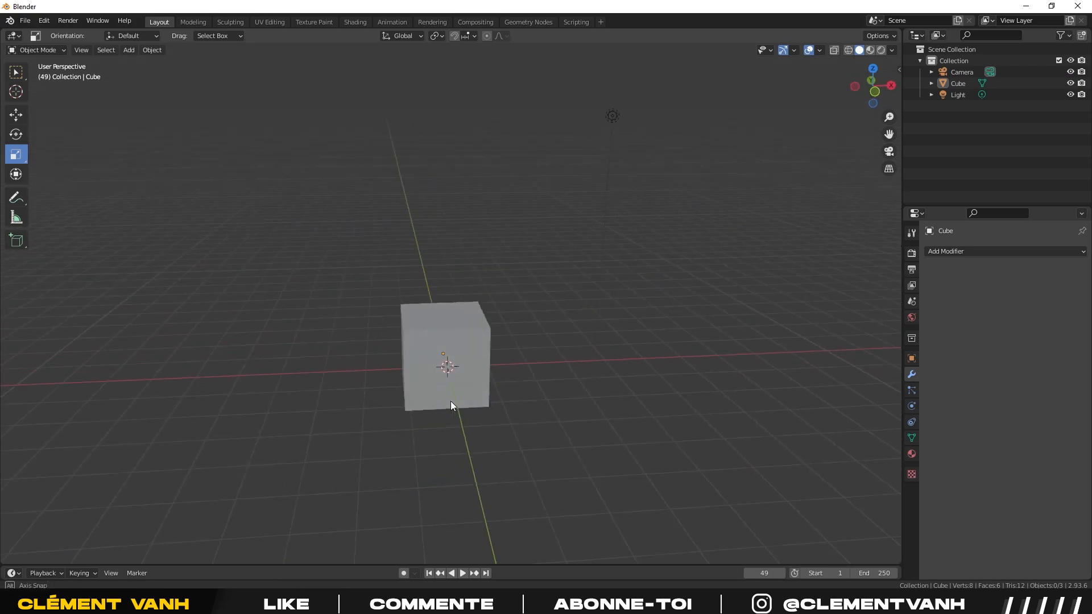
Compare the Rotate, Move and Scale gizmos on the selected cube, finish on the Move tool and clear the selection.
click(491, 335)
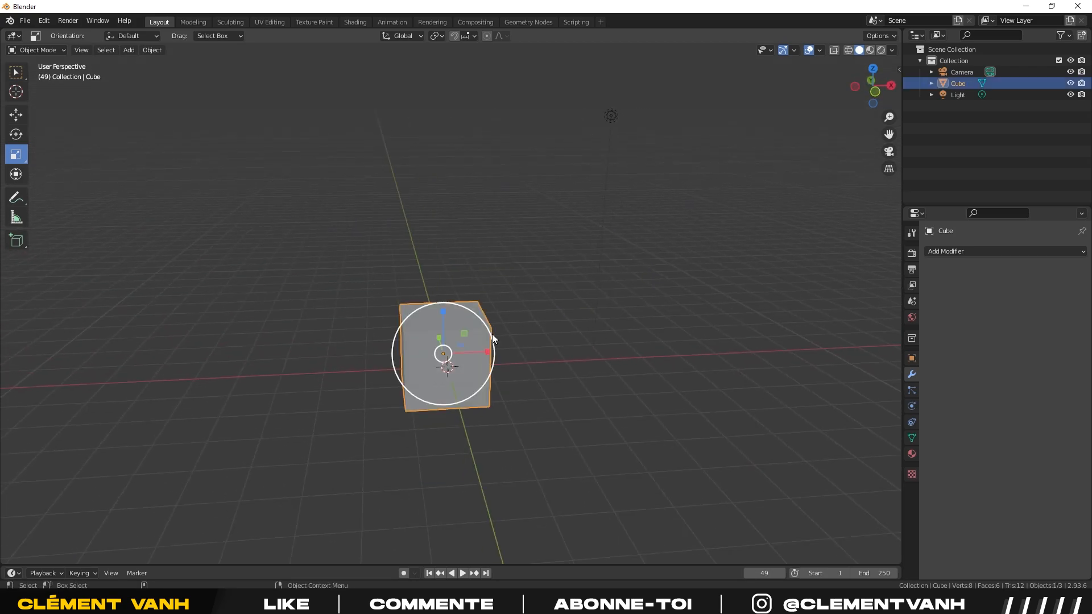
click(15, 134)
click(202, 221)
click(16, 115)
click(16, 154)
click(424, 330)
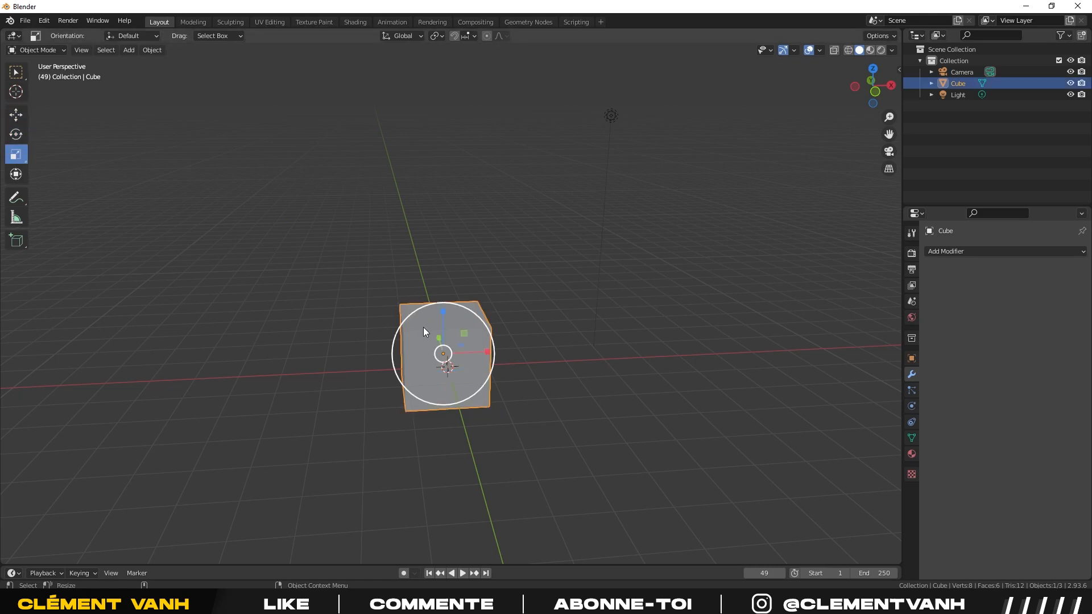
click(16, 115)
click(465, 320)
click(415, 234)
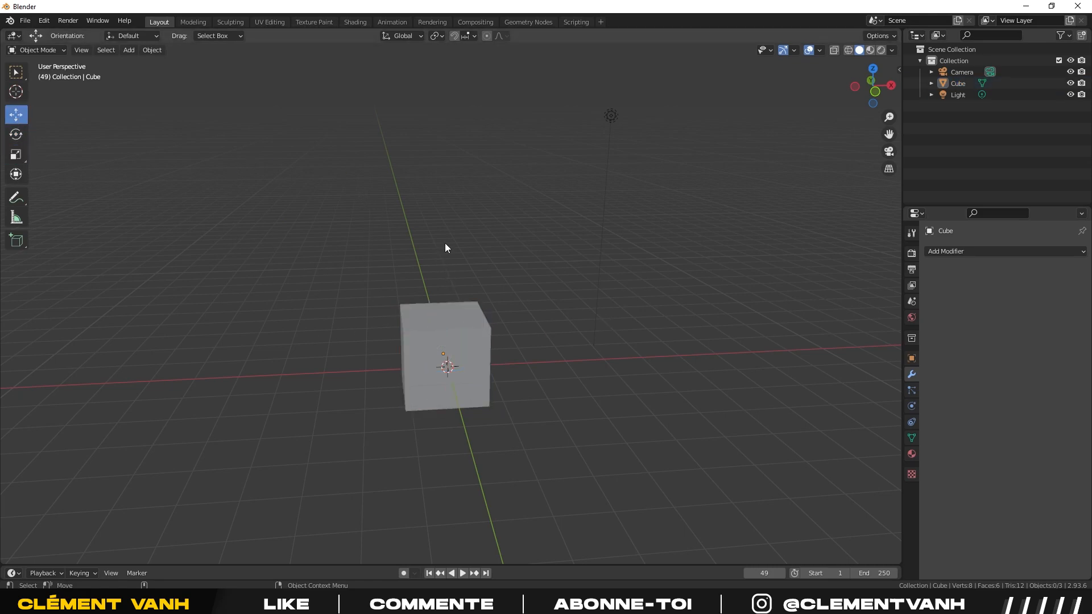
Select and deselect the cube, and switch to the Rotate tool and the Scale tool.
middle_drag(621, 353, 499, 393)
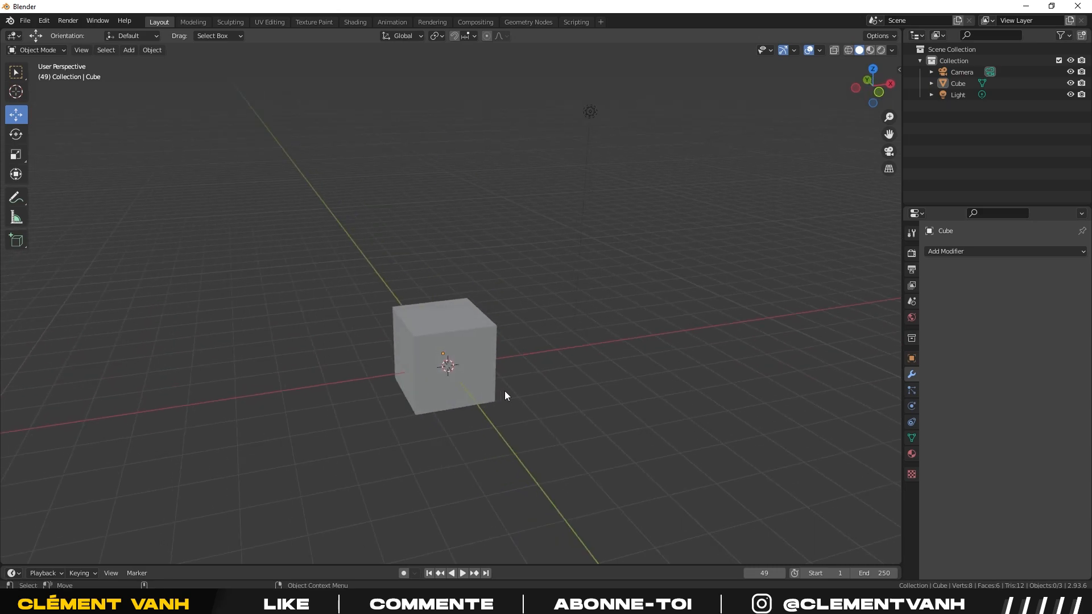
click(475, 341)
click(533, 302)
click(19, 135)
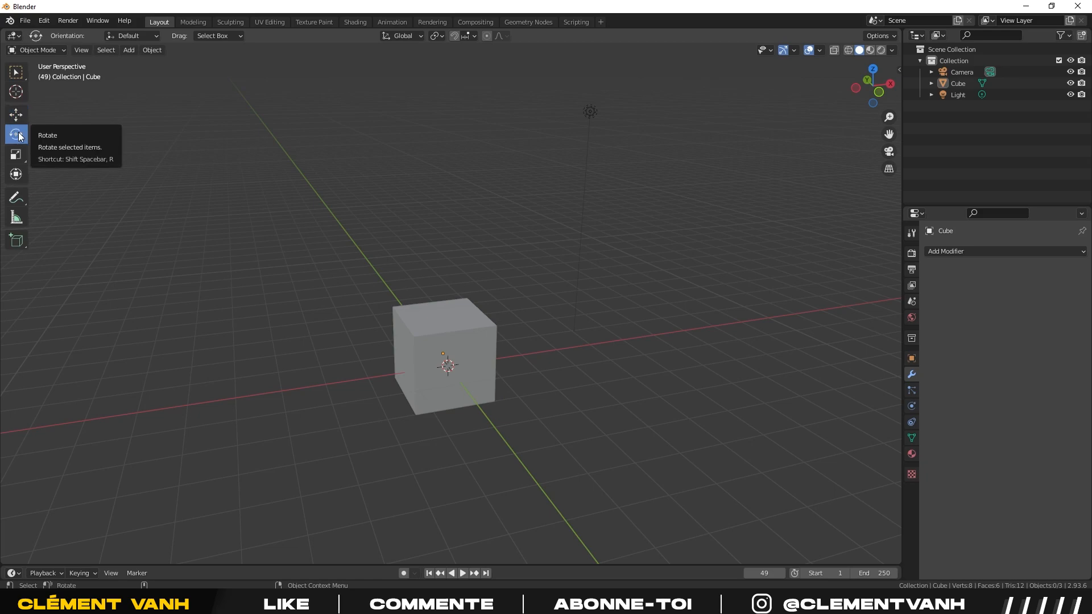
click(16, 155)
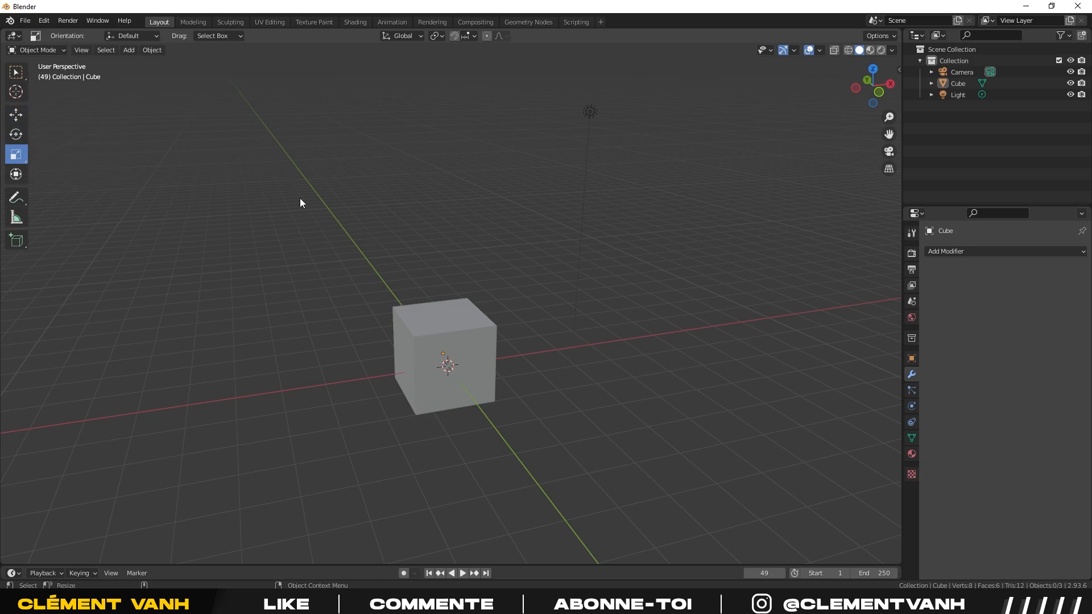
Select the cube with the Move tool active, try moving it freely and cancel the move.
click(491, 344)
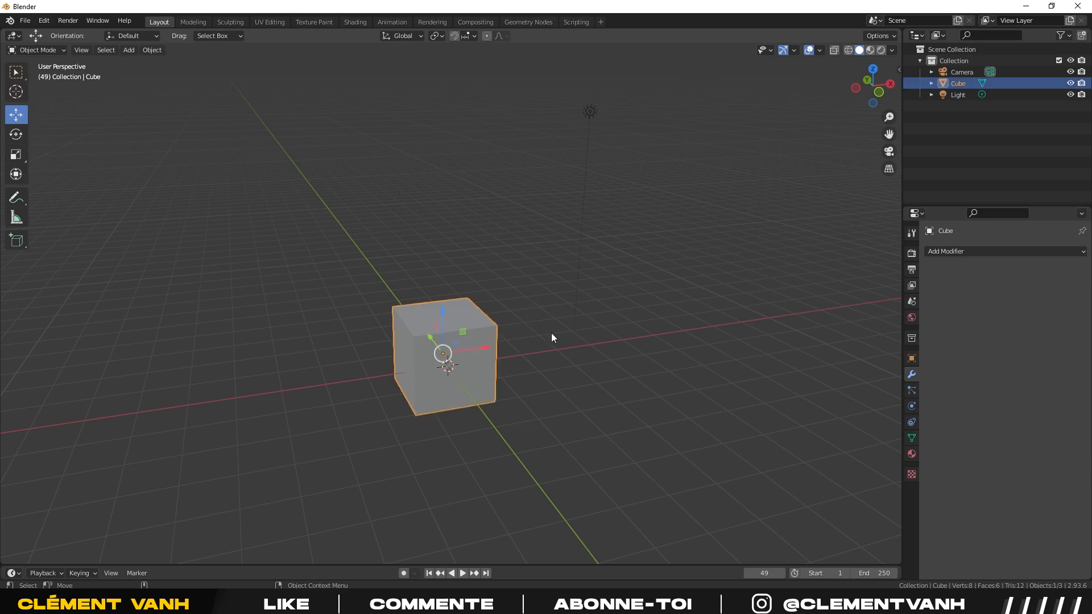
key(g)
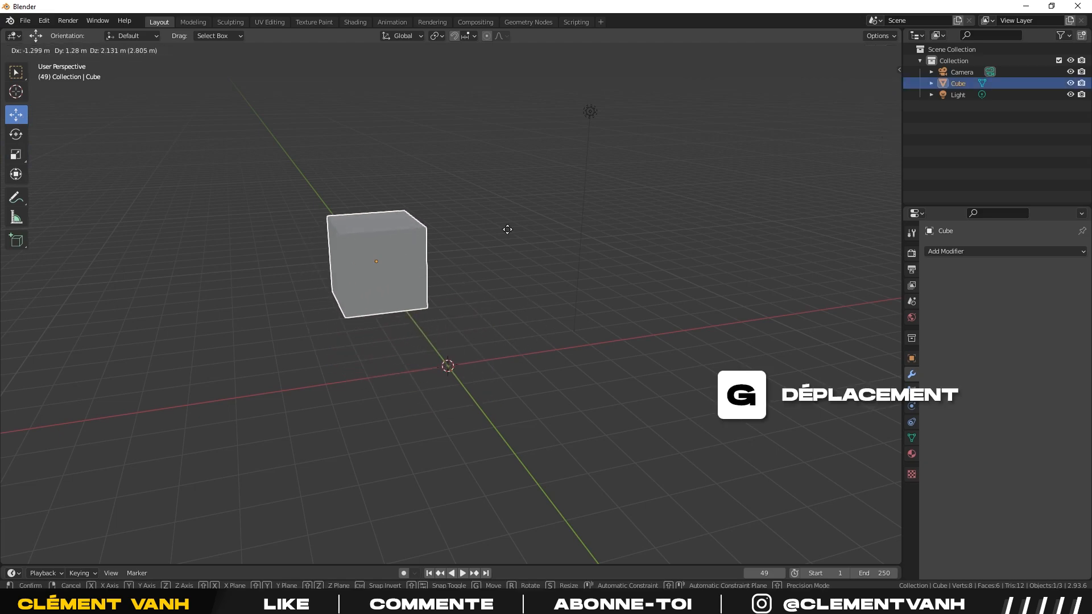
key(Escape)
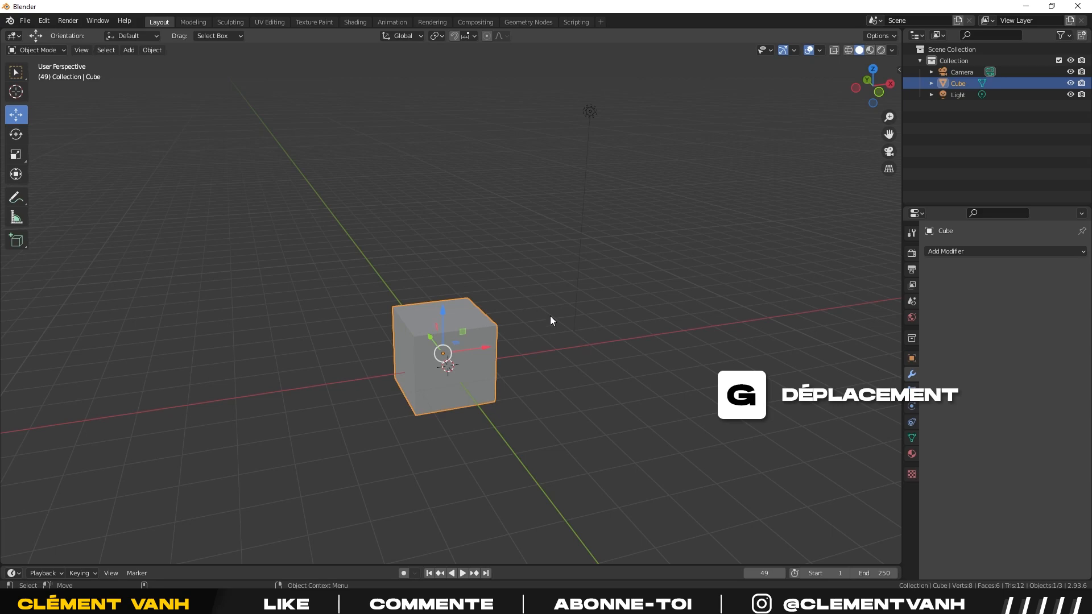
Try rotating and uniformly scaling the selected cube freely, cancelling each transformation.
key(r)
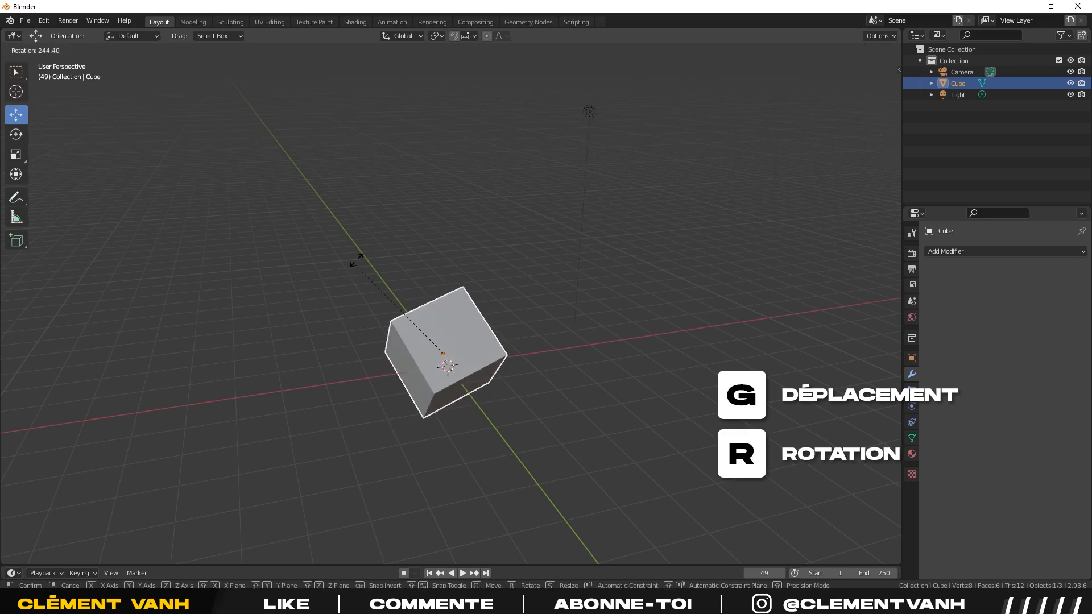
key(Escape)
key(s)
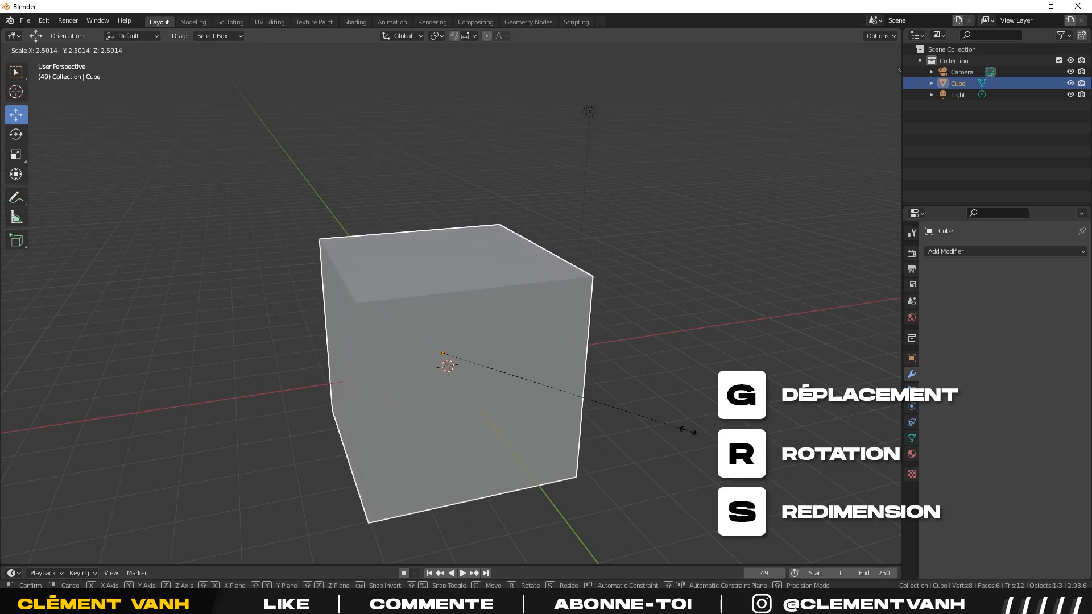
key(Escape)
Try moving, rotating and uniformly scaling the selected cube freely, cancelling each transformation.
key(g)
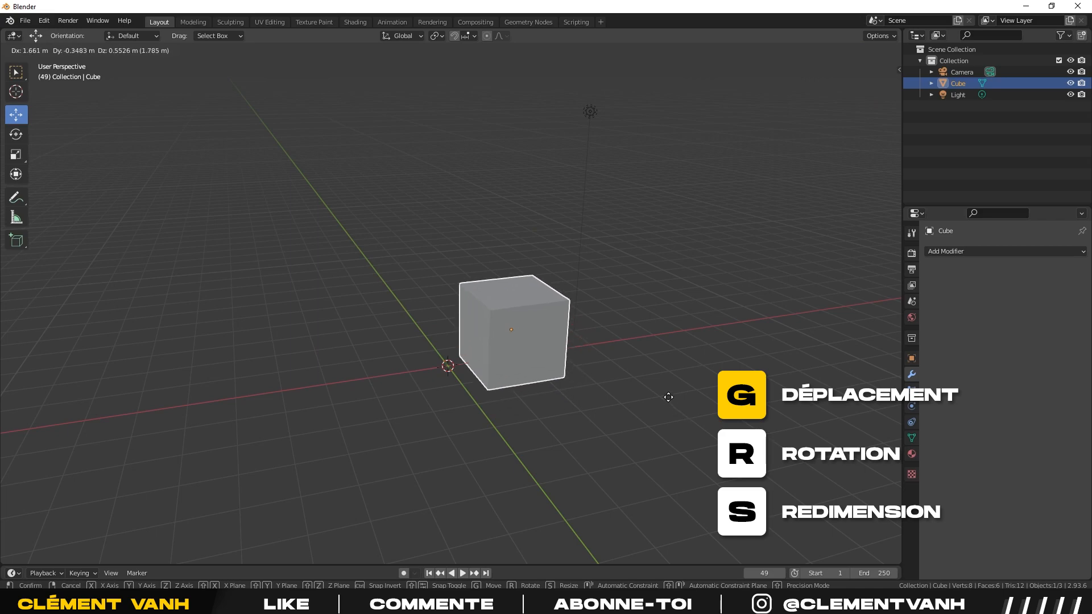
key(Escape)
key(r)
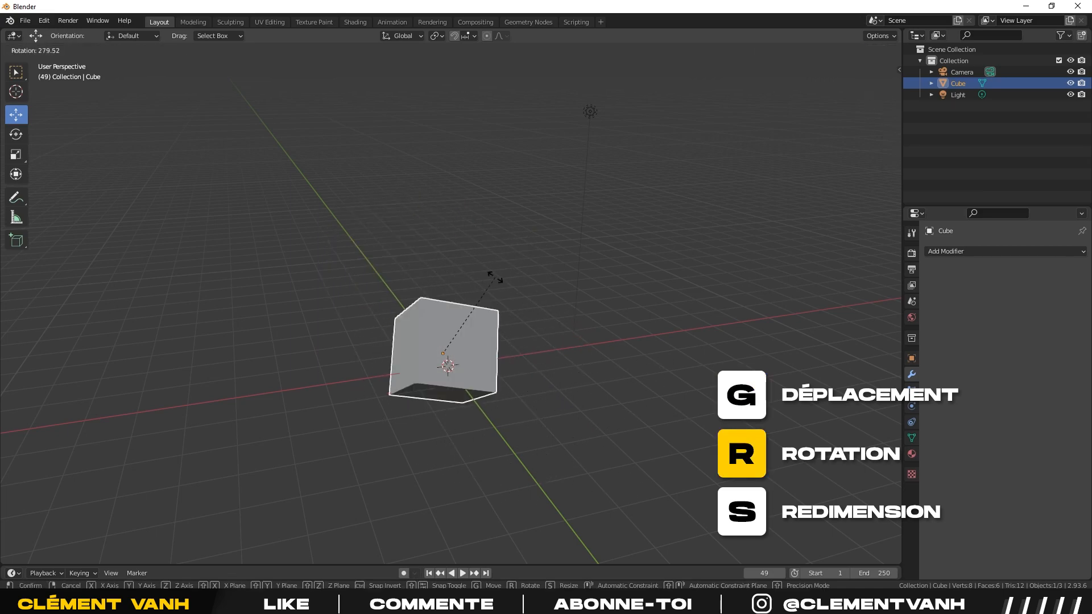
key(Escape)
key(s)
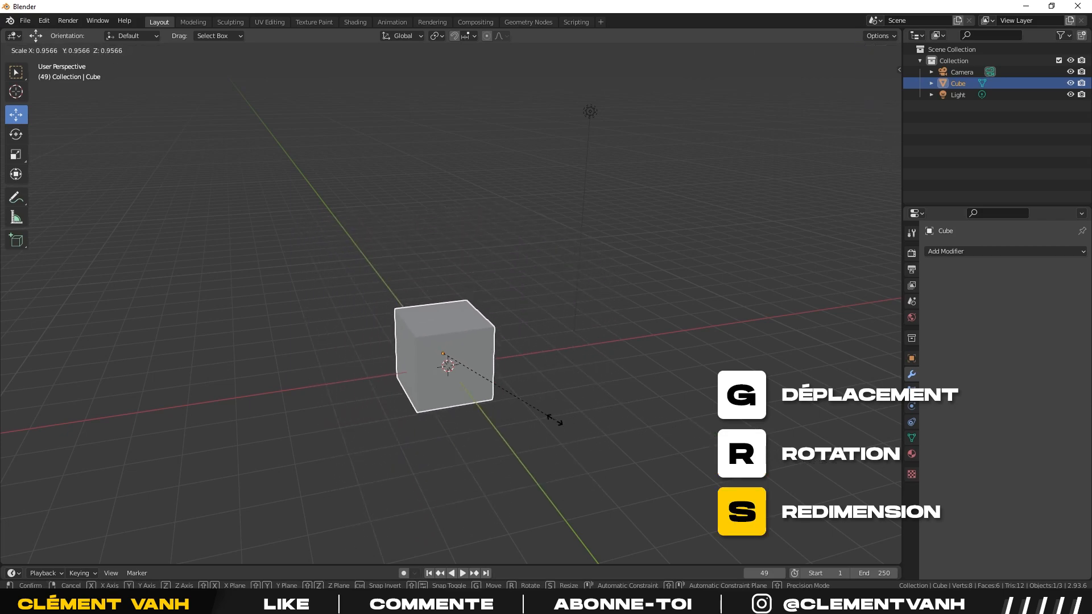
key(Escape)
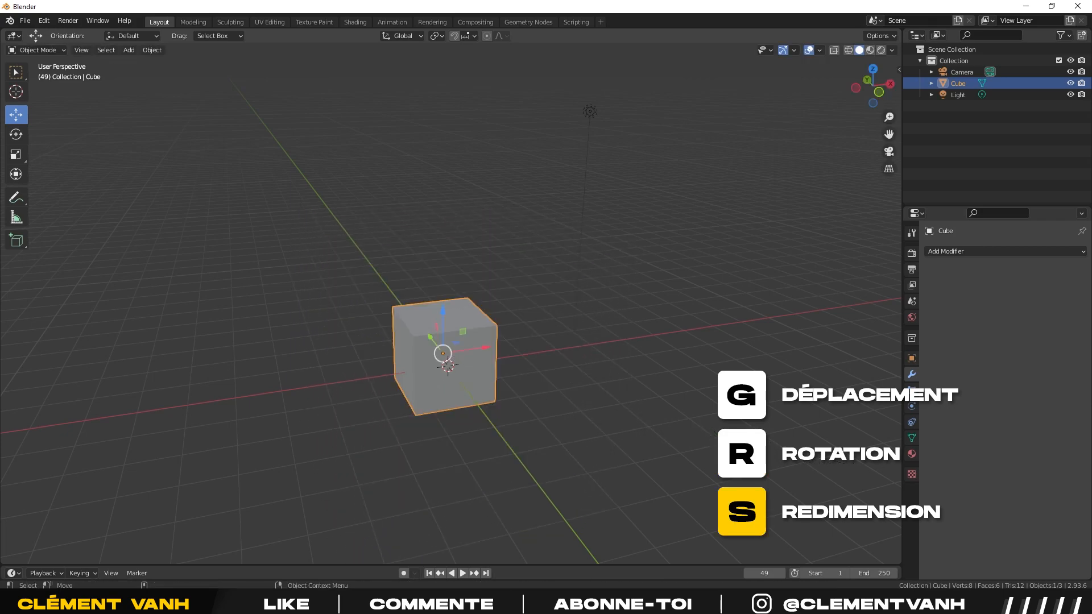
Scale the cube uniformly to about 3 times its size, undo it, and try the same scaling again before cancelling.
key(s)
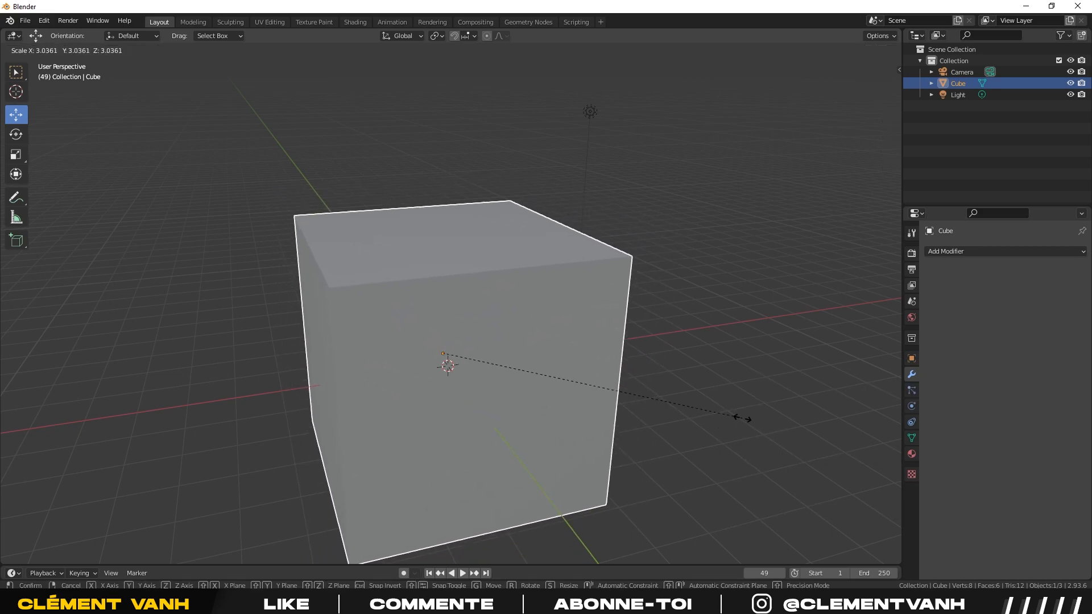
click(680, 414)
key(ctrl+z)
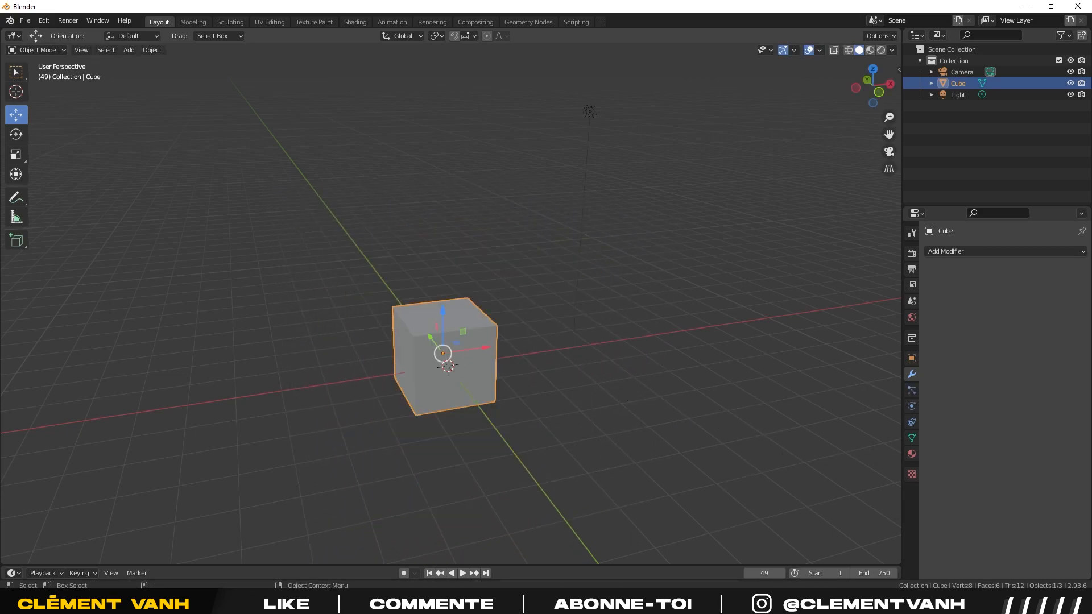
key(s)
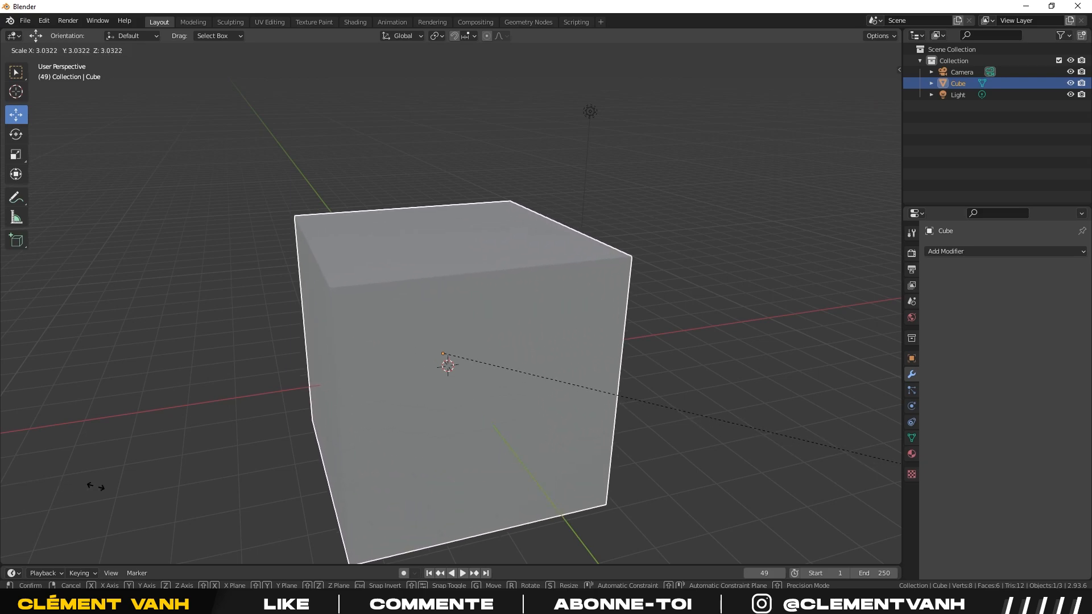
key(Escape)
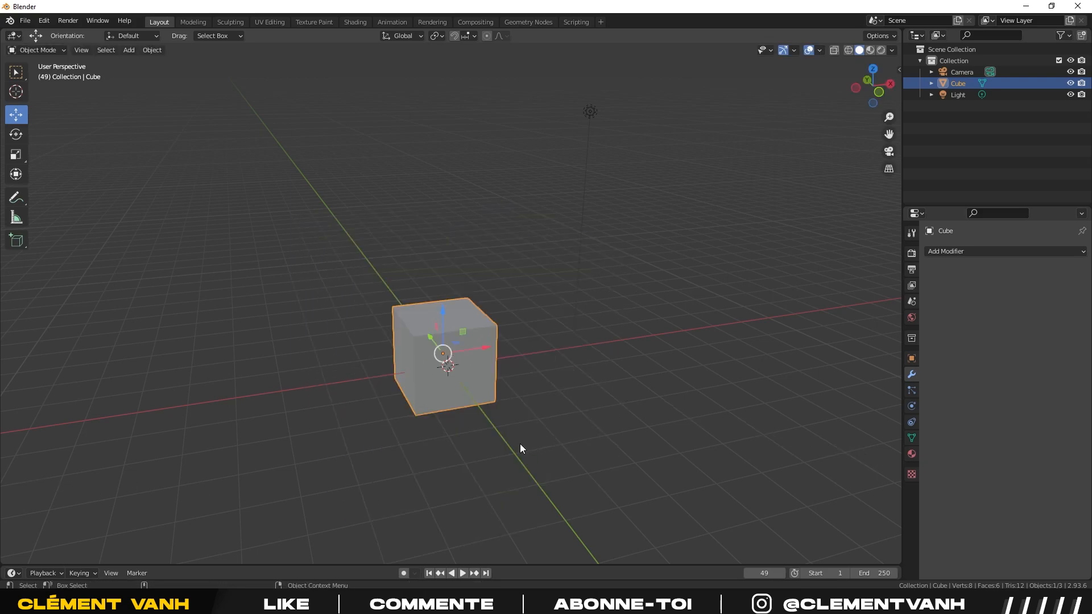
Try enlarging the cube from close to its centre, scale it to about 4.3 times its size, and undo the resize.
key(s)
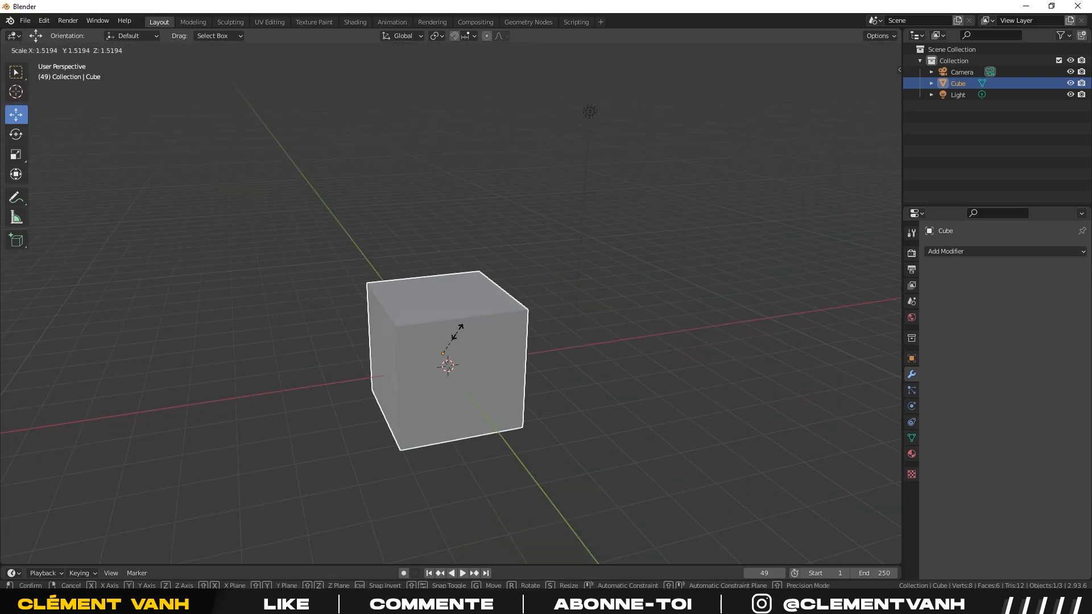
key(Escape)
key(s)
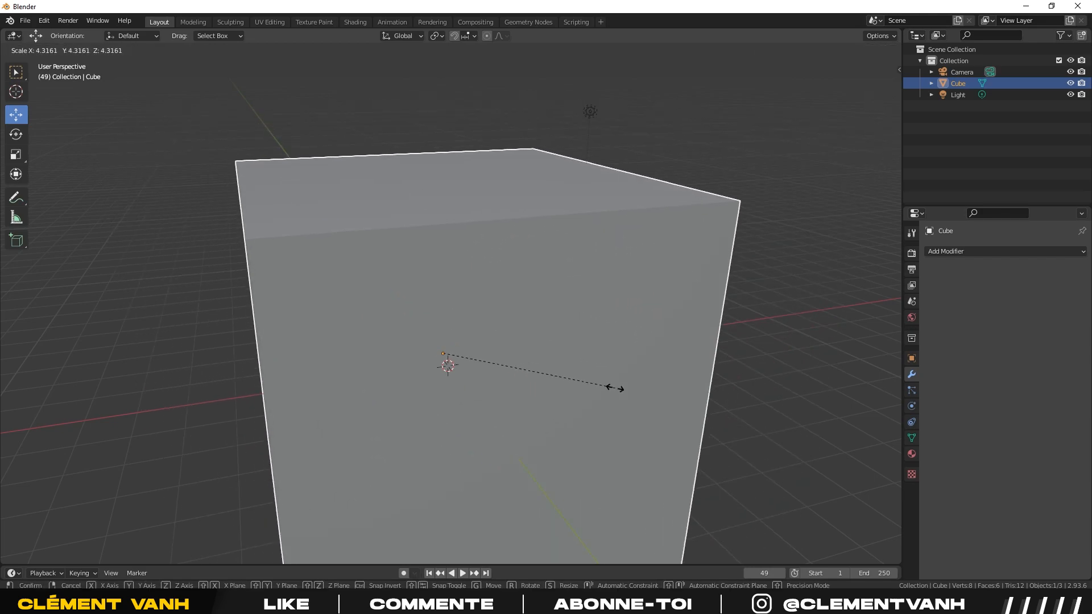
click(614, 387)
middle_drag(786, 408, 672, 404)
scroll(710, 395, down, 4)
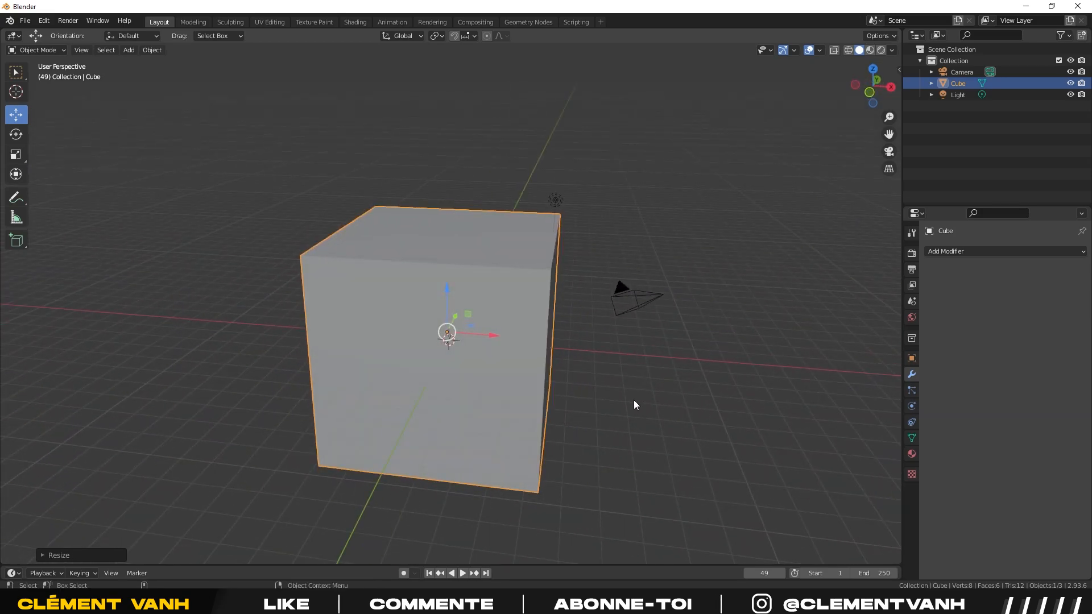
key(ctrl+z)
Try moving and rotating the cube freely in perspective view, cancelling both transformations.
key(KP_1)
scroll(633, 401, up, 5)
middle_drag(633, 401, 590, 396)
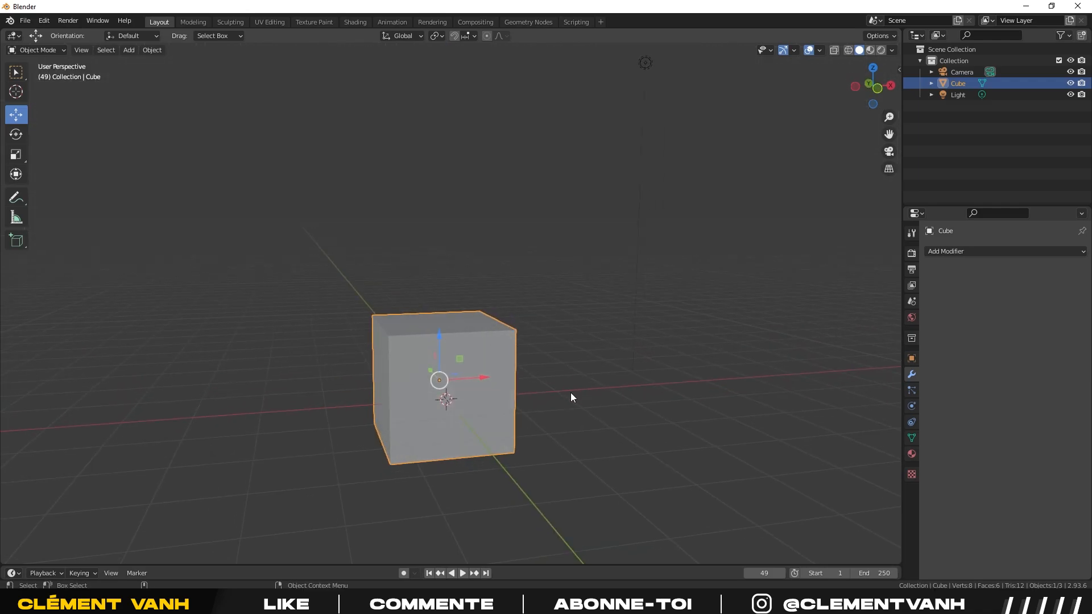
key(g)
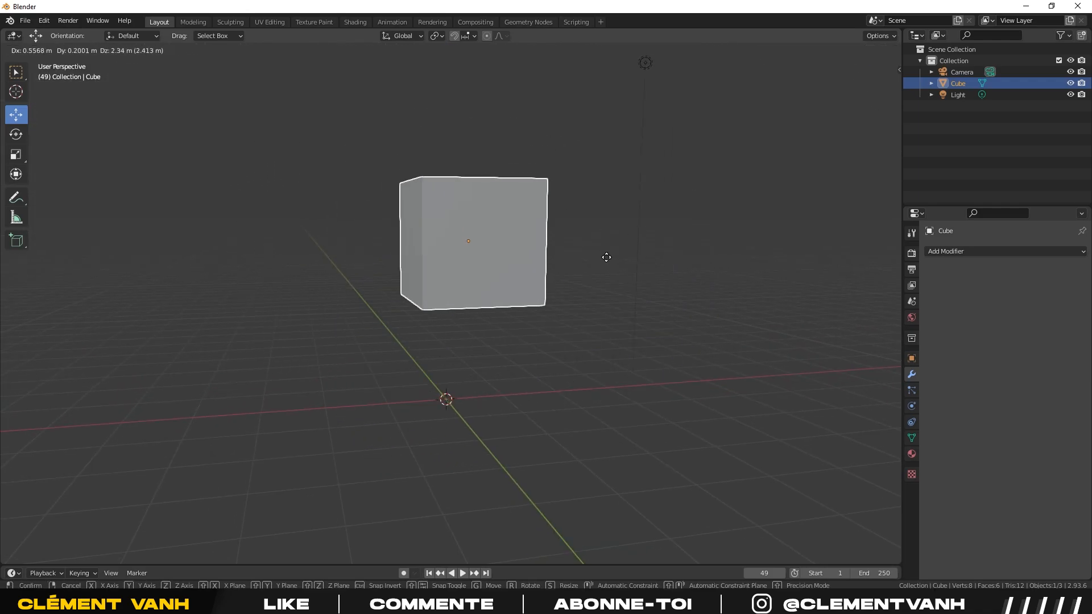
key(Escape)
key(r)
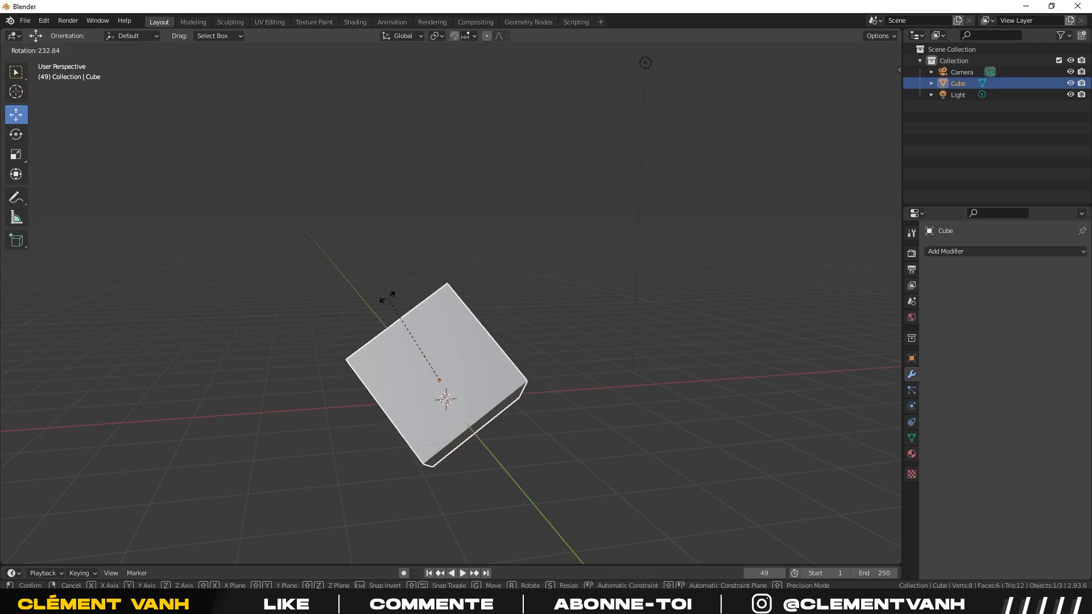
key(Escape)
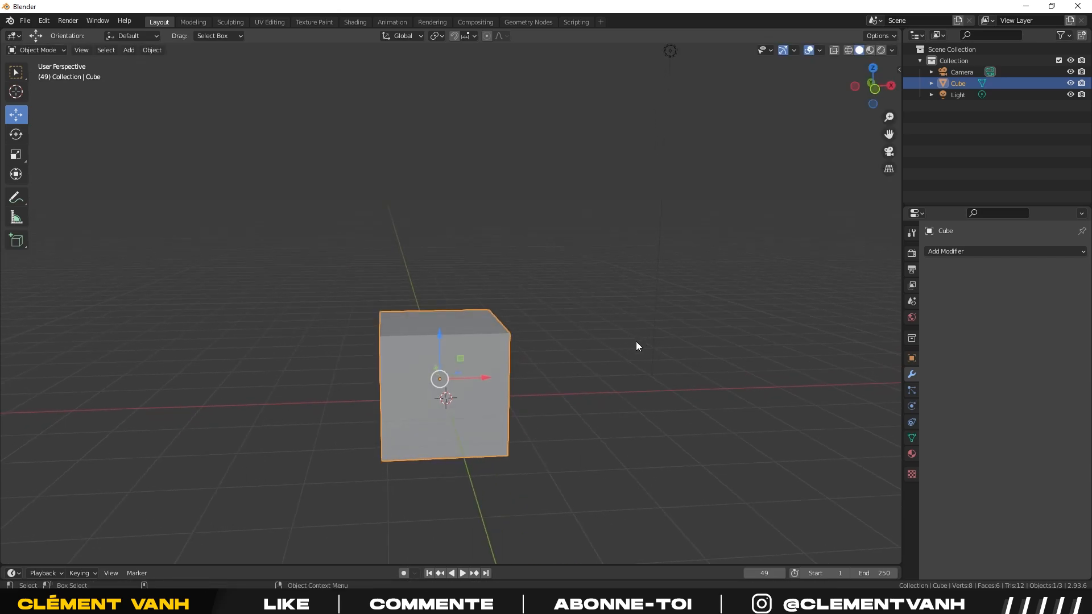
Try moving the cube constrained to the global Z, Y and X axes in turn, cancelling the moves.
middle_drag(655, 356, 462, 339)
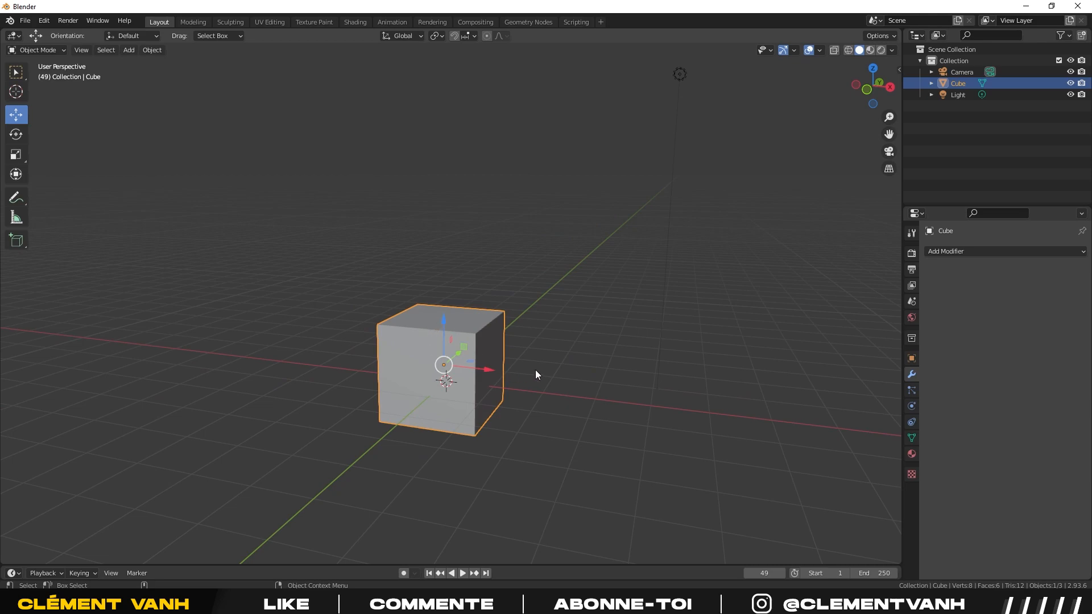
key(g)
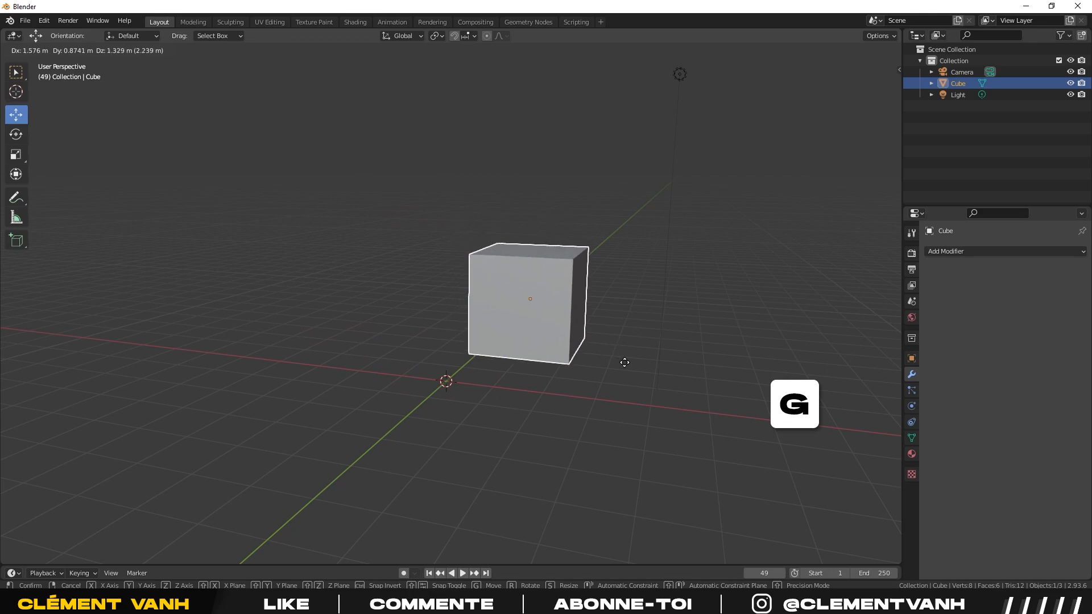
key(z)
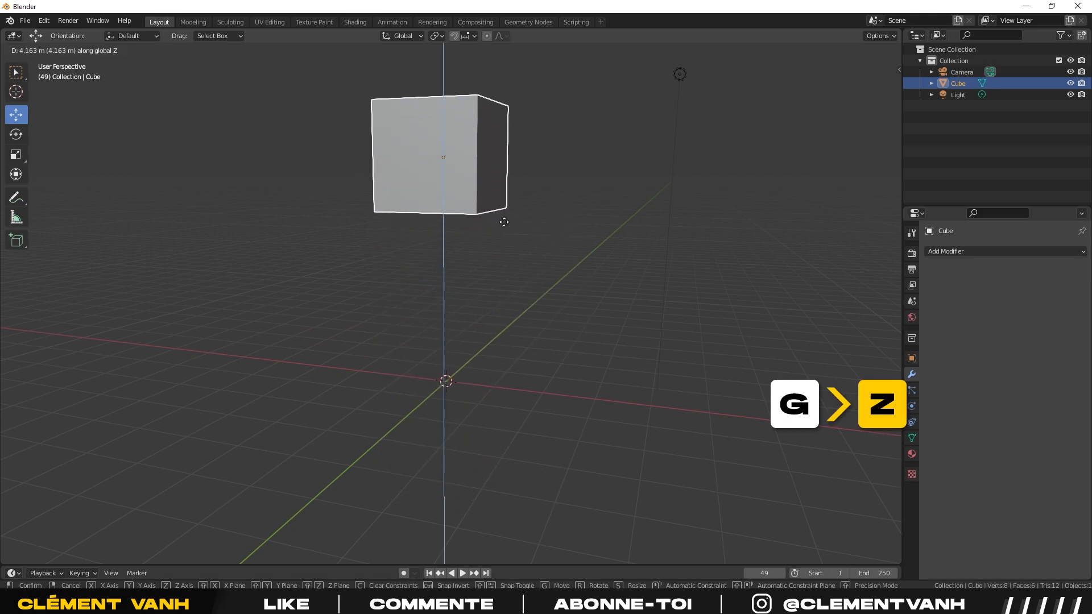
key(Escape)
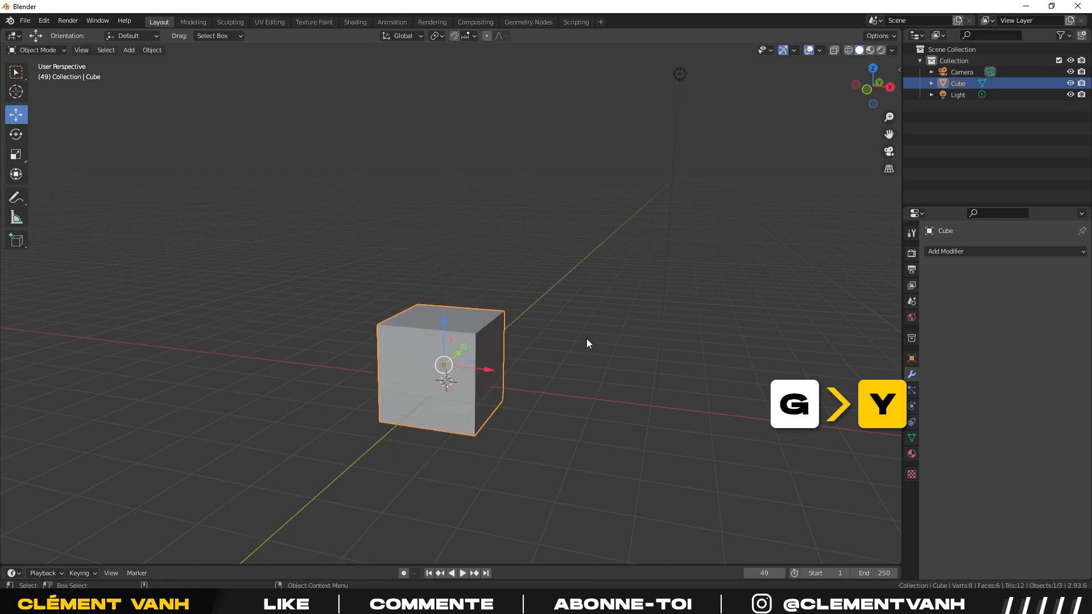
key(g)
key(y)
key(x)
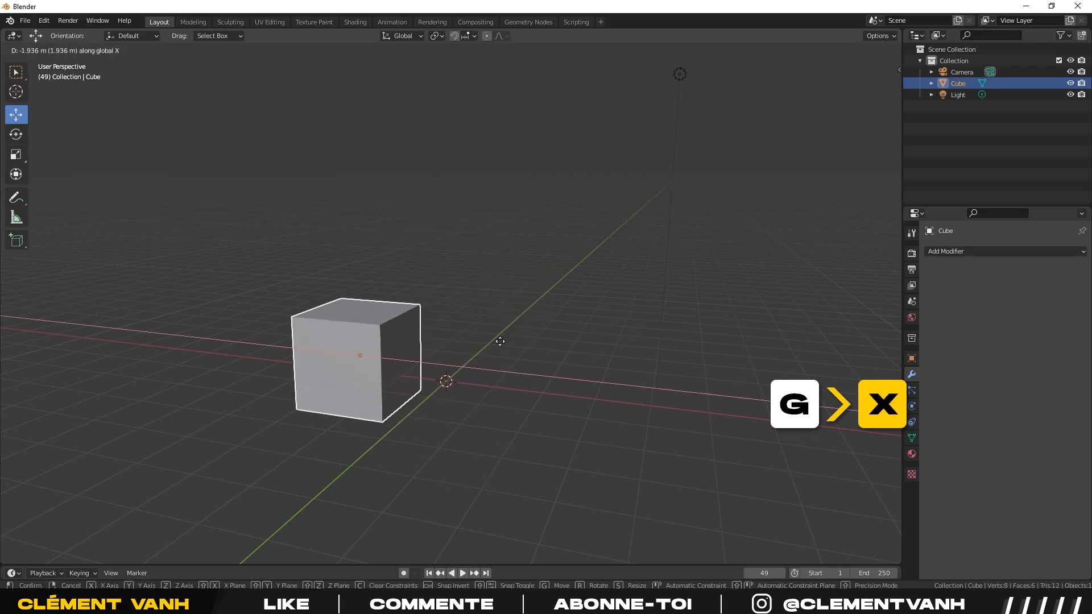
key(Escape)
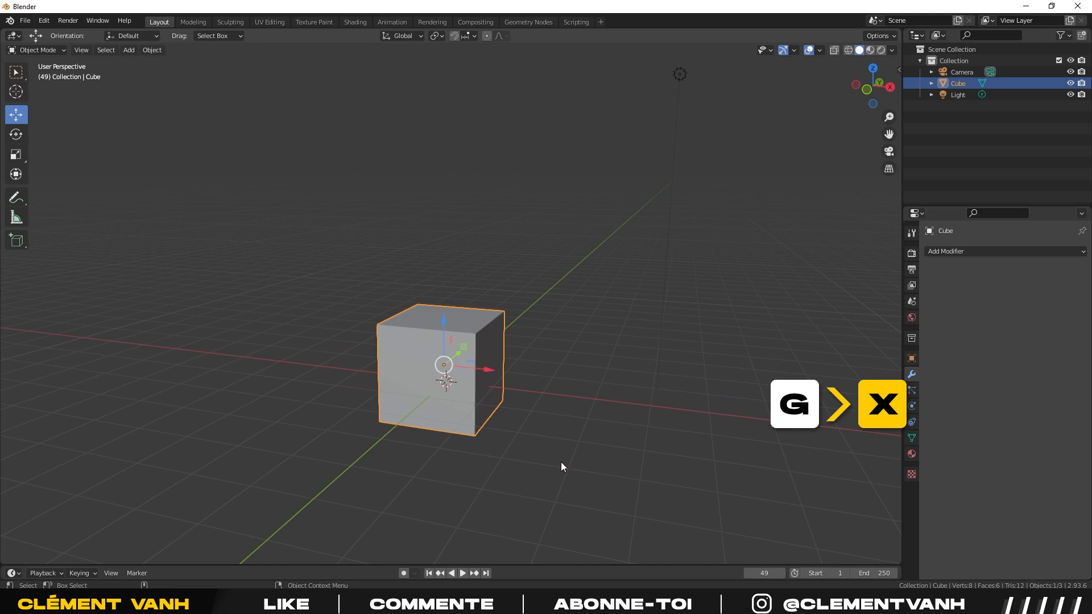
Try rotating the cube constrained to the Z, Y and X axes in turn, and cancel the rotation.
key(r)
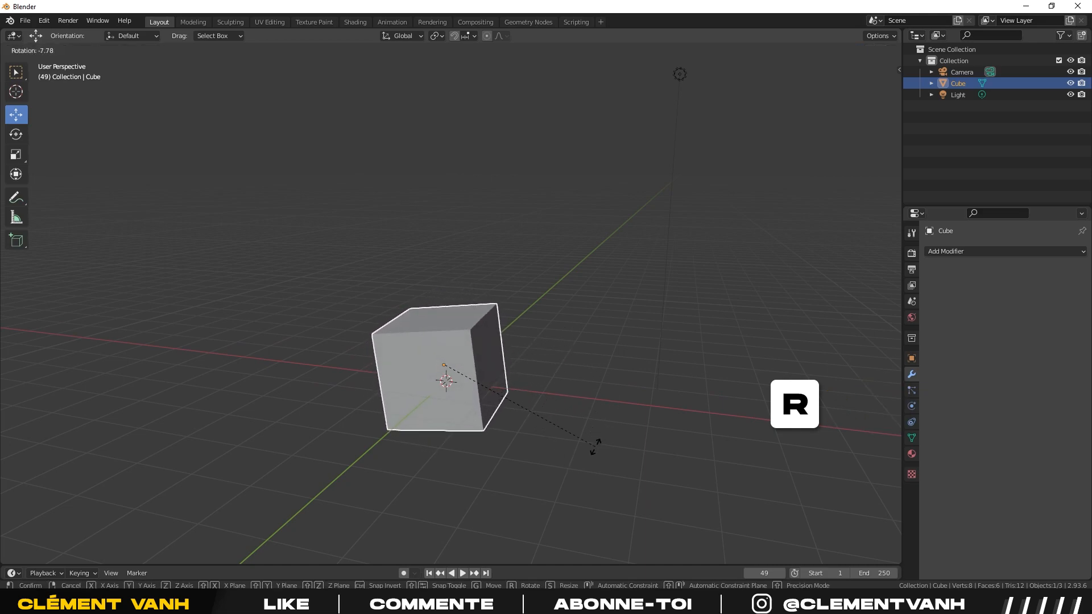
key(z)
key(z)
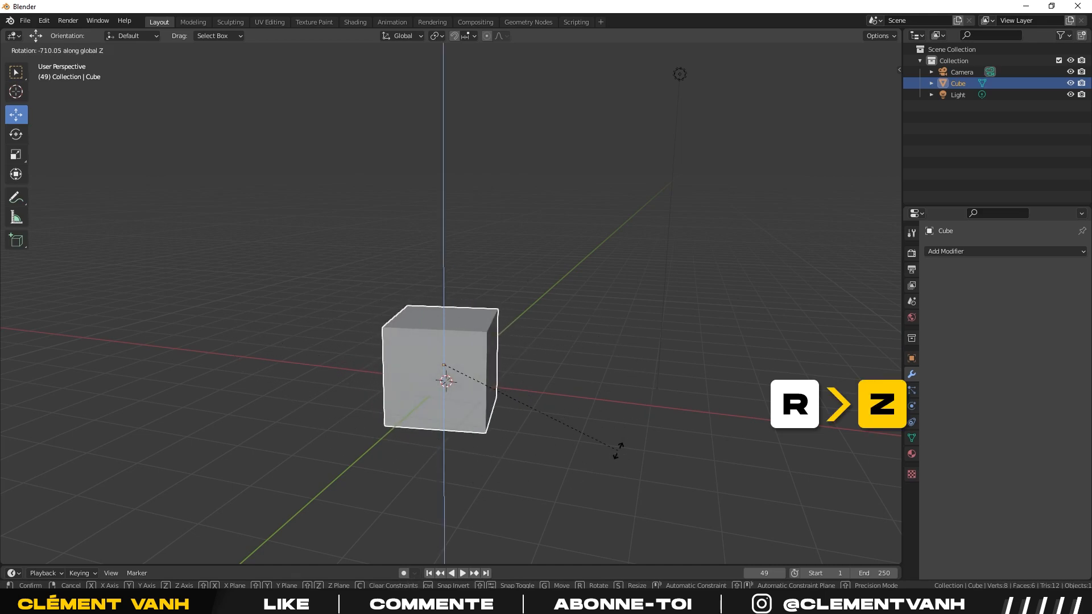
key(y)
key(x)
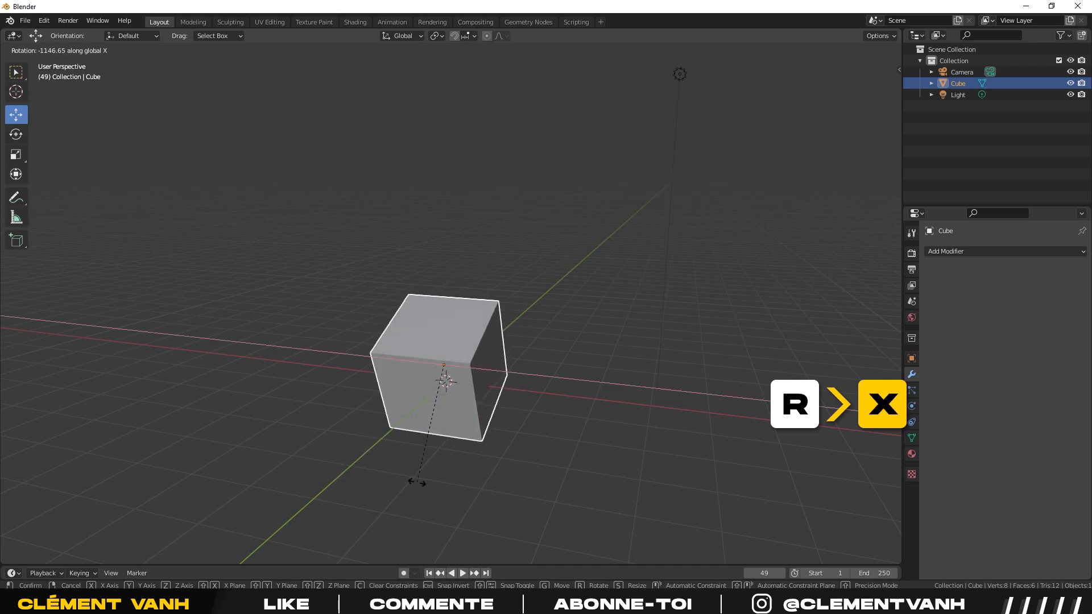
key(Escape)
Try scaling the cube along only the global X, Y and Z axes in turn.
key(s)
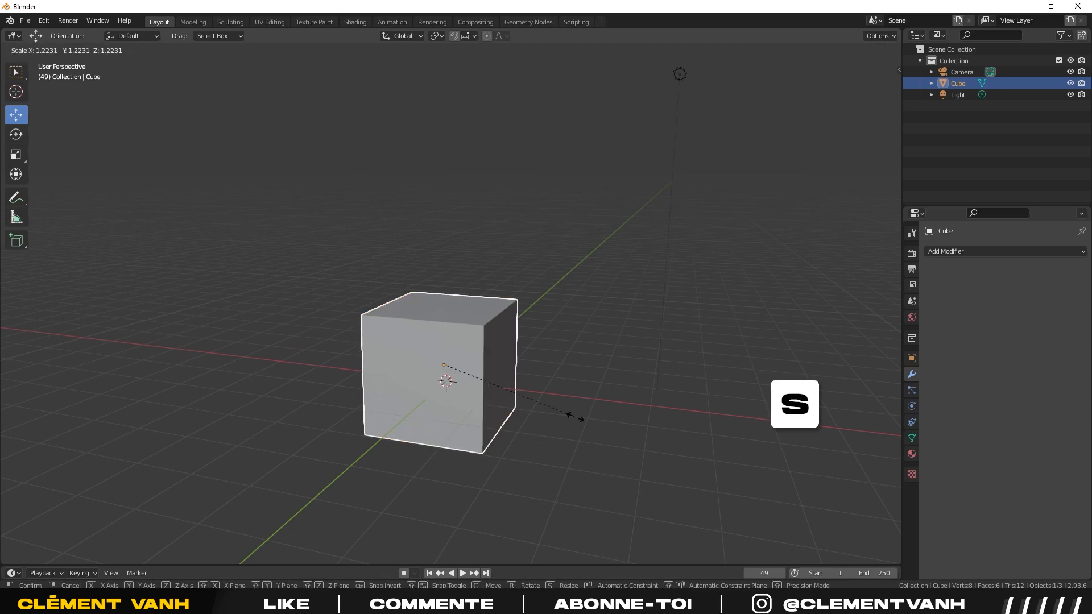
key(x)
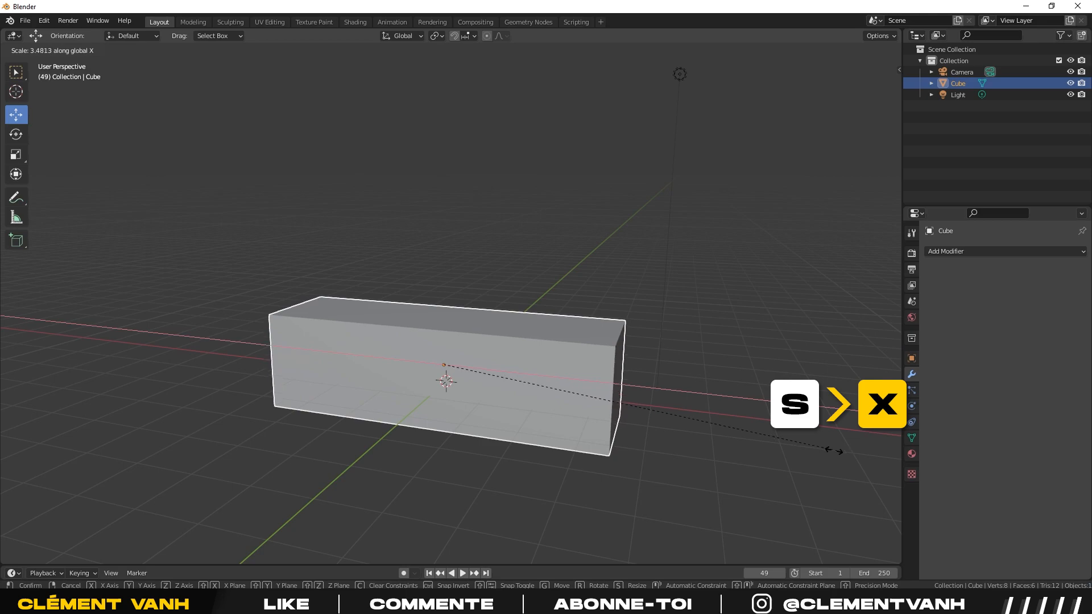
key(y)
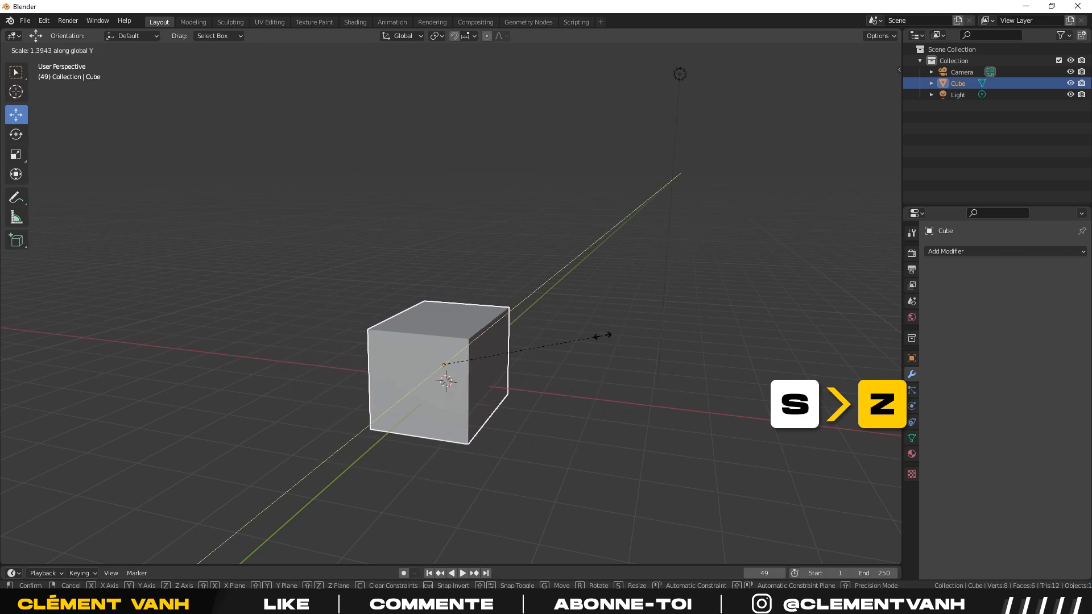
key(z)
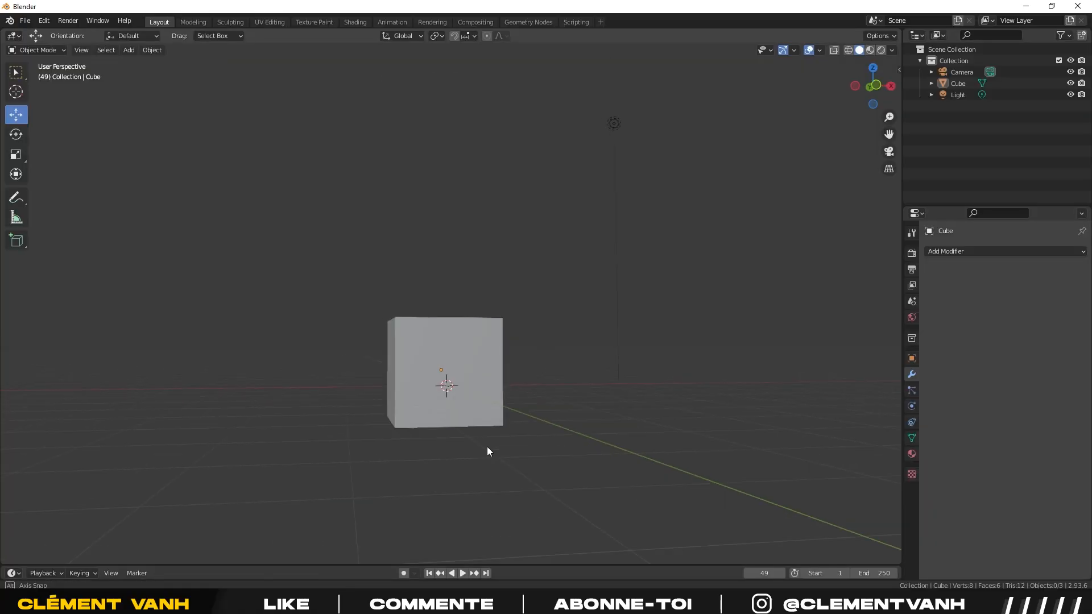
Delete the camera and the light from the scene, keeping only the cube.
middle_drag(481, 456, 477, 417)
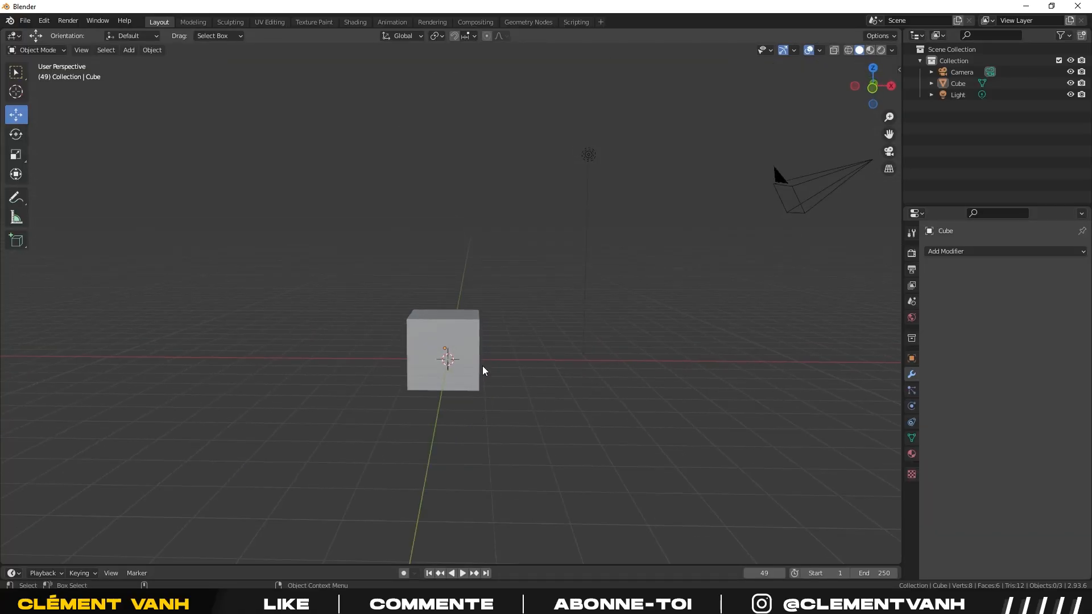
middle_drag(503, 371, 604, 319)
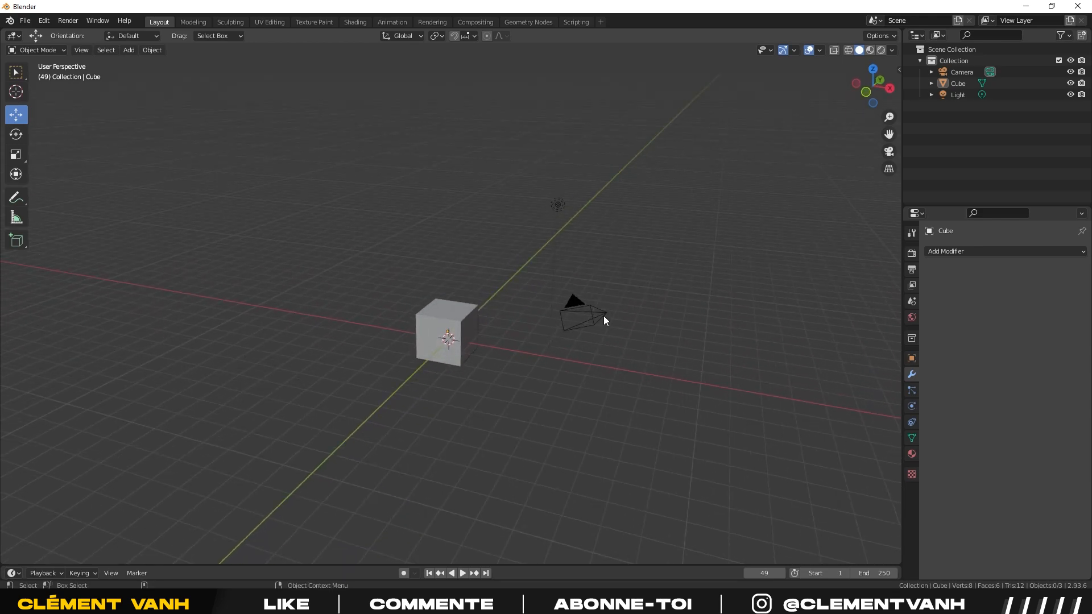
click(604, 317)
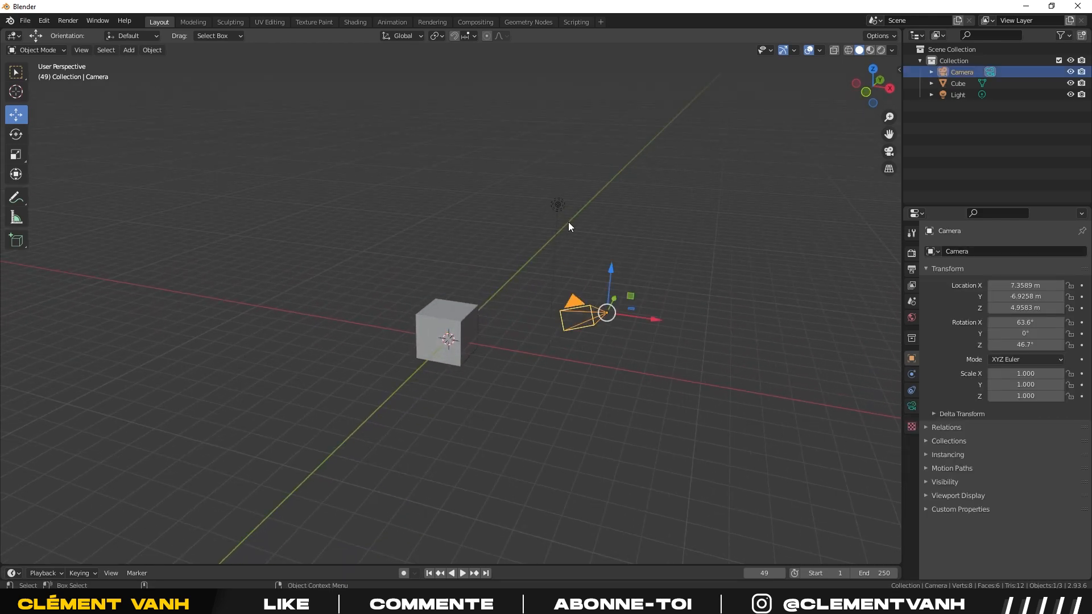
key(Delete)
click(558, 206)
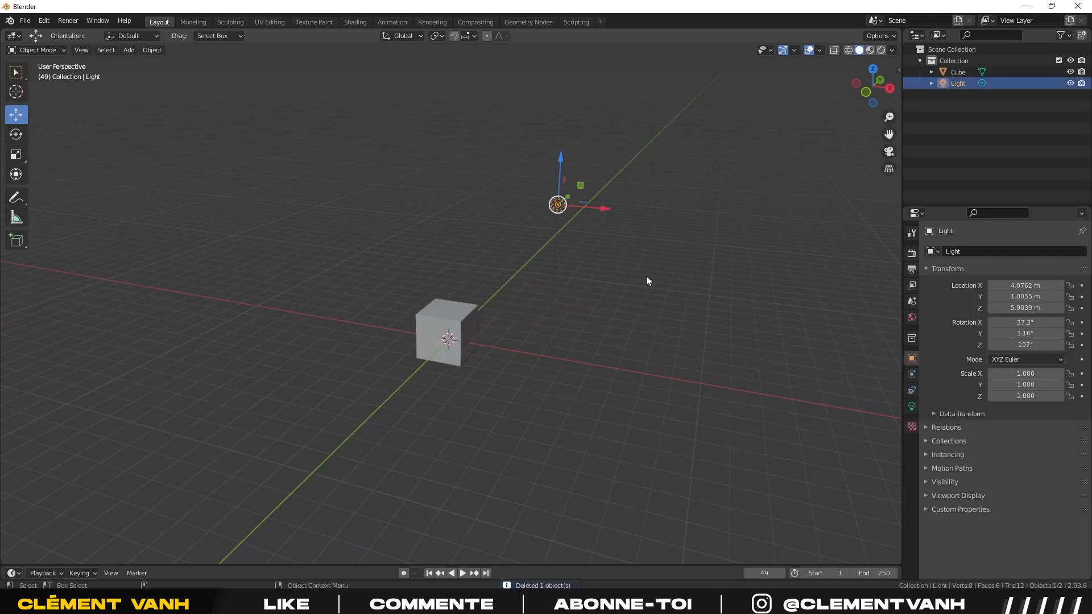
key(Delete)
scroll(510, 323, up, 1)
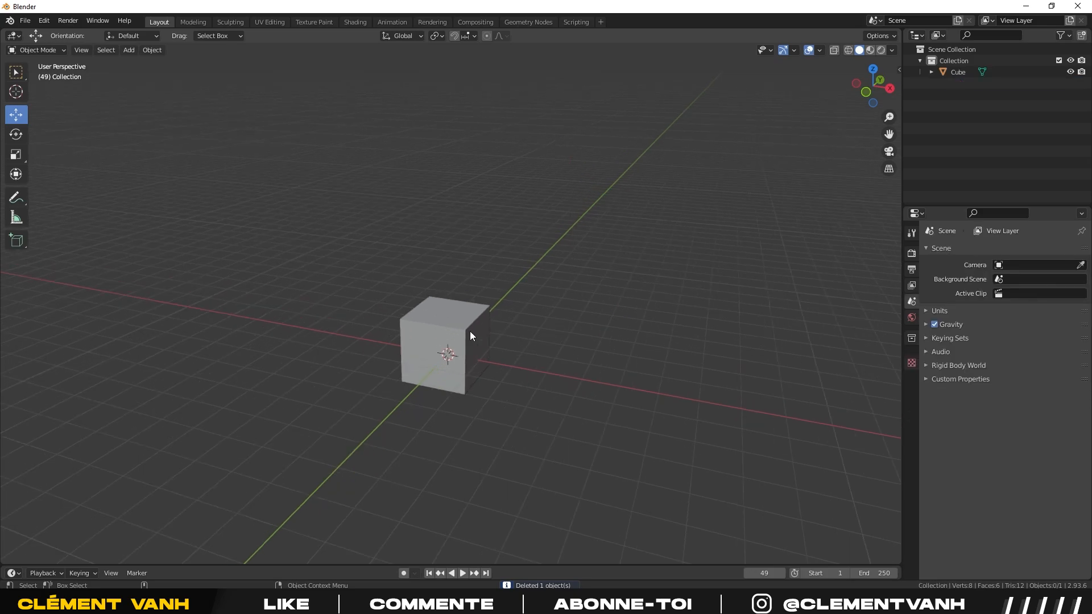
Select the remaining cube and clear the selection again.
middle_drag(500, 373, 511, 353)
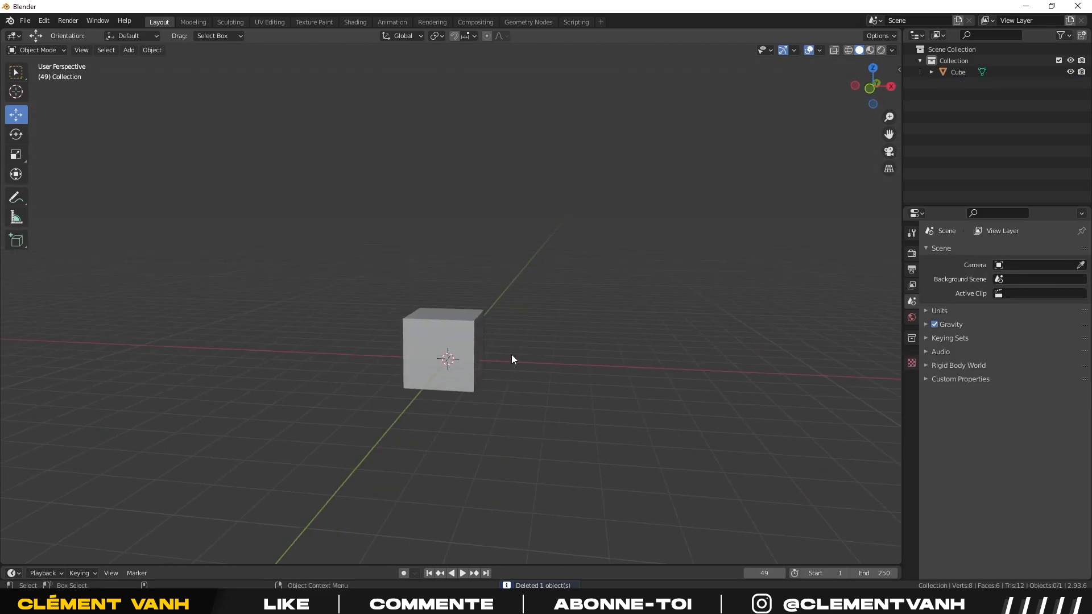
click(468, 353)
click(575, 329)
scroll(529, 330, up, 1)
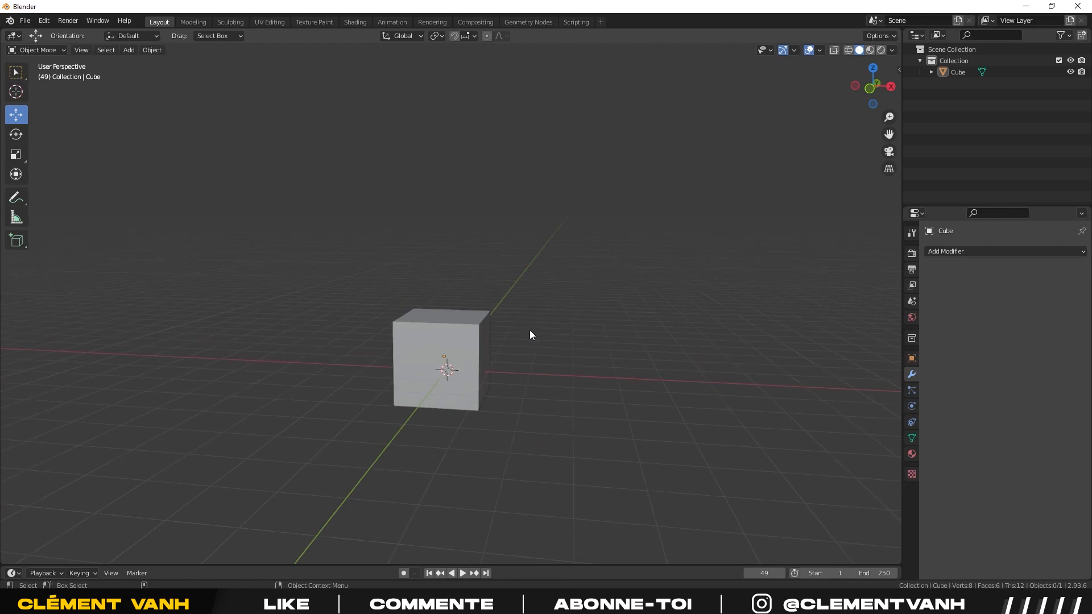
Add a plane mesh to the scene, try moving it away from the cube, and delete it.
middle_drag(494, 351, 516, 349)
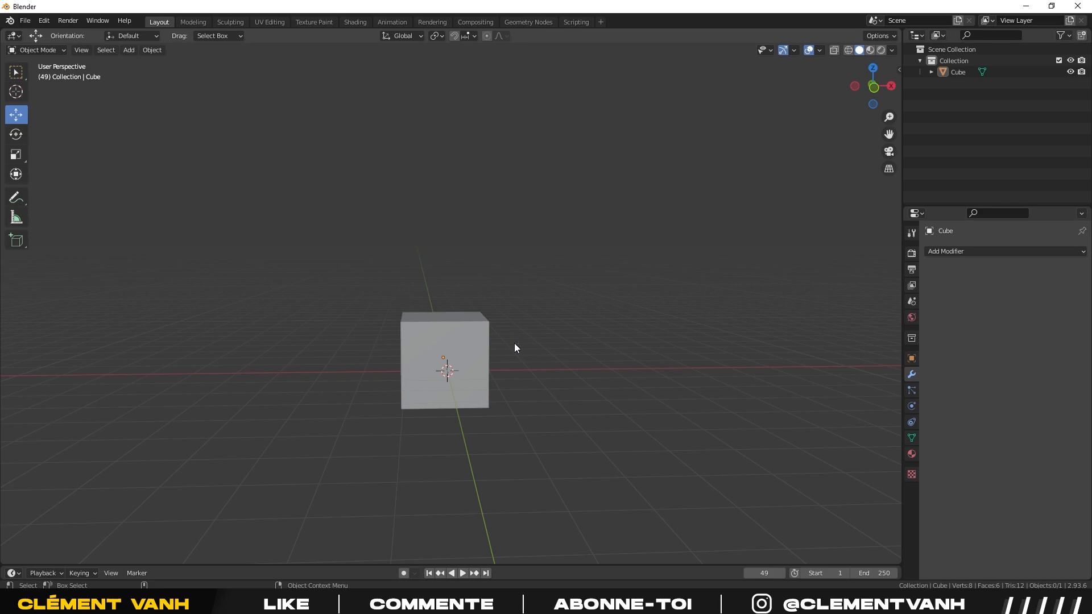
middle_drag(601, 370, 548, 365)
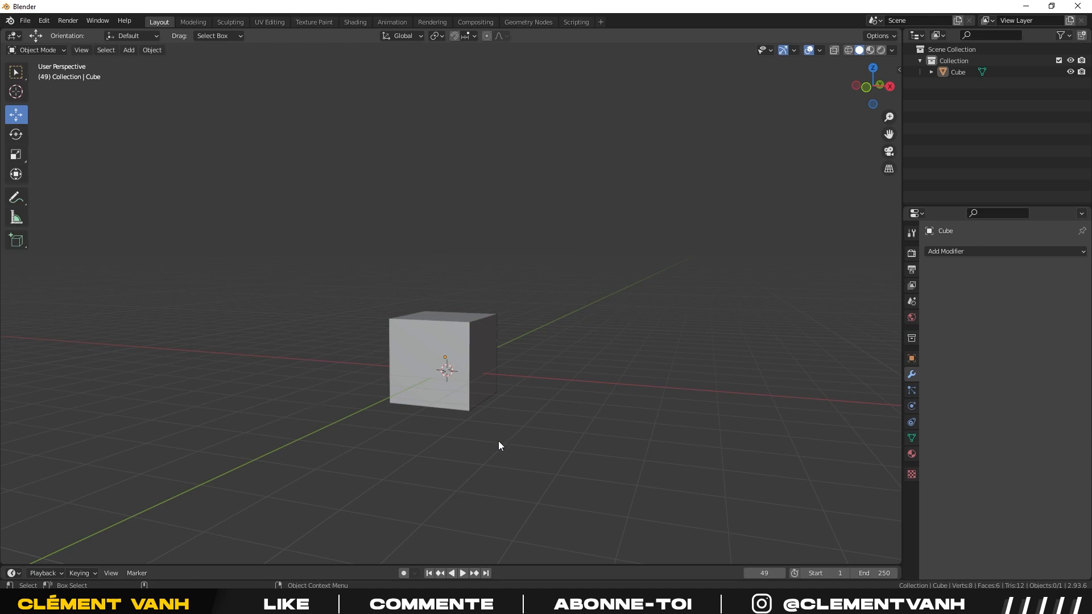
middle_drag(439, 370, 444, 372)
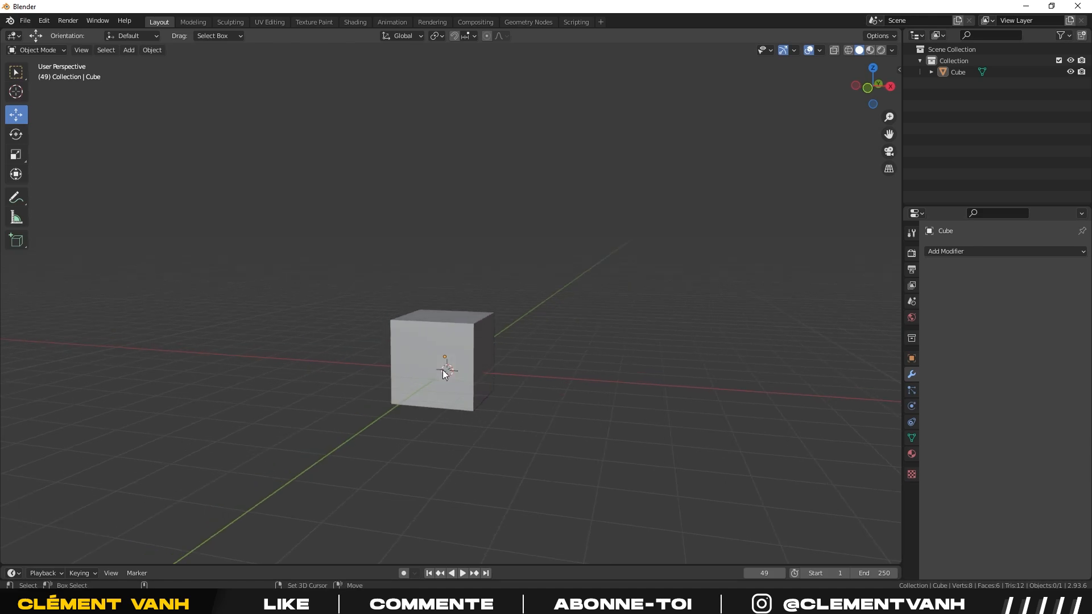
key(shift+a)
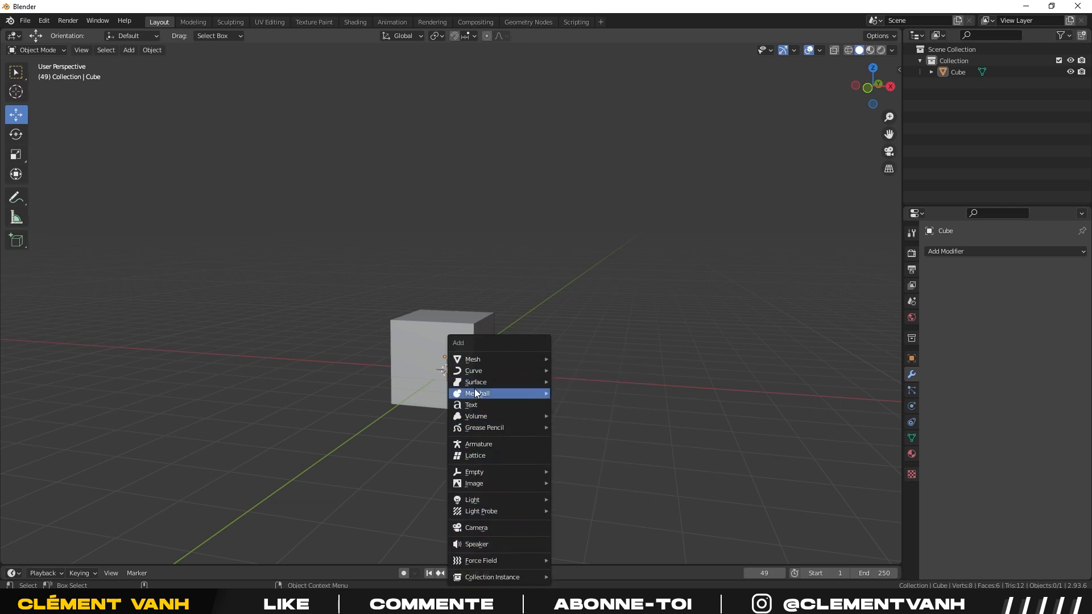
mouse_move(496, 361)
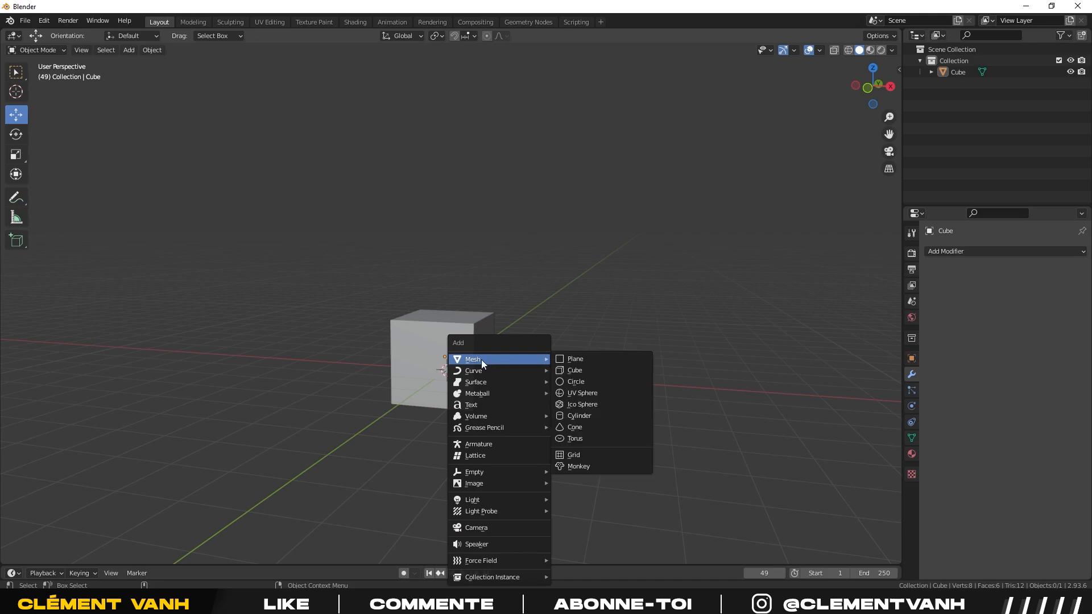
click(602, 367)
middle_drag(513, 405, 528, 425)
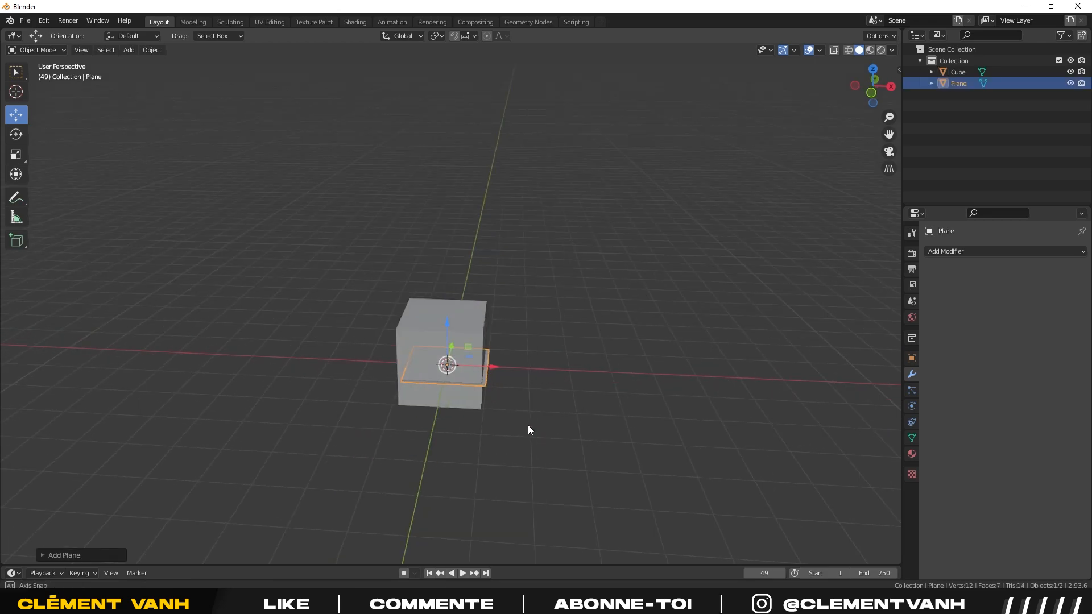
key(g)
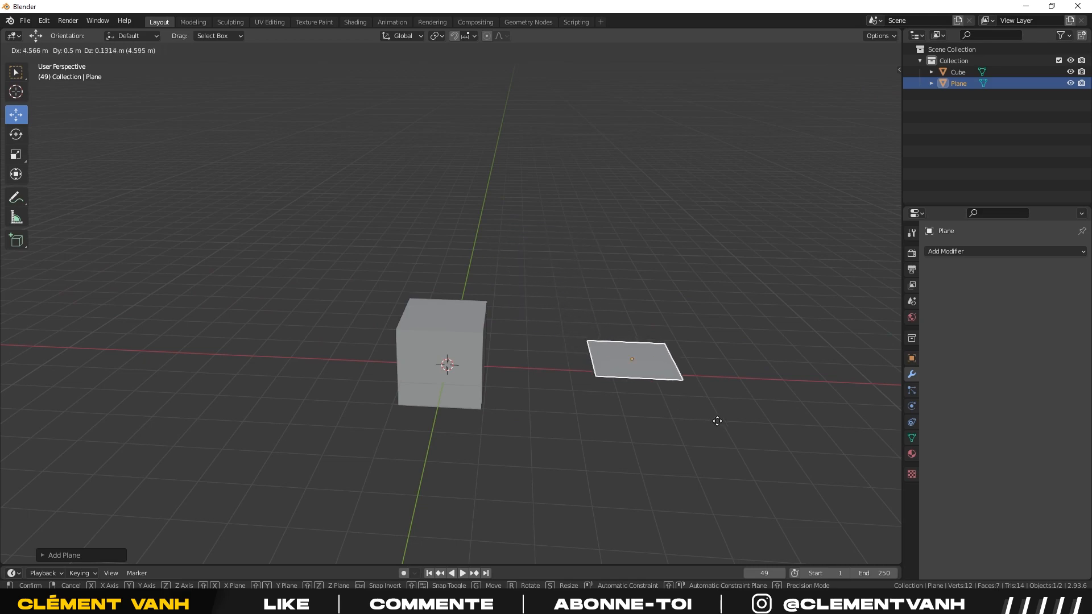
right_click(683, 345)
key(Delete)
Add a second cube mesh, try moving it off the original cube, and delete it.
key(shift+a)
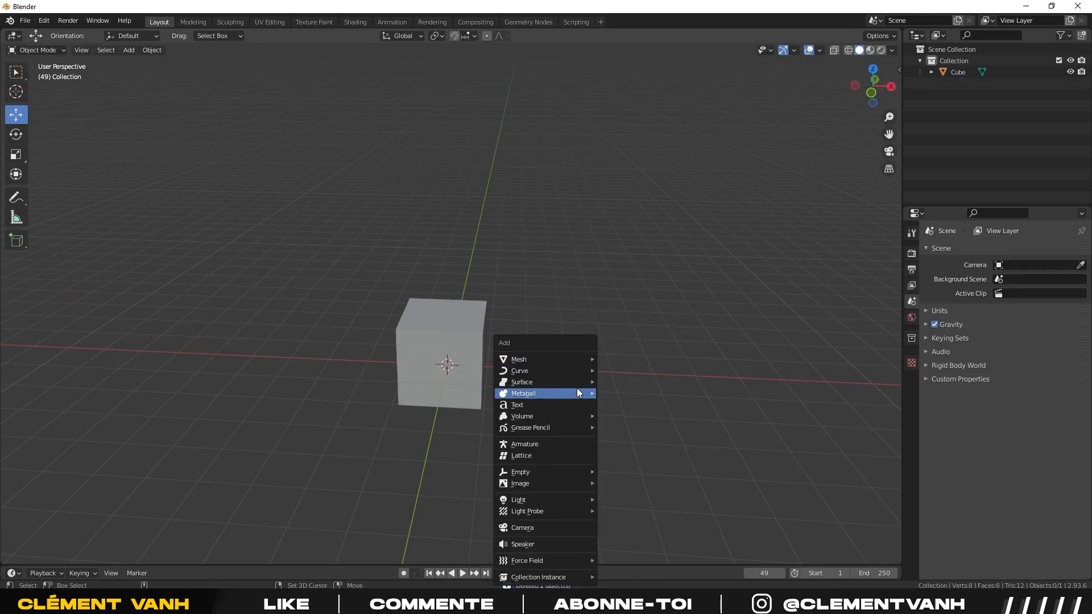
mouse_move(552, 361)
click(627, 374)
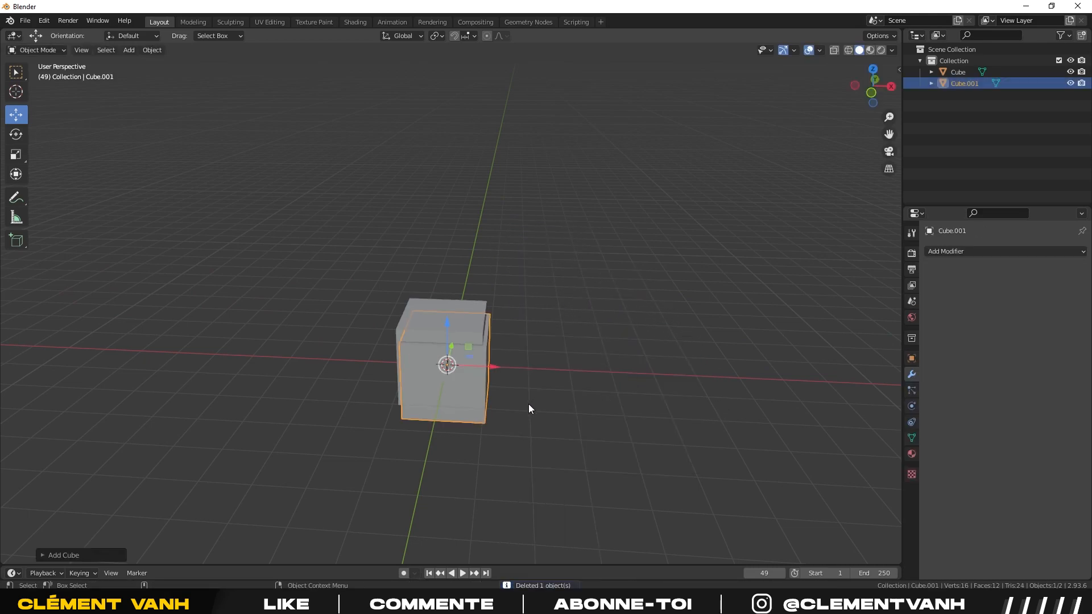
key(g)
right_click(586, 397)
key(Delete)
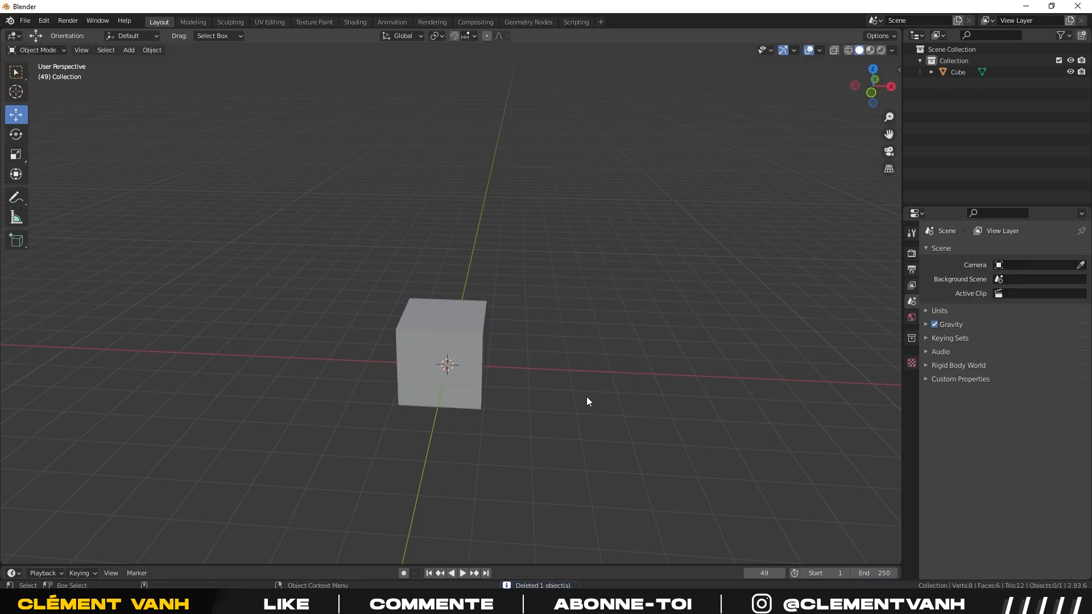
Add a circle mesh, try moving it away from the cube, and delete it.
key(shift+a)
mouse_move(555, 360)
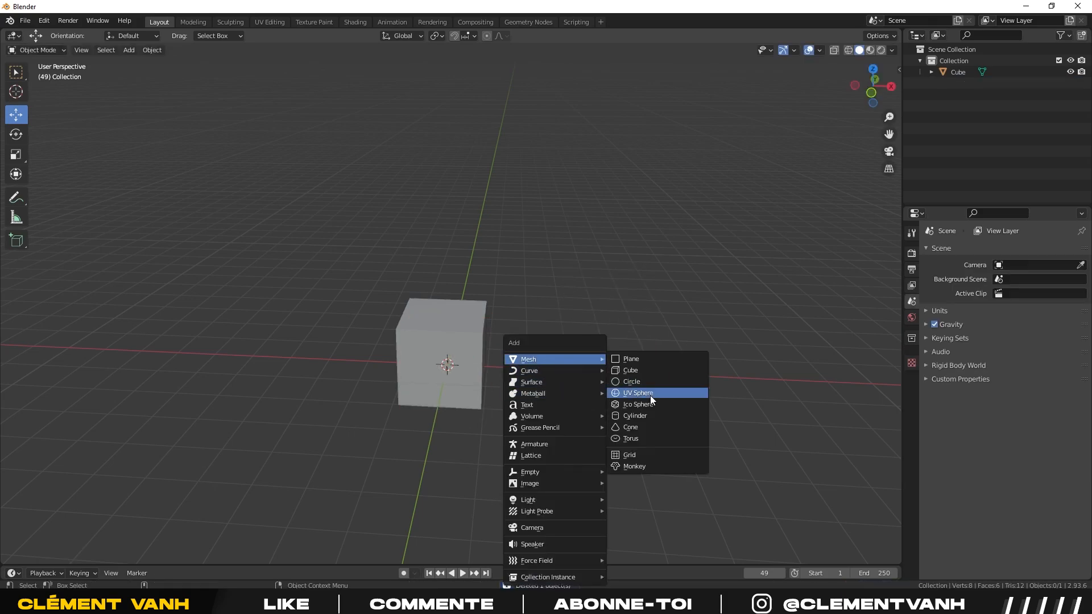
click(646, 384)
key(g)
right_click(669, 388)
key(Delete)
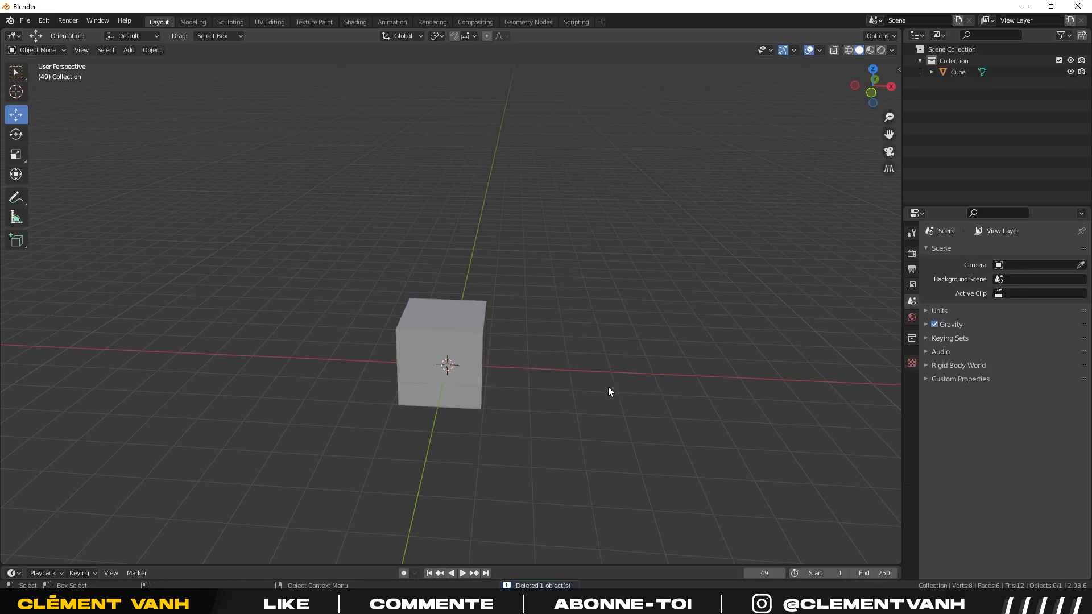
Add a UV sphere and move it to the upper right of the cube.
key(shift+a)
mouse_move(589, 360)
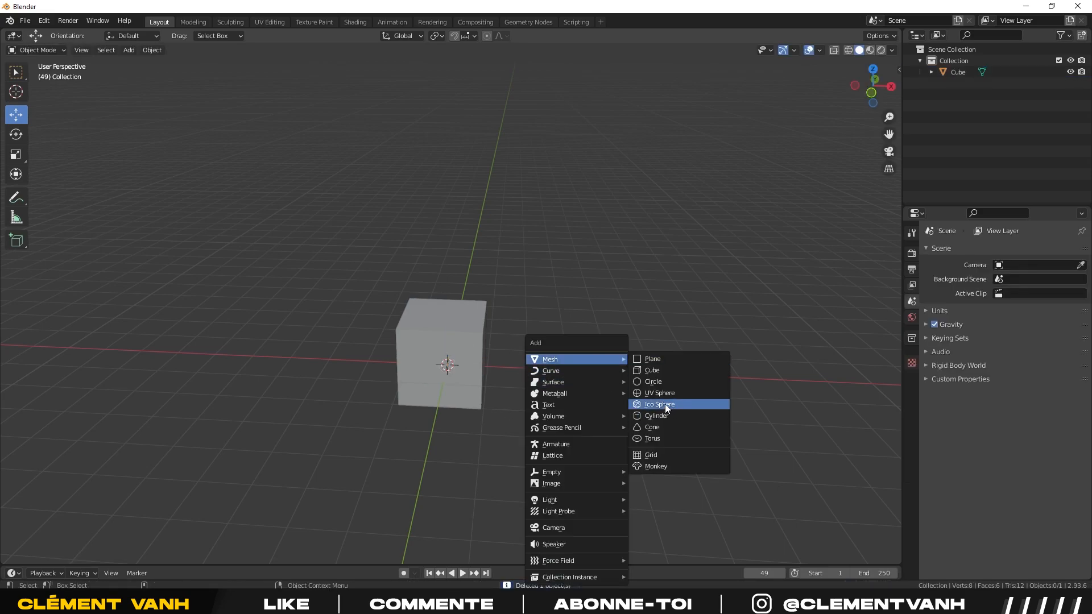
click(662, 394)
key(g)
click(658, 334)
Add an ico sphere and move it above the cube, clear of the UV sphere.
key(shift+a)
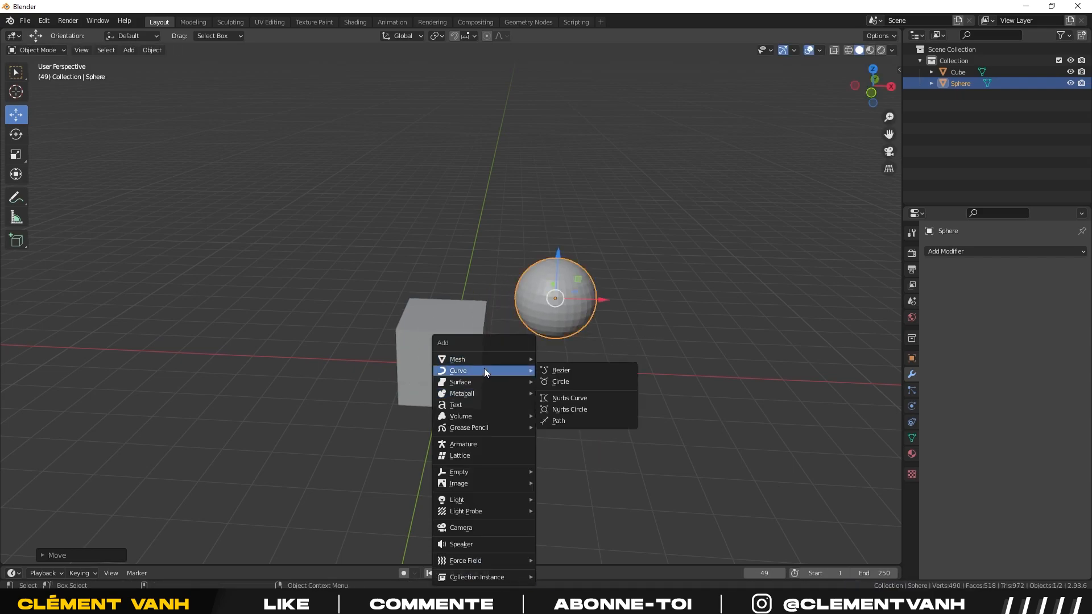
click(585, 404)
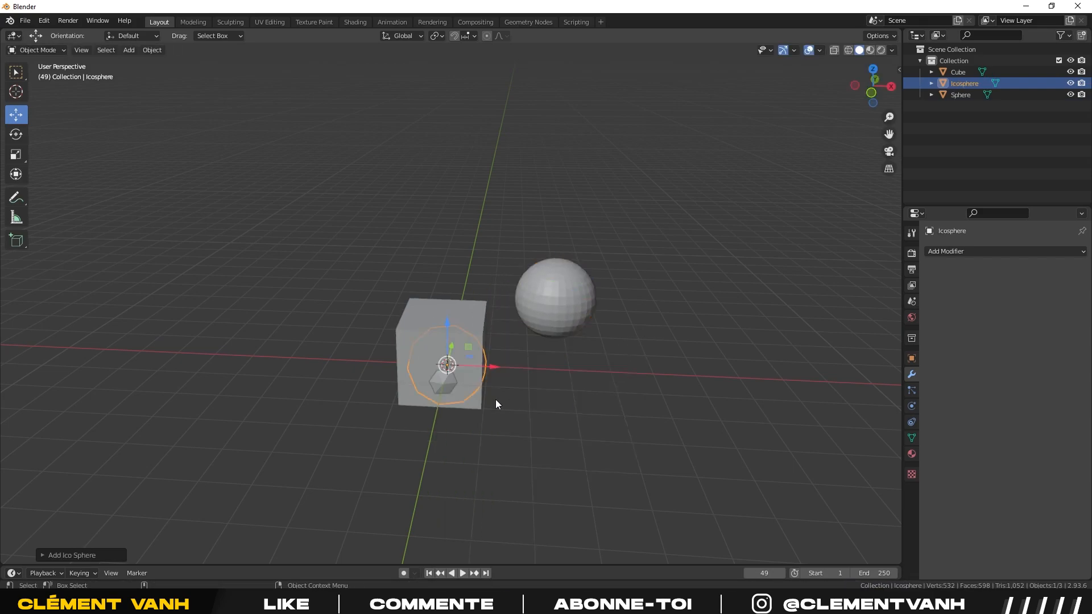
key(g)
key(y)
click(471, 311)
Add a cylinder and move it to the left of the cube.
key(shift+a)
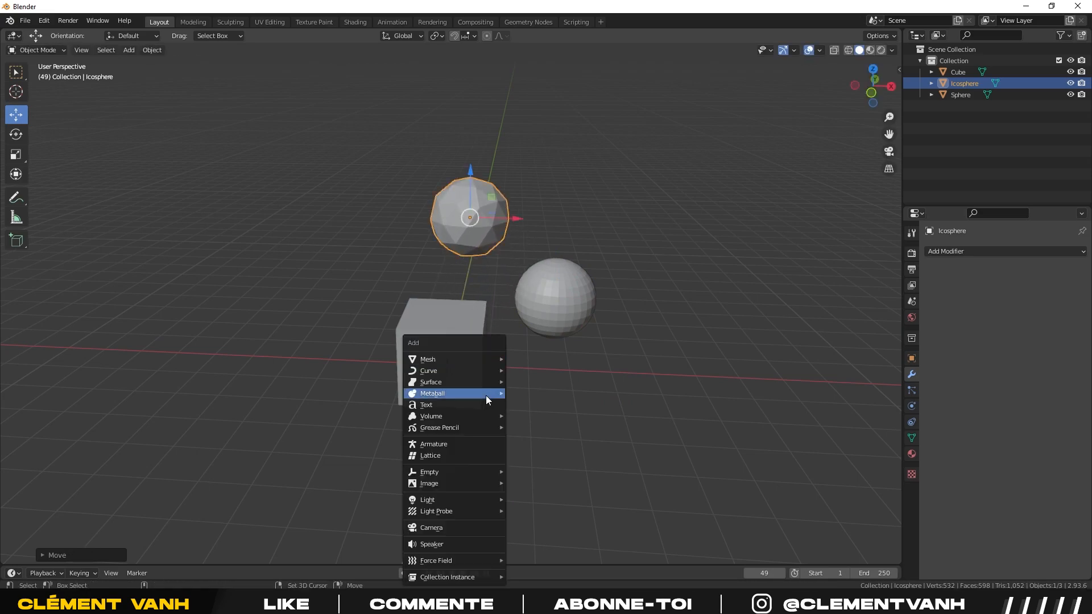
mouse_move(435, 360)
click(546, 416)
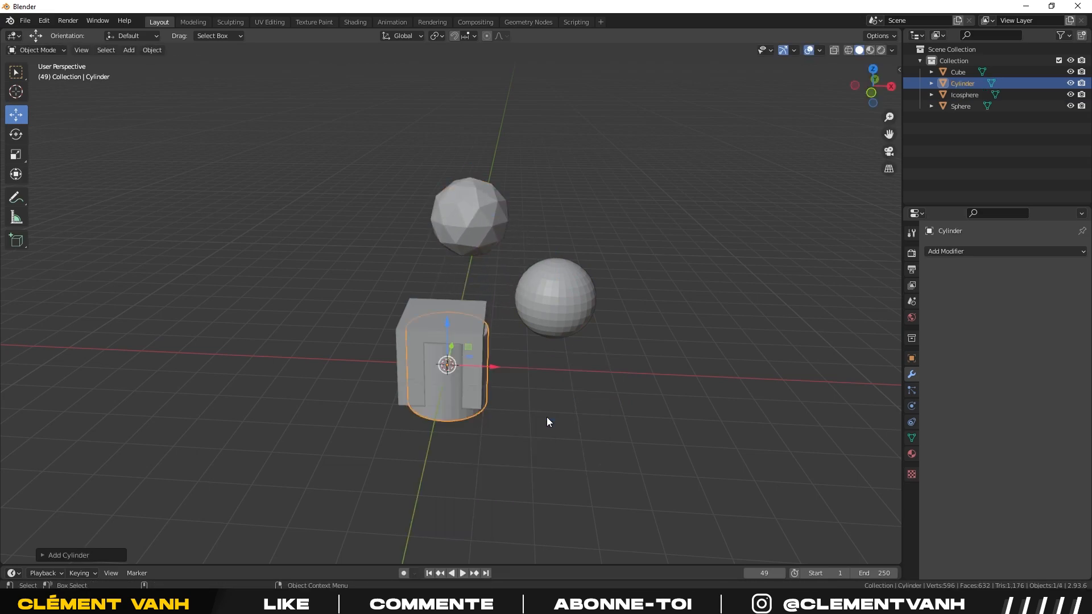
key(g)
click(385, 350)
Add a cone and move it between the cylinder and the ico sphere.
key(shift+a)
mouse_move(410, 360)
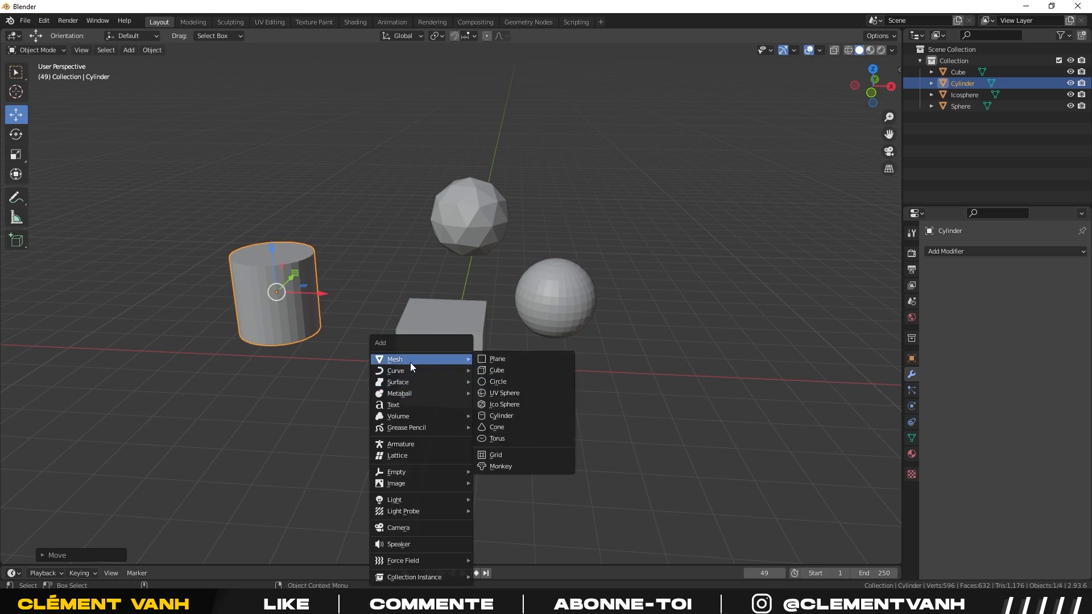
click(516, 425)
key(g)
click(427, 273)
Add a torus, move it to the right of the cube below the UV sphere, and clear the selection.
key(shift+a)
mouse_move(472, 359)
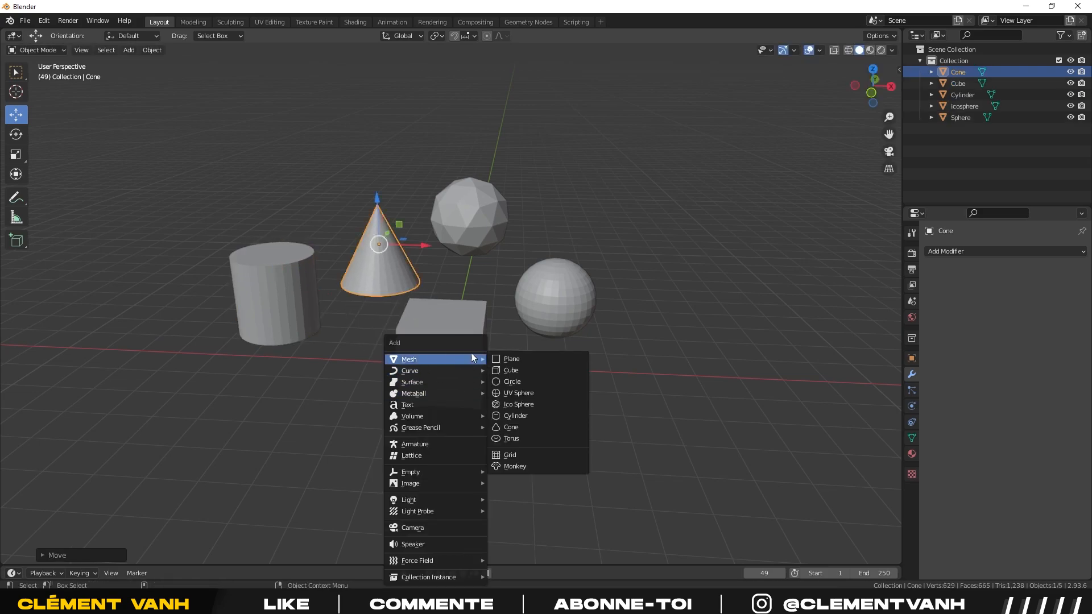
click(516, 439)
key(g)
click(634, 452)
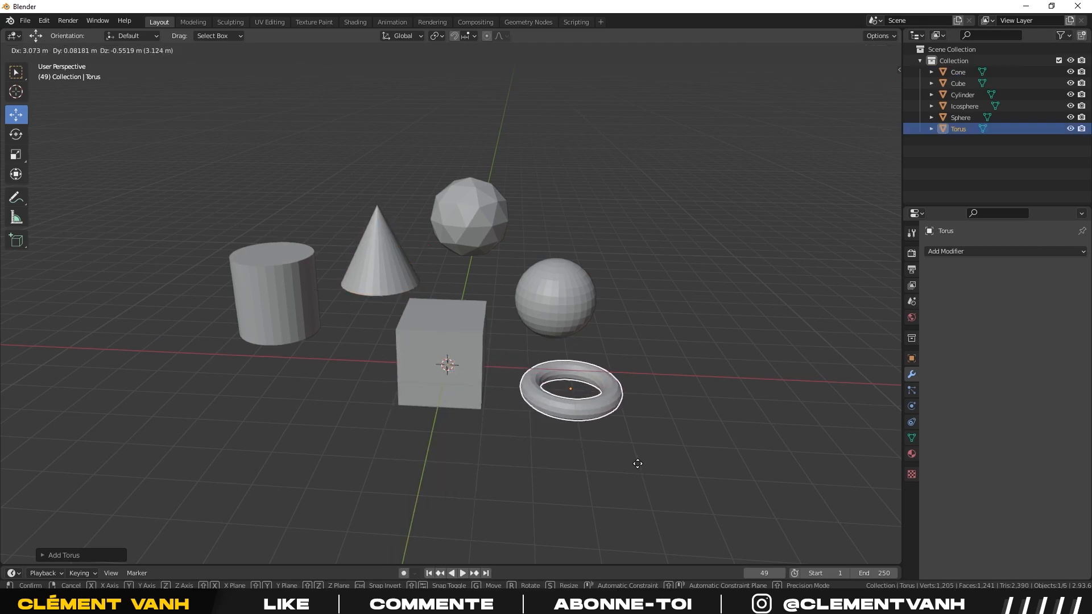
click(671, 390)
Delete the torus, UV sphere, ico sphere, cone and cylinder one at a time, keeping only the cube.
middle_drag(671, 390, 504, 393)
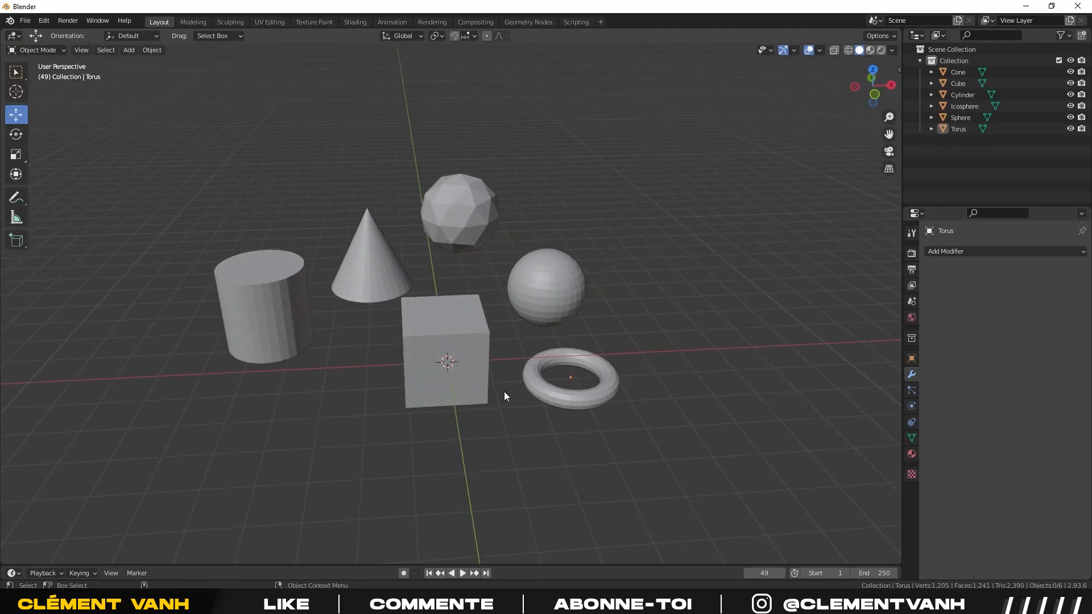
middle_drag(549, 437, 527, 411)
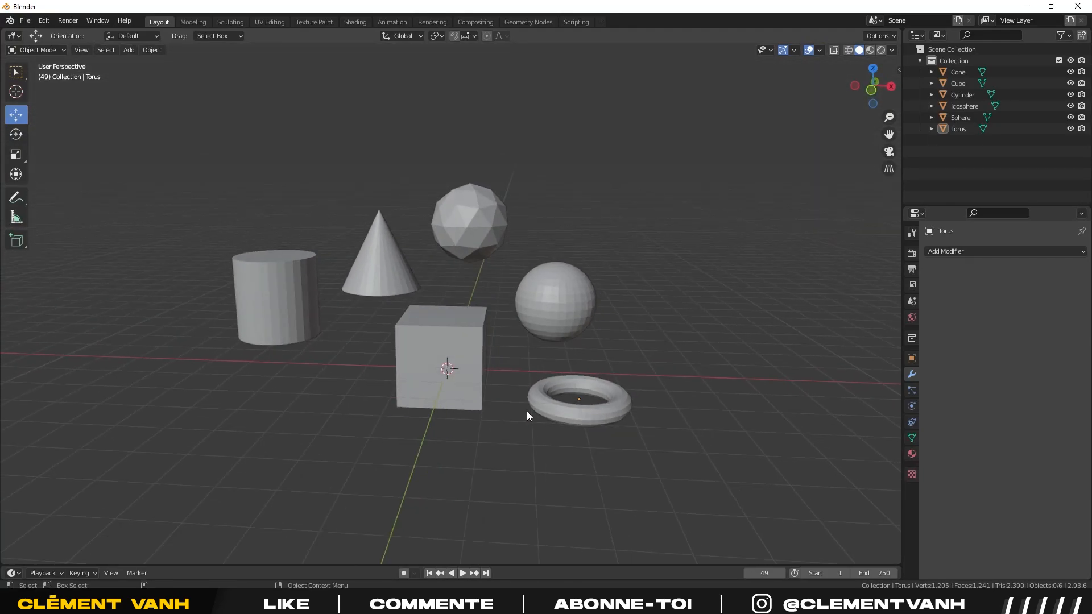
click(548, 408)
key(Delete)
click(537, 333)
key(Delete)
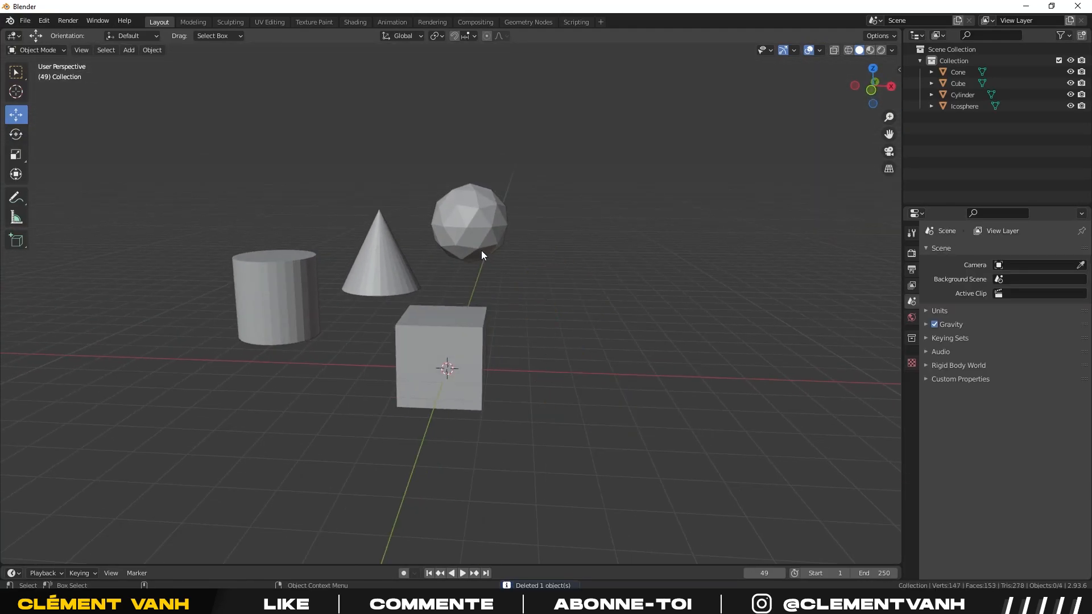
click(483, 251)
key(Delete)
click(396, 273)
key(Delete)
click(275, 295)
key(Delete)
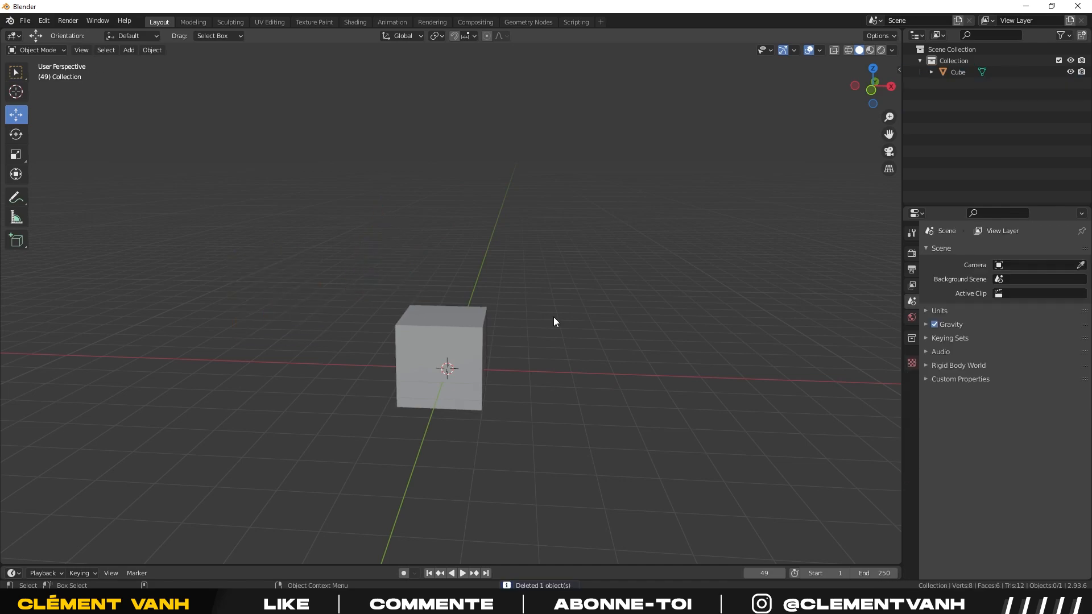
Undo the one-by-one deletions to restore the torus, both spheres, the cone and the cylinder.
key(ctrl+z)
key(ctrl+z)
key(ctrl+z)
key(ctrl+z)
key(ctrl+z)
key(ctrl+z)
key(ctrl+z)
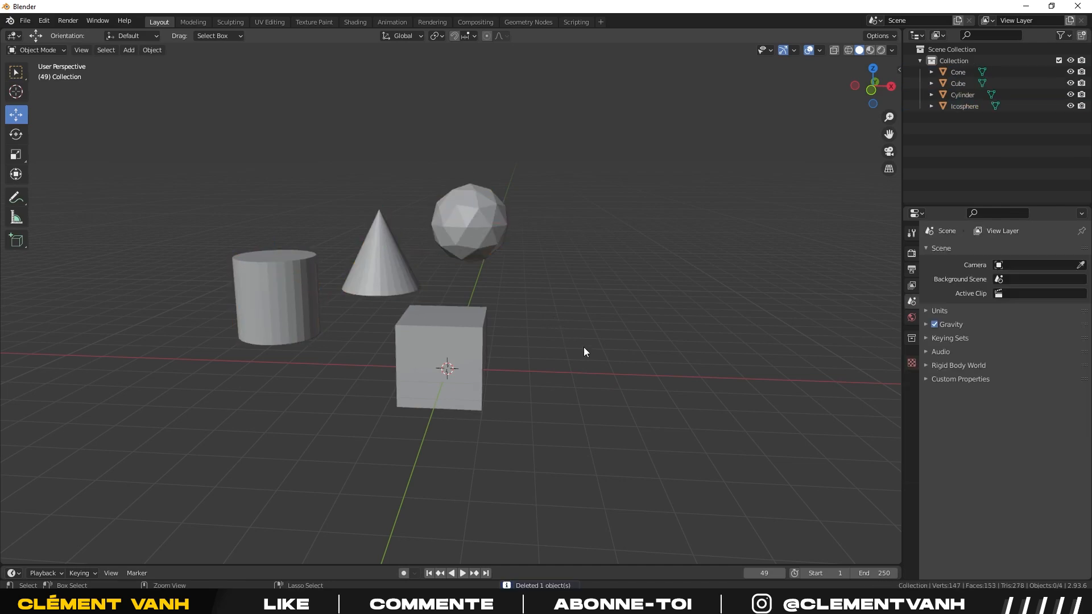
key(ctrl+z)
key(ctrl+z)
key(ctrl+z)
Delete the torus on its own and undo that deletion.
middle_drag(615, 417, 608, 405)
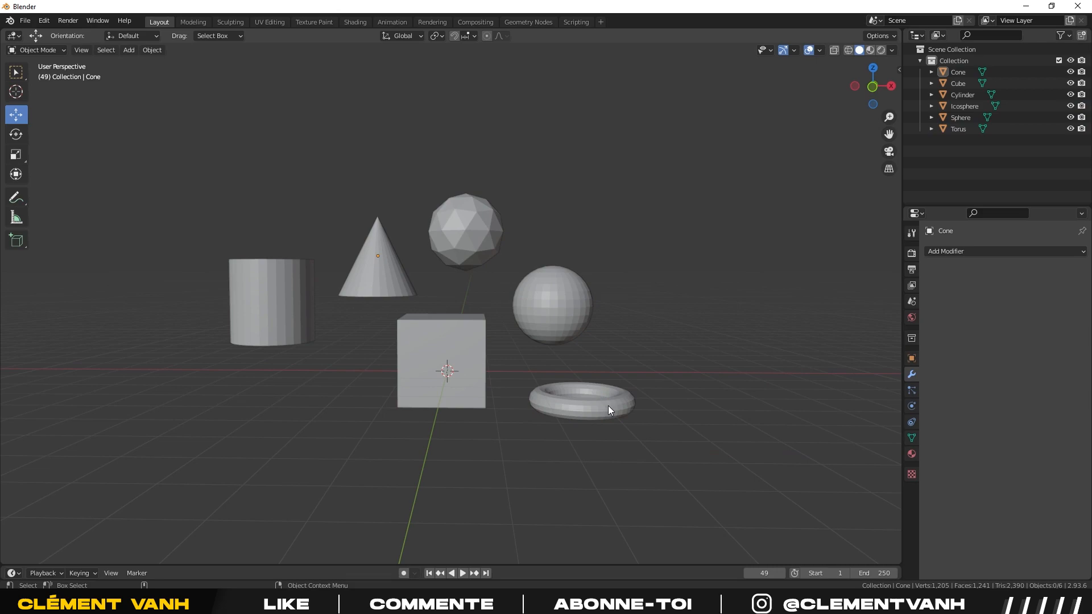
click(608, 406)
key(Delete)
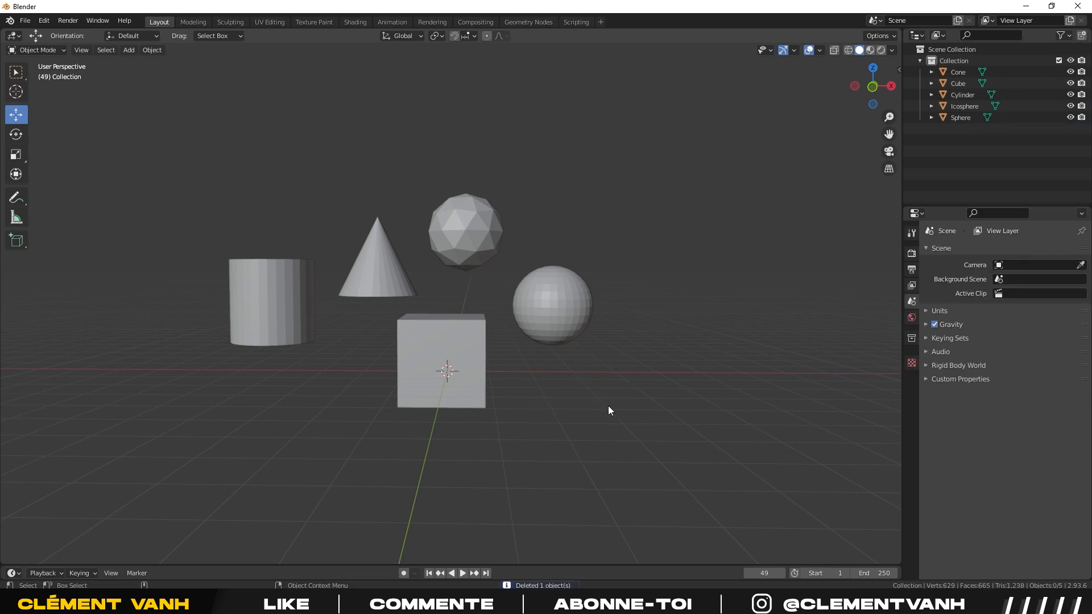
key(ctrl+z)
key(ctrl+z)
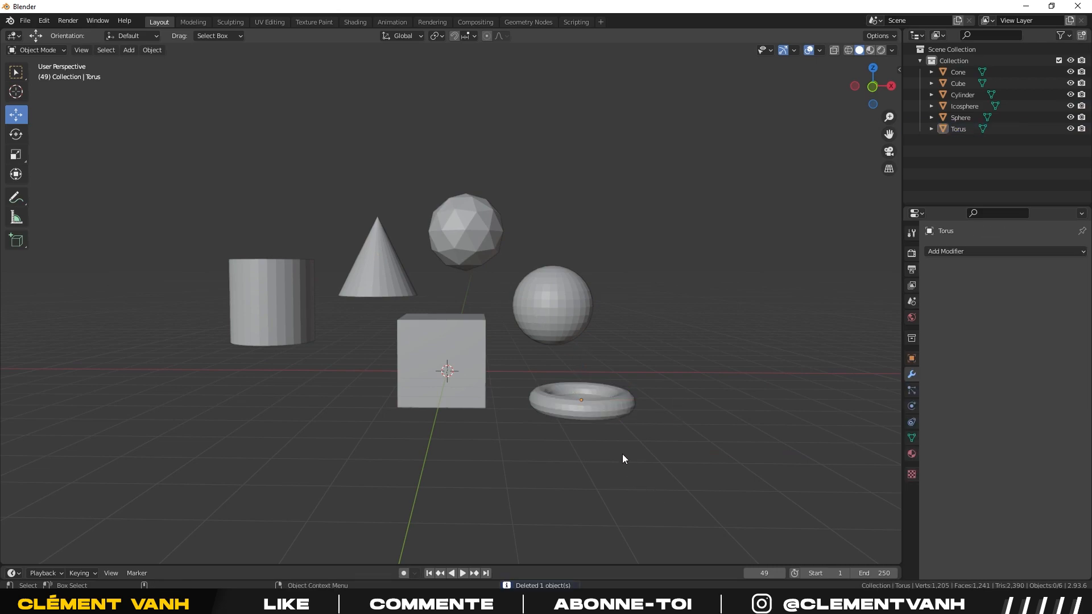
Select the torus, UV sphere, ico sphere, cone and cylinder together and delete them all at once.
click(608, 411)
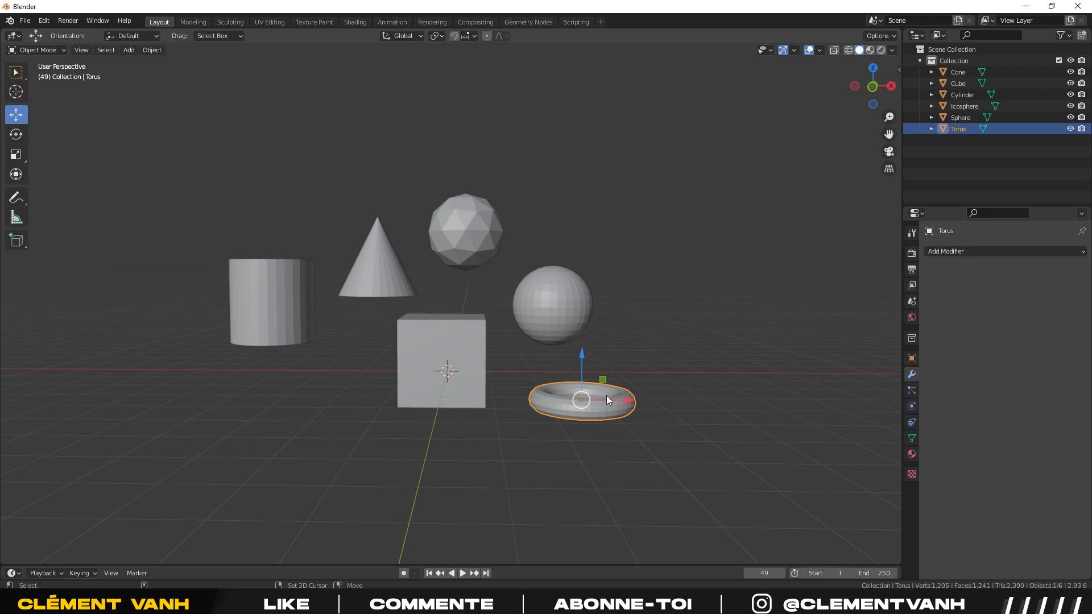
shift+click(552, 308)
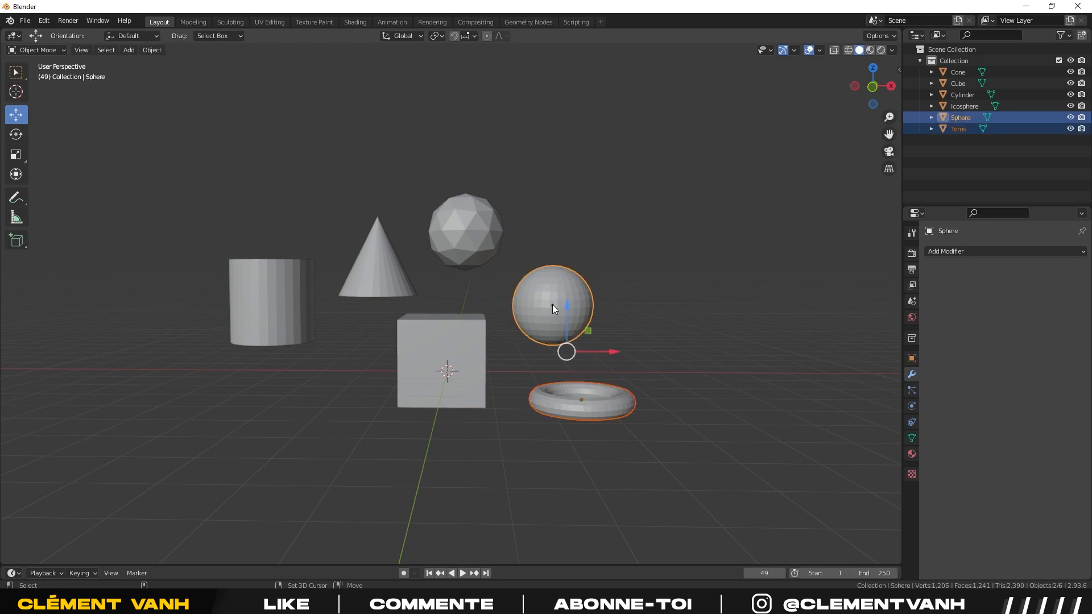
shift+click(469, 236)
shift+click(391, 280)
shift+click(234, 320)
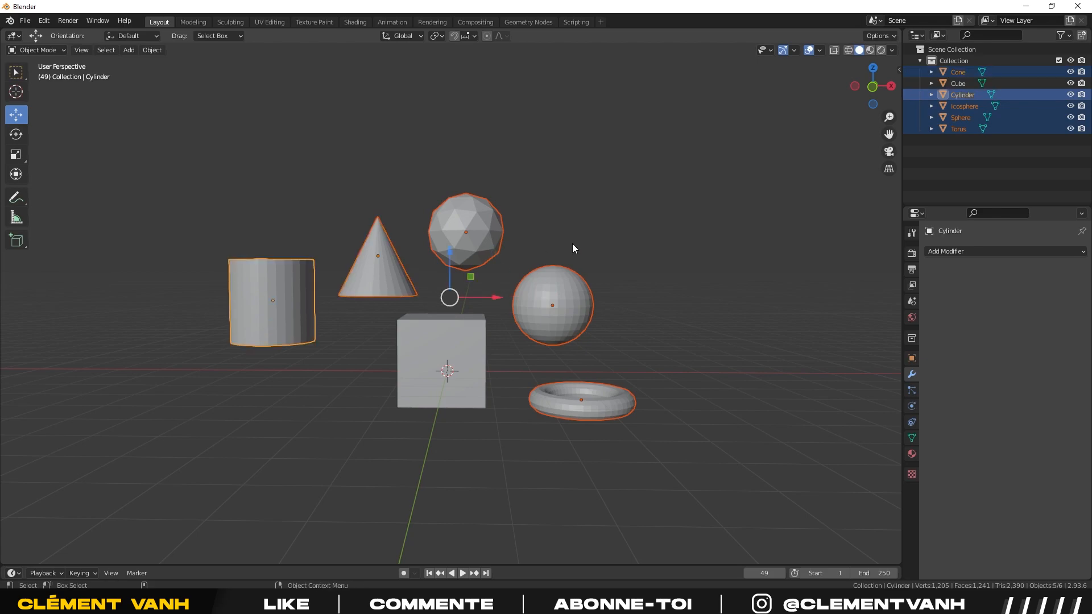
key(Delete)
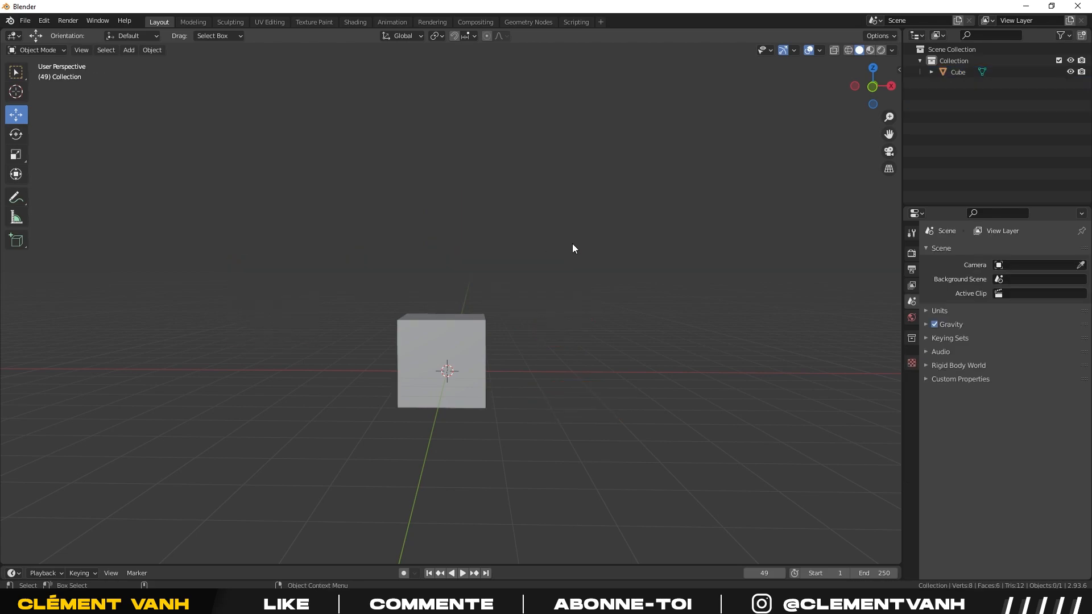
Select the remaining cube in the viewport.
middle_drag(583, 324, 440, 342)
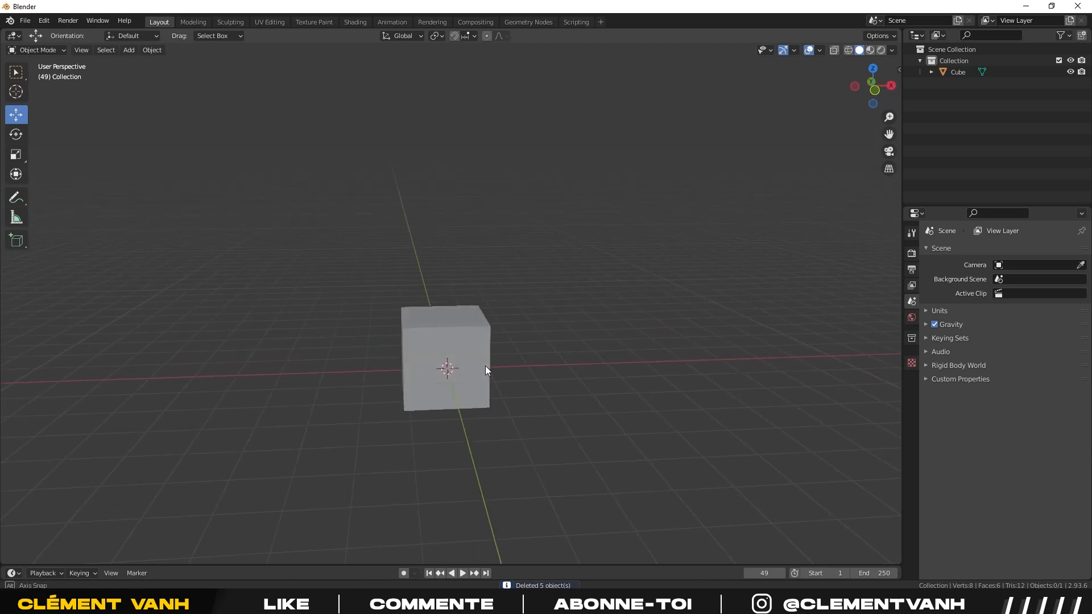
middle_drag(629, 373, 584, 377)
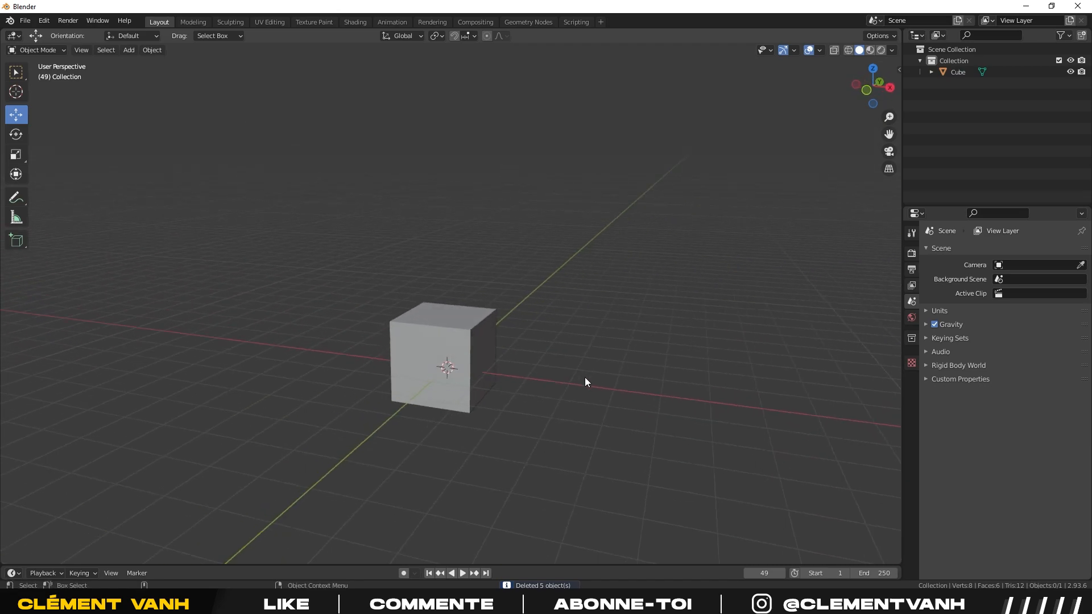
alt+middle_drag(300, 296, 498, 396)
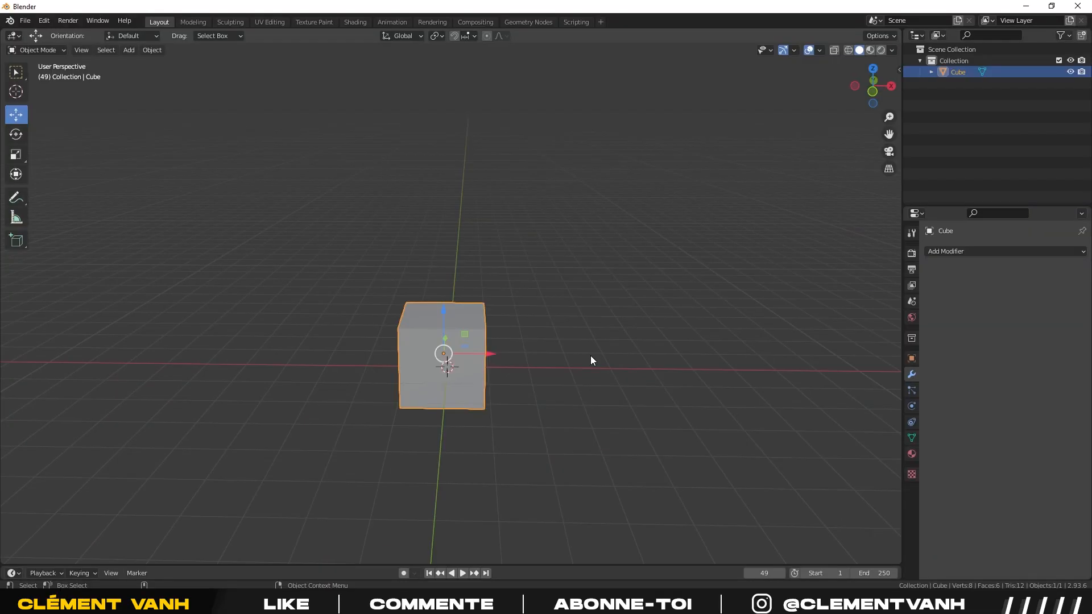
Deselect the cube and activate the Select Box tool.
middle_drag(590, 353, 404, 356)
click(571, 357)
click(479, 362)
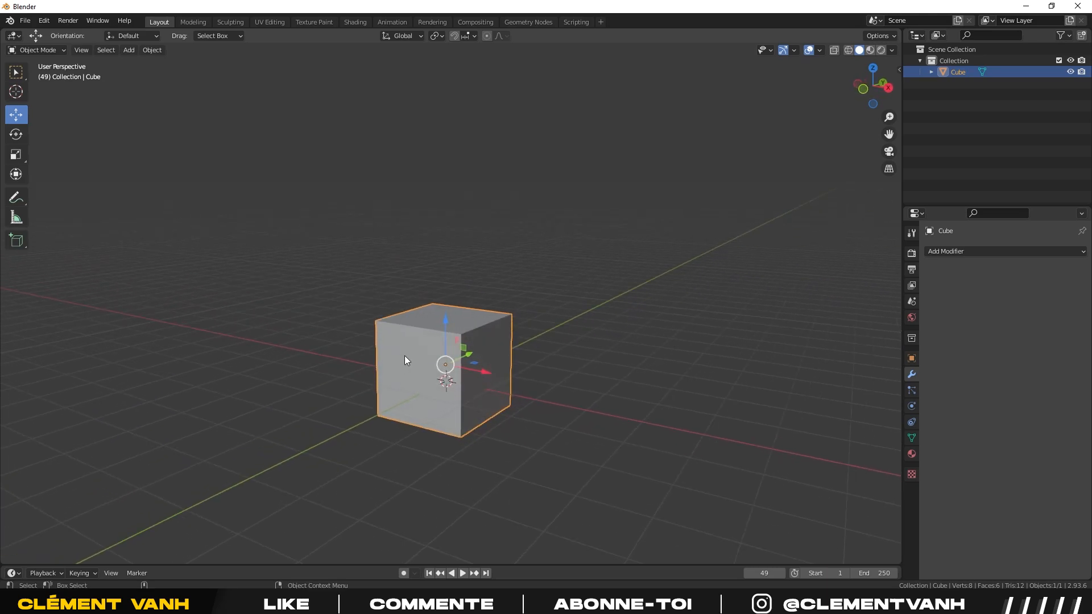
click(581, 390)
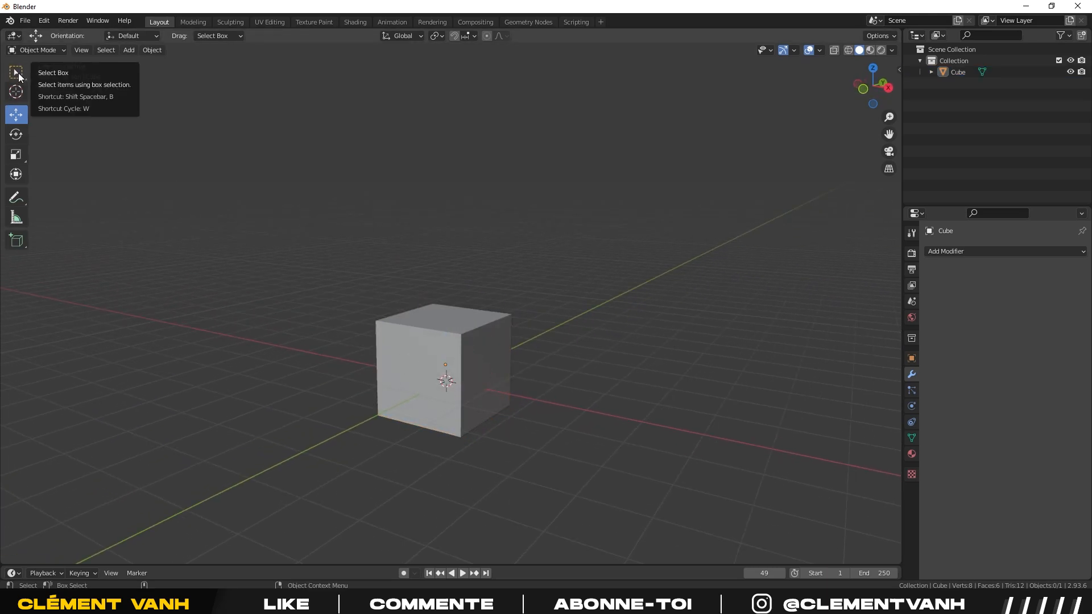
click(16, 73)
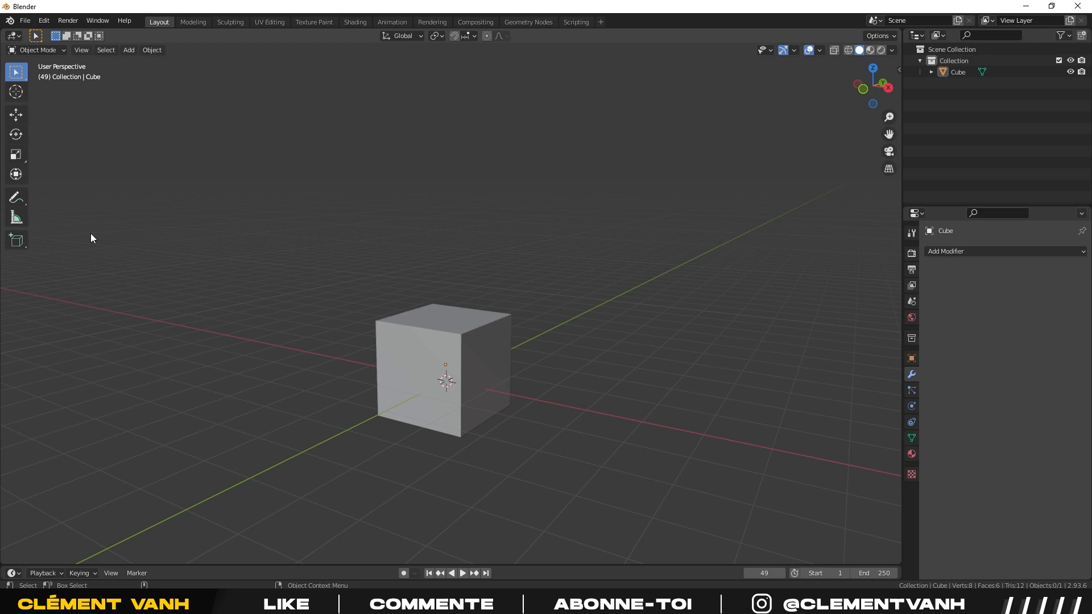
Select the cube, cycle through the Move, Rotate and Scale tools, and return to the Select Box tool.
click(404, 342)
click(11, 112)
click(12, 135)
click(11, 157)
click(17, 114)
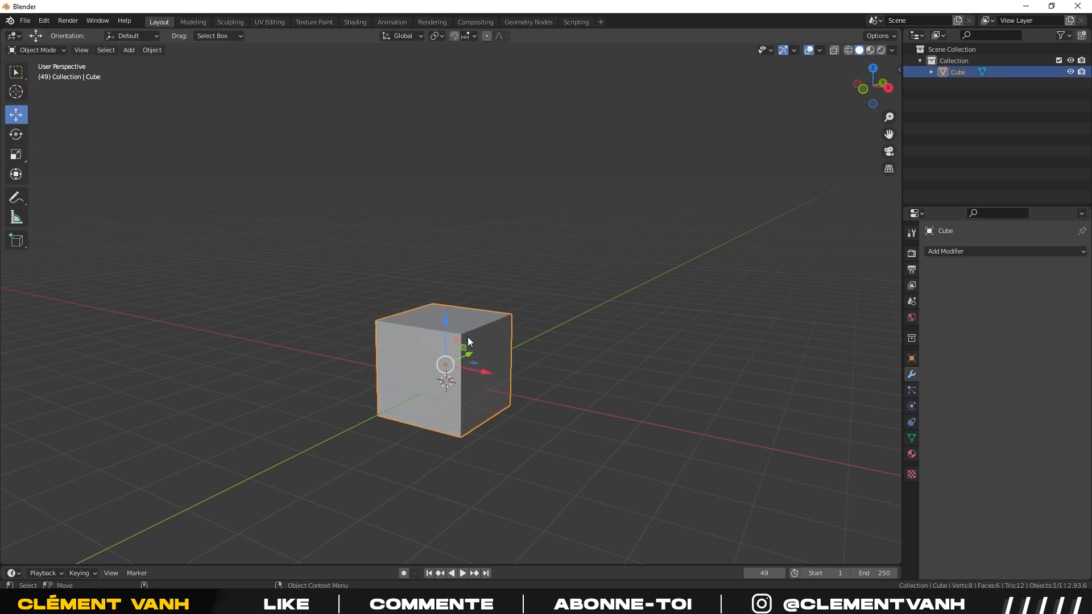
click(22, 74)
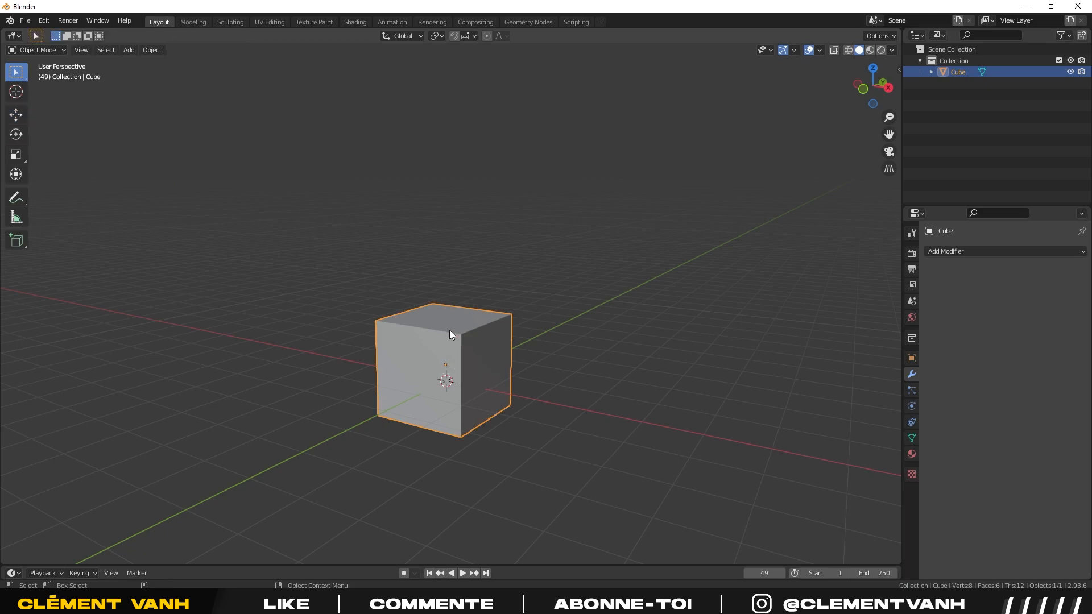
Try to move and rotate the cube while the Select Box tool is active.
key(g)
key(Escape)
key(r)
key(Escape)
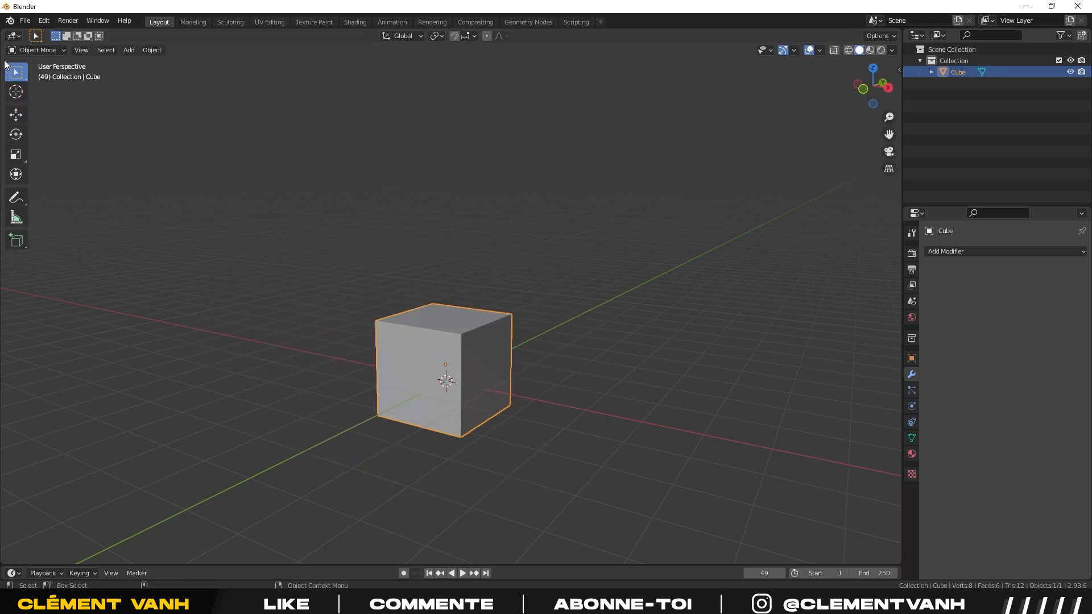
Reselect the cube and switch it to Edit Mode.
click(319, 250)
click(469, 339)
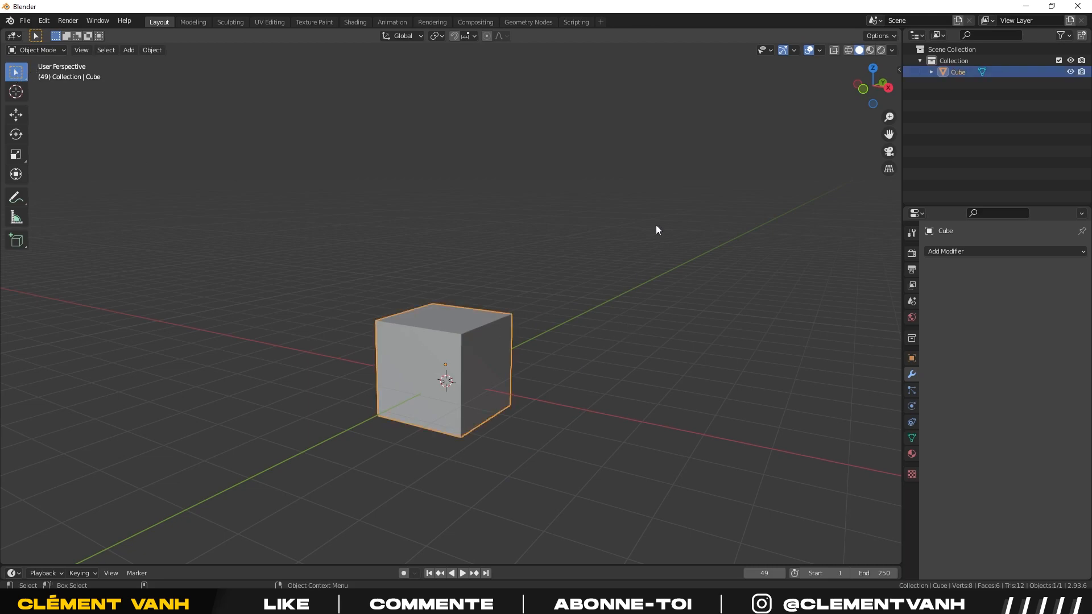
click(618, 315)
click(462, 364)
click(55, 50)
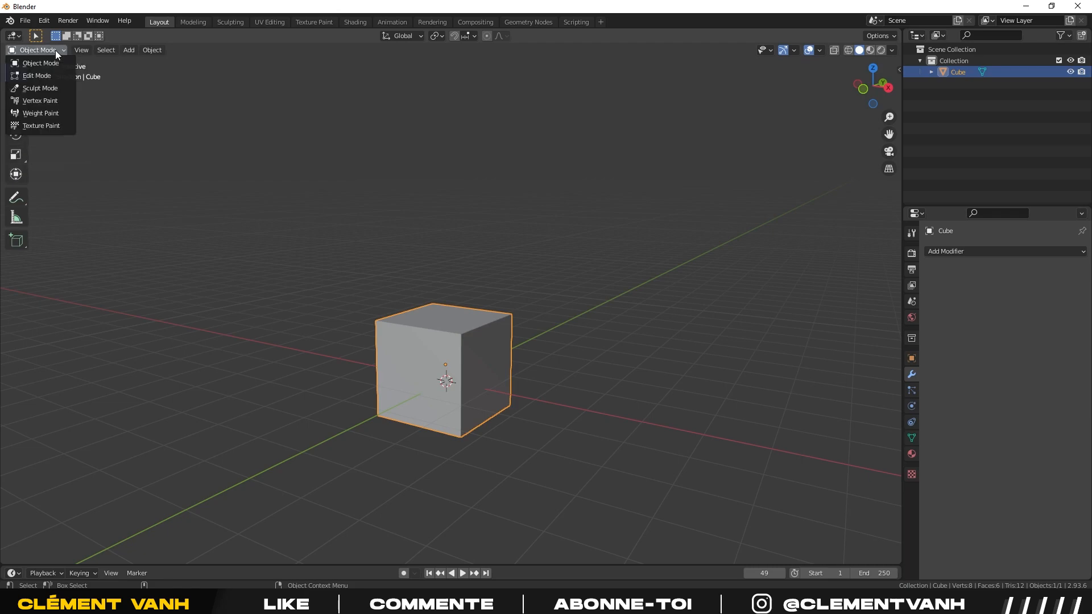
click(44, 76)
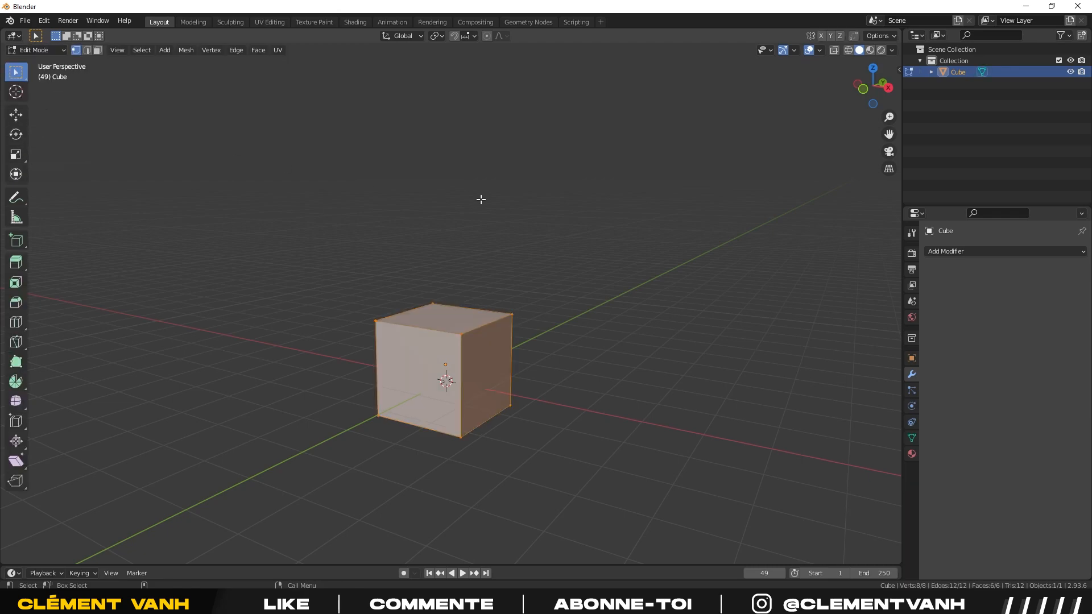
Return to Object Mode, reselect the cube, and enter Edit Mode again.
key(Tab)
click(620, 310)
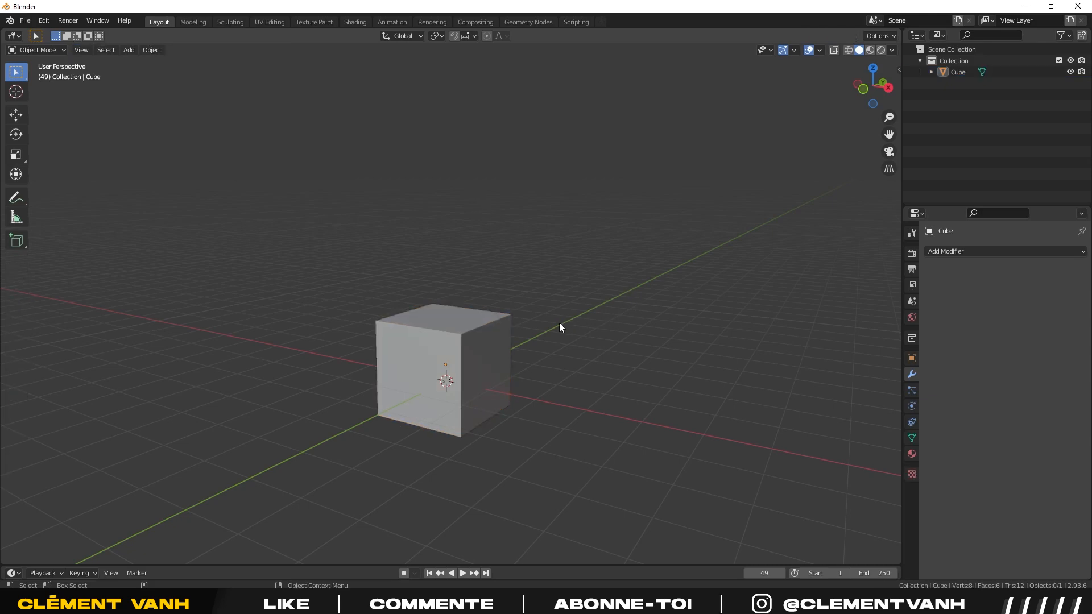
click(464, 347)
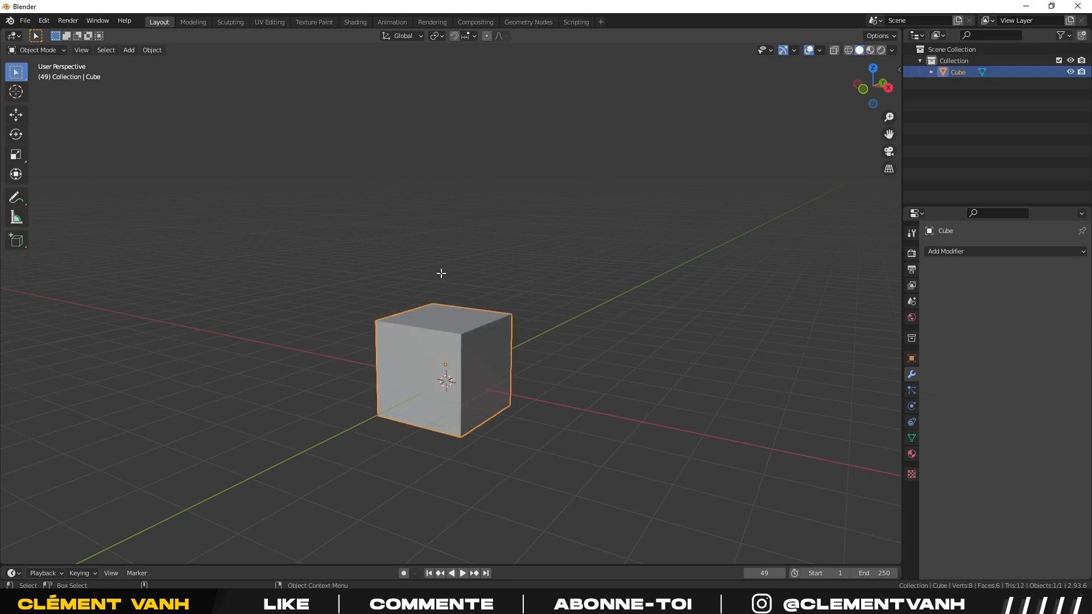
key(Tab)
Clear the mesh selection and select different top corner vertices of the cube one at a time.
middle_drag(441, 274, 416, 320)
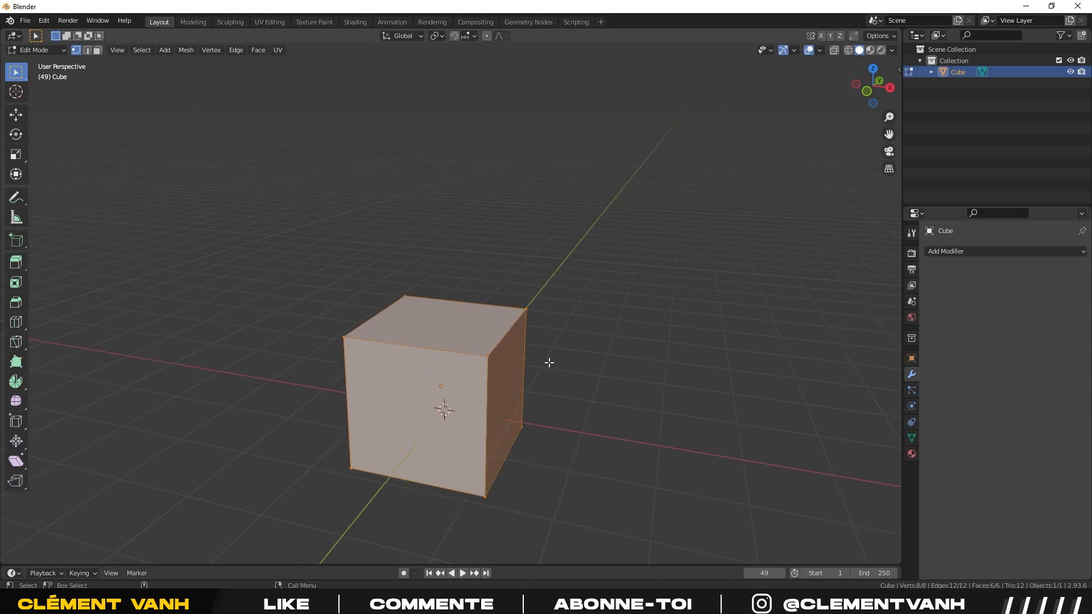
mouse_move(505, 360)
middle_down()
mouse_move(485, 349)
mouse_move(358, 349)
mouse_move(440, 364)
mouse_move(509, 324)
mouse_move(495, 341)
middle_up()
click(495, 341)
click(411, 314)
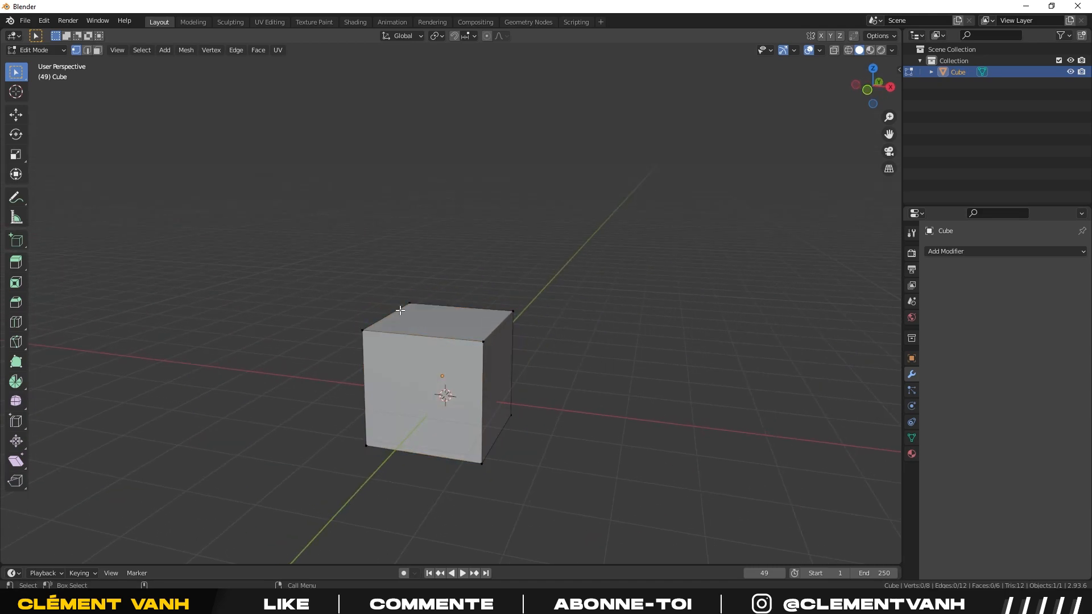
middle_drag(396, 325, 481, 379)
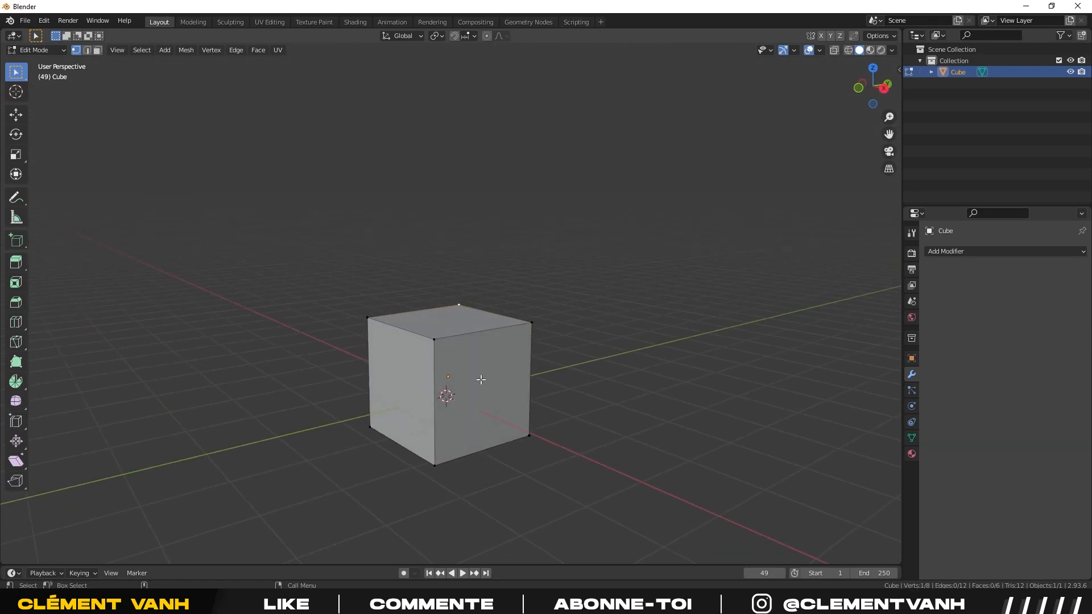
click(449, 341)
scroll(495, 329, up, 2)
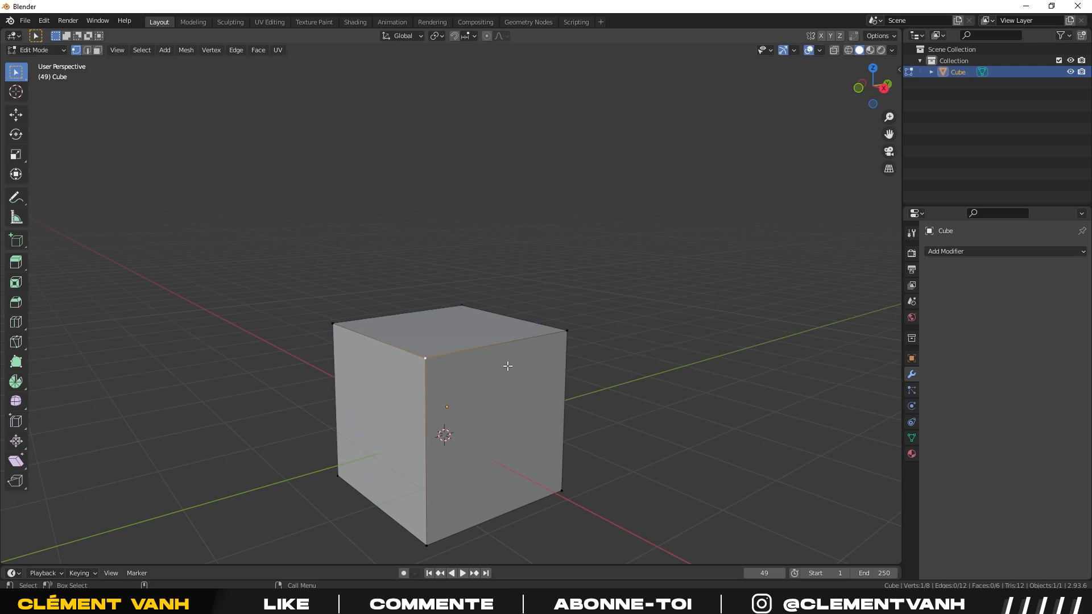
scroll(489, 375, down, 2)
middle_drag(477, 381, 523, 364)
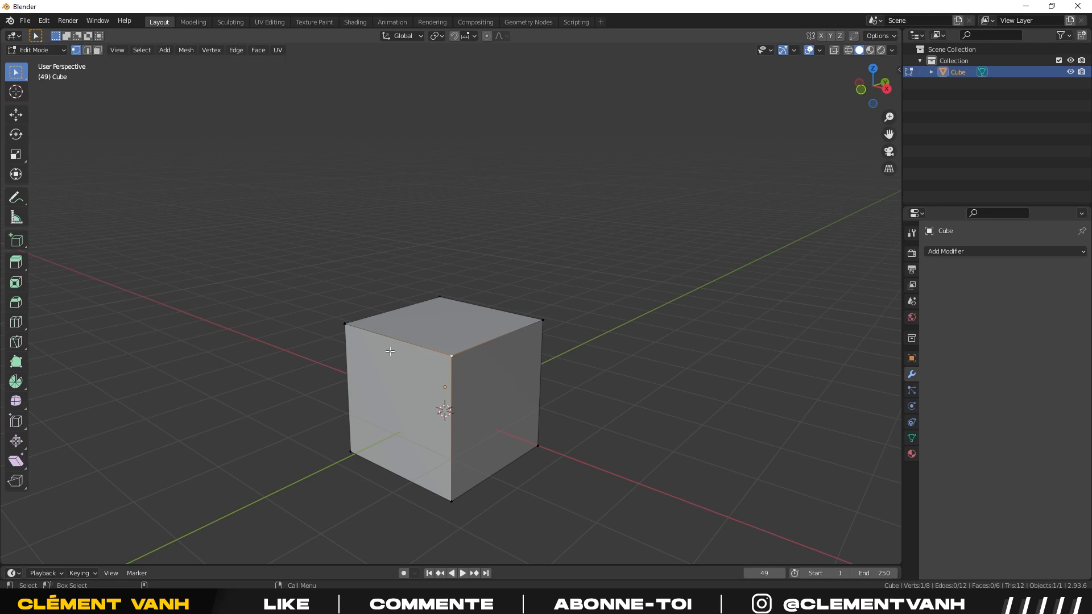
middle_drag(397, 310, 411, 340)
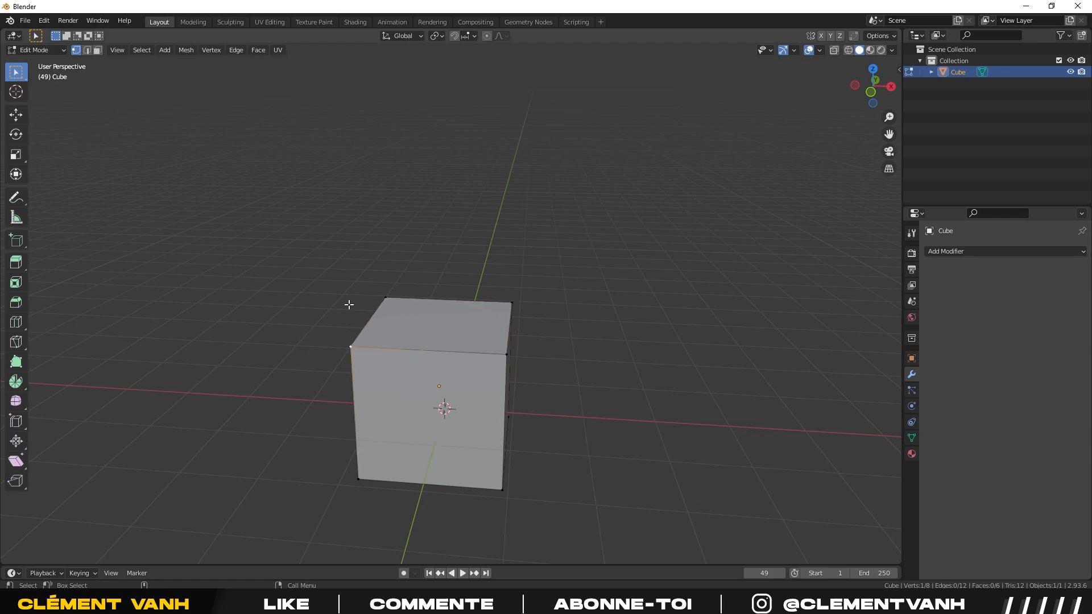
Switch to edge select mode and select one of the cube's top edges.
click(87, 50)
click(447, 350)
middle_drag(448, 350, 435, 357)
Switch to face select mode and select the cube's top and side faces one at a time.
key(3)
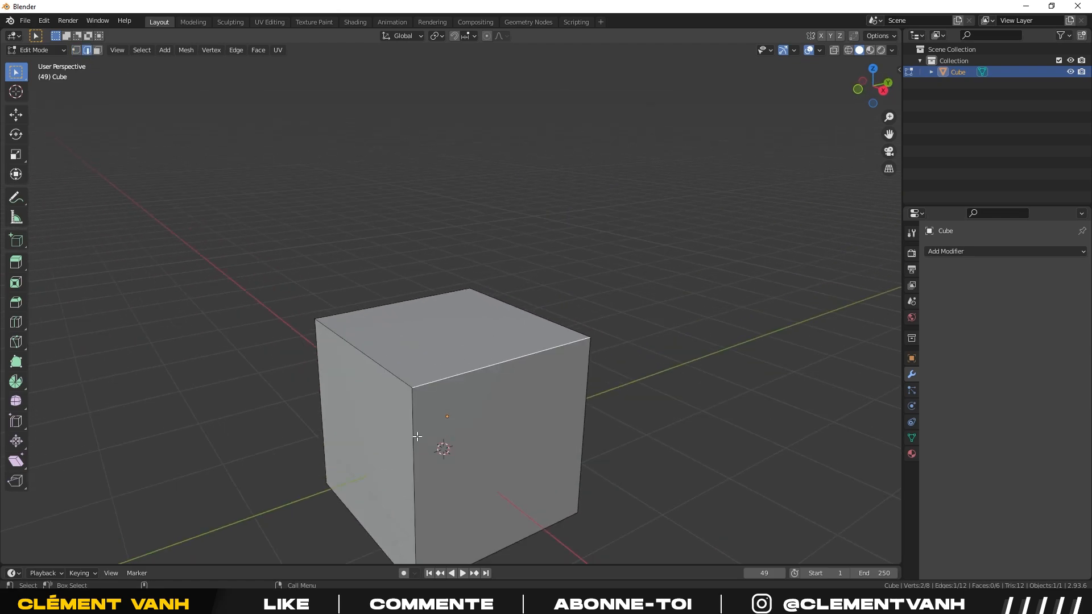
click(434, 341)
click(484, 426)
middle_drag(364, 421, 436, 408)
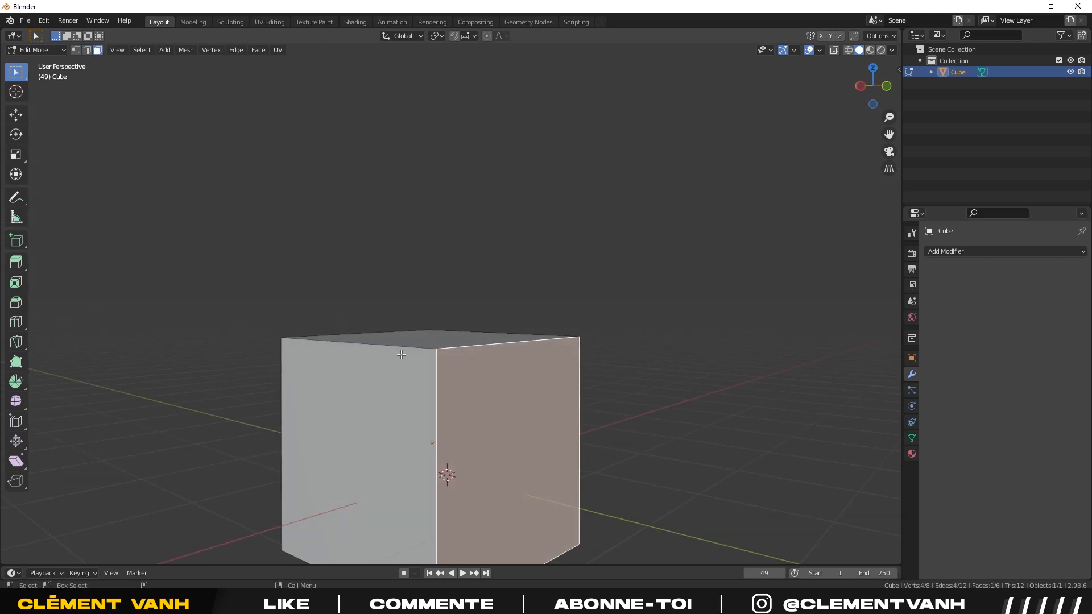
click(409, 338)
Examine the cube from several angles and in the front, right and top orthographic views.
scroll(434, 331, down, 2)
middle_drag(475, 312, 302, 245)
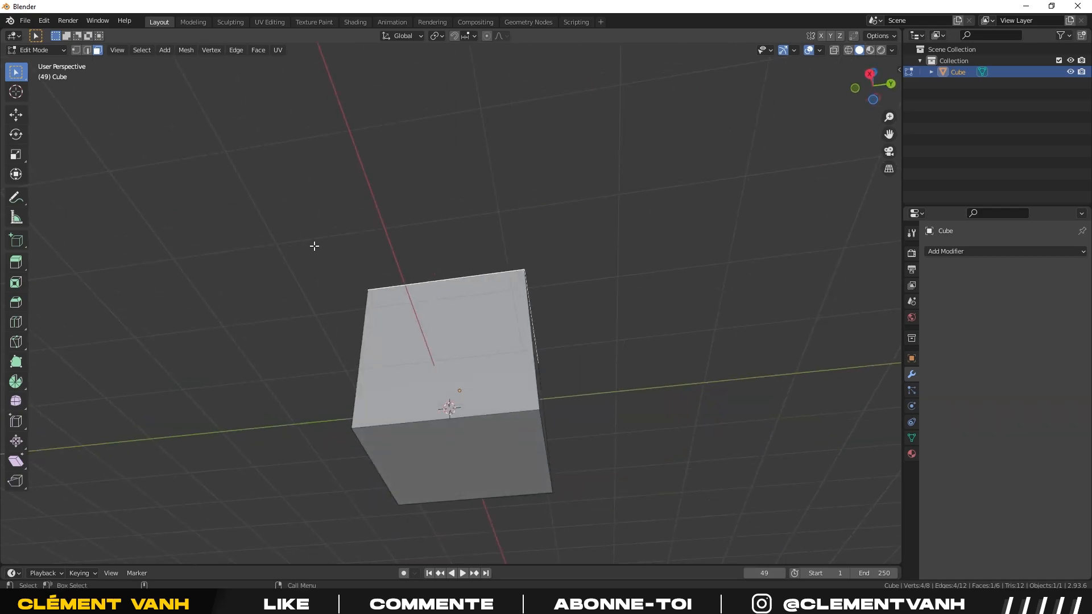
middle_drag(604, 387, 339, 339)
scroll(441, 312, down, 3)
key(KP_1)
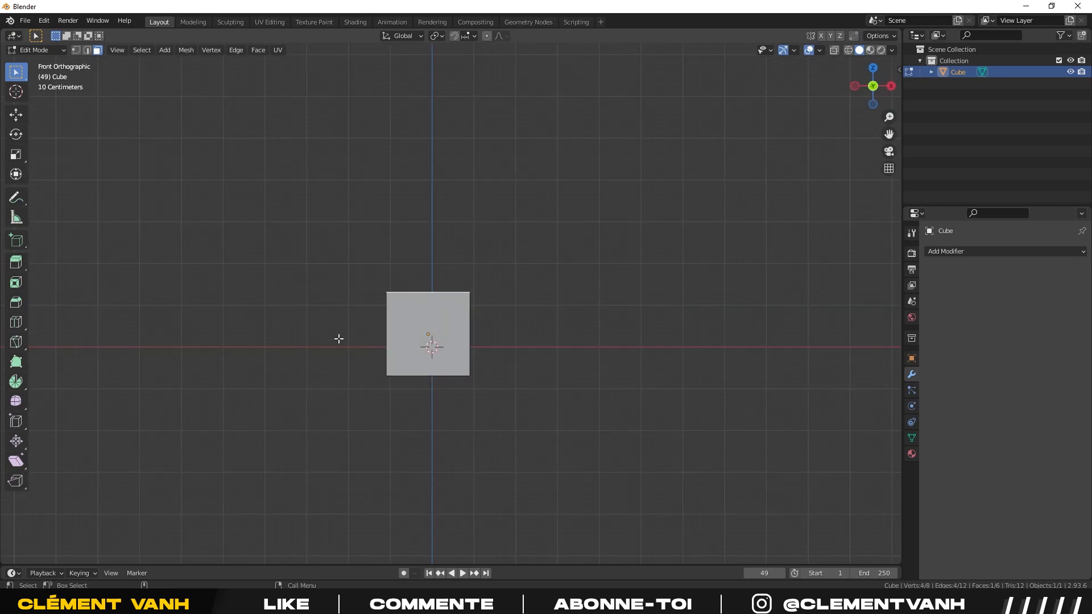
key(KP_3)
key(KP_7)
Return to a perspective view, clear the selection, and switch back to vertex select mode.
scroll(451, 304, up, 4)
click(560, 319)
middle_drag(548, 328, 545, 246)
scroll(487, 233, down, 3)
scroll(523, 253, up, 4)
middle_drag(381, 271, 517, 308)
scroll(516, 307, down, 2)
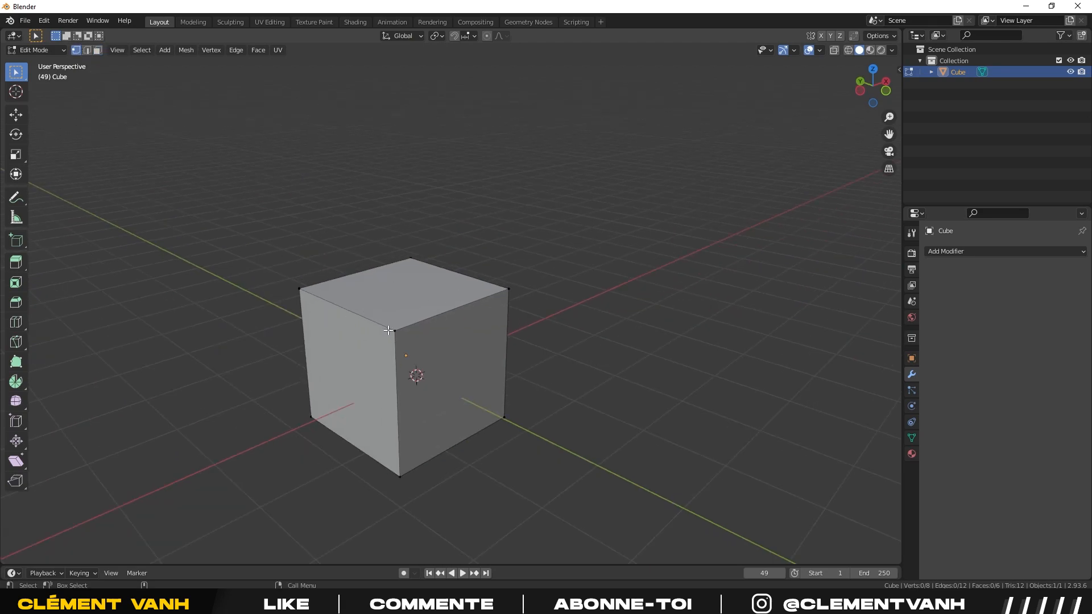
Select a single top corner vertex of the cube and try to move it freely.
middle_drag(478, 335, 434, 390)
middle_drag(470, 302, 437, 315)
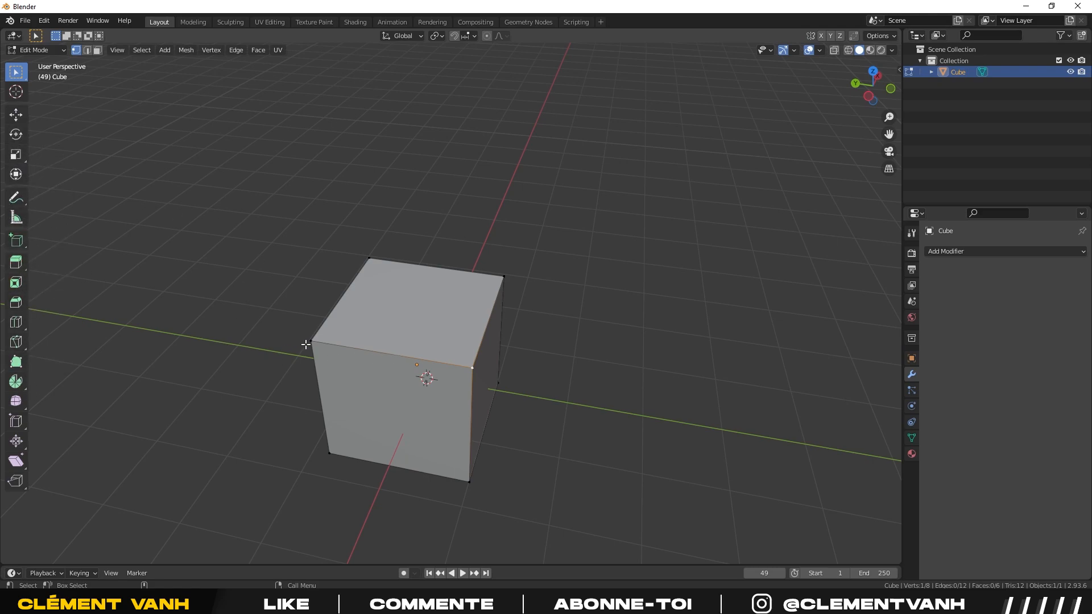
mouse_move(419, 373)
middle_down()
mouse_move(456, 369)
mouse_move(415, 370)
middle_up()
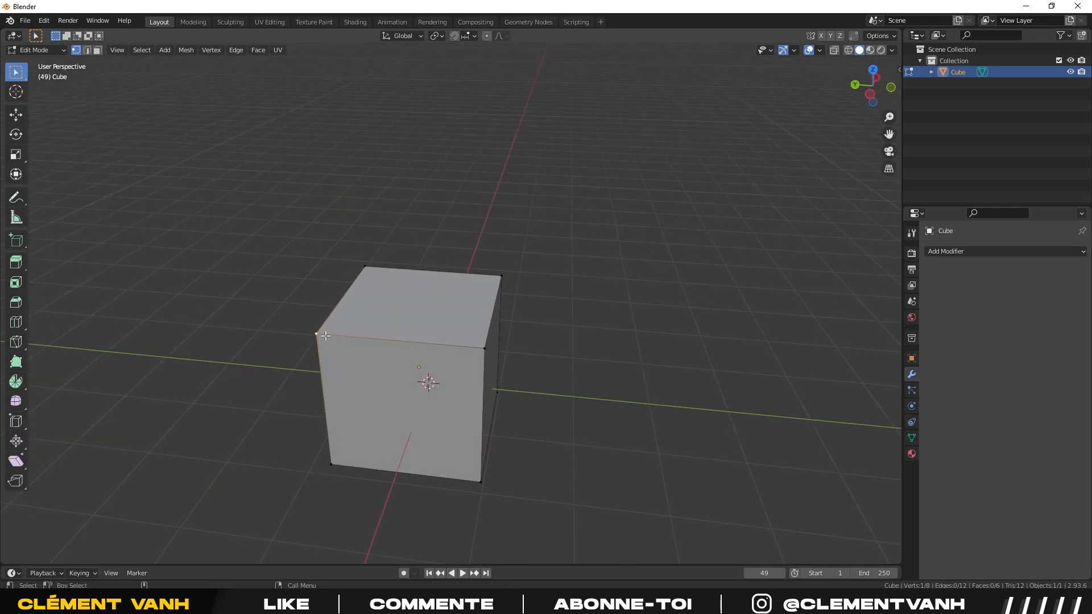
key(g)
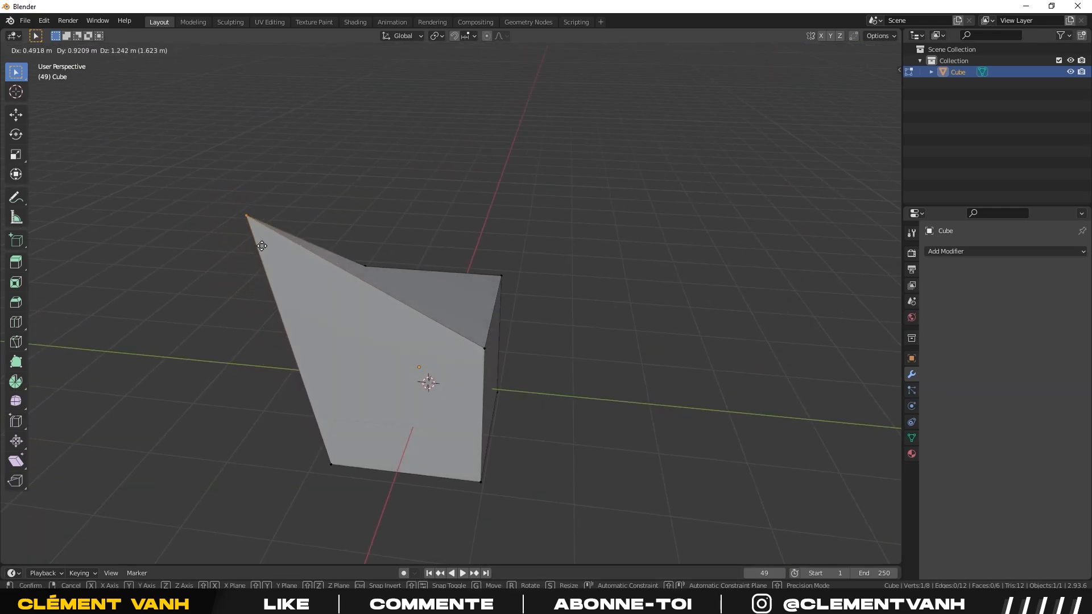
key(Escape)
Add the adjacent top corner vertex to the selection and try to move both vertices together.
shift+click(482, 352)
middle_drag(482, 352, 419, 364)
key(g)
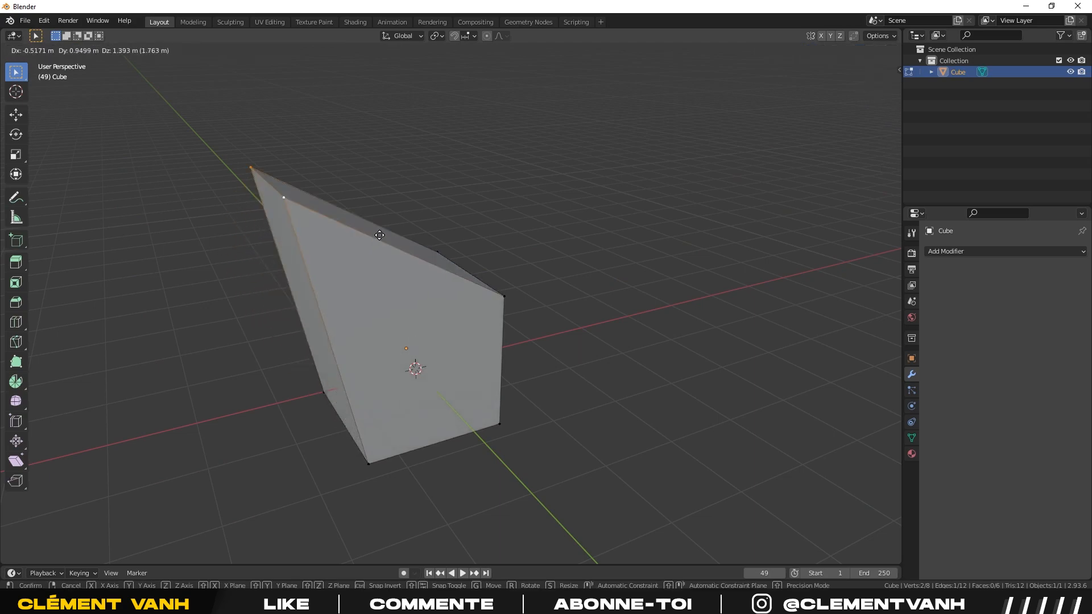
key(Escape)
Try to move the two selected vertices with the movement constrained to the Z axis.
middle_drag(421, 368, 479, 425)
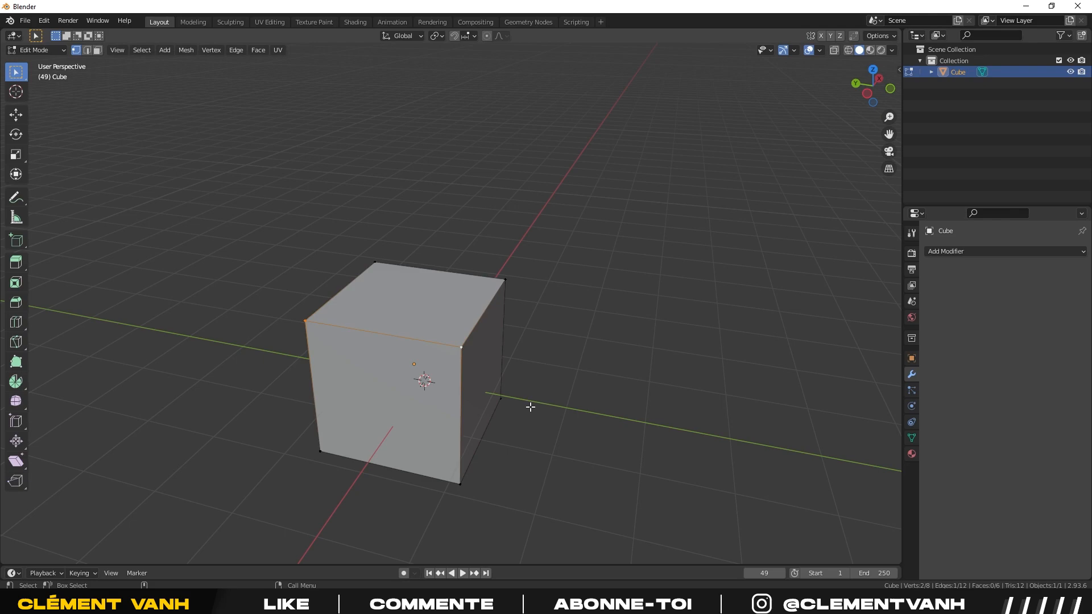
key(g)
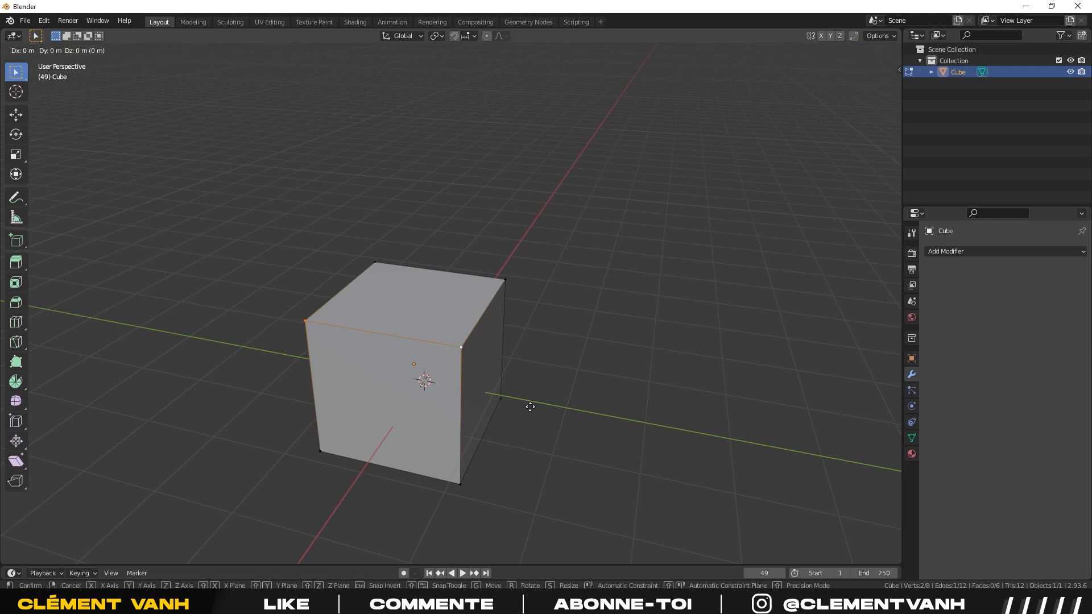
key(z)
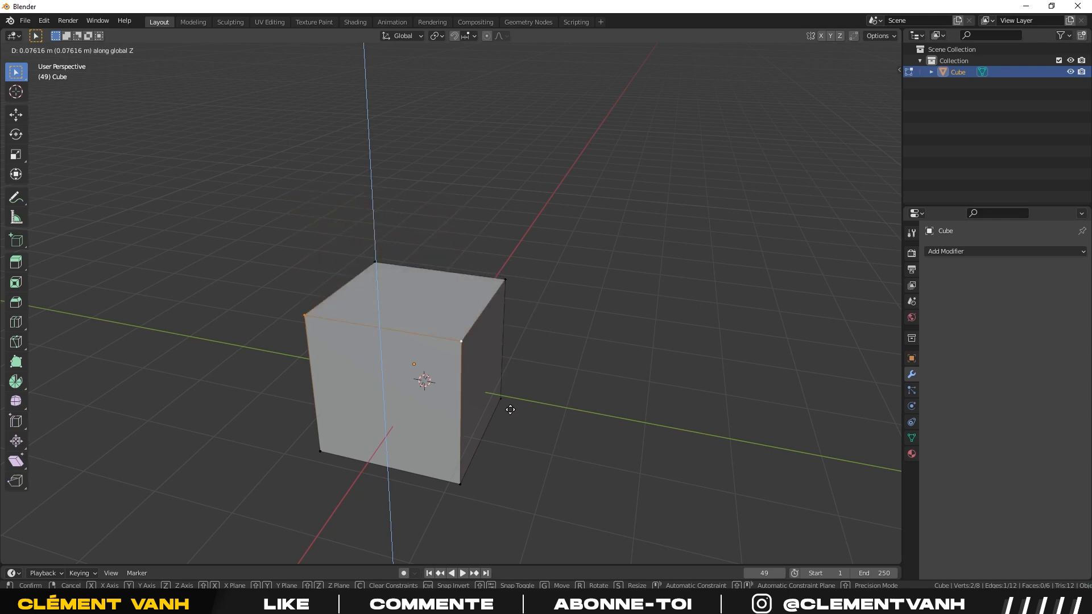
right_click(493, 339)
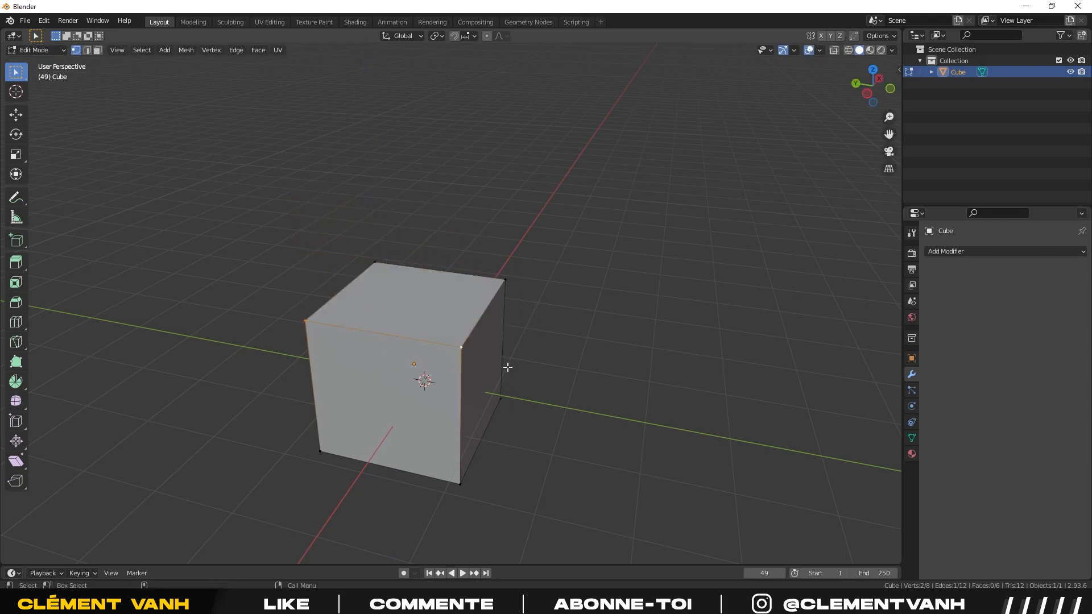
Raise the two selected top vertices along the Z axis and undo the move.
middle_drag(567, 384, 583, 348)
key(g)
key(z)
click(556, 353)
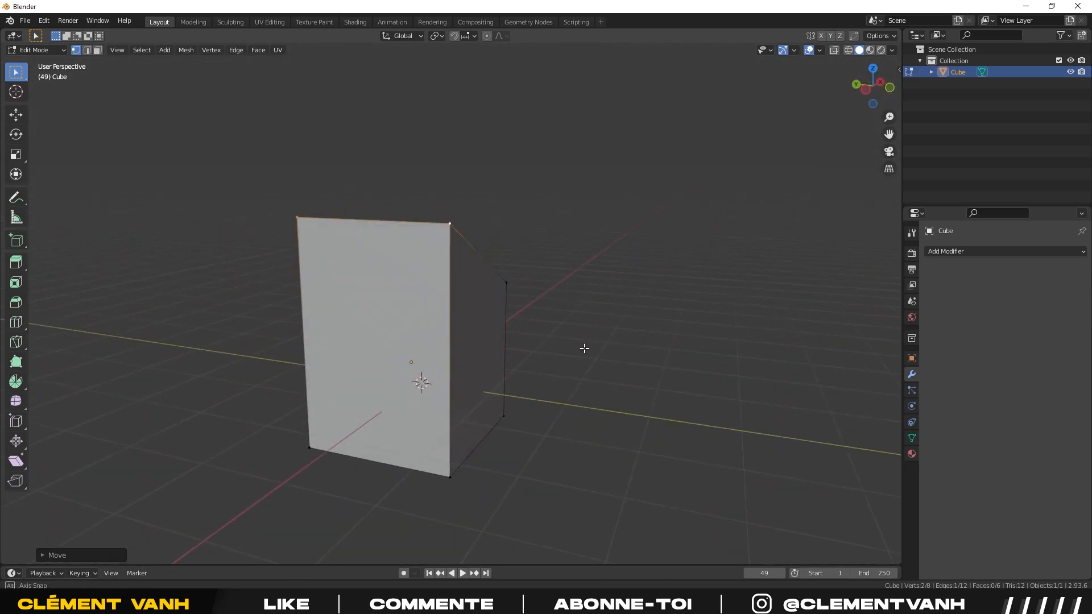
key(ctrl+z)
Select two adjacent top corner vertices again, scale them closer together, and undo the scaling.
click(456, 319)
middle_drag(456, 320, 585, 385)
shift+click(421, 358)
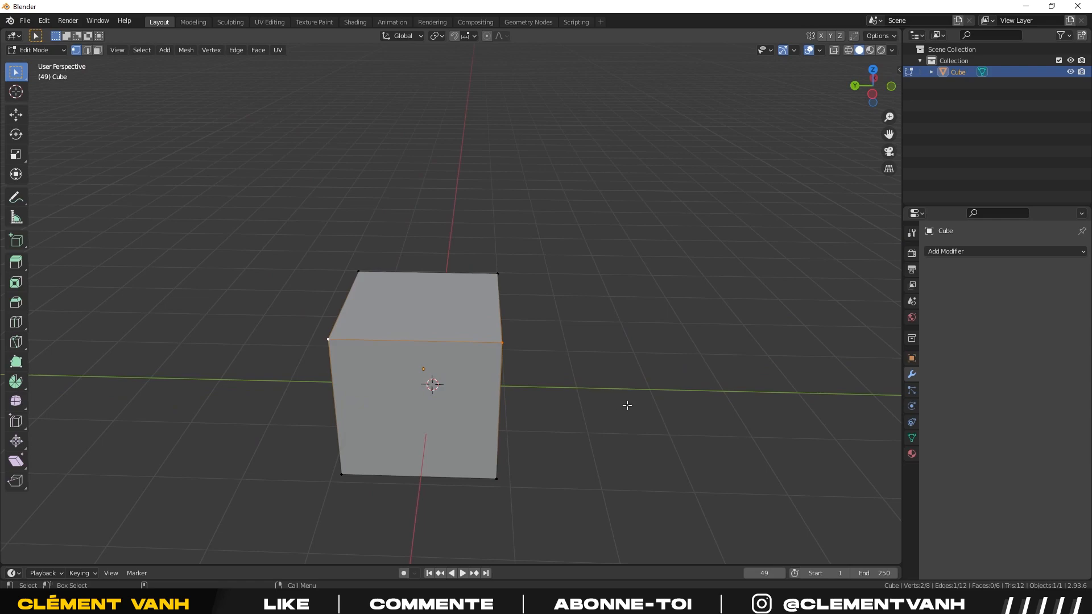
key(s)
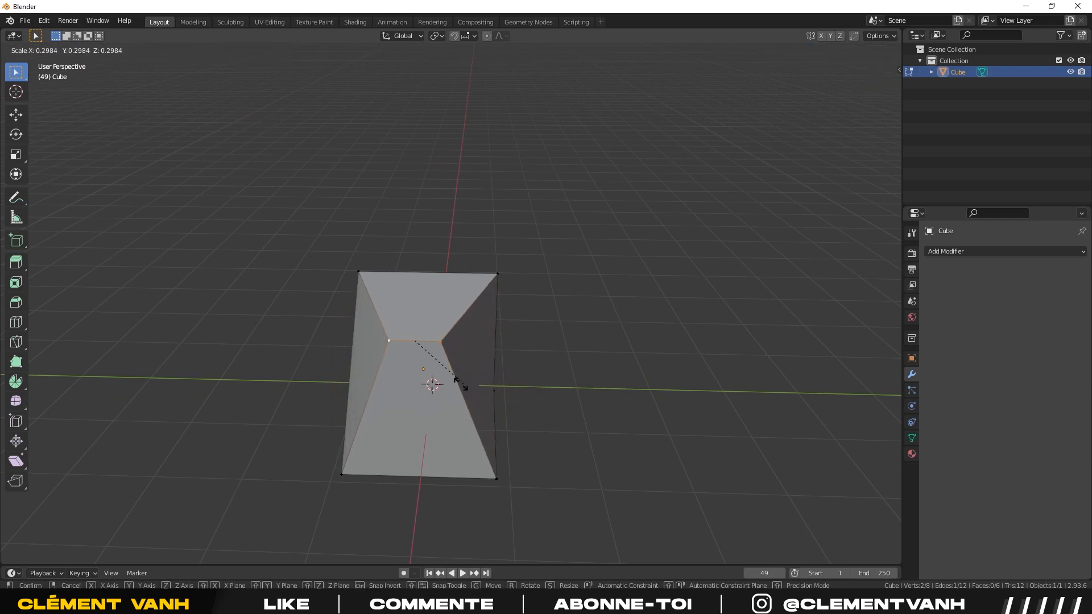
click(447, 384)
middle_drag(565, 393, 549, 456)
key(ctrl+z)
Clear the vertex selection, switch to edge select mode, and select two adjacent top edges of the cube.
click(636, 444)
middle_drag(402, 421, 479, 430)
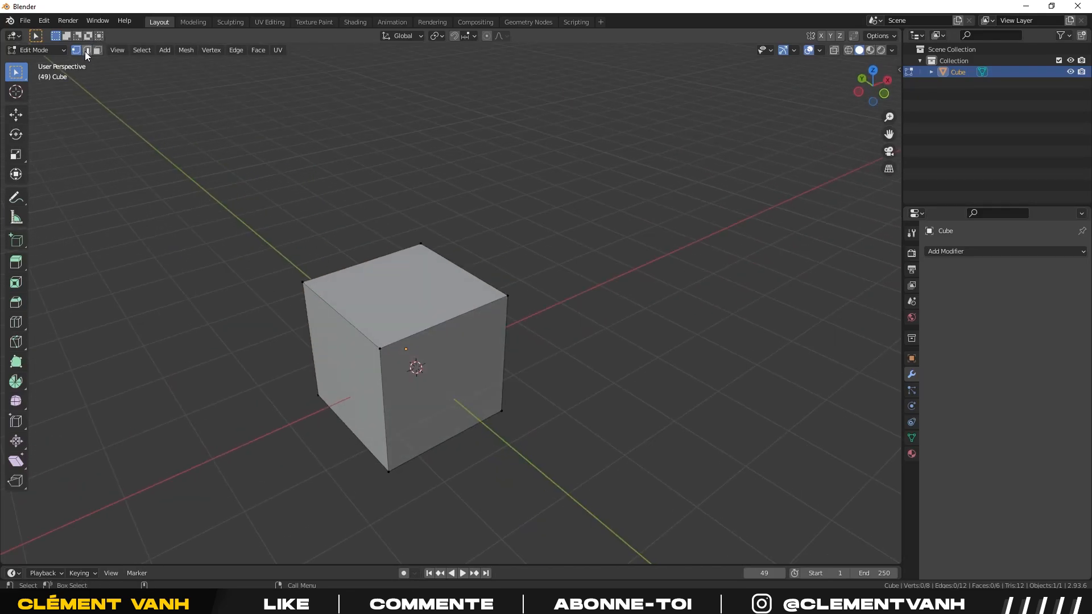
click(429, 324)
shift+click(337, 319)
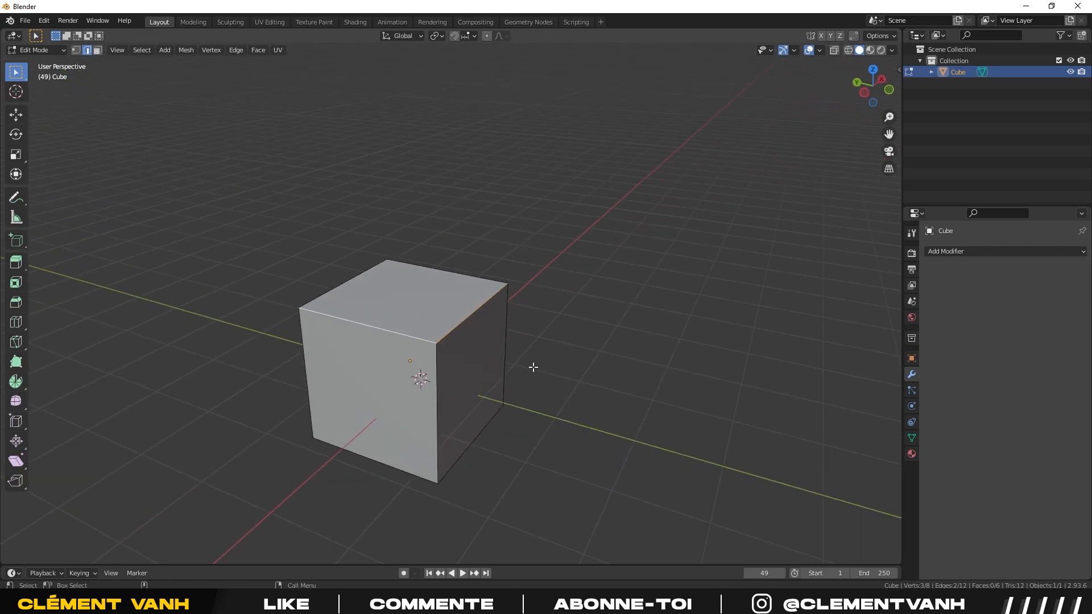
Try moving the selected top edges and rotating a single top edge of the cube, cancelling each transform.
key(g)
right_click(524, 363)
key(g)
right_click(571, 346)
key(g)
right_click(714, 336)
key(r)
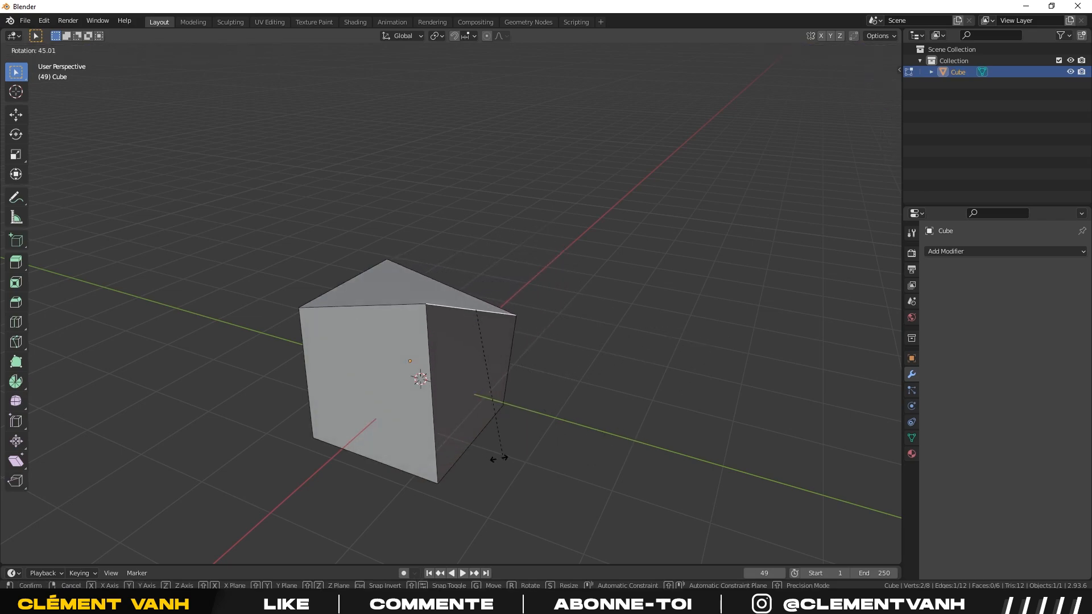
right_click(641, 386)
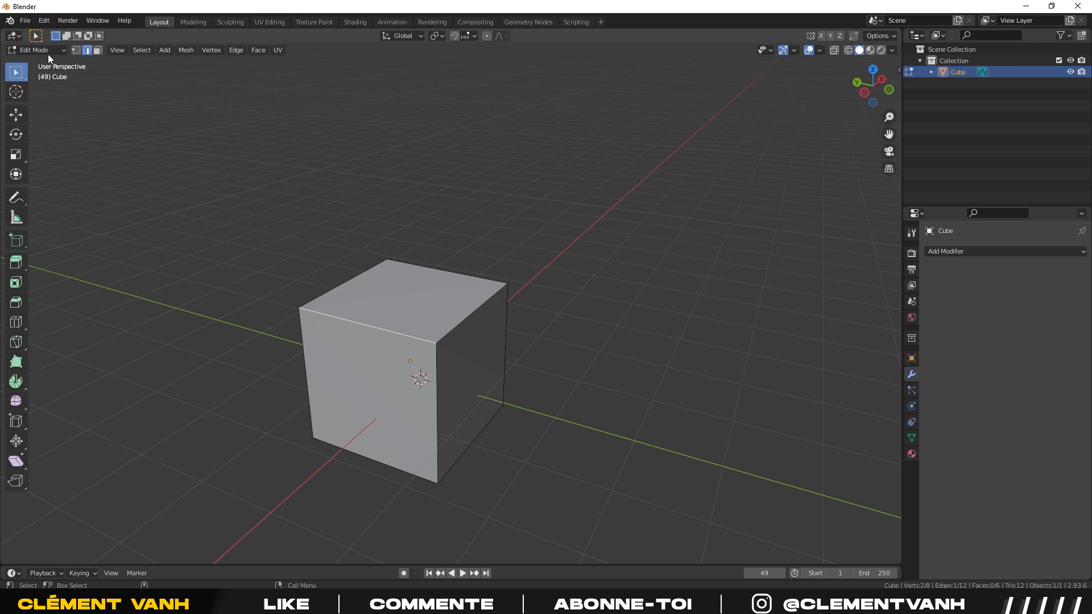
In vertex select mode, try scaling, rotating and moving a single top corner vertex, cancelling each transform.
key(s)
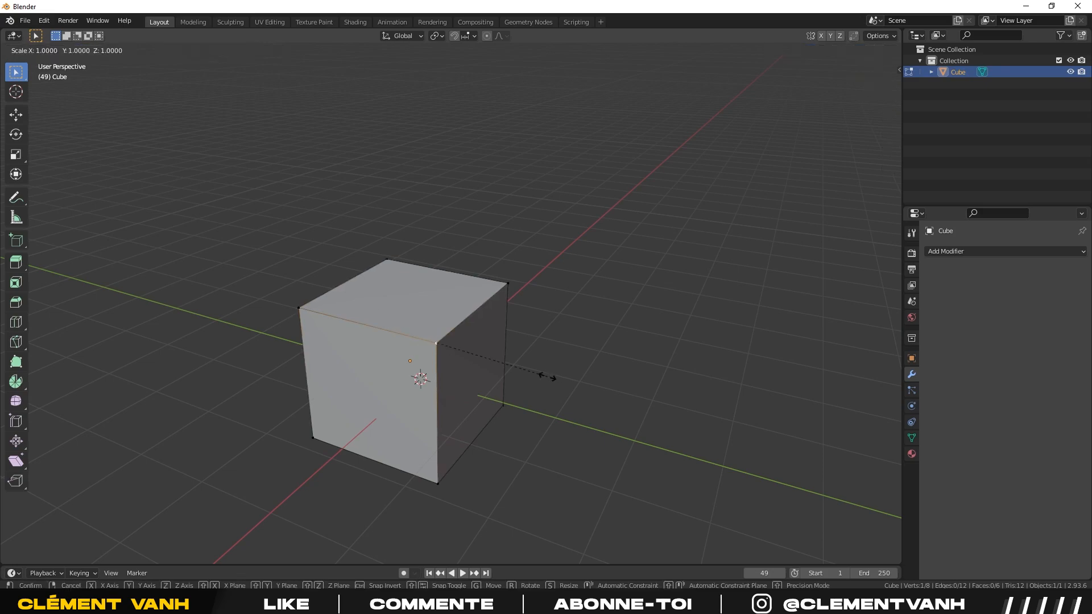
right_click(633, 384)
key(r)
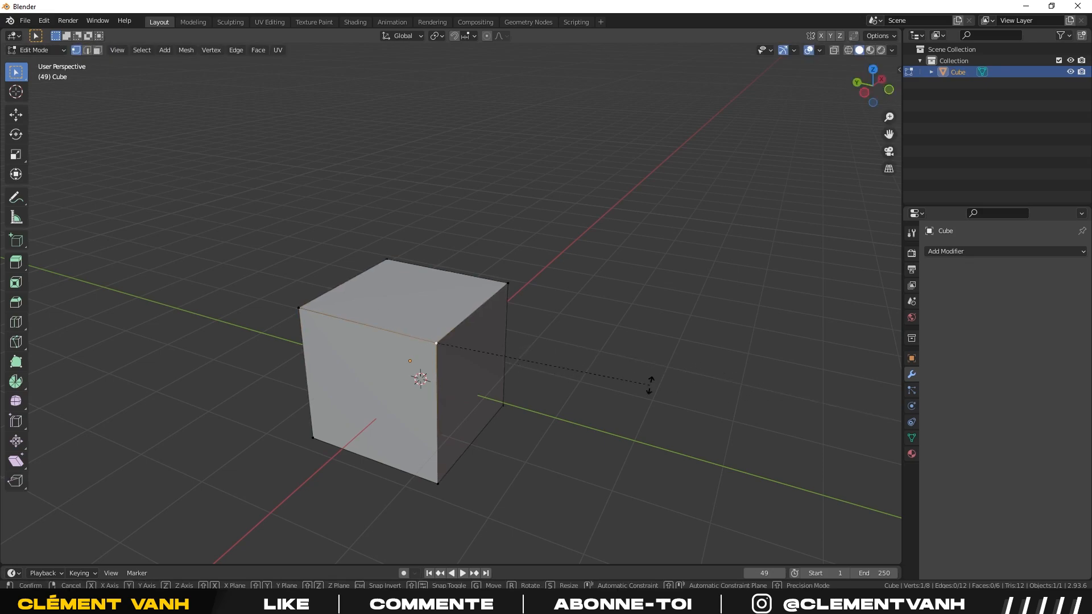
right_click(683, 342)
key(g)
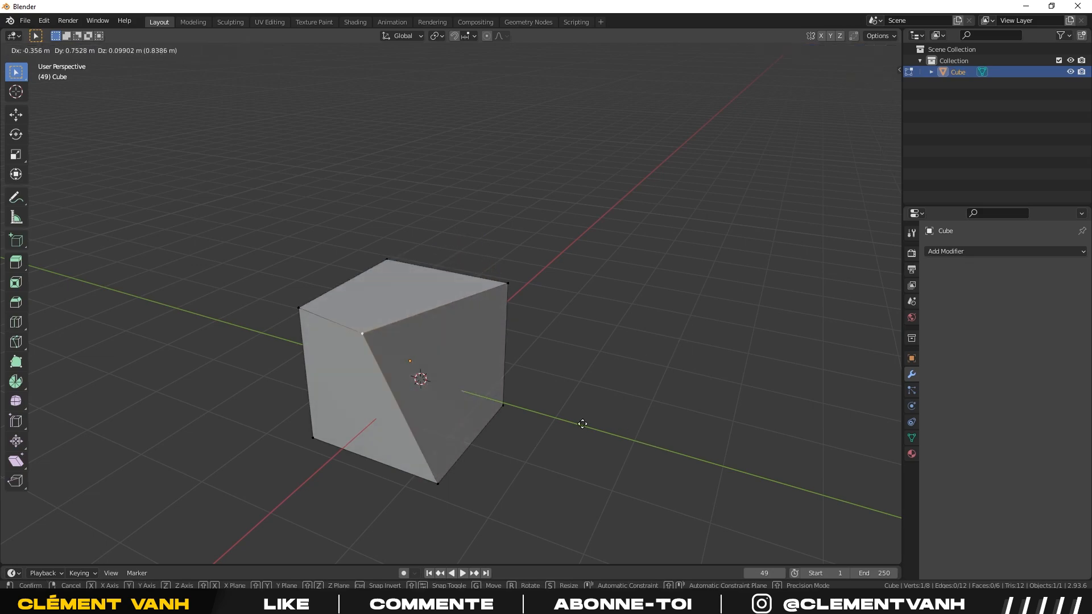
right_click(662, 401)
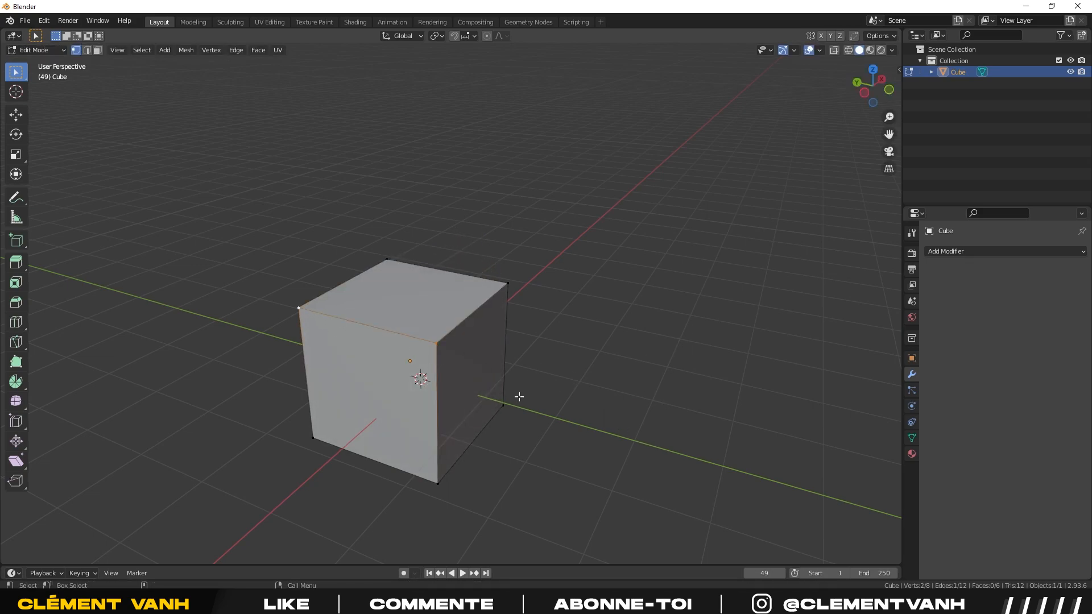
Select two adjacent top corner vertices and try scaling and rotating them, cancelling each transform.
key(s)
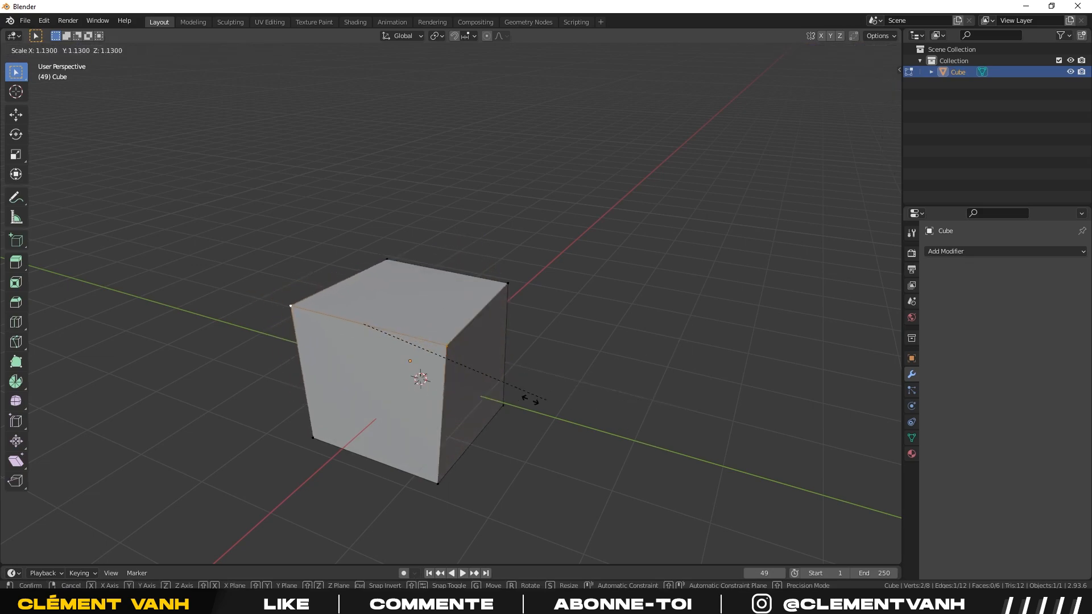
right_click(652, 413)
key(r)
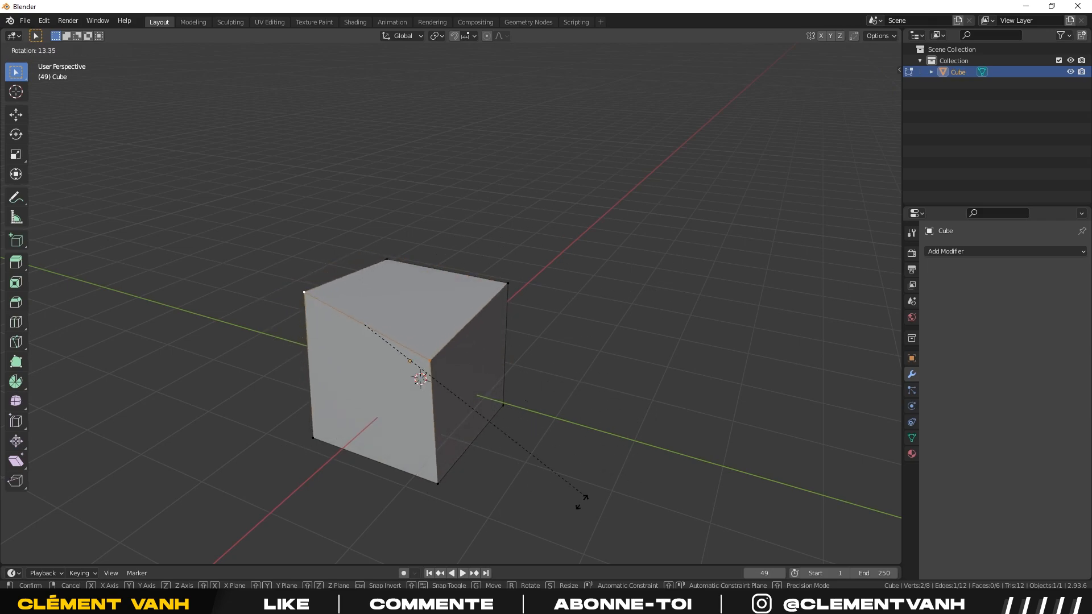
right_click(661, 464)
Switch to face select mode, select the cube's top face, and try moving it along the Z axis.
middle_drag(562, 369, 462, 322)
click(100, 52)
click(431, 296)
middle_drag(401, 358, 431, 365)
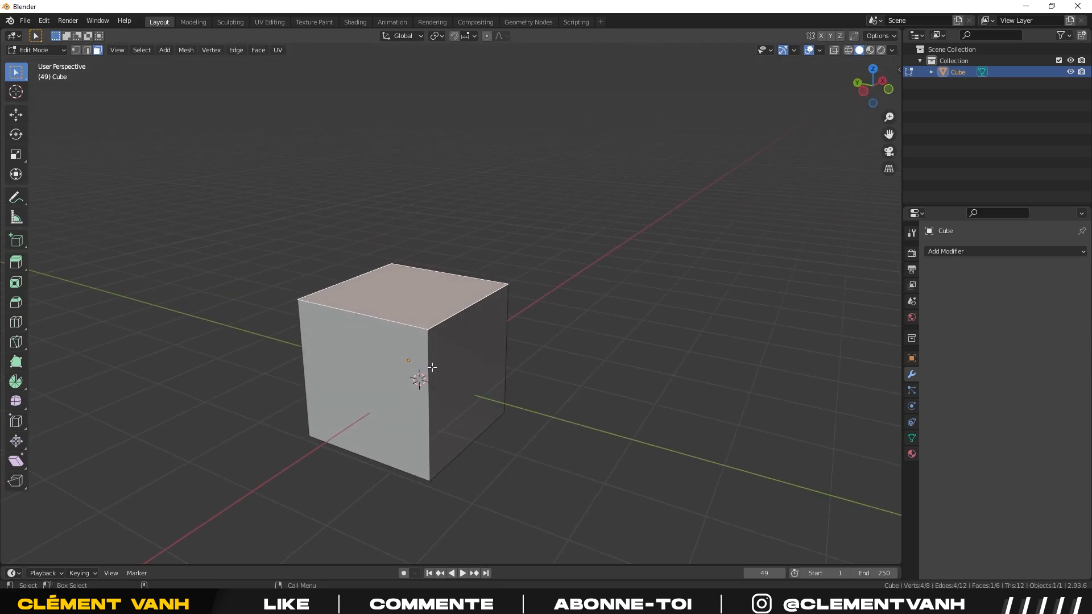
key(g)
key(z)
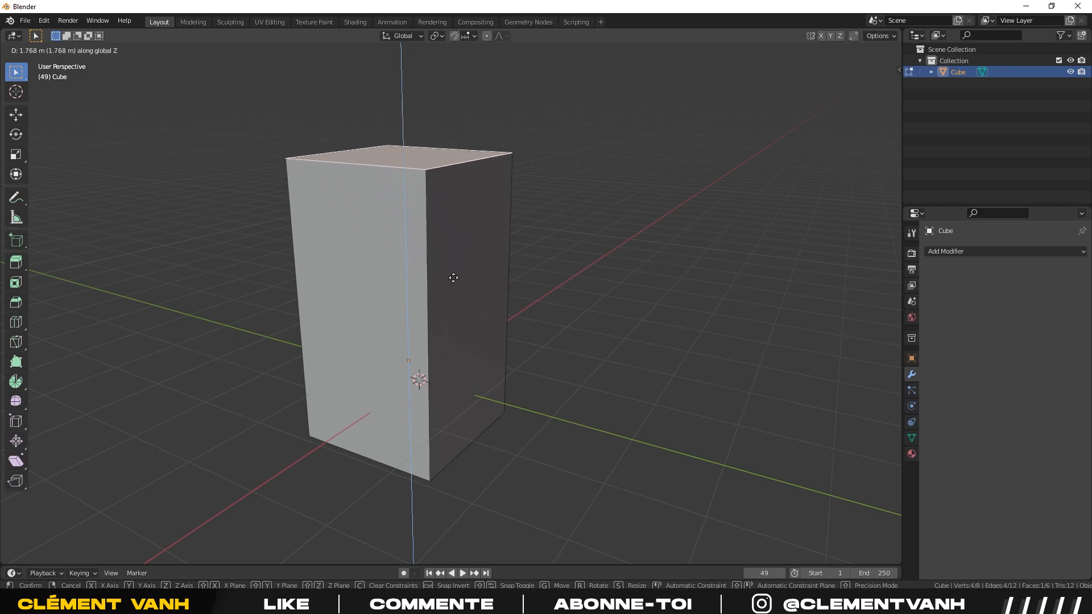
right_click(461, 290)
Select a side face of the cube and try moving it along the X and Y axes, cancelling the move.
click(494, 398)
middle_drag(524, 398, 500, 434)
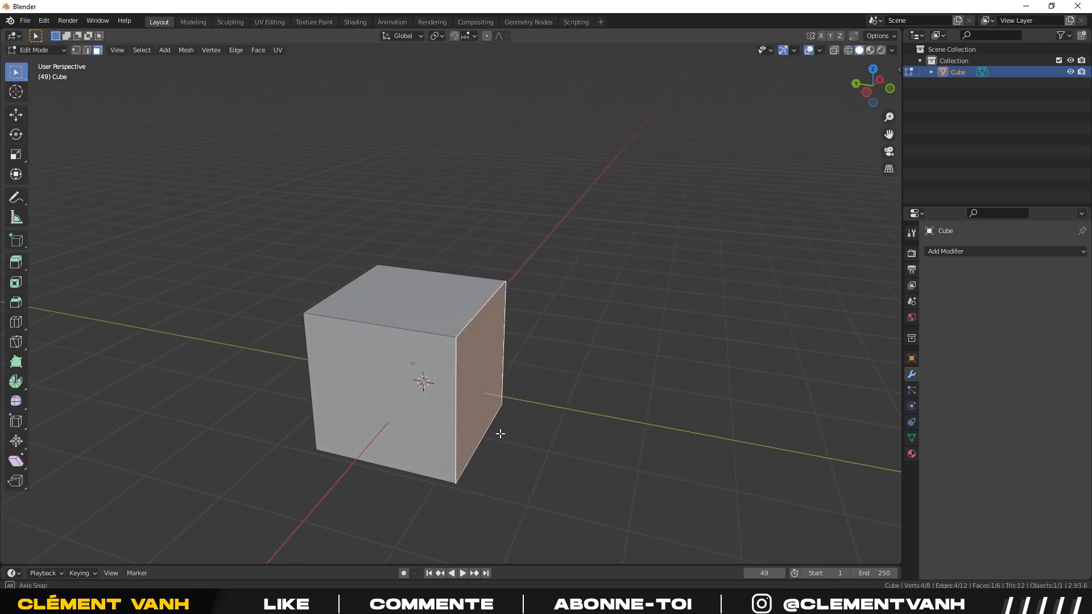
key(g)
key(x)
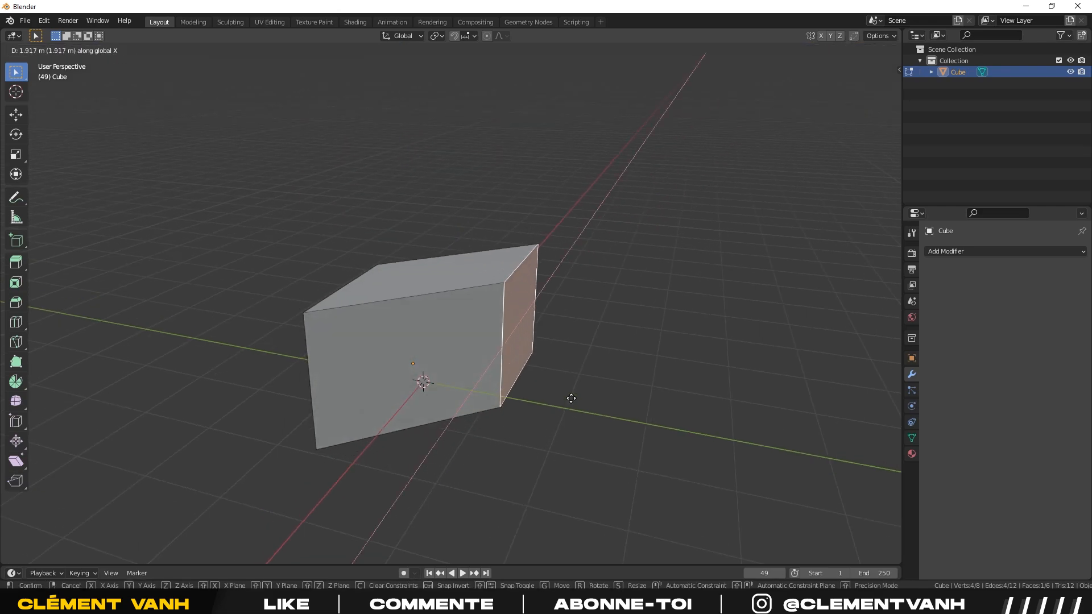
key(y)
right_click(551, 456)
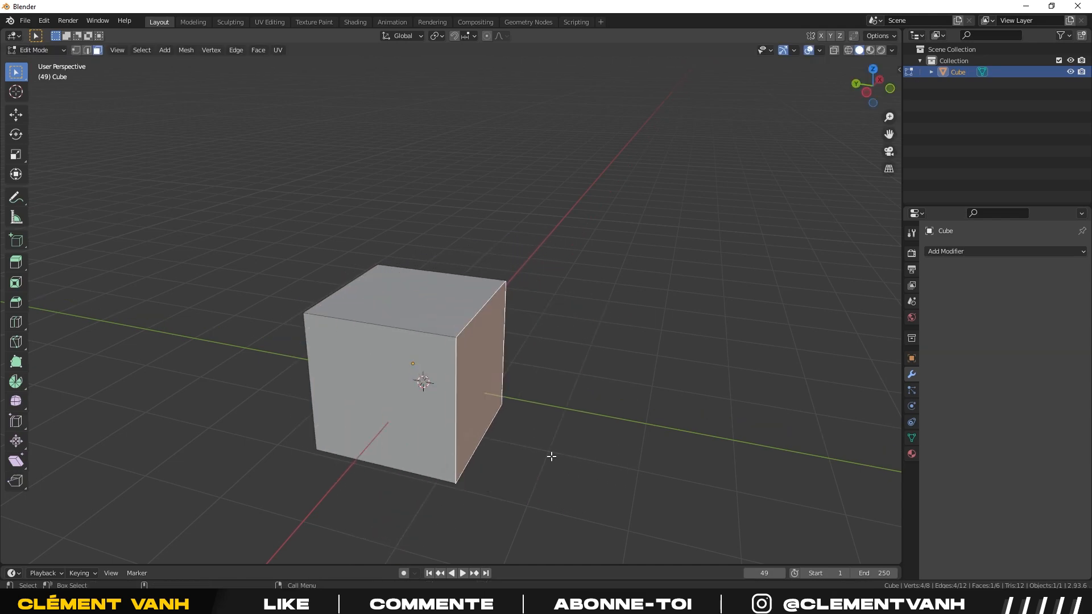
Clear the face selection, and start and cancel the Loop Cut command on the cube.
middle_drag(382, 441, 280, 439)
click(551, 459)
middle_drag(392, 458, 428, 438)
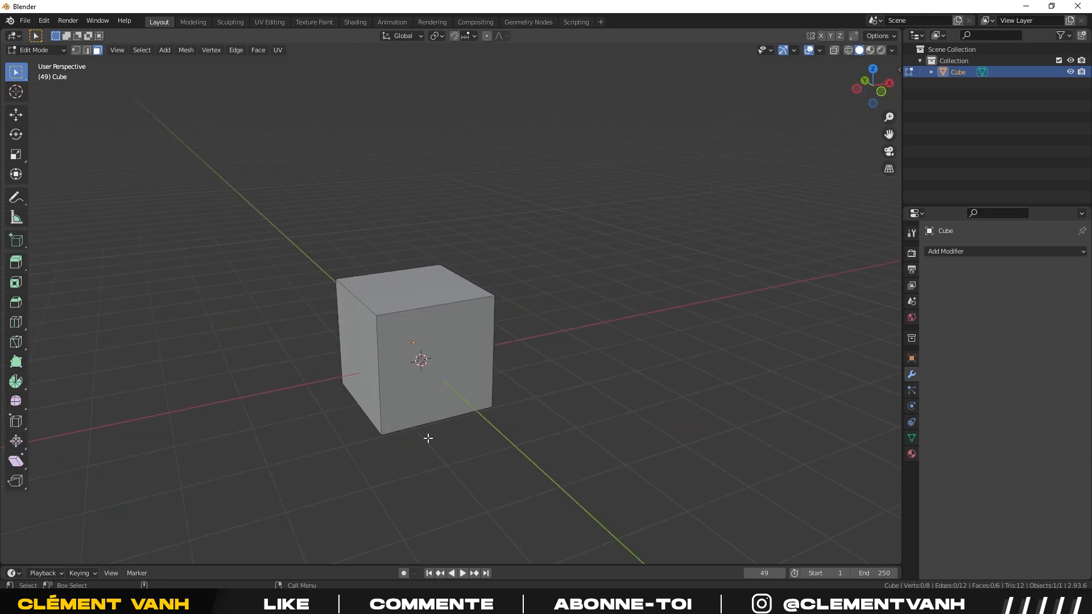
middle_drag(433, 411, 429, 393)
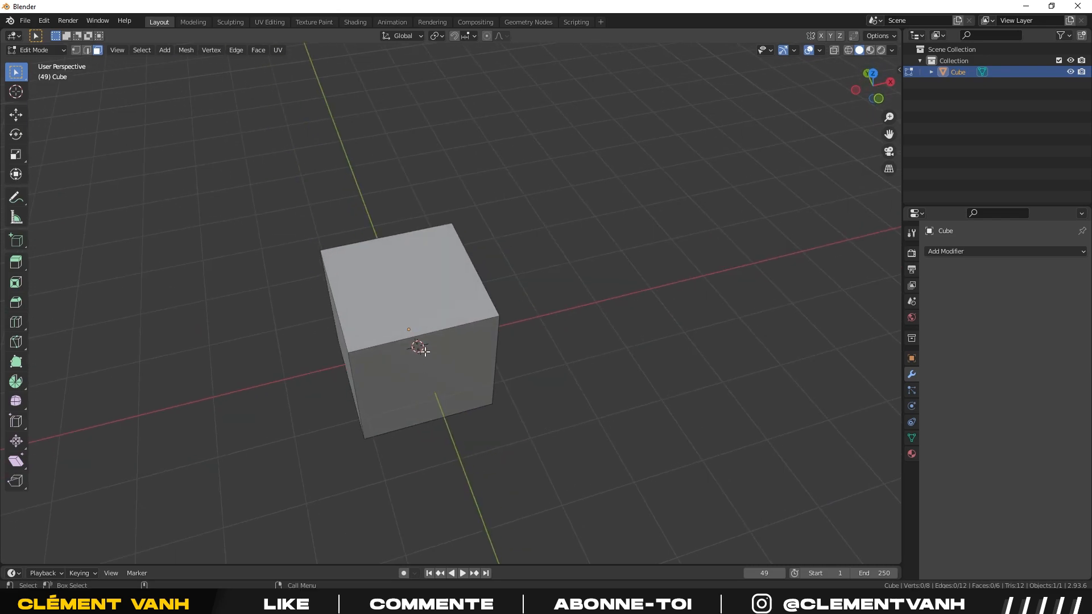
middle_drag(358, 375, 405, 371)
key(ctrl+r)
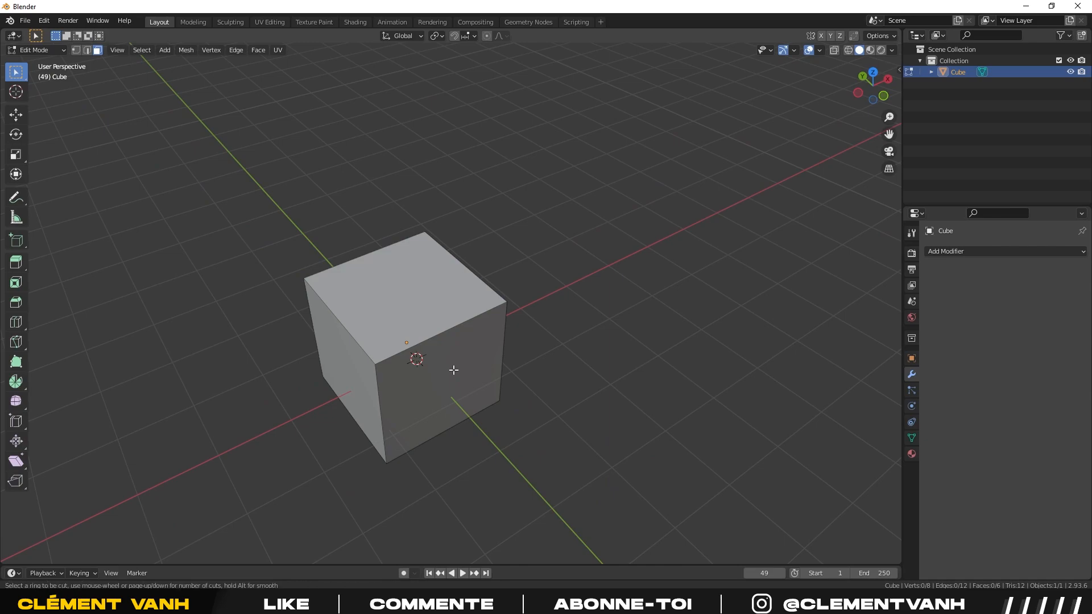
key(Escape)
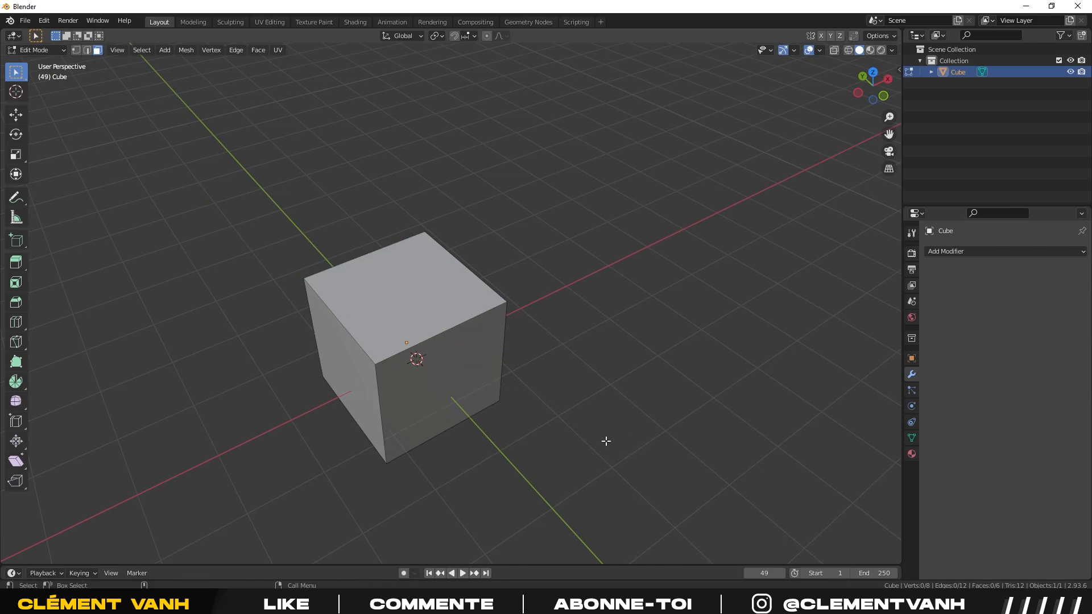
key(ctrl+r)
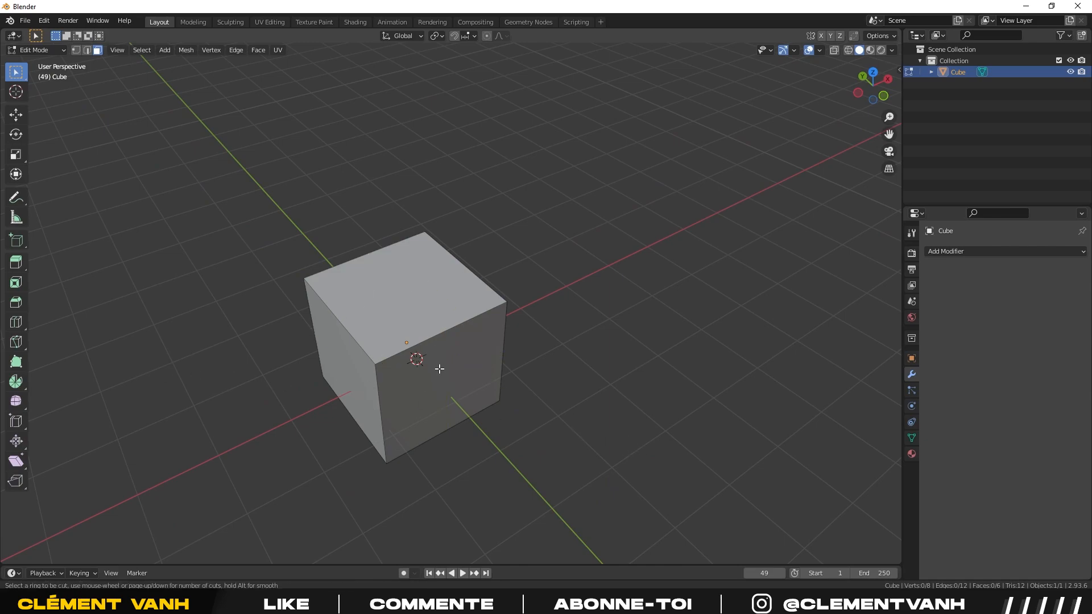
key(Escape)
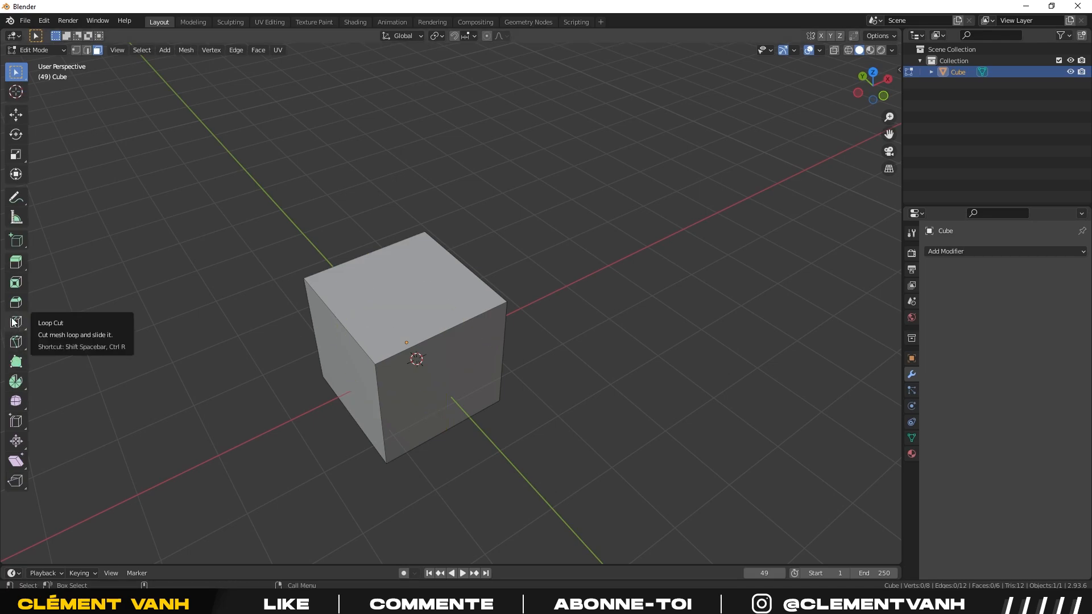
Add a single centred loop cut with the Loop Cut tool, undo it, and return to the Select Box tool.
click(15, 322)
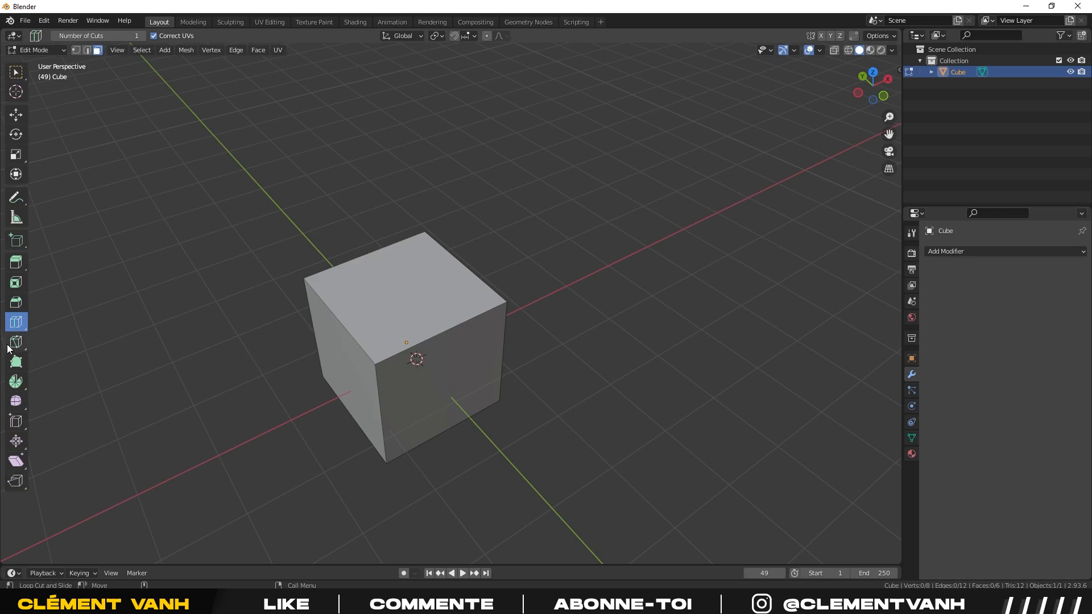
middle_drag(365, 290, 388, 341)
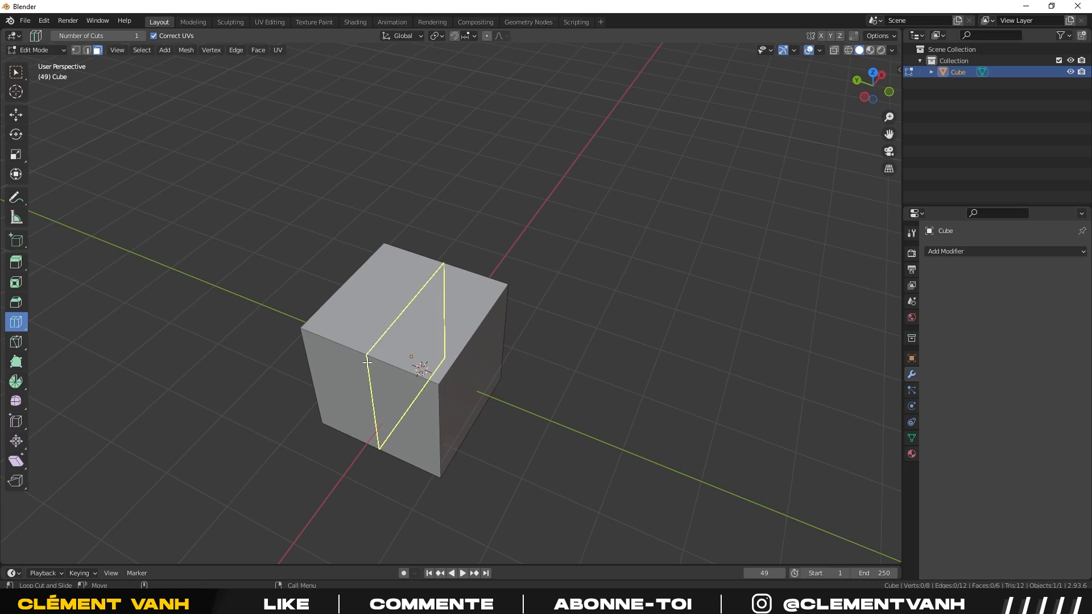
click(366, 363)
right_click(668, 335)
key(Escape)
key(ctrl+z)
key(w)
key(ctrl+t)
Add a single loop cut with the direct Loop Cut command, slide it along the cube, and undo it.
key(ctrl+r)
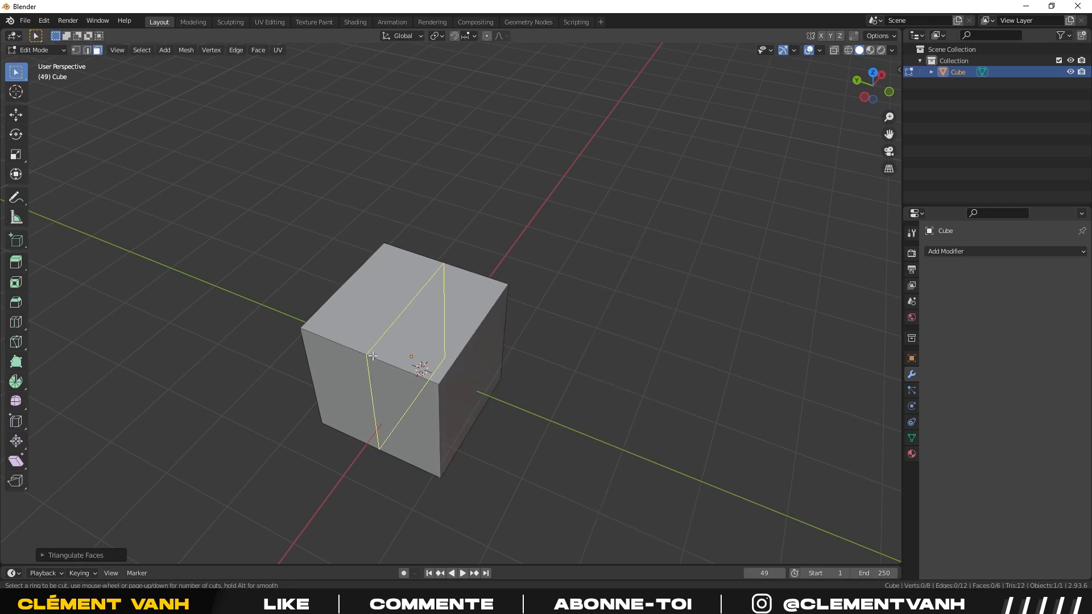
click(373, 356)
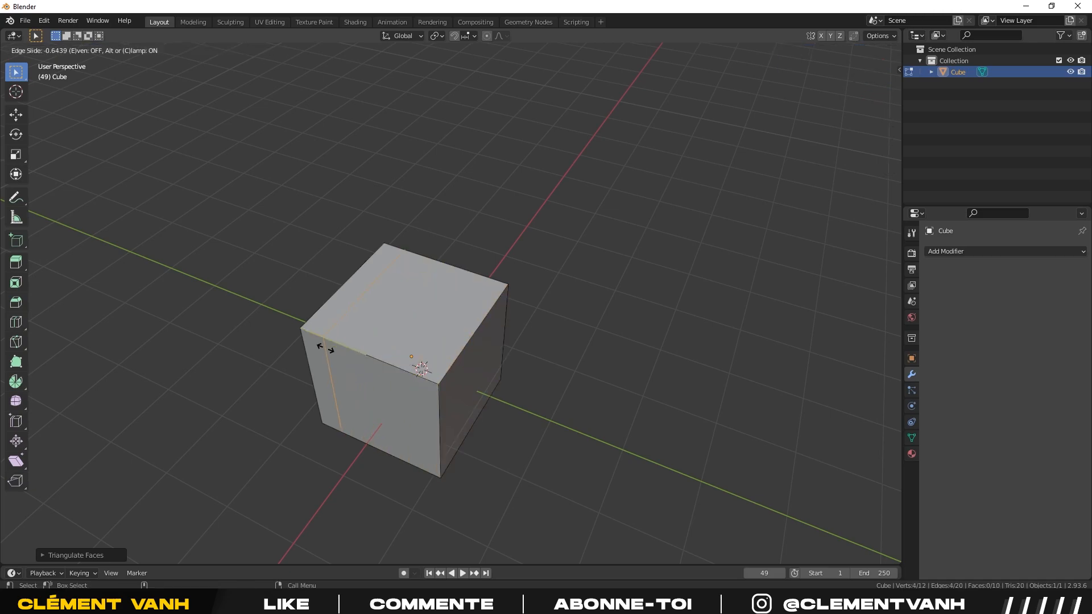
click(377, 373)
middle_drag(359, 373, 444, 444)
key(ctrl+z)
Place another single loop cut, slide it close to one side of the cube, and undo it.
key(ctrl+r)
click(416, 385)
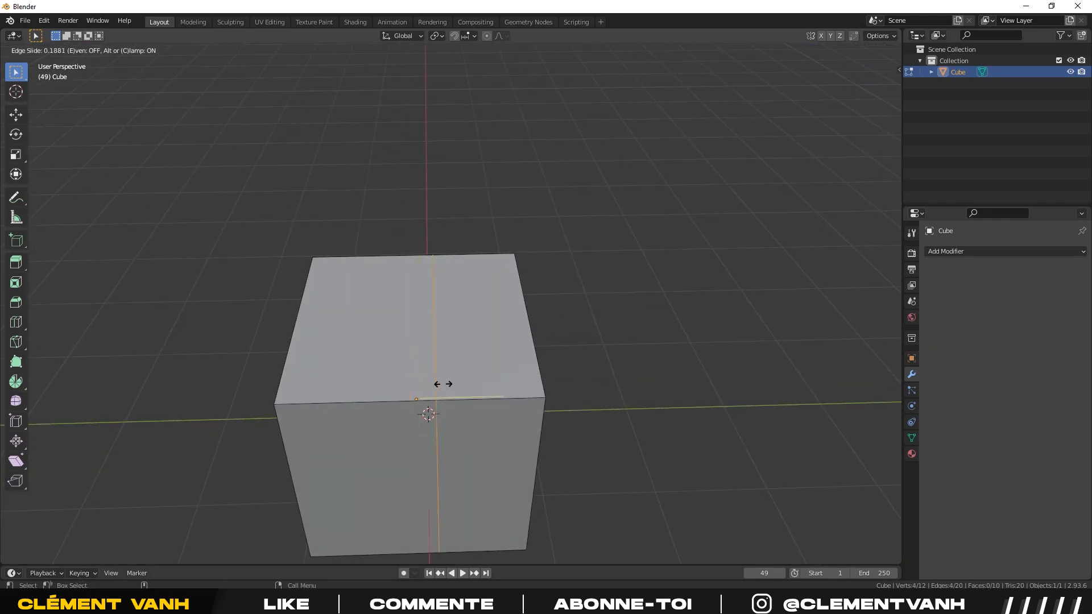
click(317, 378)
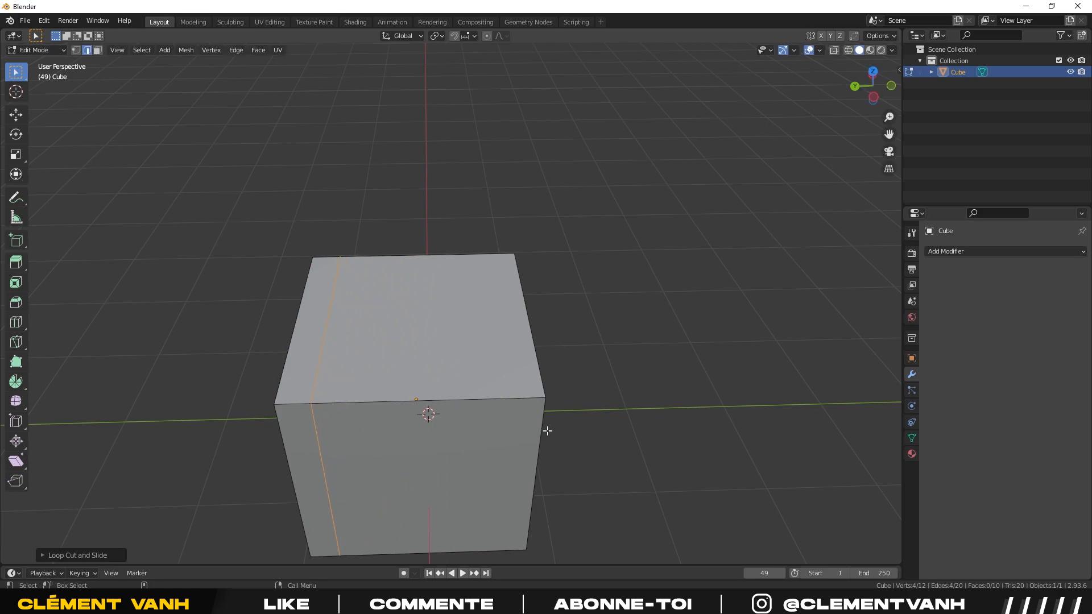
key(ctrl+z)
Add four evenly spaced parallel loop cuts to the cube without sliding them.
key(ctrl+r)
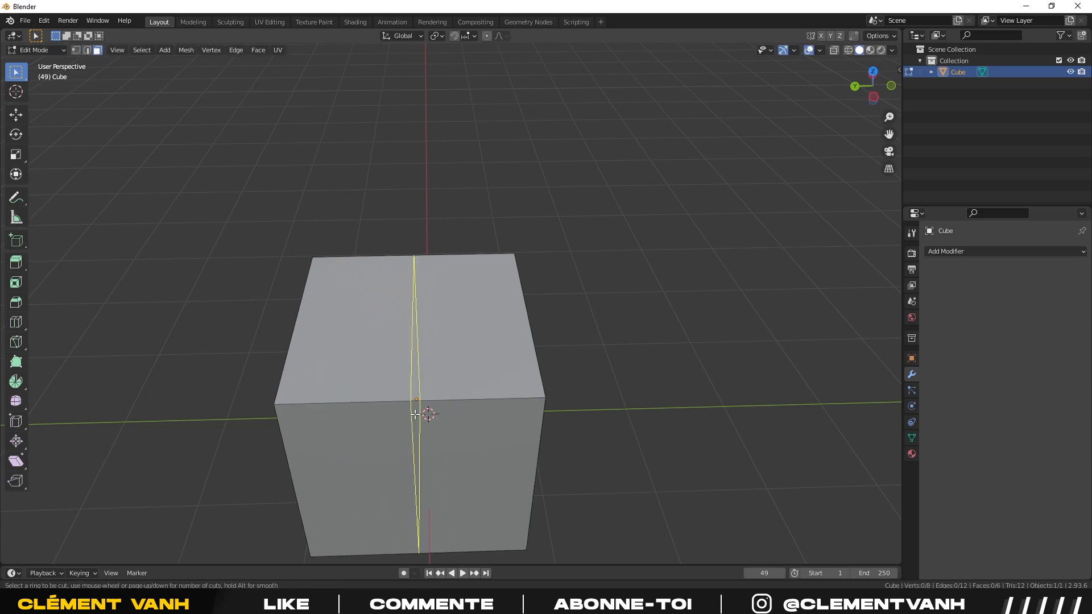
scroll(426, 385, up, 1)
scroll(426, 385, down, 1)
scroll(425, 385, up, 3)
click(425, 385)
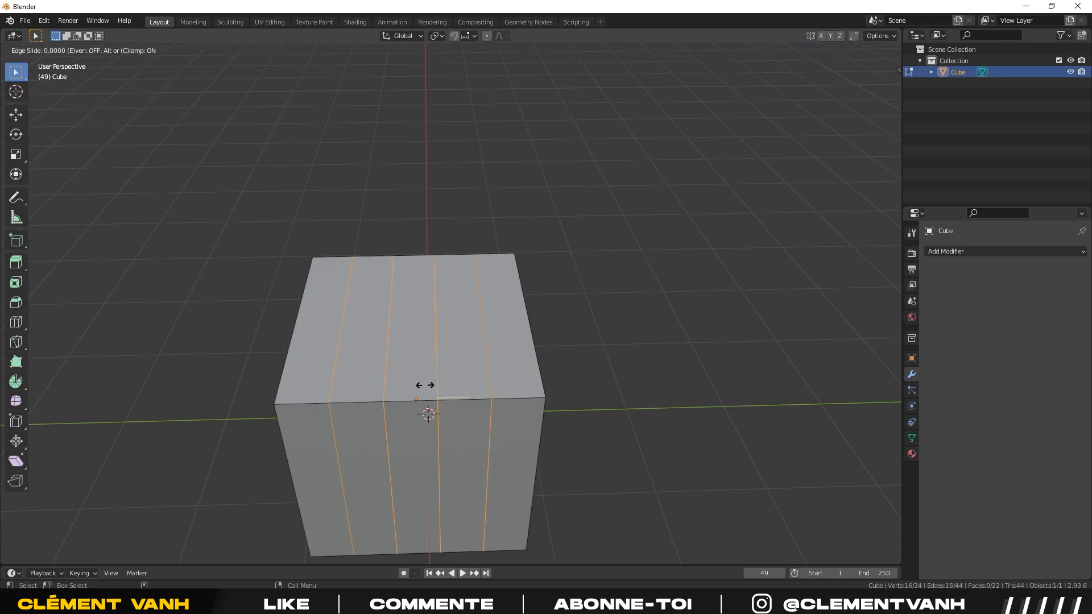
right_click(649, 364)
Clear the selection, switch to vertex select mode, and move a top corner vertex of the subdivided cube freely.
middle_drag(650, 363, 147, 160)
click(576, 441)
click(75, 52)
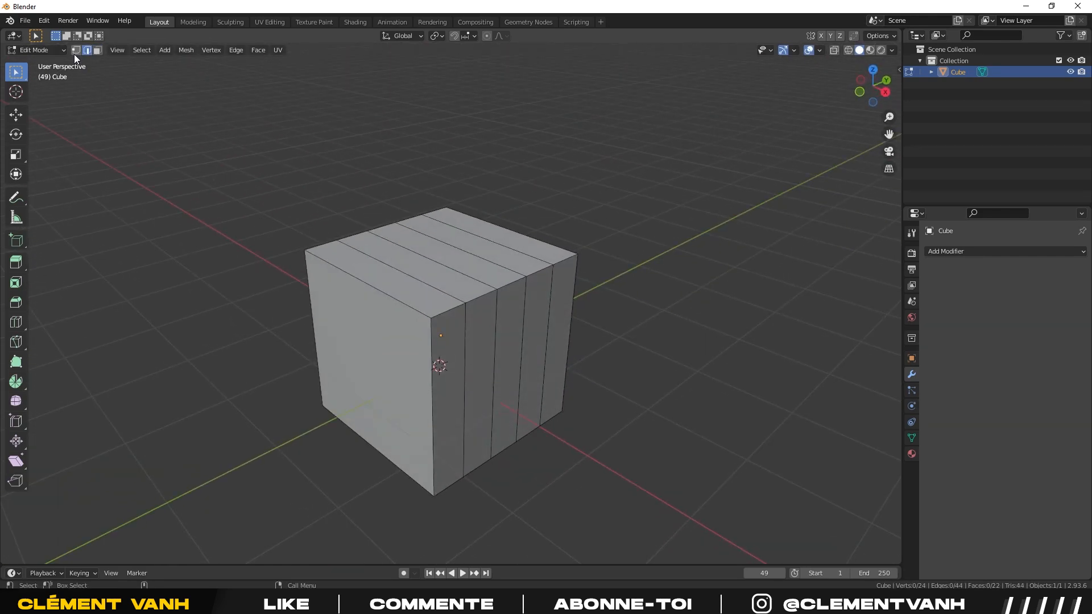
middle_drag(433, 349, 390, 351)
click(415, 330)
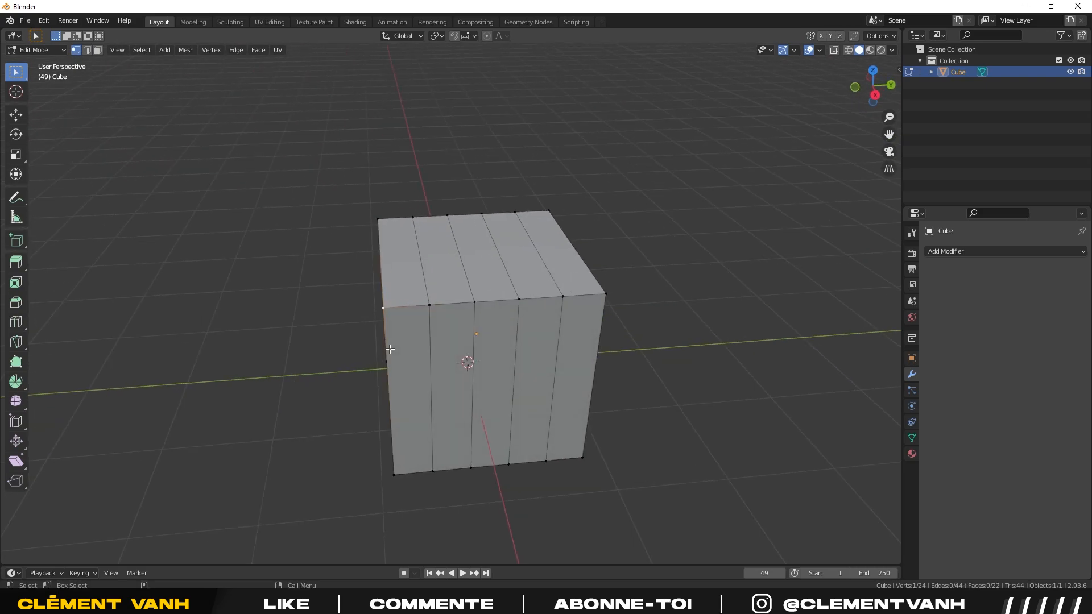
key(g)
click(289, 310)
Move two neighbouring loop-cut vertices on the same top edge freely to deform the mesh.
click(427, 307)
key(g)
click(419, 261)
click(479, 306)
middle_drag(478, 308, 473, 367)
key(g)
click(505, 436)
Move the remaining loop-cut vertices along the top edge freely, pulling the last one well away from the cube.
click(526, 324)
key(g)
middle_drag(526, 324, 436, 371)
click(508, 307)
key(g)
click(482, 373)
click(467, 383)
key(g)
click(301, 469)
middle_drag(310, 463, 475, 427)
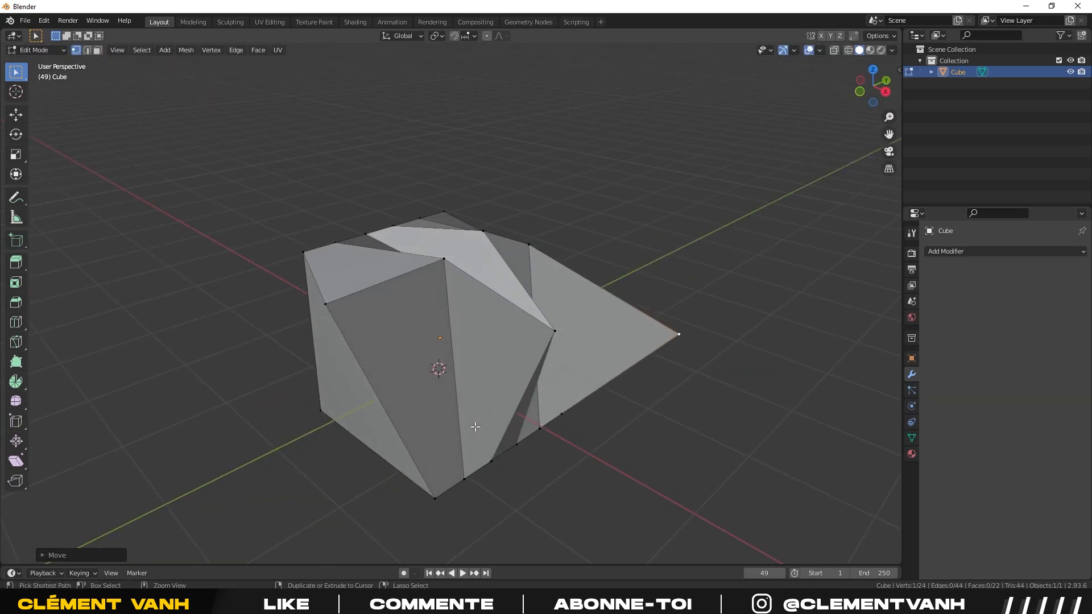
Undo all the vertex moves and the four loop cuts to restore the plain cube.
key(ctrl+z)
key(ctrl+z)
key(ctrl+z)
key(ctrl+z)
key(ctrl+z)
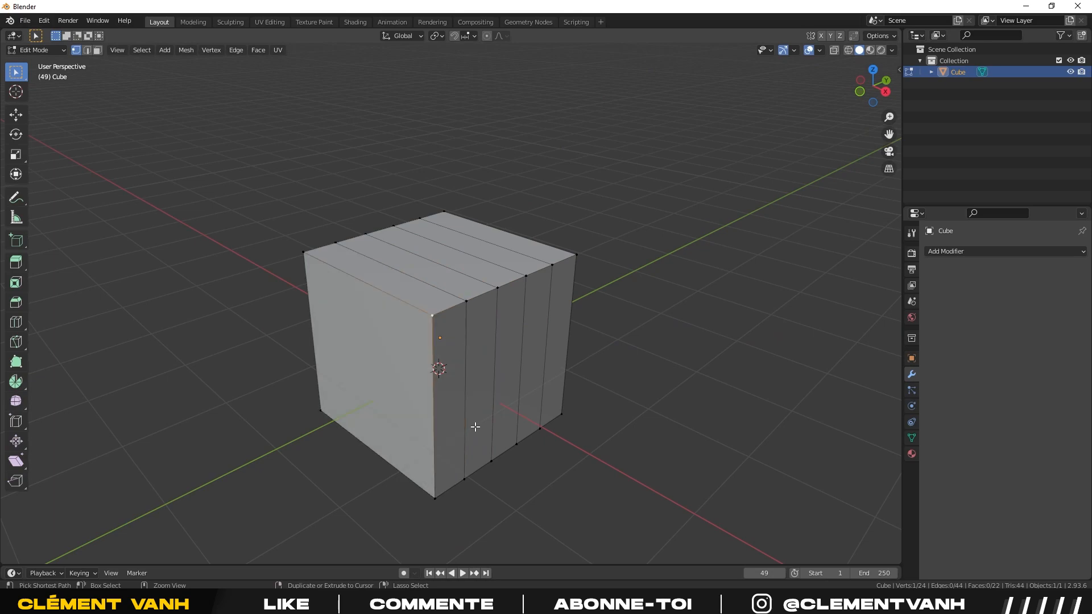
key(ctrl+z)
key(ctrl+z)
In face select mode, select the plain cube's top face and inset it by about 0.33 m.
middle_drag(473, 428, 540, 434)
click(463, 441)
middle_drag(463, 442, 528, 394)
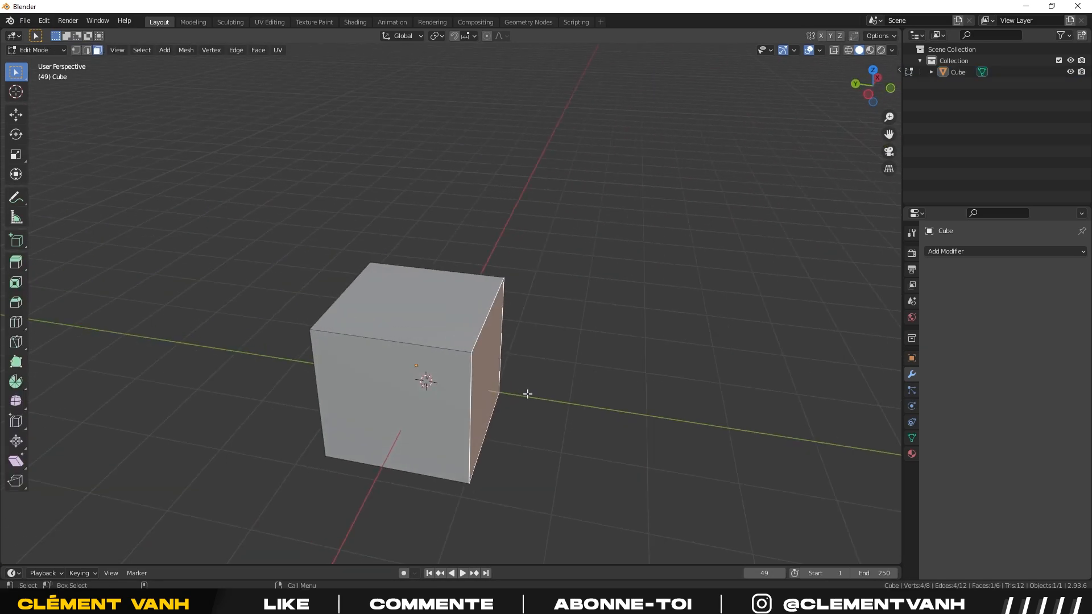
click(453, 317)
middle_drag(524, 356, 444, 357)
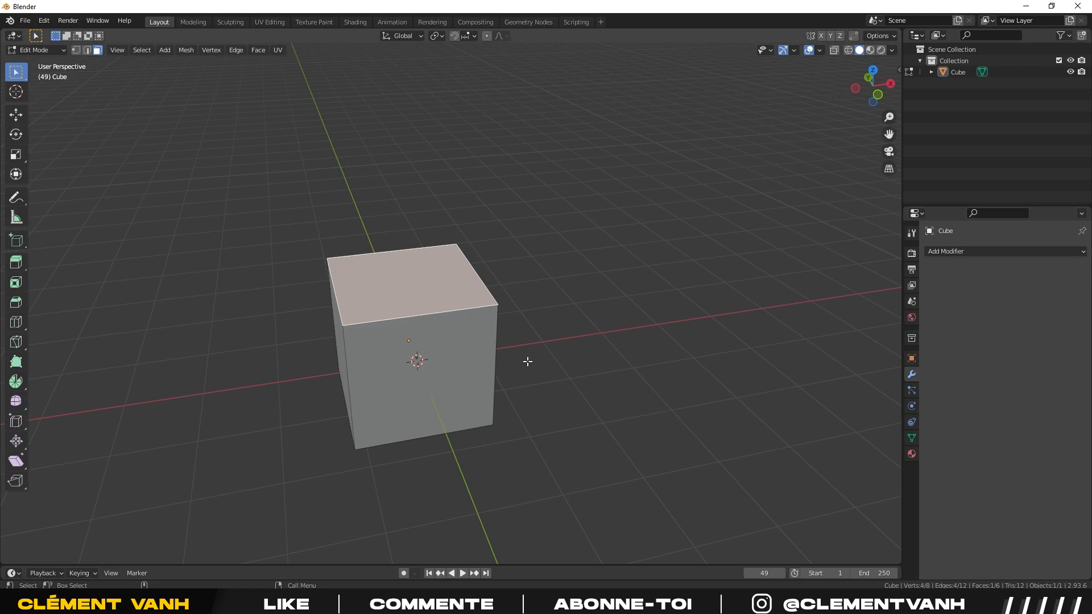
middle_drag(482, 365, 457, 437)
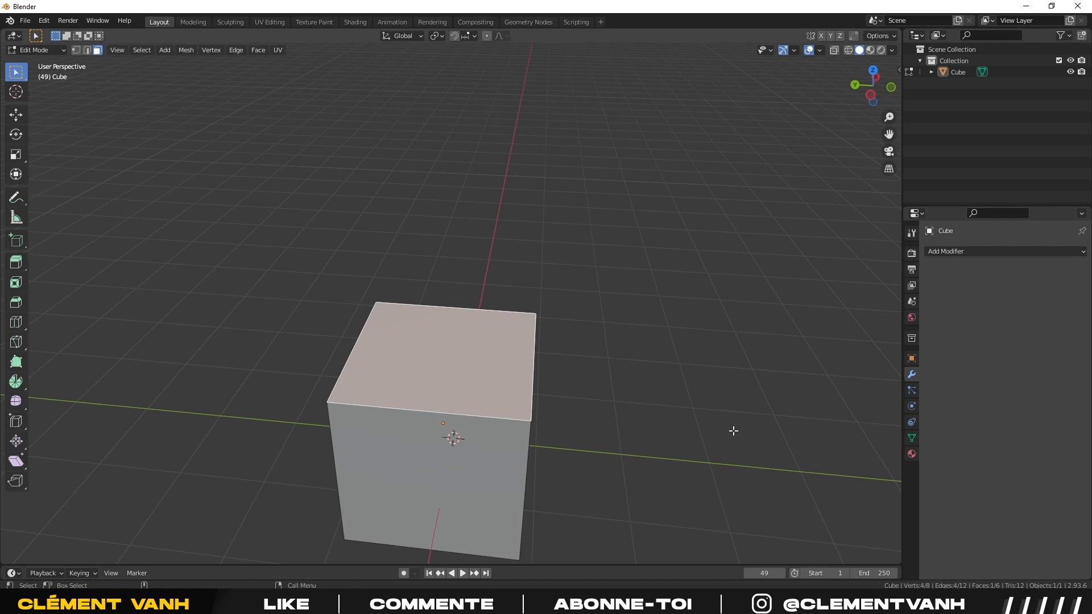
key(i)
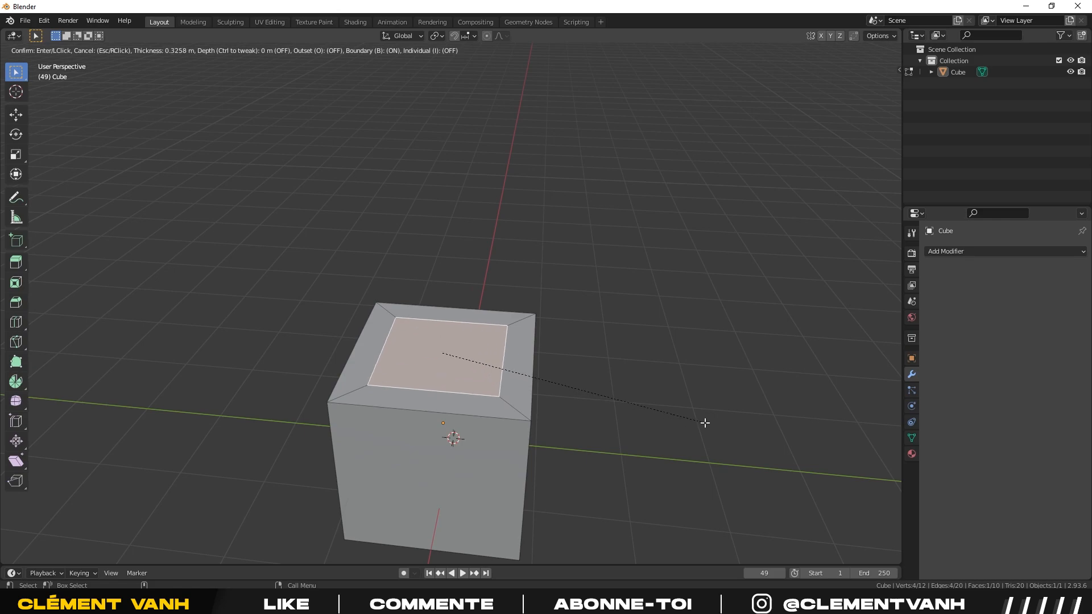
click(705, 424)
click(697, 361)
Inset one side face down to a small central square, and inset the adjacent side face to a narrow border.
middle_drag(621, 376, 492, 398)
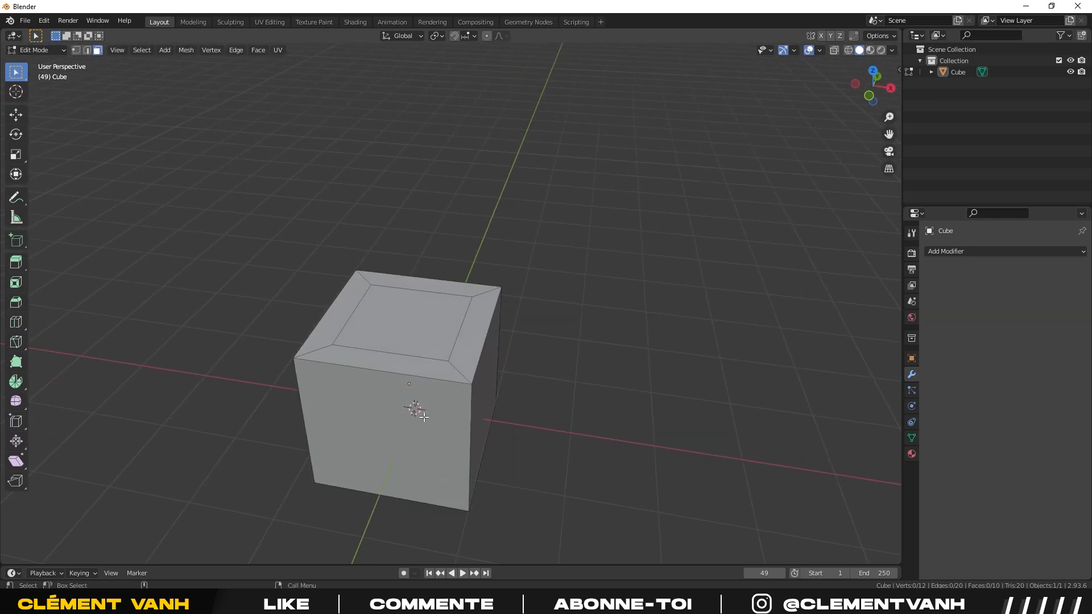
click(431, 396)
key(i)
click(439, 449)
middle_drag(532, 459, 453, 438)
click(528, 444)
key(i)
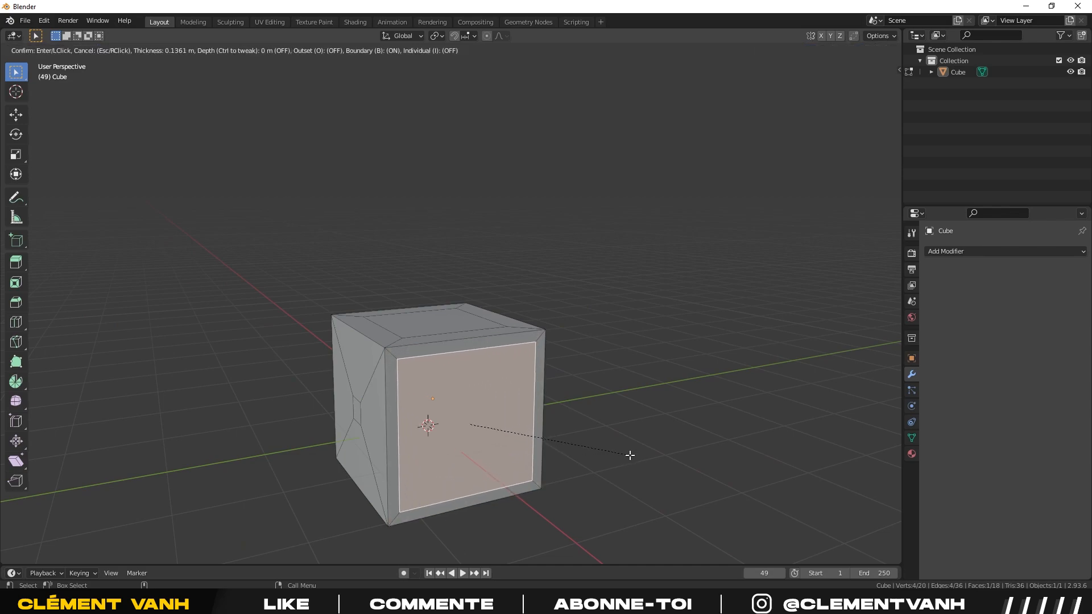
click(639, 459)
click(658, 437)
Move the inset top face down along the global Z axis by about 0.3 m to hollow the cube.
middle_drag(660, 435, 546, 467)
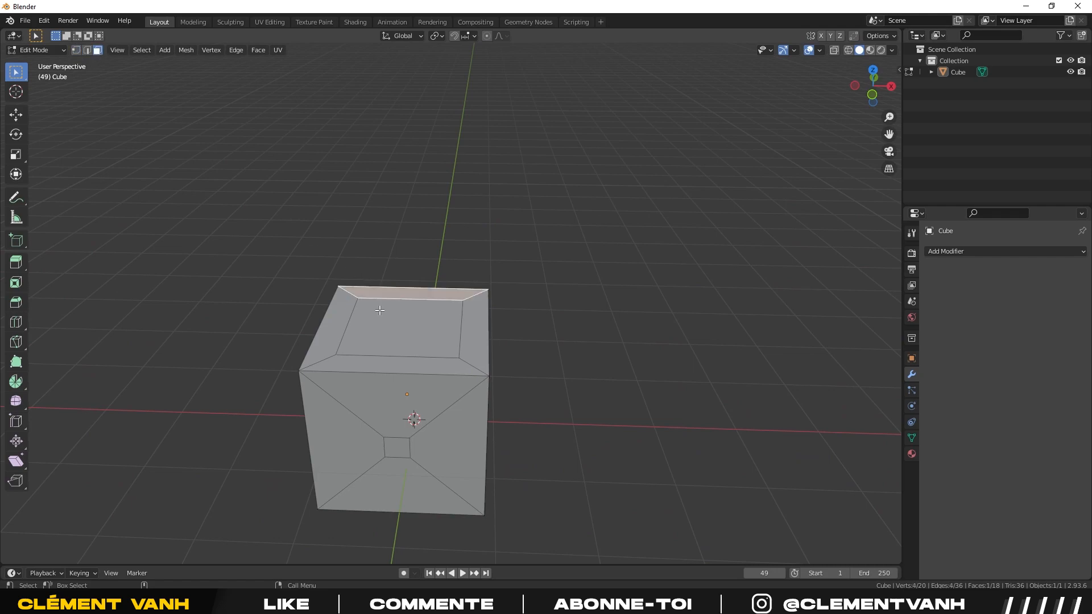
click(395, 337)
key(g)
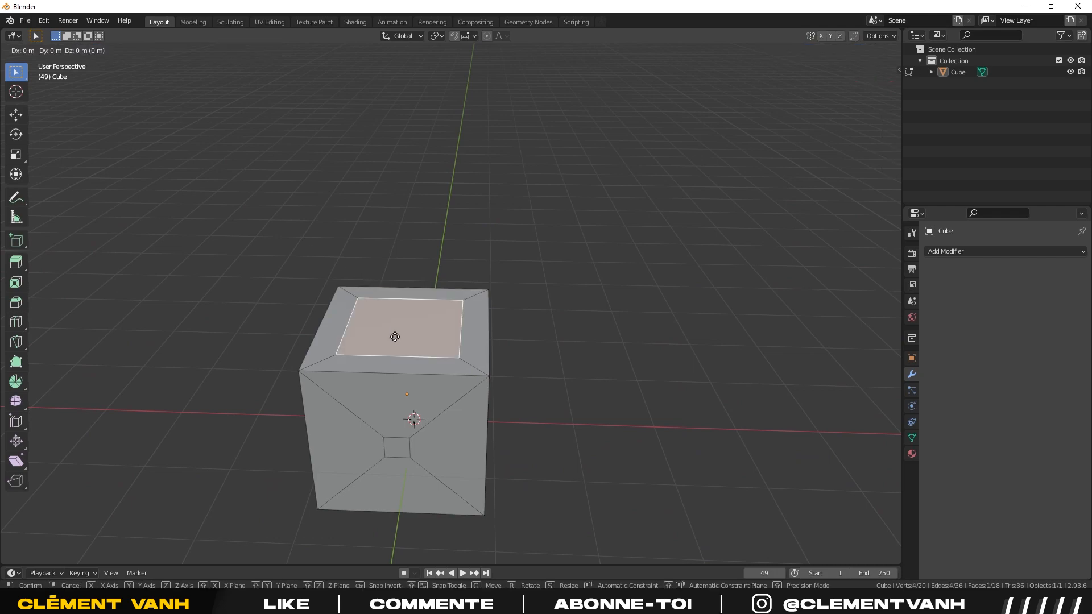
key(z)
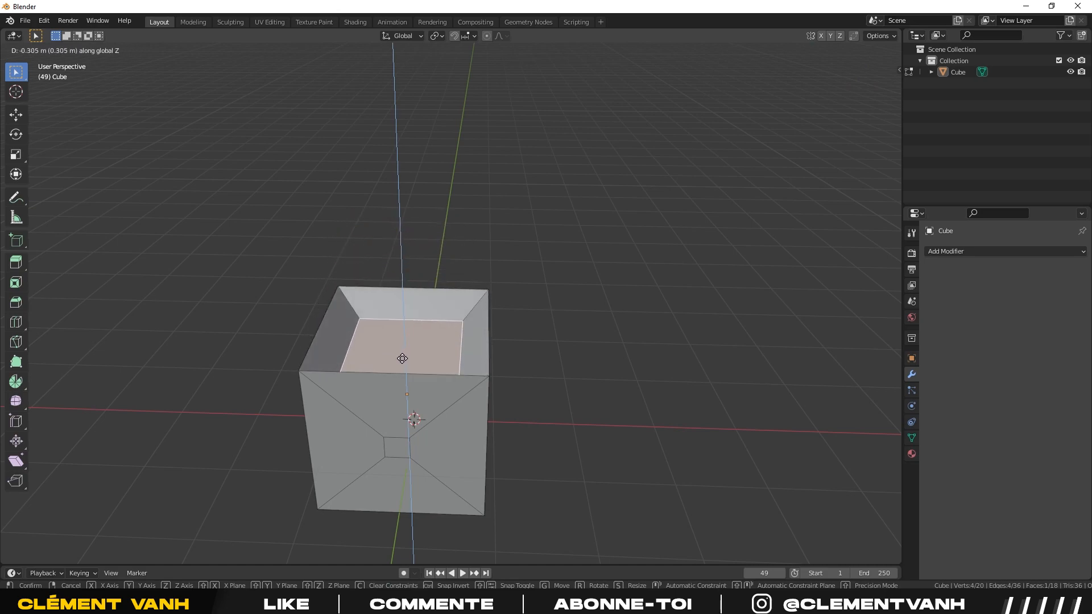
click(402, 352)
Move the small inset square on the side face outward along the global Y axis.
click(401, 452)
middle_drag(401, 452, 300, 447)
key(g)
key(y)
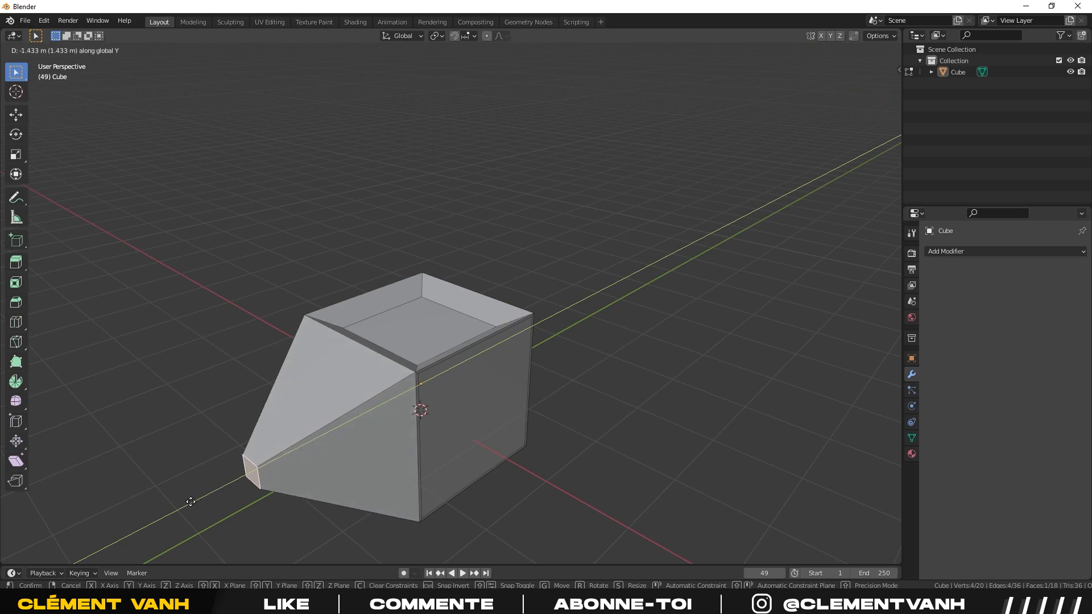
click(254, 466)
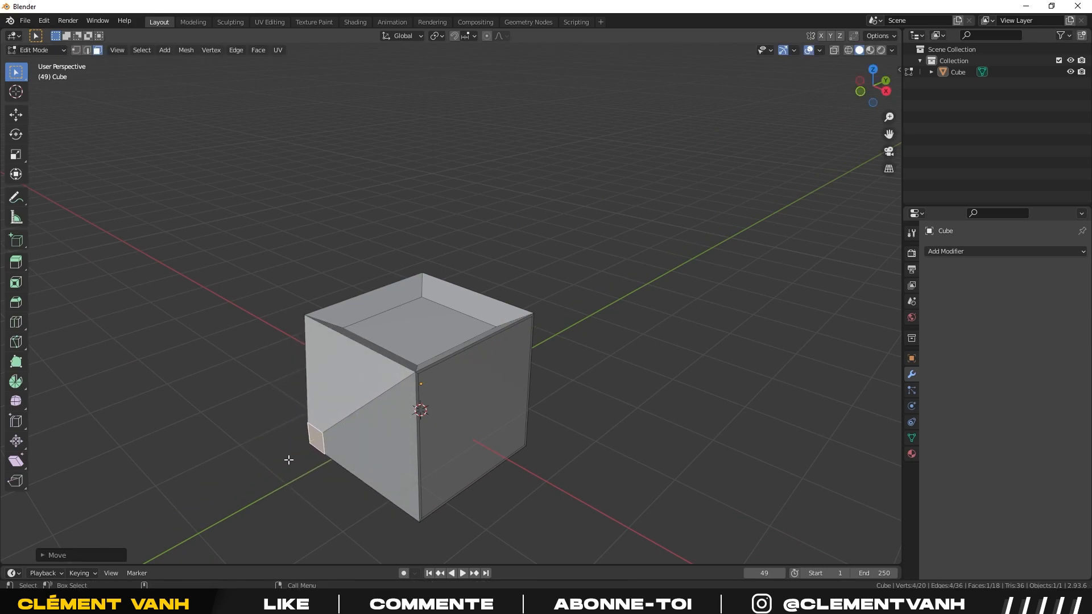
Undo the face moves and all the insets to restore the plain cube.
middle_drag(287, 460, 361, 468)
key(ctrl+z)
key(ctrl+z)
key(ctrl+z)
key(ctrl+z)
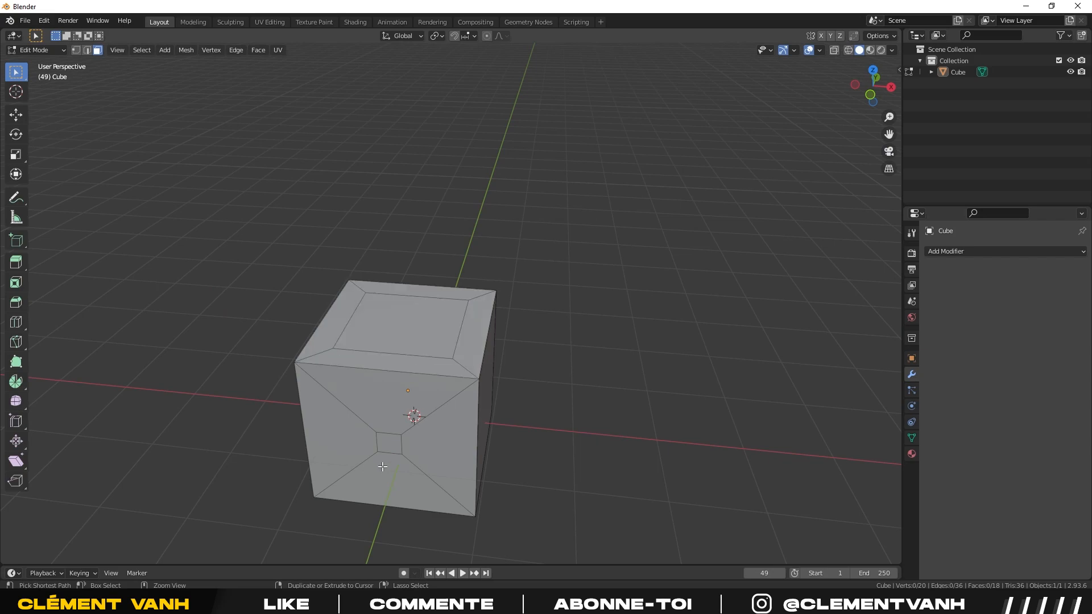
key(ctrl+z)
key(ctrl+z)
key(ctrl+z)
key(ctrl+z)
Inset the cube's top face and extrude the inner face upward to form a second tier.
middle_drag(383, 466, 380, 448)
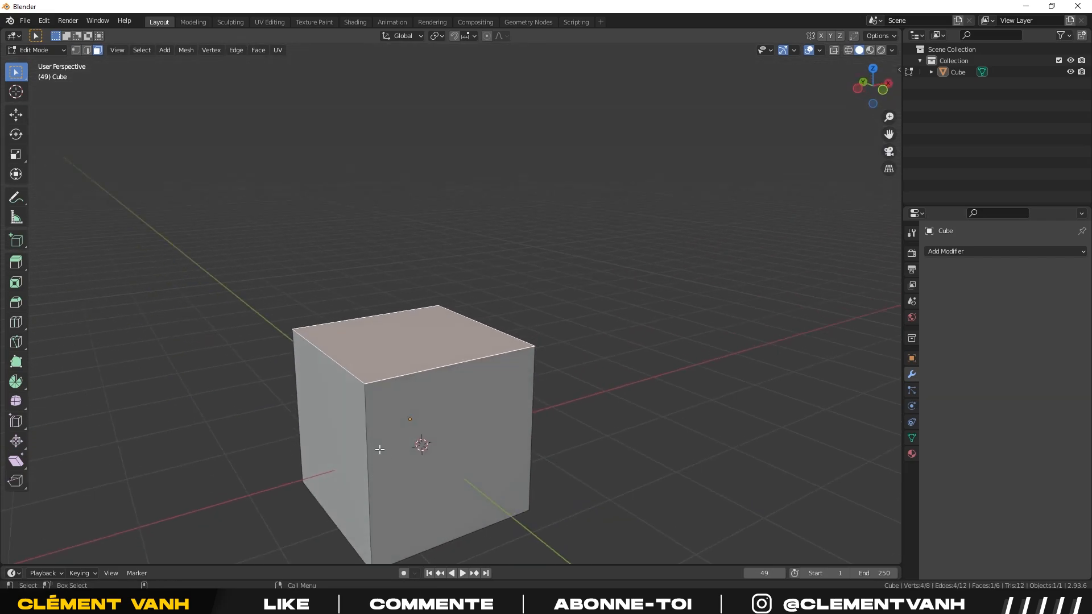
middle_drag(545, 454, 464, 468)
middle_drag(574, 475, 656, 475)
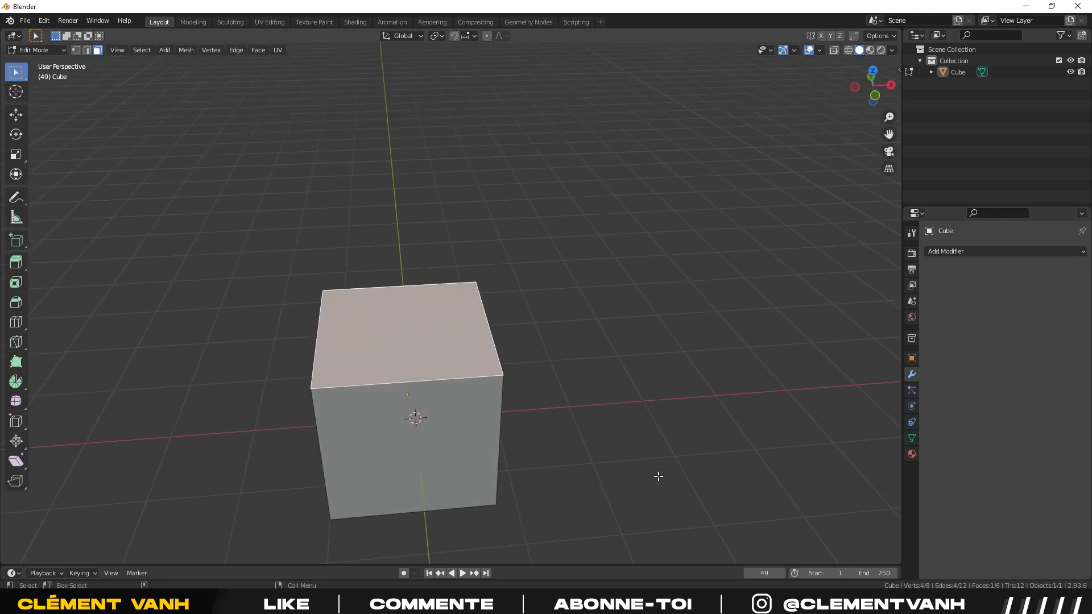
key(i)
click(683, 346)
click(682, 346)
click(435, 340)
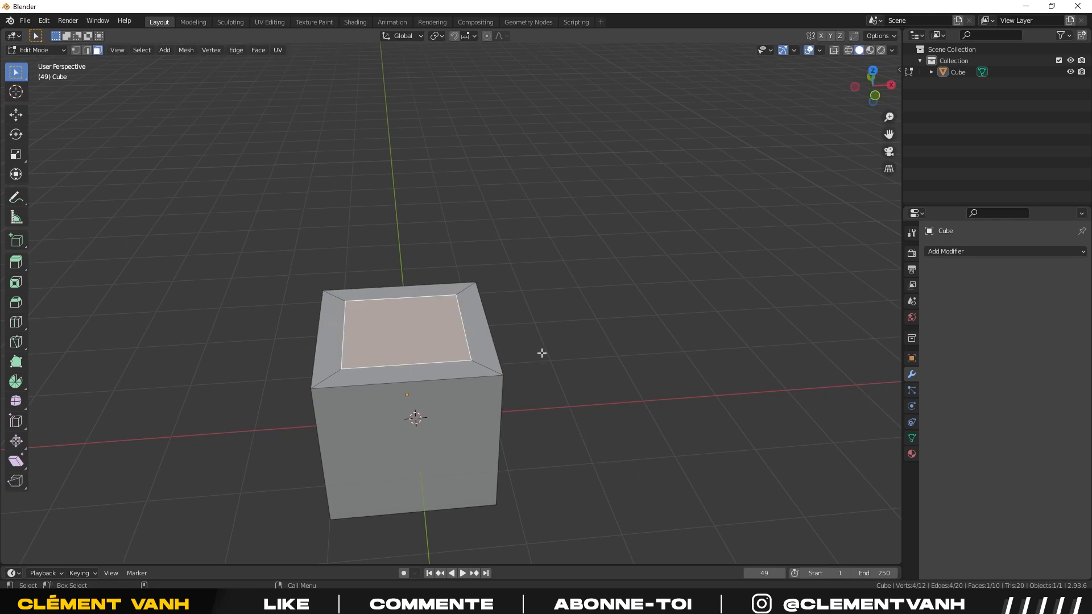
middle_drag(541, 353, 555, 370)
key(e)
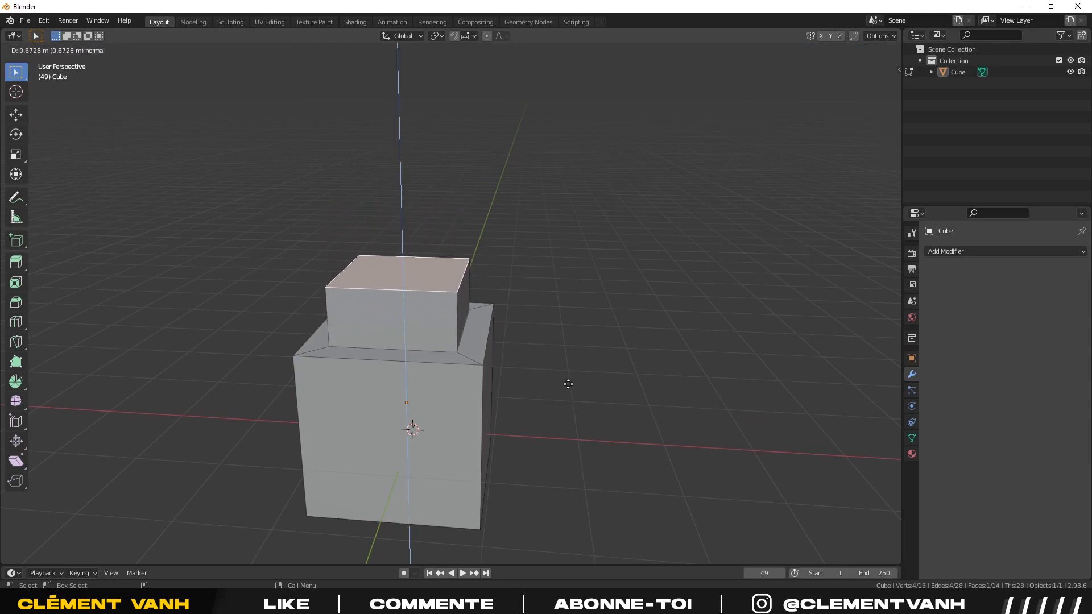
click(612, 287)
click(642, 281)
Try to move the second tier's top face freely to slant the extruded block.
middle_drag(642, 281, 426, 303)
click(489, 187)
key(g)
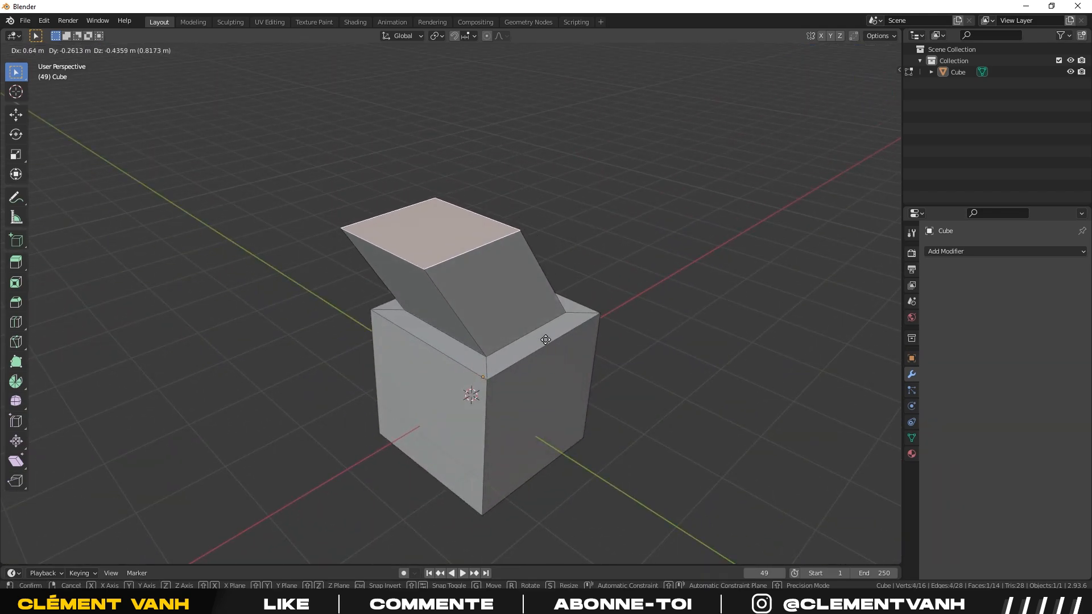
middle_drag(559, 280, 539, 294)
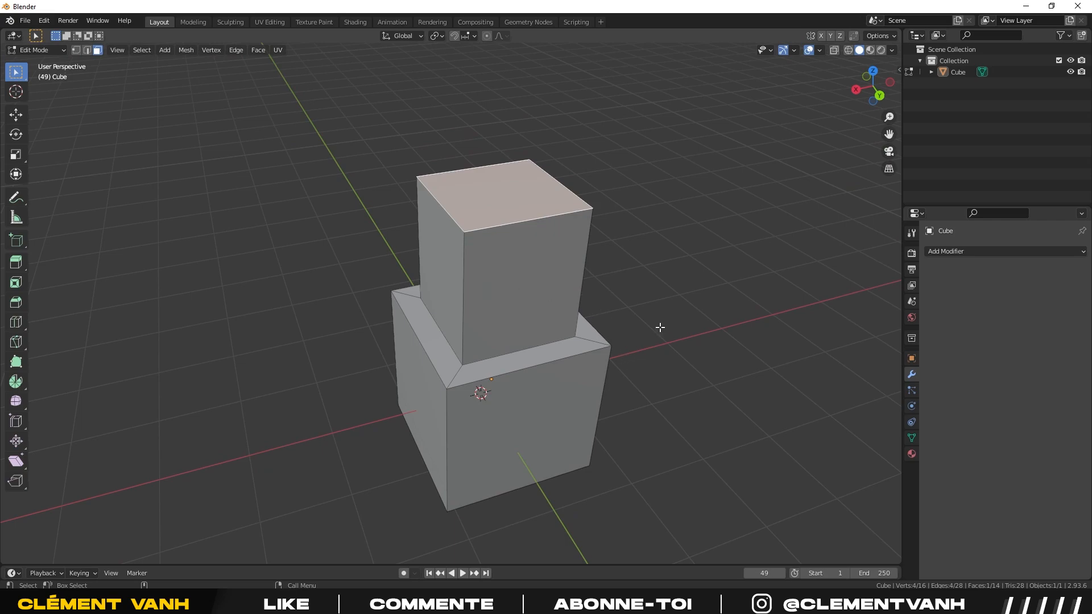
Inset the second tier's top face and extrude it upward into a narrower third tier.
key(i)
click(717, 339)
key(e)
click(686, 307)
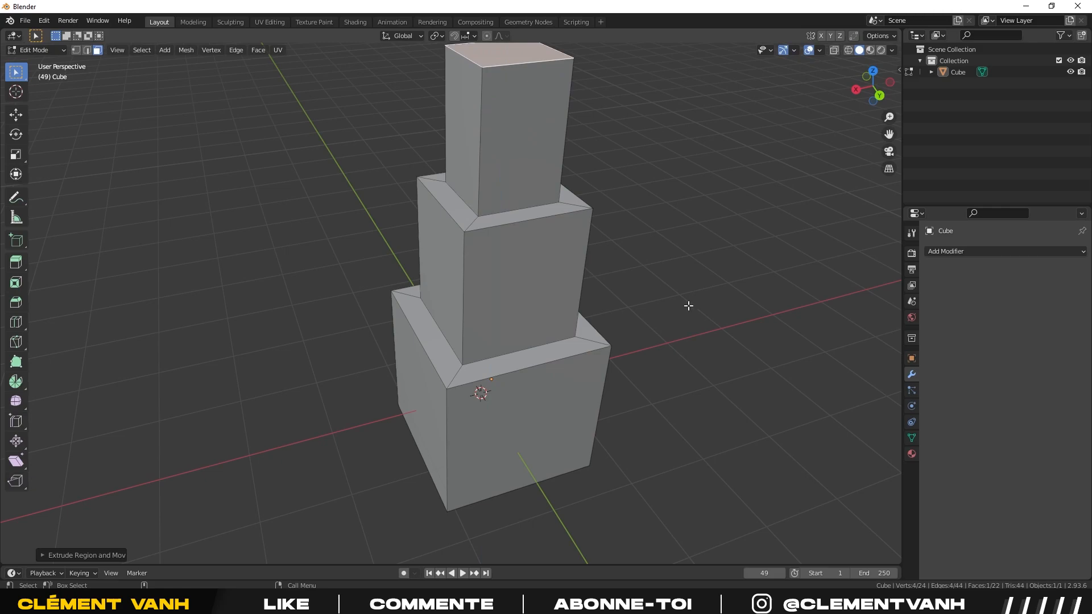
Select a side face of the third tier, inset it slightly and extrude it outward into a horizontal block.
click(528, 166)
middle_drag(689, 306, 739, 365)
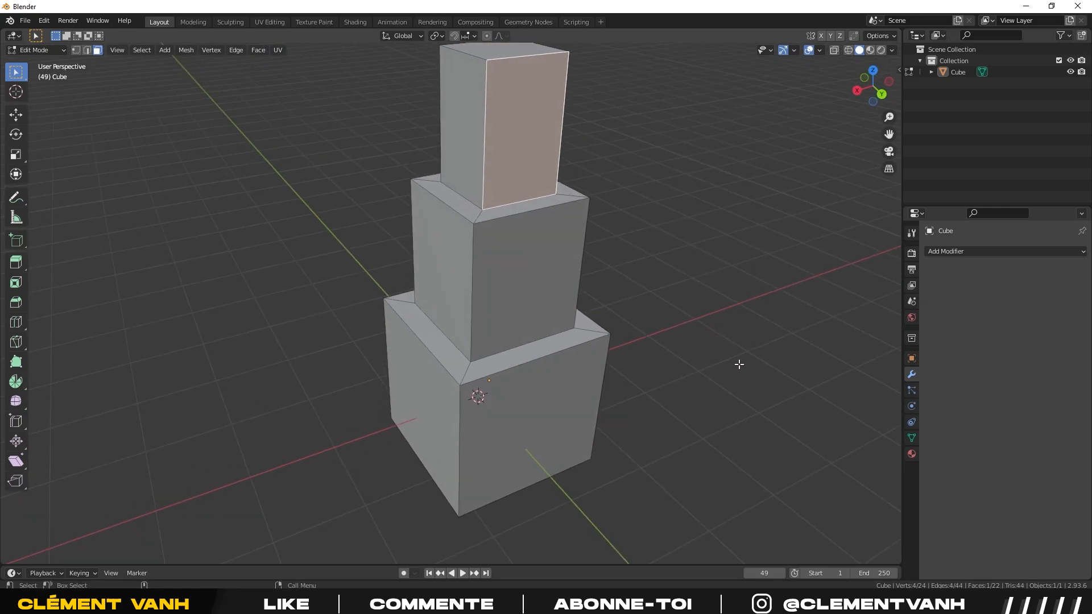
key(i)
click(727, 346)
key(e)
click(552, 236)
click(553, 237)
Extrude the horizontal block's side face sideways into a long arm and clear the selection.
click(554, 218)
key(e)
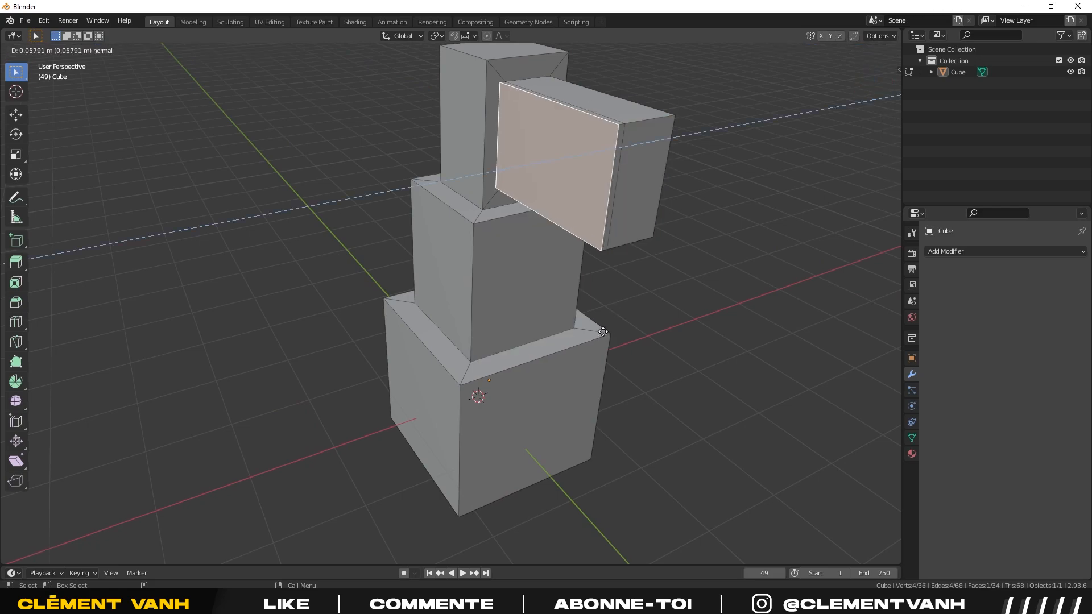
click(347, 364)
click(643, 343)
middle_drag(643, 343, 297, 315)
scroll(637, 333, down, 2)
middle_drag(638, 333, 443, 322)
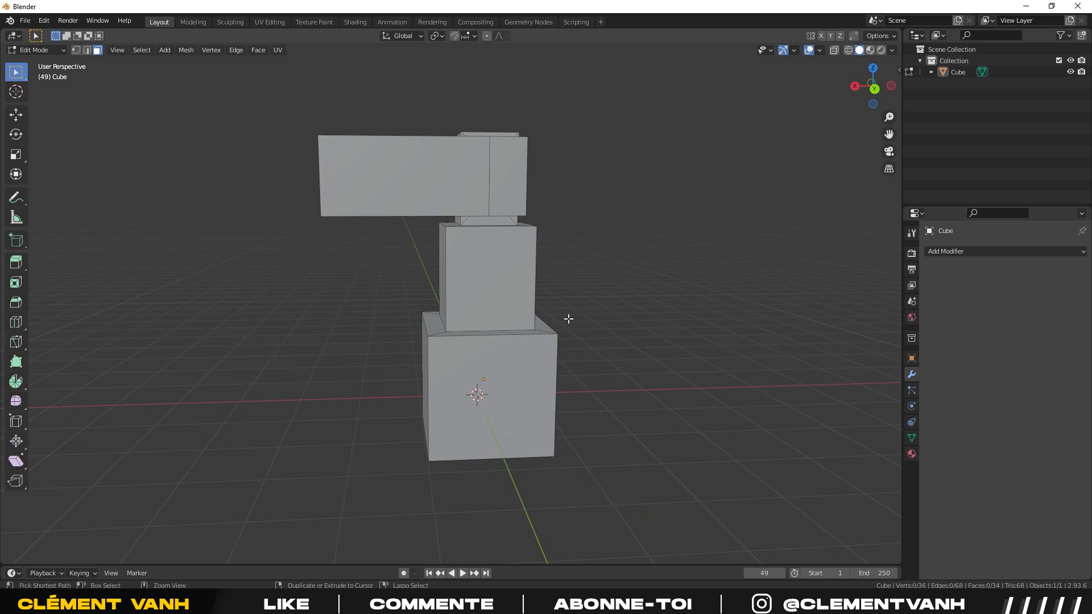
Undo the arm, the stacked tiers and the top inset to return to the plain cube.
key(ctrl+z)
key(ctrl+z)
key(ctrl+z)
key(ctrl+z)
key(ctrl+z)
key(ctrl+z)
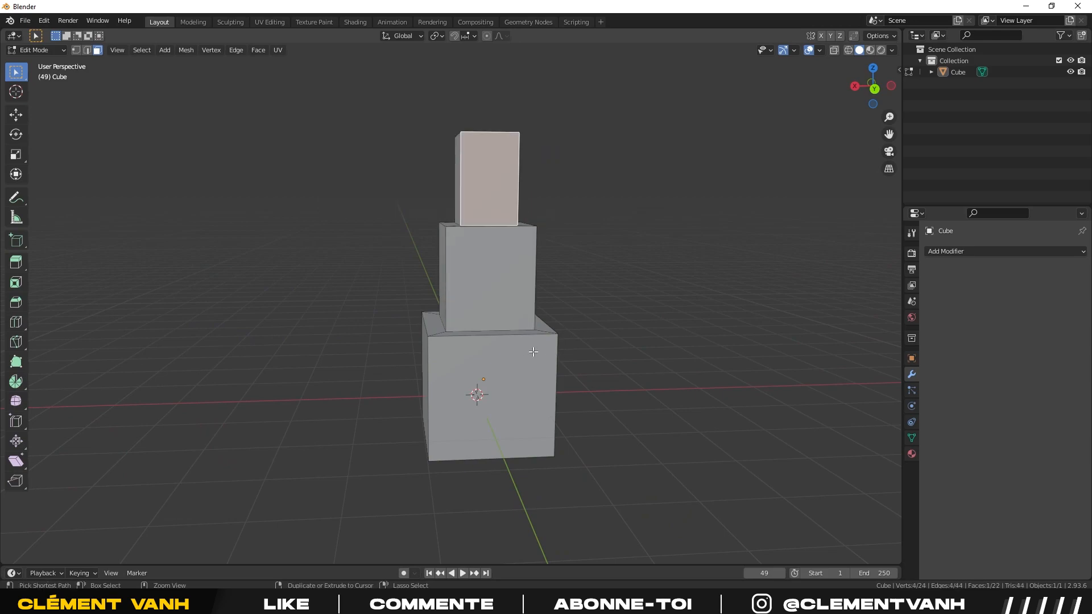
key(ctrl+z)
key(ctrl+z)
key(ctrl+z)
key(ctrl+z)
key(ctrl+z)
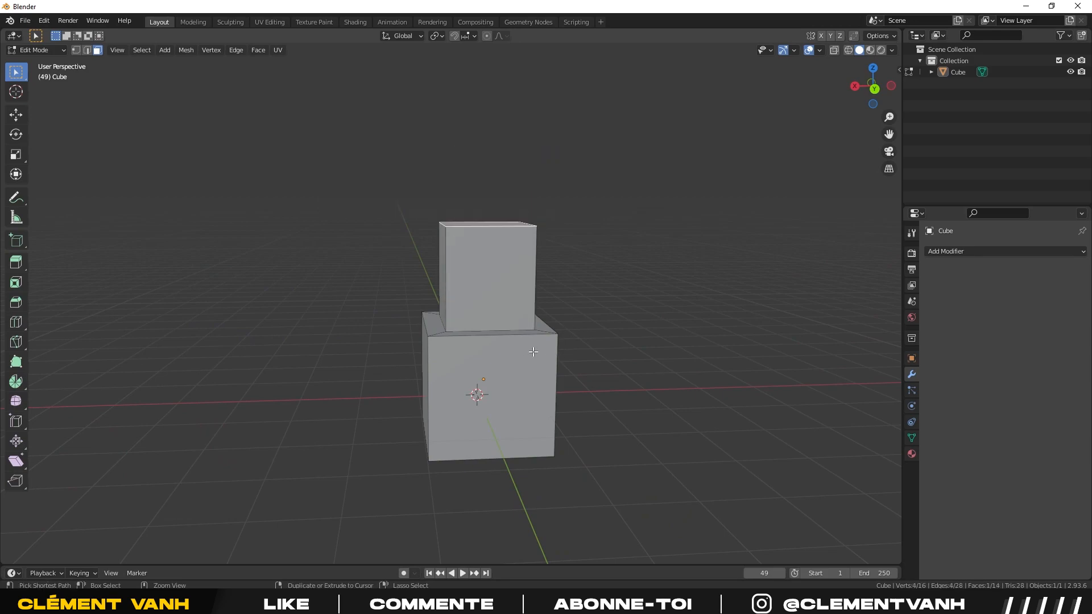
key(ctrl+z)
key(ctrl+z)
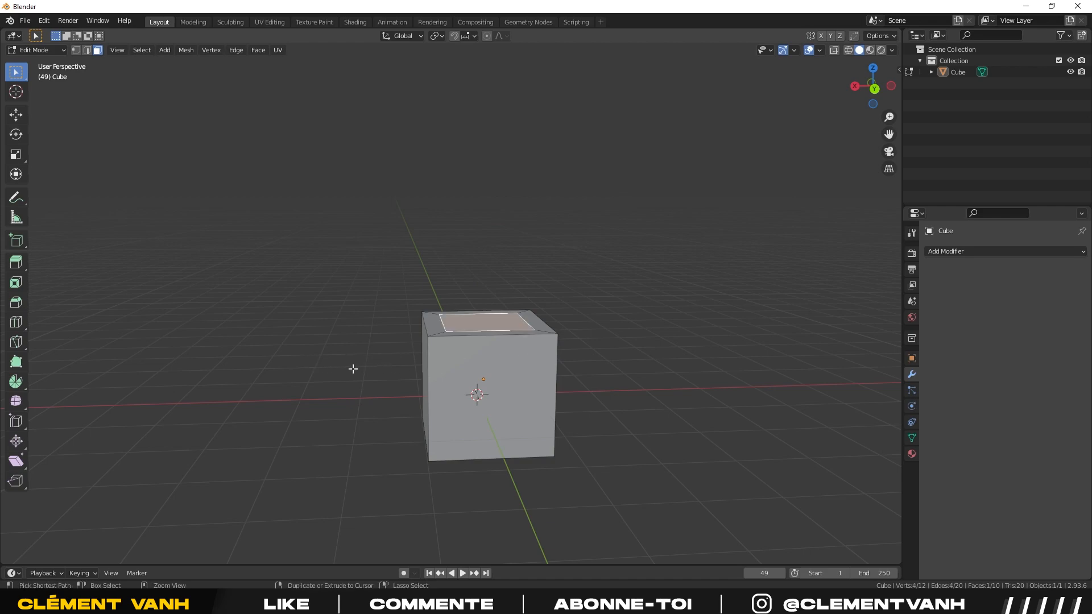
scroll(518, 310, up, 2)
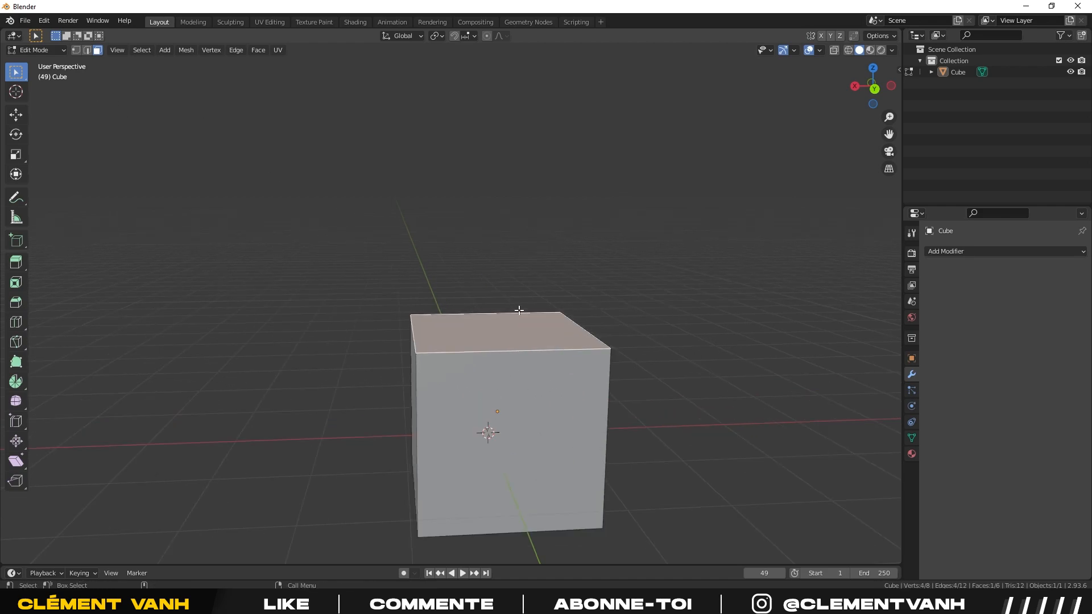
Try extruding a top edge of the cube freely outward and upward in edge select mode, and undo the extrusion.
click(86, 50)
middle_drag(512, 351, 327, 370)
click(328, 368)
key(e)
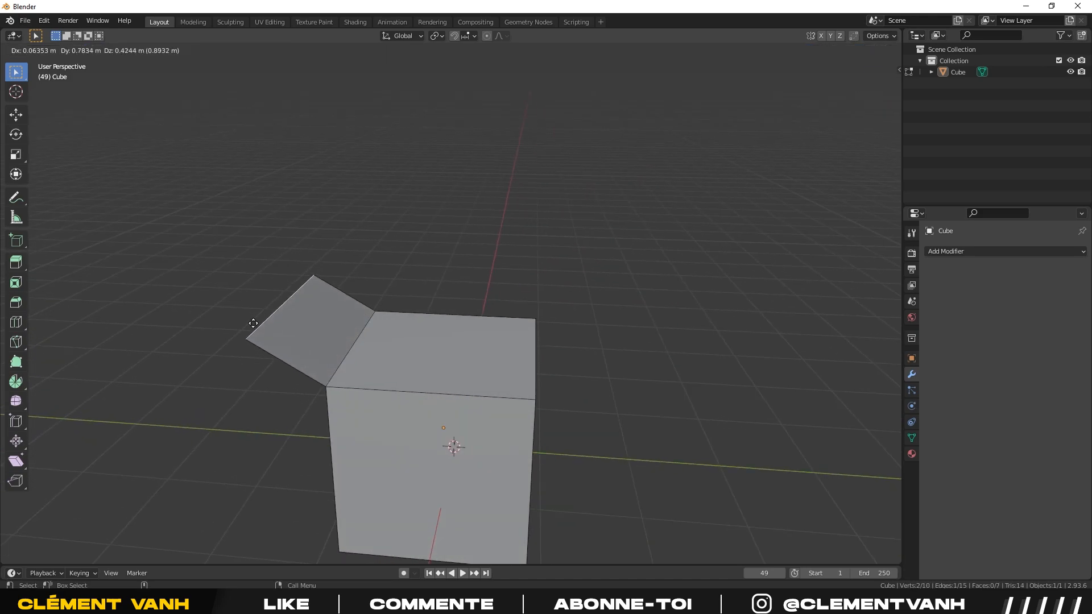
click(184, 279)
middle_drag(193, 341, 322, 324)
key(ctrl+z)
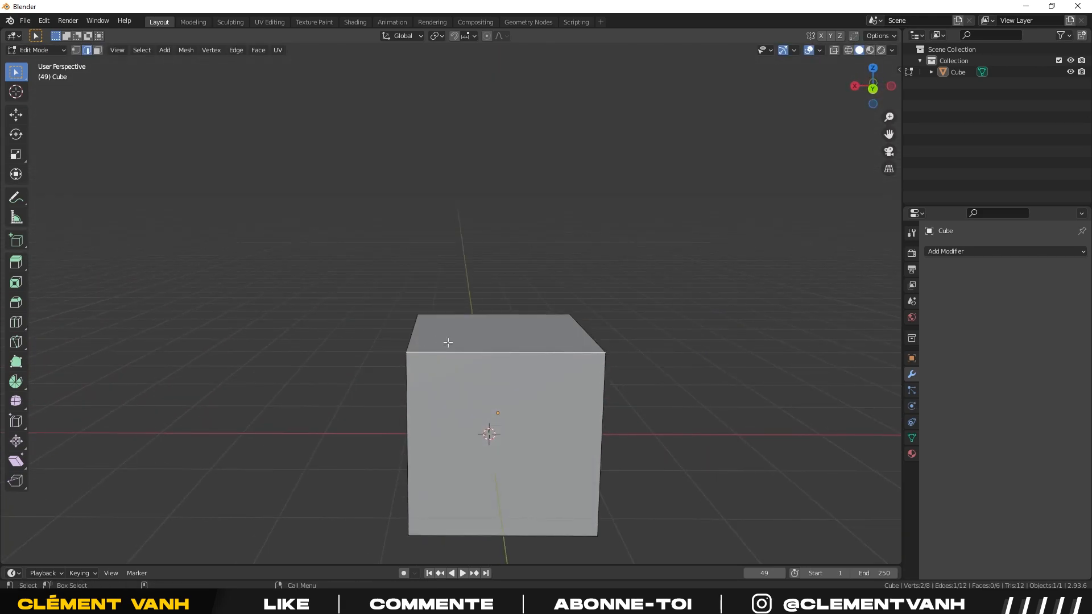
Switch to vertex select mode and select a top corner vertex of the cube.
middle_drag(488, 434, 480, 441)
click(77, 50)
middle_drag(478, 384, 342, 367)
click(459, 401)
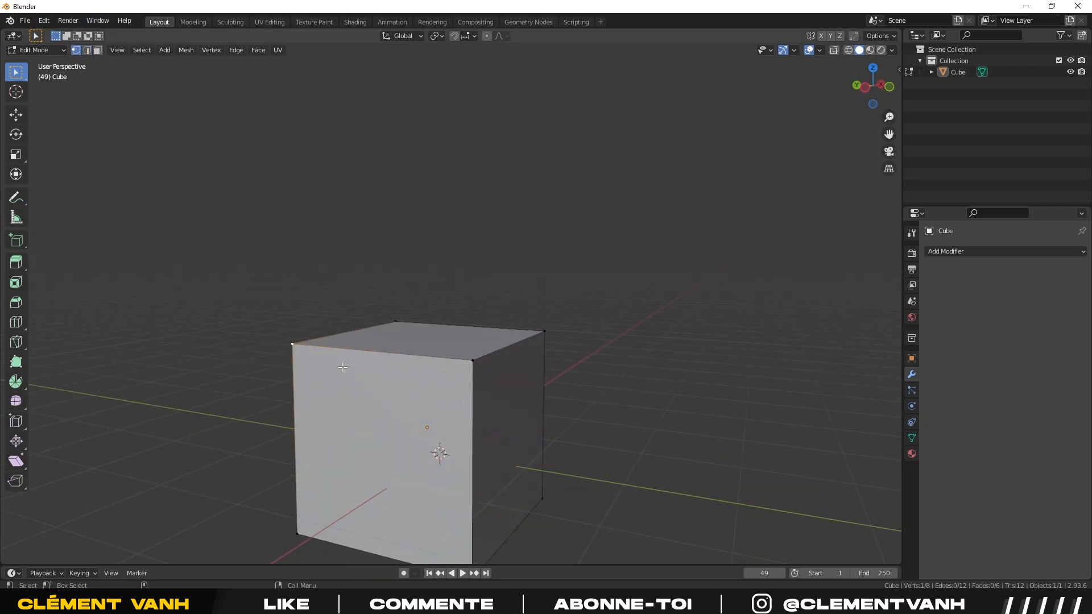
Extrude the top corner vertex freely three times in a row to draw a chain of loose edges.
key(e)
click(263, 257)
key(e)
click(516, 186)
middle_drag(500, 228, 404, 252)
key(e)
click(602, 265)
middle_drag(600, 265, 402, 270)
Undo the three vertex extrusions and clear the selection.
key(ctrl+z)
key(ctrl+z)
key(ctrl+z)
middle_drag(645, 294, 597, 285)
click(642, 308)
In the front view, extrude the cube's upper-left corner vertex freely outward and upward.
key(KP_1)
shift+middle_drag(313, 335, 414, 329)
click(416, 325)
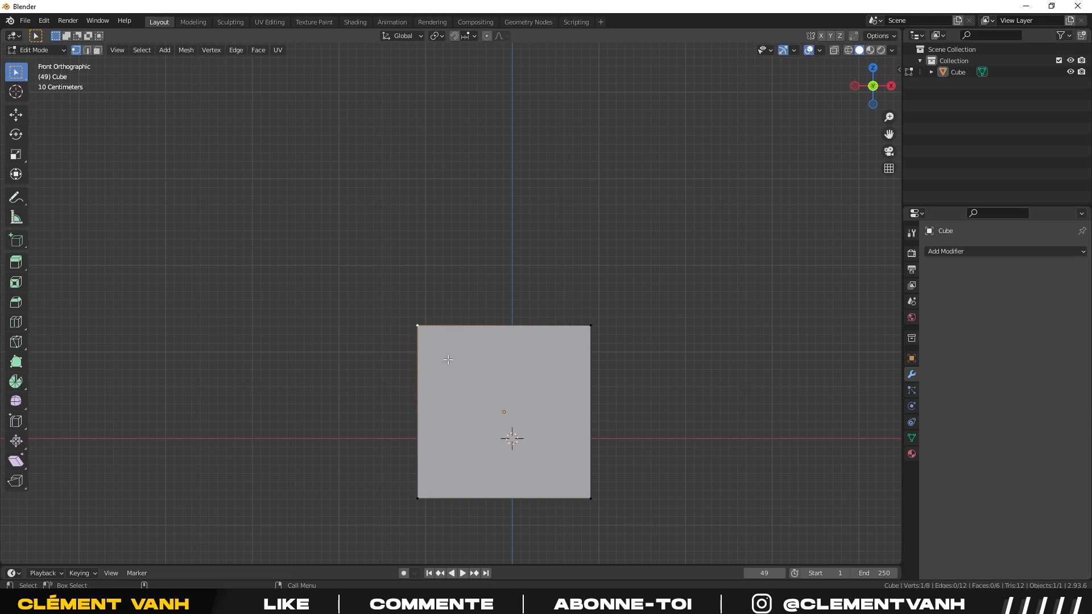
key(e)
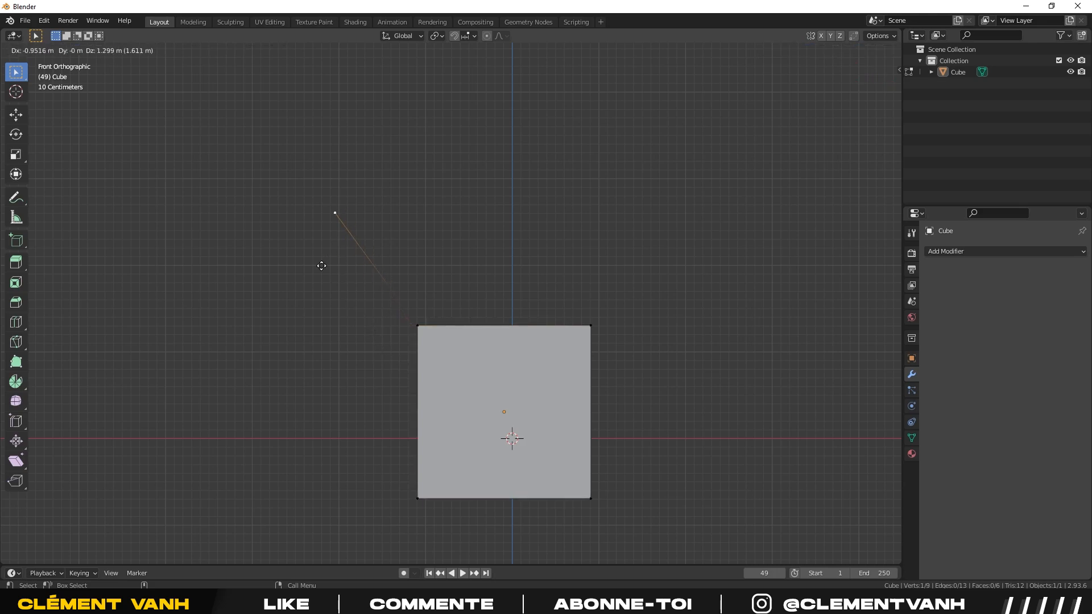
click(312, 206)
Extrude the cube's upper-right corner vertex freely outward and upward to mirror the other loose edge.
click(591, 325)
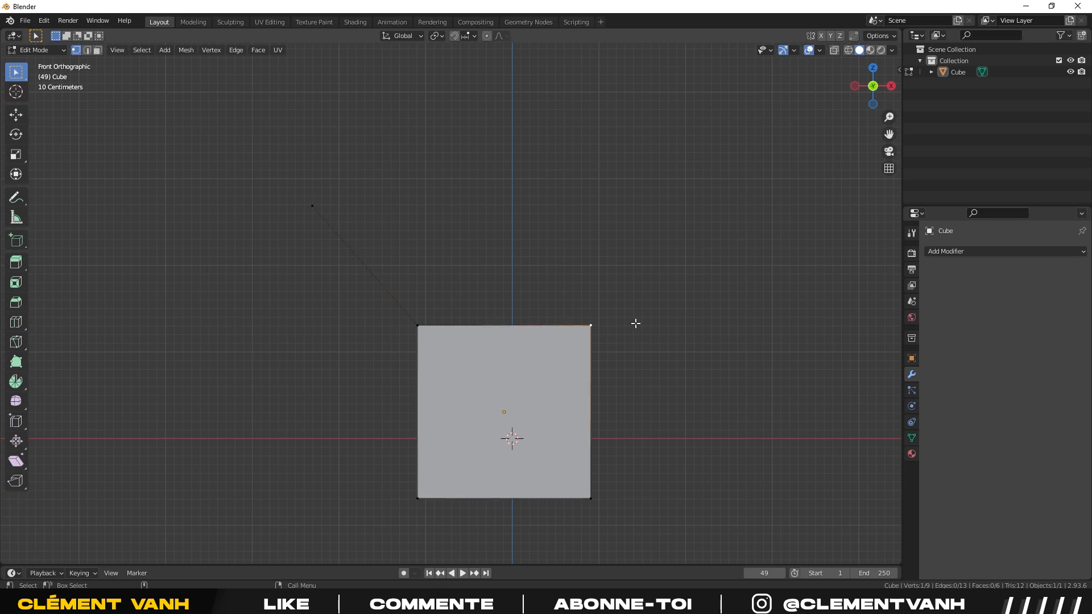
key(e)
click(717, 200)
click(731, 253)
middle_drag(731, 253, 627, 339)
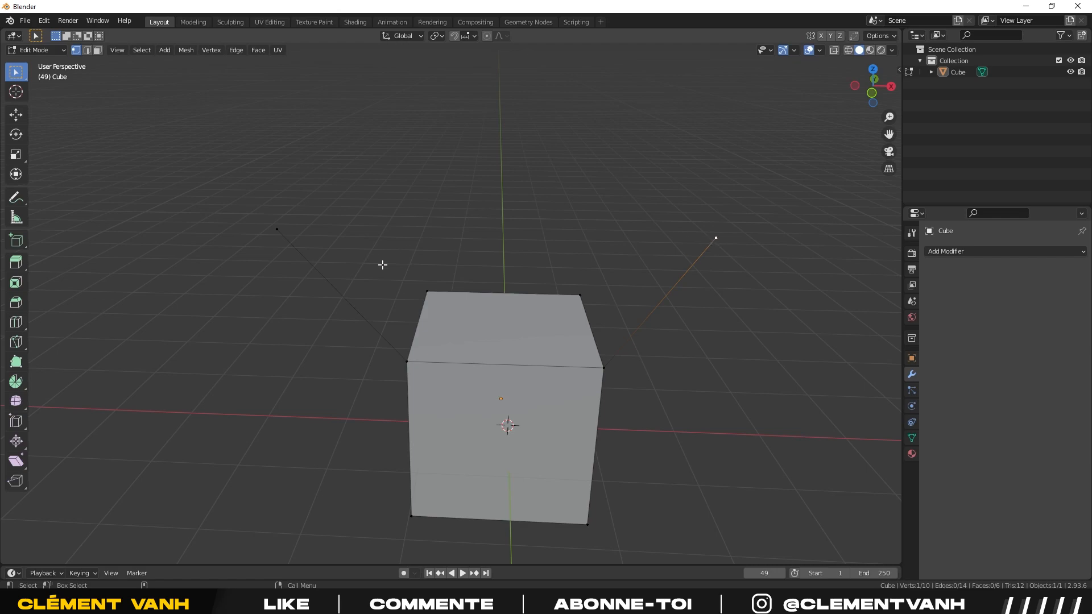
Select both extruded end vertices and connect them with a new edge.
shift+click(275, 230)
middle_drag(490, 268, 461, 268)
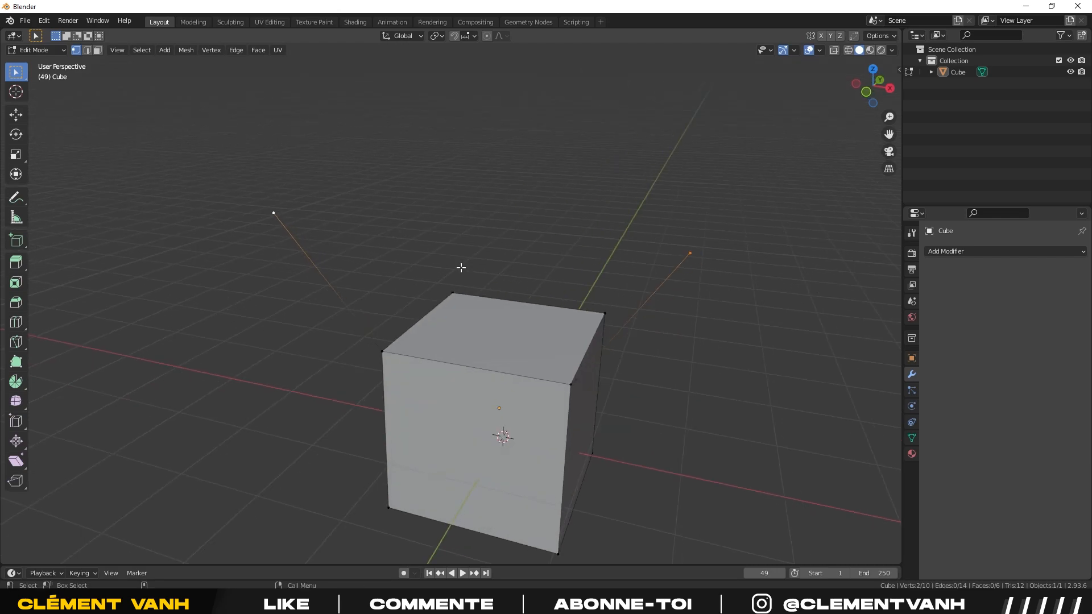
key(f)
mouse_move(536, 267)
middle_down()
mouse_move(660, 241)
mouse_move(716, 251)
mouse_move(515, 268)
middle_up()
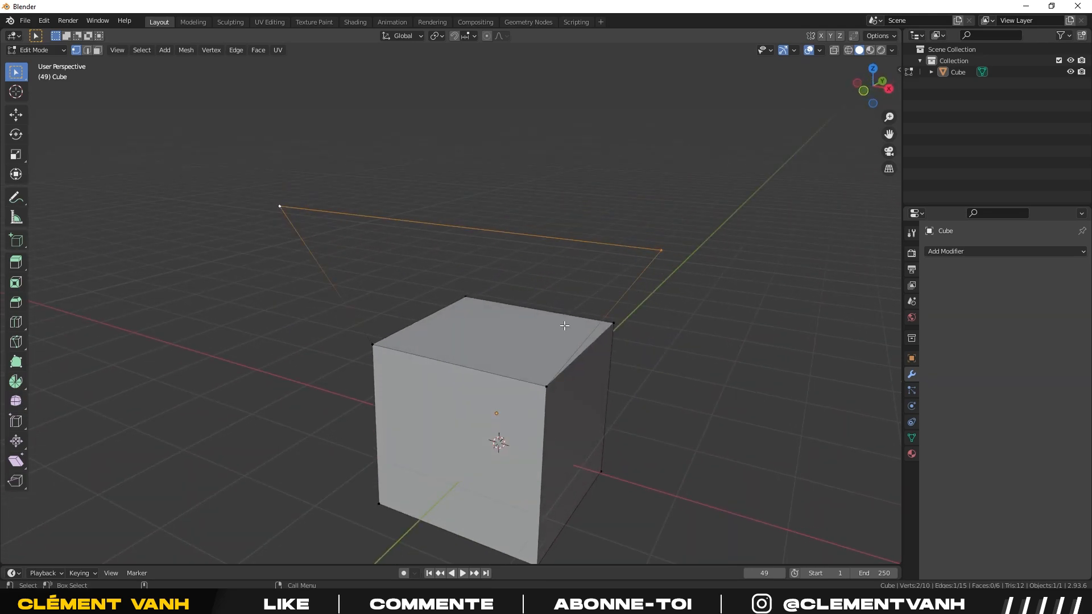
Try to fill a face between the two loose edges from their connecting edge, and undo both the fill and the connecting edge.
key(f)
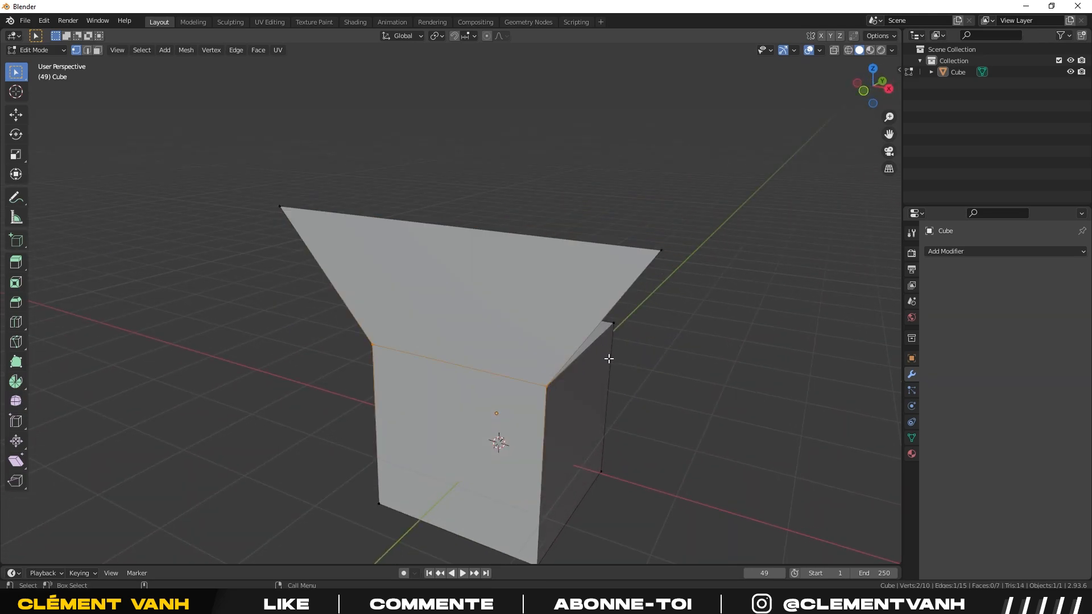
middle_drag(701, 381, 697, 273)
key(ctrl+z)
click(704, 264)
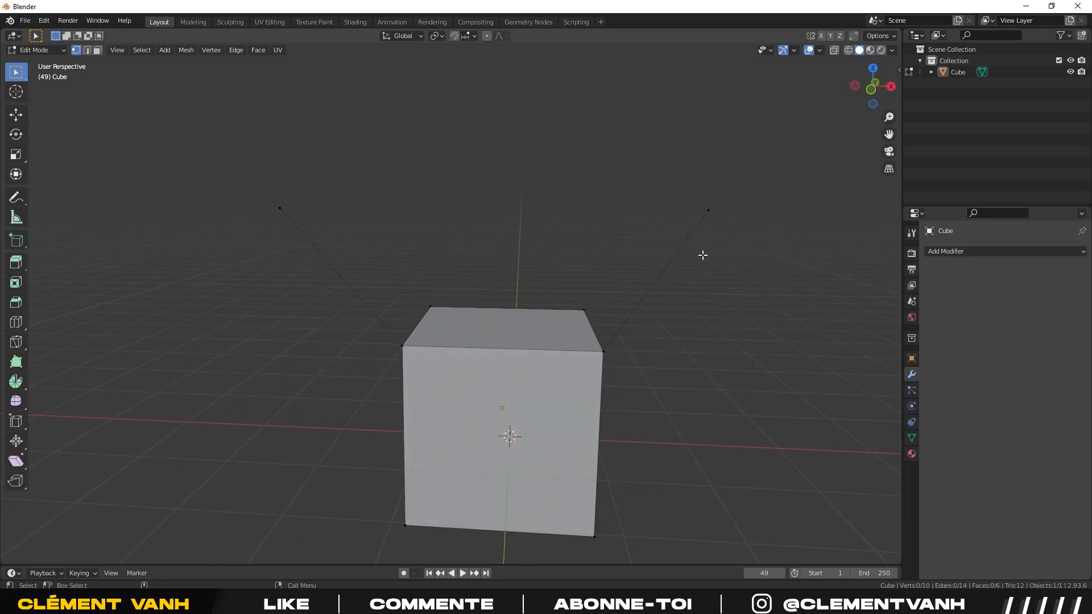
Fill a face between the two raised vertices and the cube's two upper front corners, and clear the selection.
click(277, 209)
shift+click(707, 211)
shift+click(608, 346)
shift+click(398, 352)
middle_drag(492, 352, 428, 347)
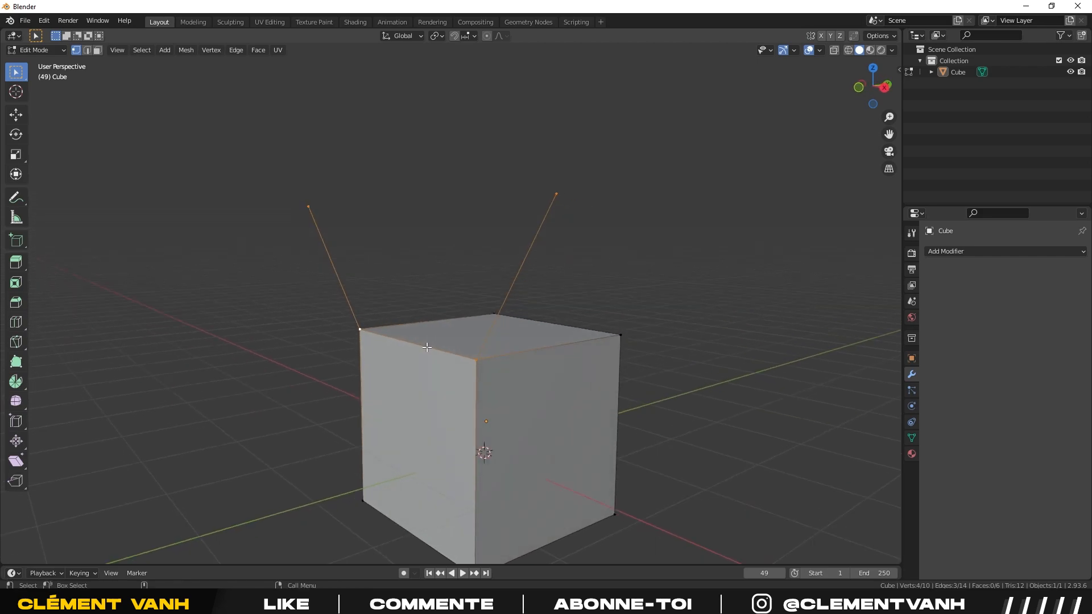
key(f)
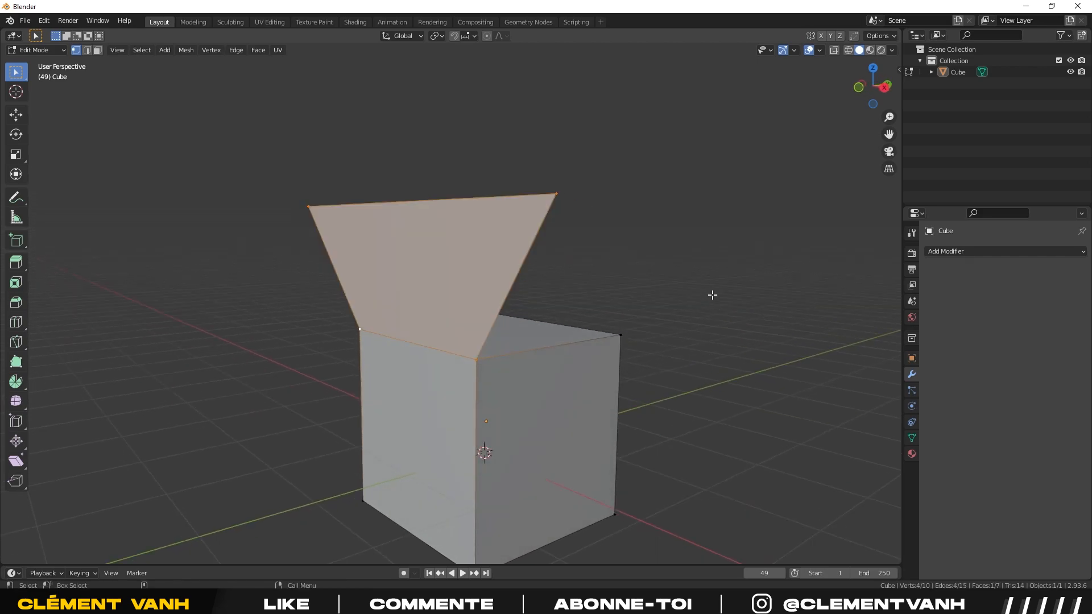
key(alt+a)
Fill a triangular face on the cube's left side between its two upper corners and the front flap's raised vertex.
middle_drag(675, 285, 585, 286)
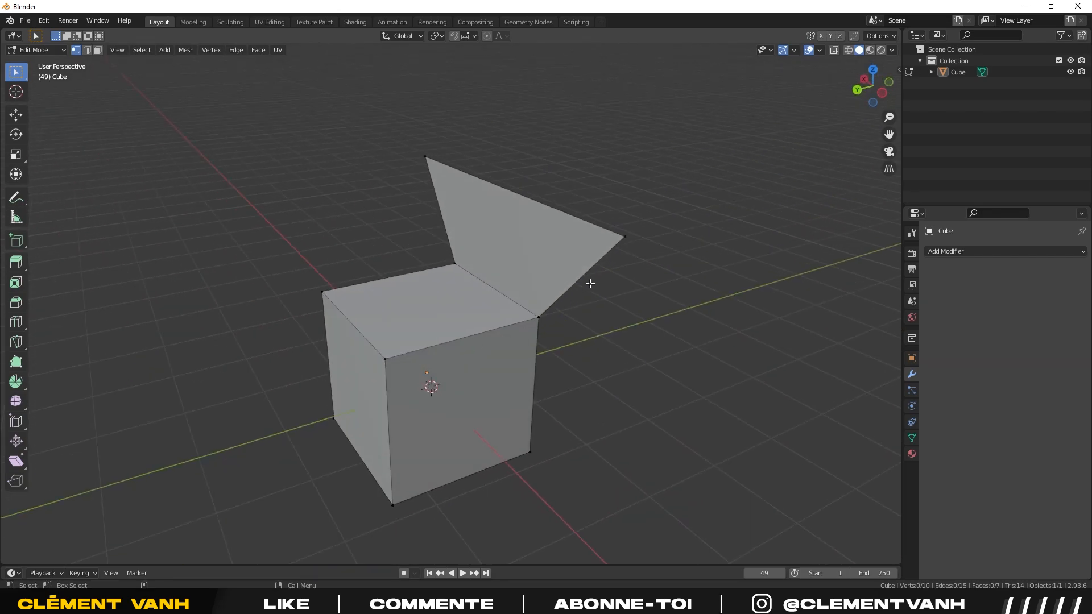
click(540, 317)
shift+click(623, 237)
shift+click(390, 360)
middle_drag(390, 362, 582, 370)
key(f)
middle_drag(551, 330, 451, 340)
Extrude the cube's upper back-right corner vertex freely outward and upward.
click(361, 408)
middle_drag(361, 407, 229, 377)
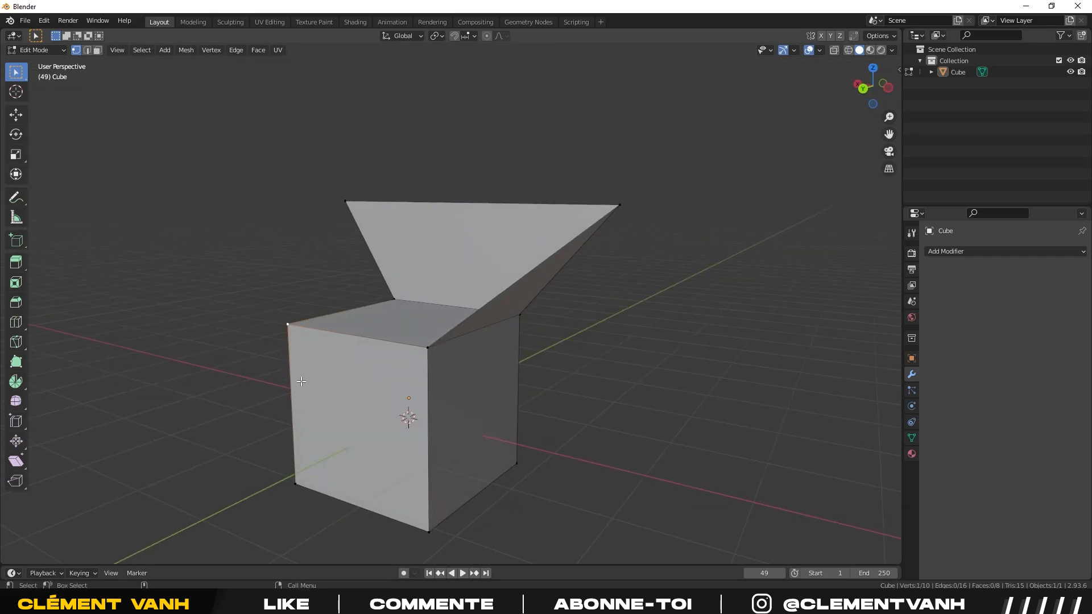
key(e)
click(214, 216)
middle_drag(214, 217, 318, 266)
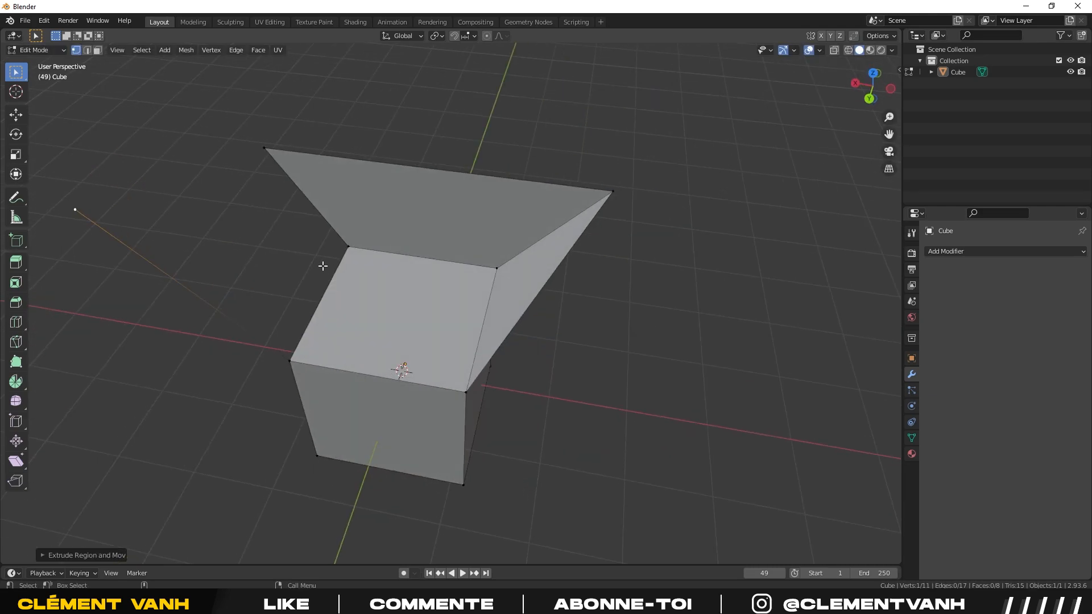
Fill a triangular face between the newly extruded vertex and the cube's two upper back corners.
shift+click(470, 390)
shift+click(290, 361)
shift+click(76, 210)
key(f)
Fill a triangular face between the upper back-left corner and the raised vertices of the left and back flaps.
middle_drag(602, 365, 566, 226)
click(569, 223)
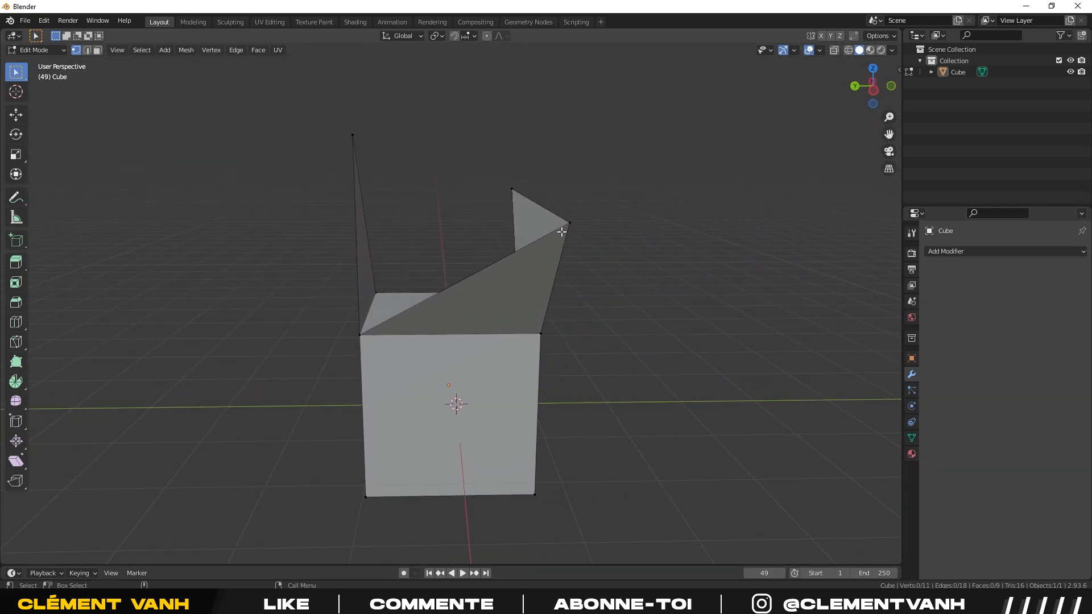
middle_drag(461, 273, 418, 351)
shift+click(397, 353)
shift+click(219, 125)
key(f)
key(alt+a)
Fill a triangular face across the three raised vertices to close the opening above the cube.
middle_drag(575, 143, 500, 332)
click(503, 314)
shift+click(671, 225)
shift+click(355, 226)
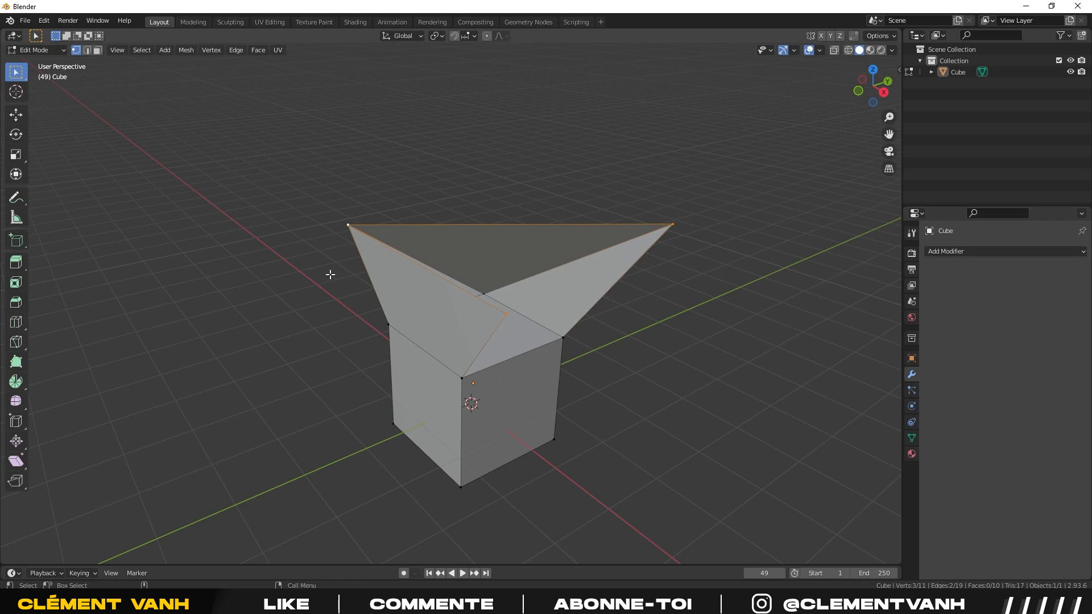
key(f)
click(656, 412)
Fill the remaining right-side opening with a four-vertex face between the cube's upper corners and the raised vertices.
middle_drag(657, 411, 256, 389)
scroll(584, 363, up, 4)
middle_drag(583, 364, 430, 352)
click(430, 350)
shift+click(466, 224)
shift+click(685, 144)
shift+click(584, 335)
key(f)
click(671, 348)
Undo the last three face fills, back to the front, left and back flaps.
middle_drag(671, 348, 622, 356)
key(ctrl+z)
key(ctrl+z)
key(ctrl+z)
key(ctrl+z)
key(ctrl+z)
key(ctrl+z)
key(ctrl+z)
key(ctrl+z)
key(ctrl+z)
key(ctrl+z)
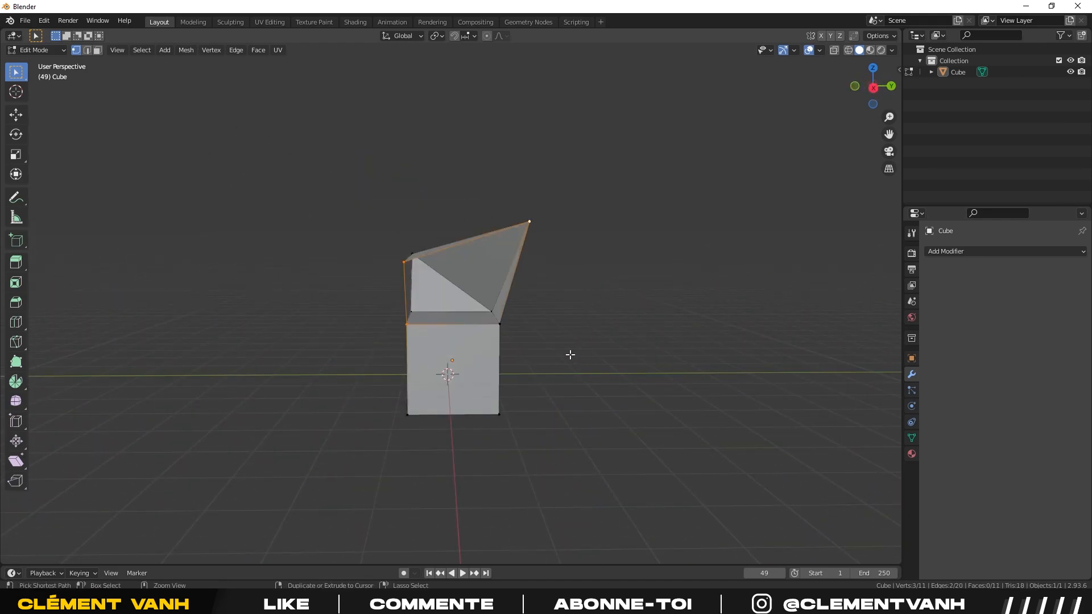
key(ctrl+z)
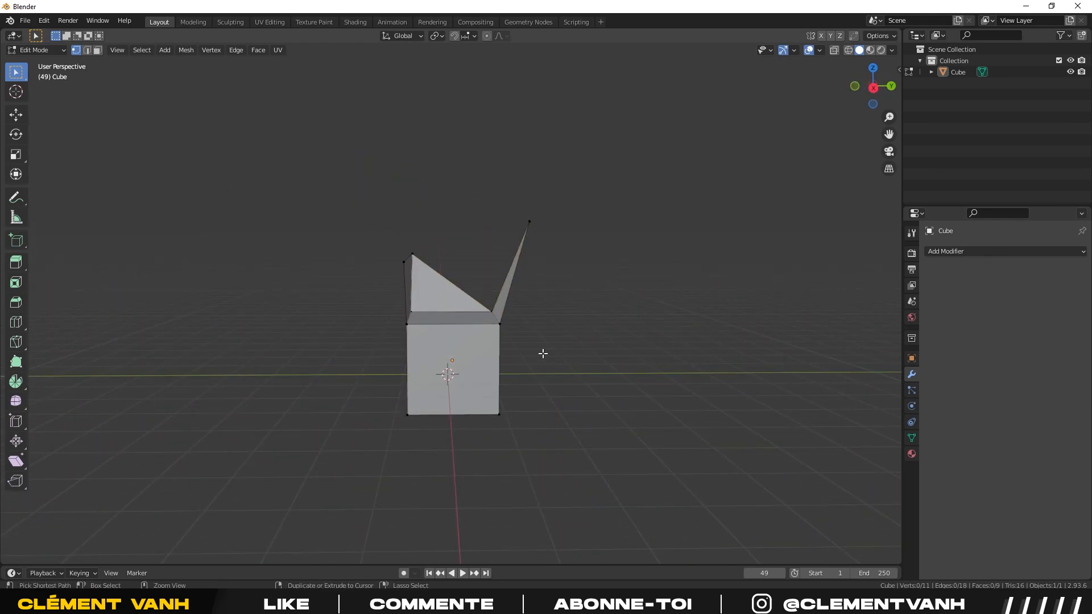
scroll(543, 353, up, 3)
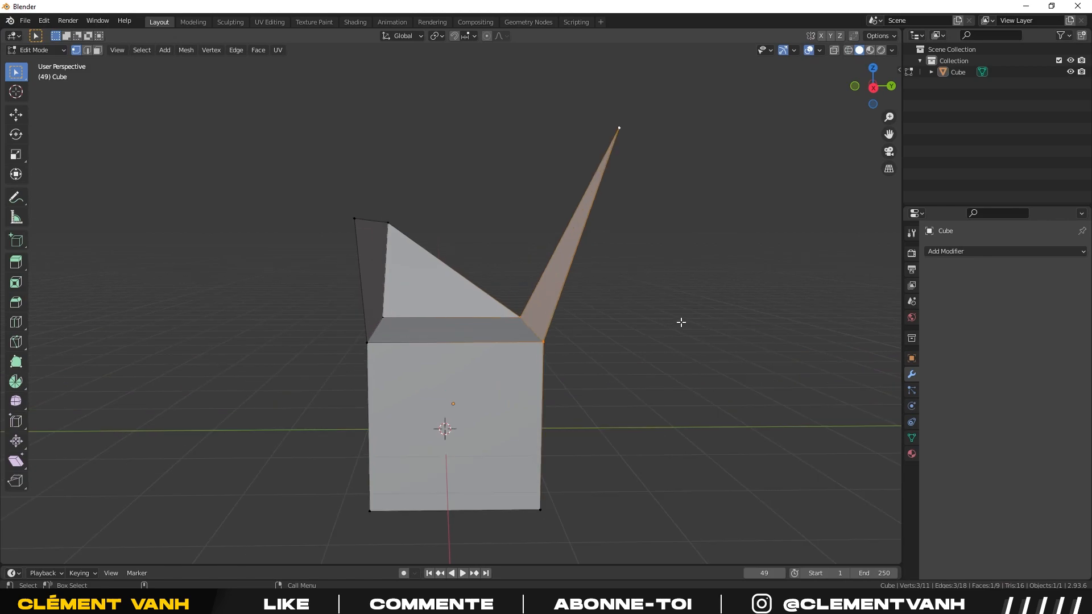
View the mesh from the front in wireframe shading and return to solid shading.
key(KP_1)
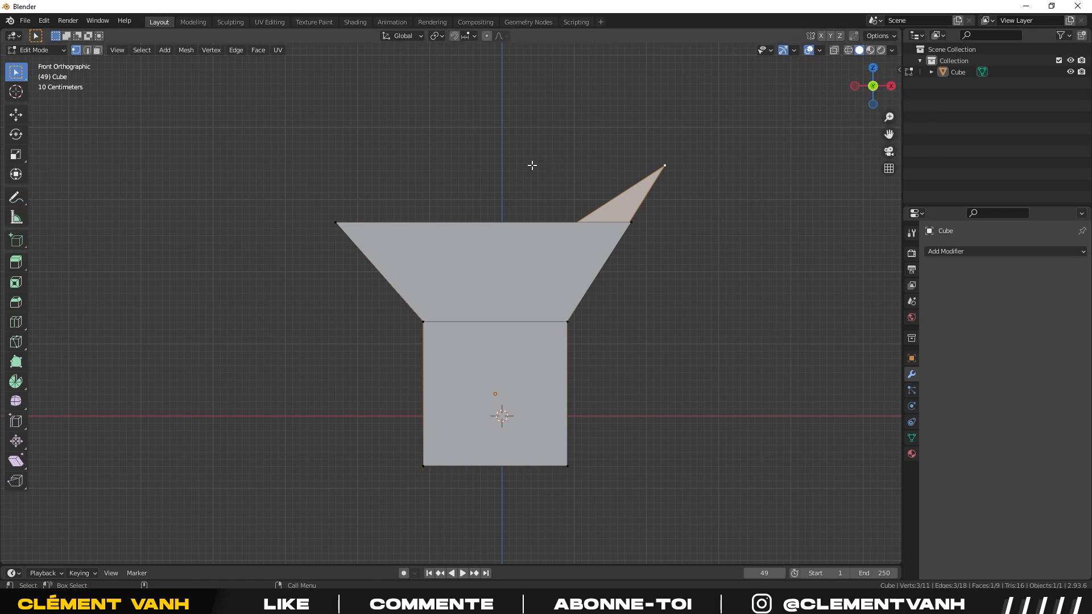
click(848, 50)
click(770, 328)
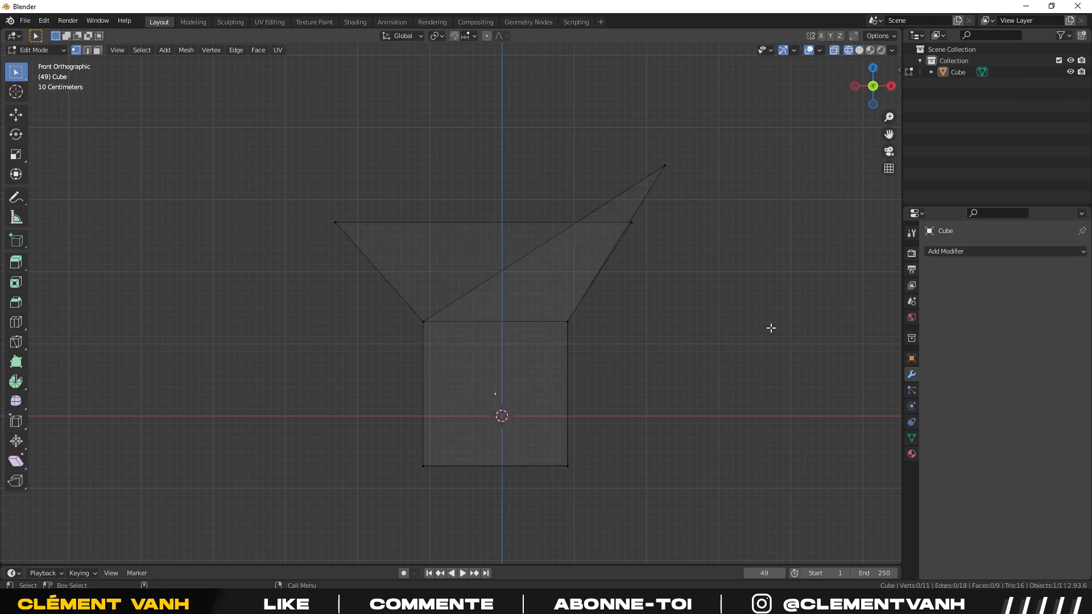
click(859, 50)
In solid shading, box-select the front flap's raised right vertex and check the selection from an angle.
scroll(749, 262, up, 1)
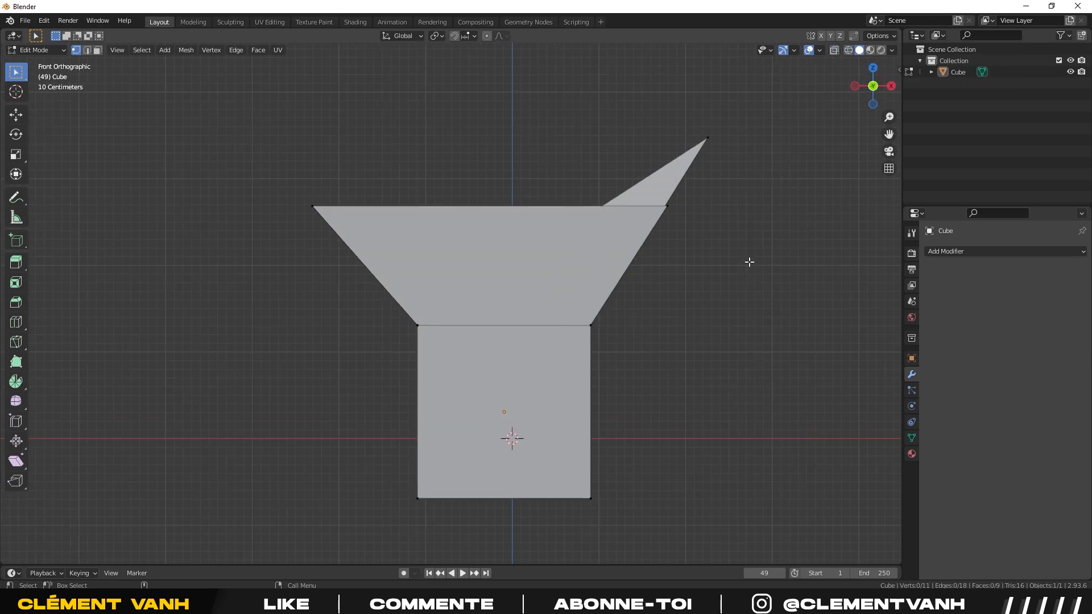
middle_drag(742, 262, 746, 227)
drag(715, 175, 500, 235)
middle_drag(735, 242, 614, 243)
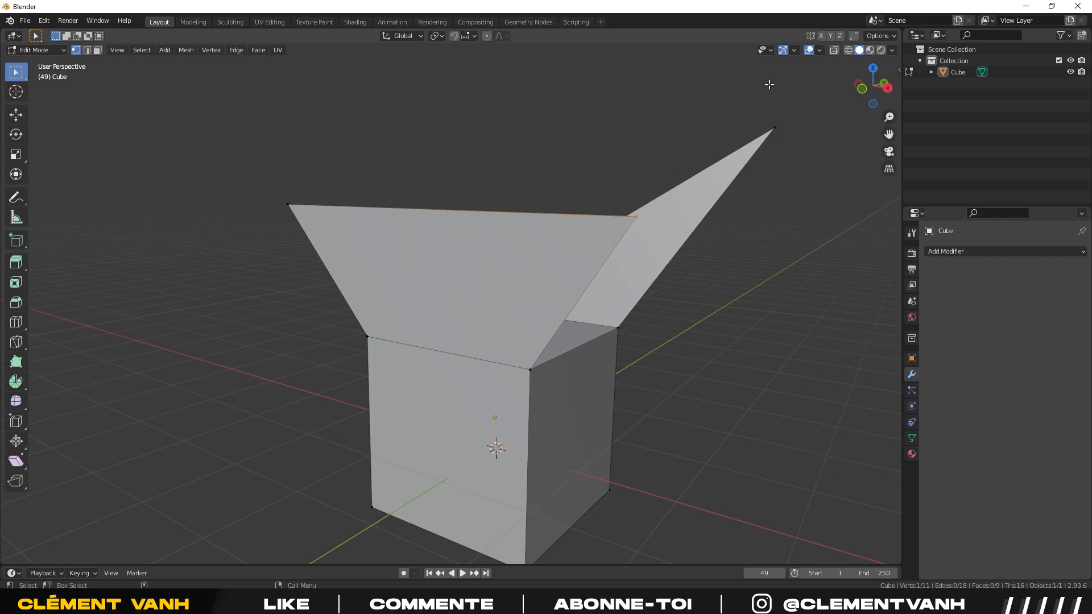
Switch to wireframe shading and box-select both raised vertices on the right, through the mesh.
click(847, 51)
middle_drag(717, 142, 707, 157)
click(740, 187)
drag(763, 130, 586, 216)
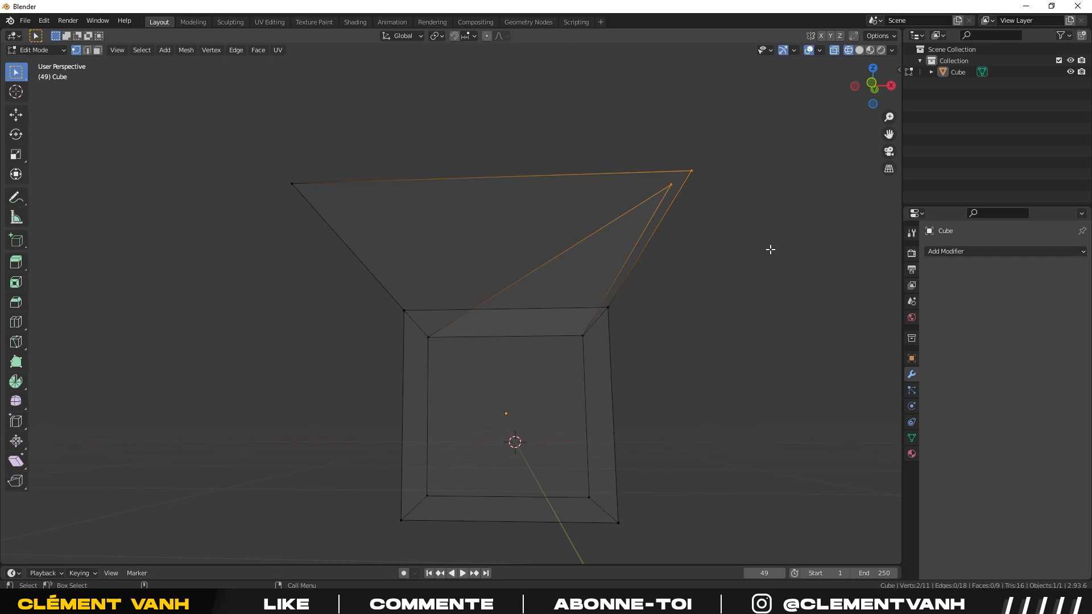
From the front in solid shading, box-select across all the raised vertices, inspect the selection, and clear it.
key(KP_1)
click(770, 249)
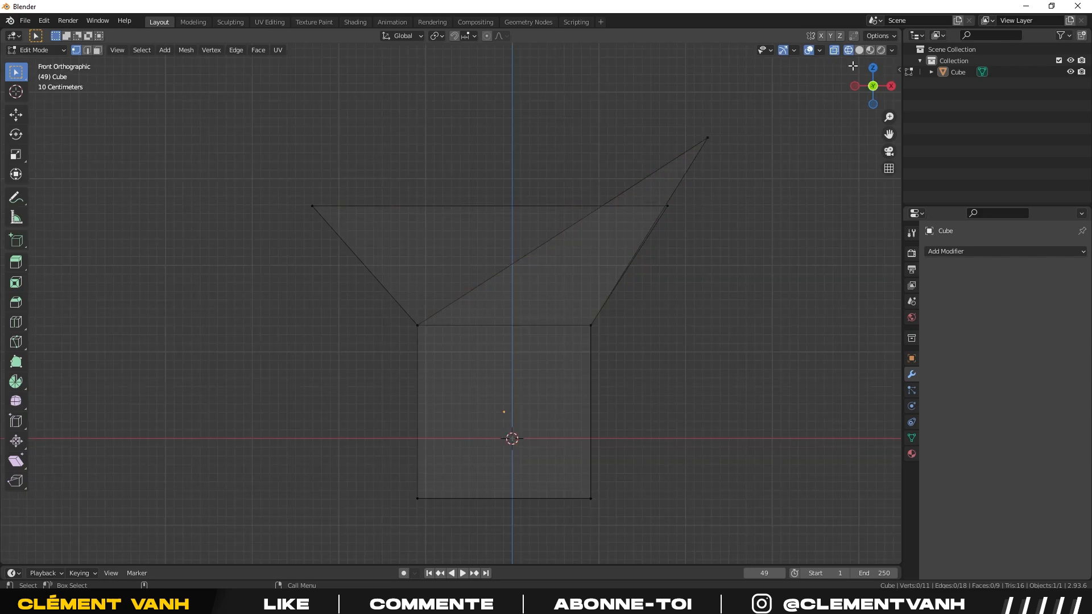
click(859, 51)
drag(746, 132, 204, 247)
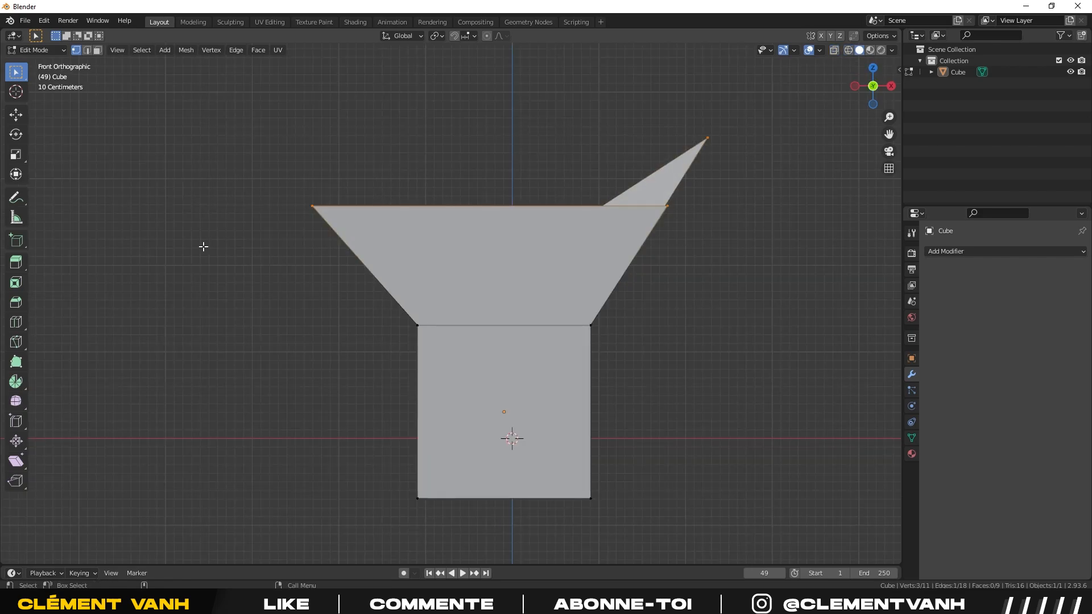
middle_drag(749, 227, 610, 284)
middle_drag(448, 344, 673, 381)
click(724, 391)
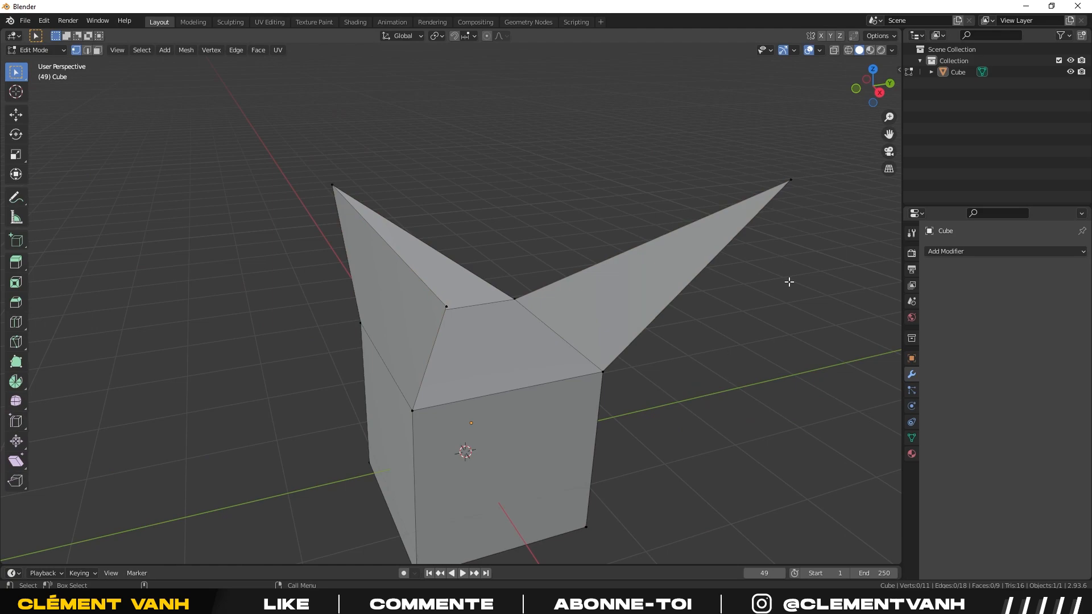
From the front in wireframe shading, box-select all three raised vertices.
key(KP_1)
click(848, 50)
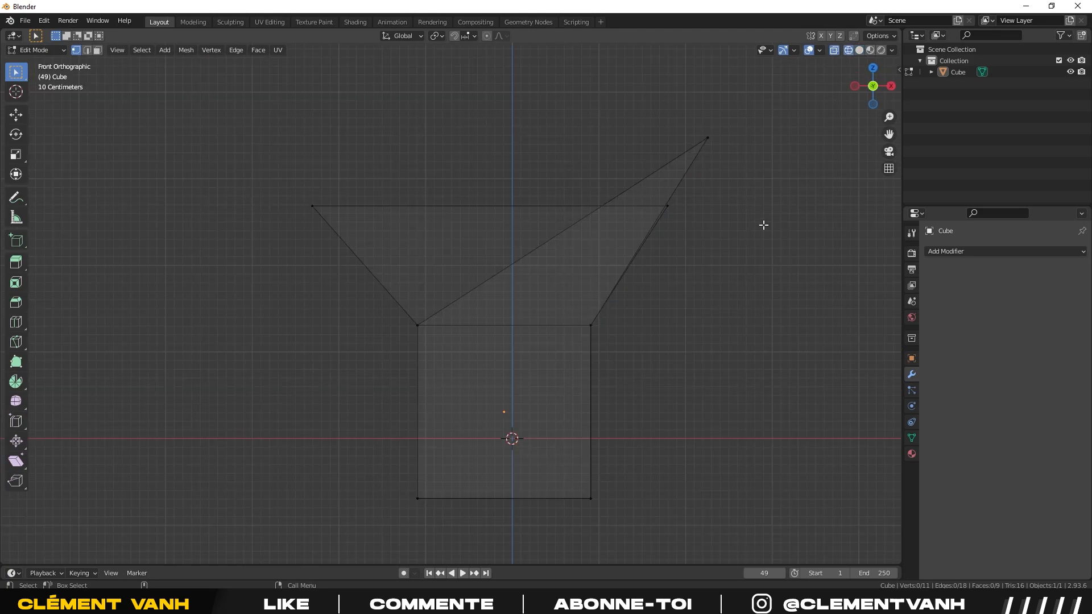
drag(773, 115, 229, 263)
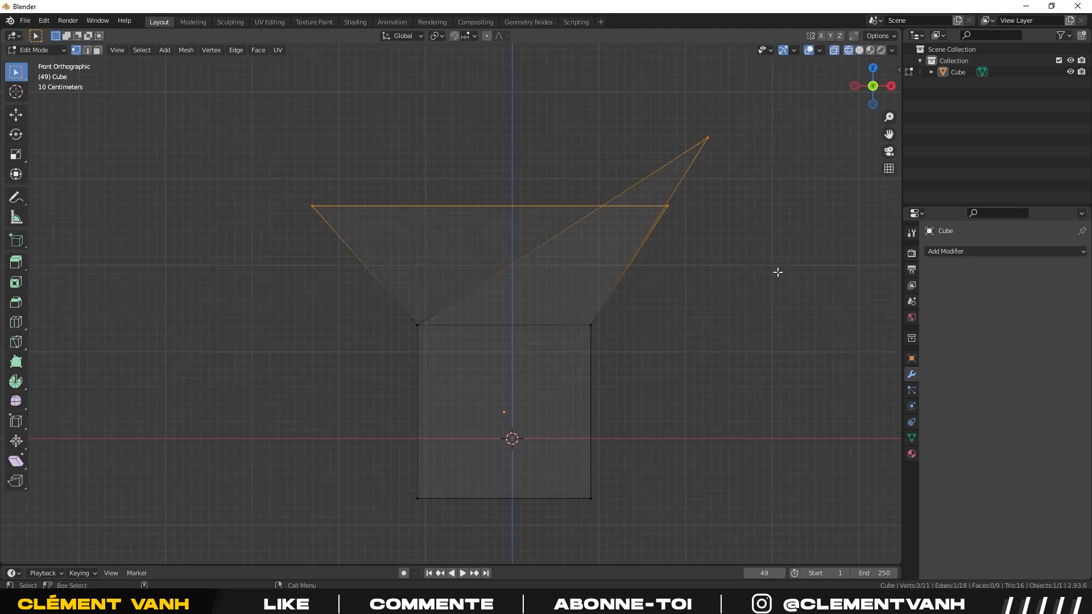
Move the back raised vertex about -1.851 m in X and -1.083 m in Z, and box-select the raised vertices in solid shading.
click(859, 50)
click(708, 137)
key(g)
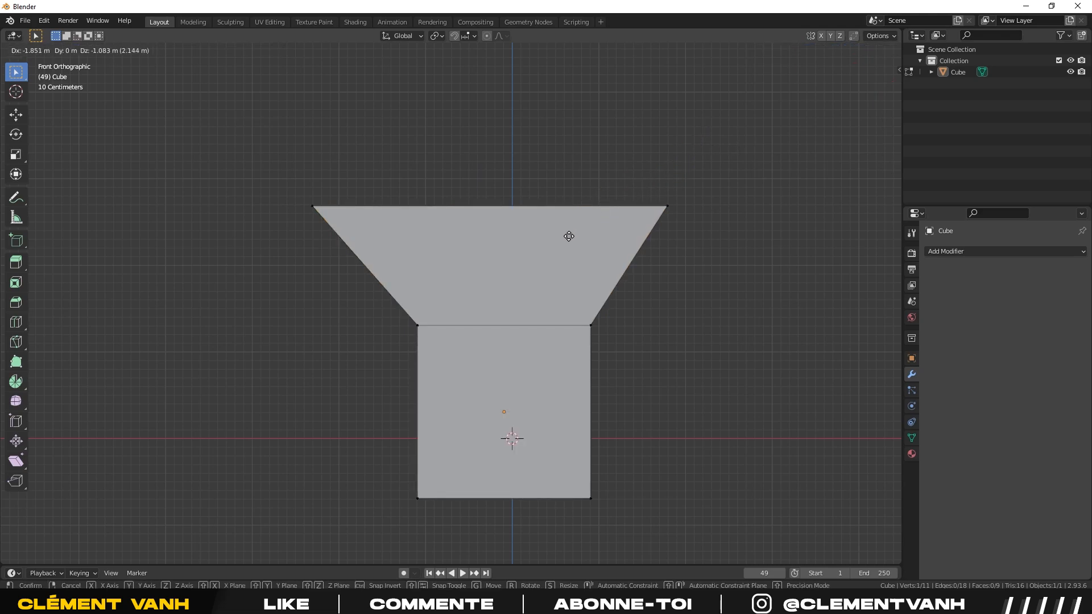
click(568, 237)
drag(769, 120, 272, 257)
middle_drag(617, 241, 580, 222)
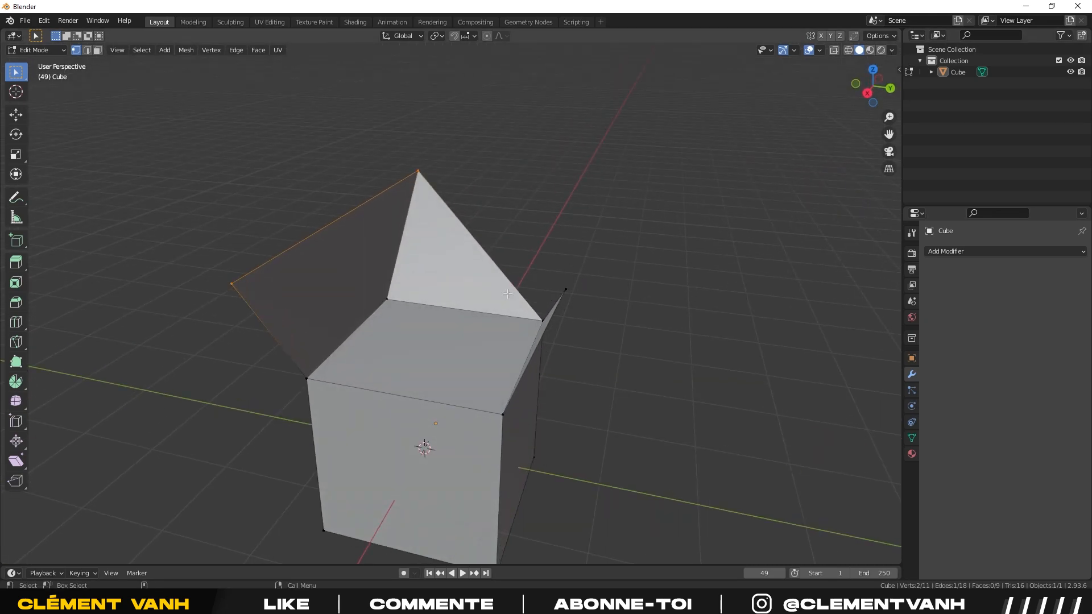
Box-select all three raised vertices from the front in wireframe, return to solid shading, and delete the vertices.
key(KP_1)
click(848, 50)
drag(753, 143, 306, 245)
mouse_move(726, 267)
middle_down()
mouse_move(616, 243)
mouse_move(553, 312)
mouse_move(626, 284)
middle_up()
click(859, 50)
key(x)
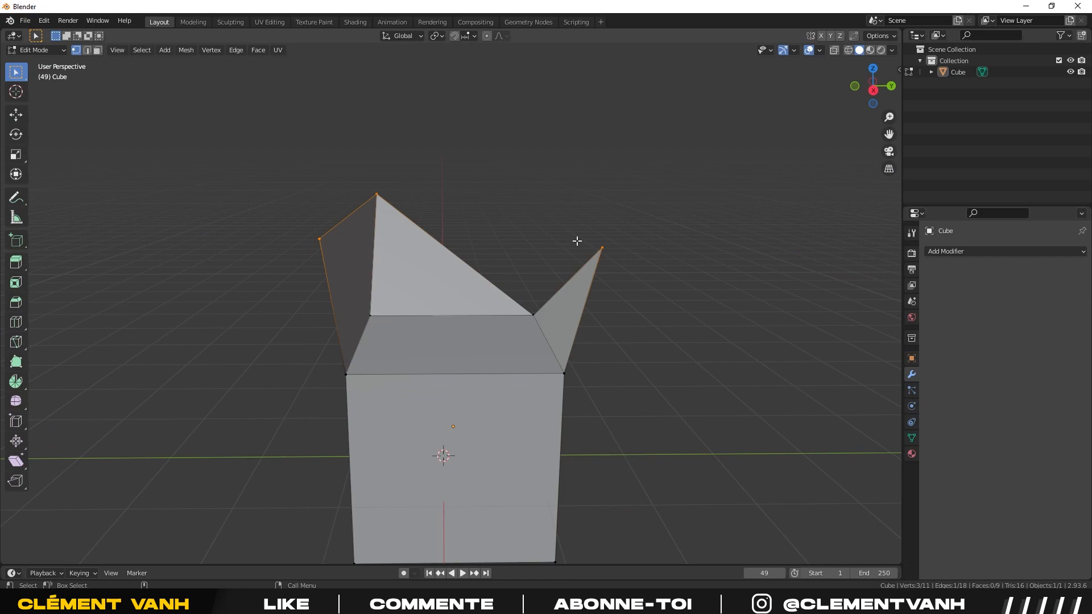
key(x)
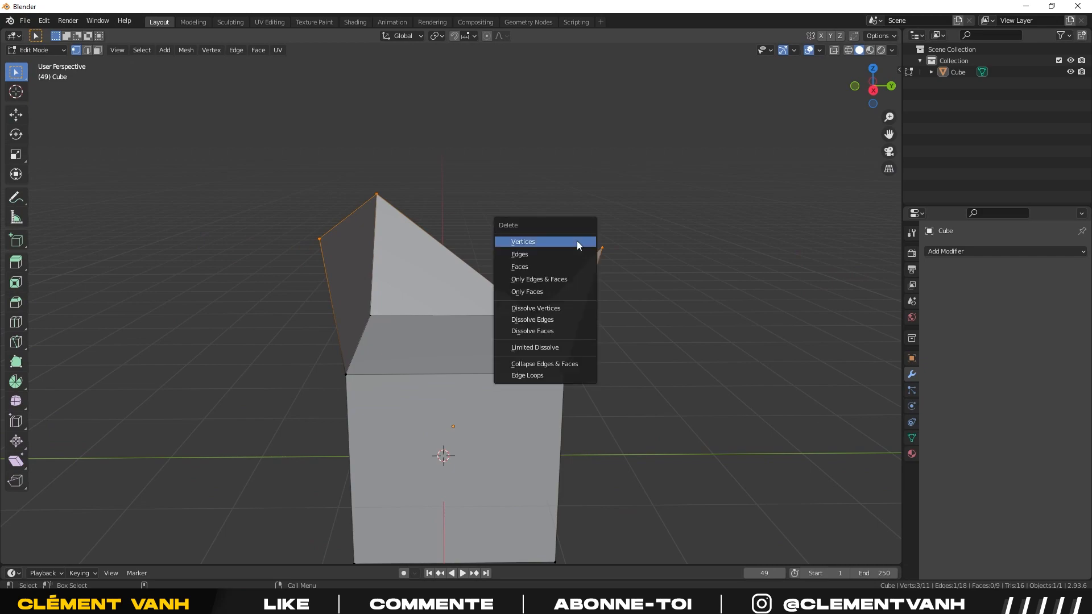
click(537, 242)
Switch to edge selection and select the cube's upper front edge.
middle_drag(720, 364, 425, 364)
click(87, 50)
click(516, 369)
middle_drag(515, 369, 398, 348)
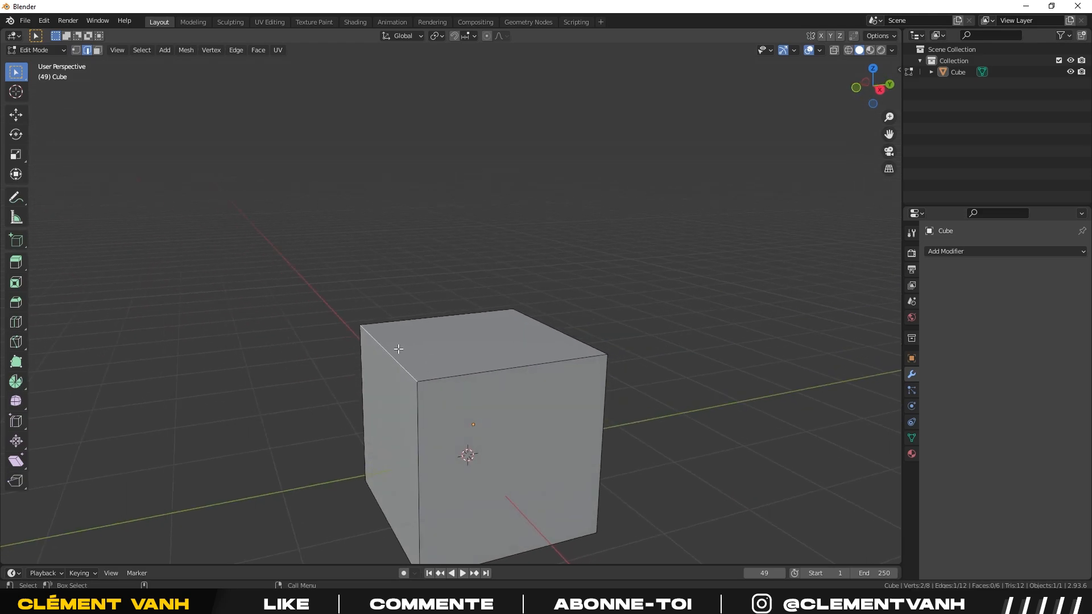
Delete the selected upper front edge with the Edges option, inspect the cube, and undo the deletion.
key(x)
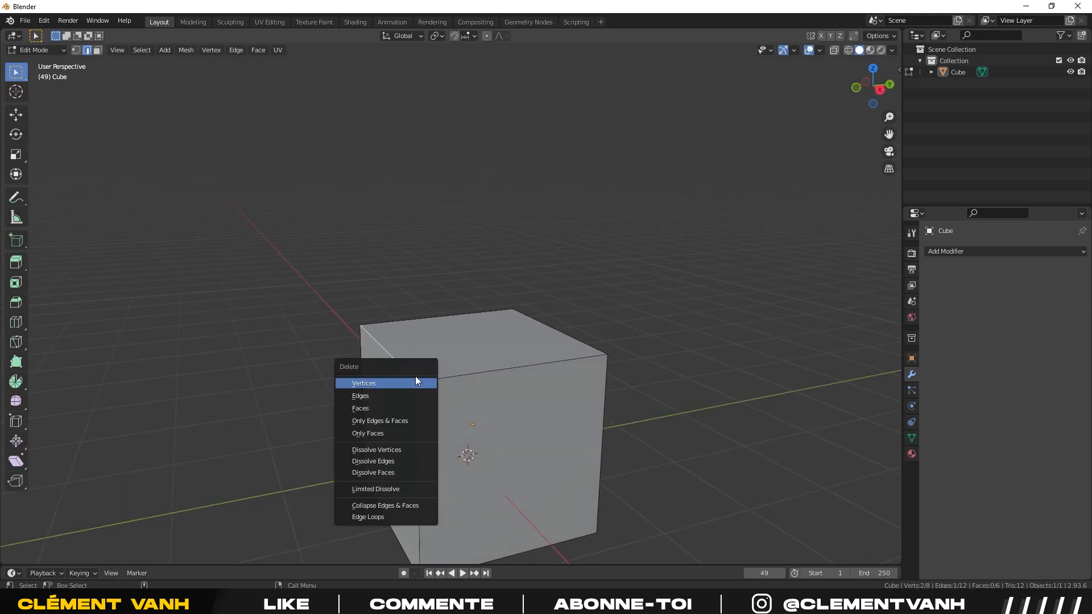
click(364, 396)
middle_drag(364, 396, 422, 363)
key(ctrl+z)
Delete the selected edge with the Vertices option instead, inspect the remaining faces, and undo the deletion.
key(x)
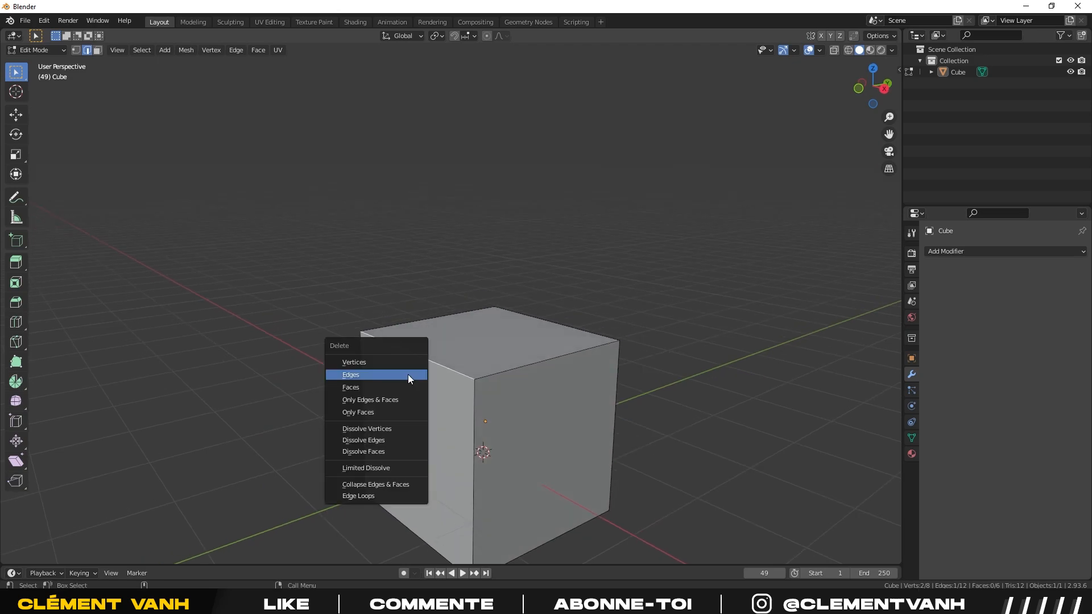
click(374, 363)
middle_drag(268, 370, 233, 360)
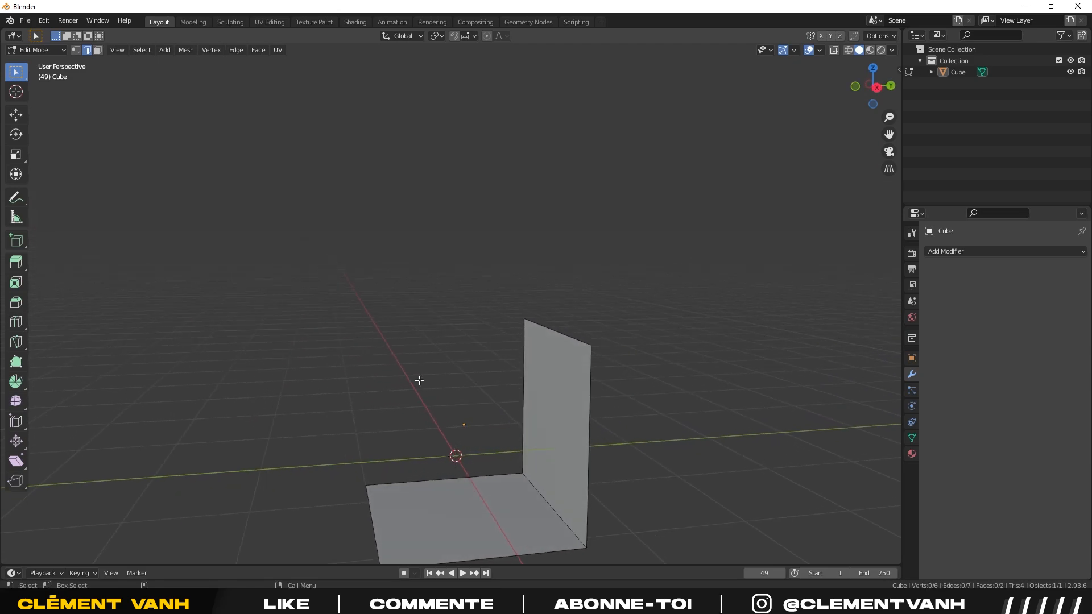
key(ctrl+z)
Delete the cube's upper front edge using the Edges option.
middle_drag(419, 378, 408, 396)
key(x)
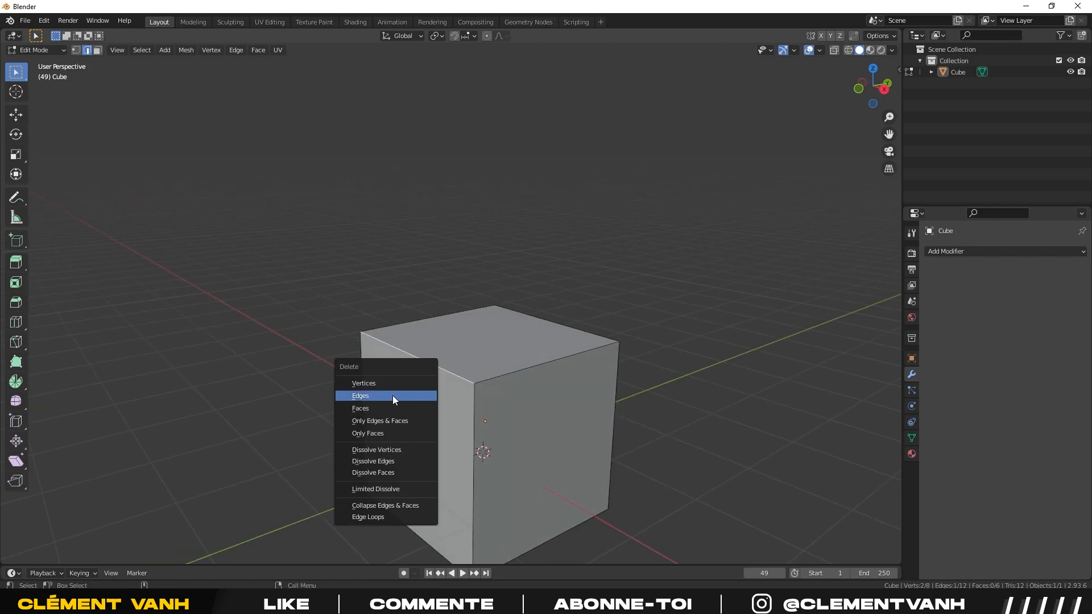
click(380, 396)
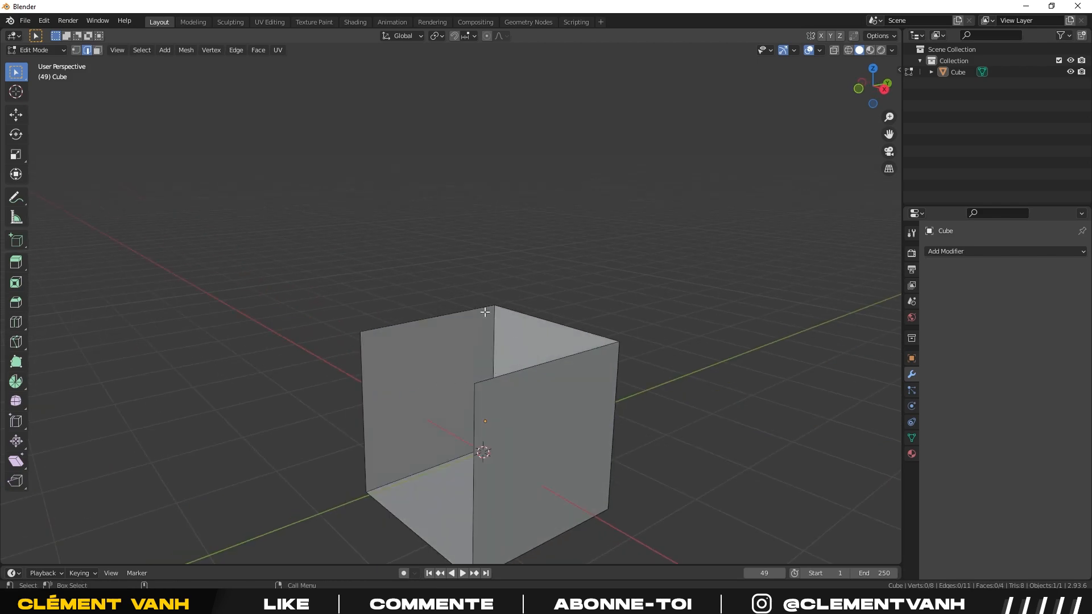
Undo the last edge deletion on the cube.
key(ctrl+z)
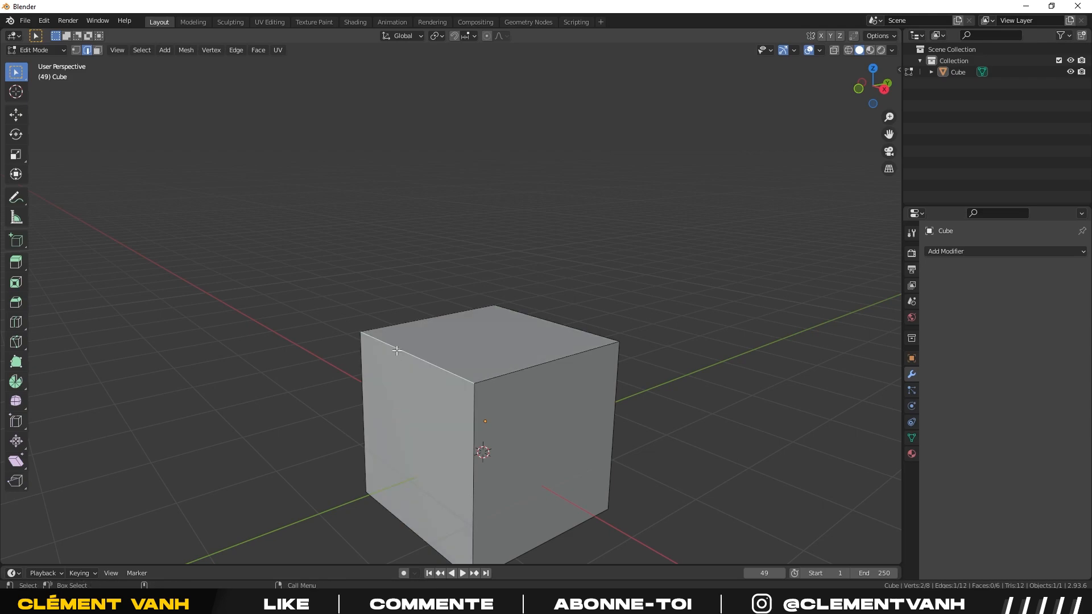
Try deleting the vertices of the selected top edge of the cube and undo the deletion.
key(x)
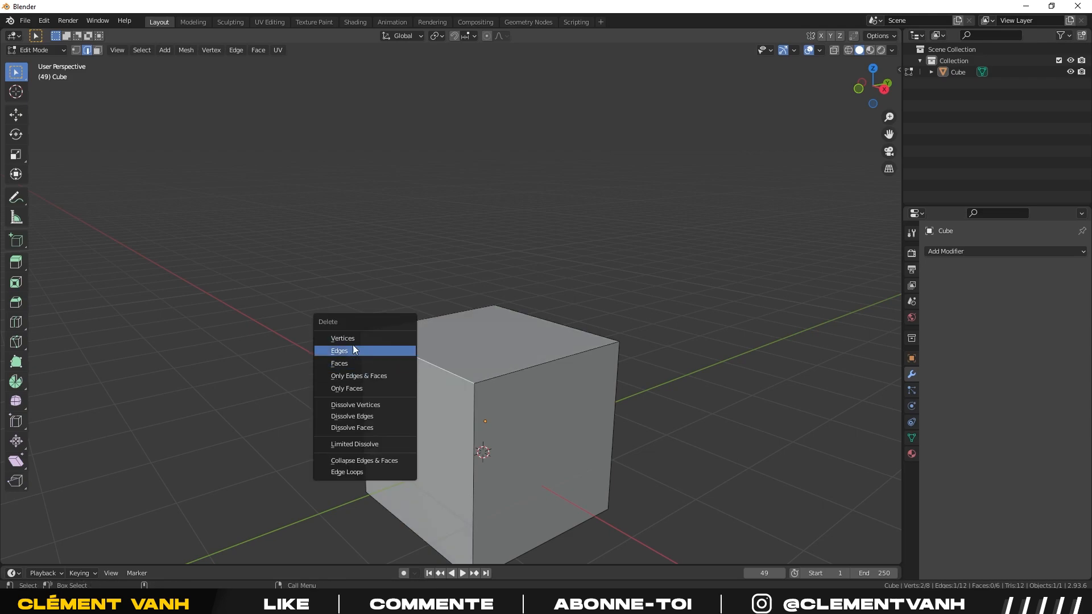
click(349, 340)
mouse_move(462, 402)
middle_down()
mouse_move(484, 401)
mouse_move(500, 443)
mouse_move(421, 395)
mouse_move(500, 394)
mouse_move(452, 405)
middle_up()
scroll(449, 409, down, 2)
key(ctrl+z)
scroll(447, 342, up, 2)
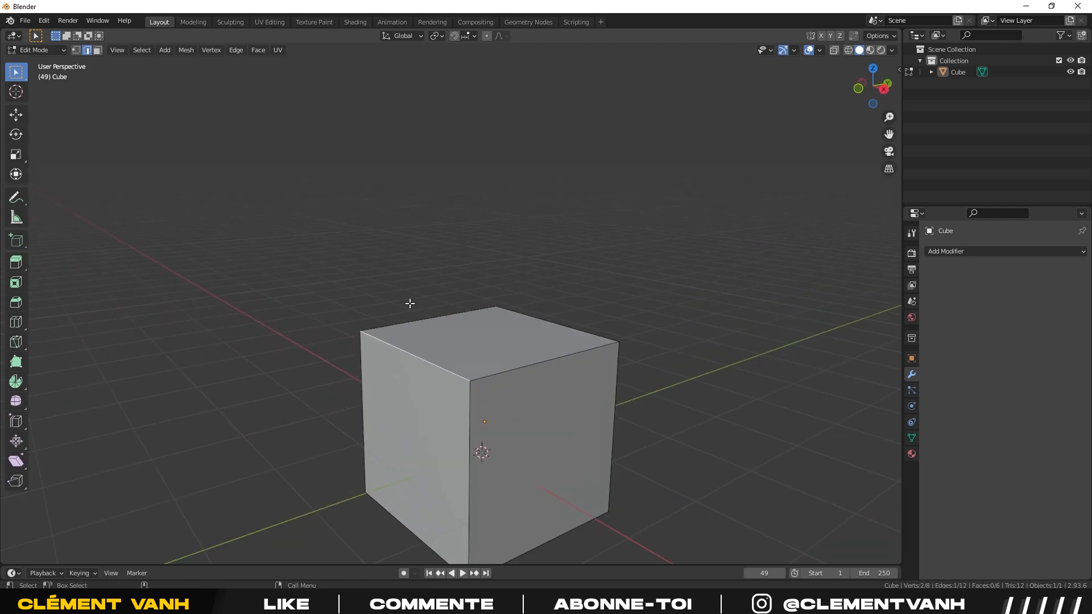
Switch to face selection and delete the cube's top face.
click(76, 50)
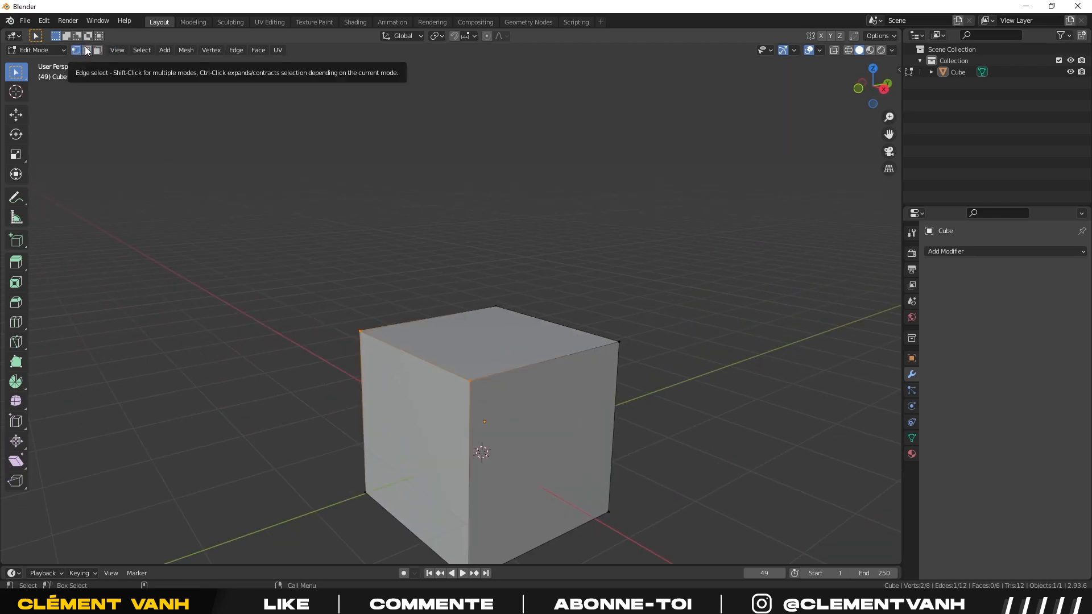
click(97, 50)
middle_drag(491, 358, 445, 363)
click(469, 357)
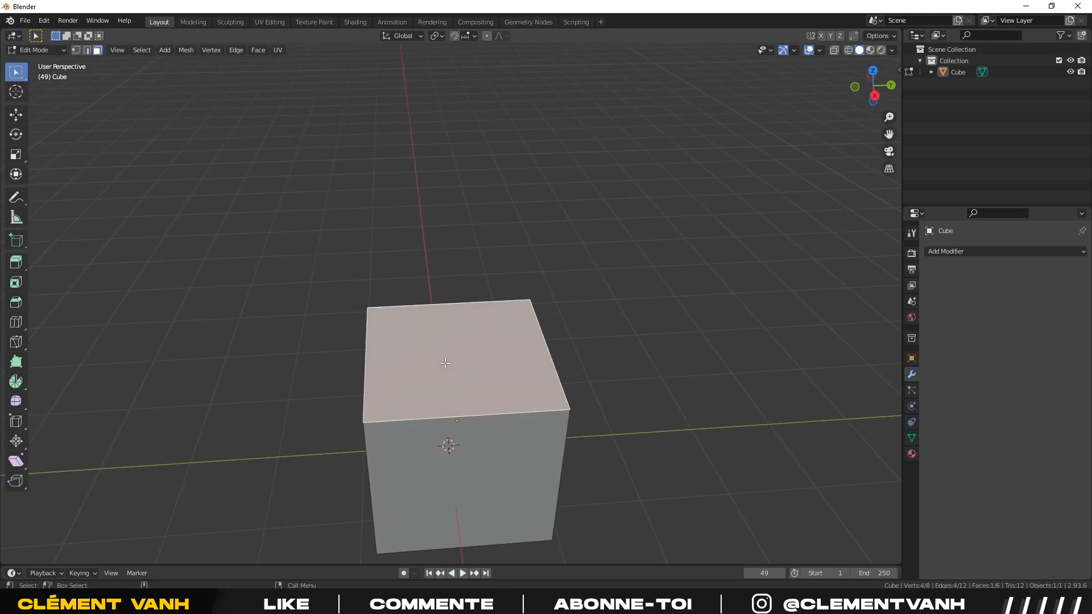
key(x)
click(465, 410)
Delete the cube's bottom face and one of its side faces.
middle_drag(465, 410, 449, 453)
click(447, 404)
key(x)
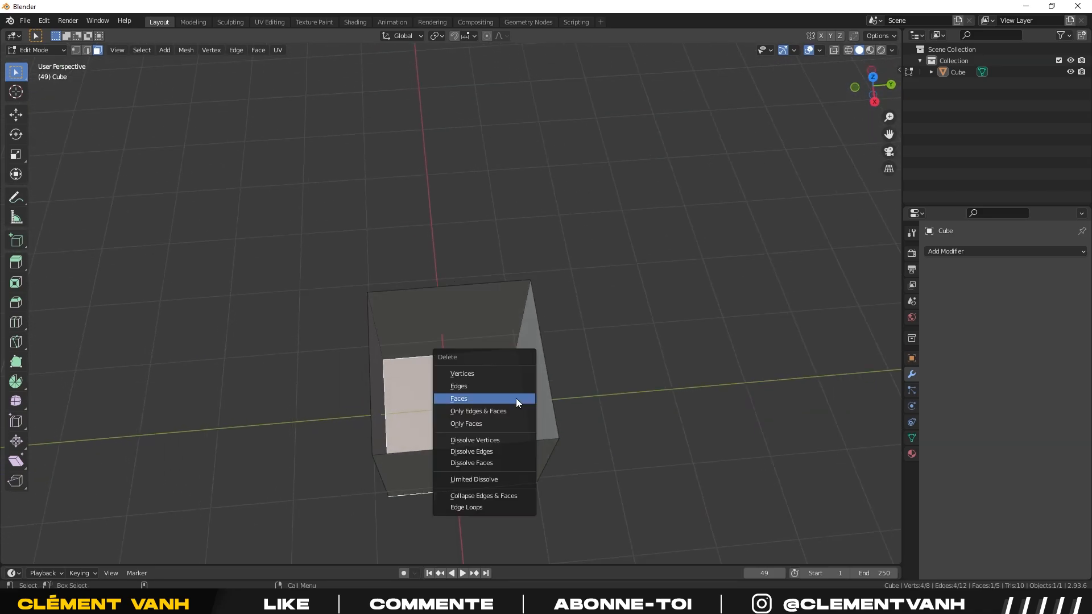
click(466, 398)
middle_drag(466, 399, 578, 362)
click(477, 413)
key(x)
click(435, 419)
middle_drag(434, 418, 489, 476)
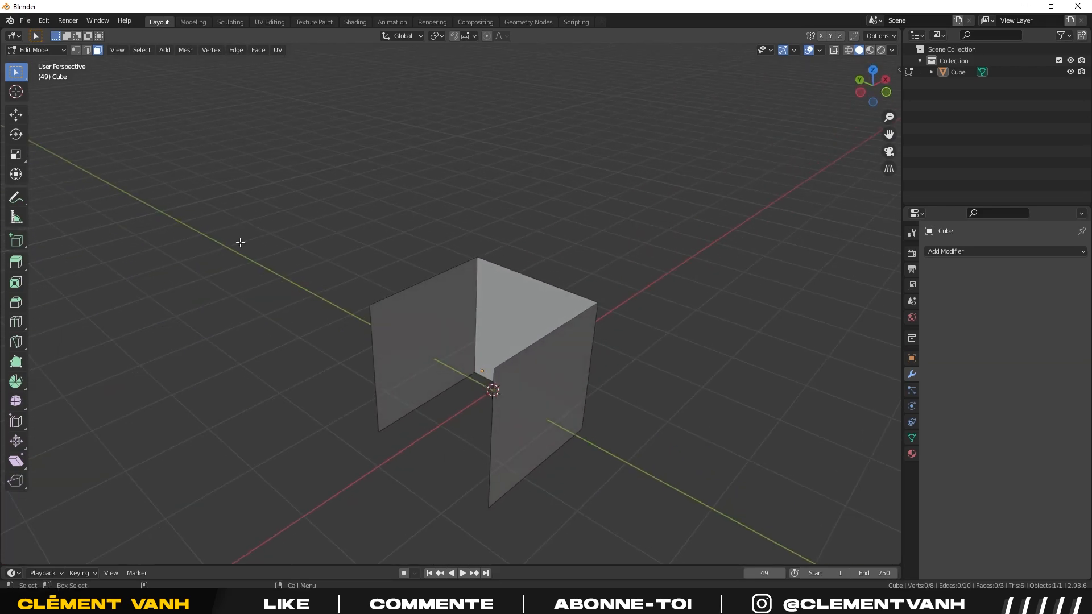
Switch to vertex selection and fill the cube's open top and open side with faces built from their four corner vertices.
click(76, 50)
click(595, 304)
shift+click(477, 257)
shift+click(370, 306)
middle_drag(494, 370, 495, 320)
click(494, 319)
shift+click(355, 324)
shift+click(352, 506)
shift+click(533, 515)
key(f)
Fill the cube's open bottom with a face from its four corner vertices and deselect everything.
middle_drag(575, 504, 514, 377)
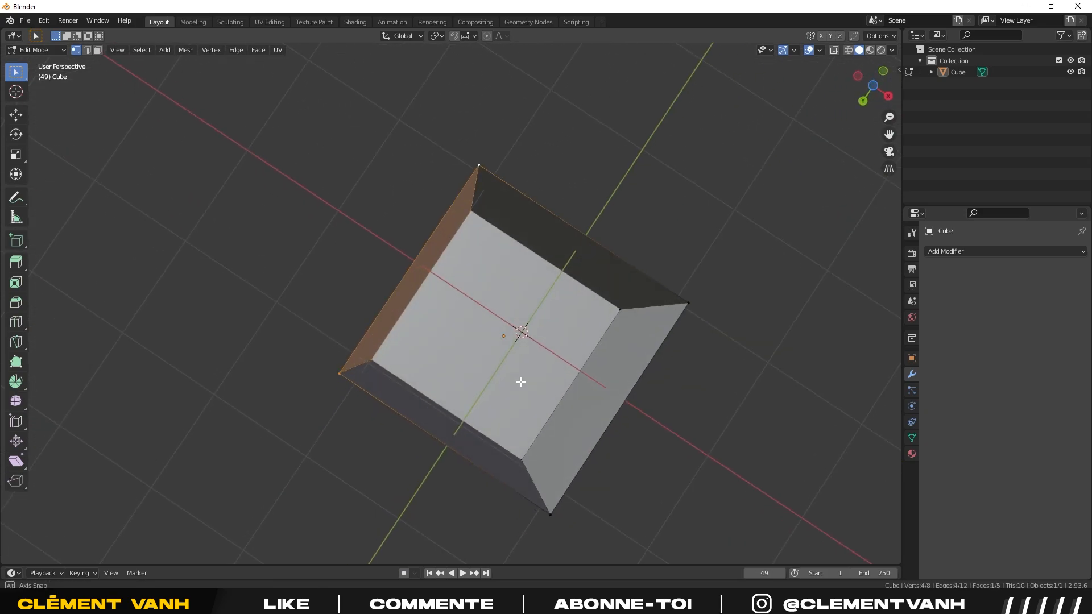
click(478, 165)
shift+click(339, 374)
shift+click(554, 515)
shift+click(685, 305)
key(f)
key(alt+a)
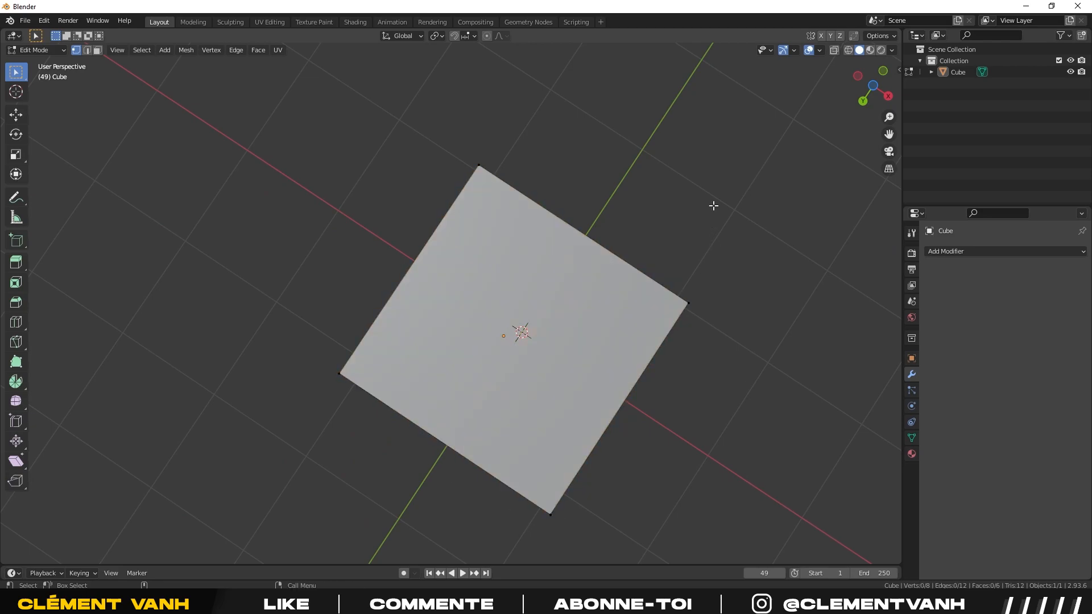
Show the cube in front orthographic view and leave Edit Mode for Object Mode.
scroll(536, 392, down, 8)
key(KP_1)
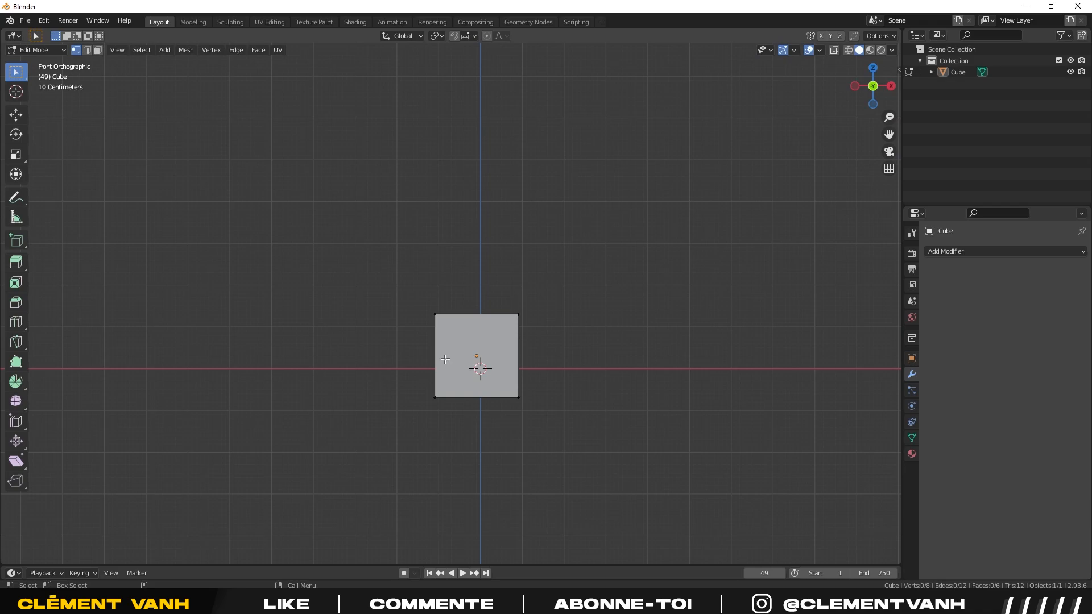
scroll(627, 306, up, 2)
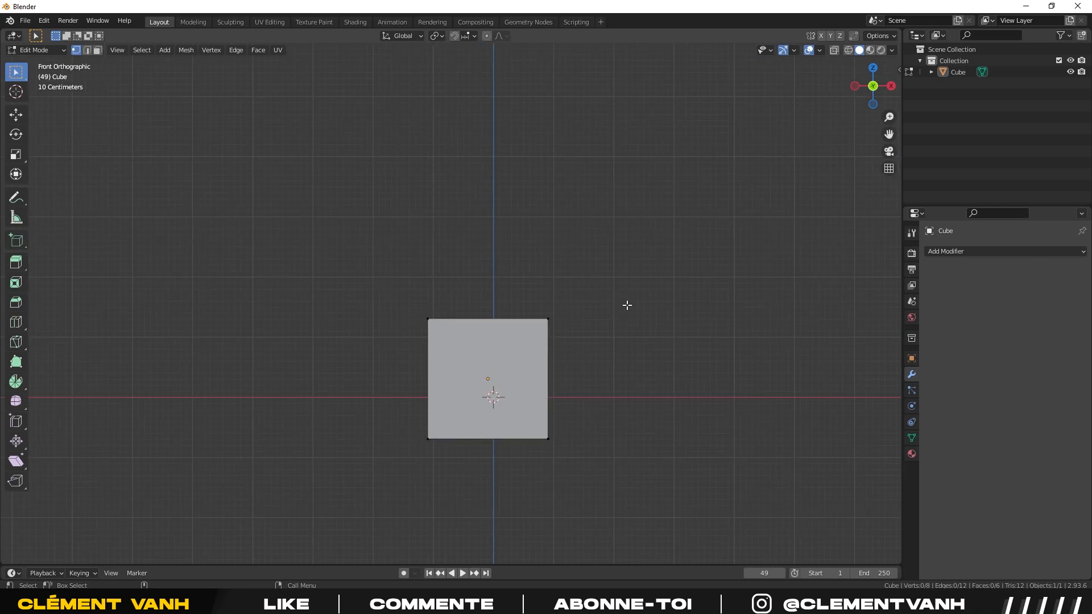
key(Tab)
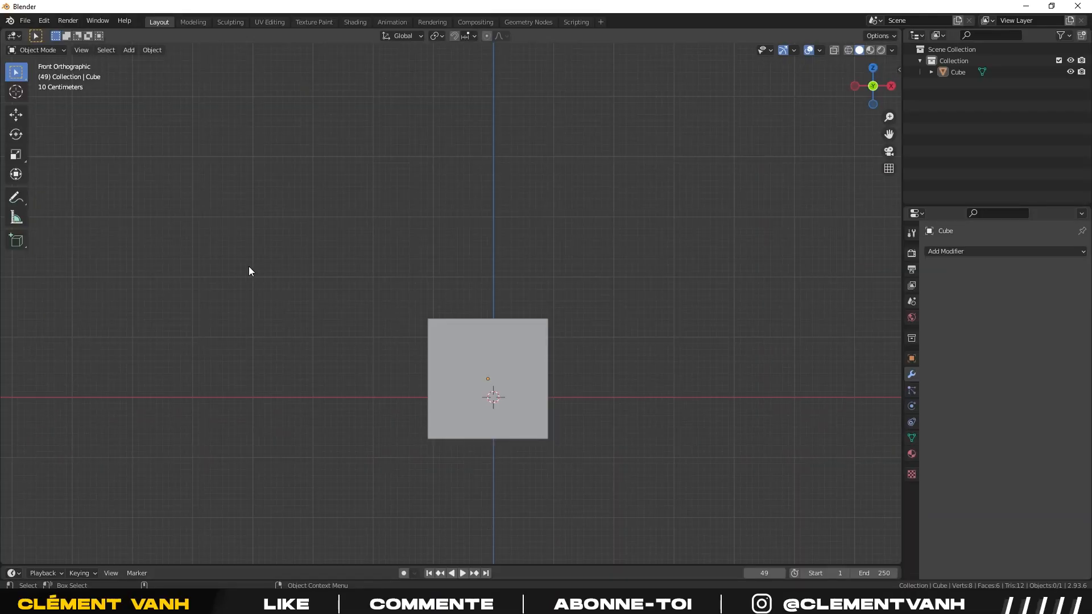
Examine the active tool's settings and the list of modifiers available for the cube.
click(36, 50)
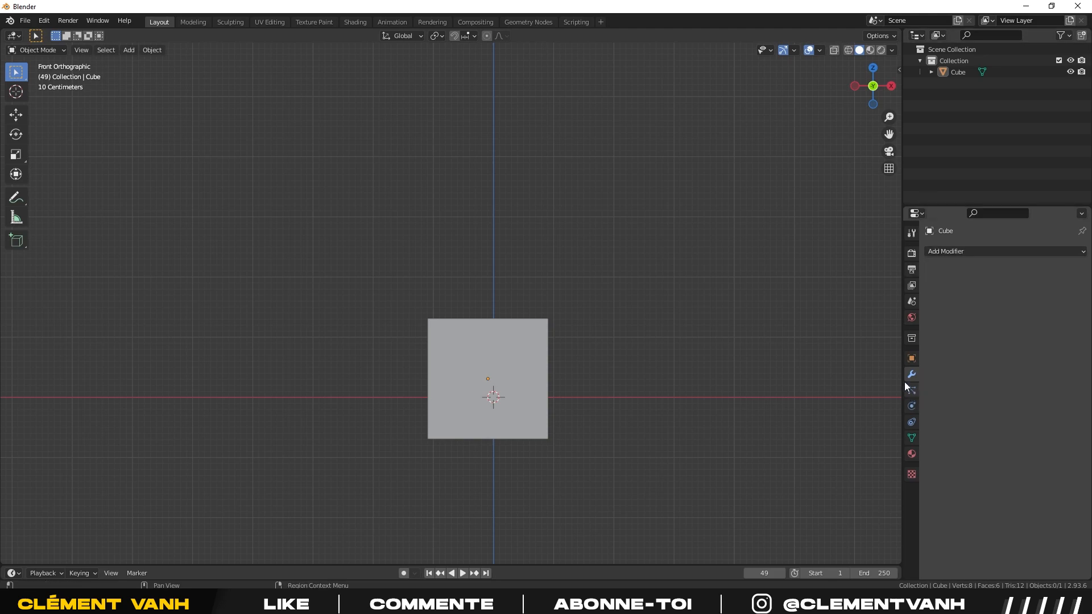
click(913, 236)
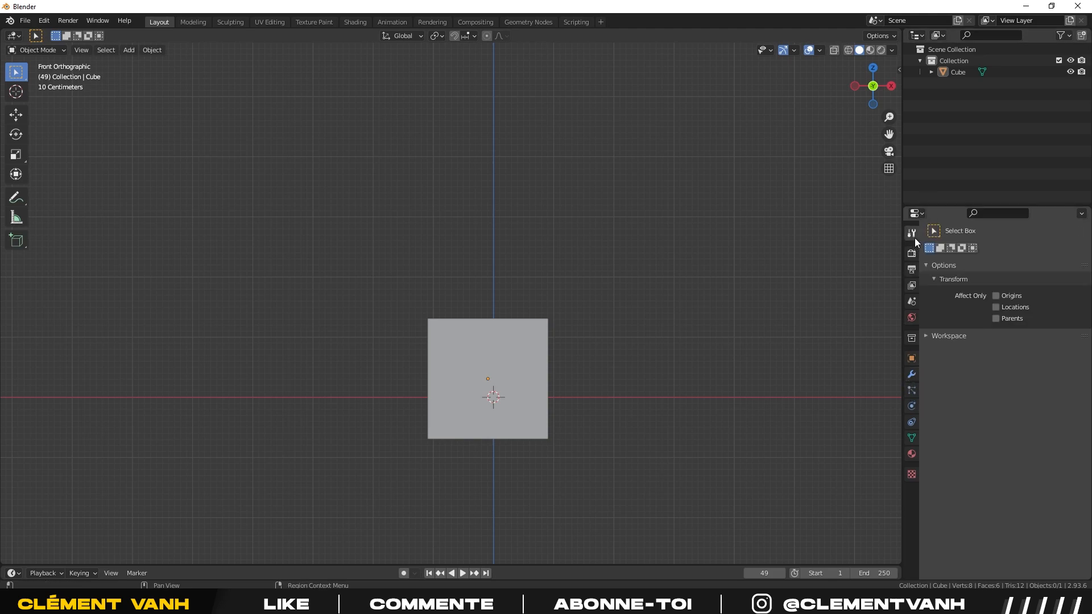
click(910, 377)
middle_drag(659, 344, 573, 341)
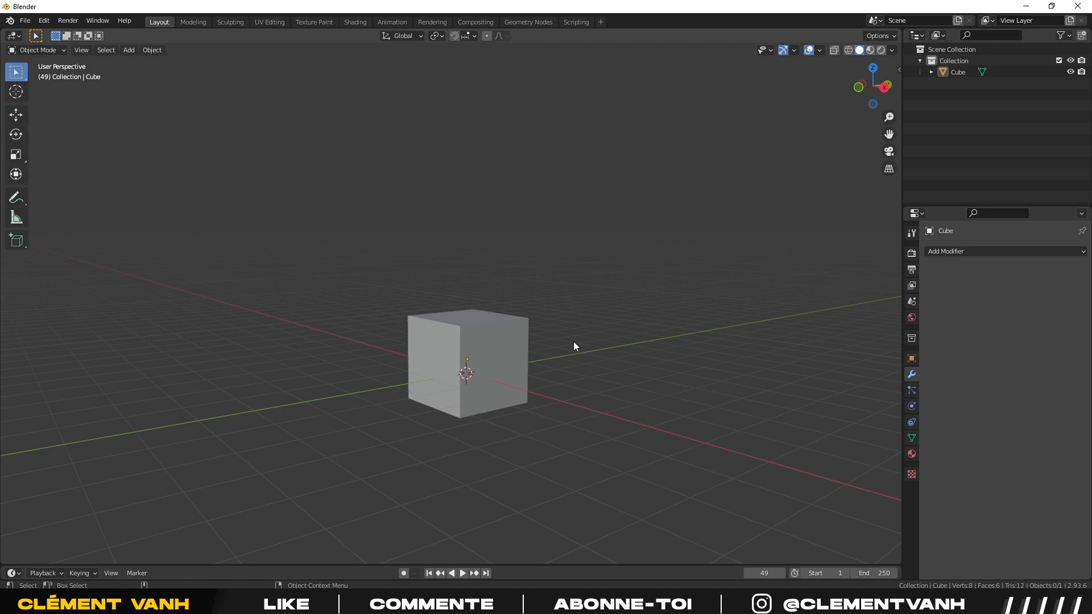
scroll(574, 341, up, 2)
middle_drag(440, 367, 461, 369)
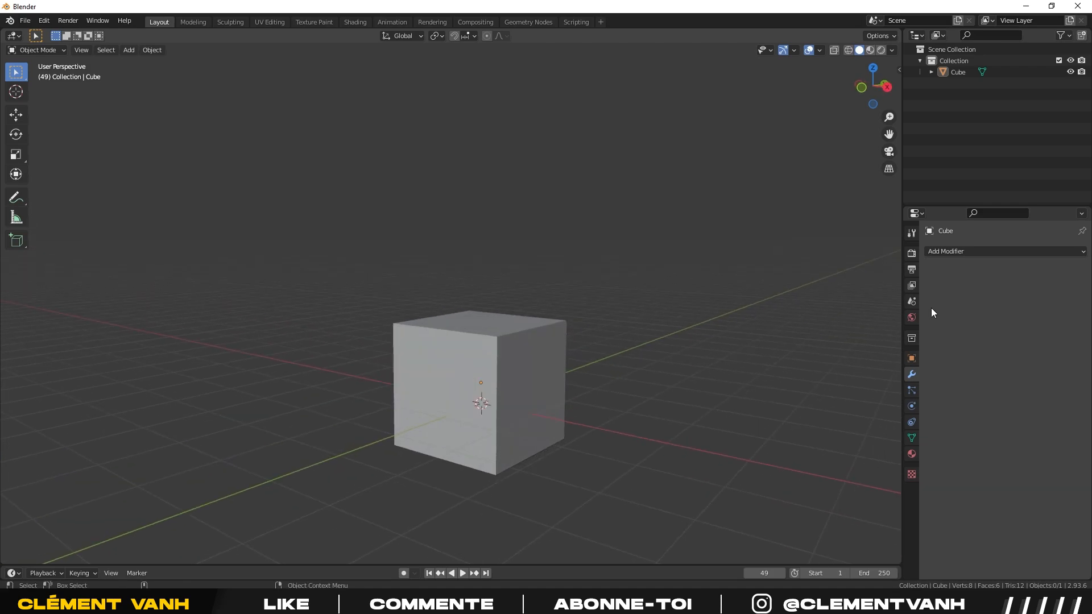
click(961, 254)
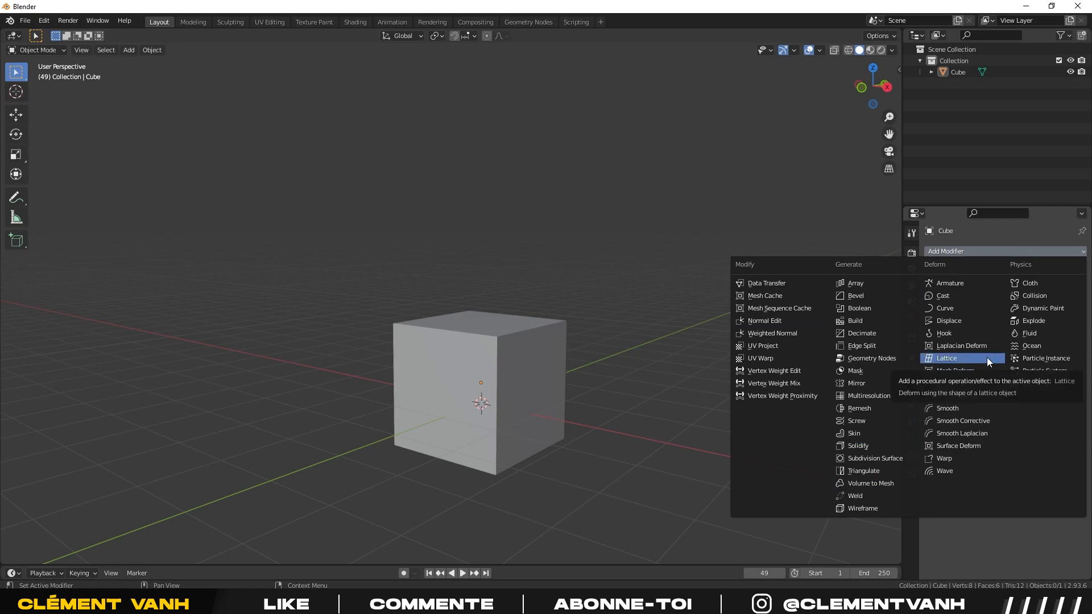
click(992, 254)
Add a UV sphere mesh to the scene.
middle_drag(602, 404, 556, 389)
key(shift+a)
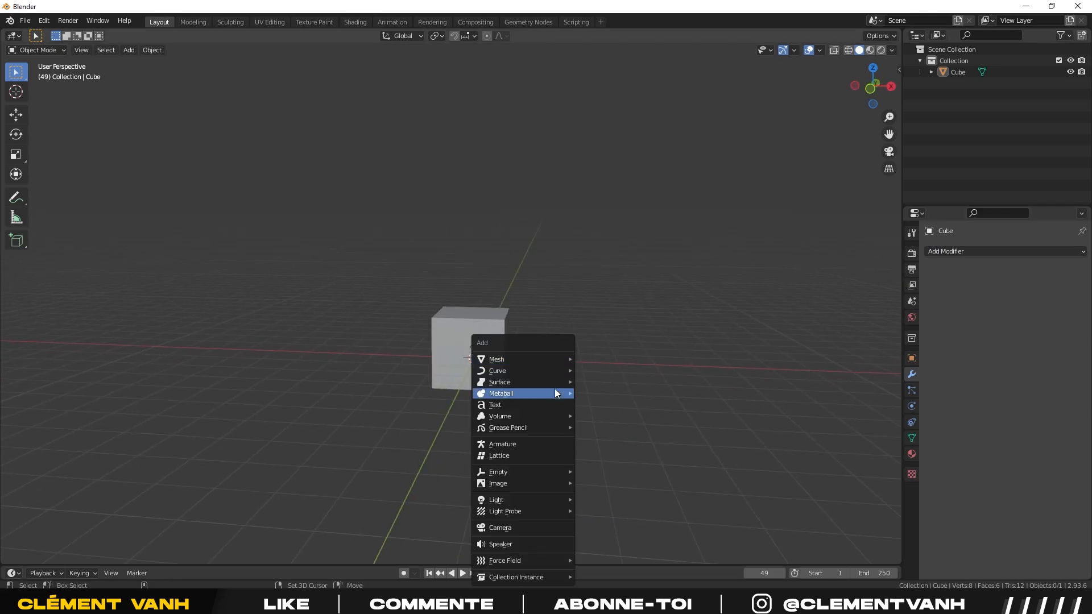
mouse_move(548, 360)
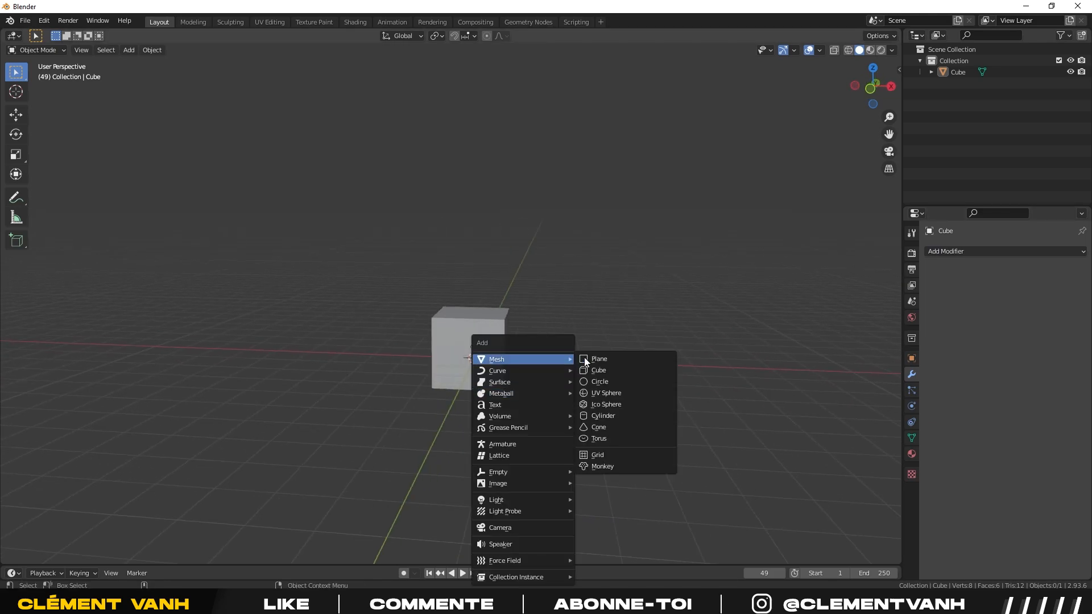
click(631, 394)
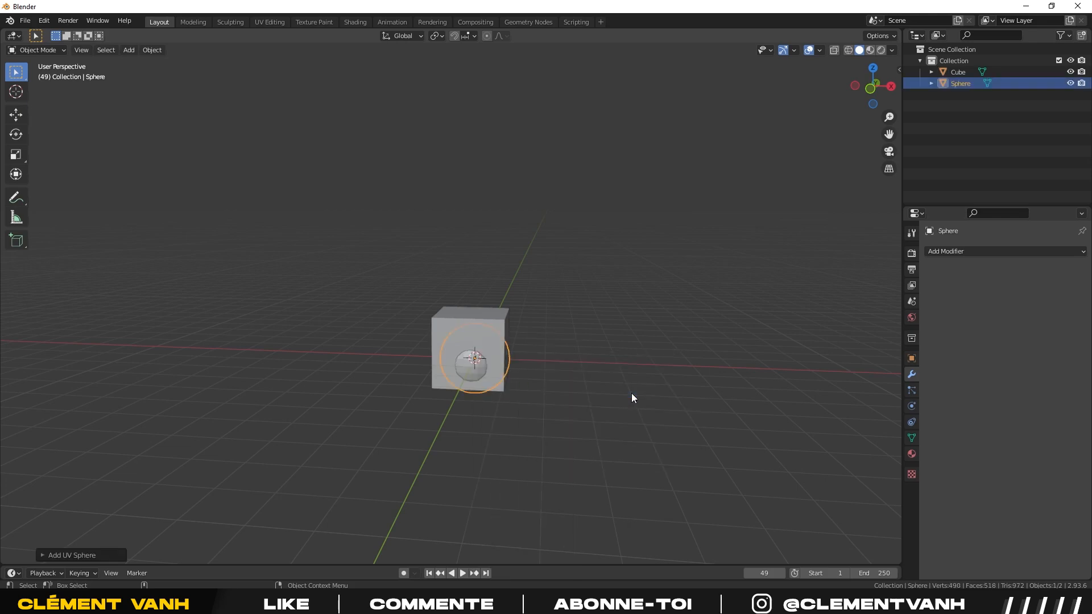
Try moving the cube freely away from the sphere in perspective view and undo the move.
middle_drag(631, 394, 578, 404)
click(486, 318)
middle_drag(527, 371, 512, 369)
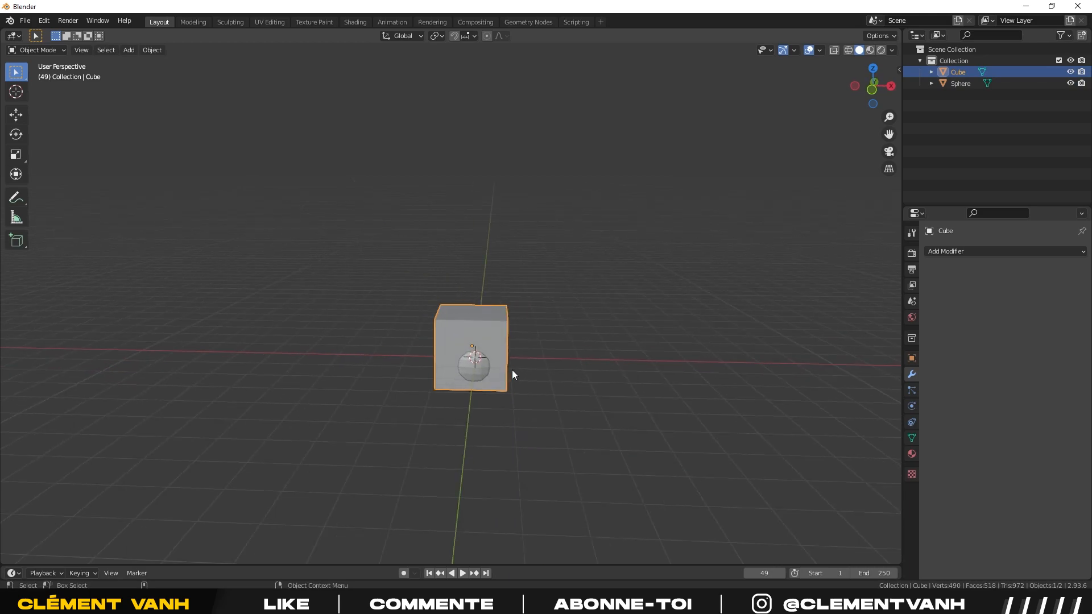
scroll(524, 401, up, 1)
scroll(512, 400, up, 1)
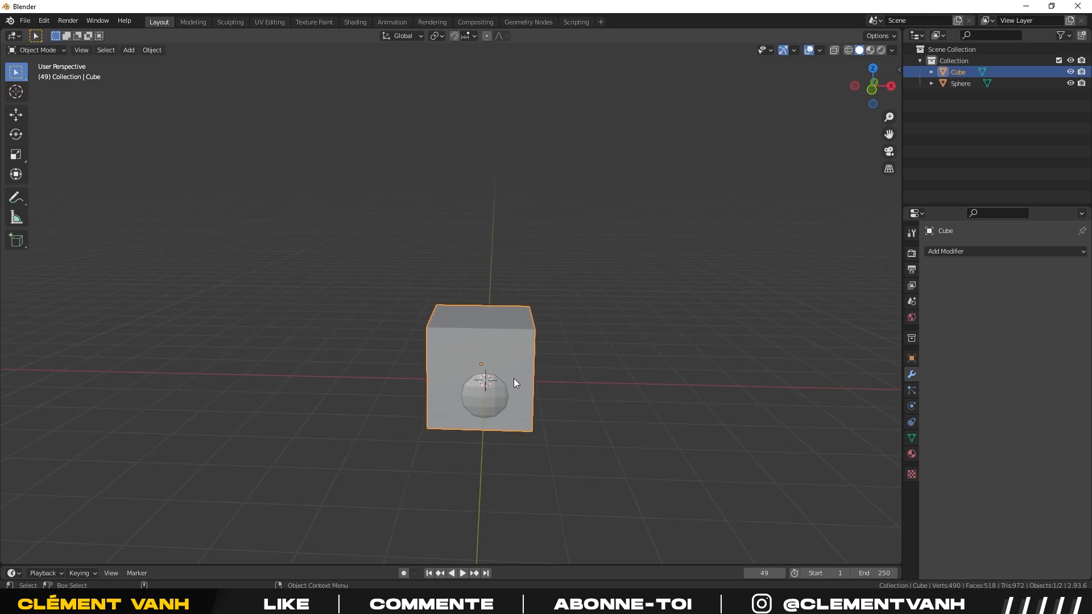
key(g)
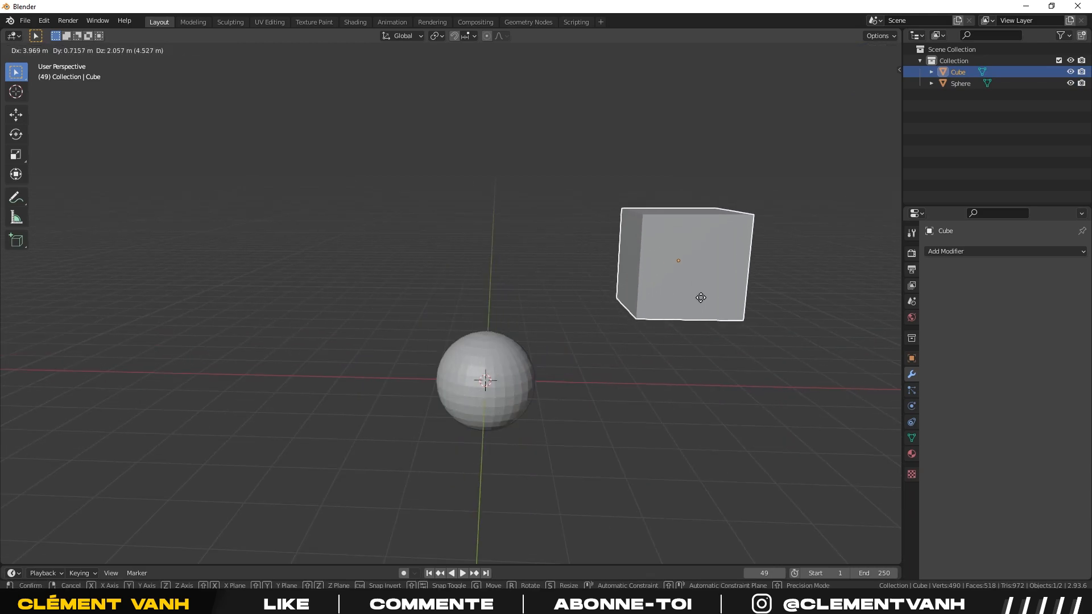
click(734, 250)
click(682, 379)
middle_drag(683, 385, 660, 360)
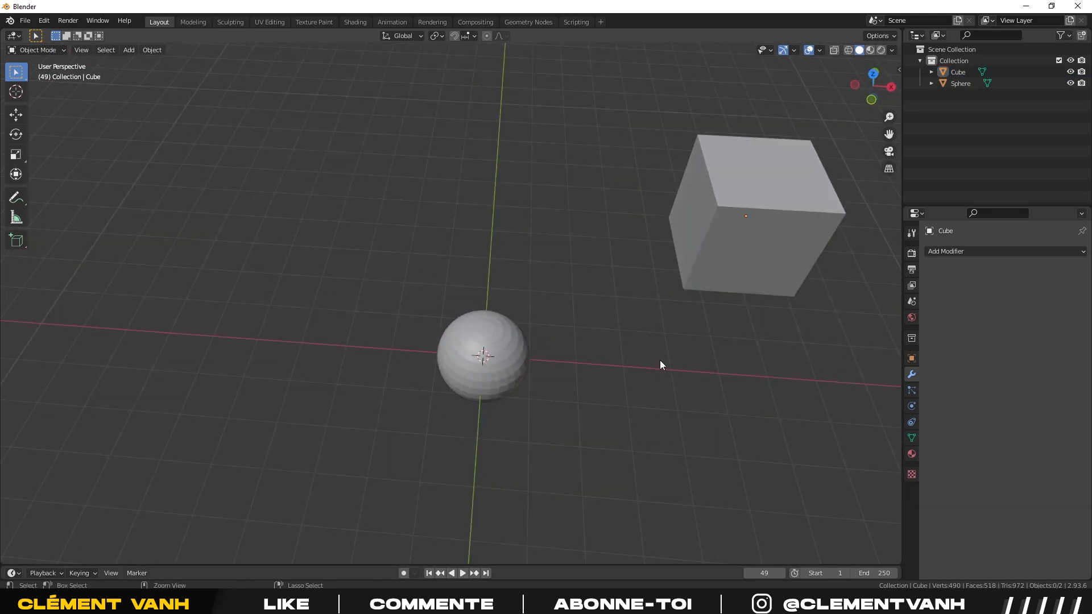
key(ctrl+z)
key(ctrl+z)
Try moving the cube freely again from a different perspective angle and undo the move.
middle_drag(609, 403, 673, 337)
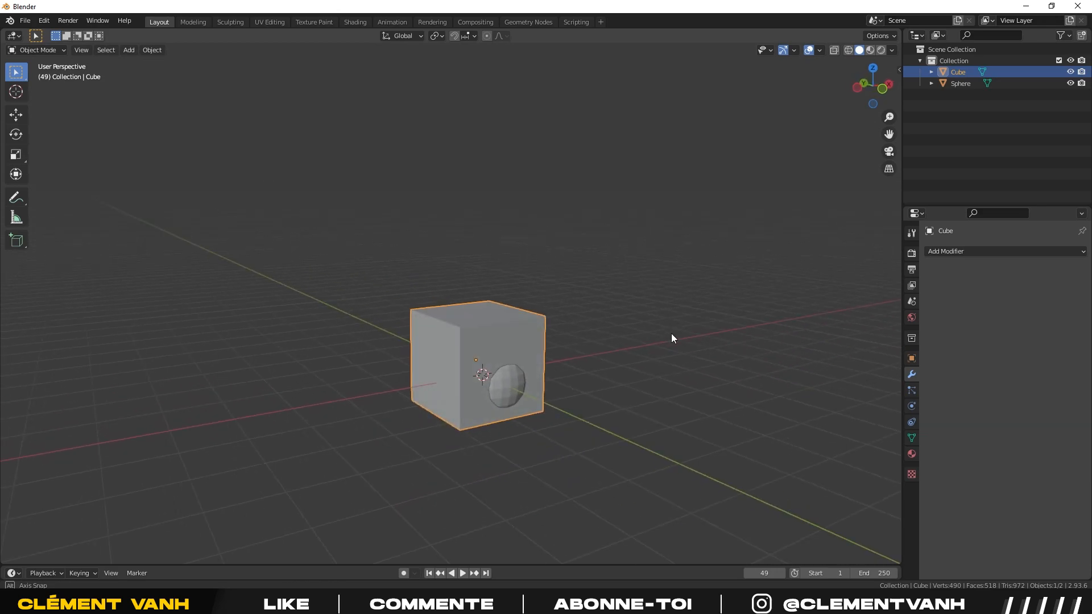
key(g)
click(775, 222)
middle_drag(775, 221, 592, 343)
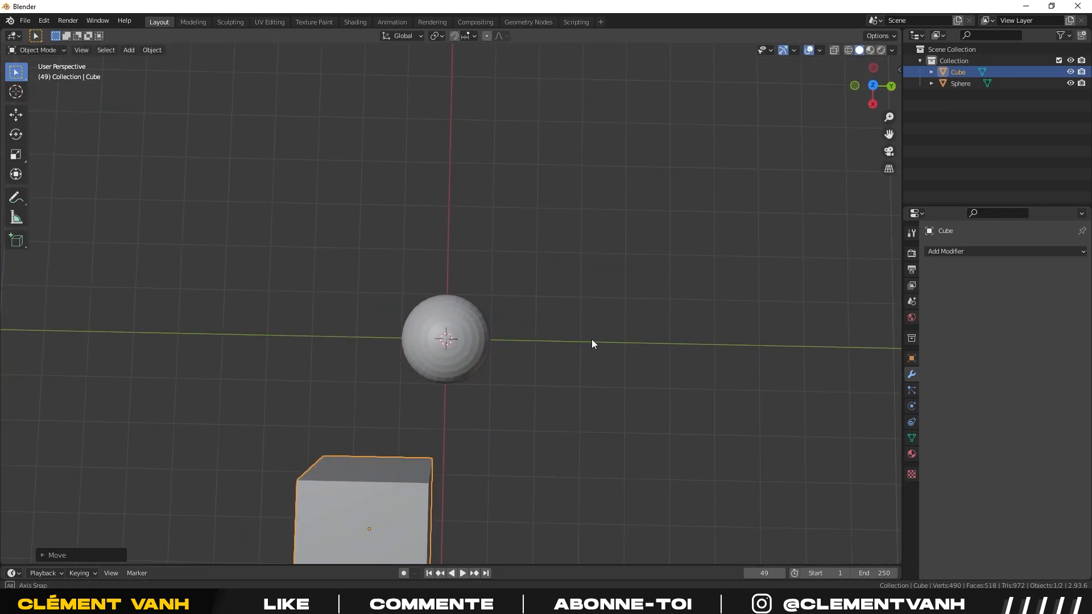
middle_drag(368, 341, 529, 354)
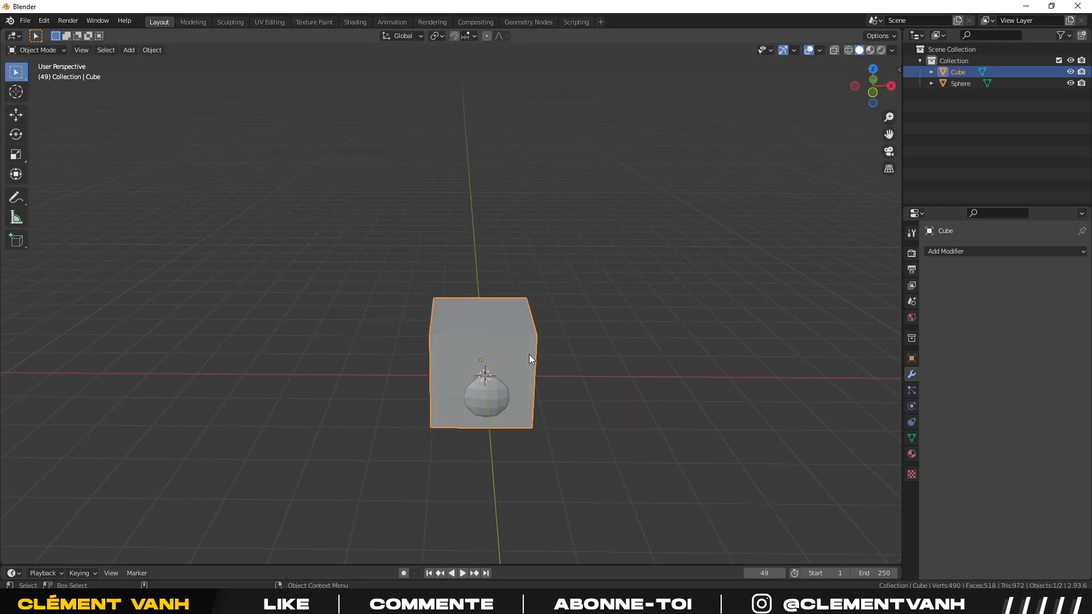
Try moving the cube in front orthographic view by about 4.1 m along X and 2.9 m along Z.
key(KP_1)
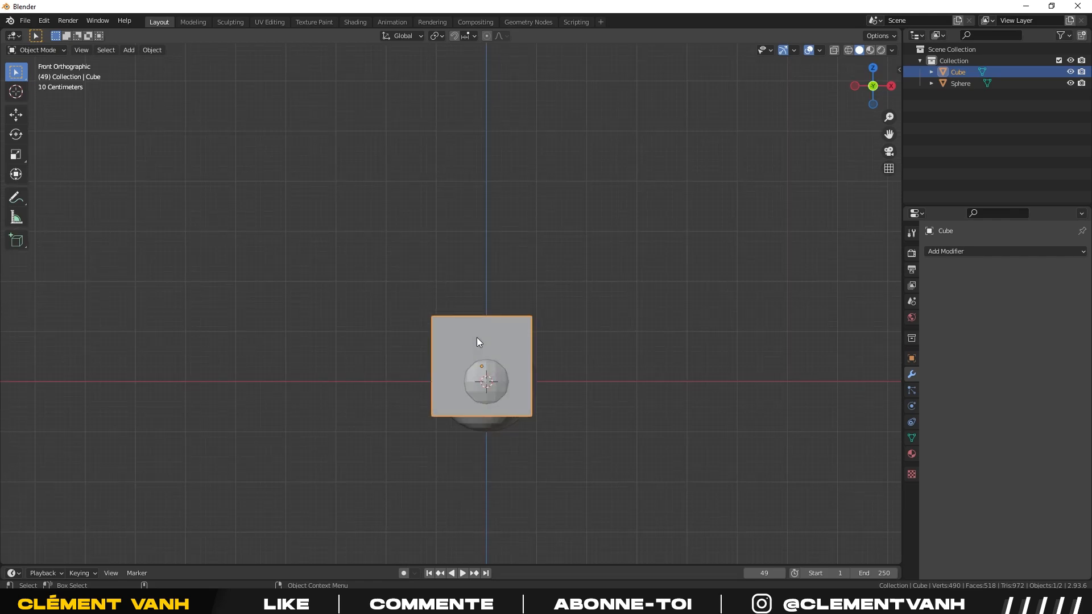
key(g)
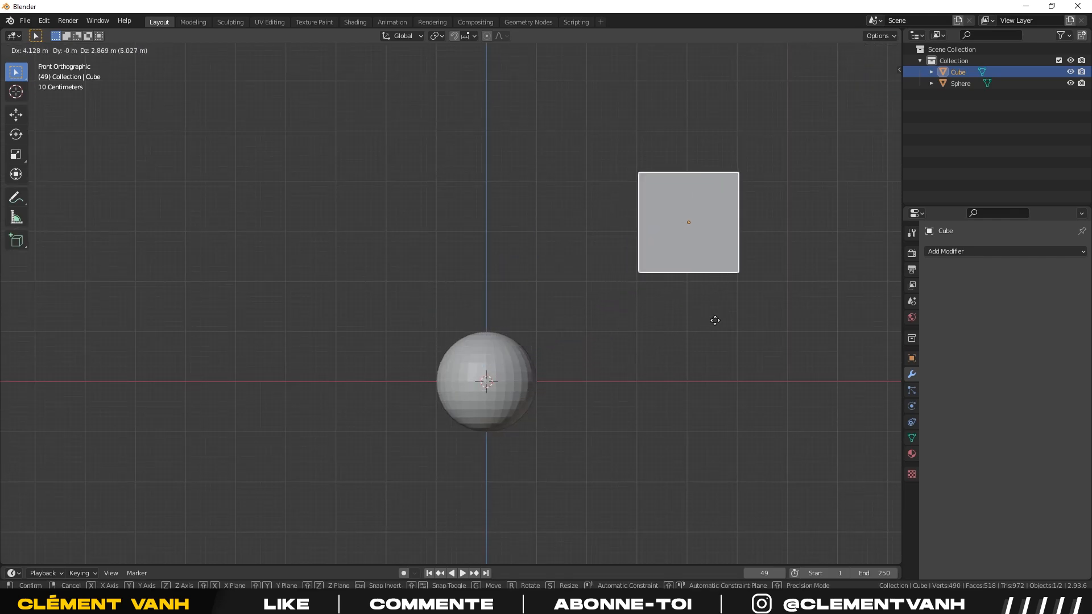
click(716, 321)
middle_drag(749, 334, 602, 441)
key(KP_7)
middle_drag(641, 349, 531, 367)
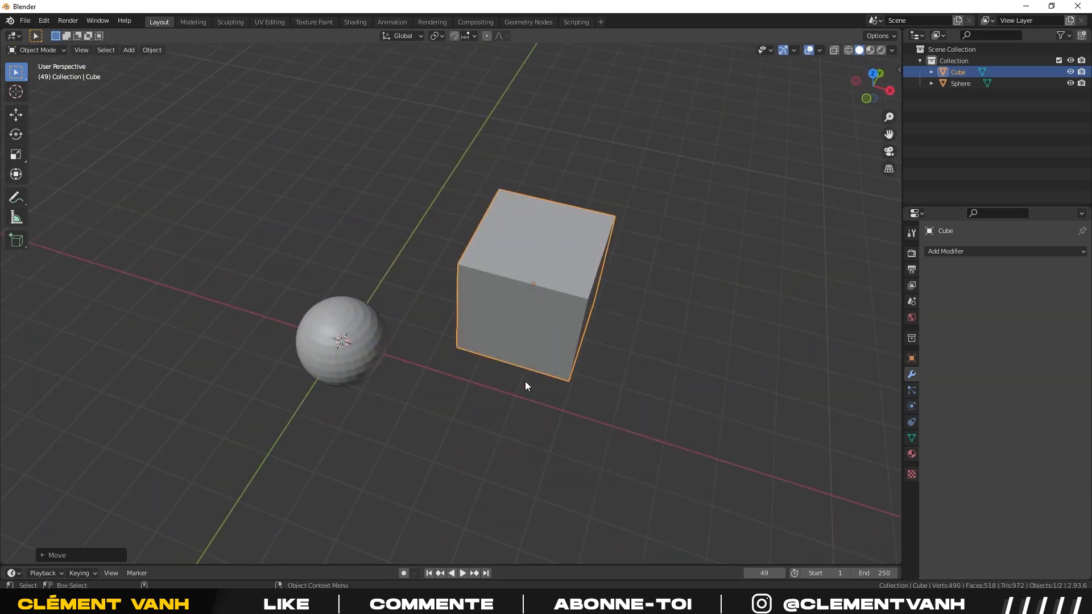
click(493, 410)
click(497, 308)
shift+click(497, 308)
shift+click(497, 308)
Move the cube clear of the sphere so that it stands beside it, and deselect it.
key(KP_1)
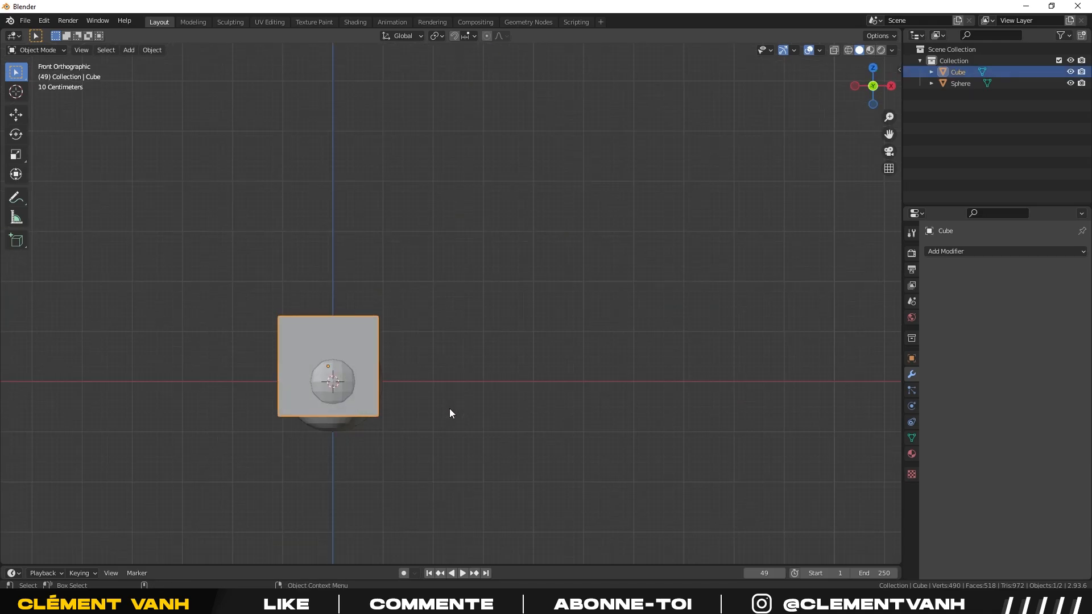
middle_drag(455, 412, 524, 432)
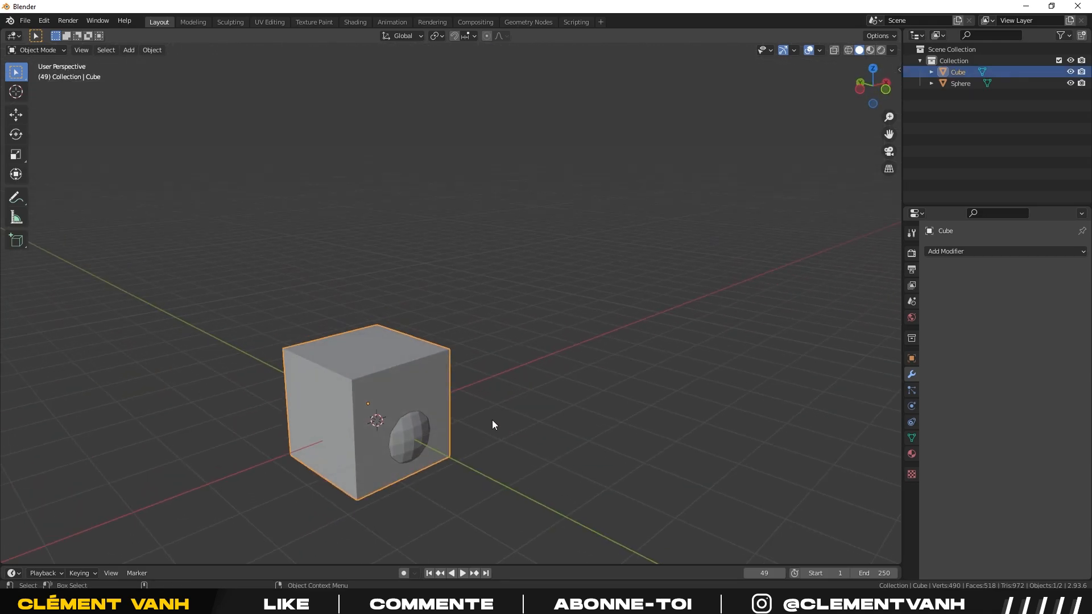
key(g)
click(796, 371)
click(796, 371)
Add a Mirror modifier to the cube.
middle_drag(796, 371, 546, 389)
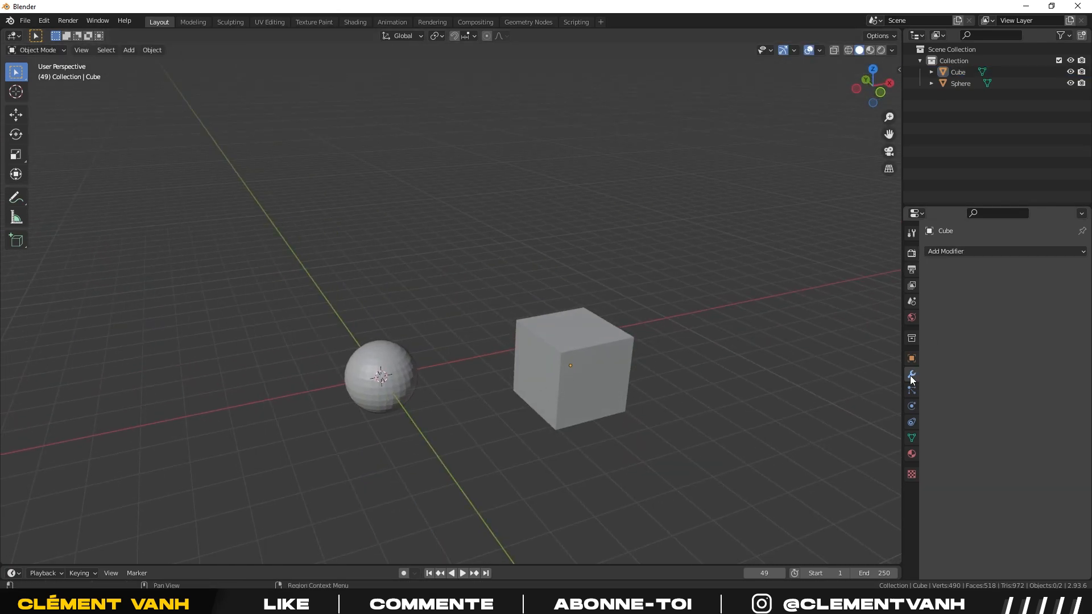
click(937, 256)
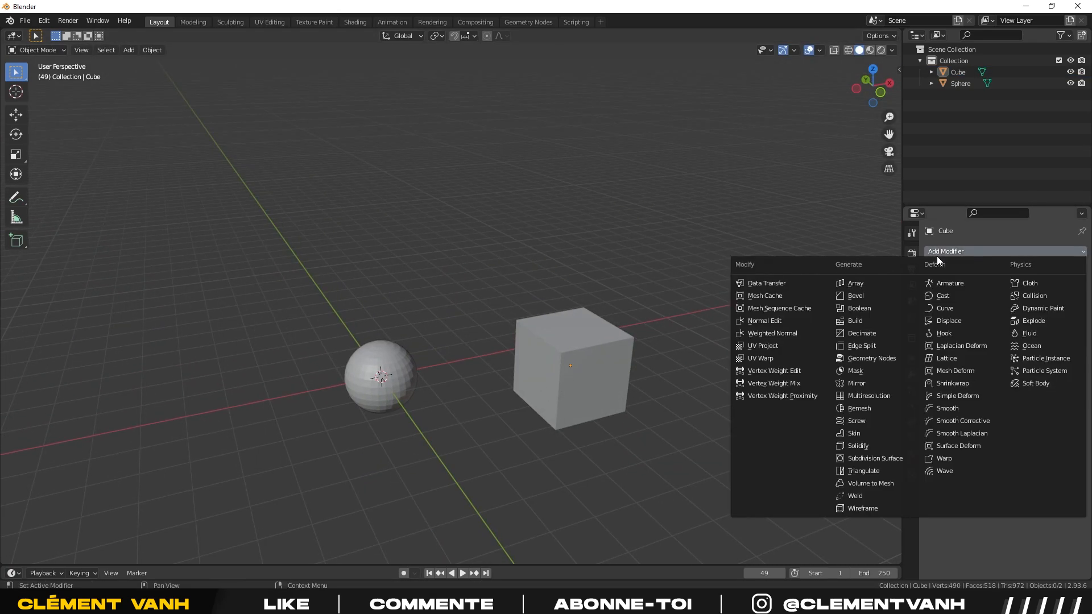
click(872, 384)
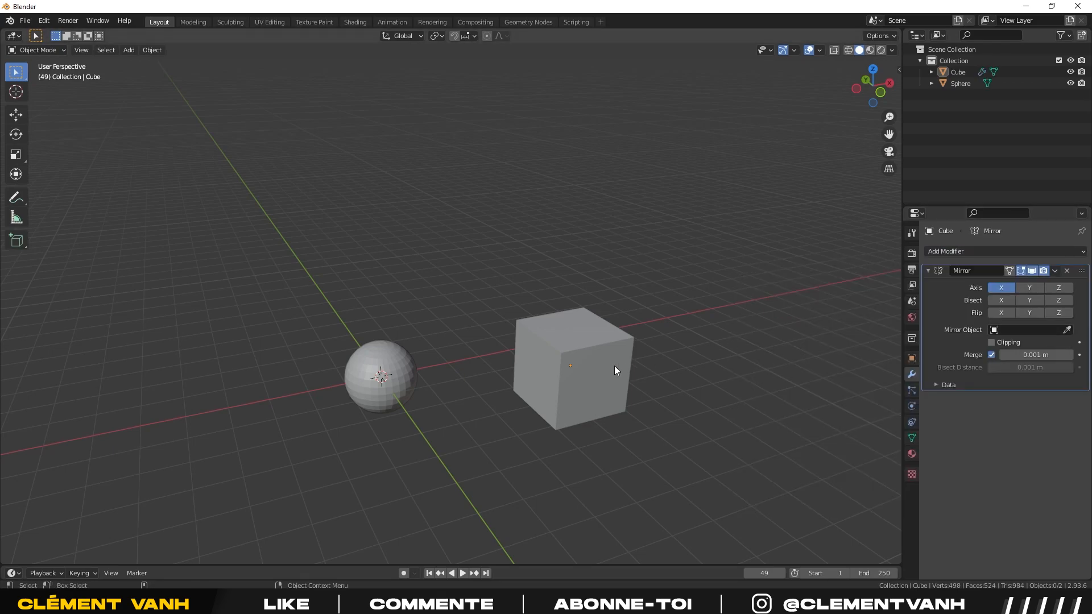
Set the sphere as the mirror object of the cube's Mirror modifier.
mouse_move(569, 393)
middle_down()
mouse_move(529, 402)
mouse_move(562, 391)
middle_up()
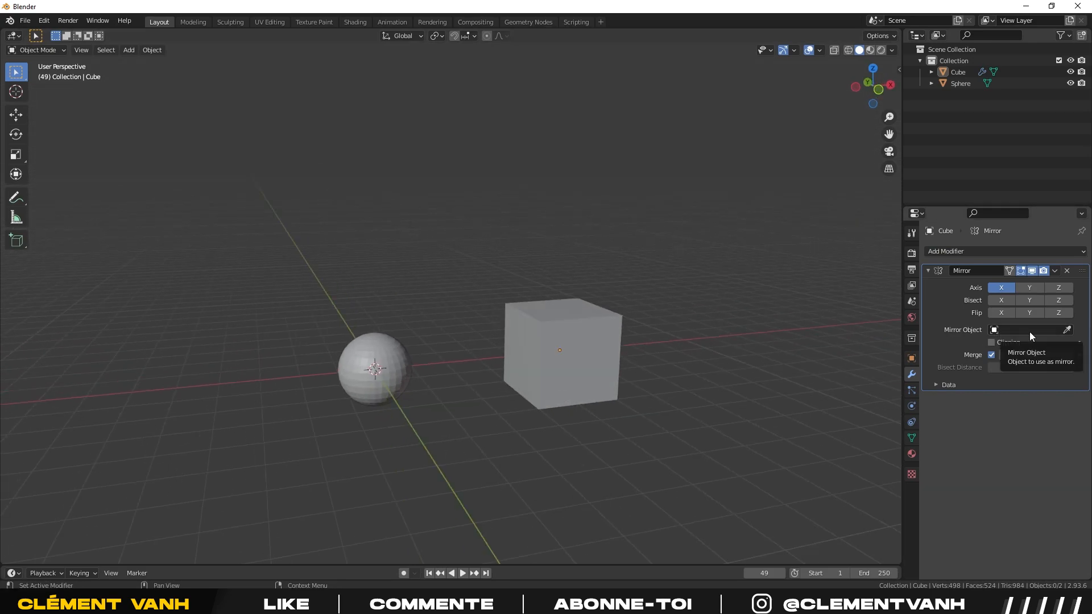
click(1067, 329)
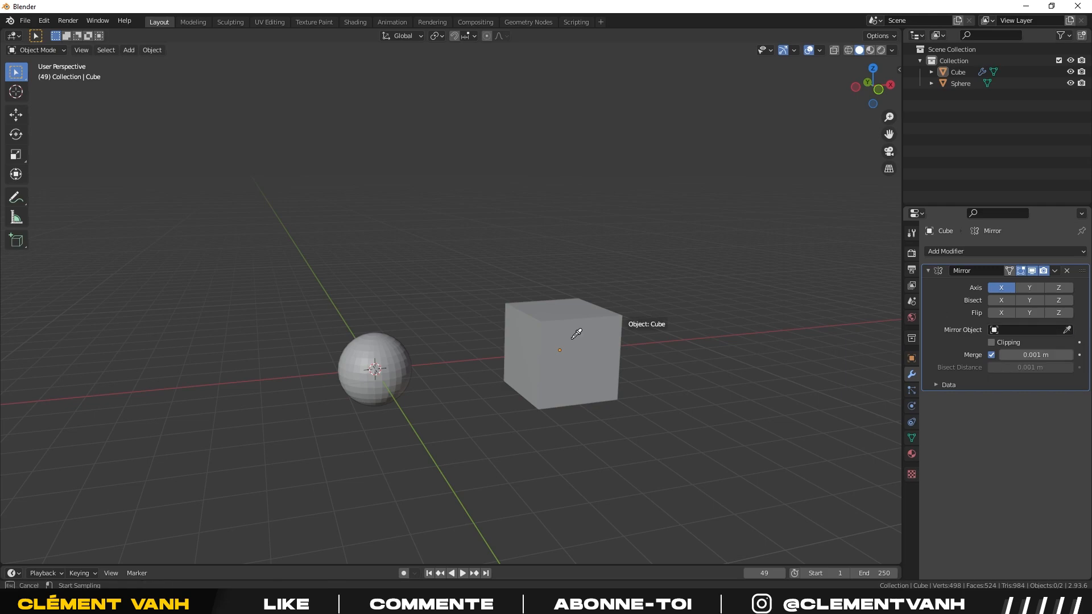
click(389, 337)
middle_drag(607, 239, 499, 365)
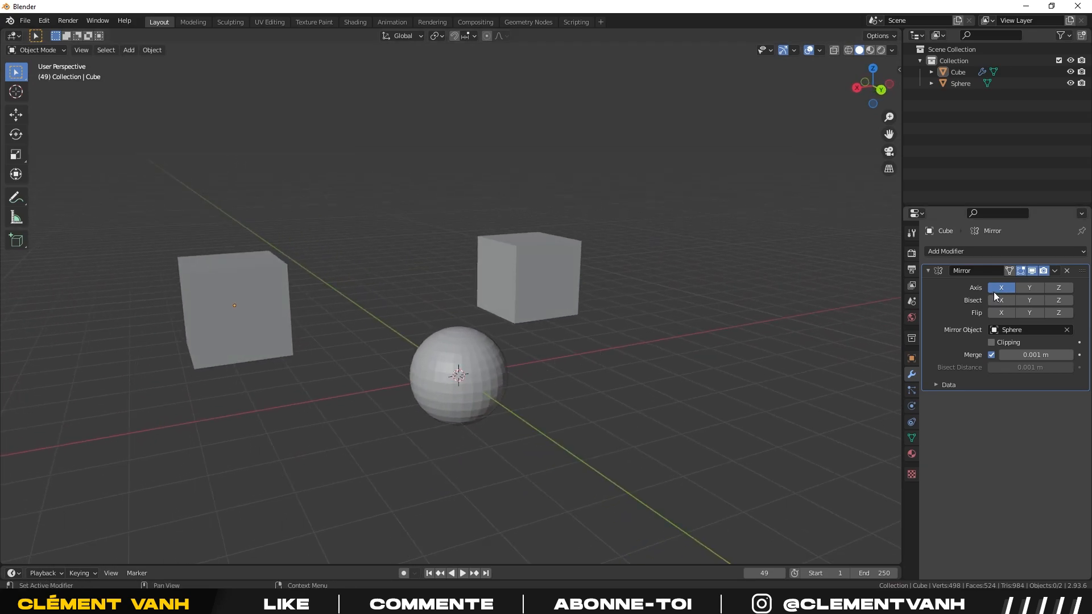
middle_drag(654, 375, 562, 343)
click(560, 344)
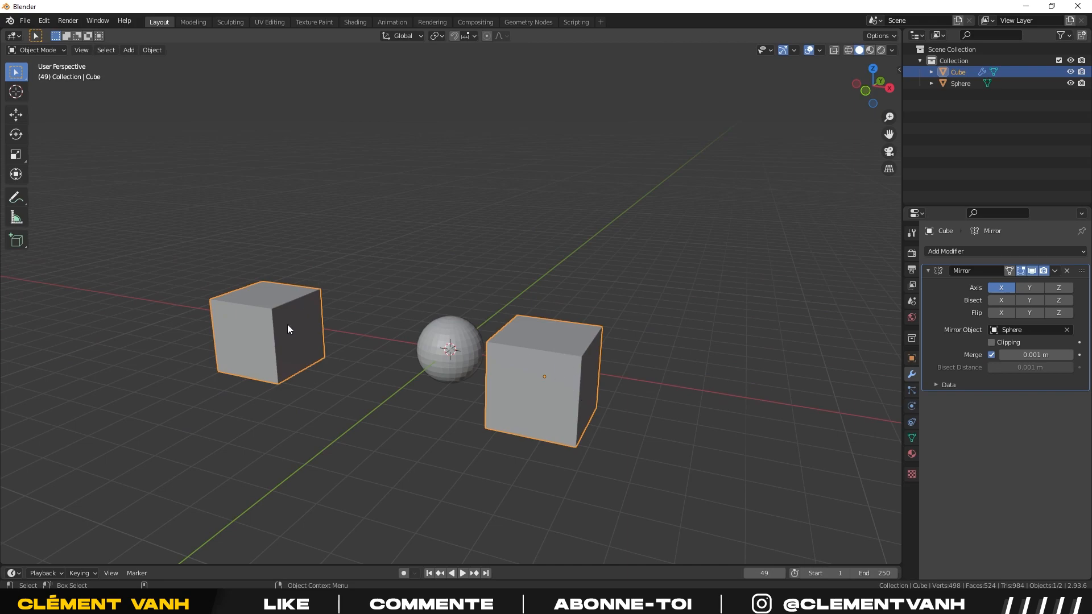
Enable the Y axis, alongside X, in the cube's Mirror modifier.
click(445, 329)
click(380, 335)
click(548, 343)
click(1030, 288)
Examine the arrangement of mirrored cubes around the sphere from several angles, selecting the cube and the sphere in turn.
middle_drag(755, 334, 736, 348)
click(735, 349)
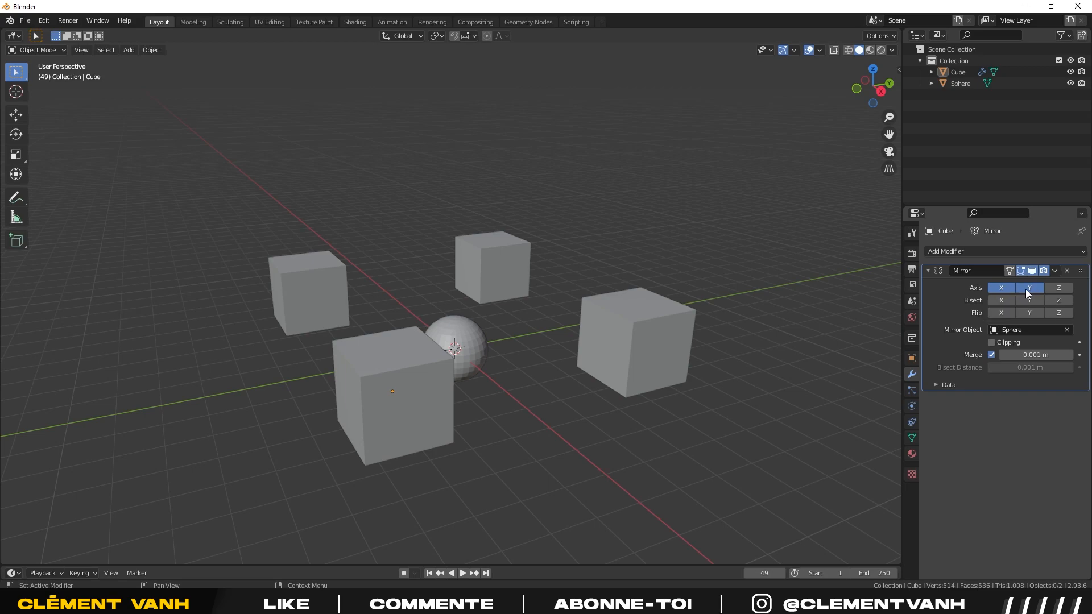
middle_drag(750, 341, 476, 358)
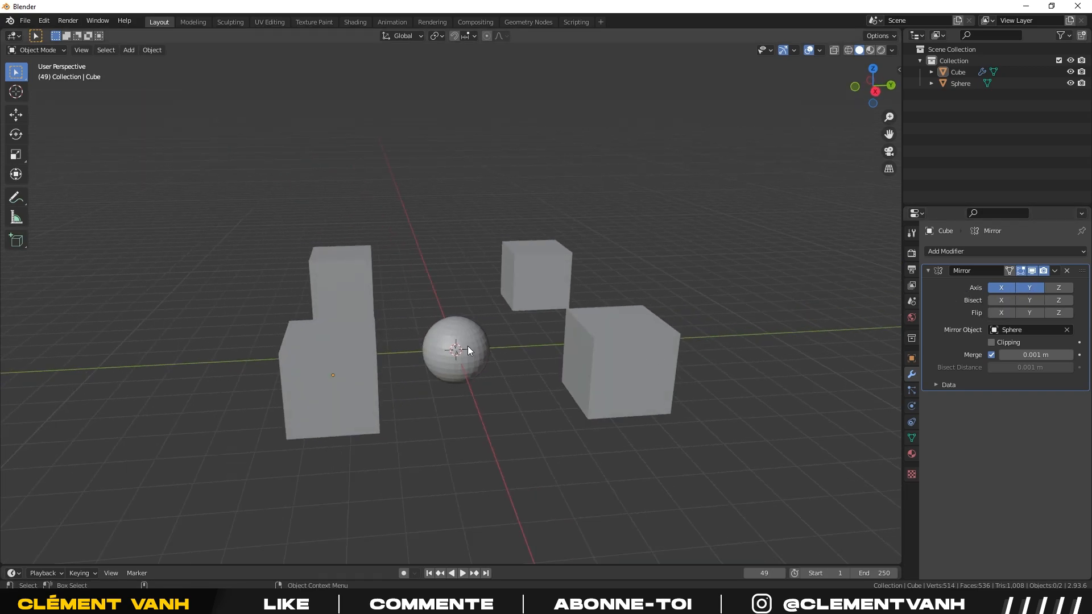
click(350, 381)
middle_drag(351, 381, 446, 385)
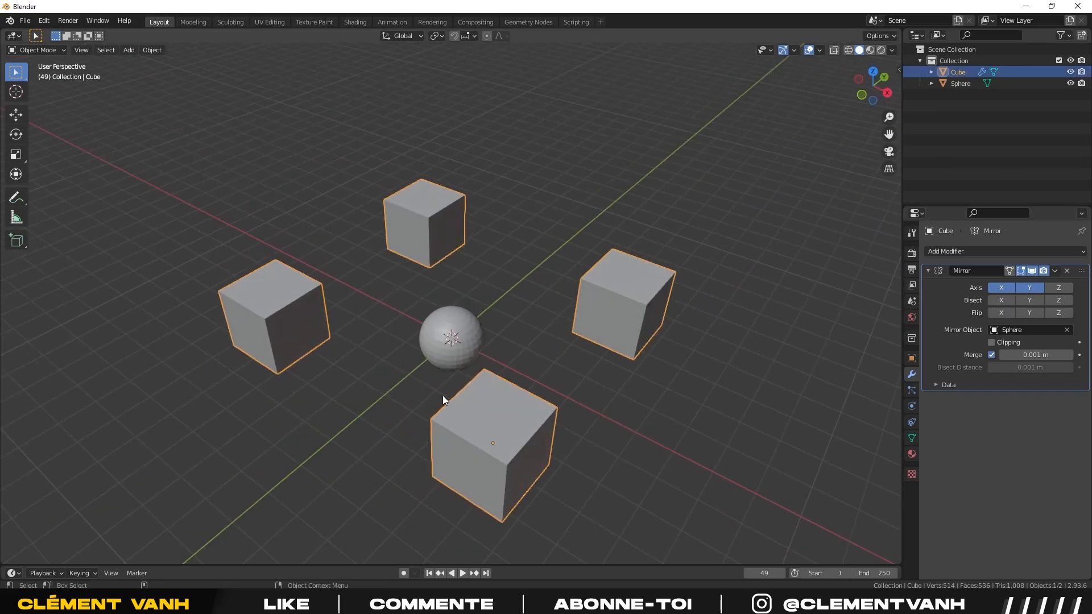
click(456, 335)
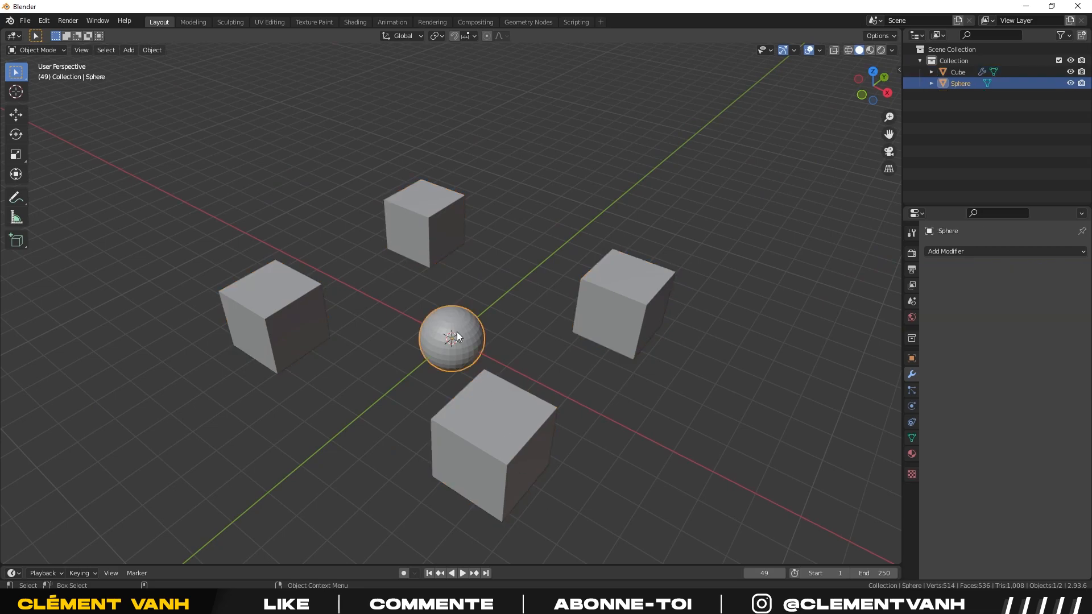
click(627, 287)
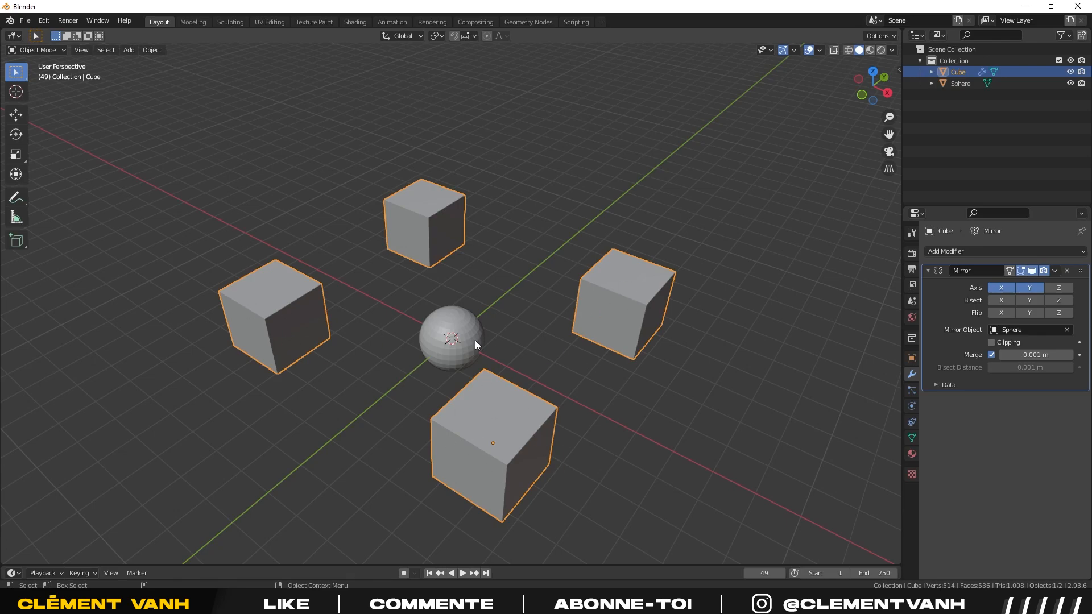
click(707, 443)
middle_drag(708, 443, 659, 421)
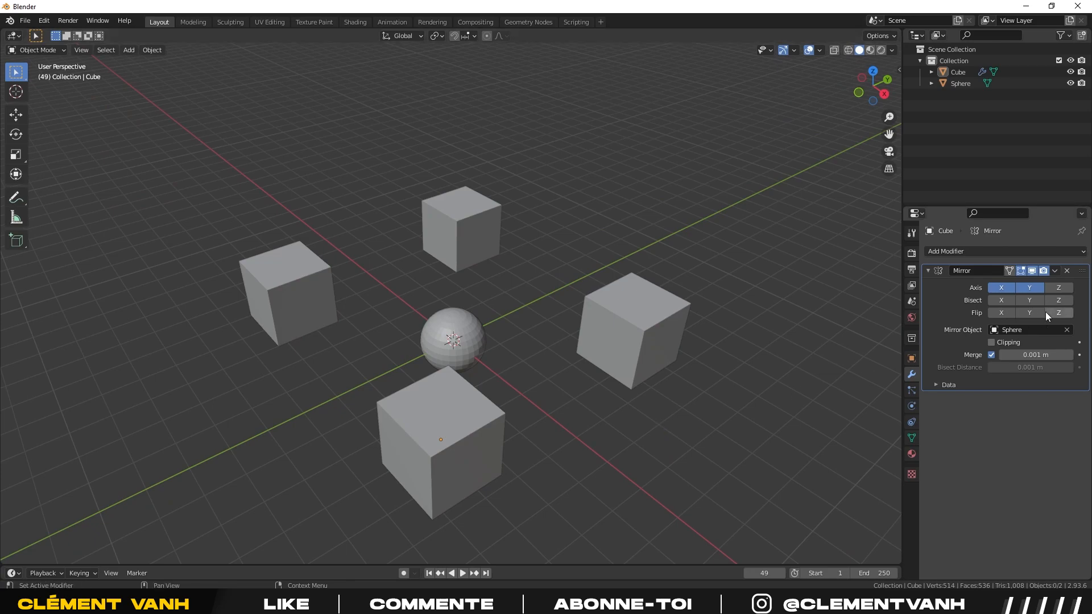
Enable the Z axis in the cube's Mirror modifier, check the copies and deselect everything.
click(1058, 288)
middle_drag(739, 347, 588, 390)
click(578, 421)
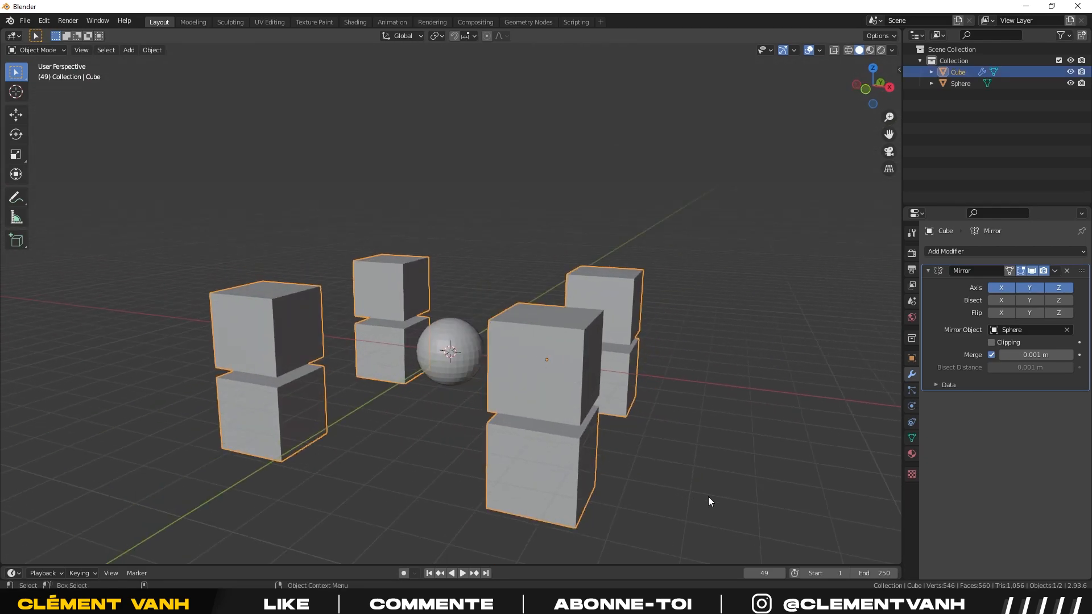
key(alt+a)
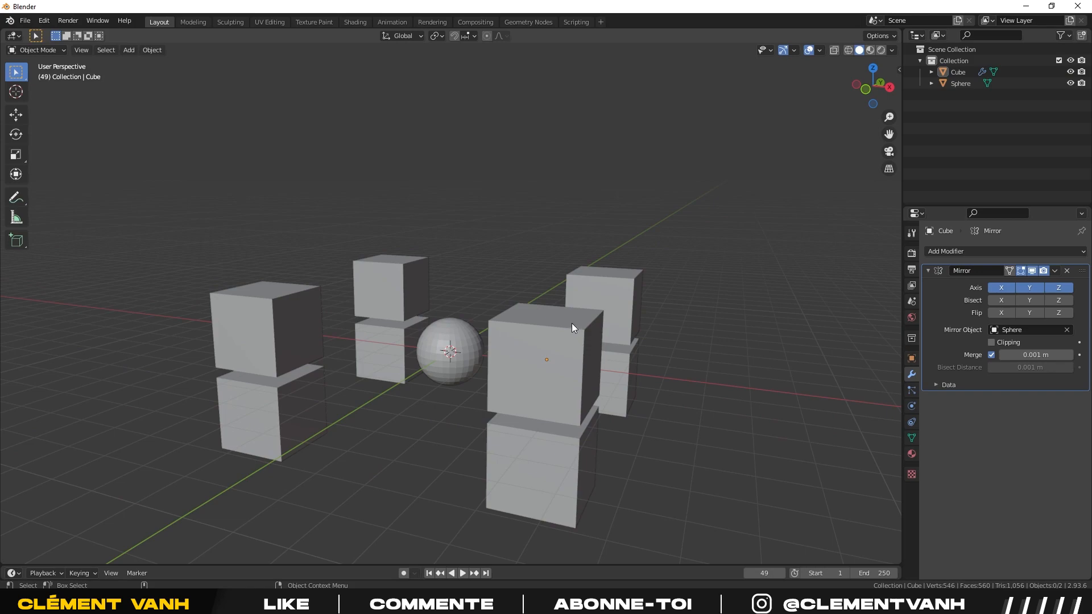
Try moving the original cube freely so that its mirrored copies follow.
click(571, 323)
key(g)
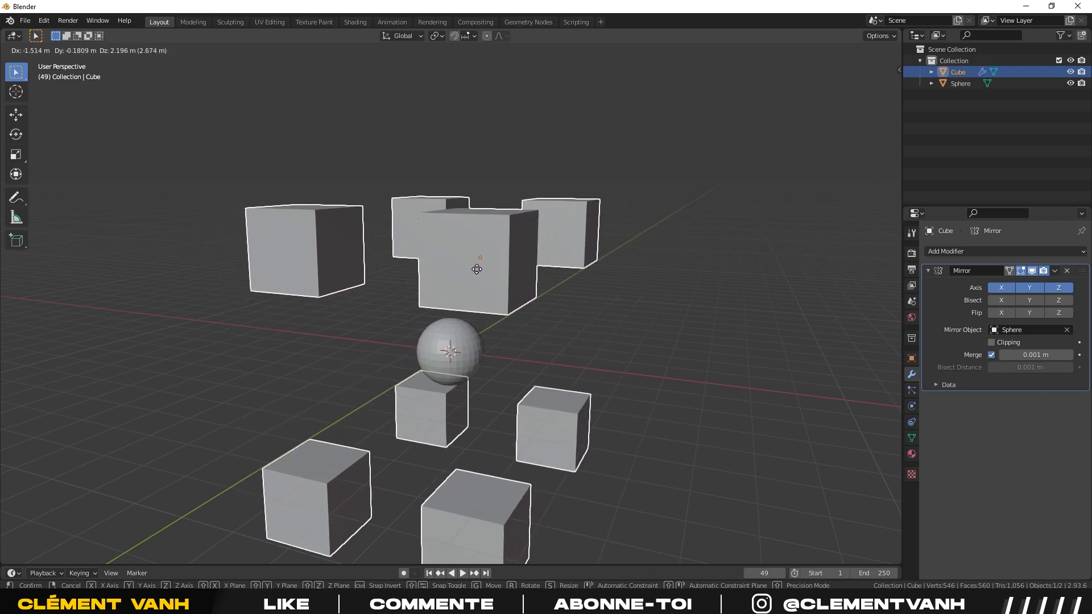
click(441, 401)
middle_drag(441, 400, 534, 409)
Try moving the sphere that serves as the mirror centre, then cancel the move.
click(452, 358)
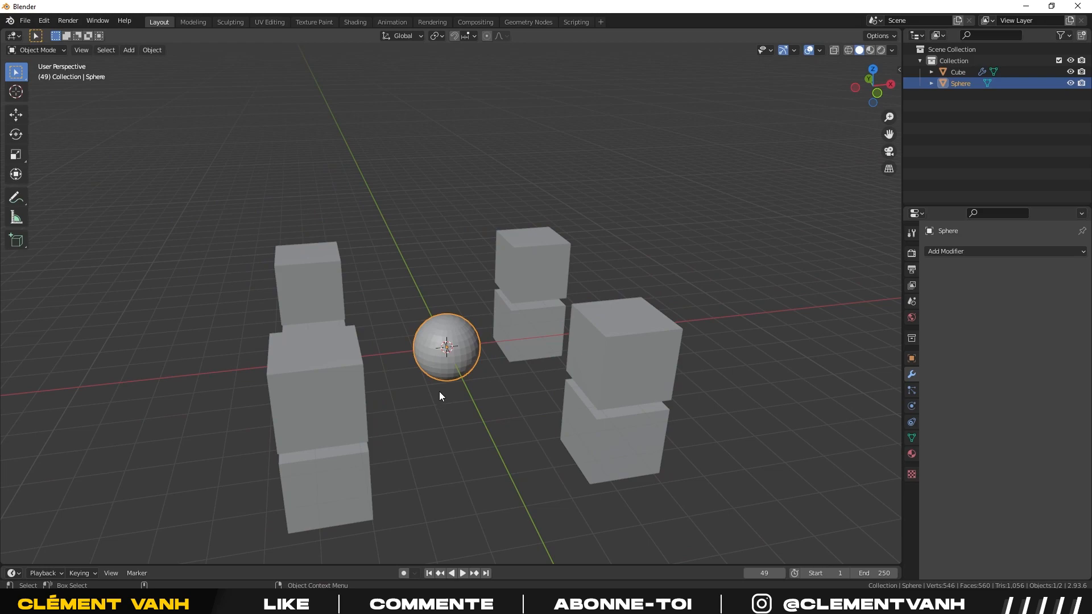
middle_drag(437, 393, 527, 440)
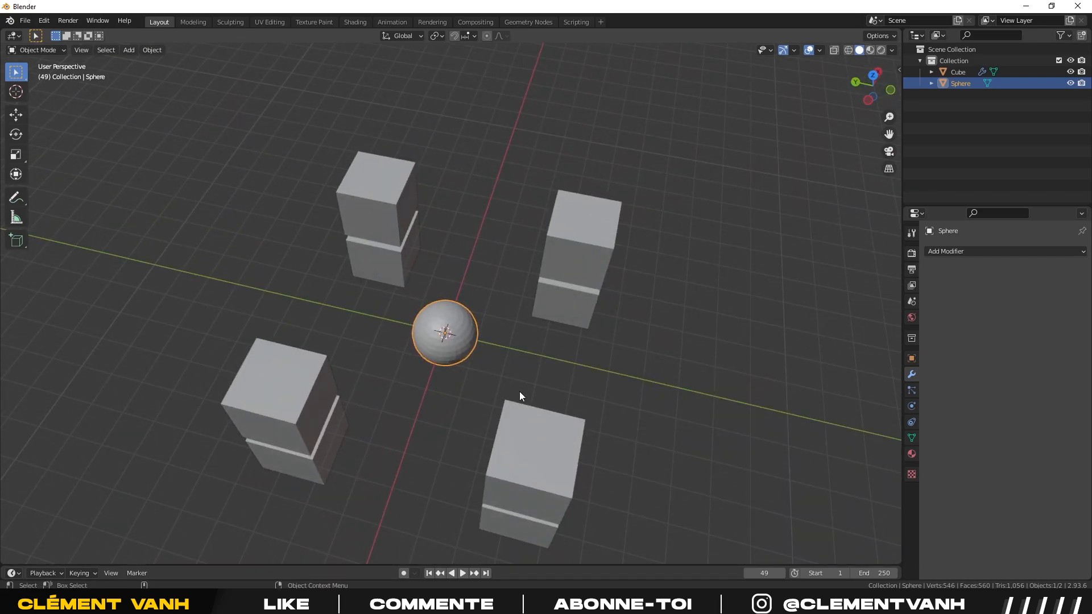
key(g)
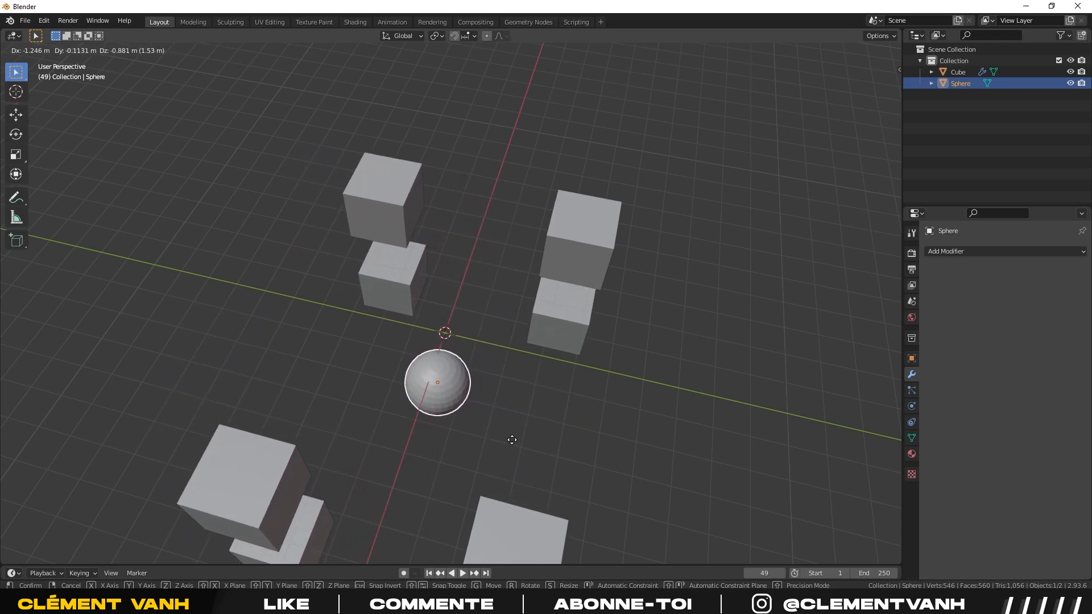
right_click(613, 411)
middle_drag(669, 419, 554, 355)
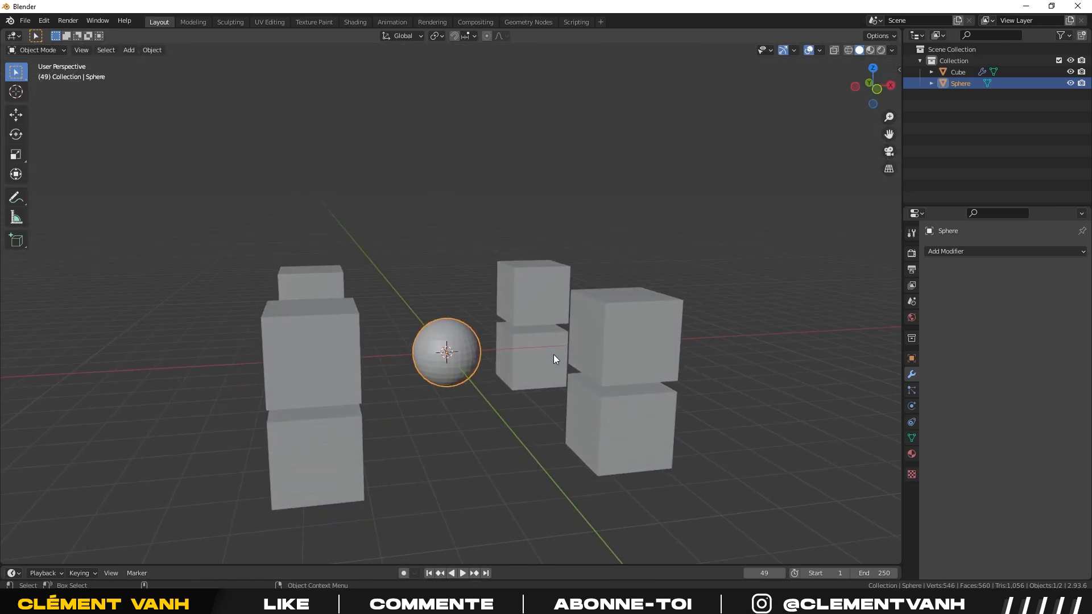
middle_drag(553, 354, 493, 376)
Apply the cube's Mirror modifier and undo the application.
click(726, 358)
middle_drag(726, 359, 500, 415)
click(1054, 271)
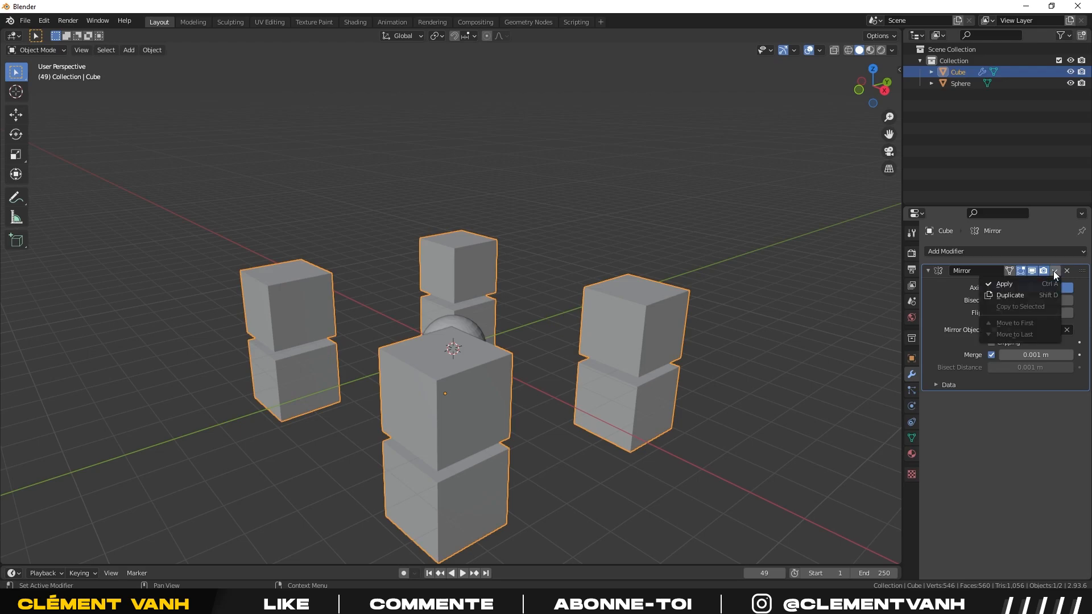
click(1009, 283)
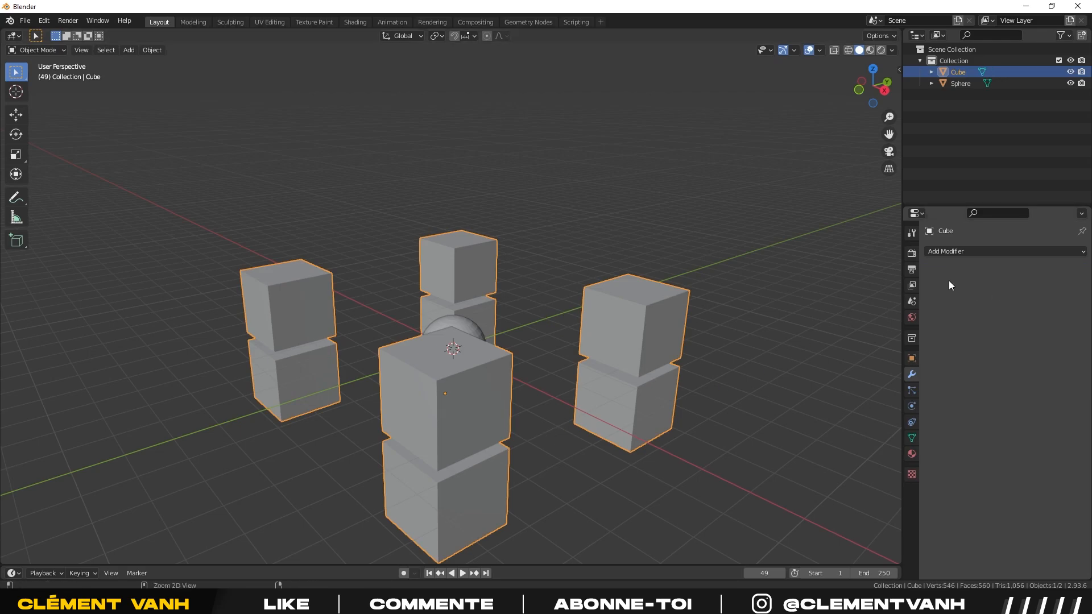
key(ctrl+z)
Remove the Mirror modifier from the cube and keep the cube selected.
click(1068, 271)
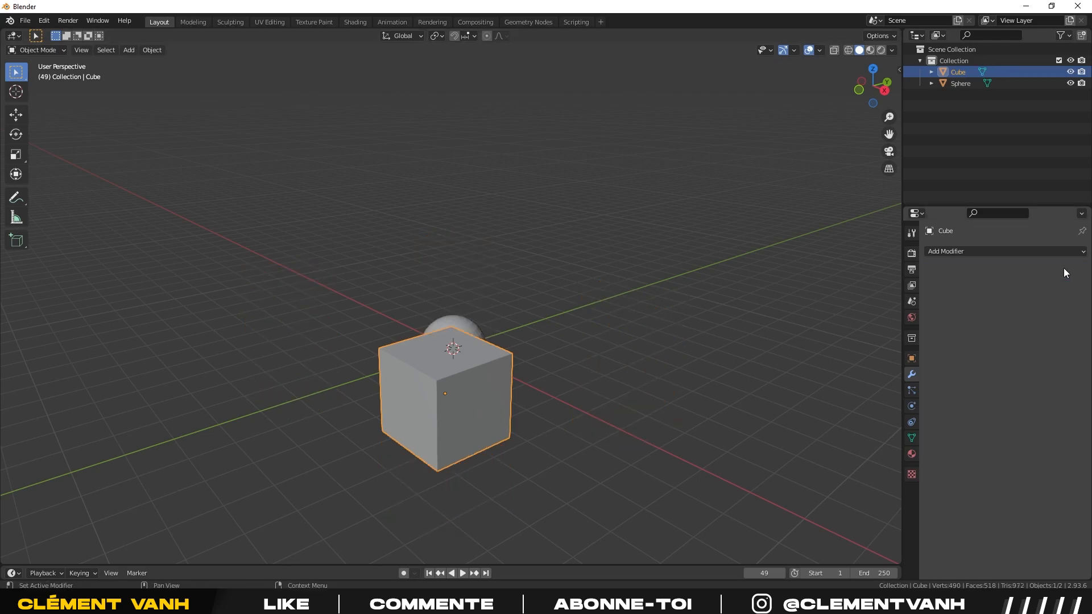
click(658, 383)
mouse_move(658, 383)
middle_down()
mouse_move(685, 394)
mouse_move(639, 392)
middle_up()
click(647, 323)
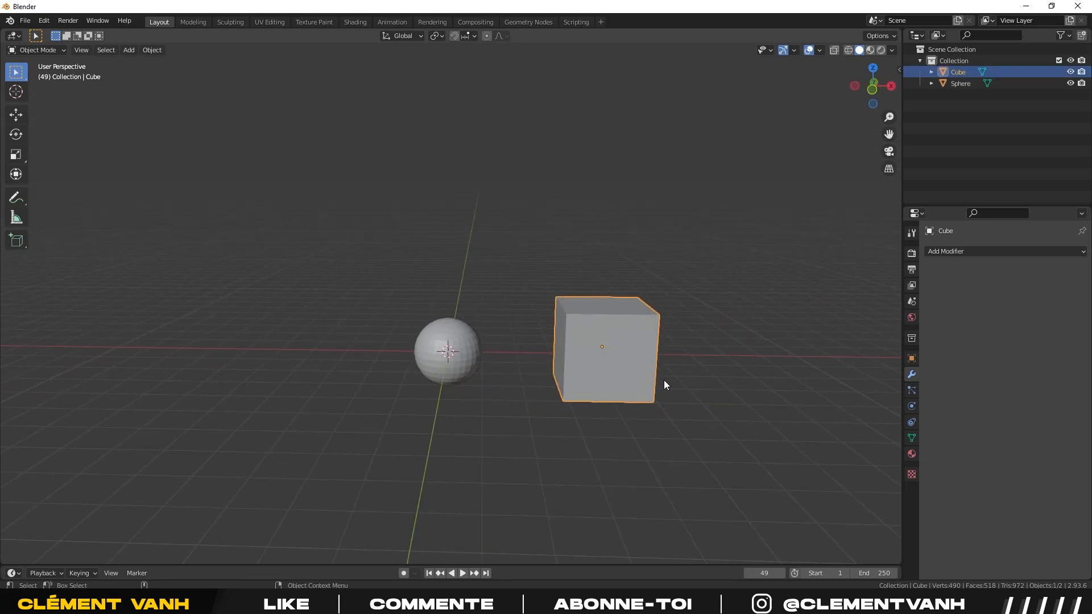
Add a Subdivision Surface modifier to the cube.
click(962, 252)
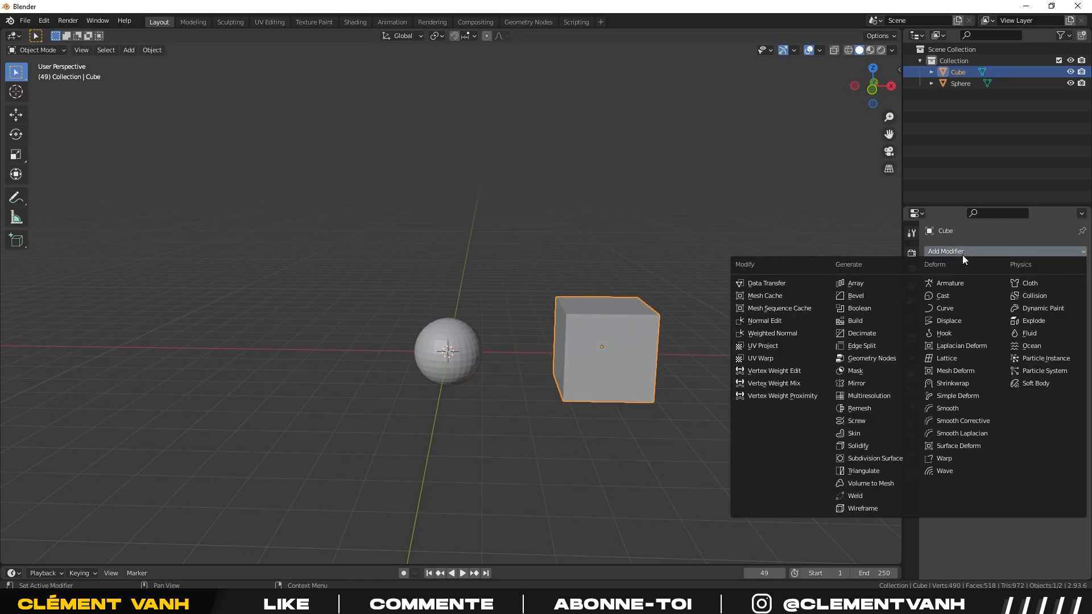
click(895, 458)
middle_drag(729, 366, 457, 362)
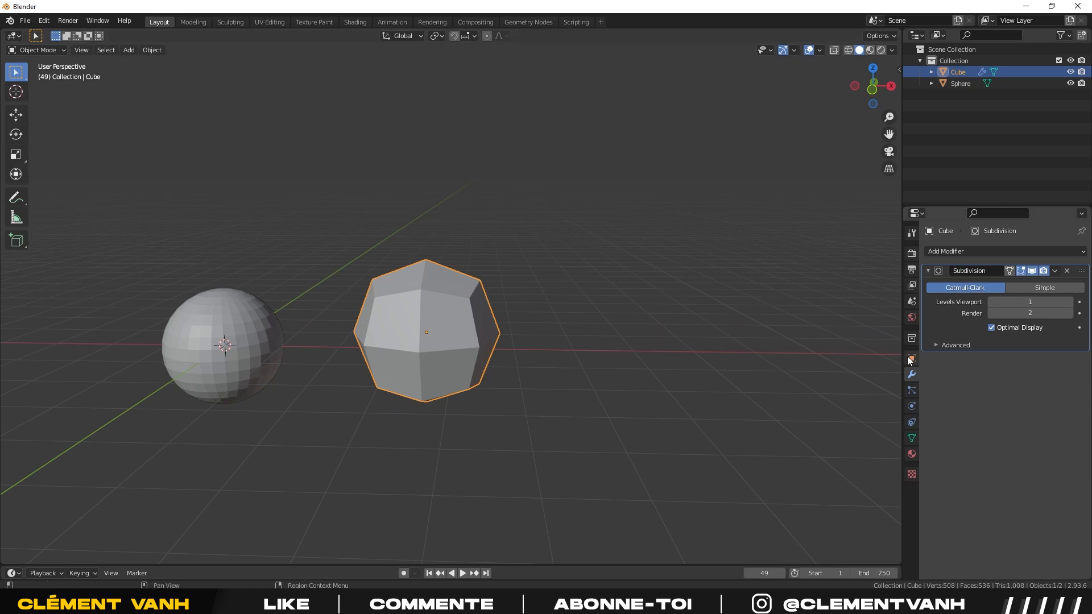
Set the viewport levels of the cube's Subdivision modifier to 6, then remove the modifier.
click(1069, 302)
click(1069, 302)
click(1069, 302)
click(1069, 302)
click(1069, 302)
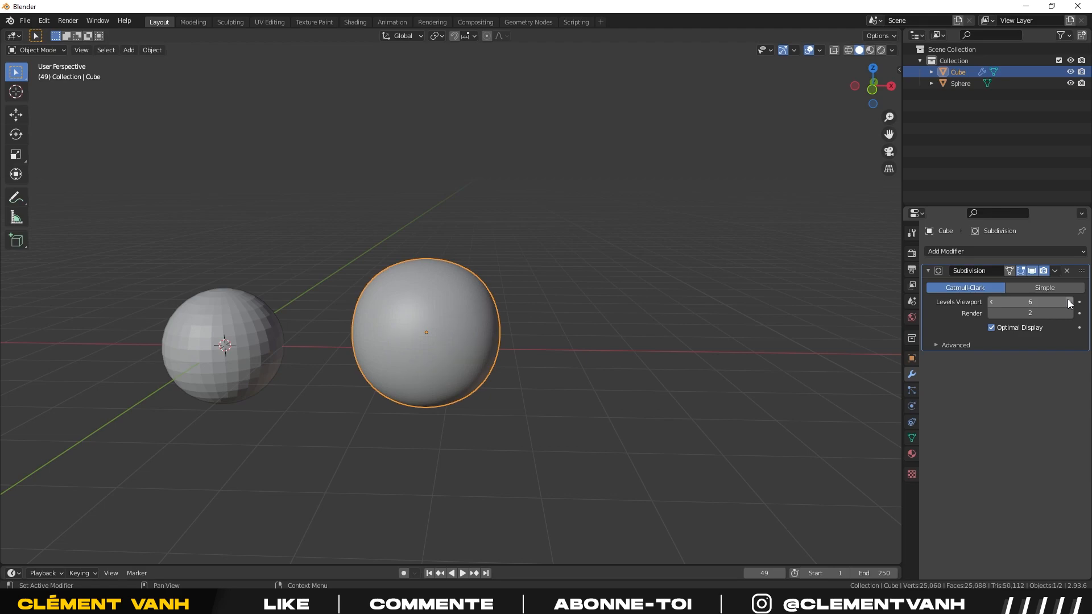
drag(1069, 304, 1028, 302)
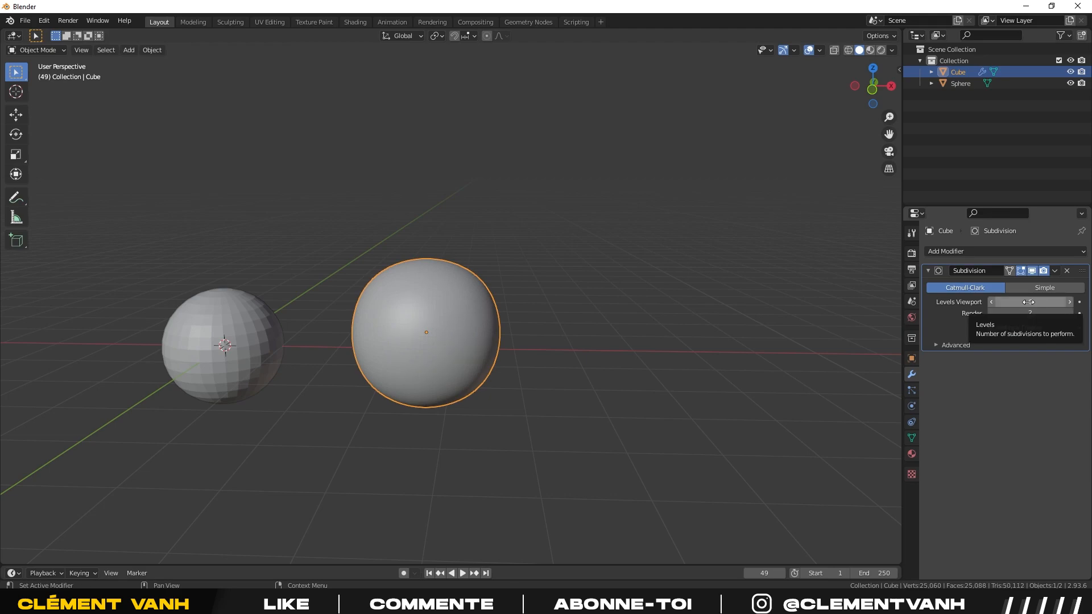
click(1067, 271)
middle_drag(305, 370, 654, 355)
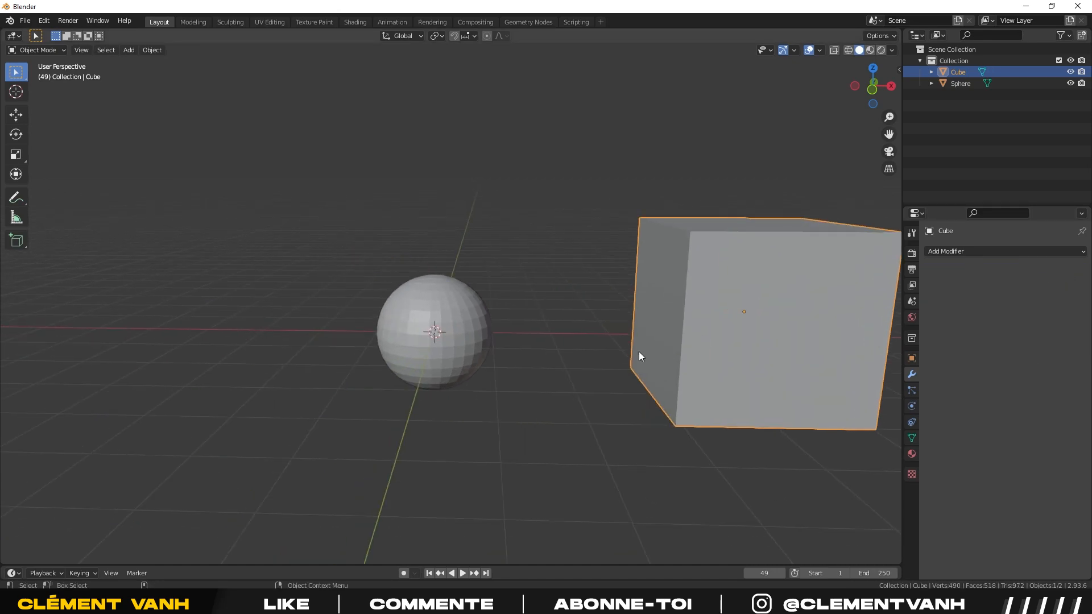
Add a Subdivision Surface modifier to the sphere.
click(472, 354)
scroll(472, 353, up, 5)
click(988, 252)
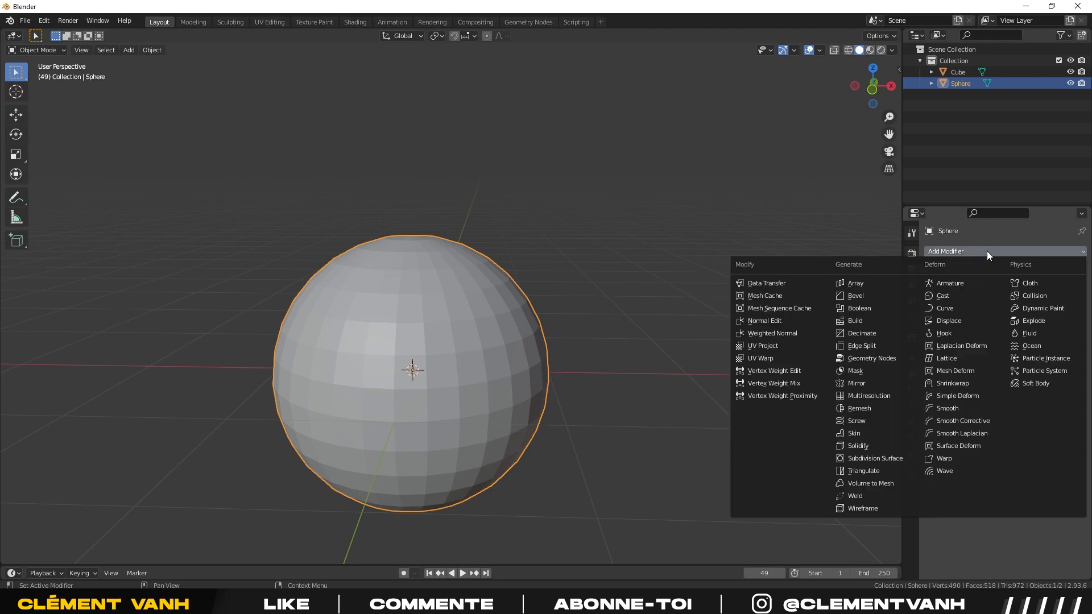
click(898, 459)
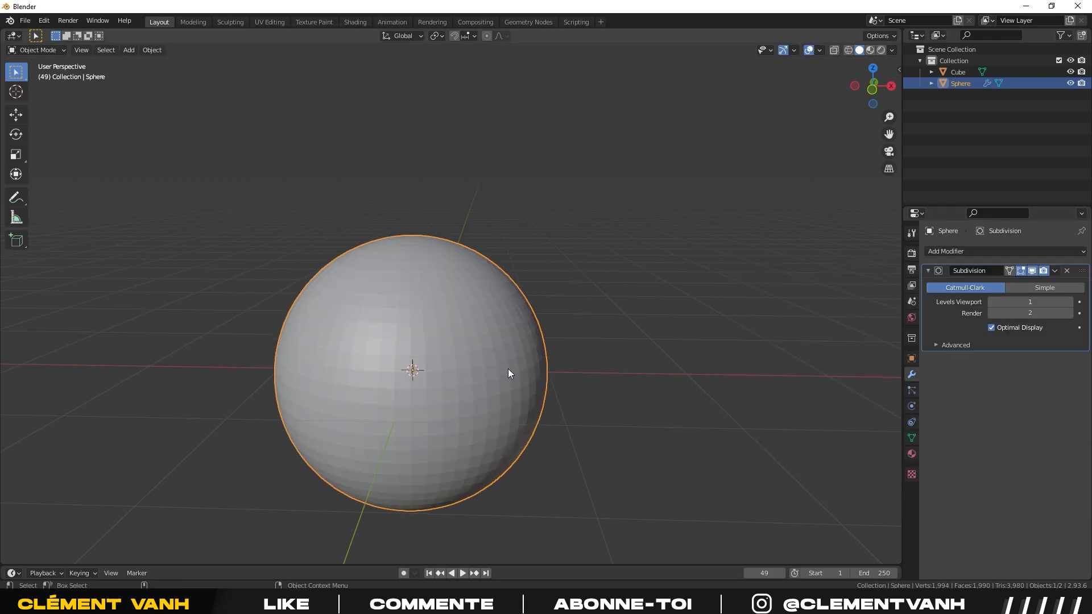
scroll(520, 371, up, 2)
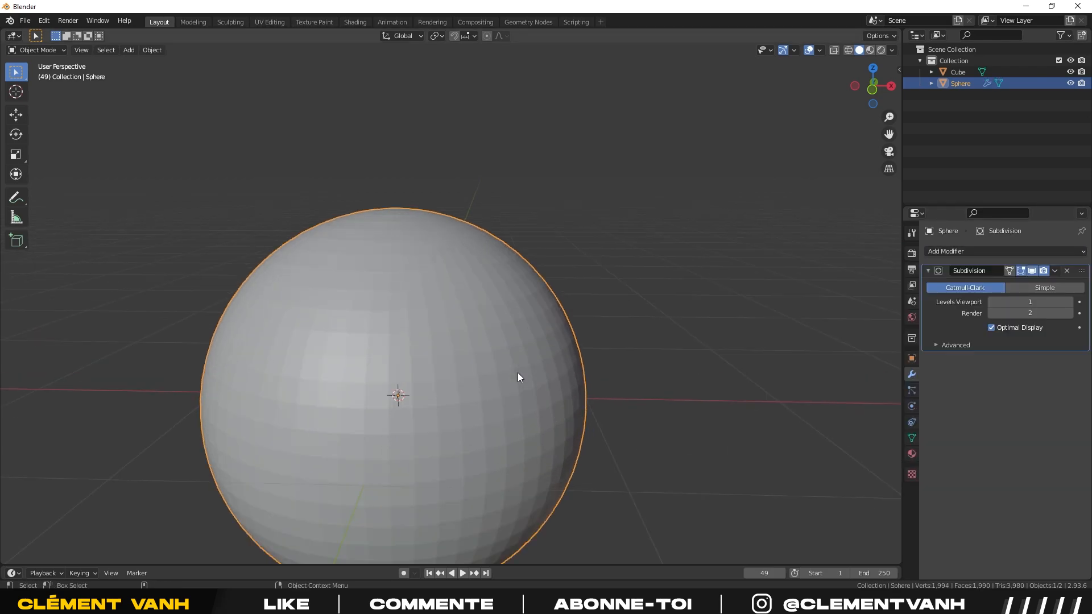
Compare the sphere at viewport level 0, then set its Subdivision viewport levels to 3.
click(991, 301)
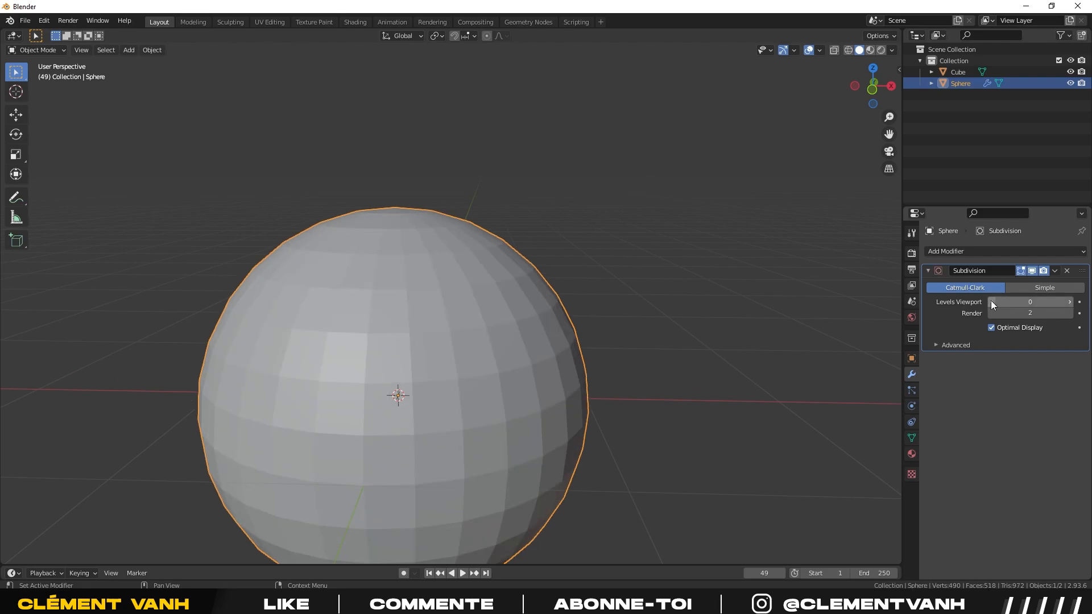
click(1068, 304)
click(1068, 304)
click(1069, 304)
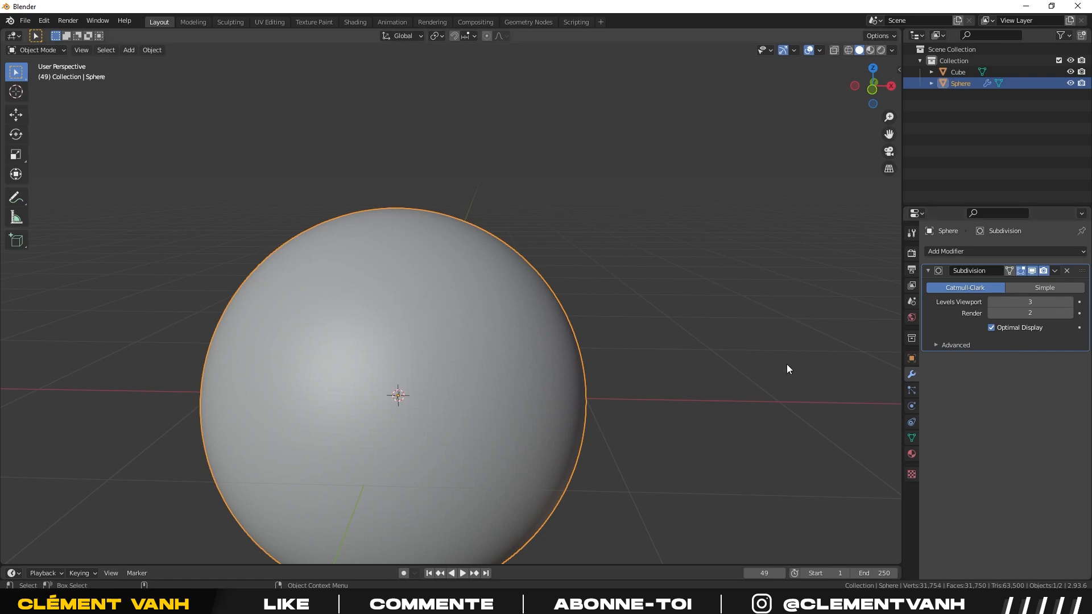
scroll(831, 363, down, 3)
scroll(543, 363, up, 6)
scroll(459, 402, down, 2)
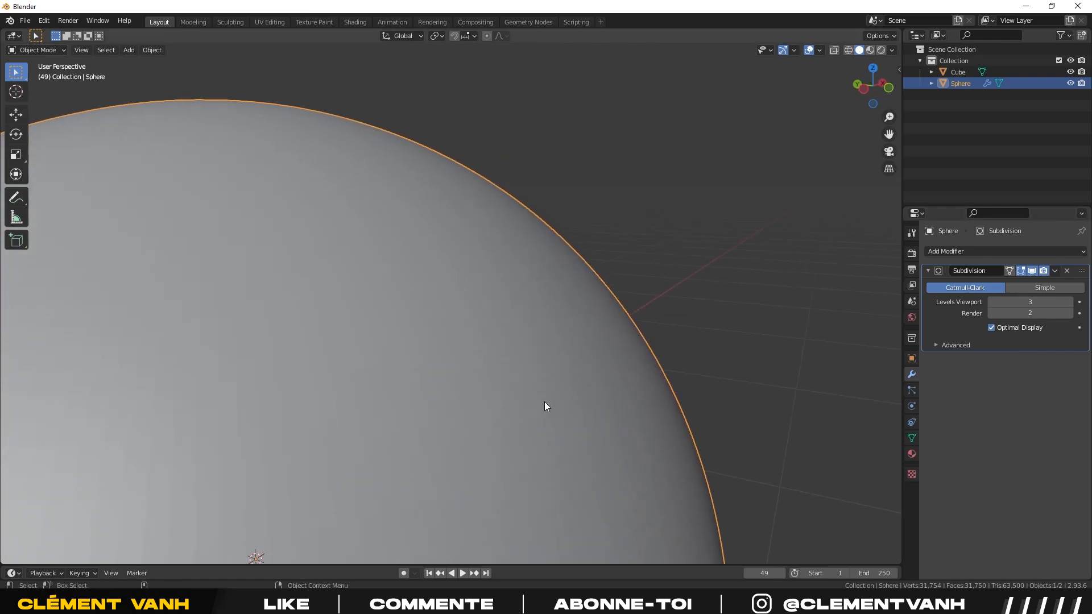
Switch the sphere to Edit Mode and examine its base mesh from several angles.
key(Tab)
middle_drag(599, 391, 622, 385)
scroll(774, 340, down, 3)
middle_drag(673, 344, 555, 384)
scroll(546, 363, down, 3)
scroll(555, 384, down, 3)
scroll(555, 384, down, 2)
mouse_move(485, 389)
middle_down()
mouse_move(566, 388)
mouse_move(506, 386)
middle_up()
scroll(566, 387, up, 4)
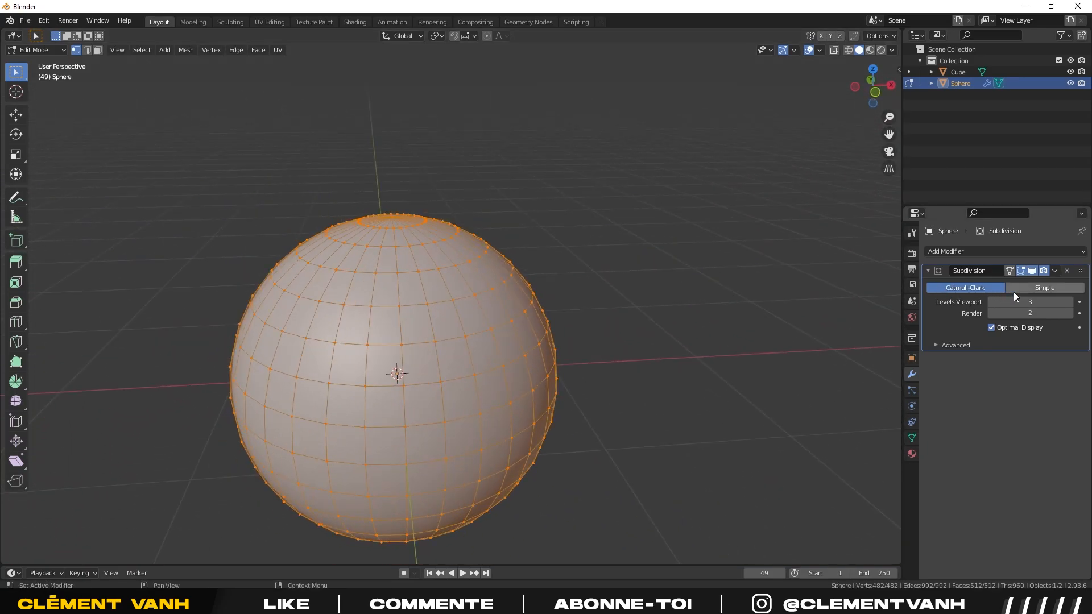
Set the sphere's Subdivision viewport levels to 0, briefly leave Edit Mode and return to it.
click(991, 302)
click(991, 301)
click(991, 302)
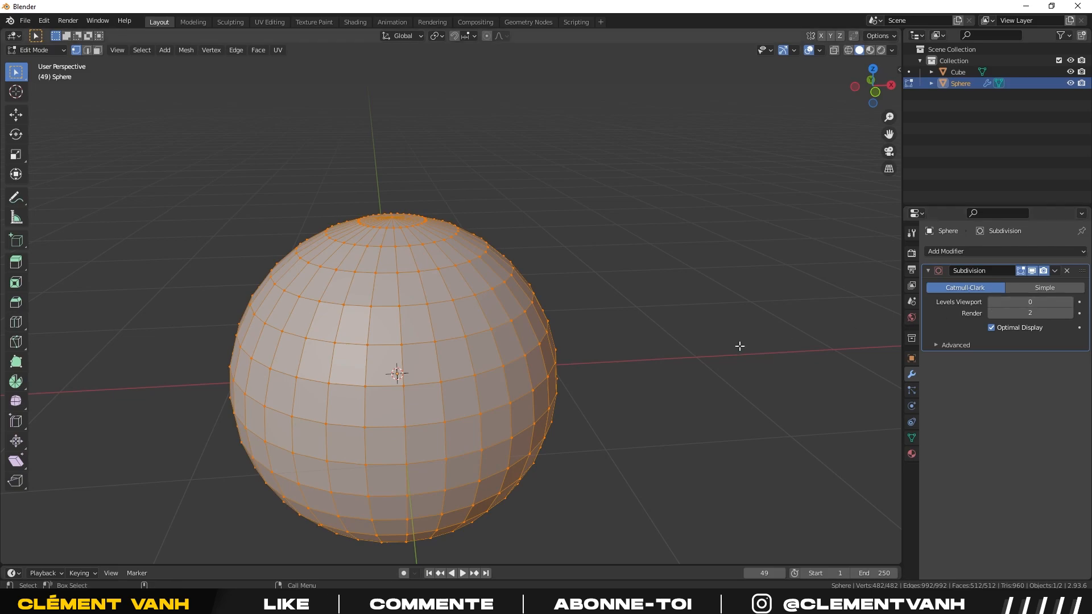
key(Tab)
key(Tab)
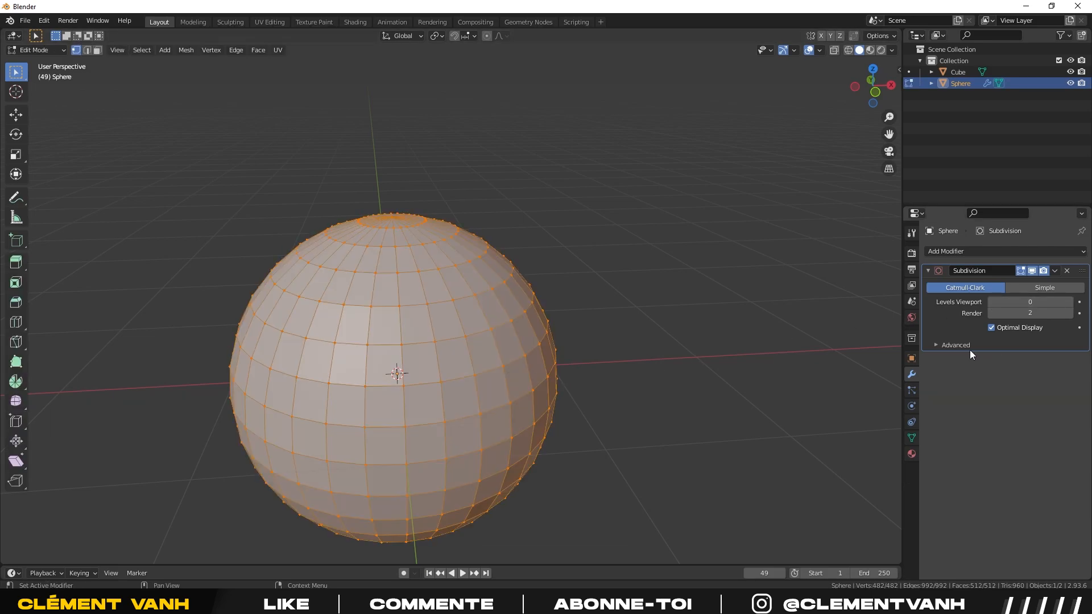
Set the sphere's Subdivision viewport levels to 3 and examine the smoothed surface from several angles and distances.
click(1070, 305)
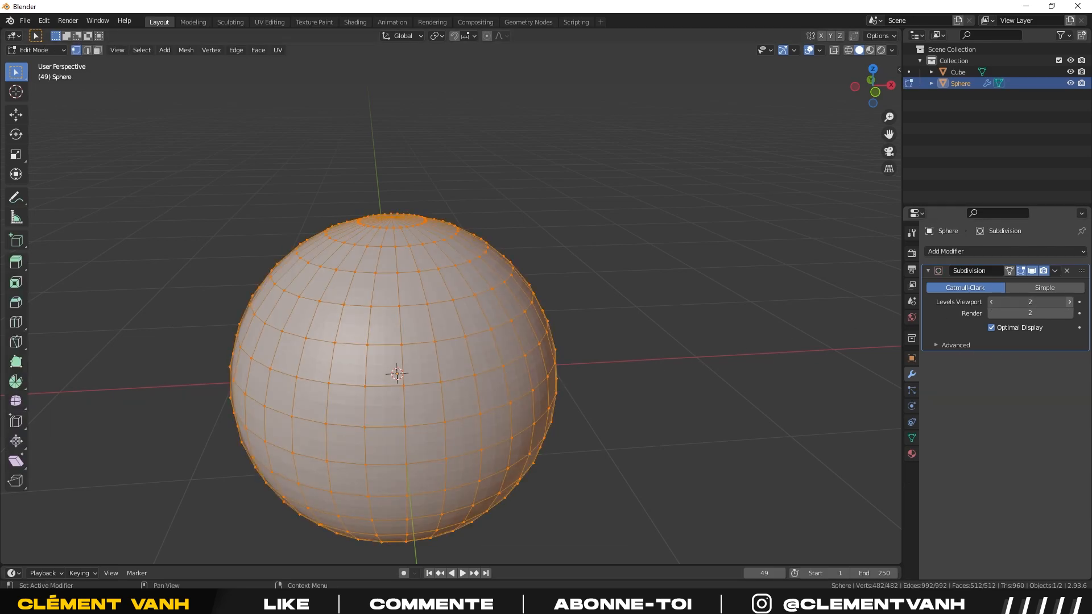
scroll(662, 346, up, 3)
middle_drag(663, 346, 581, 320)
scroll(458, 298, down, 2)
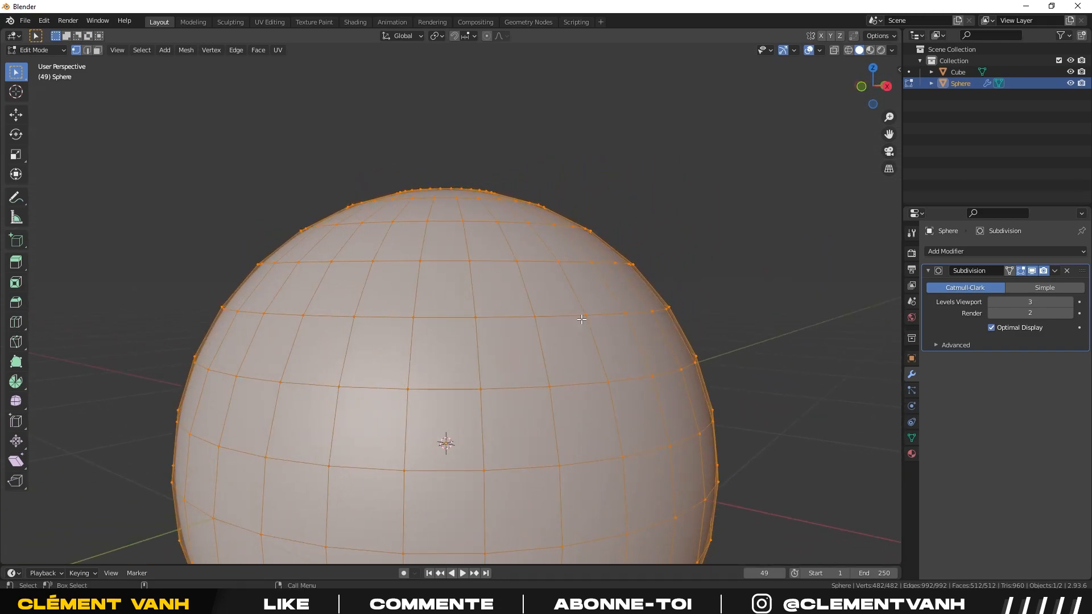
middle_drag(520, 337, 539, 368)
scroll(565, 370, down, 3)
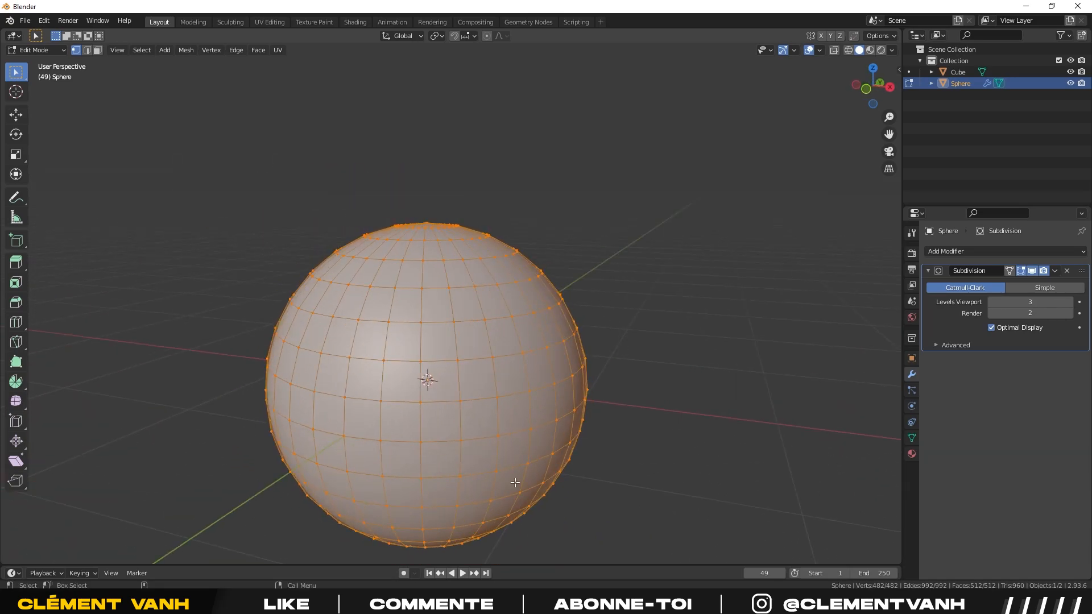
scroll(499, 439, down, 1)
middle_drag(500, 439, 370, 438)
scroll(370, 438, up, 3)
middle_drag(548, 427, 571, 411)
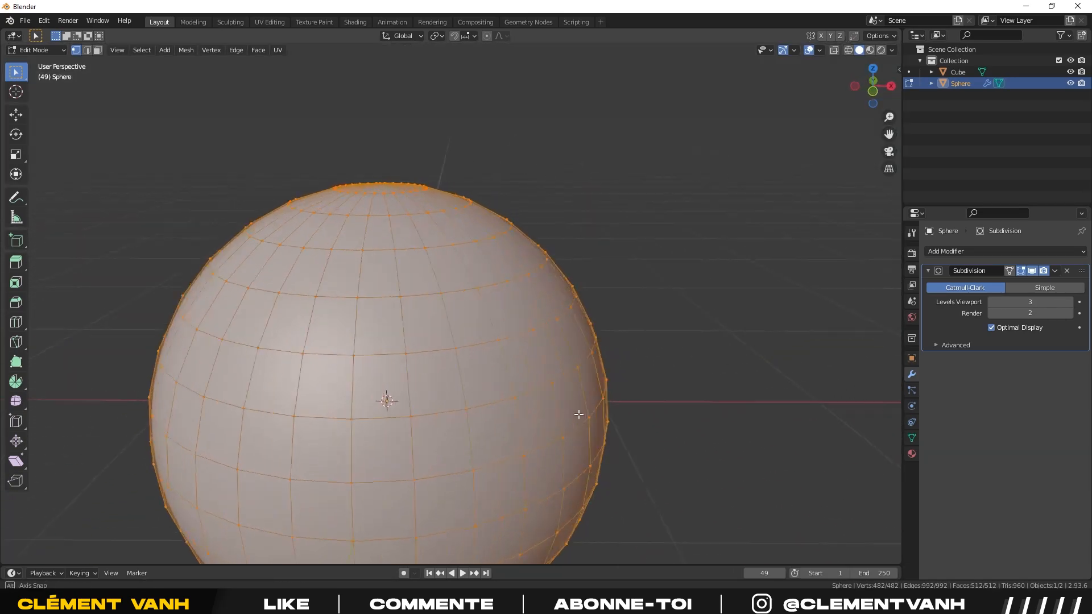
scroll(656, 383, down, 2)
scroll(629, 336, down, 4)
middle_drag(629, 336, 522, 386)
middle_drag(742, 358, 512, 360)
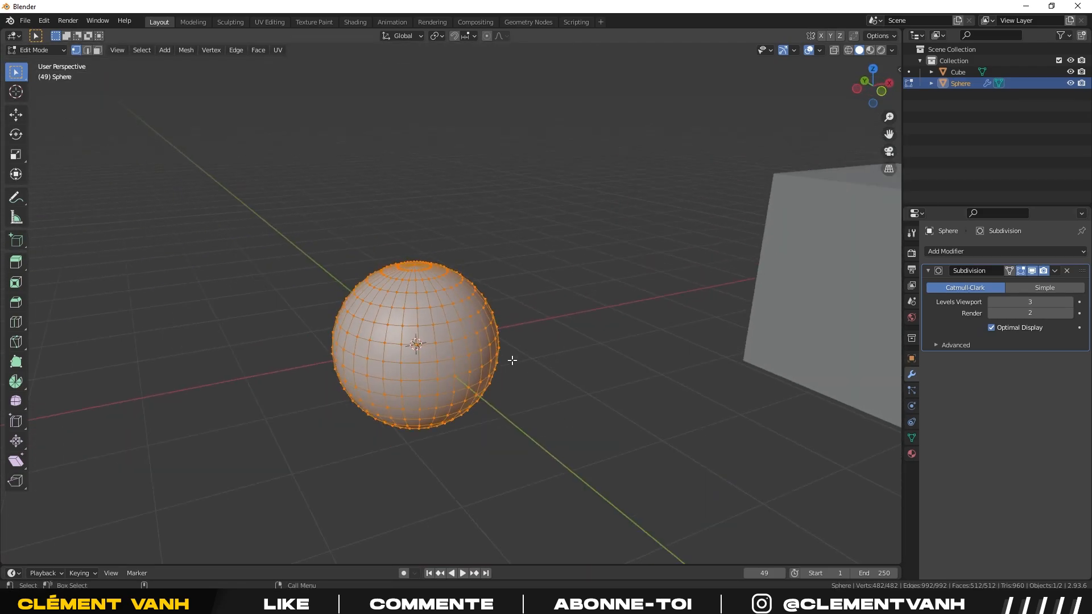
scroll(512, 360, down, 1)
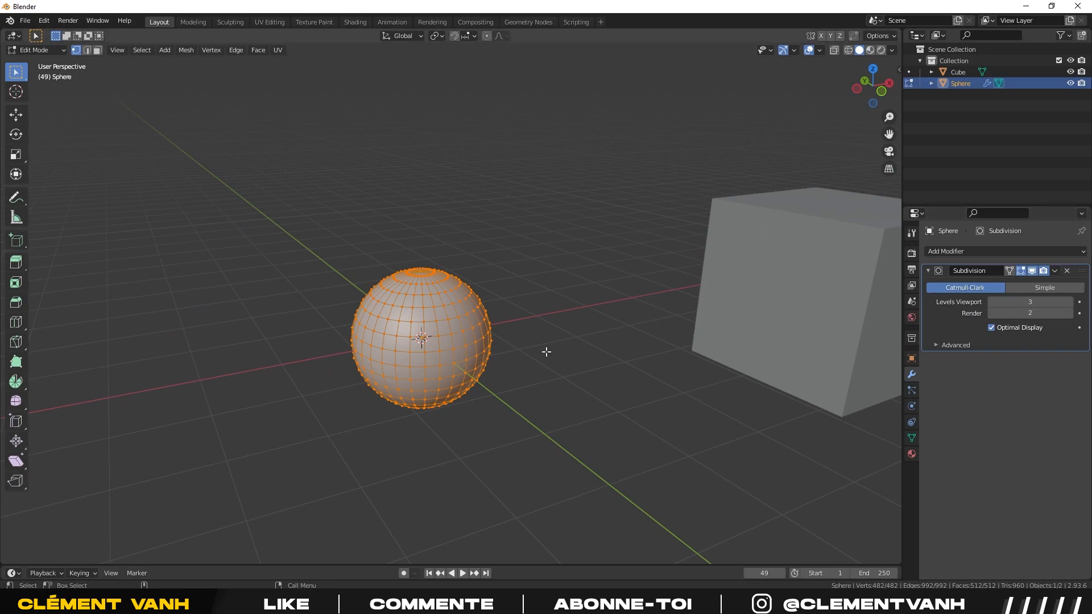
Compare the smoothed sphere in Object Mode with its coarse editing mesh in Edit Mode, finishing in Object Mode.
key(Tab)
scroll(582, 366, up, 3)
scroll(466, 380, up, 3)
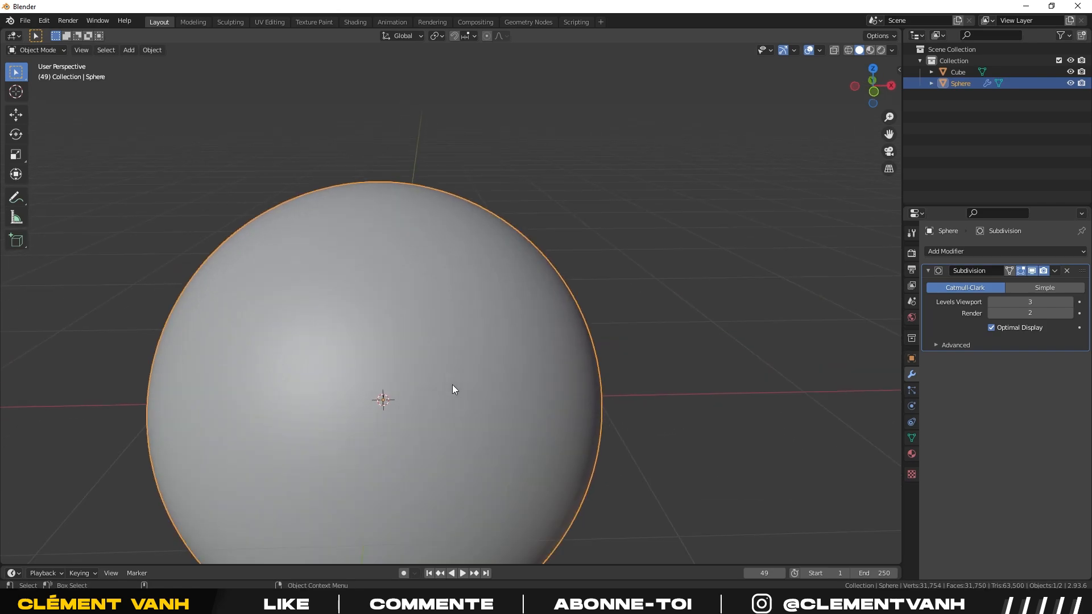
middle_drag(471, 385, 522, 377)
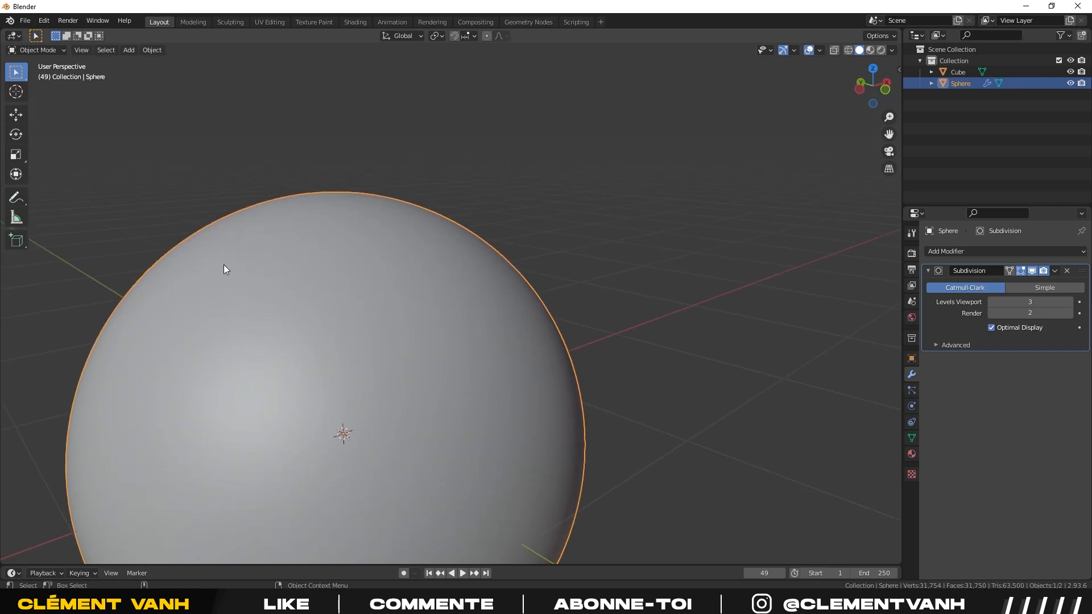
key(Tab)
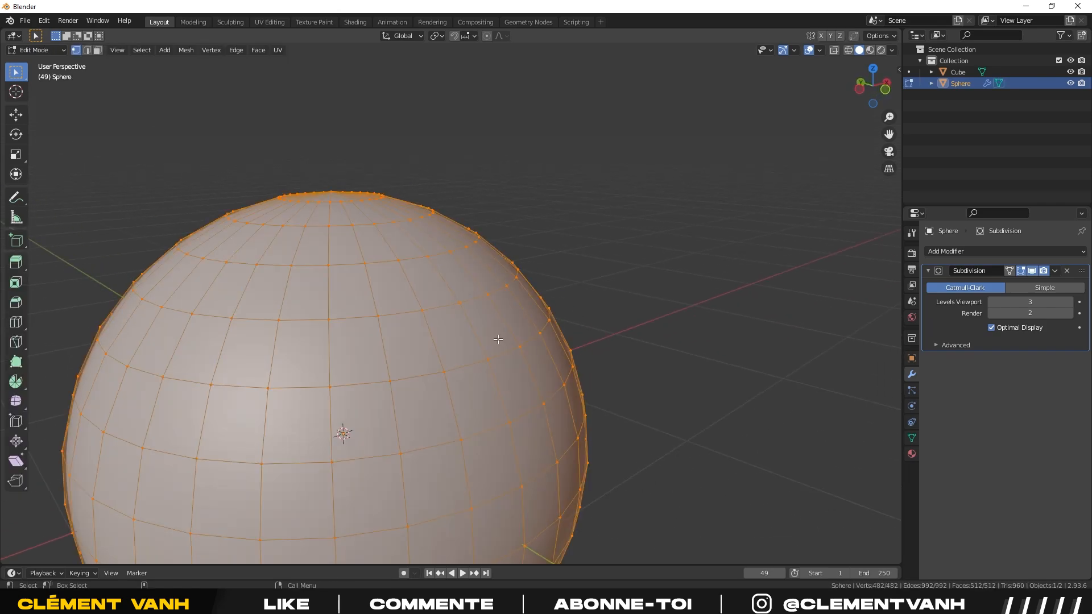
key(Tab)
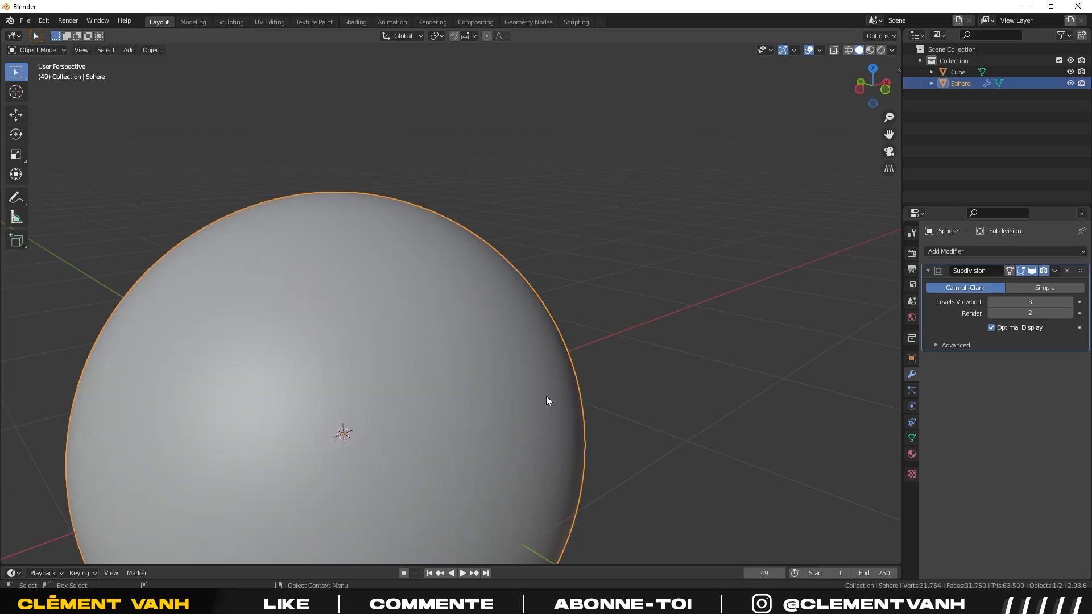
Apply the sphere's Subdivision modifier and inspect the dense mesh up close in Edit Mode.
click(1054, 271)
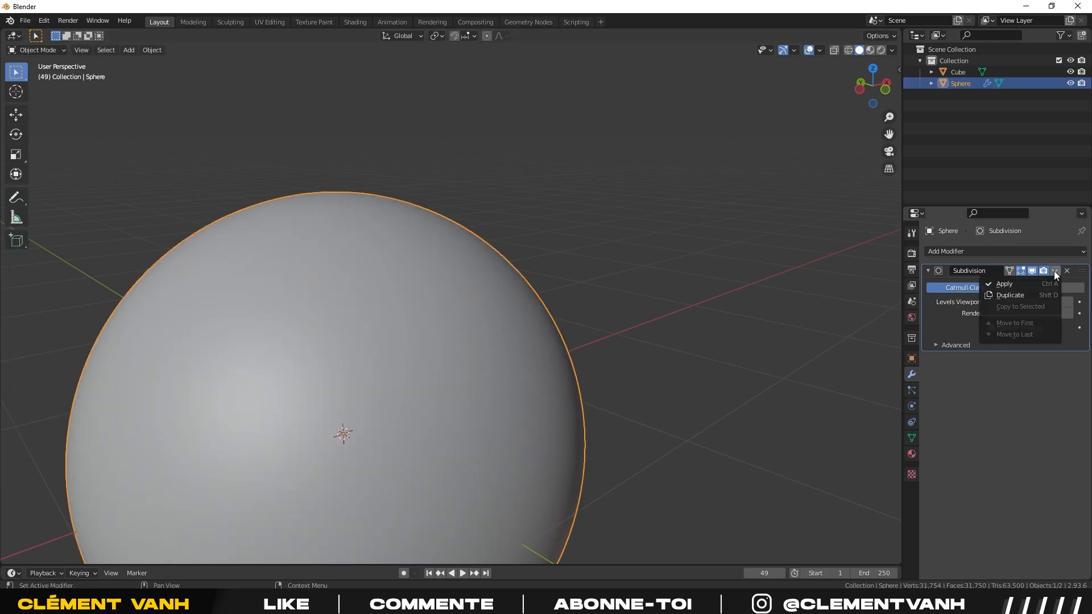
click(1011, 283)
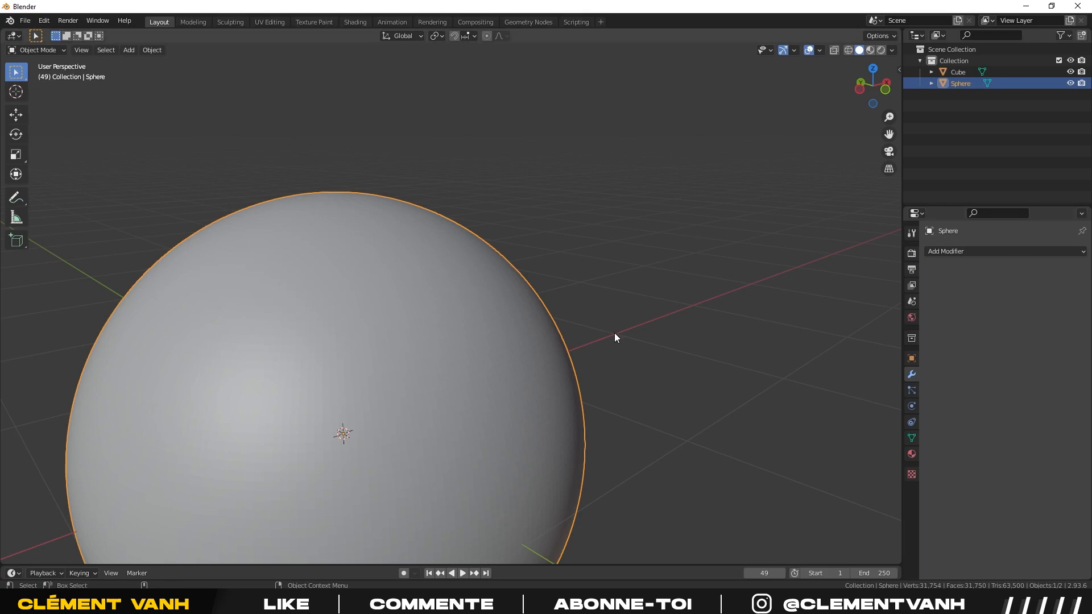
key(Tab)
scroll(560, 338, up, 8)
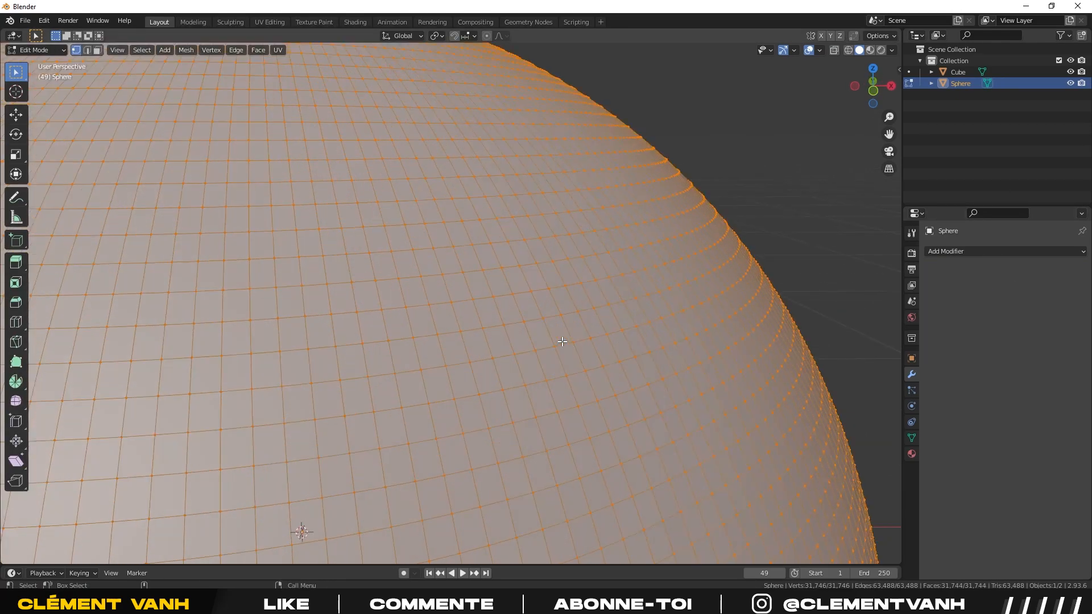
scroll(644, 358, up, 2)
scroll(643, 358, down, 9)
middle_drag(548, 367, 580, 365)
scroll(522, 380, up, 5)
scroll(522, 380, up, 4)
scroll(580, 366, down, 3)
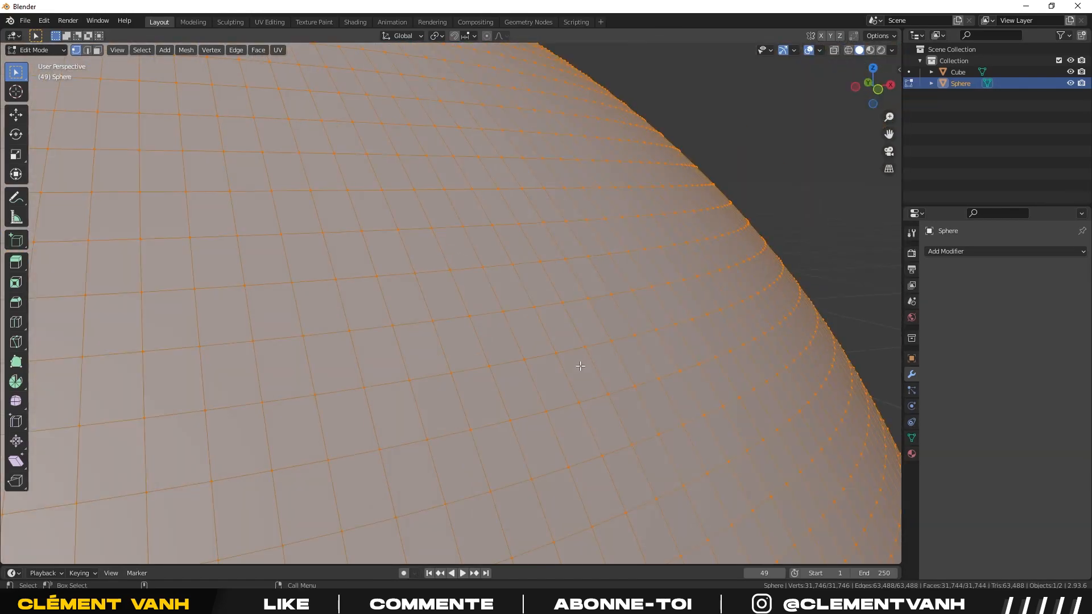
Try to move a single vertex on the sphere's dense mesh.
click(505, 268)
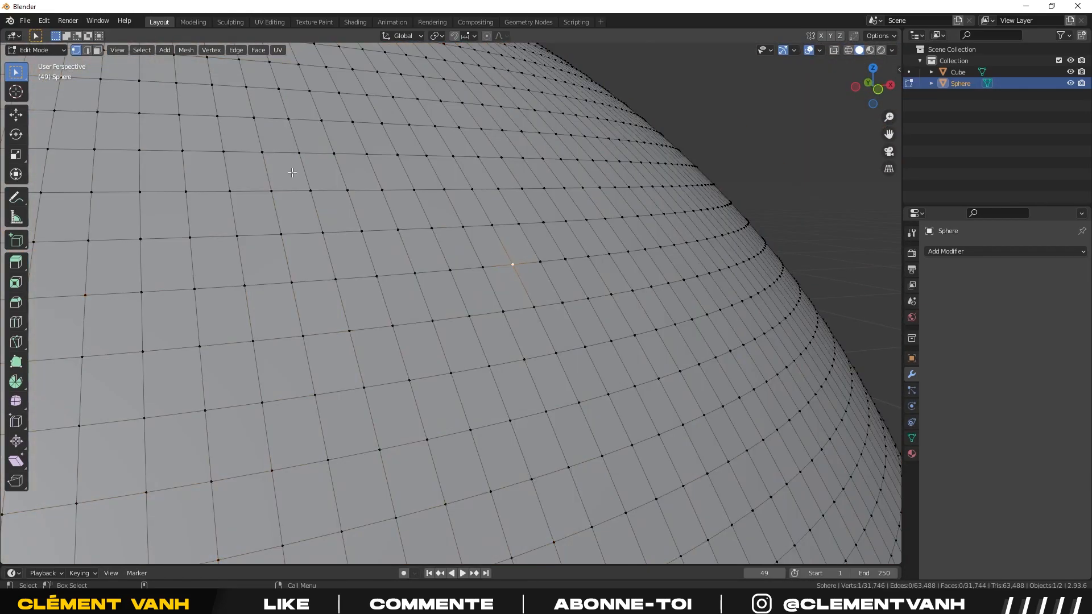
key(g)
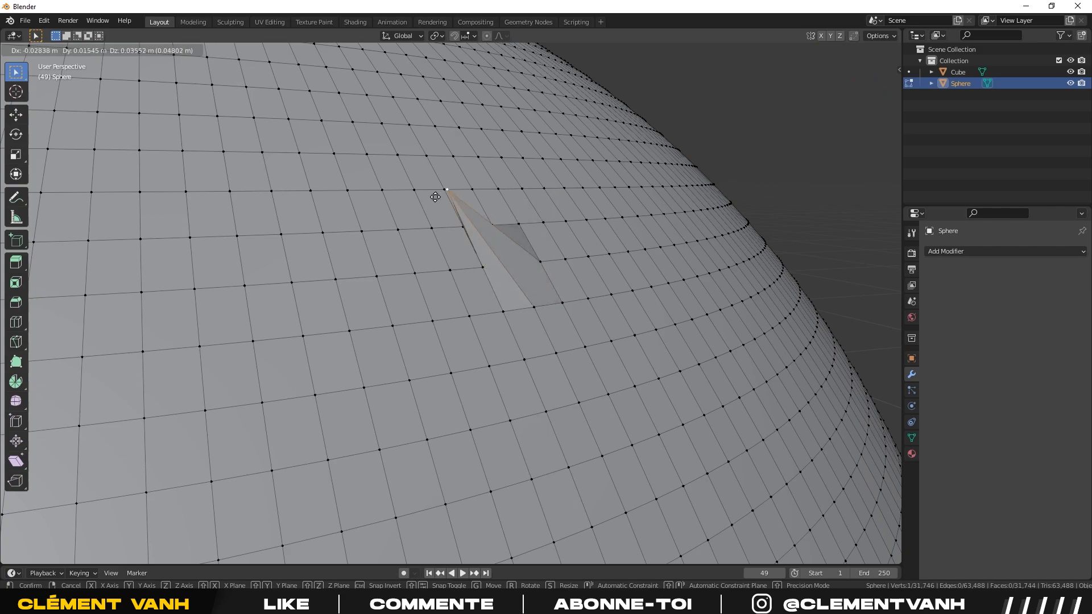
key(Escape)
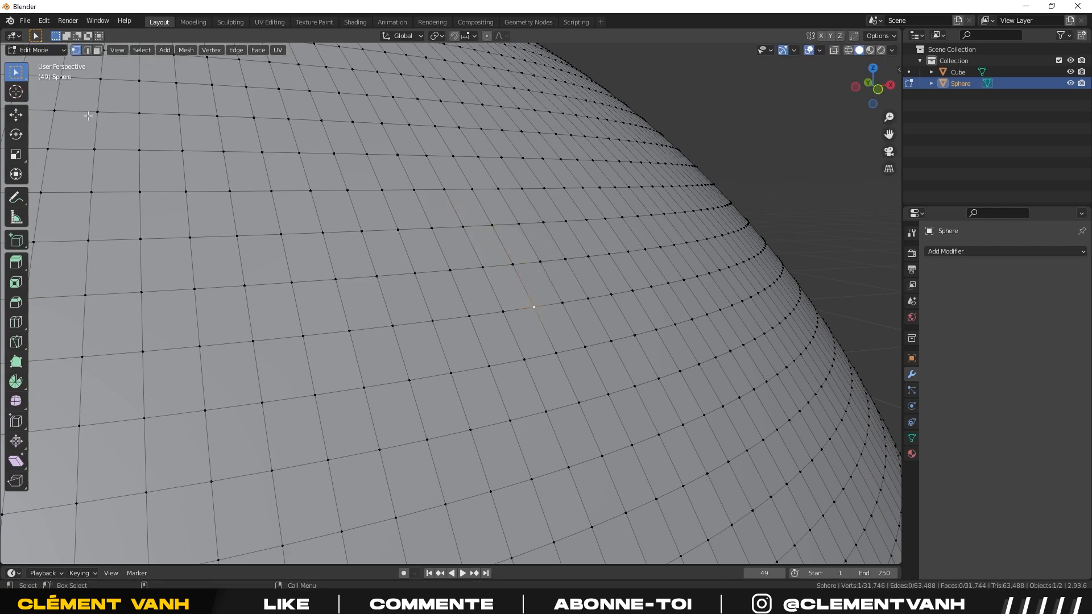
Switch to face selection and try to move one small face of the sphere.
click(97, 51)
click(565, 332)
key(g)
key(Escape)
Select another small face on the sphere, try to extrude it, and undo the extrusion.
click(406, 327)
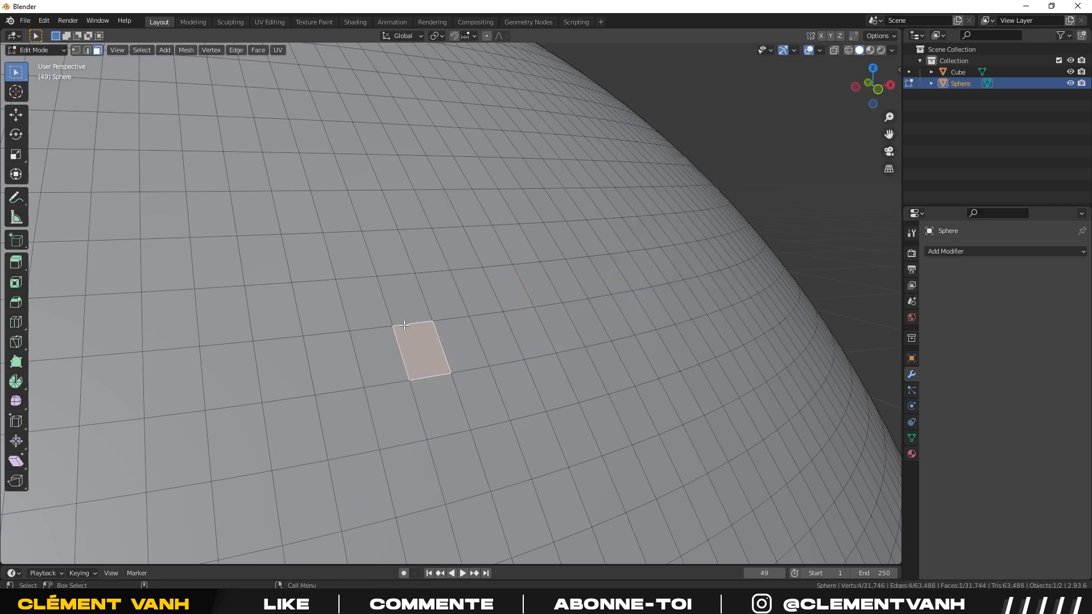
middle_drag(482, 329, 514, 324)
key(e)
right_click(384, 338)
key(ctrl+z)
Try to move and then scale up the selected small face on the sphere.
scroll(611, 347, down, 4)
middle_drag(600, 346, 507, 355)
scroll(576, 345, up, 1)
scroll(577, 346, up, 2)
key(g)
right_click(592, 312)
key(s)
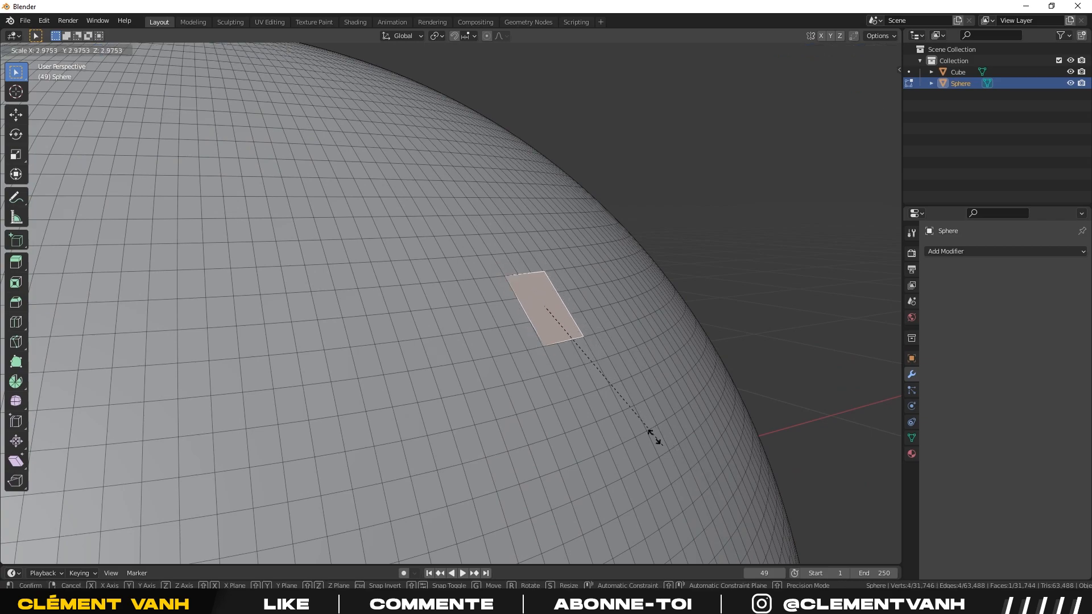
key(Escape)
Inset the selected sphere face by about 0.008 m and extrude the inner face.
key(i)
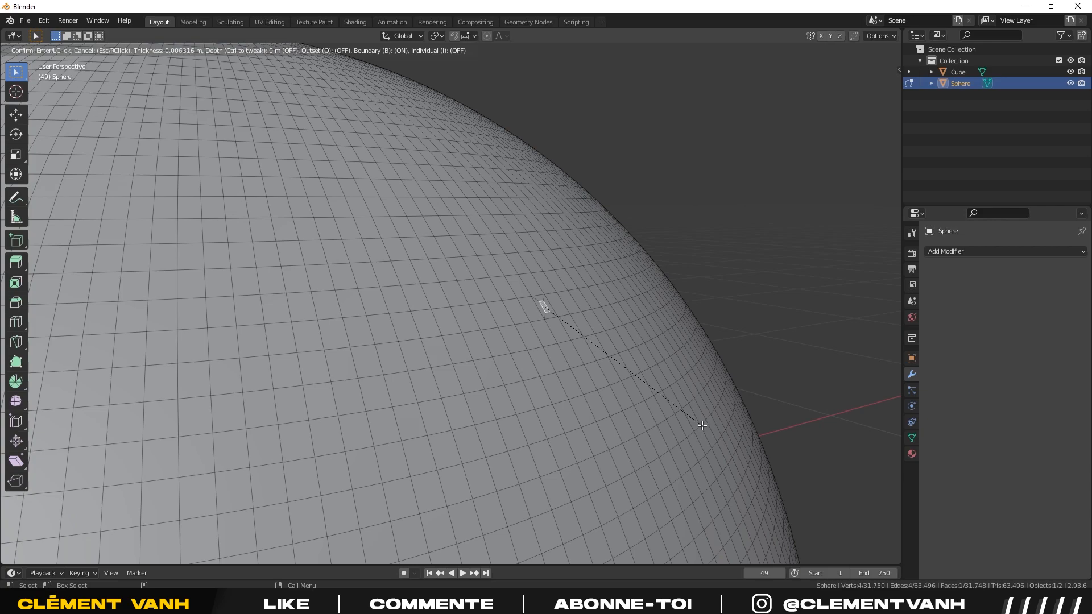
click(701, 427)
key(e)
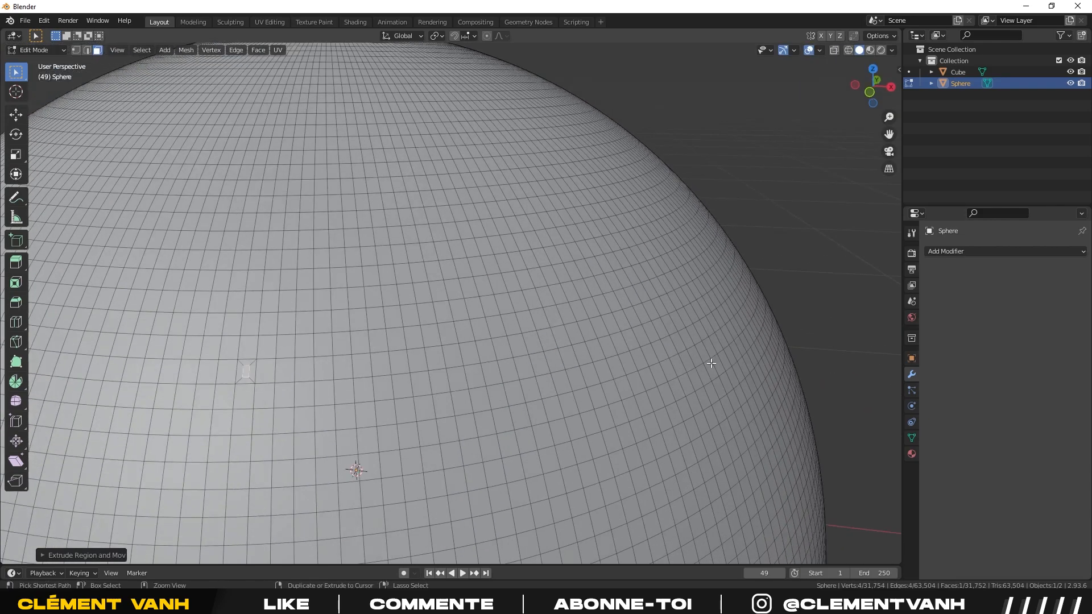
scroll(465, 377, down, 6)
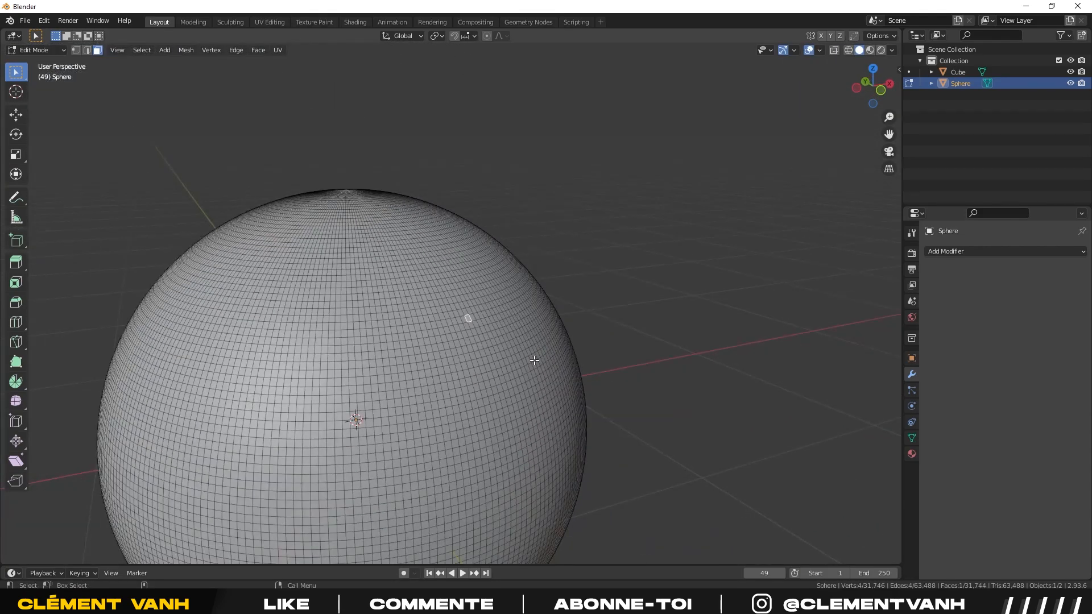
Undo the recent sphere edits back to before the Subdivision modifier was applied.
key(Tab)
click(751, 346)
key(ctrl+z)
key(Tab)
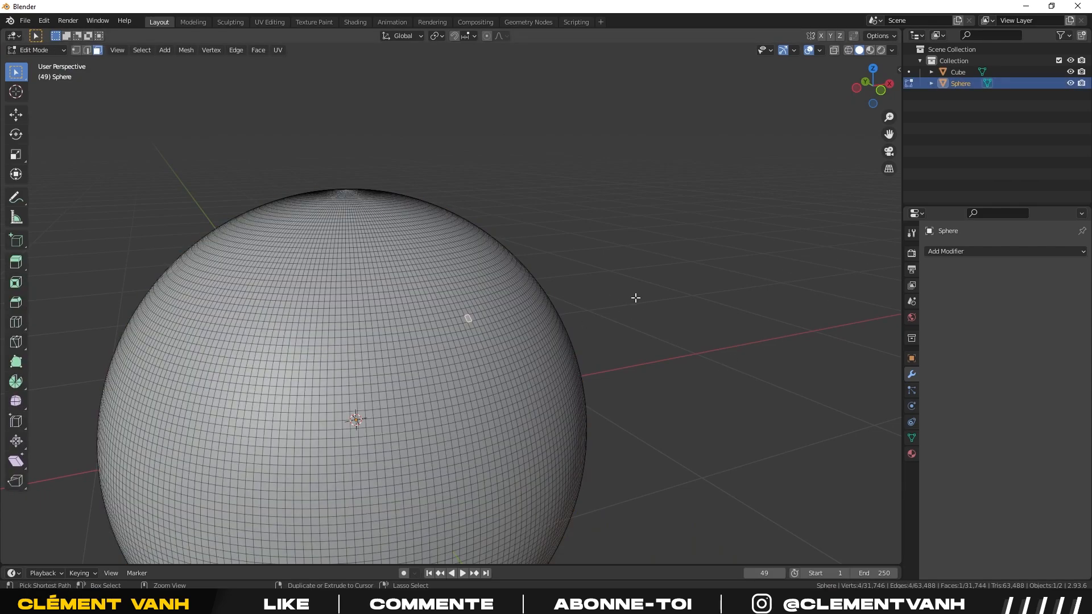
key(a)
key(ctrl+z)
key(ctrl+z)
key(ctrl+z)
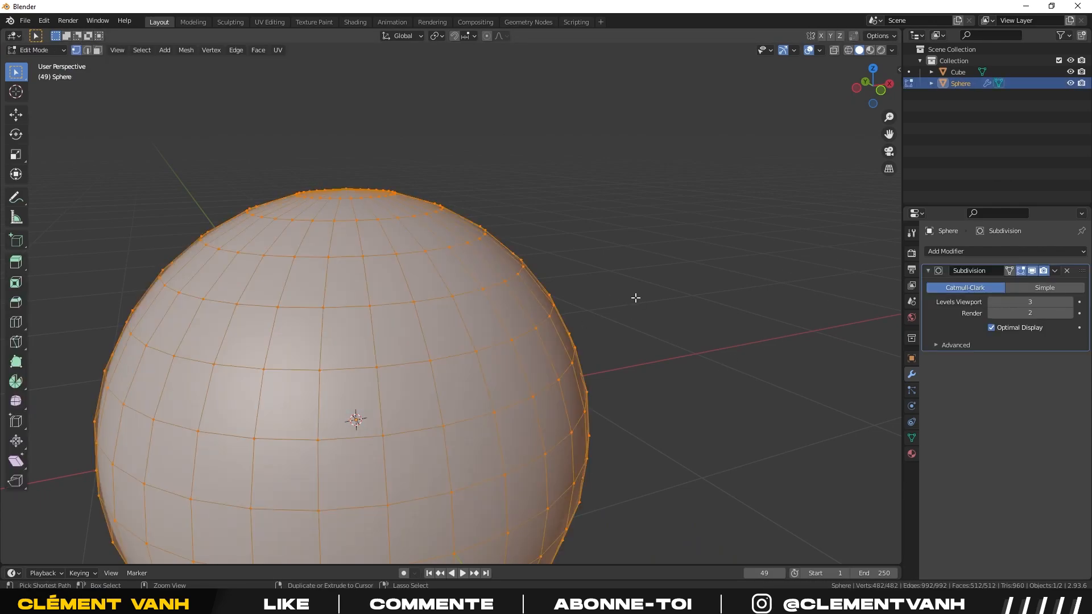
Remove the Subdivision modifier from the sphere, return to Object Mode and deselect everything.
click(1068, 272)
scroll(657, 349, down, 4)
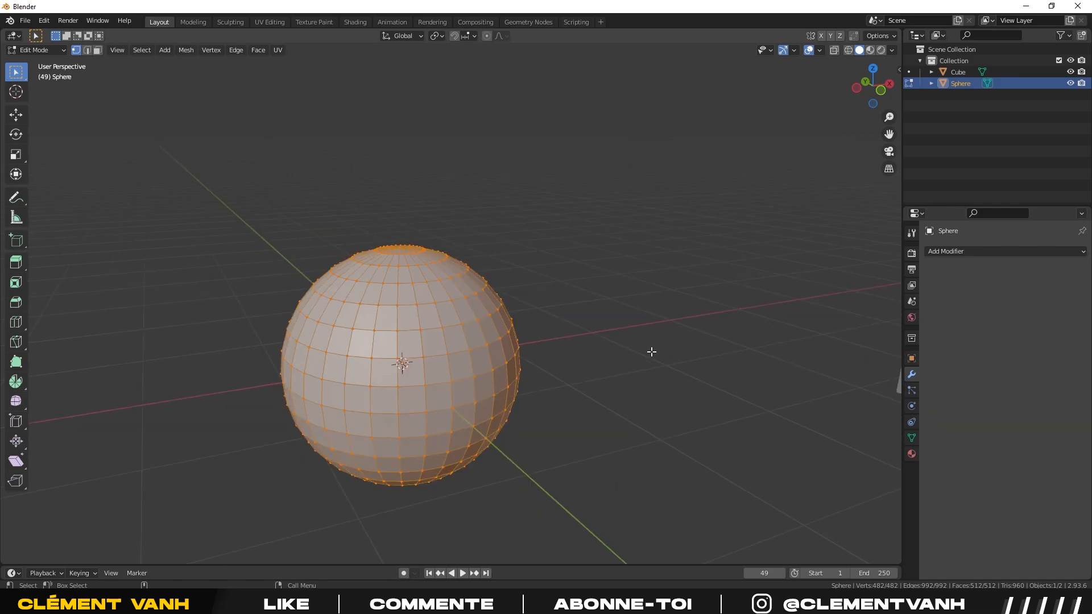
key(Tab)
click(674, 348)
middle_drag(675, 348, 450, 351)
click(449, 352)
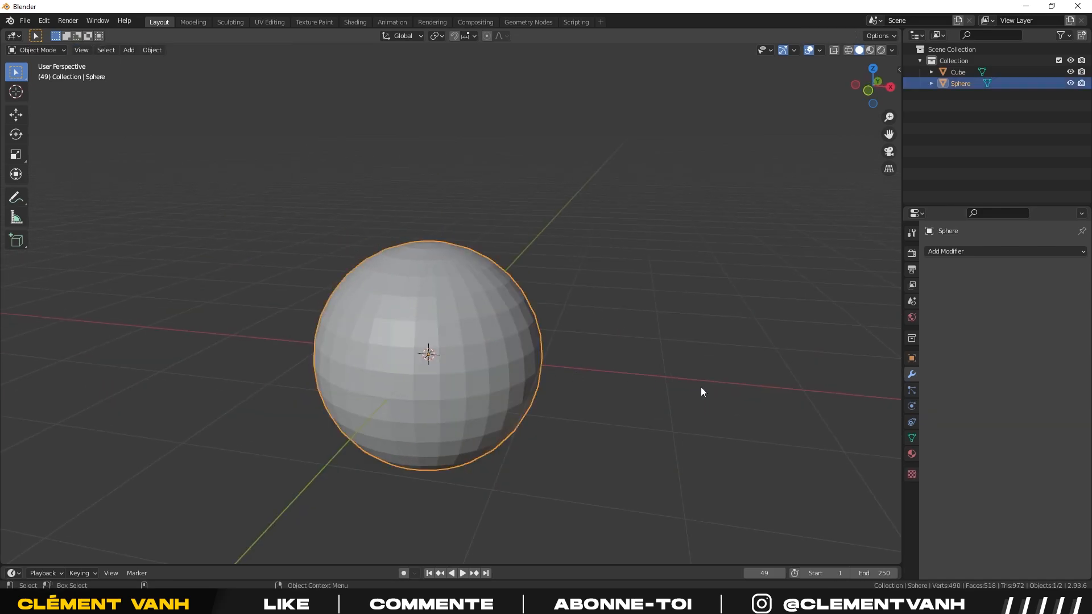
scroll(696, 348, down, 3)
click(612, 353)
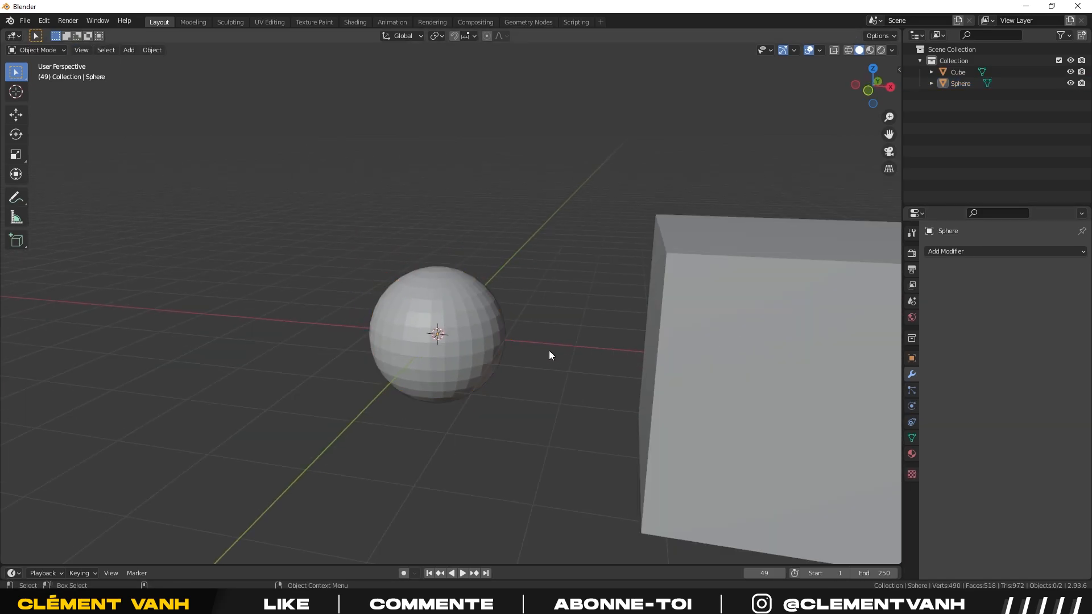
Add a mesh plane to the scene at the 3D cursor.
middle_drag(504, 342, 556, 336)
scroll(555, 335, down, 3)
middle_drag(487, 337, 529, 370)
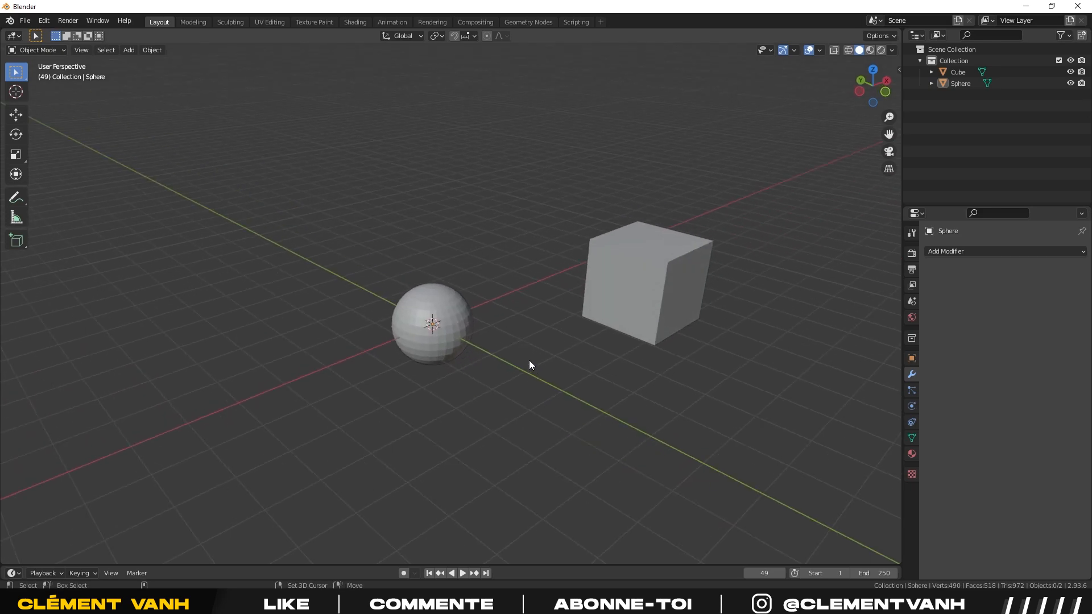
key(shift+a)
mouse_move(529, 360)
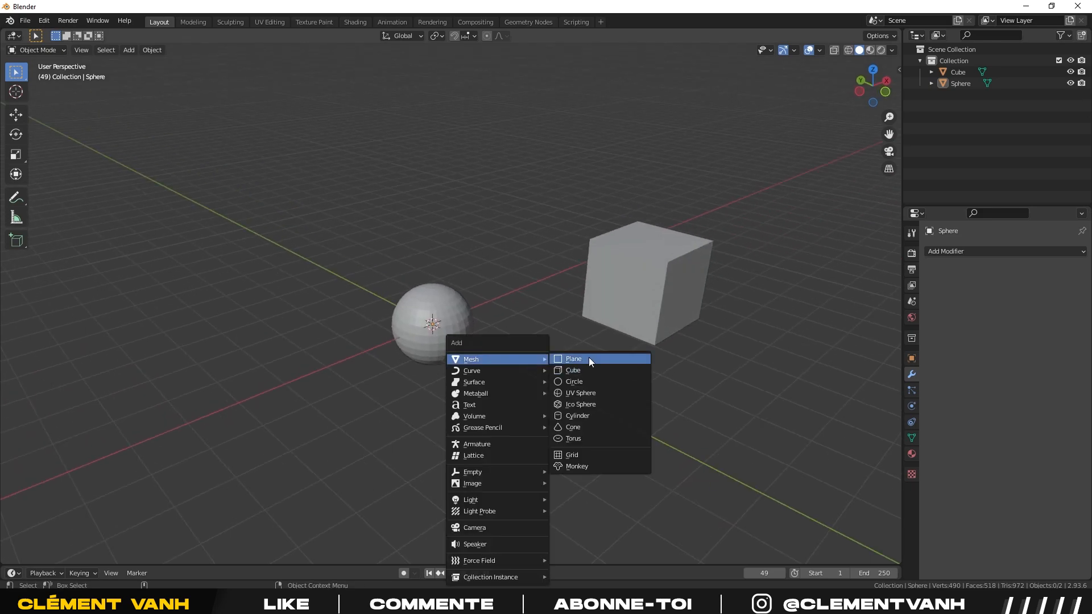
click(592, 358)
middle_drag(523, 327, 503, 365)
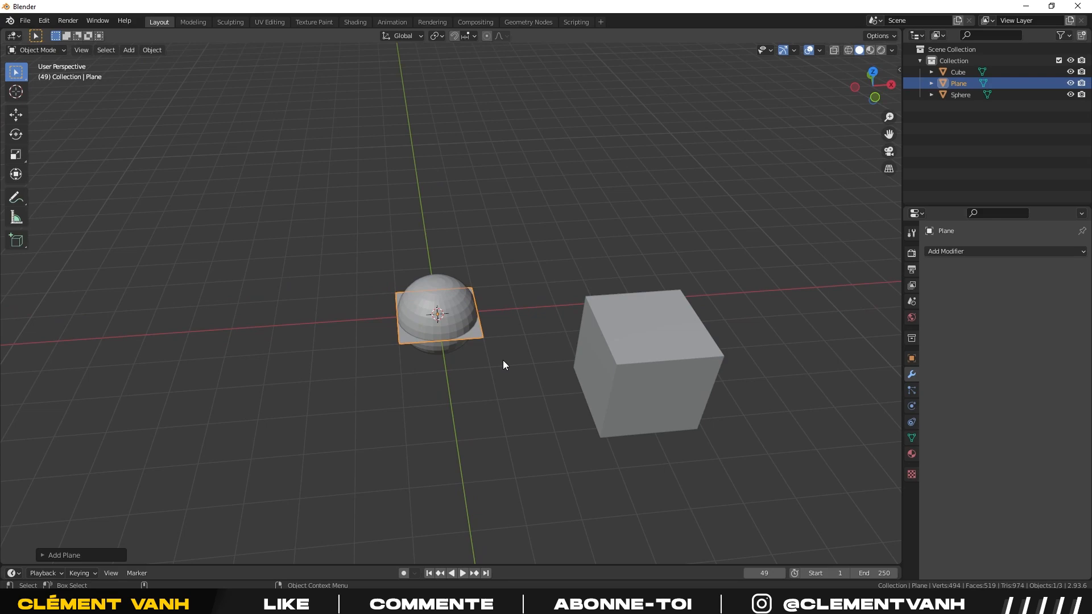
In top view, move the plane along the X axis to clear space on the sphere's negative X side.
key(KP_7)
key(g)
key(x)
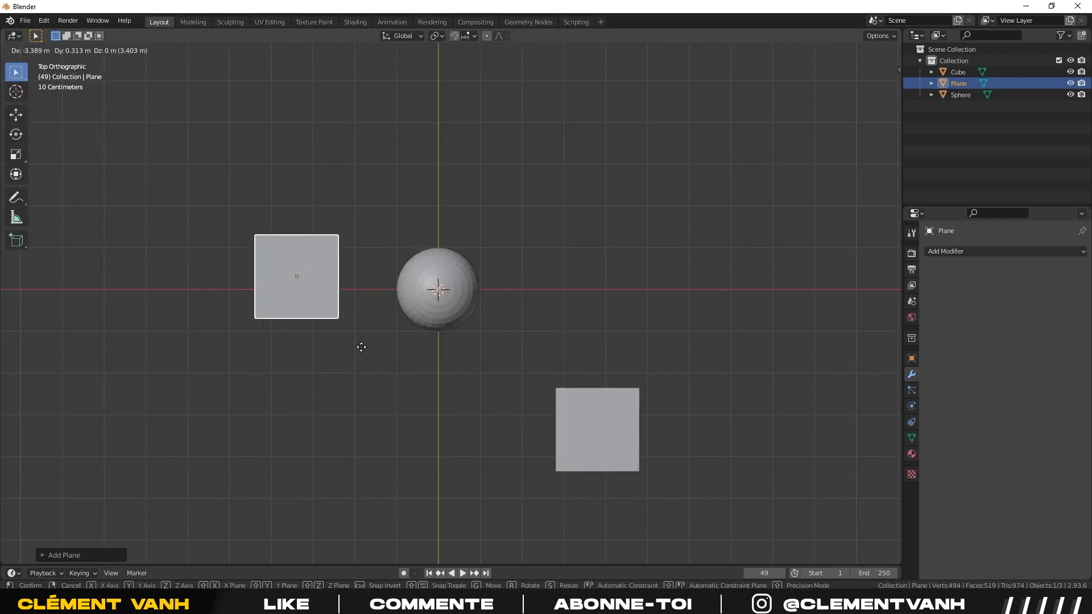
click(310, 344)
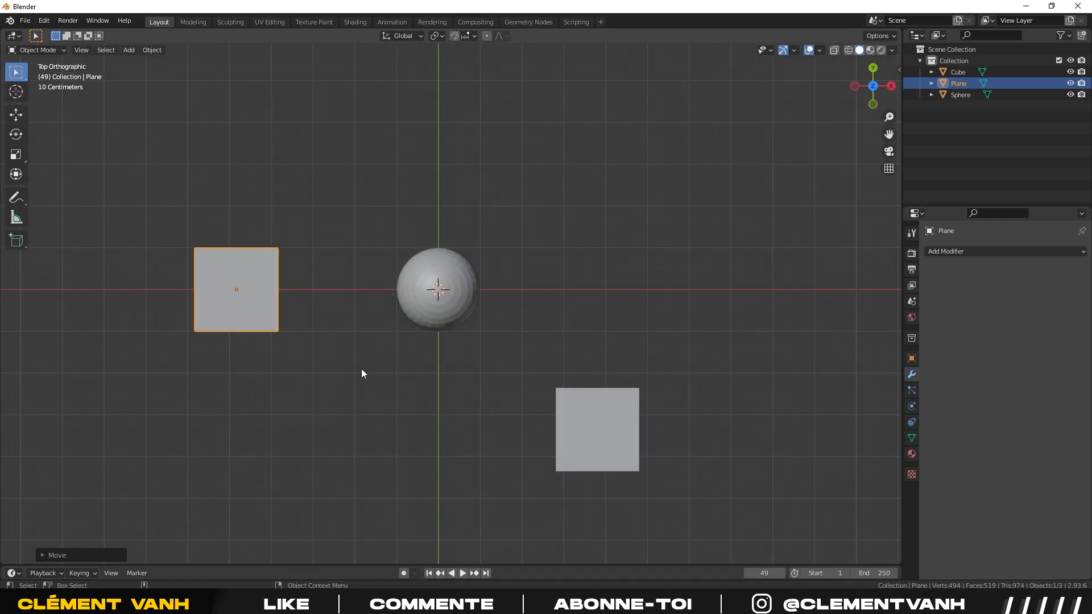
Add a Solidify modifier to the plane and view it in perspective.
mouse_move(536, 319)
middle_down()
mouse_move(555, 210)
mouse_move(533, 335)
middle_up()
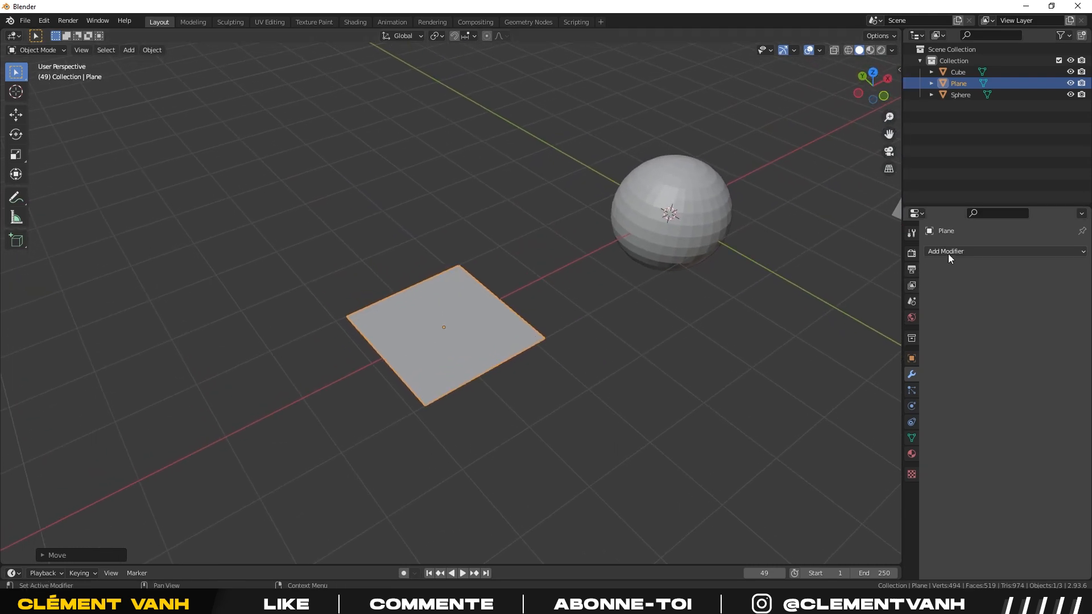
click(947, 253)
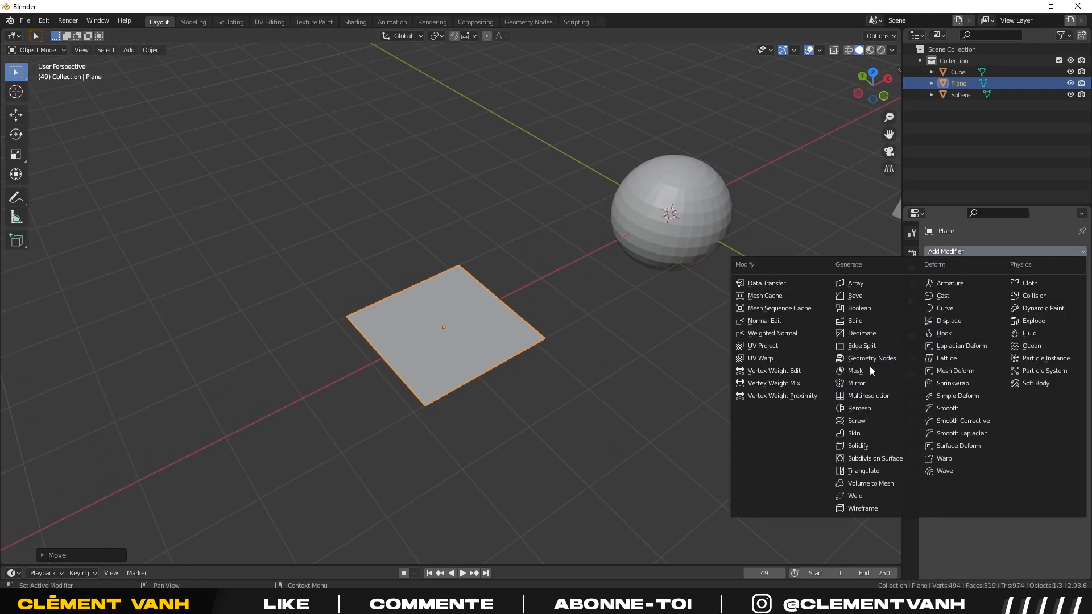
click(859, 446)
middle_drag(826, 422, 709, 374)
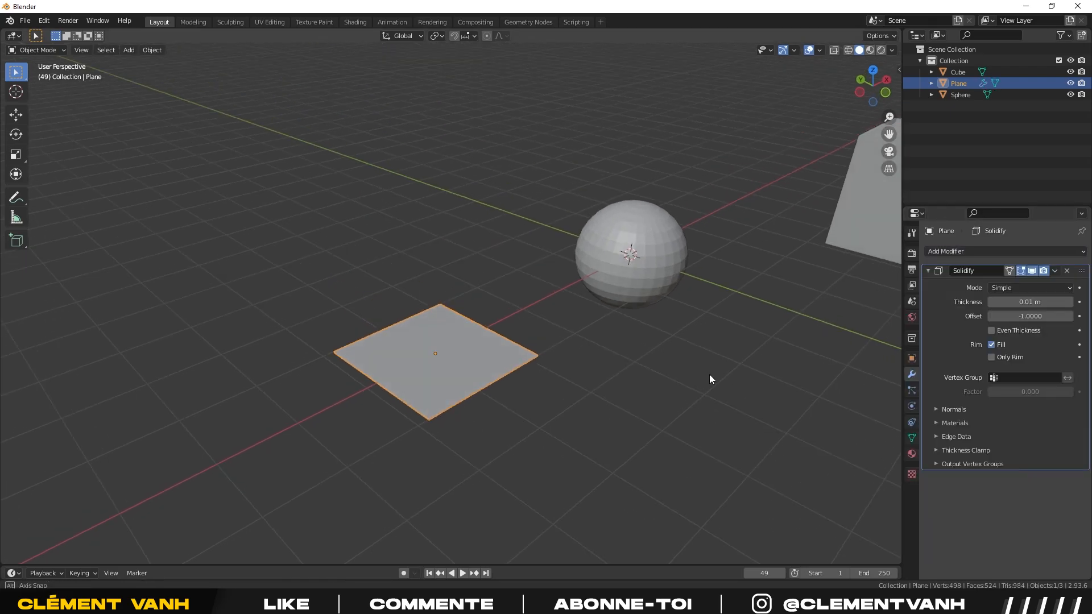
Try different thickness values on the plane's Solidify modifier and remove the modifier.
scroll(709, 377, up, 2)
drag(1026, 302, 961, 302)
drag(1018, 302, 1031, 302)
click(1068, 271)
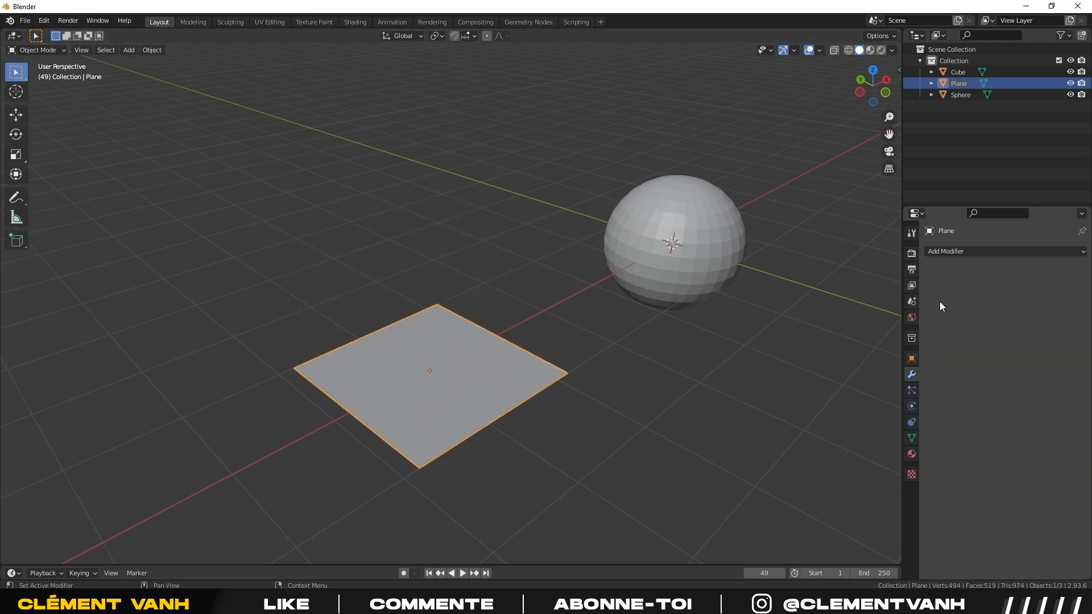
middle_drag(504, 384, 443, 393)
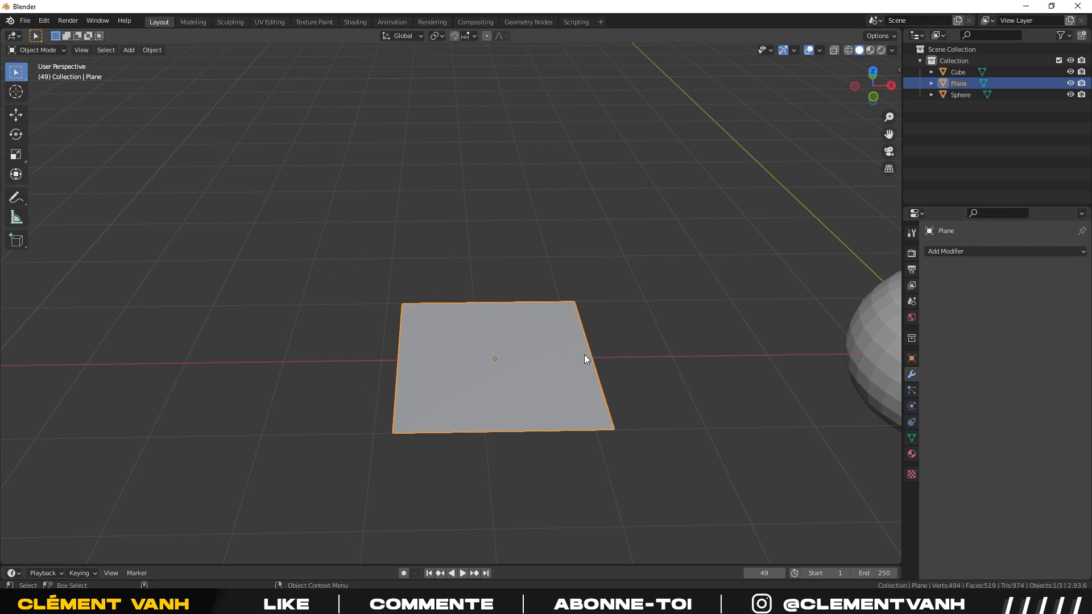
In Edit Mode and top view, move the plane's upper-left vertex outward and its upper-right vertex inward to make an irregular quadrilateral.
key(Tab)
scroll(584, 353, up, 2)
click(389, 304)
middle_drag(389, 303, 436, 328)
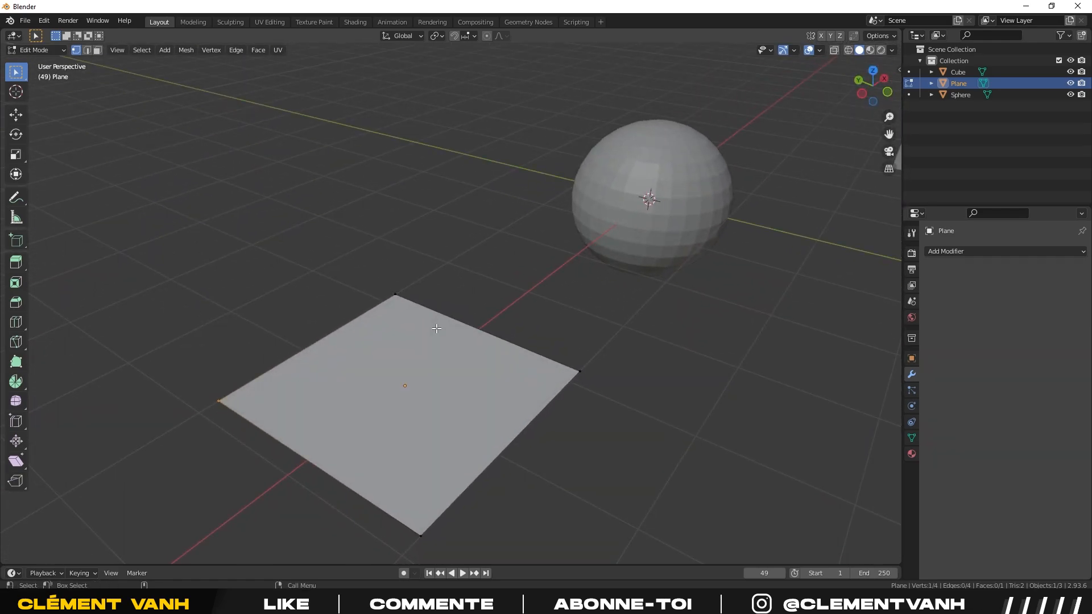
key(KP_1)
key(KP_7)
shift+middle_drag(534, 188, 532, 371)
scroll(526, 353, down, 2)
key(g)
click(380, 233)
drag(606, 185, 653, 239)
key(g)
click(546, 293)
Add a loop cut across the middle of the plane and scale it up so both ends stick out.
key(ctrl+r)
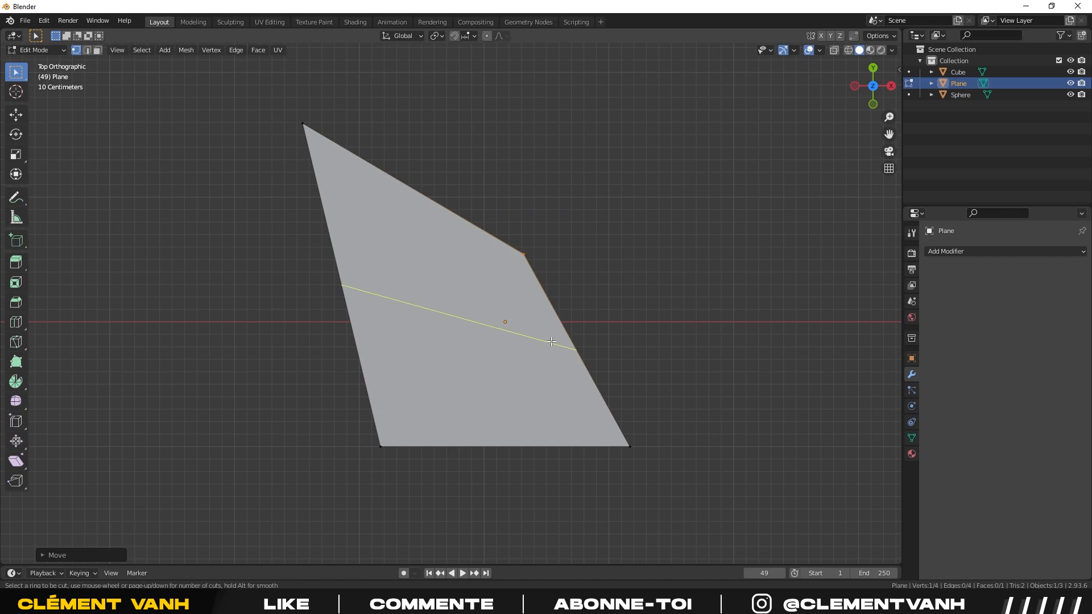
click(552, 341)
click(551, 339)
key(s)
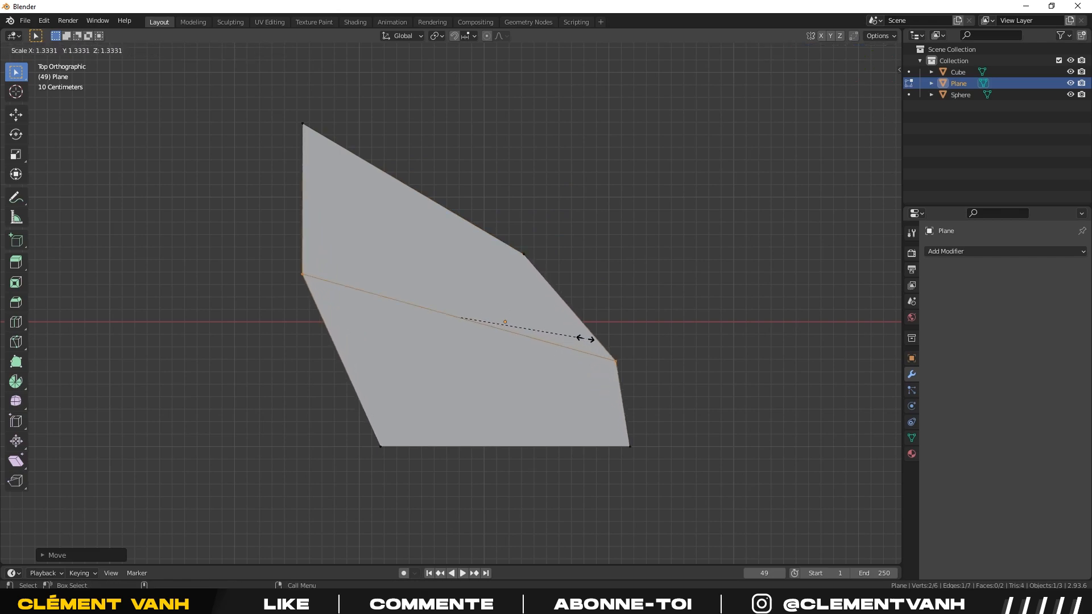
click(591, 337)
Move the shape's lower-right vertex inward, up and to the left.
click(629, 446)
key(g)
click(592, 443)
scroll(585, 451, down, 1)
scroll(586, 451, up, 1)
Extrude a new vertex diagonally outward and down from each of the shape's two lower corners.
key(e)
click(643, 529)
click(382, 444)
key(e)
click(277, 504)
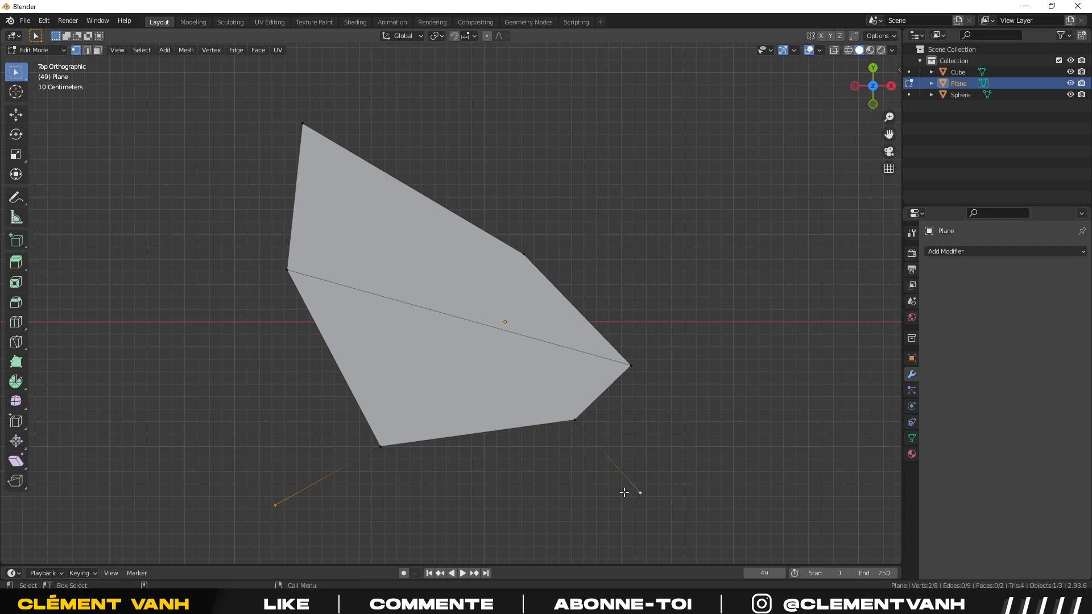
Connect the two extruded vertices with an edge and fill the gap below the shape with a face.
key(f)
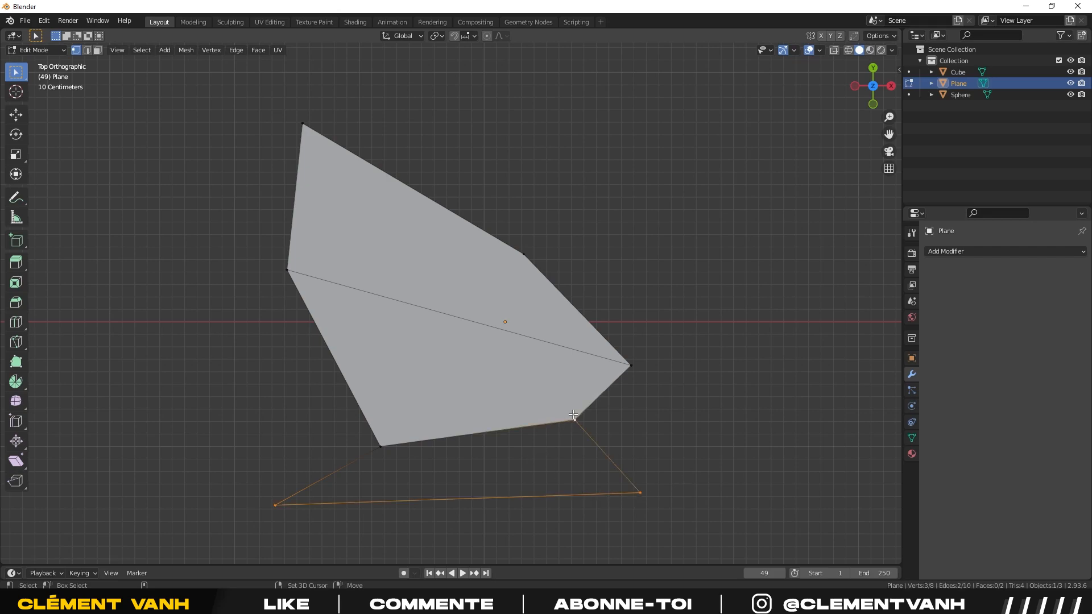
key(f)
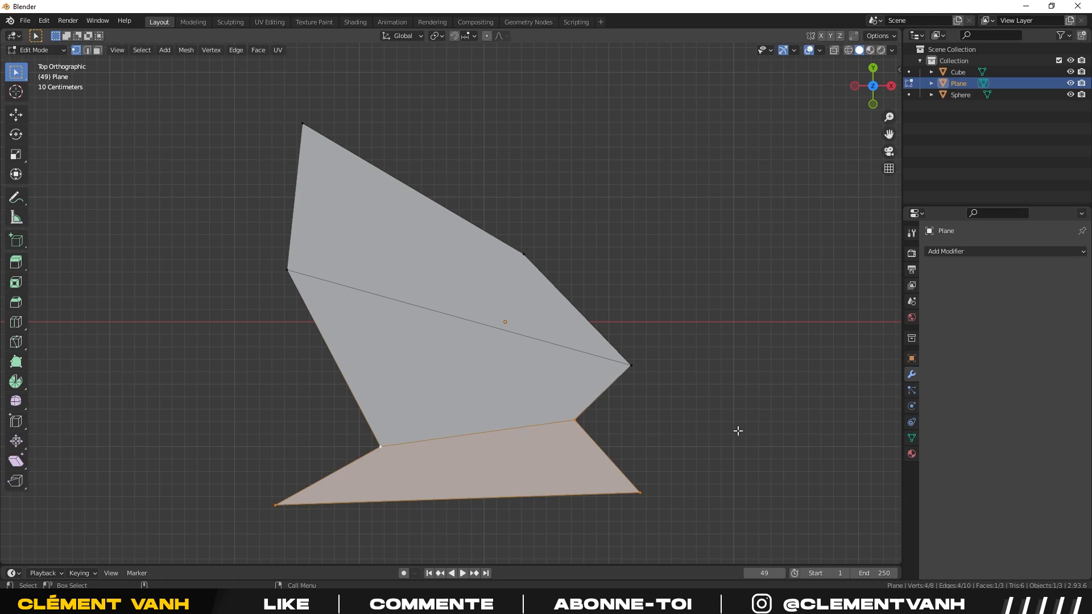
scroll(652, 439, down, 1)
click(652, 439)
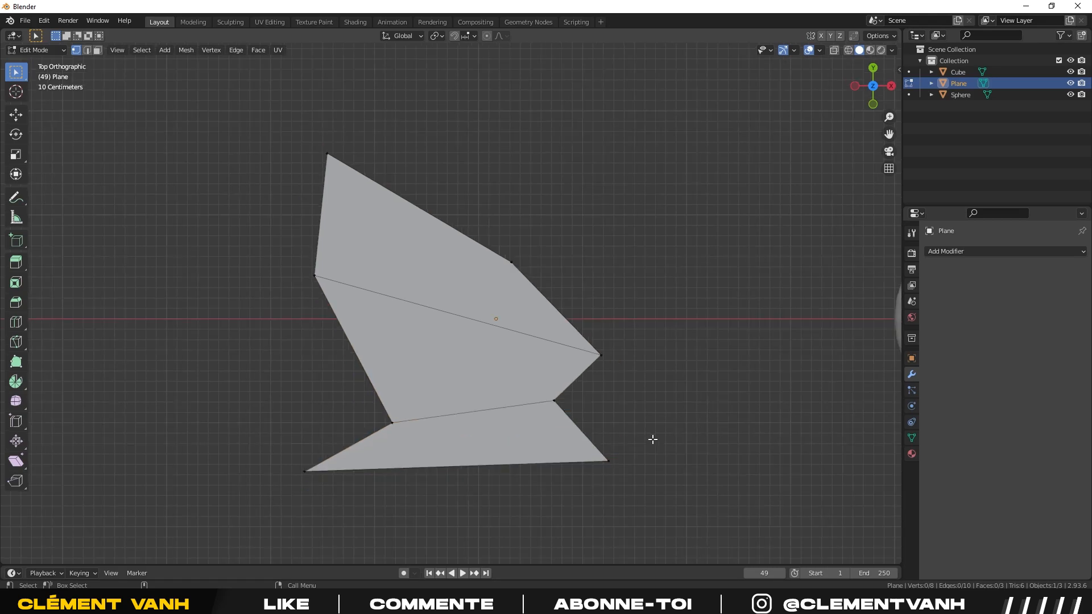
Extrude the shape's top edge three times up and to the right, and rotate the last edge about 42°.
click(451, 212)
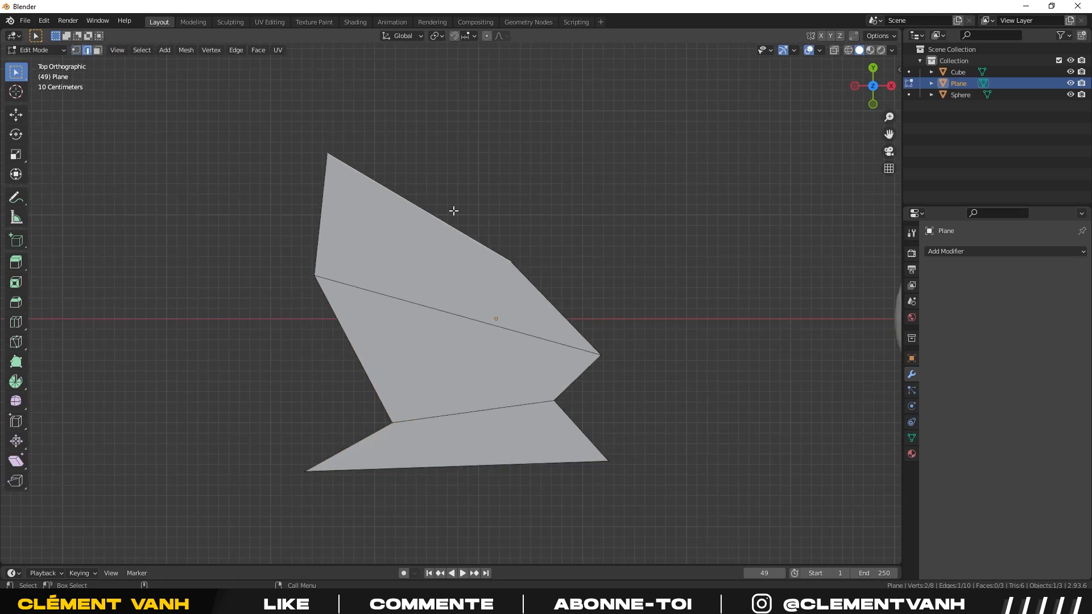
key(e)
click(507, 138)
key(e)
click(558, 84)
key(e)
click(695, 85)
key(r)
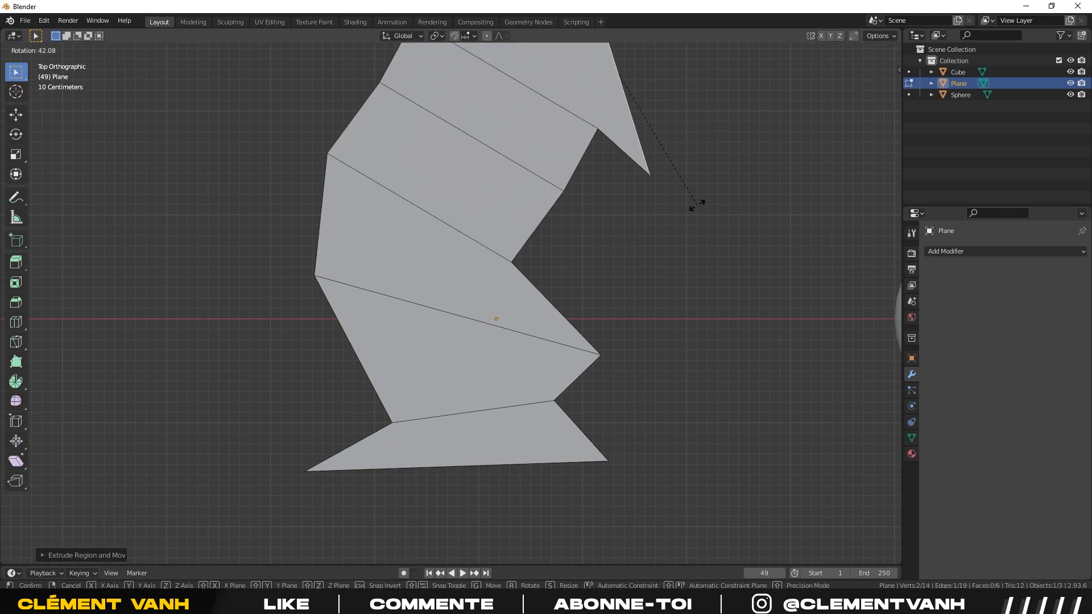
click(702, 202)
Extrude the end edge once more to the right, rotate it to round off the curved tip and deselect it.
scroll(772, 172, down, 1)
shift+middle_drag(770, 173, 747, 226)
key(e)
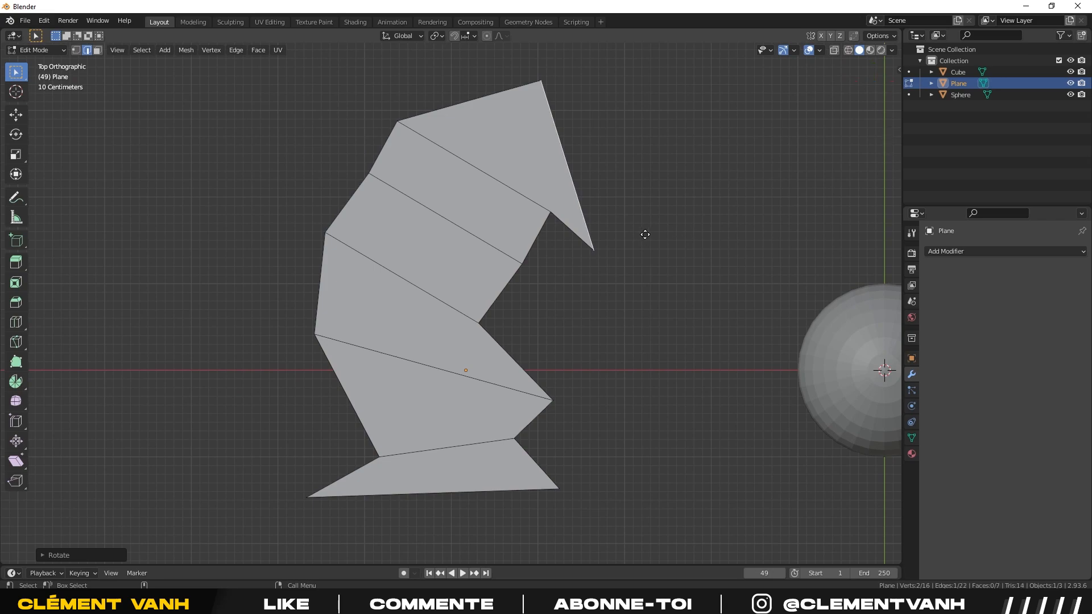
click(720, 227)
key(r)
click(688, 258)
click(651, 352)
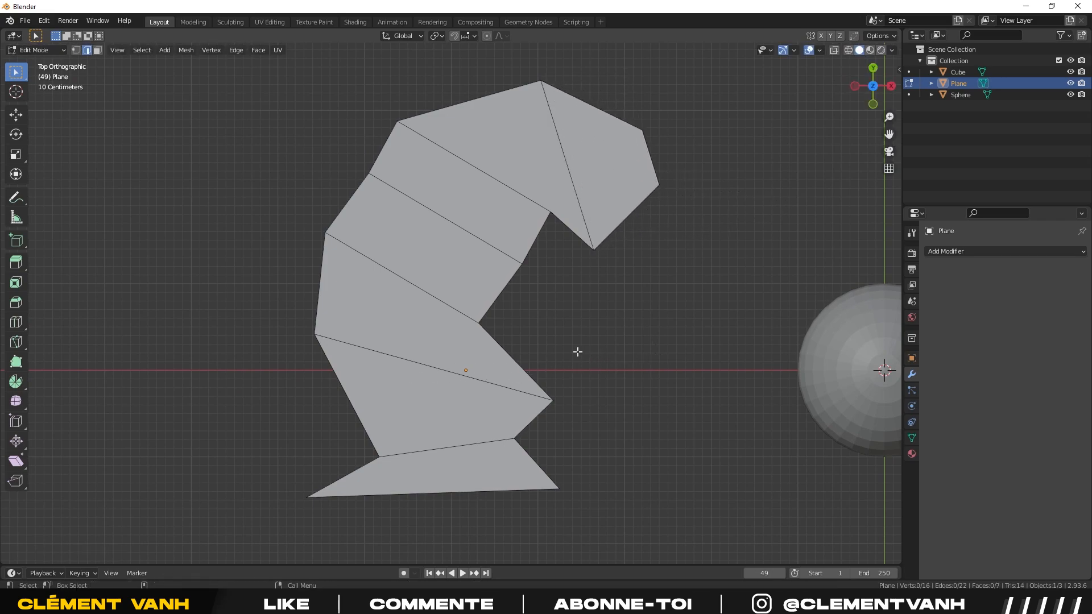
Return to Object Mode, add a Solidify modifier to the reshaped plane, increase its thickness and deselect it.
key(Tab)
middle_drag(560, 354, 724, 265)
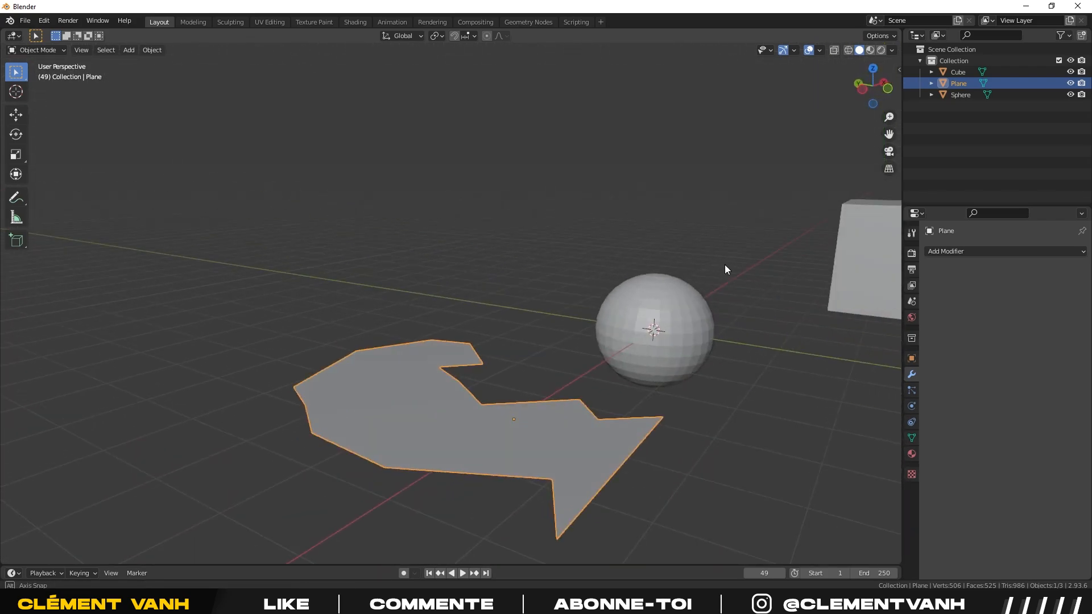
click(933, 252)
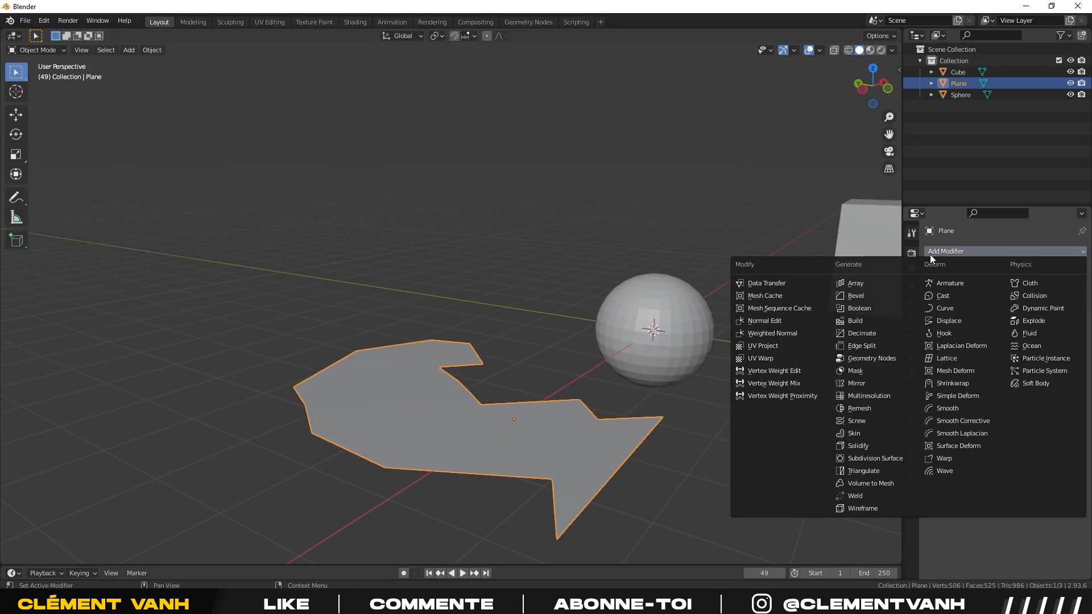
click(887, 445)
mouse_move(1029, 302)
mouse_down()
mouse_move(995, 302)
mouse_move(1012, 302)
mouse_up()
click(743, 423)
Try a Solidify modifier on the cube with a thickness of -0.24 m.
middle_drag(744, 423, 407, 410)
click(407, 410)
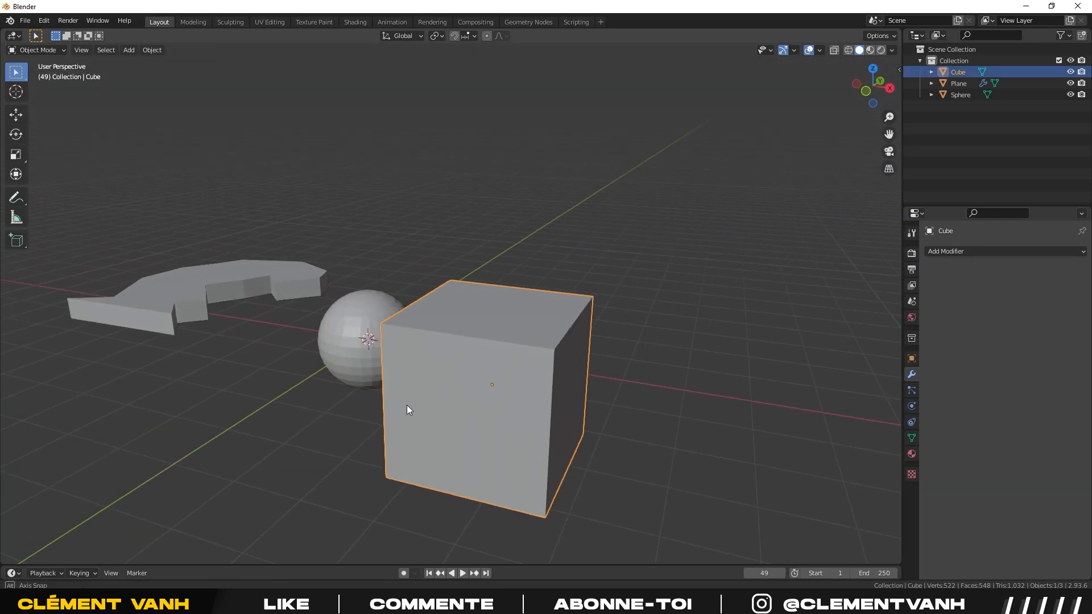
click(966, 251)
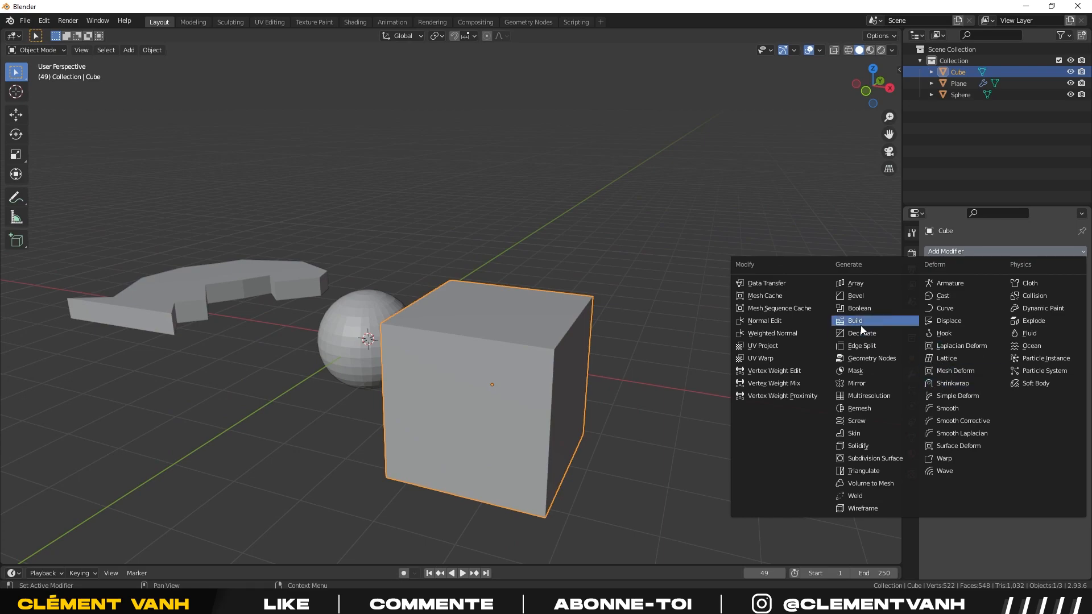
click(858, 446)
mouse_move(1030, 302)
mouse_down()
mouse_move(1001, 302)
mouse_move(1069, 302)
mouse_move(986, 302)
mouse_move(1058, 302)
mouse_move(1026, 302)
mouse_up()
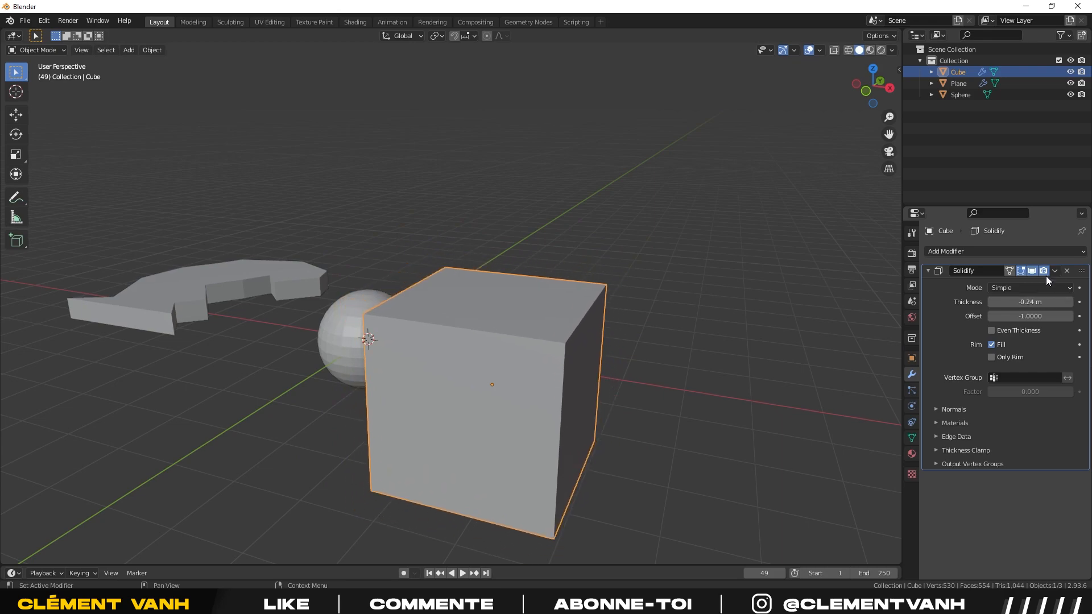
click(1067, 271)
In Edit Mode with face selection, delete the cube's top and bottom faces.
middle_drag(609, 374, 506, 390)
middle_drag(419, 397, 475, 375)
key(Tab)
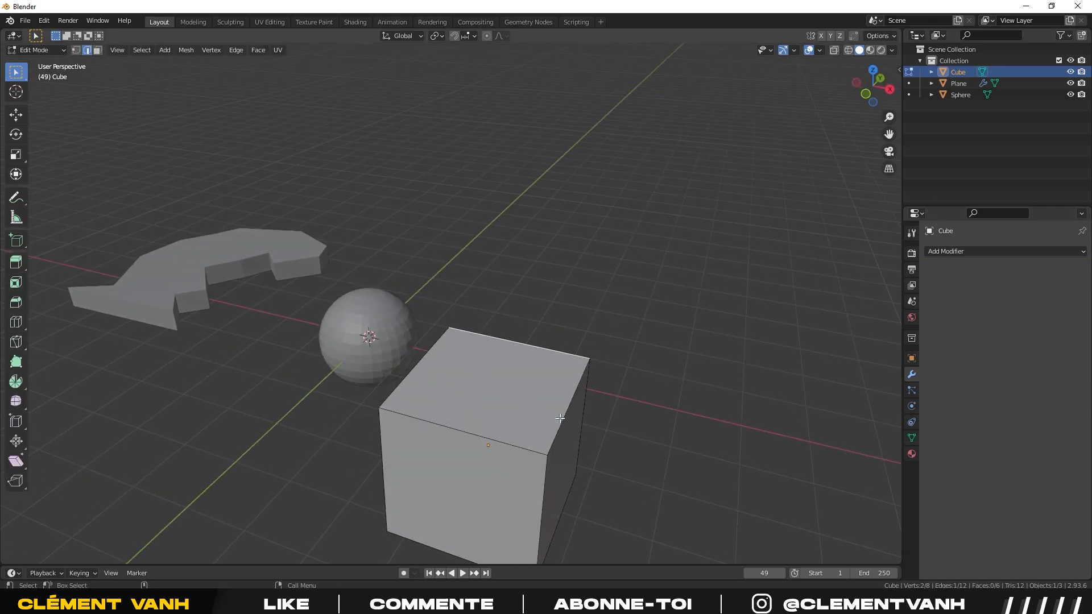
click(96, 51)
middle_drag(610, 366, 595, 310)
click(448, 313)
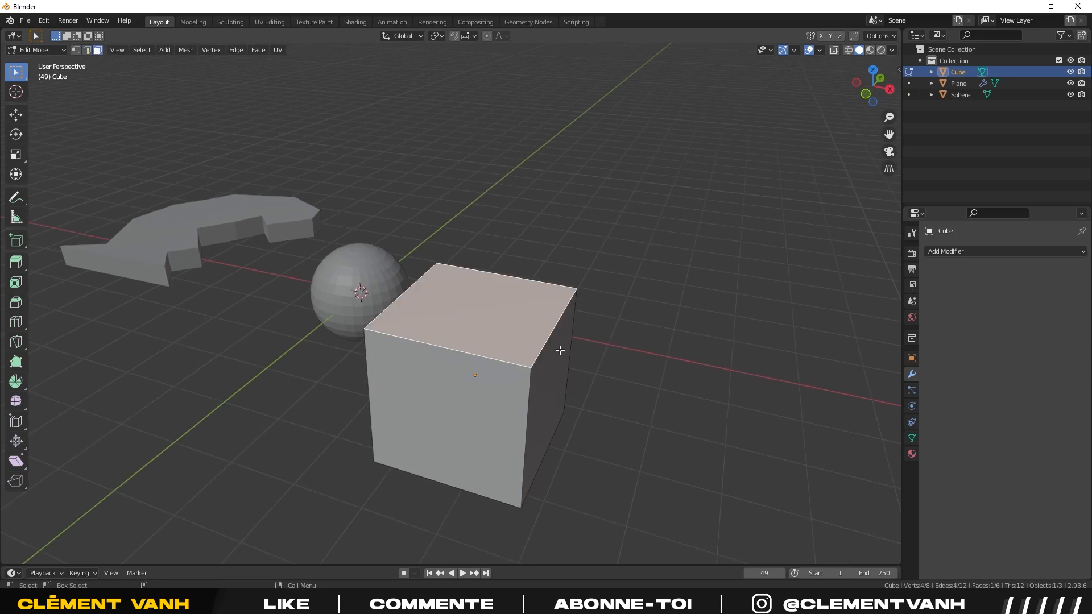
middle_drag(562, 387, 564, 340)
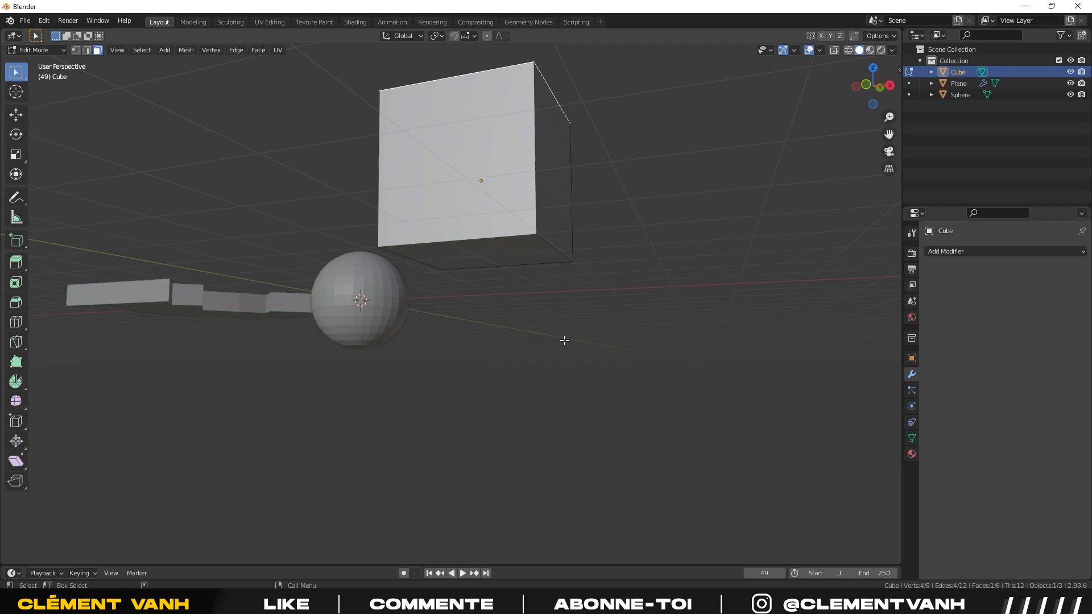
shift+click(511, 256)
middle_drag(511, 257, 554, 232)
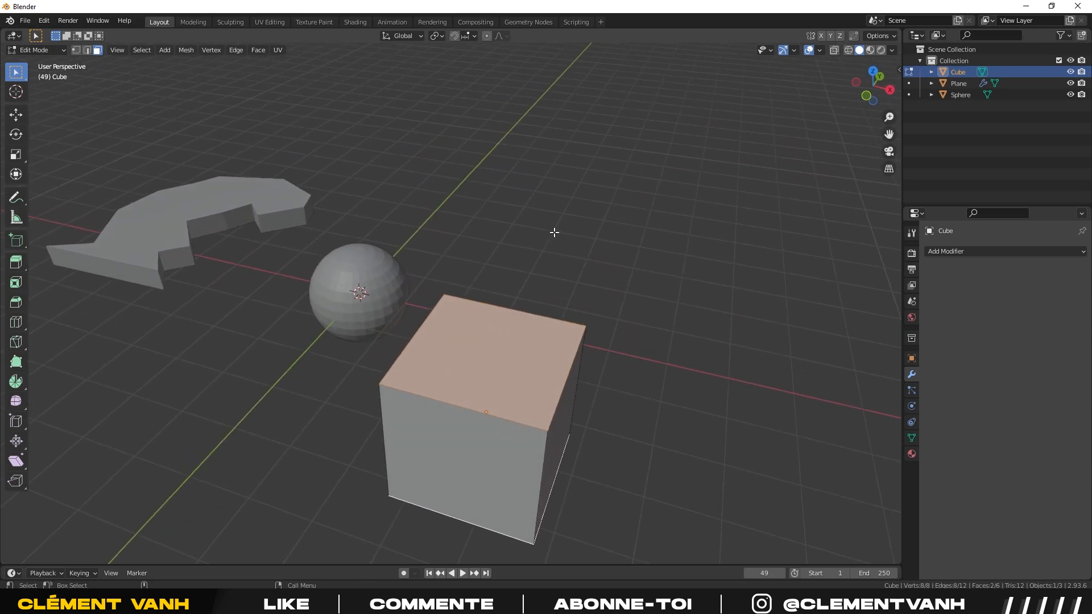
key(x)
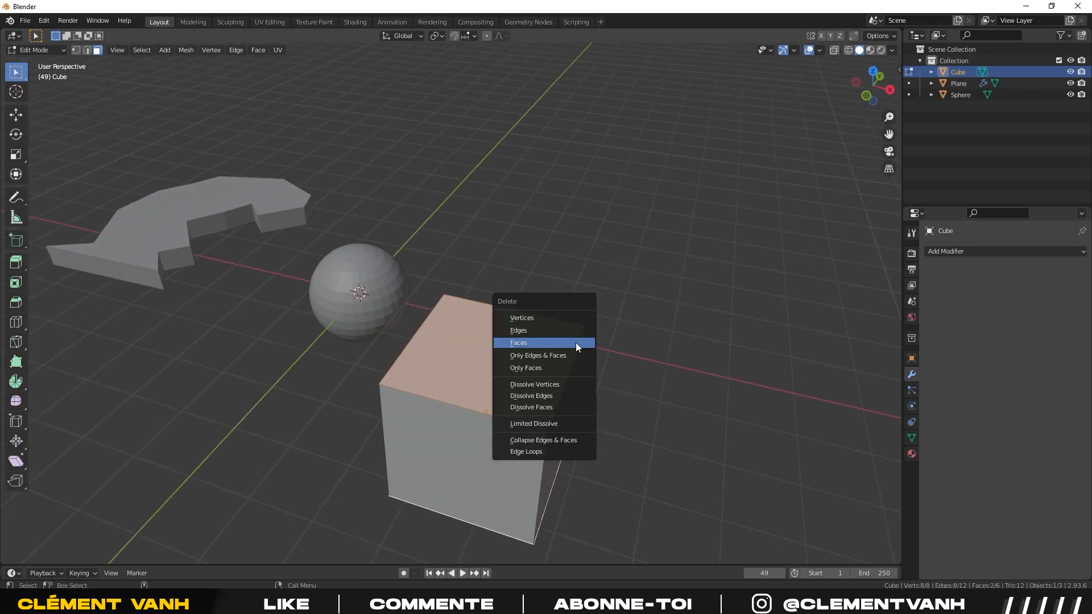
click(547, 343)
middle_drag(547, 344, 575, 380)
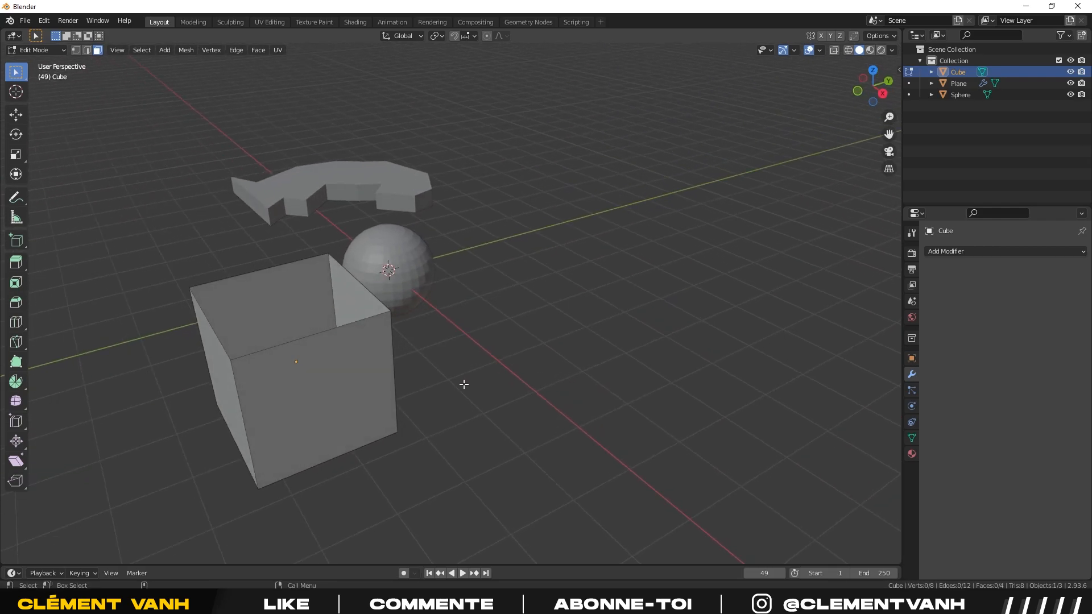
Return to Object Mode and give the open cube a Solidify modifier with a thickness of 0.21 m.
key(Tab)
middle_drag(449, 388, 502, 442)
click(630, 452)
click(479, 422)
click(960, 252)
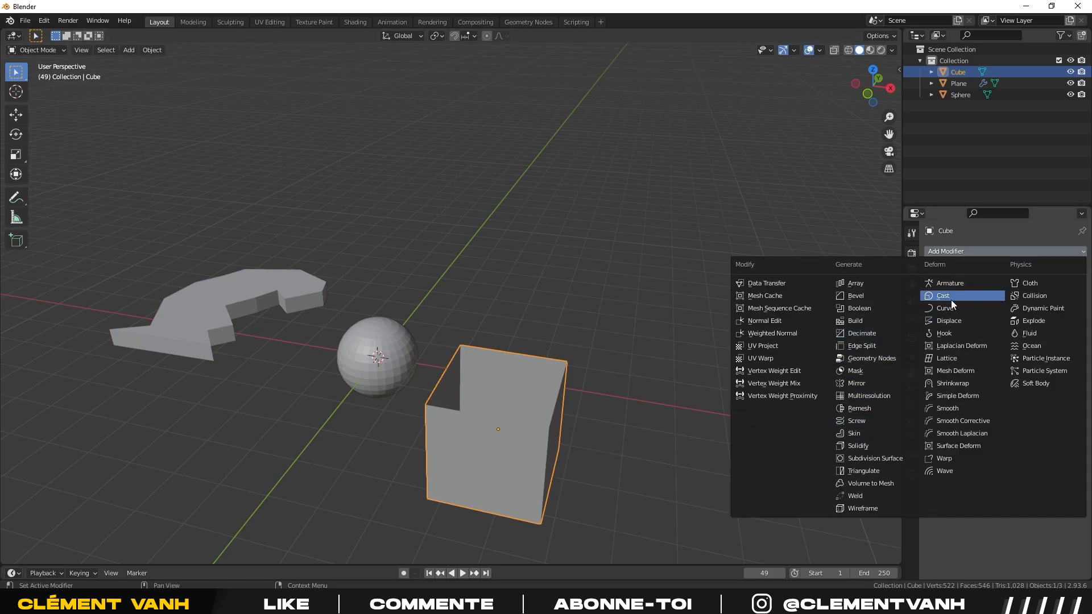
click(872, 446)
middle_drag(599, 414, 767, 411)
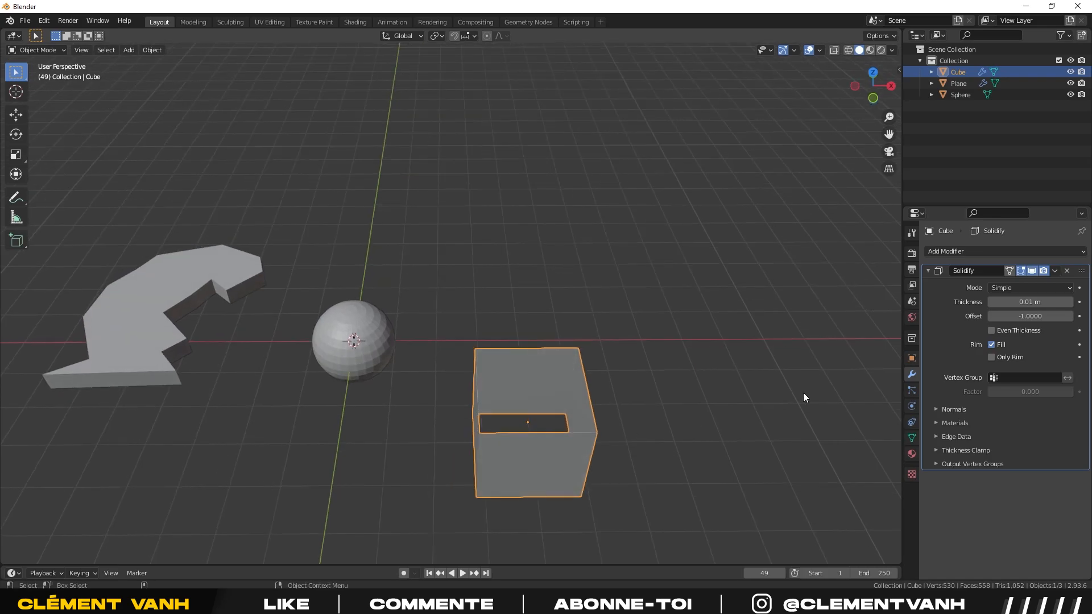
drag(1030, 302, 1055, 302)
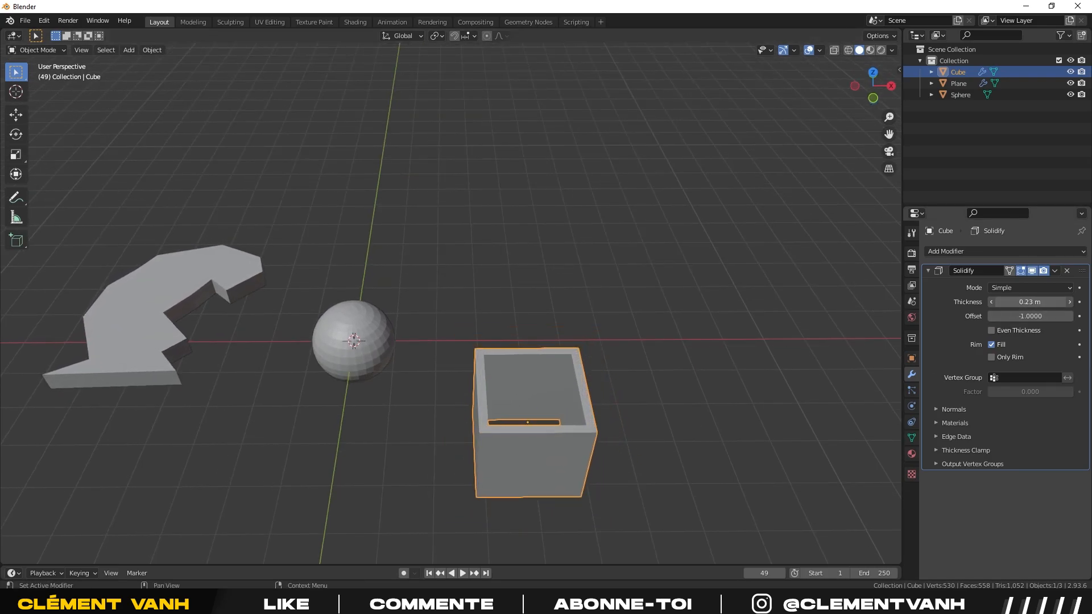
click(671, 414)
middle_drag(671, 414, 470, 465)
scroll(371, 434, up, 4)
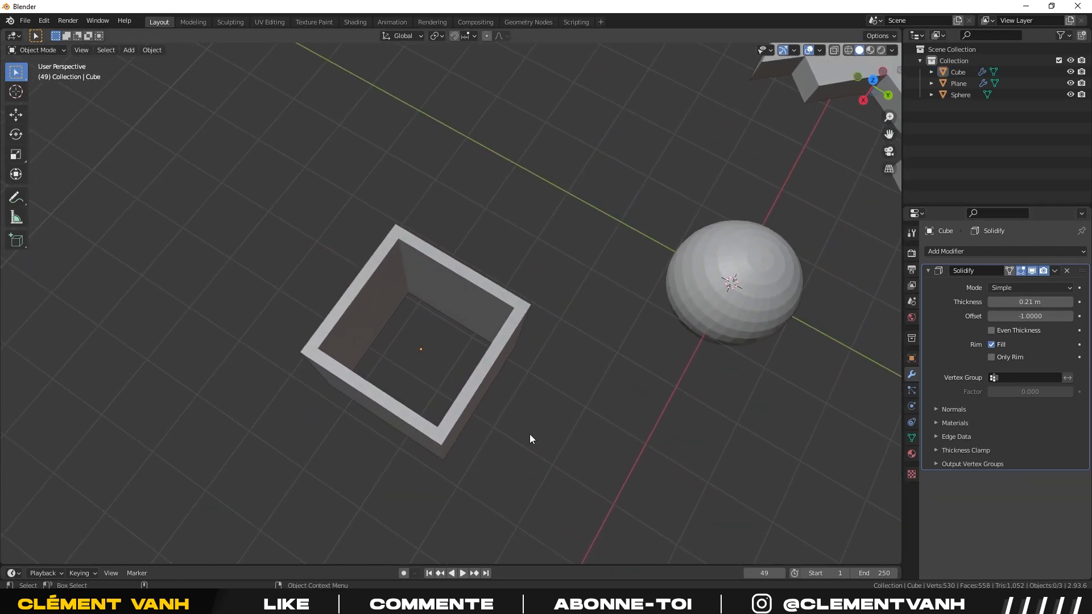
In Edit Mode with vertex selection, fill the cube's top opening with a face between its four upper vertices.
click(493, 369)
middle_drag(493, 370, 514, 294)
key(Tab)
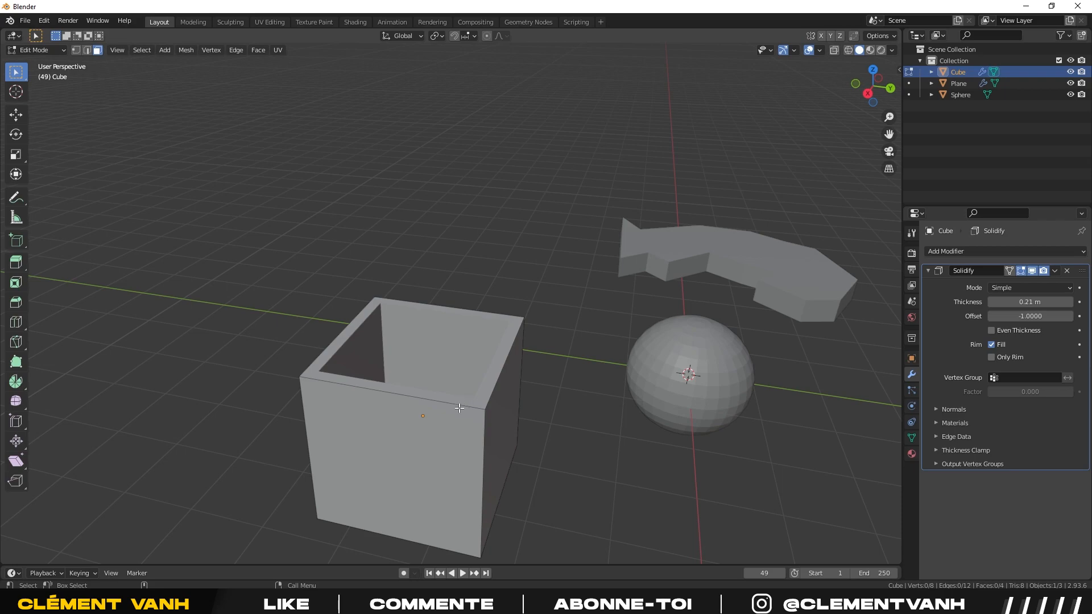
middle_drag(459, 407, 437, 331)
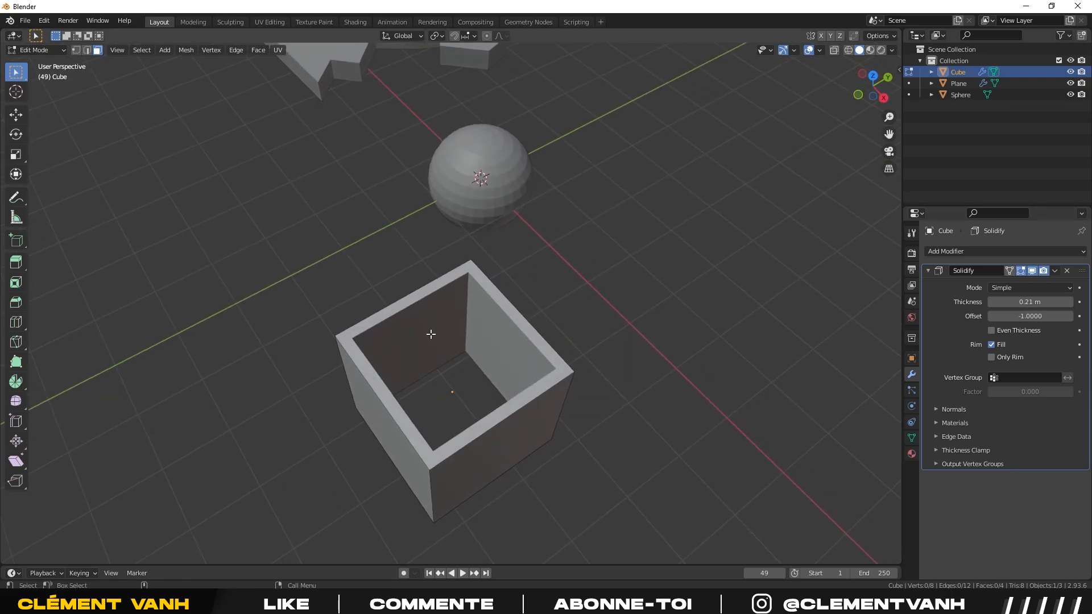
click(375, 398)
middle_drag(390, 392, 459, 346)
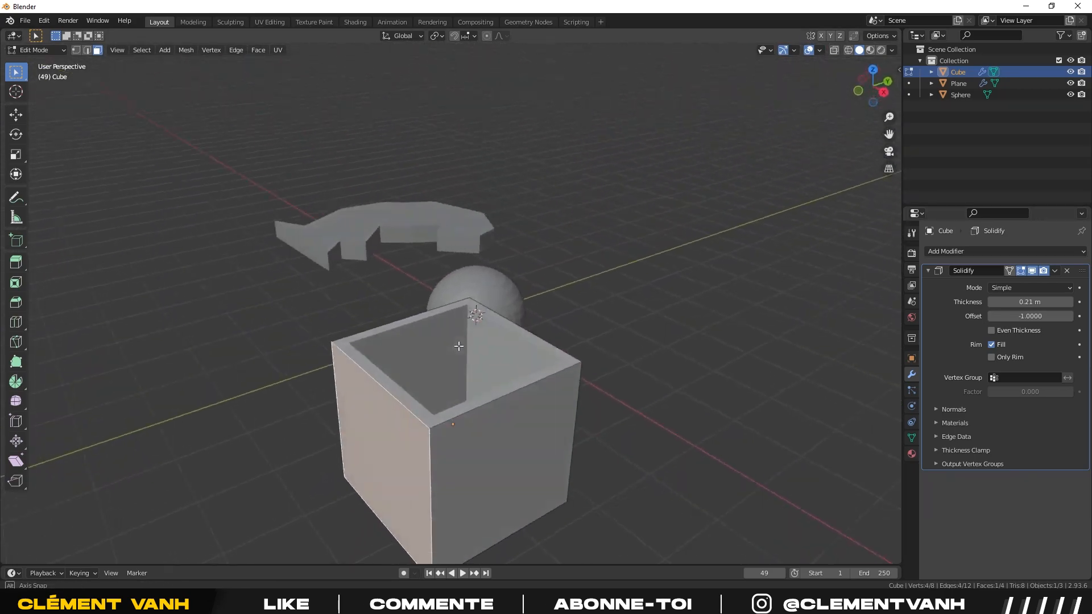
key(1)
middle_drag(293, 320, 300, 317)
click(448, 425)
shift+click(330, 342)
key(f)
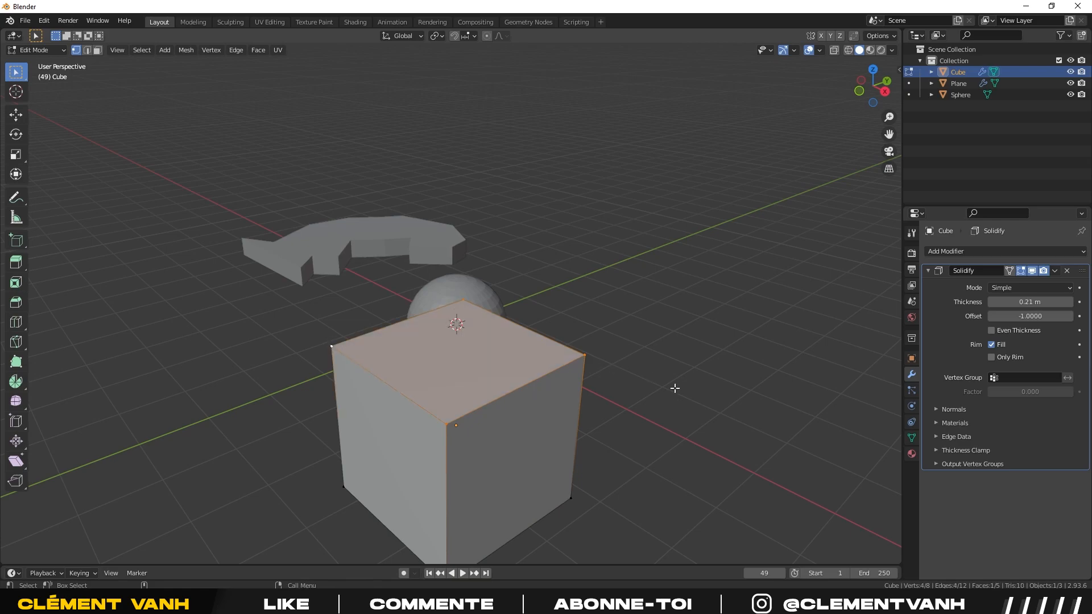
Return to Object Mode, deselect the cube and remove its Solidify modifier.
key(Tab)
middle_drag(618, 459, 503, 427)
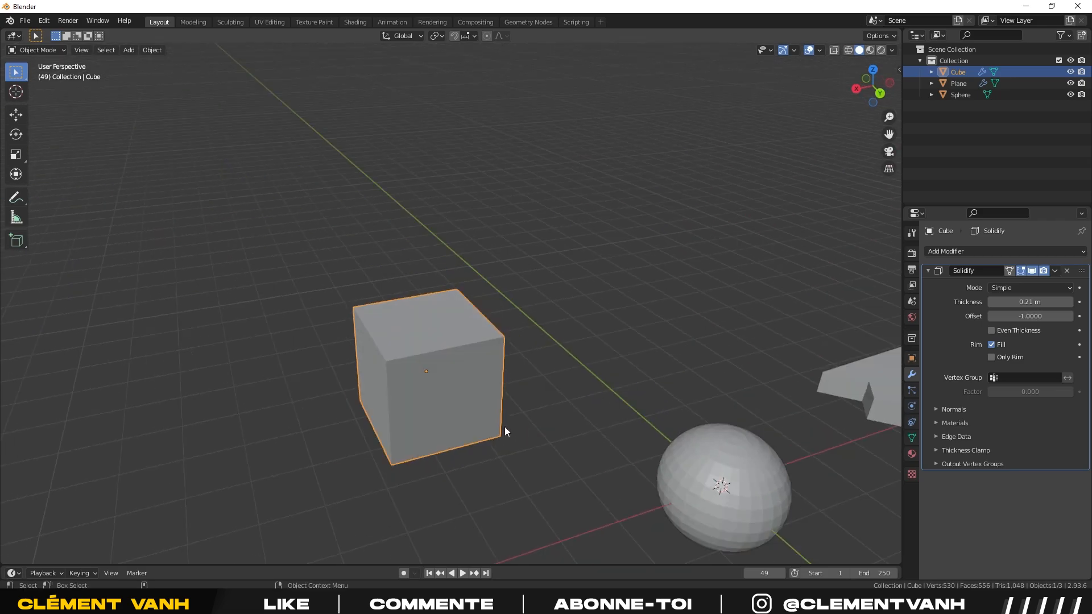
scroll(503, 427, down, 4)
click(596, 278)
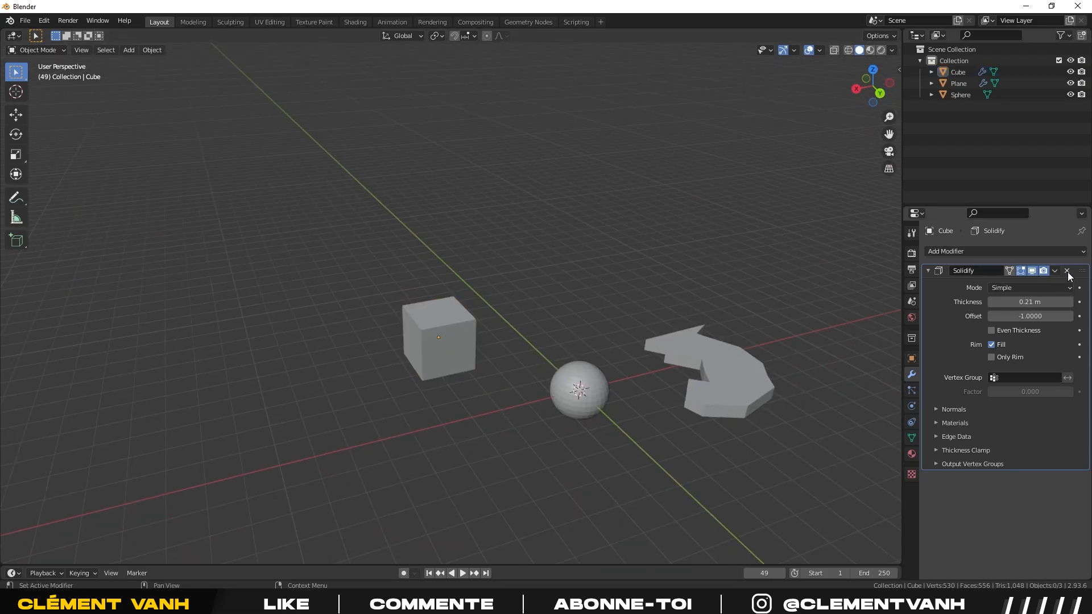
click(1067, 271)
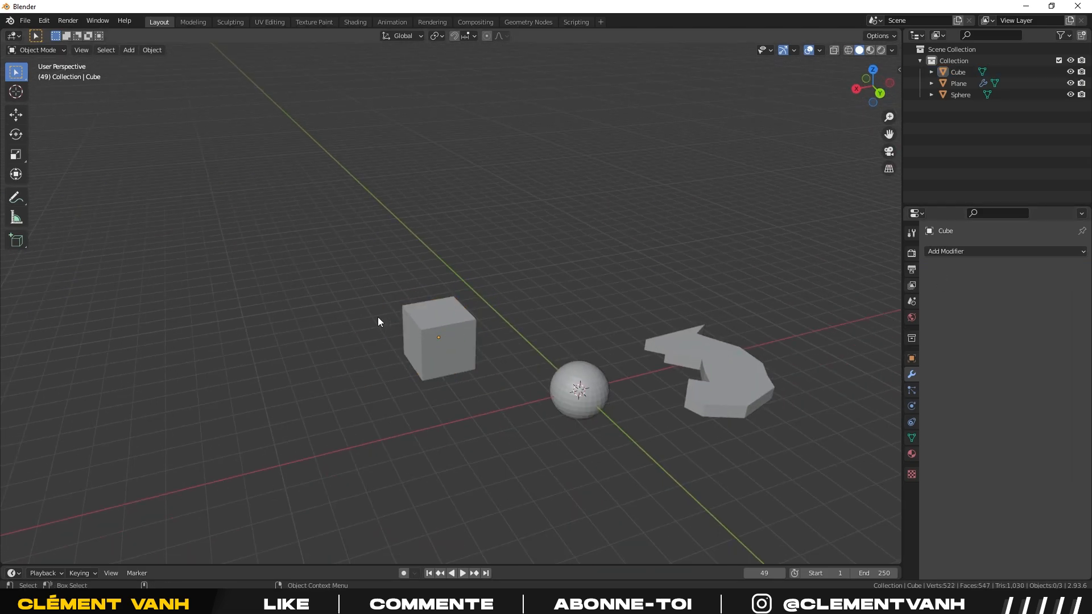
In Edit Mode, fill the cube's bottom opening with a face between its four lower vertices, and return to Object Mode with it deselected.
click(439, 337)
key(Tab)
middle_drag(283, 359, 493, 266)
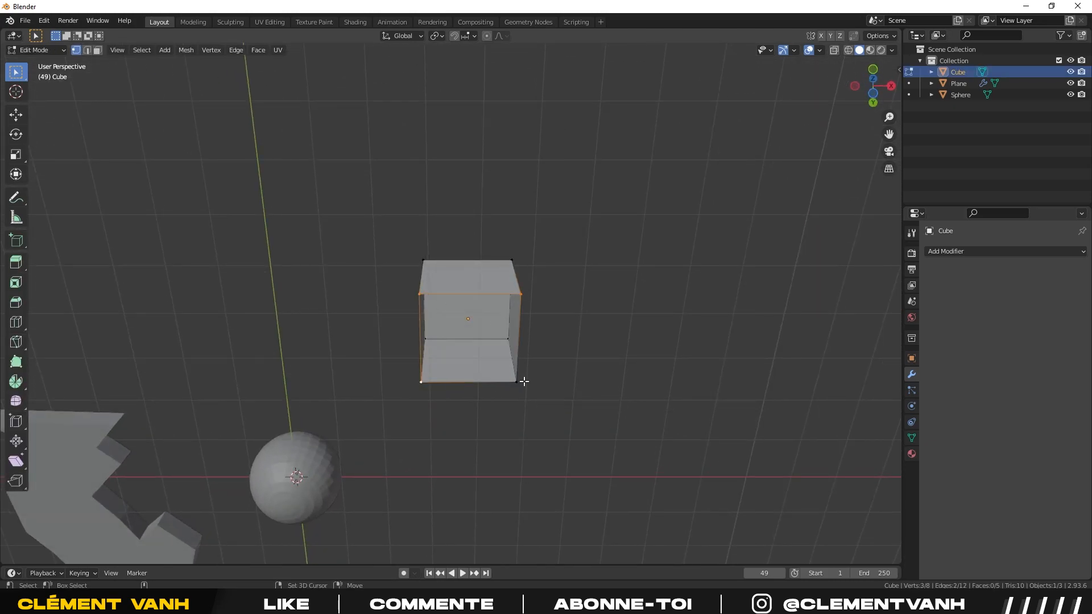
key(f)
click(593, 247)
middle_drag(593, 247, 546, 334)
scroll(546, 335, down, 3)
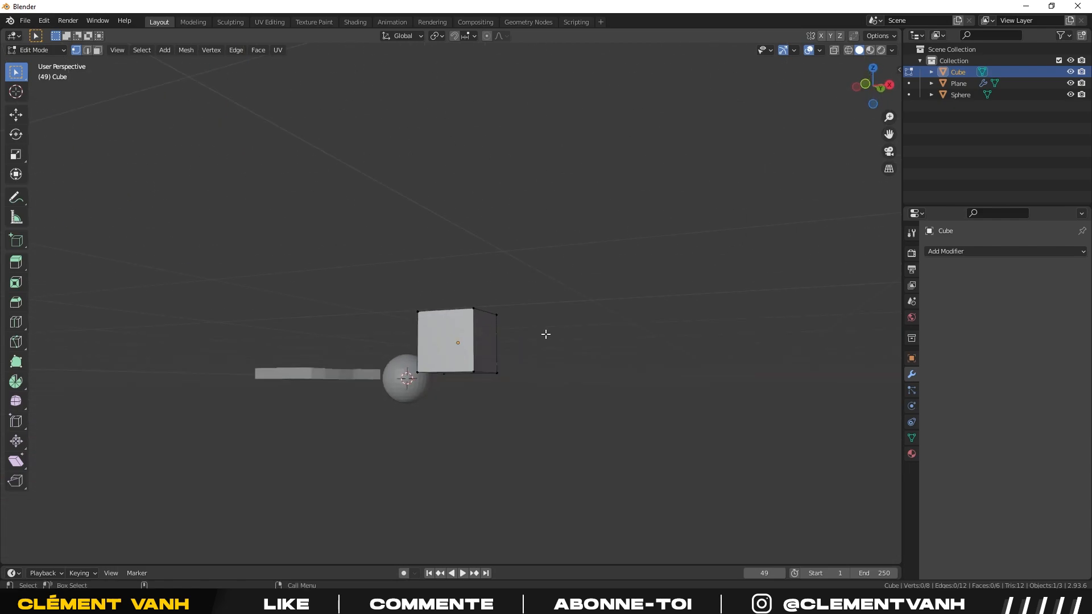
key(Tab)
click(520, 239)
middle_drag(521, 238, 485, 329)
scroll(473, 282, up, 4)
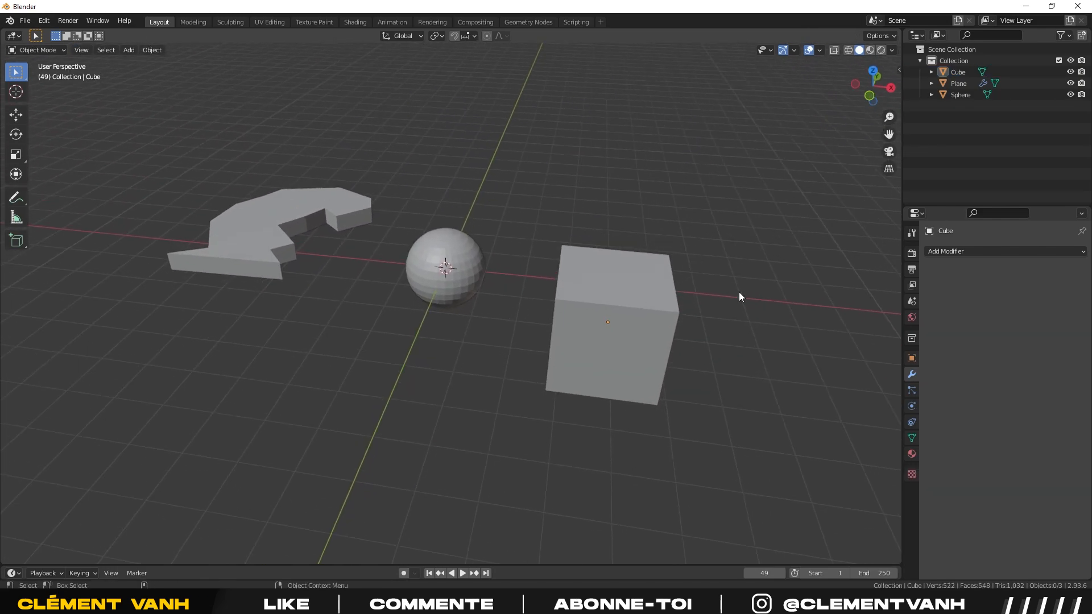
Try a Decimate modifier in Collapse mode with a ratio of 0.2961 on the sphere, and remove it again.
click(1015, 252)
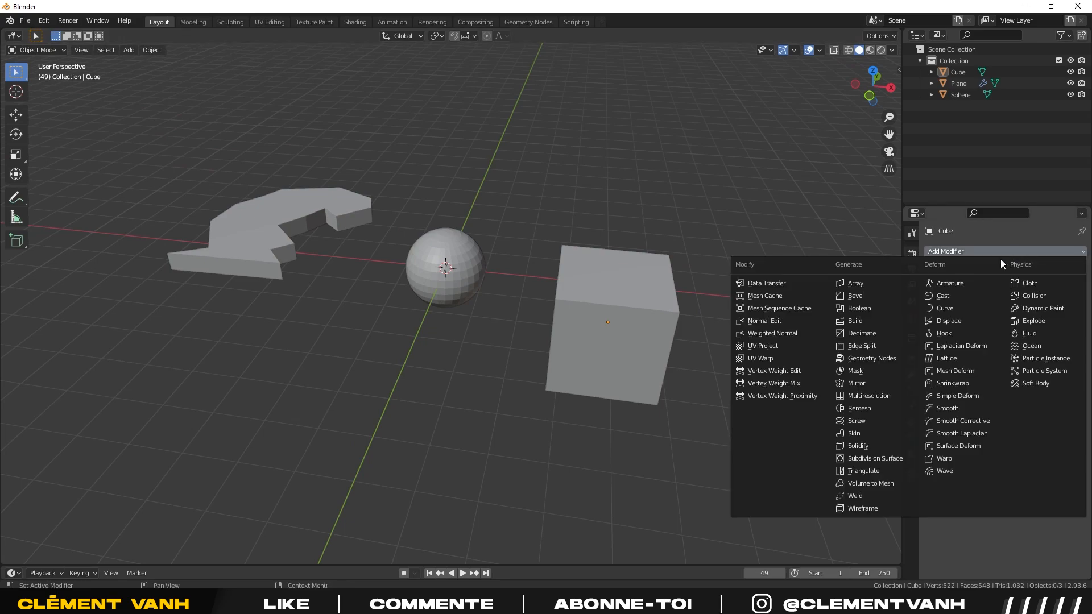
click(592, 286)
click(453, 281)
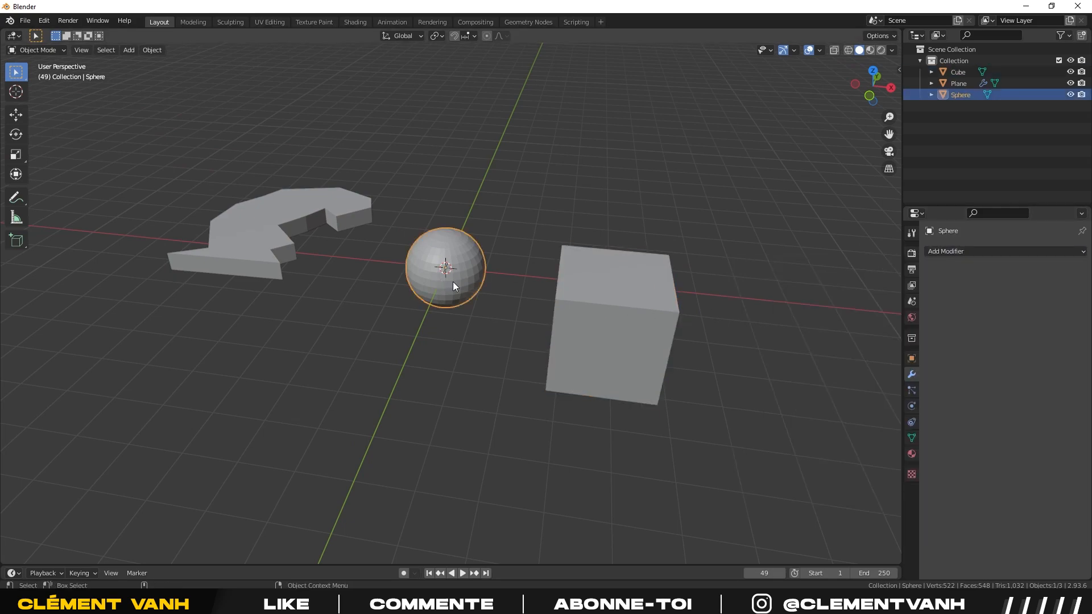
scroll(449, 324, up, 3)
click(973, 252)
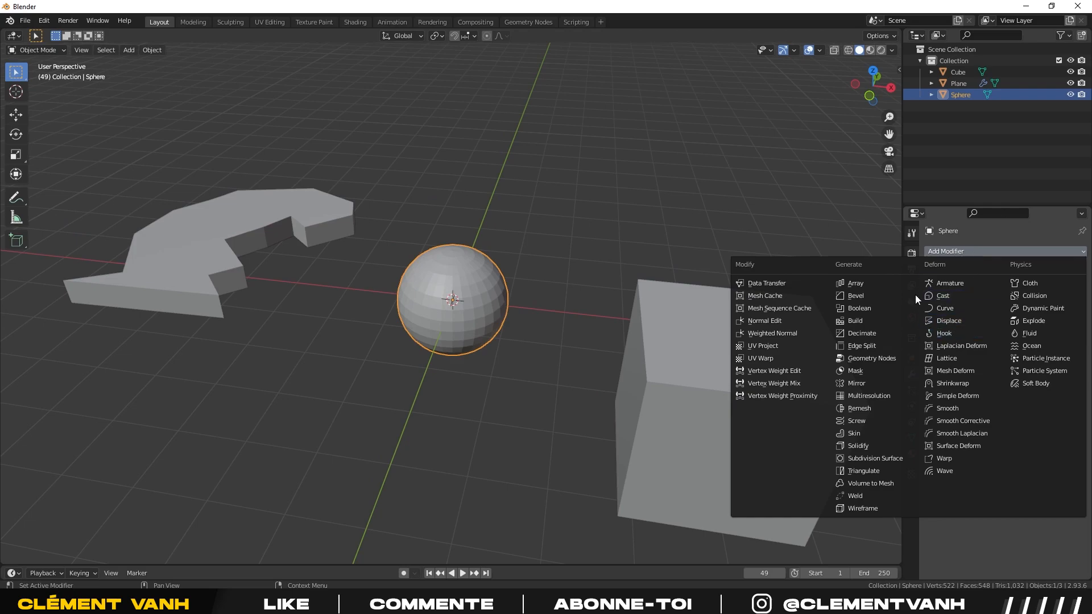
click(880, 337)
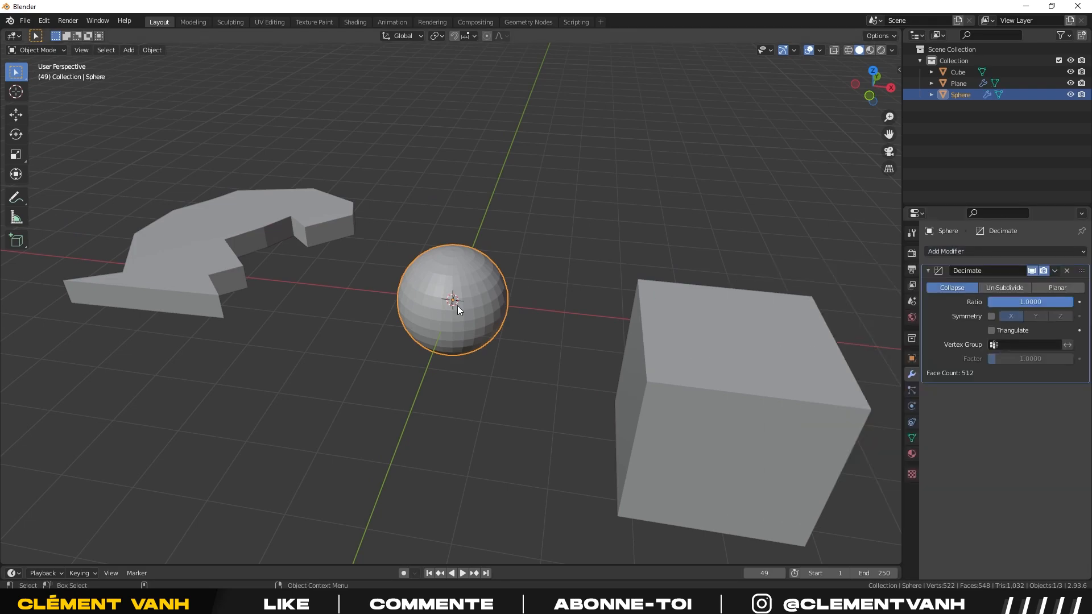
mouse_move(1030, 301)
mouse_down()
mouse_move(990, 302)
mouse_move(1012, 301)
mouse_up()
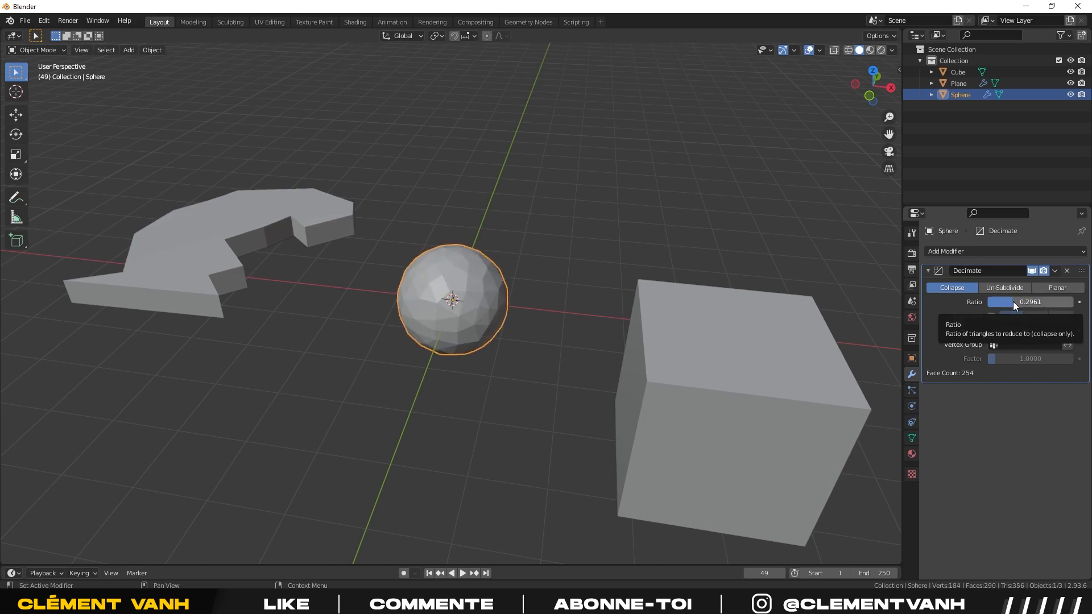
click(1067, 271)
click(957, 252)
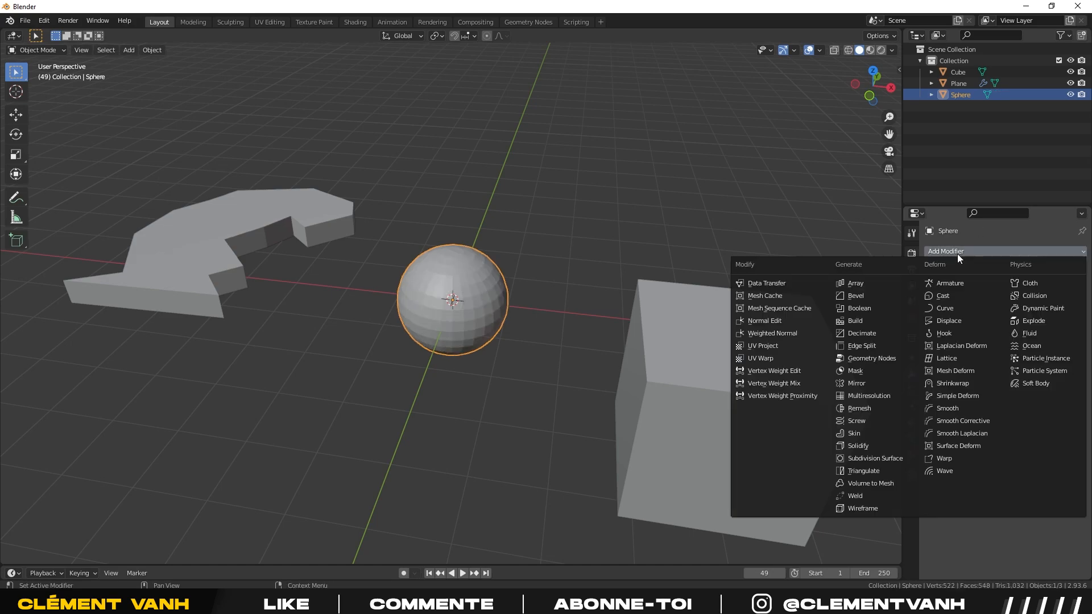
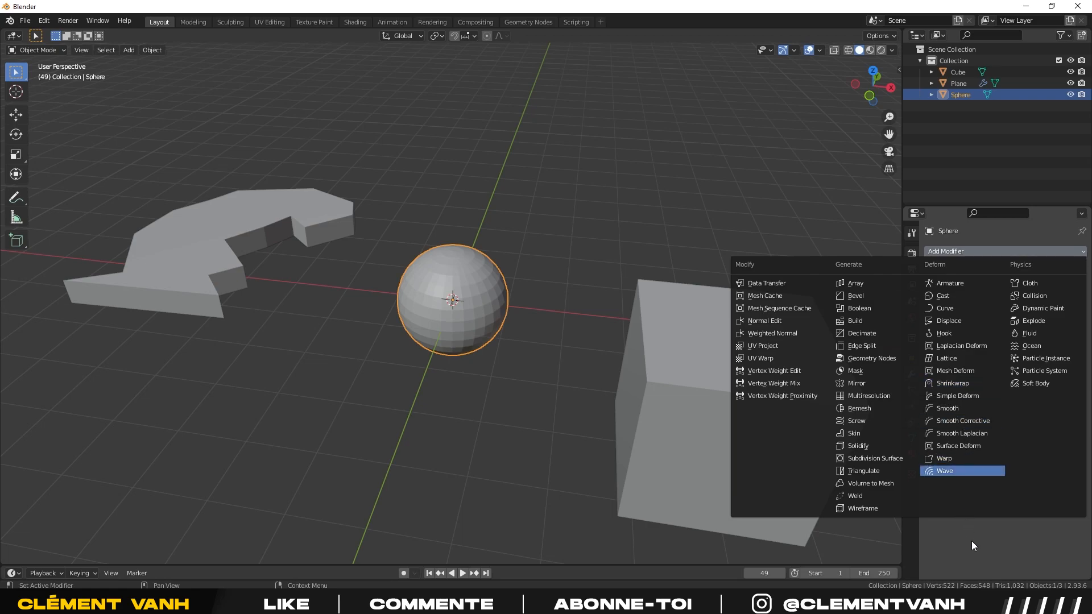
scroll(568, 367, down, 2)
middle_drag(547, 374, 513, 360)
scroll(634, 353, down, 2)
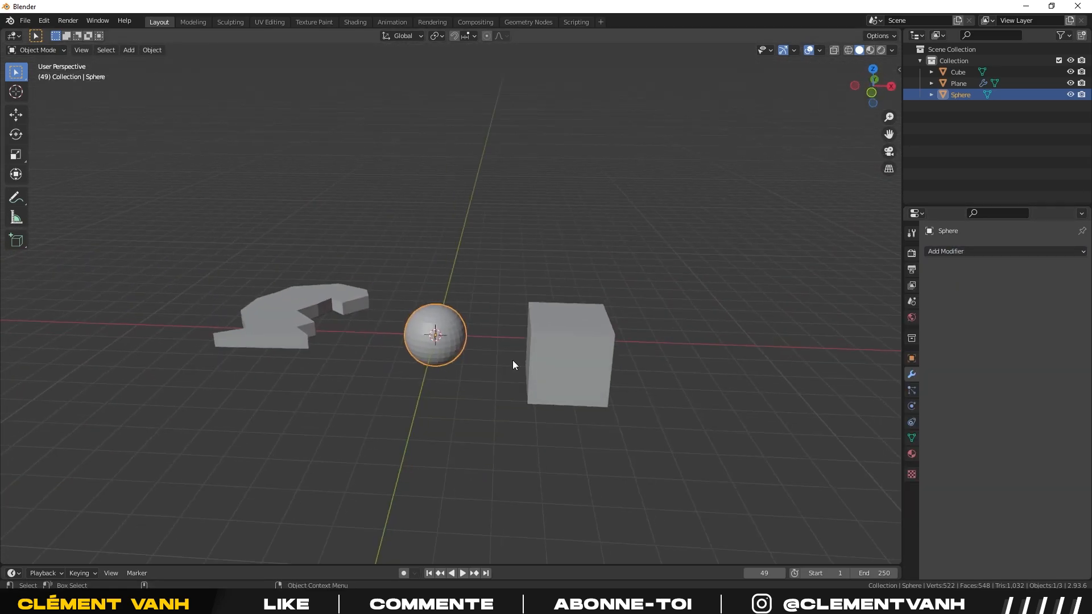
click(555, 398)
click(982, 251)
click(633, 404)
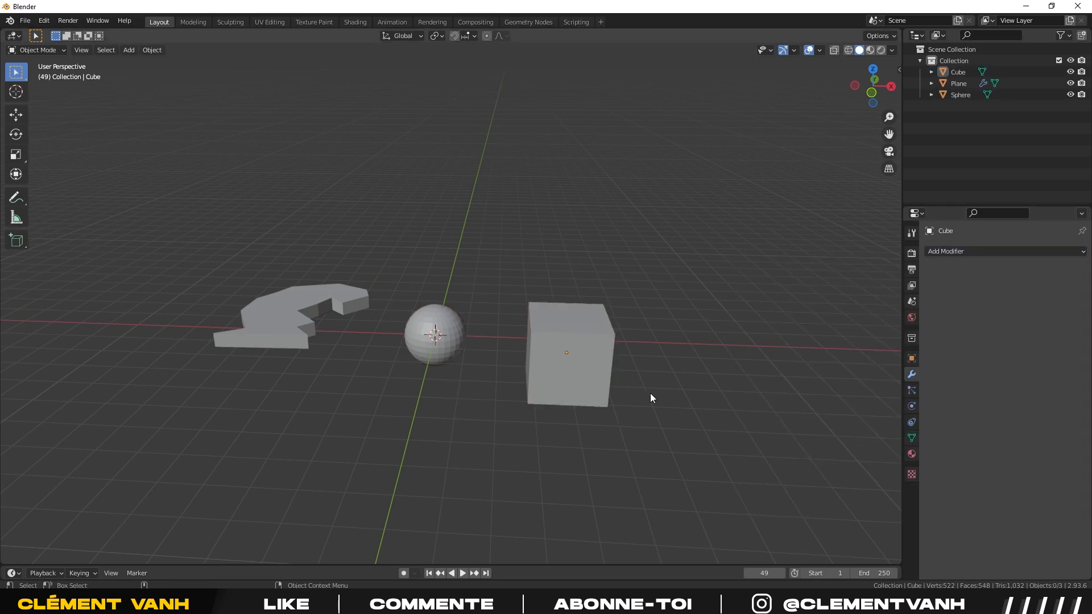
click(981, 251)
Select the cube and add a Mirror modifier to it on the X axis.
middle_drag(653, 352, 552, 334)
scroll(609, 342, up, 2)
click(552, 333)
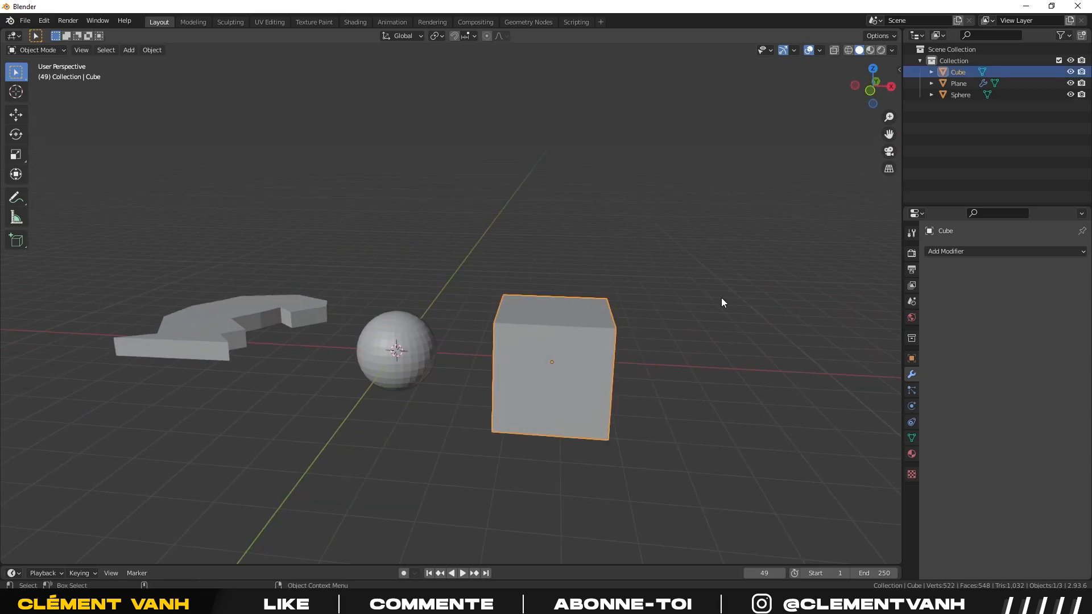
click(985, 254)
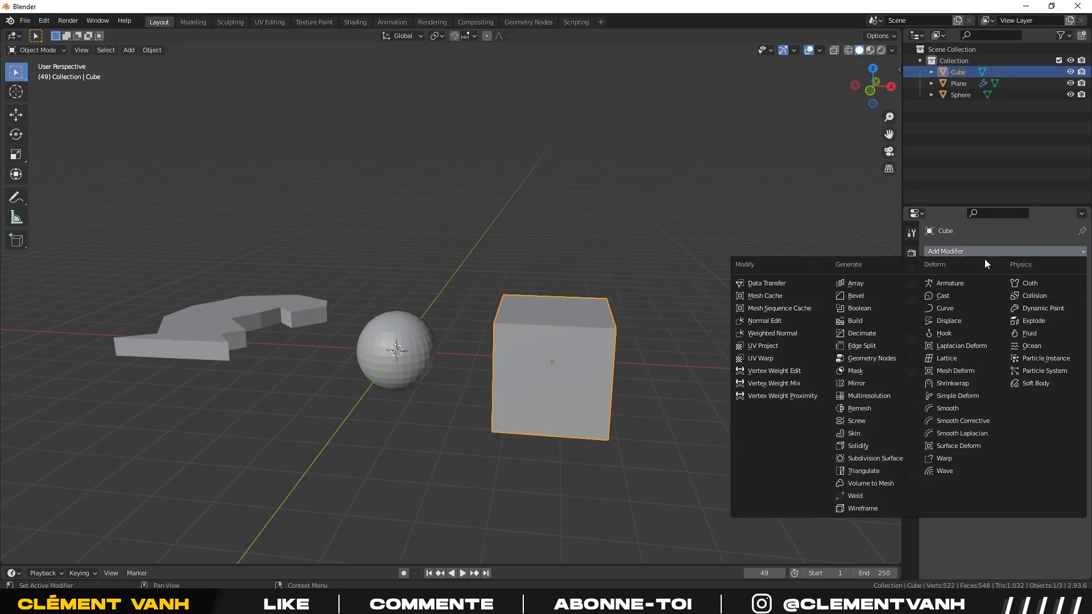
click(868, 382)
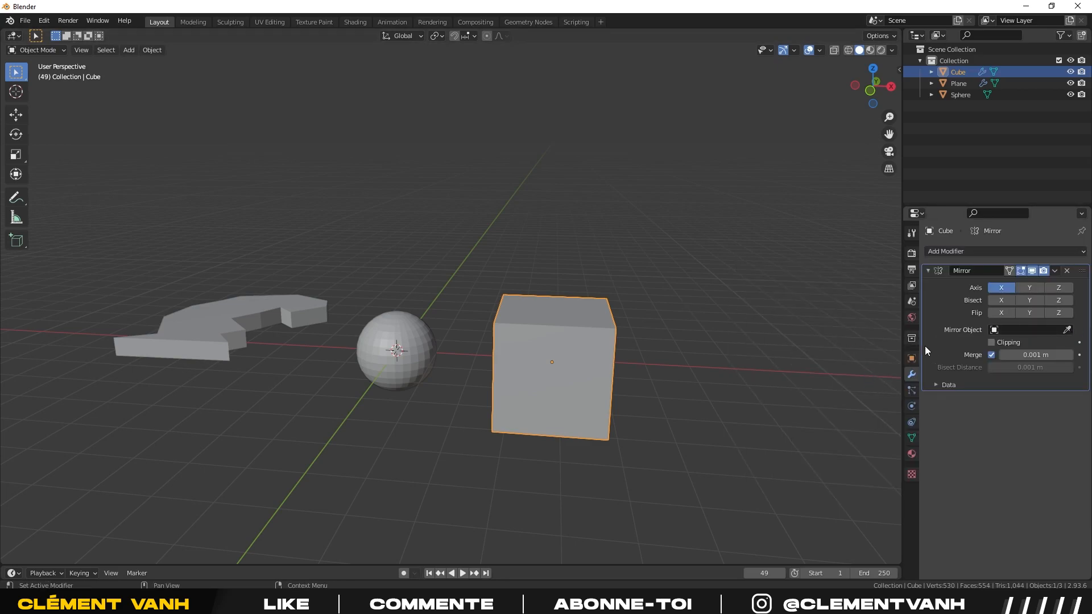
Examine the mirrored cube, the sphere and the solidified plane shape from several angles.
shift+middle_drag(695, 350, 551, 303)
scroll(637, 386, up, 3)
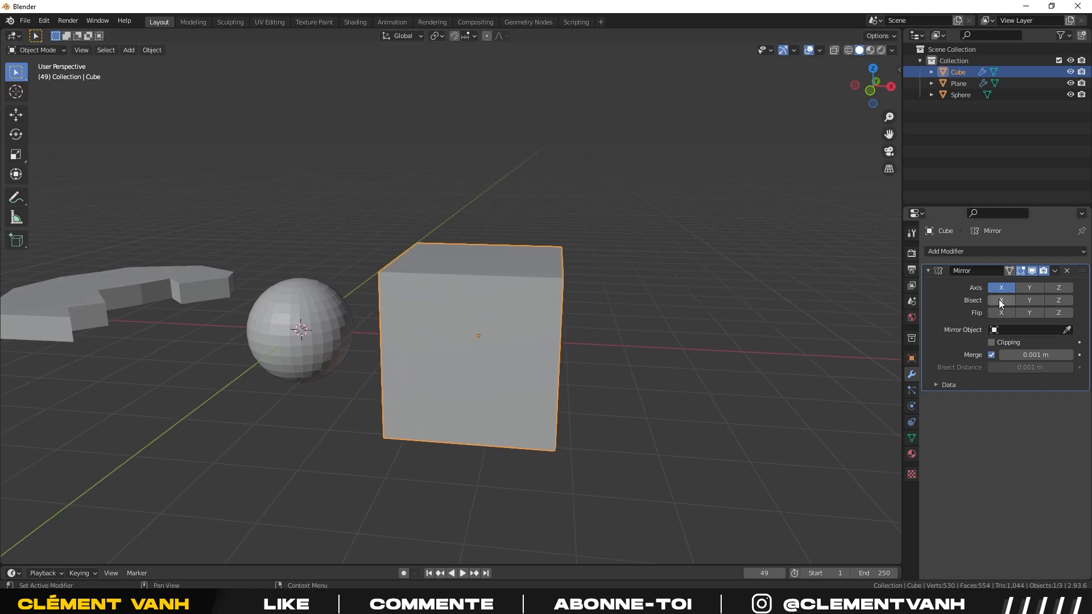
middle_drag(489, 332, 493, 353)
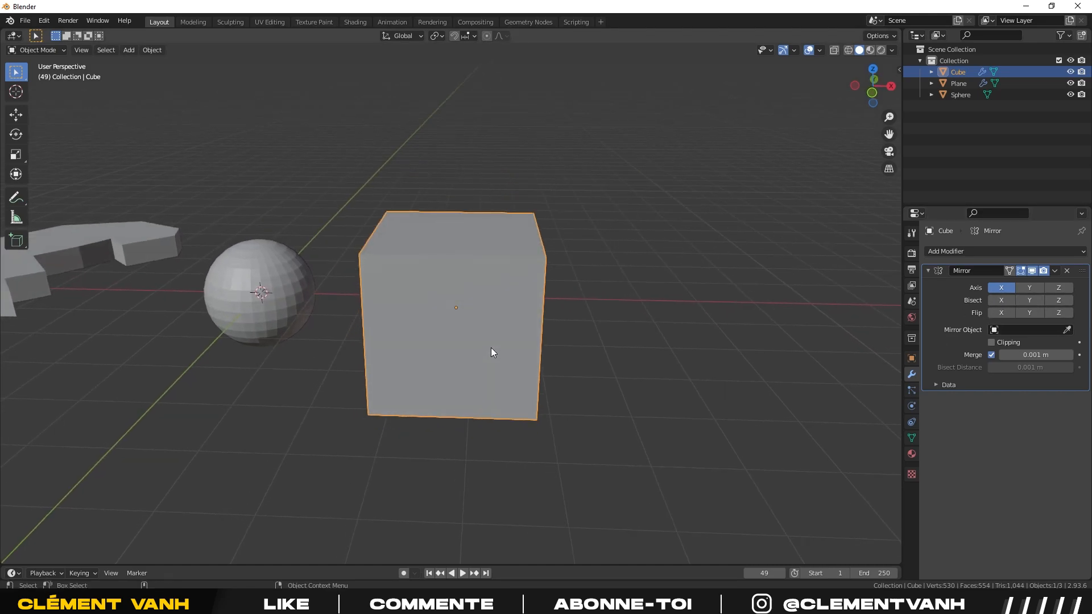
middle_drag(437, 309, 472, 324)
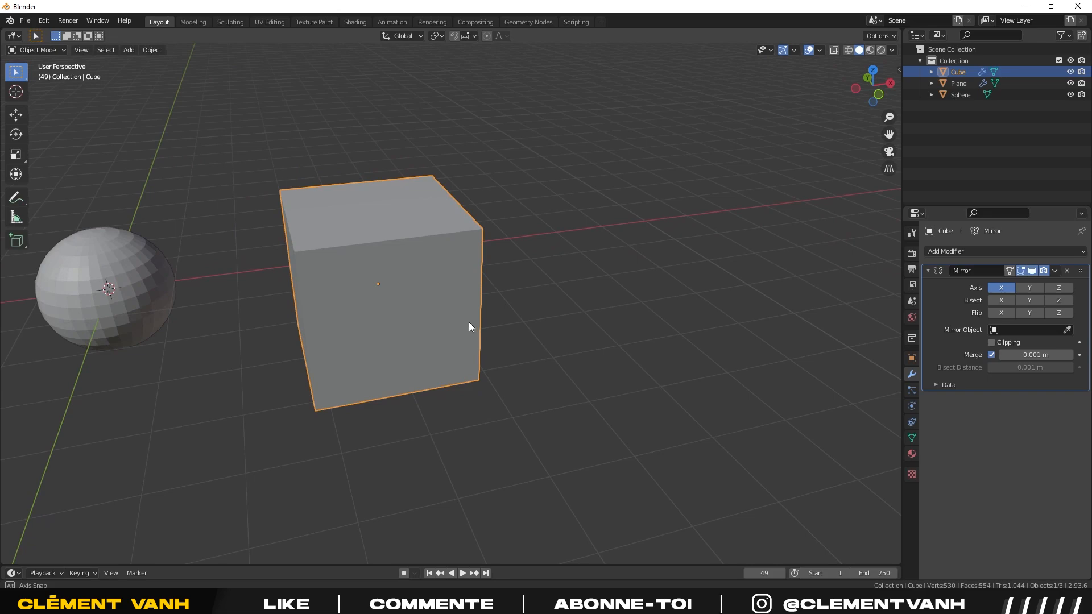
middle_drag(253, 298, 743, 220)
click(320, 289)
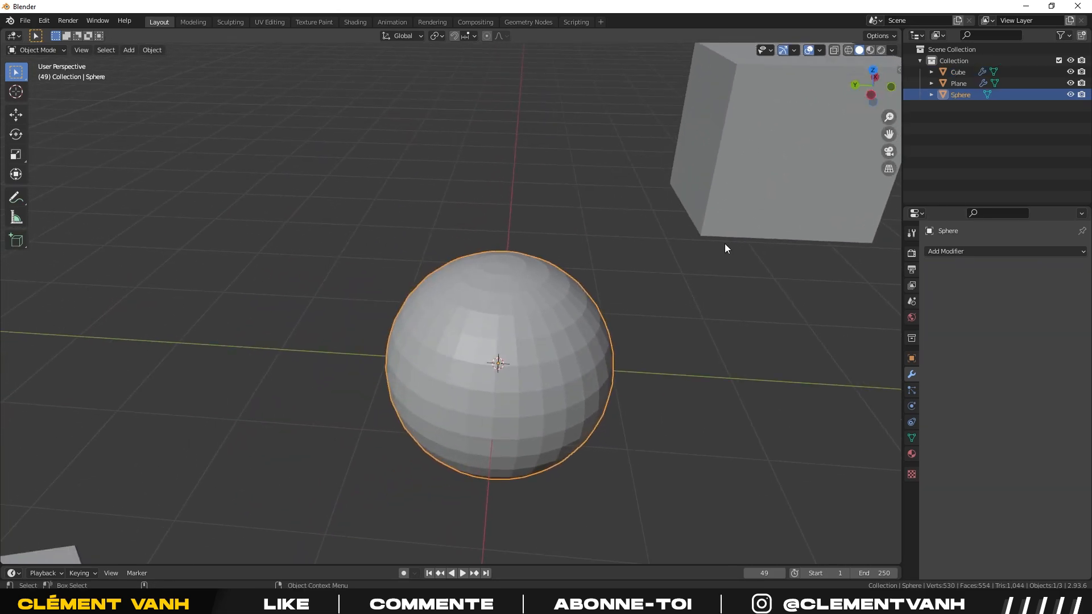
middle_drag(466, 352, 447, 353)
middle_drag(333, 338, 392, 309)
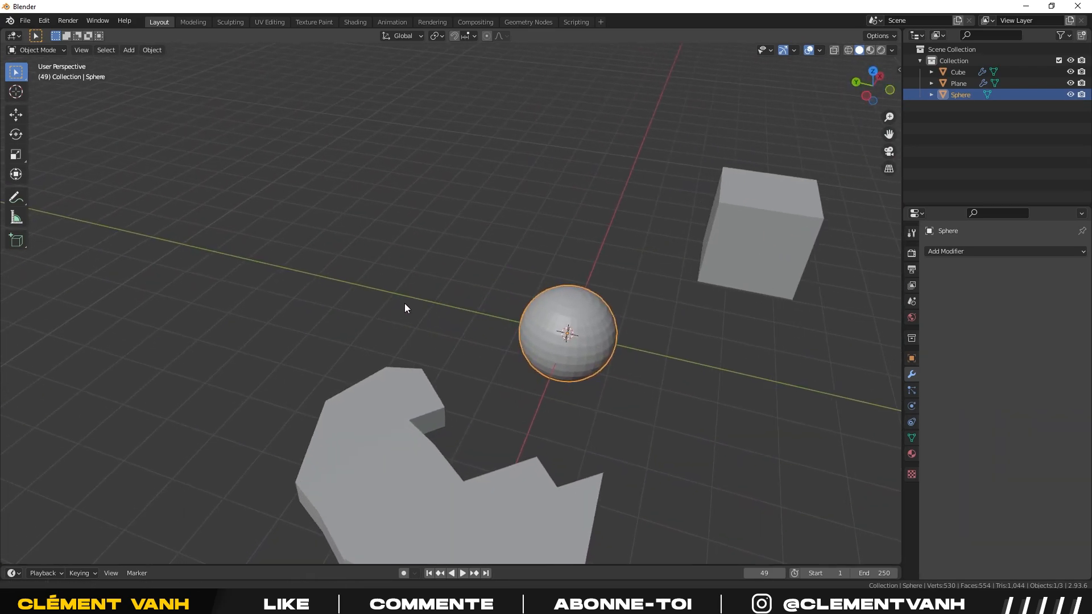
click(441, 438)
middle_drag(441, 437, 268, 492)
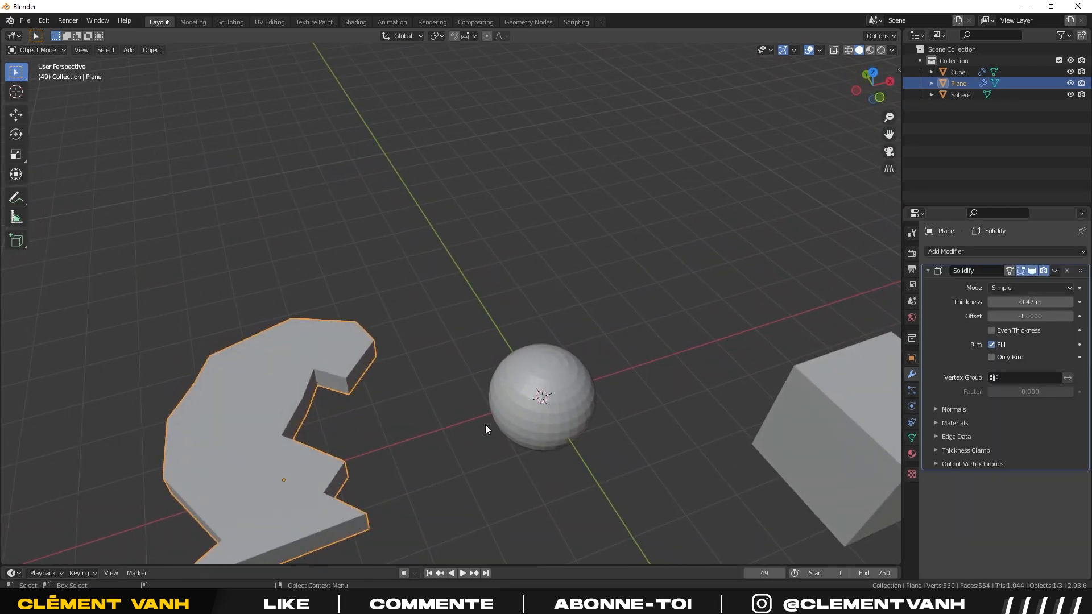
middle_drag(486, 418, 503, 287)
Reselect the cube and remove its Mirror modifier.
click(503, 287)
middle_drag(576, 230, 584, 316)
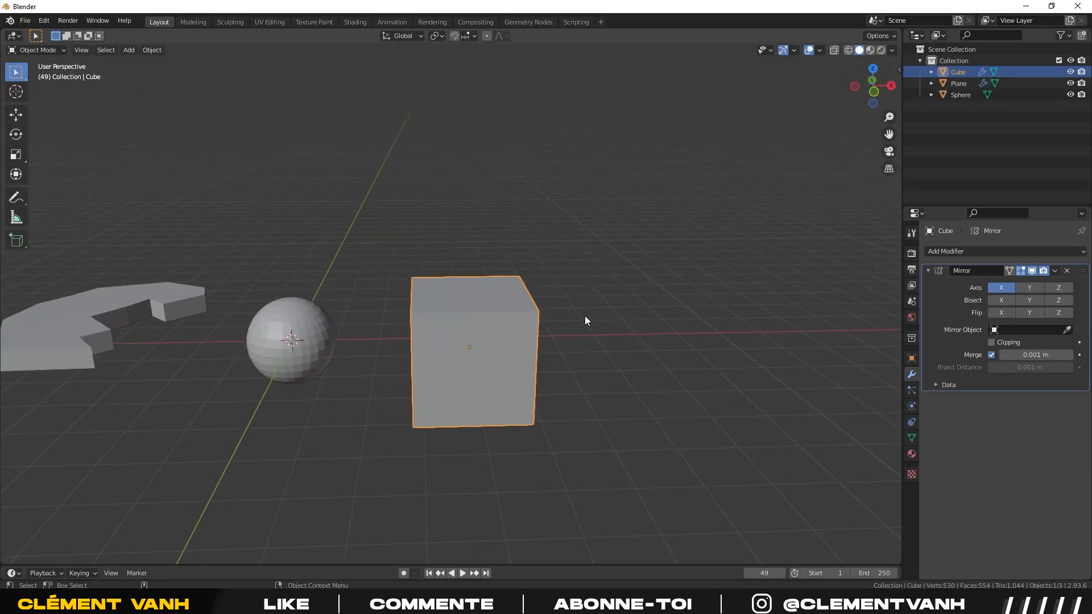
click(1067, 272)
In Edit Mode, add a centred vertical loop cut that divides the cube into two halves along X.
middle_drag(634, 434, 591, 387)
key(Tab)
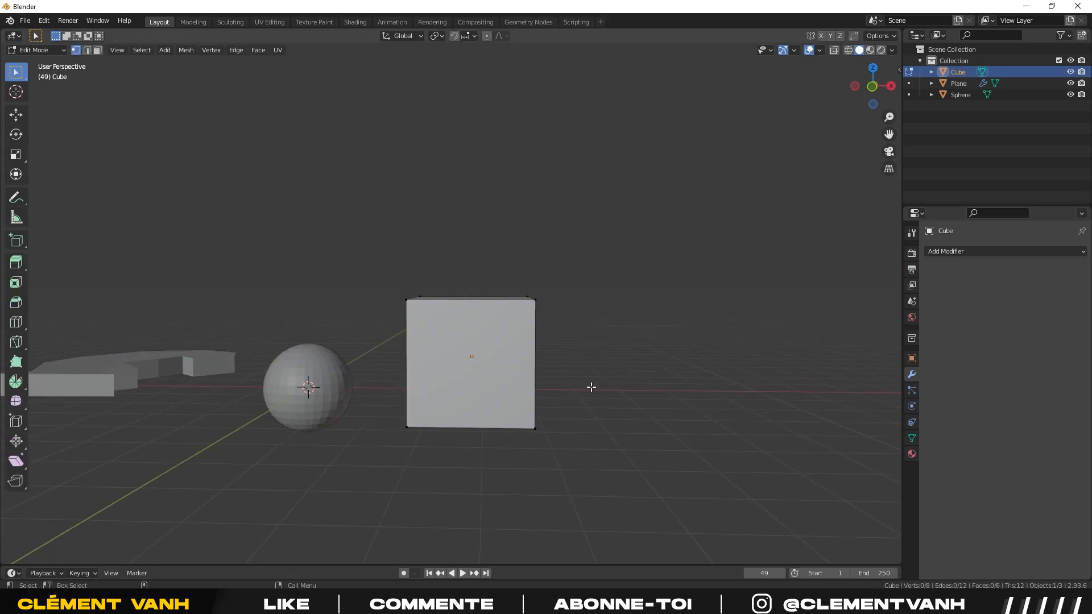
key(ctrl+r)
click(466, 311)
right_click(466, 311)
middle_drag(444, 369, 457, 394)
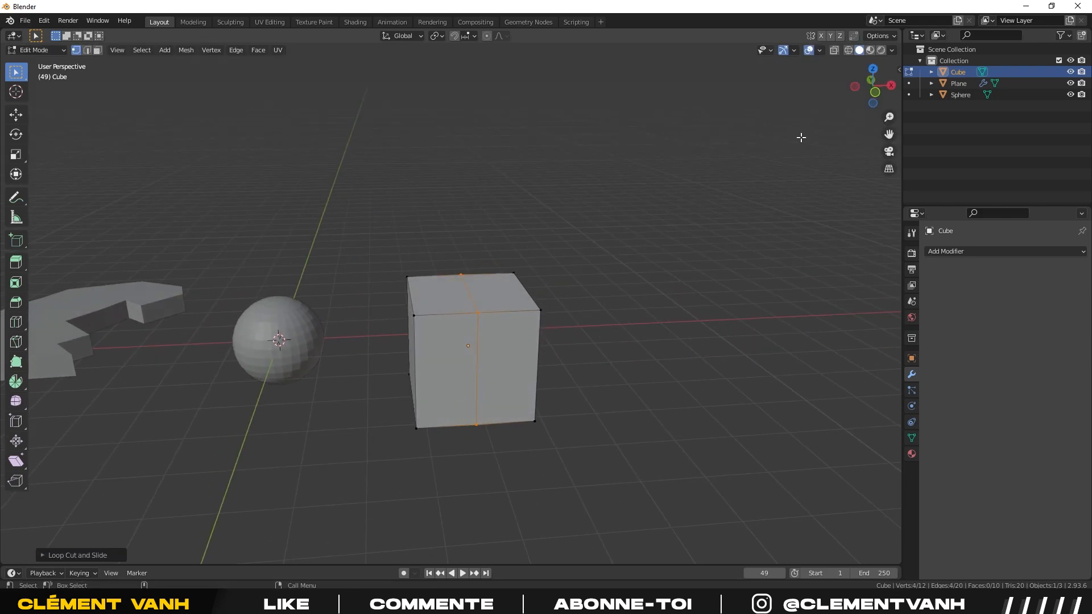
In wireframe shading, select the vertices on the cube's sphere-facing side and delete them to leave only half the cube.
click(848, 50)
middle_drag(609, 317, 585, 254)
drag(375, 266, 424, 462)
key(x)
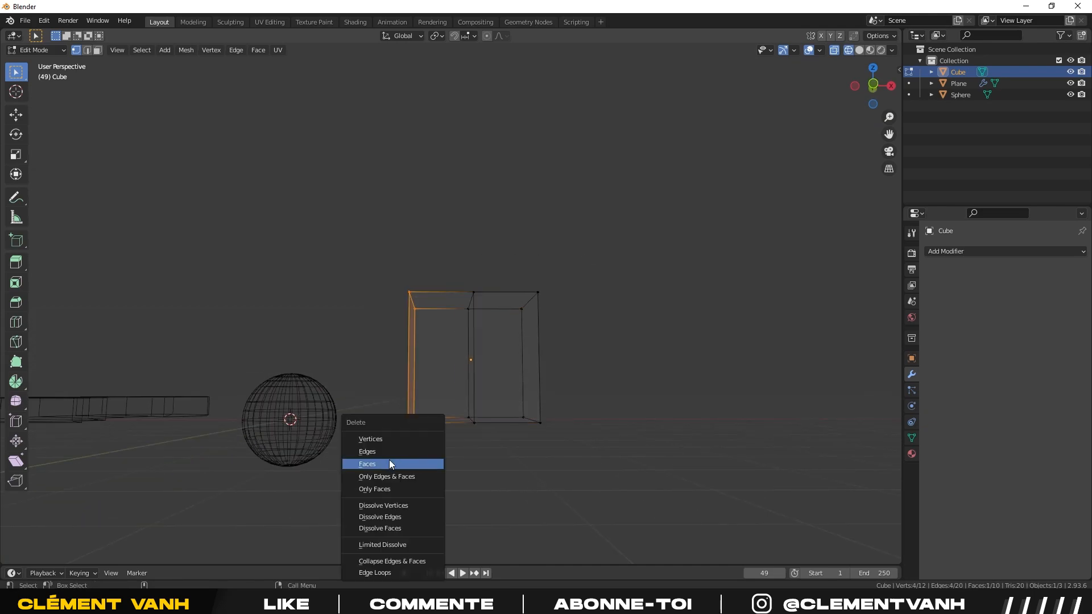
click(373, 438)
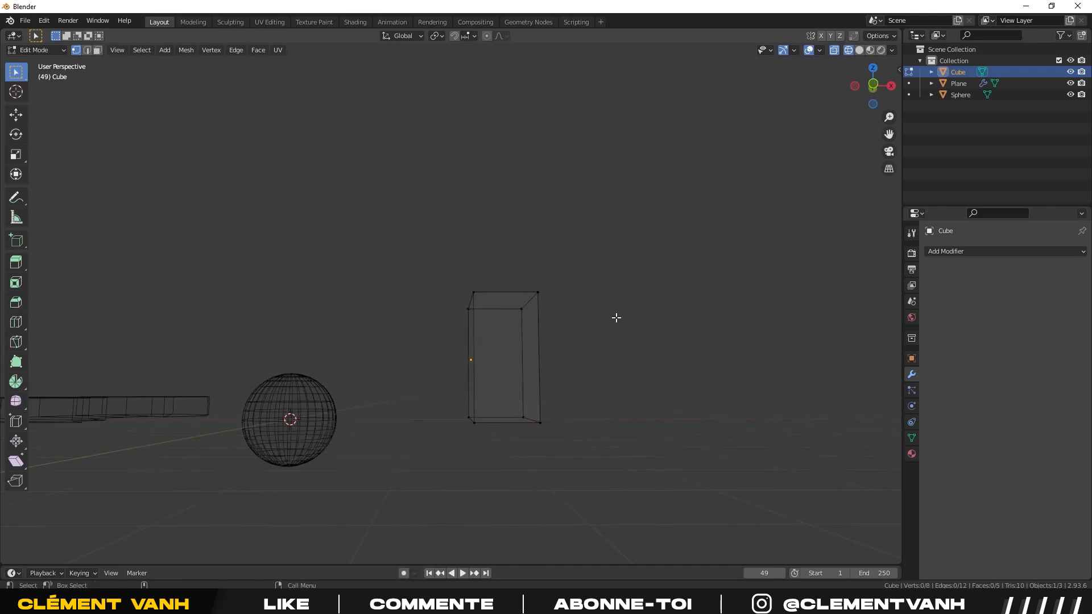
Return to Object Mode with solid shading and deselect the half cube.
key(Tab)
middle_drag(603, 323, 643, 260)
click(859, 50)
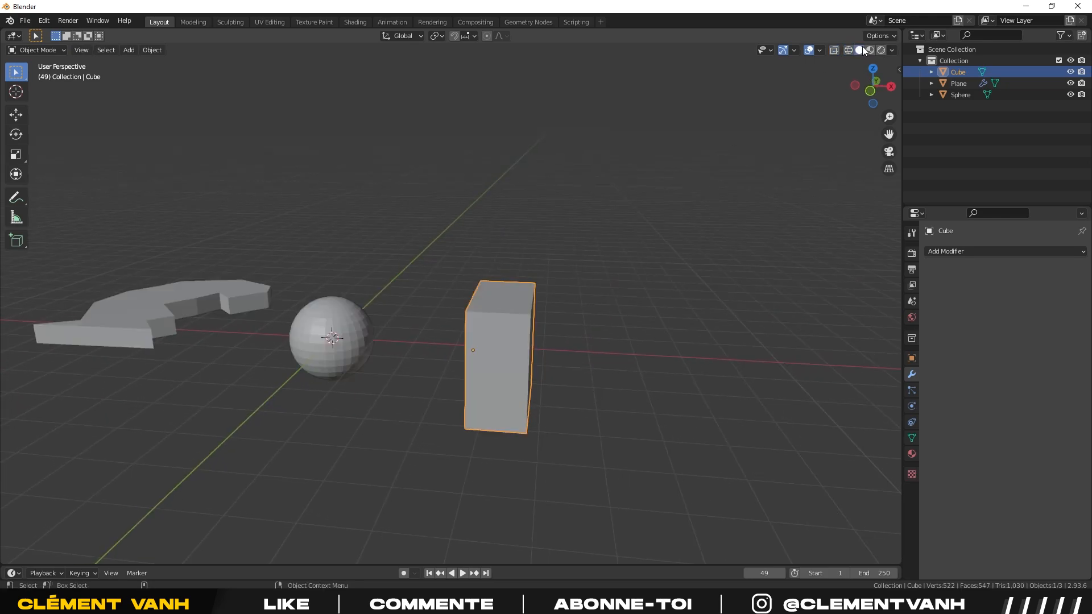
click(616, 319)
mouse_move(616, 319)
middle_down()
mouse_move(769, 302)
mouse_move(637, 321)
mouse_move(604, 345)
middle_up()
scroll(580, 364, up, 3)
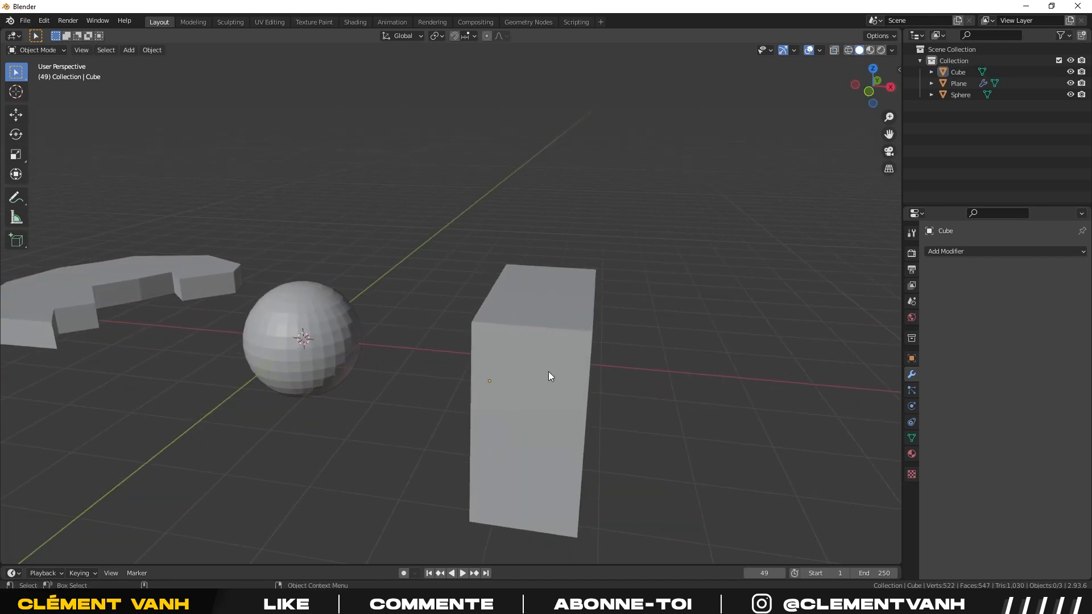
Add a Mirror modifier on the X axis to the half cube and deselect it.
click(540, 373)
middle_drag(506, 373, 535, 371)
click(971, 251)
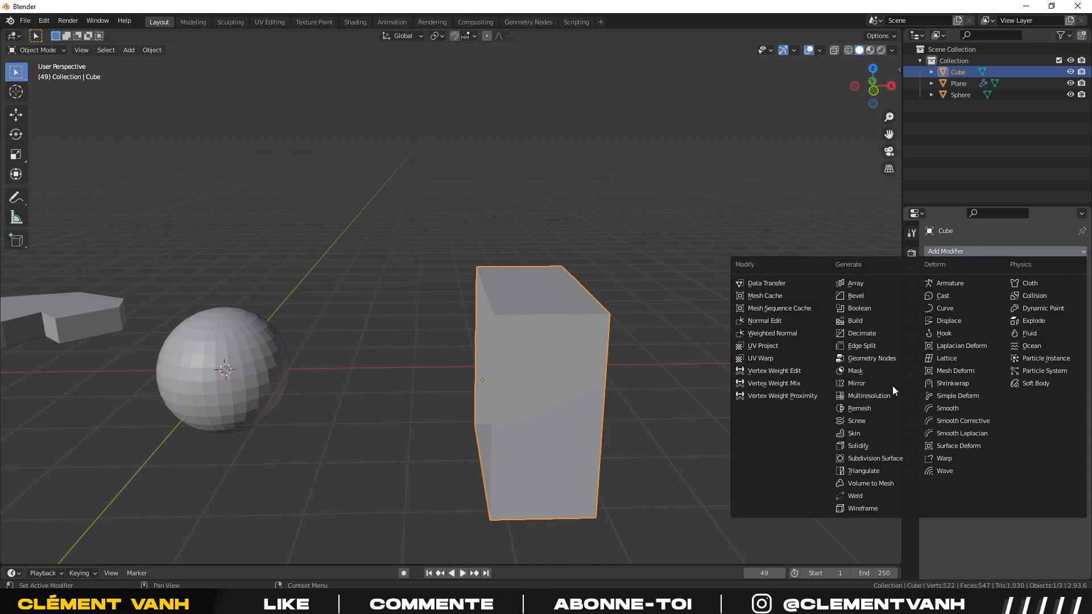
click(878, 385)
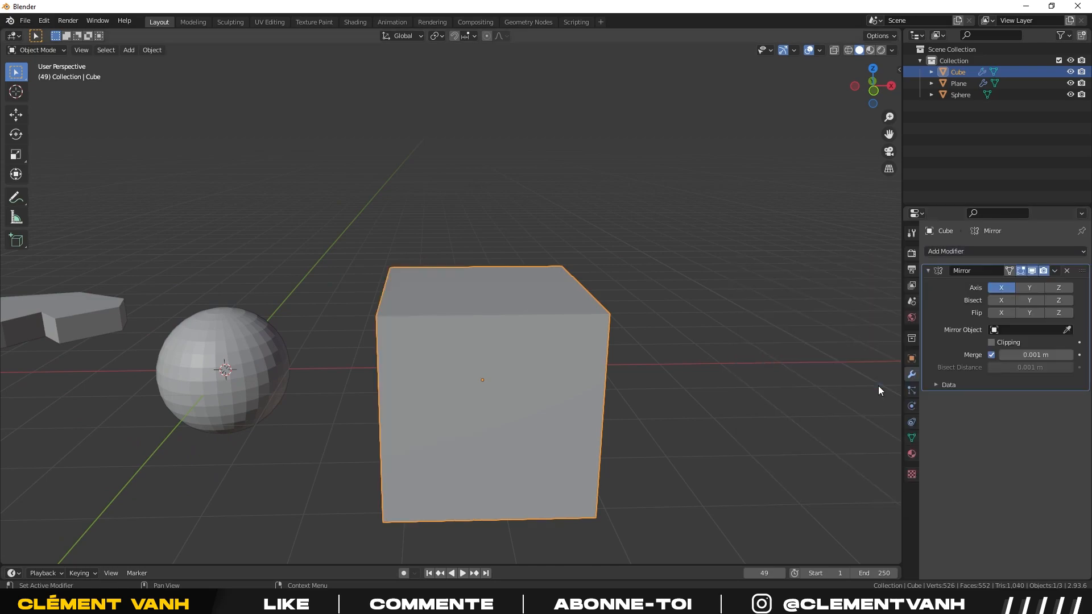
click(636, 395)
middle_drag(636, 395, 619, 394)
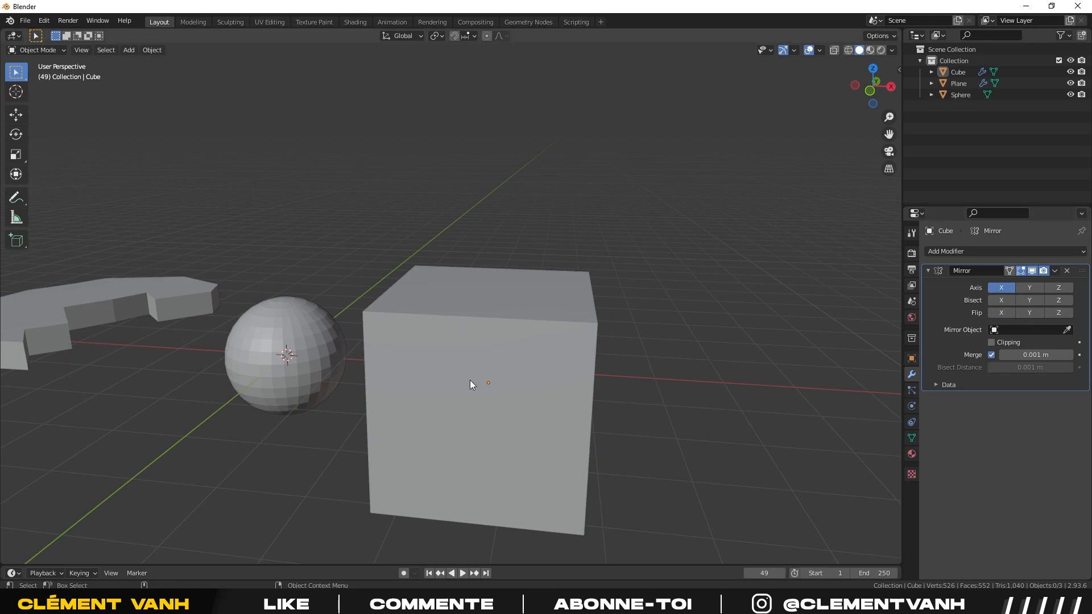
In Edit Mode, move the two upper outer corner vertices of the cube's original half to deform both mirrored sides.
middle_drag(476, 386, 555, 367)
click(555, 366)
key(Tab)
middle_drag(623, 400, 505, 392)
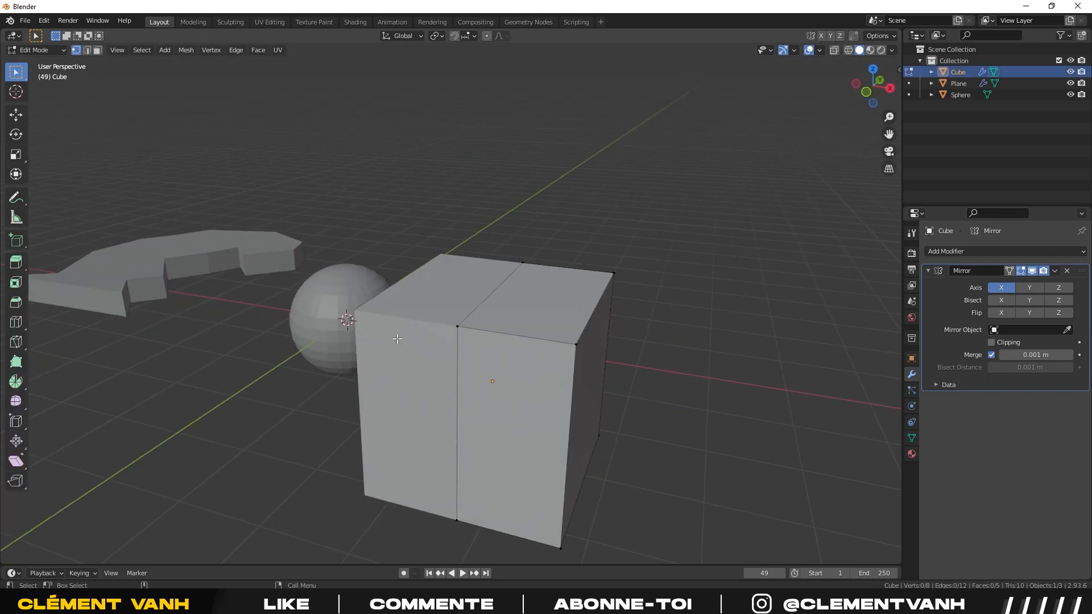
middle_drag(315, 352, 328, 276)
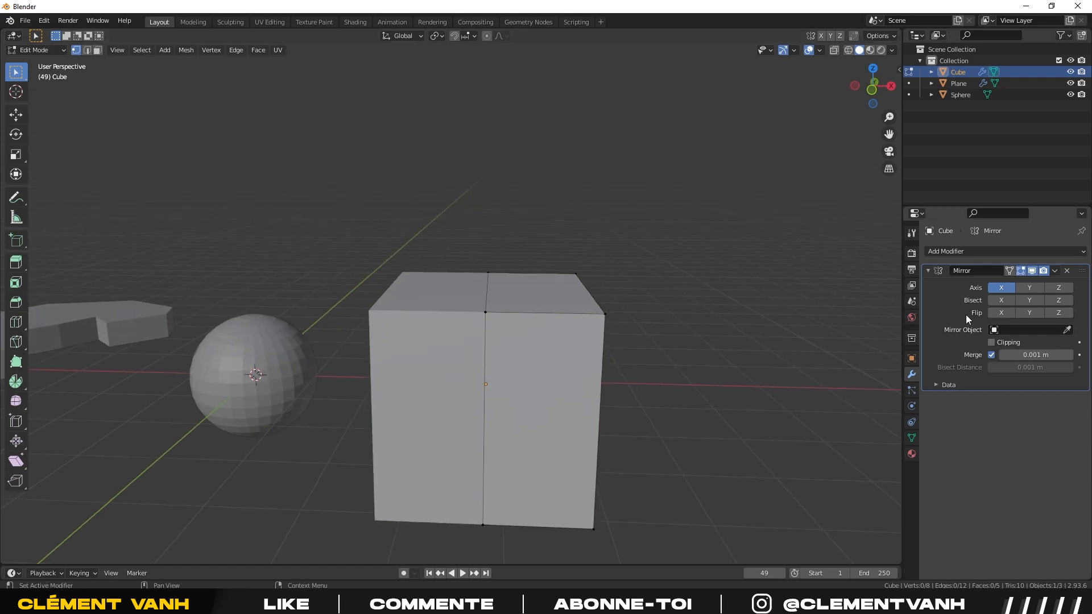
click(606, 317)
middle_drag(626, 342, 654, 364)
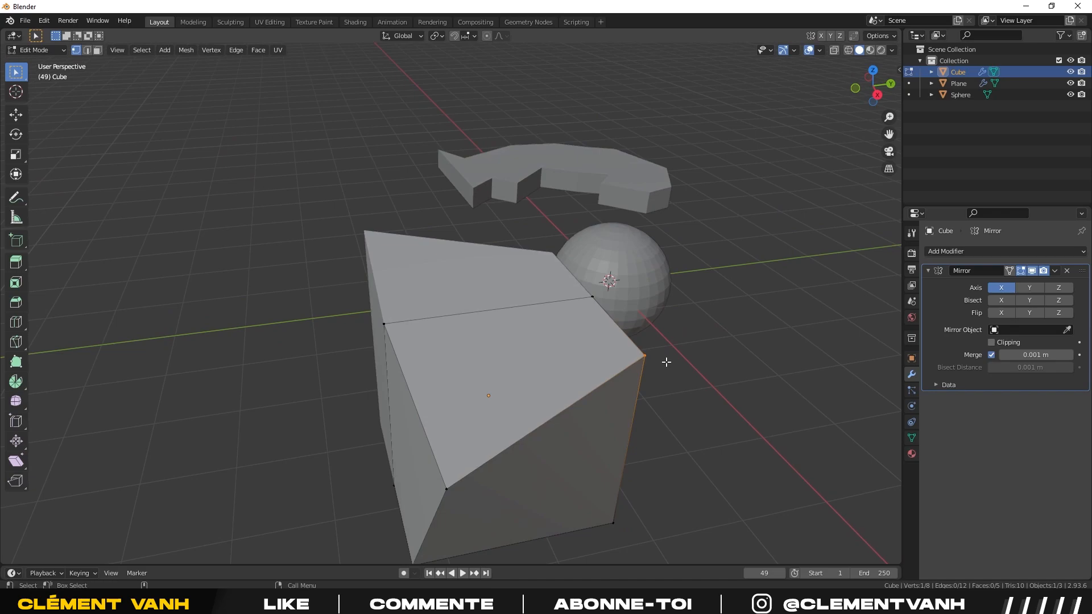
key(g)
click(605, 318)
Extrude the selected upper corner vertex of the mirrored half cube twice, first outward and then upward.
middle_drag(605, 317, 723, 362)
key(e)
click(820, 362)
key(e)
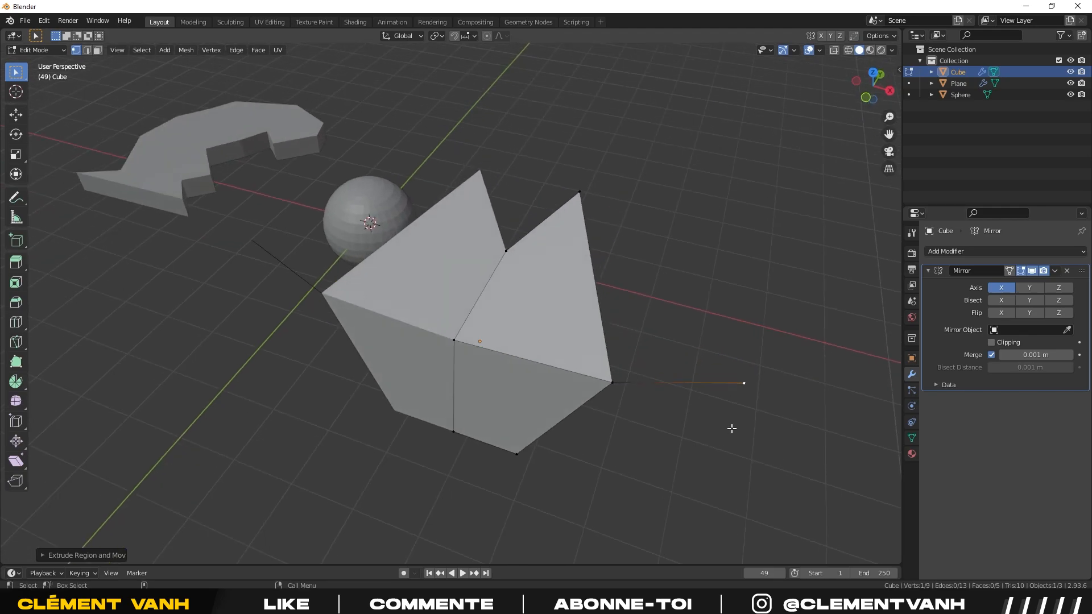
click(775, 224)
Add further vertices of the mirrored mesh to the selected extruded vertex and fill a face between them.
middle_drag(775, 224, 637, 222)
shift+click(550, 444)
shift+click(296, 408)
shift+click(235, 519)
middle_drag(205, 512, 594, 375)
key(f)
click(782, 428)
middle_drag(781, 428, 469, 376)
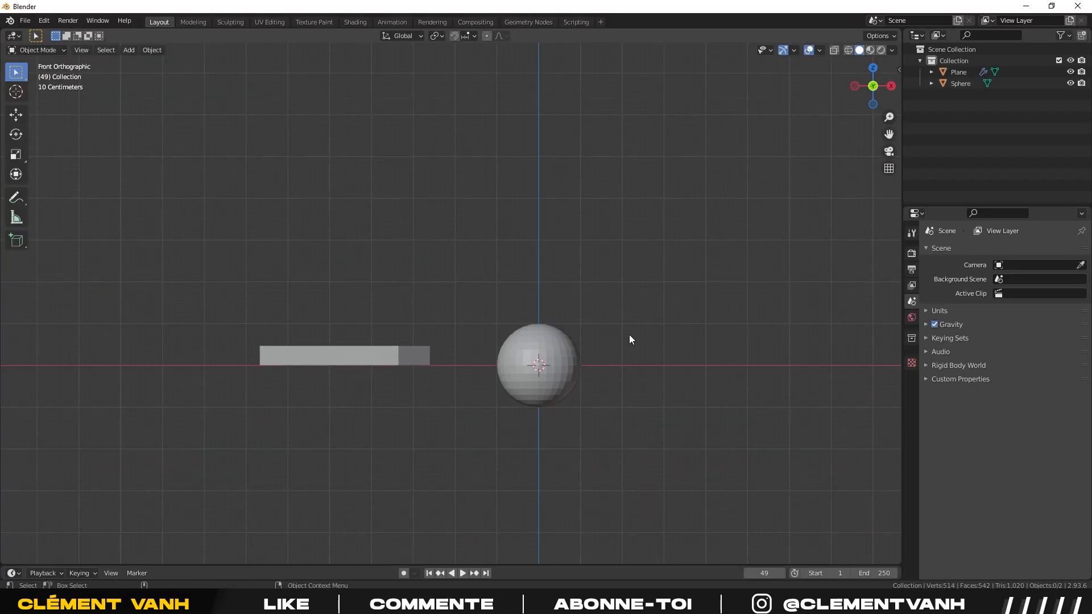
Delete the solidified plane and the sphere to empty the scene.
shift+middle_drag(632, 333, 515, 369)
scroll(564, 326, up, 2)
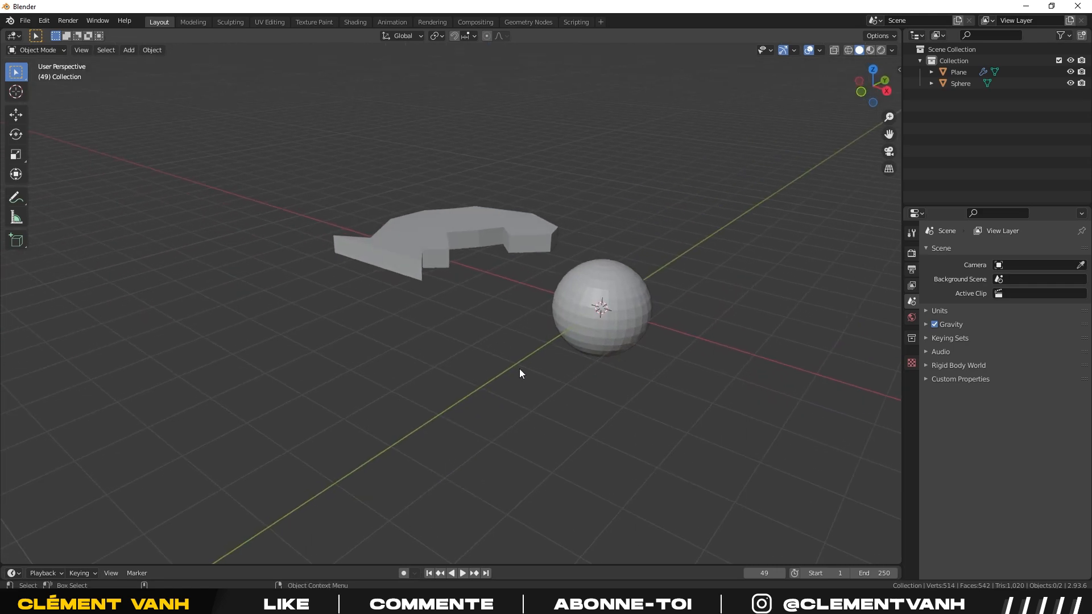
middle_drag(595, 312, 475, 295)
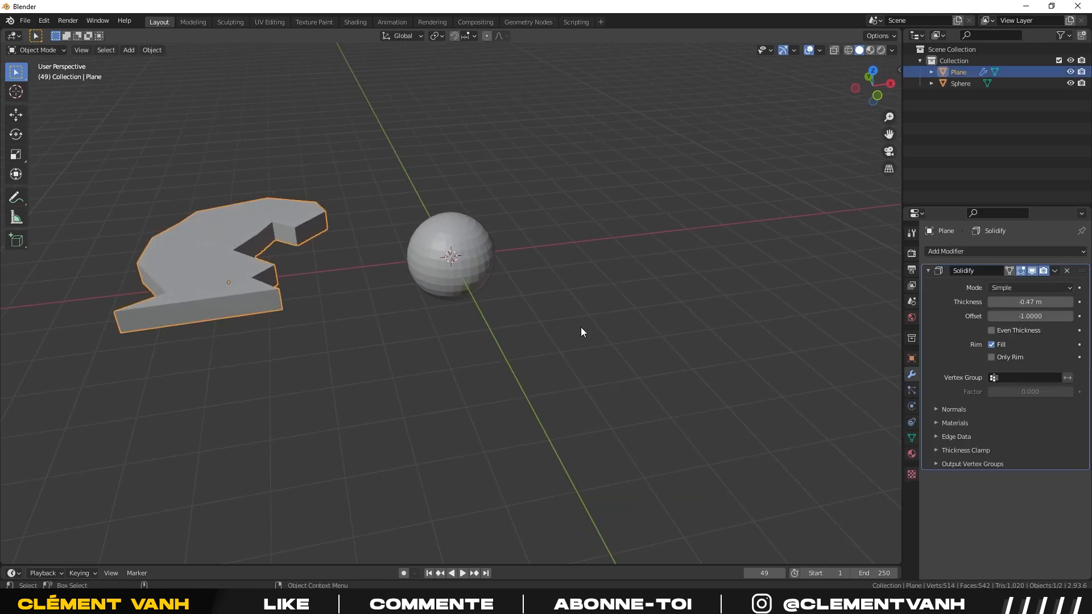
key(Delete)
scroll(581, 327, up, 3)
shift+middle_drag(547, 224, 526, 353)
click(525, 354)
key(shift+a)
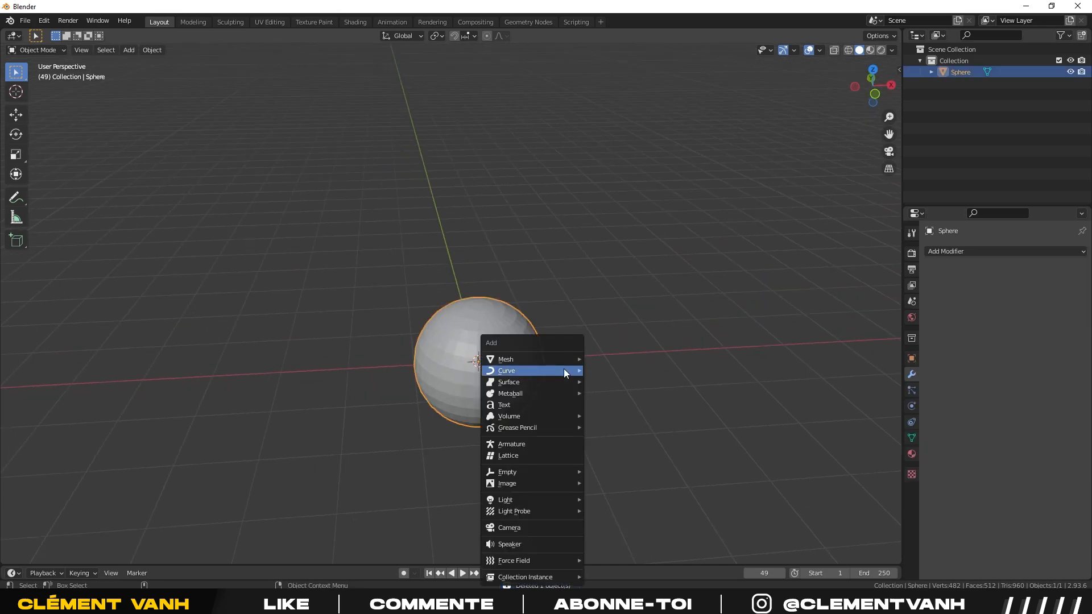
key(Delete)
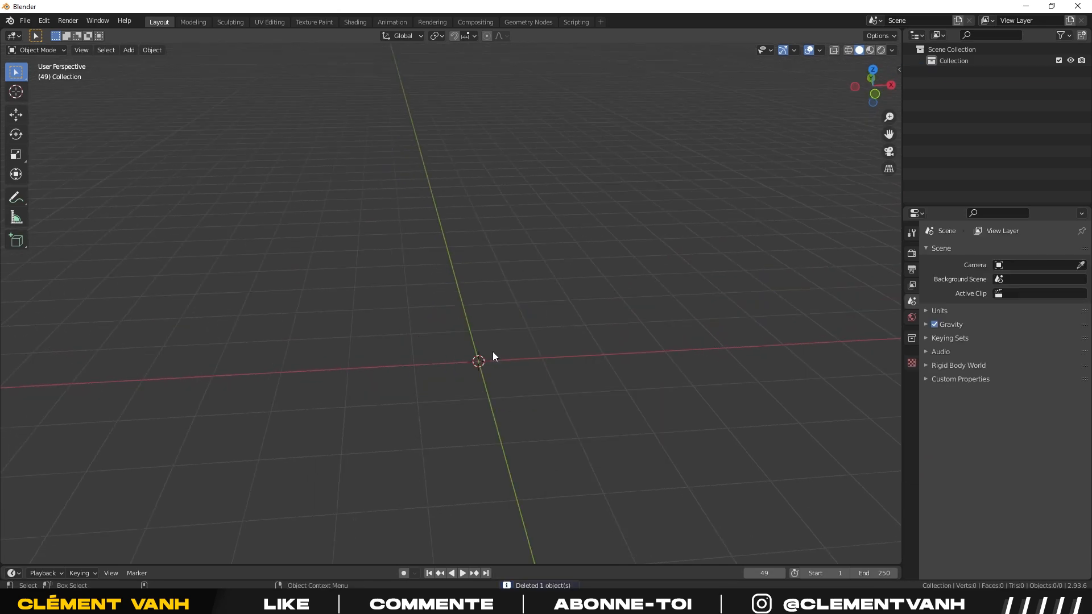
Add a cube mesh to the empty scene.
key(shift+a)
mouse_move(476, 351)
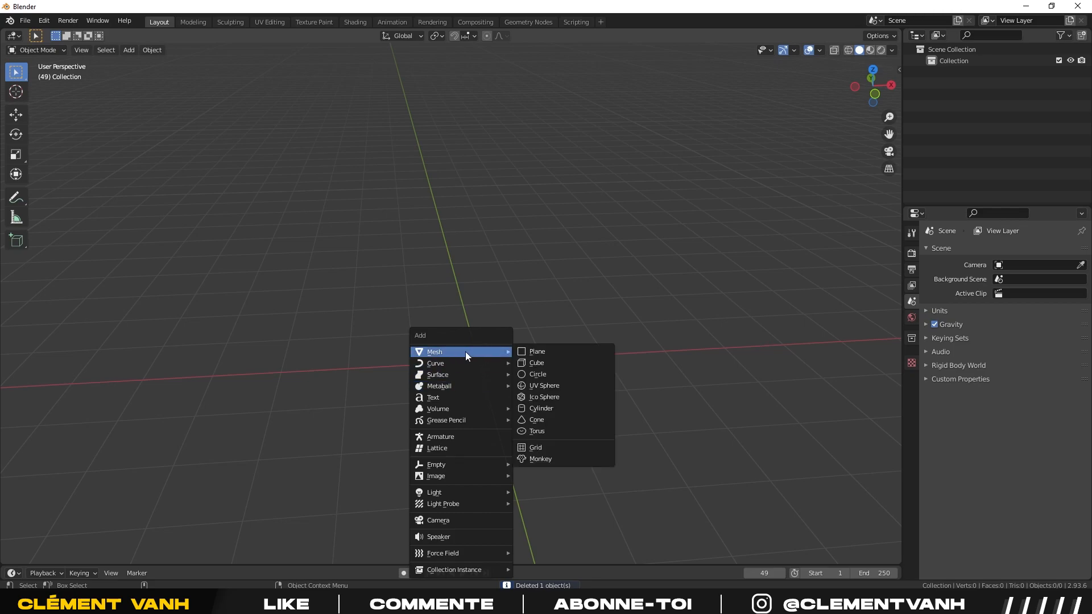
click(537, 363)
middle_drag(631, 375, 615, 348)
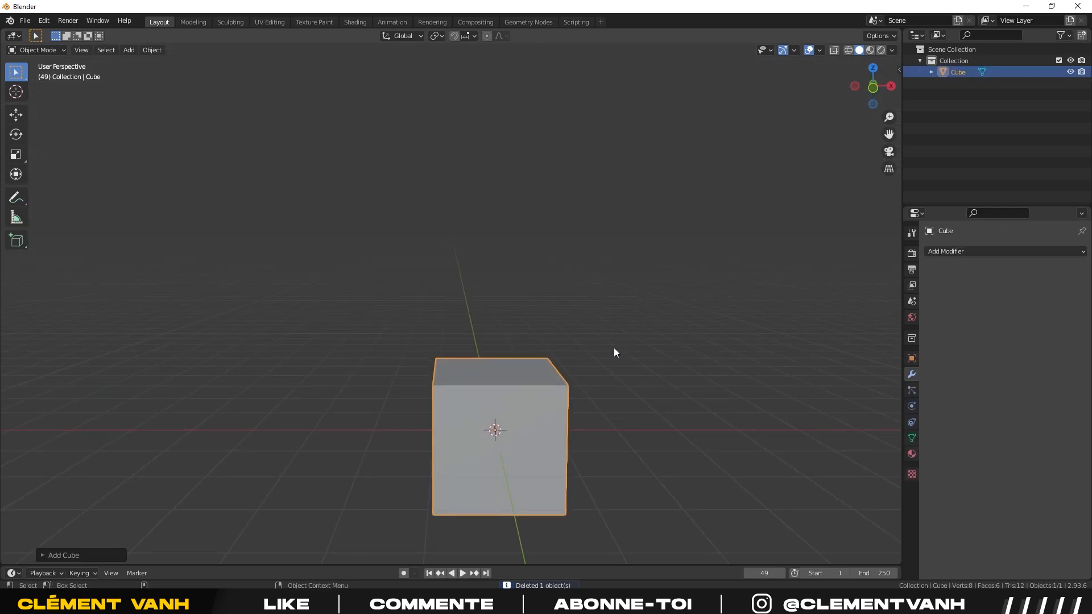
Show the cube's material settings and switch the viewport to Material Preview shading.
click(910, 457)
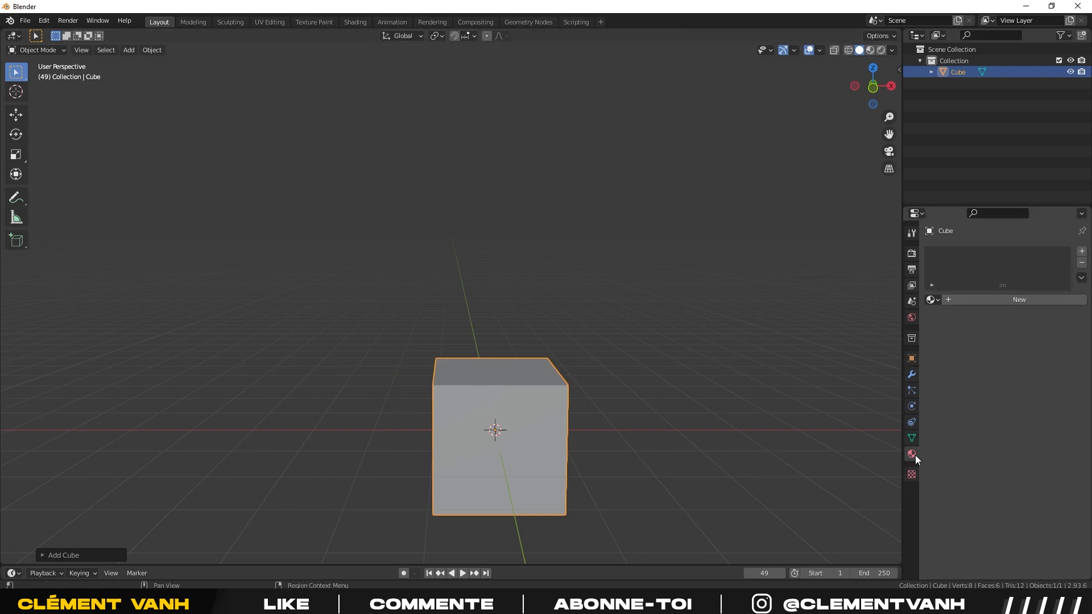
click(870, 51)
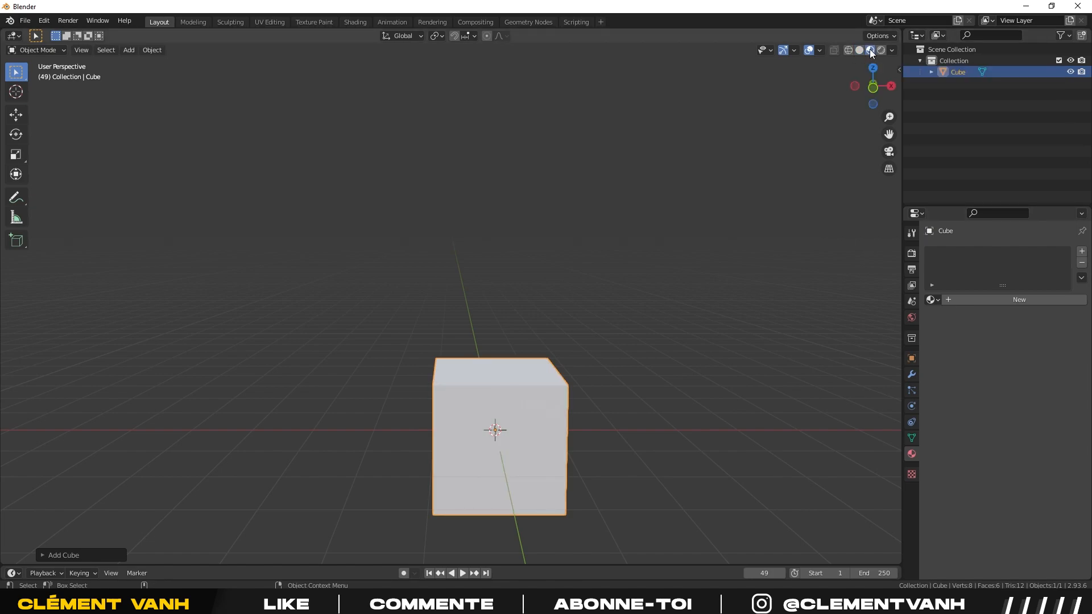
middle_drag(797, 324, 755, 311)
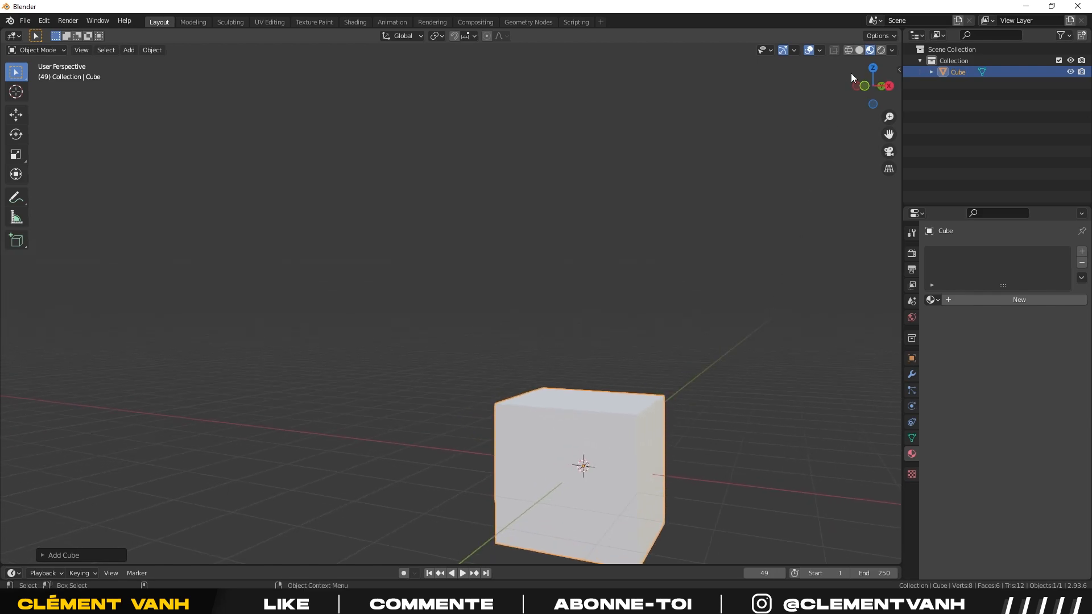
middle_drag(697, 391, 682, 321)
Create a new material on the cube with an orange-red base color of hue 0.009, saturation 0.986 and value 0.800.
click(1010, 299)
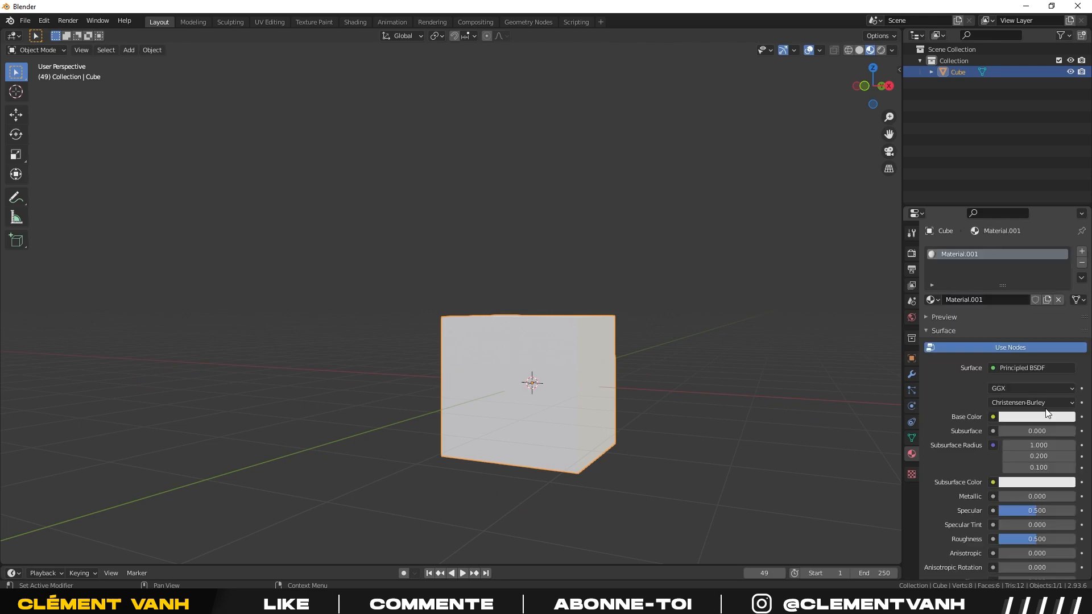
click(1012, 418)
drag(994, 315, 1010, 330)
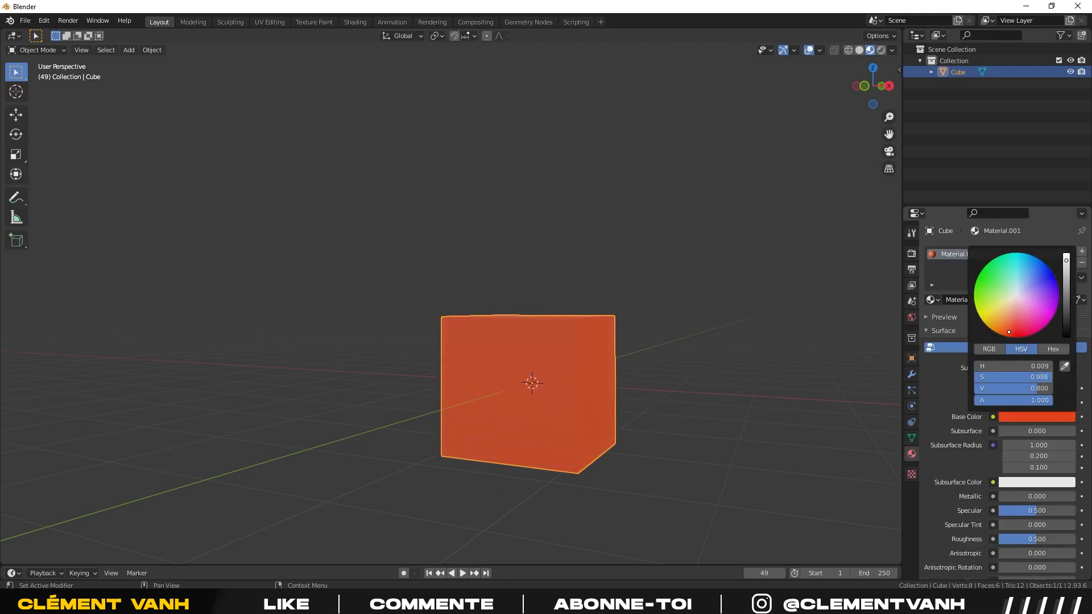
click(674, 364)
middle_drag(674, 364, 695, 381)
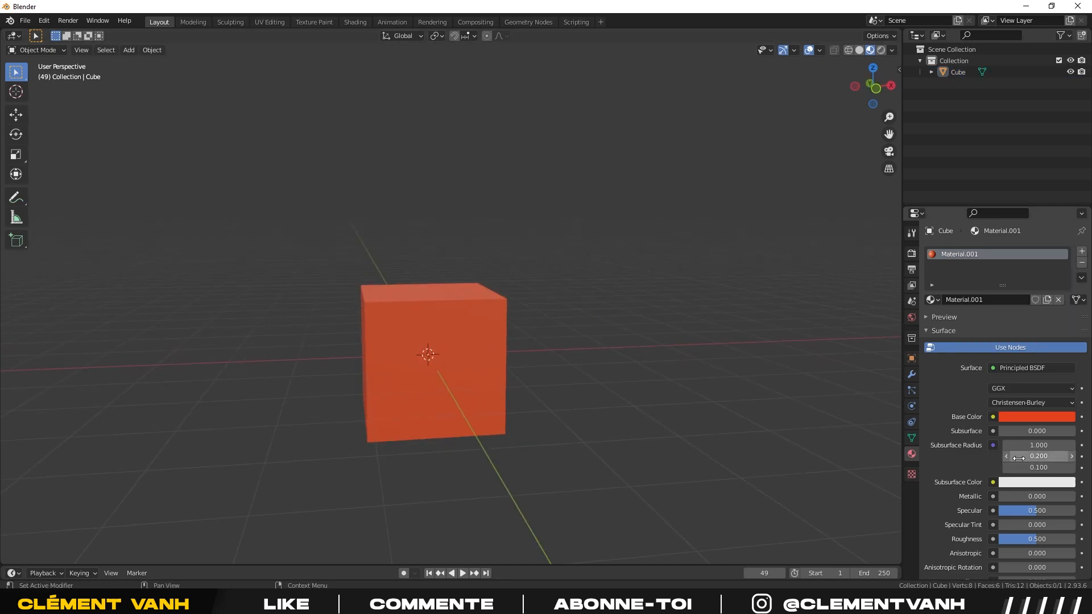
Set the red material's Metallic to 0.757 and Roughness to 0.338, and reselect the cube.
scroll(1018, 458, down, 6)
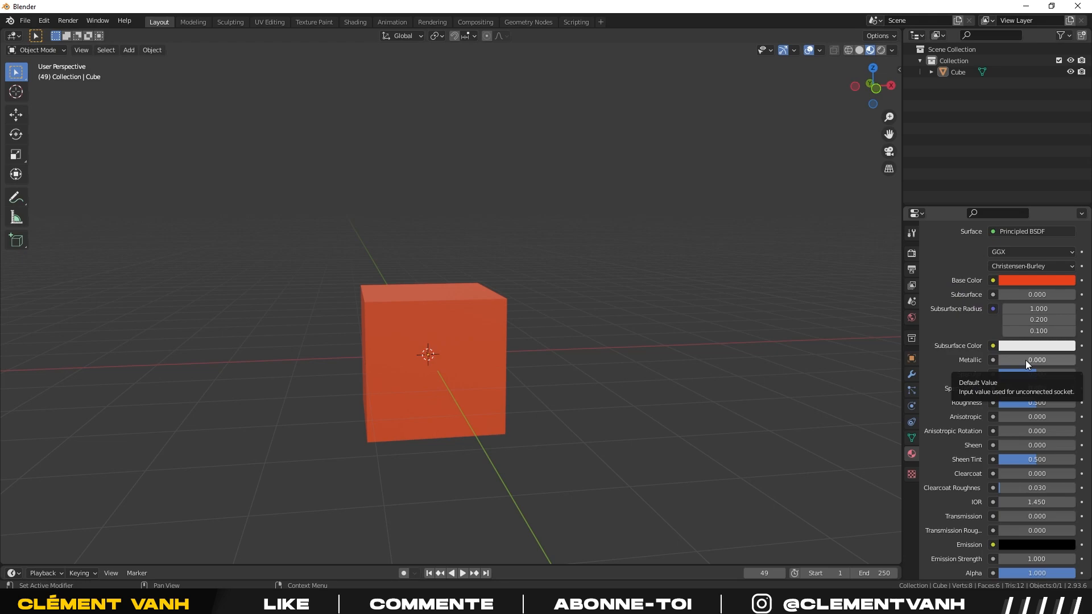
drag(1012, 359, 1056, 360)
scroll(720, 351, up, 2)
middle_drag(719, 349, 663, 337)
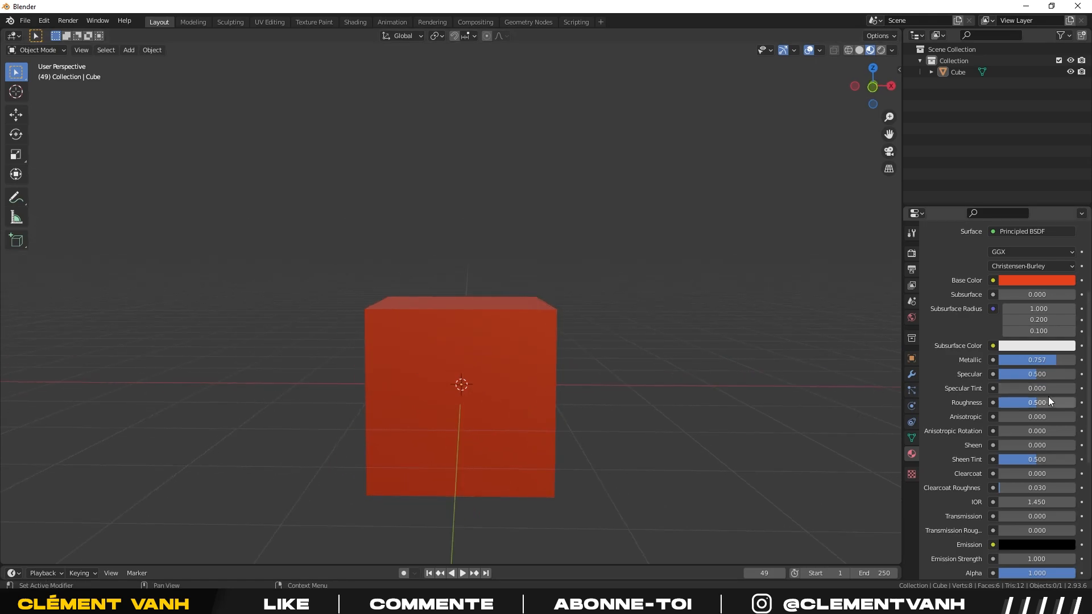
drag(1052, 401, 1040, 402)
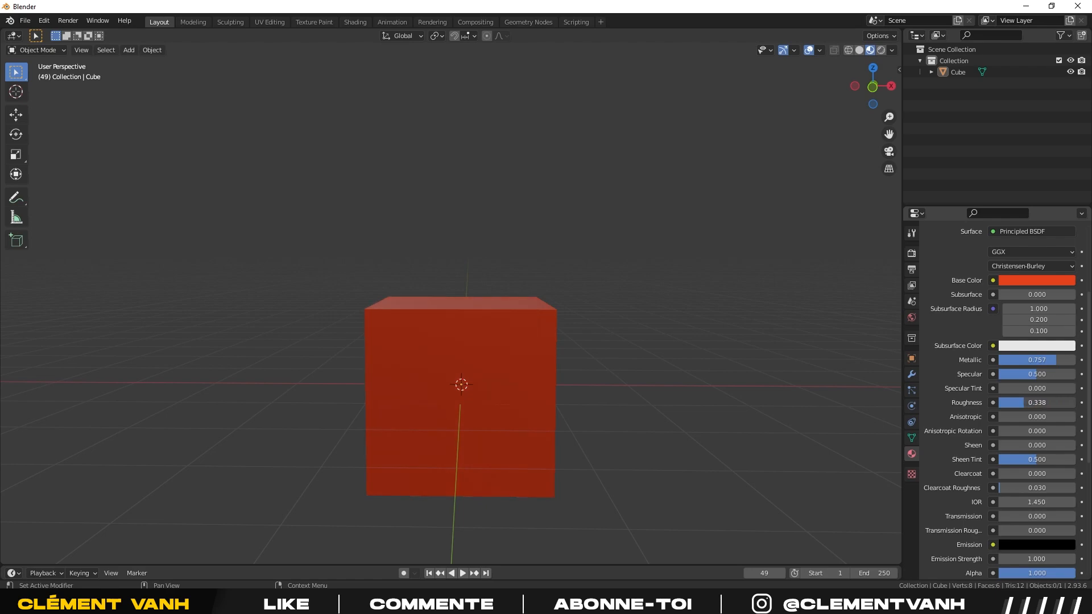
scroll(1047, 410, down, 5)
scroll(1039, 440, up, 5)
middle_drag(676, 382, 476, 339)
click(476, 340)
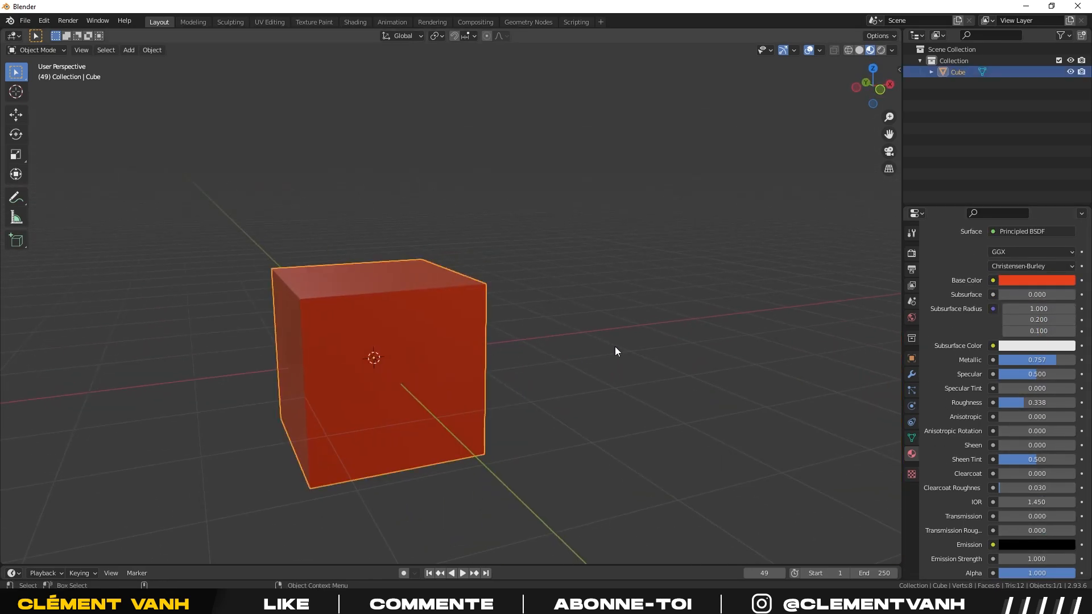
Add a UV sphere and move it in front view to the right of and slightly above the cube.
middle_drag(755, 261, 482, 359)
key(shift+a)
mouse_move(388, 345)
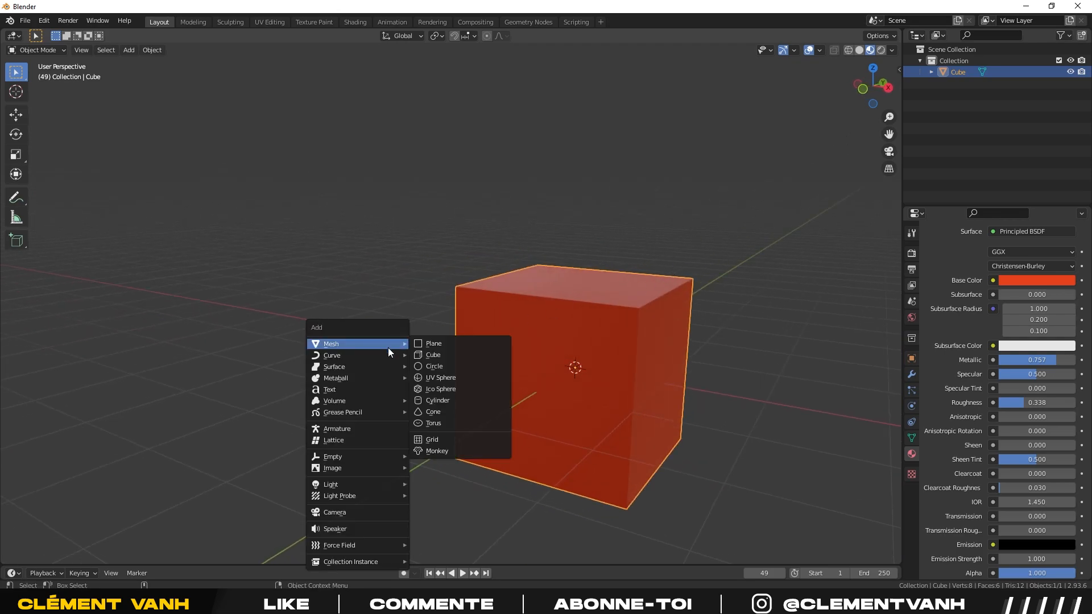
click(448, 377)
scroll(620, 319, down, 2)
middle_drag(667, 361, 722, 343)
key(KP_1)
key(g)
click(813, 201)
middle_drag(678, 408, 611, 358)
shift+middle_drag(625, 255, 577, 333)
scroll(576, 335, up, 3)
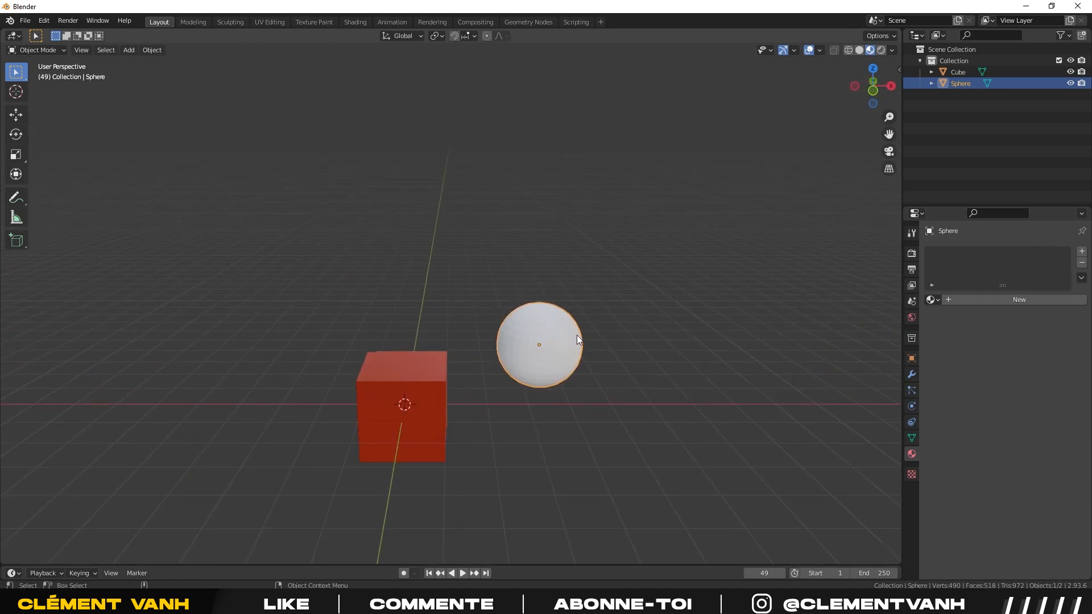
Assign the cube's red Material.001 to the sphere.
click(933, 301)
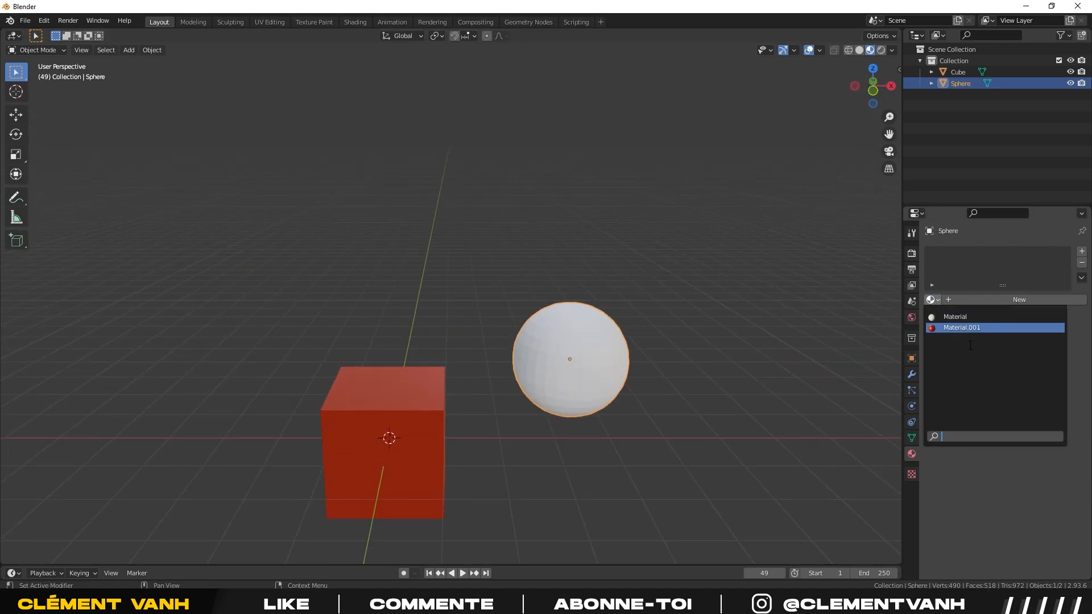
click(931, 302)
click(931, 301)
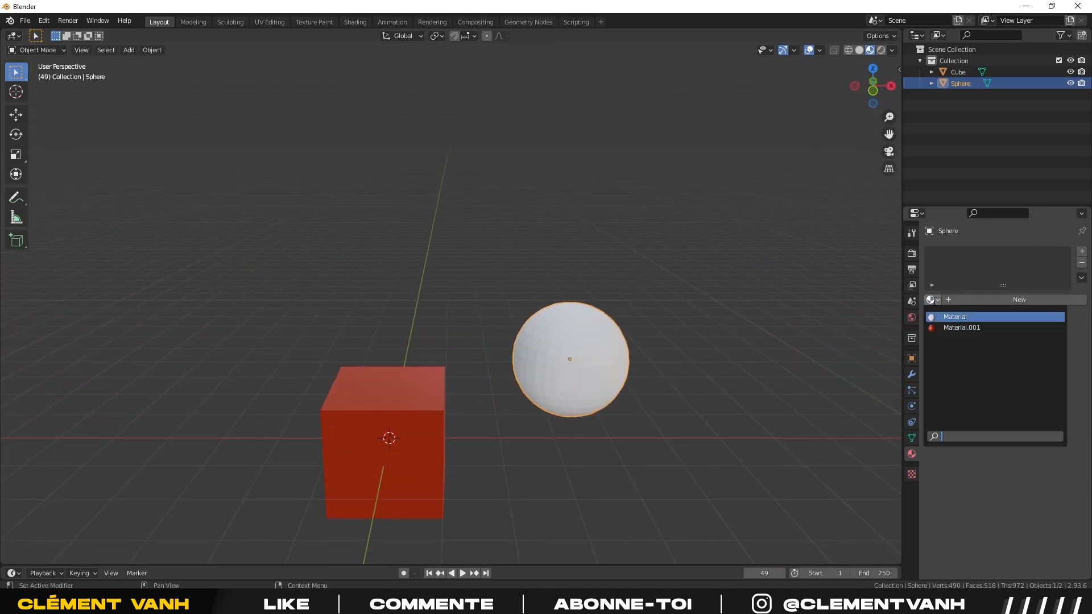
click(947, 328)
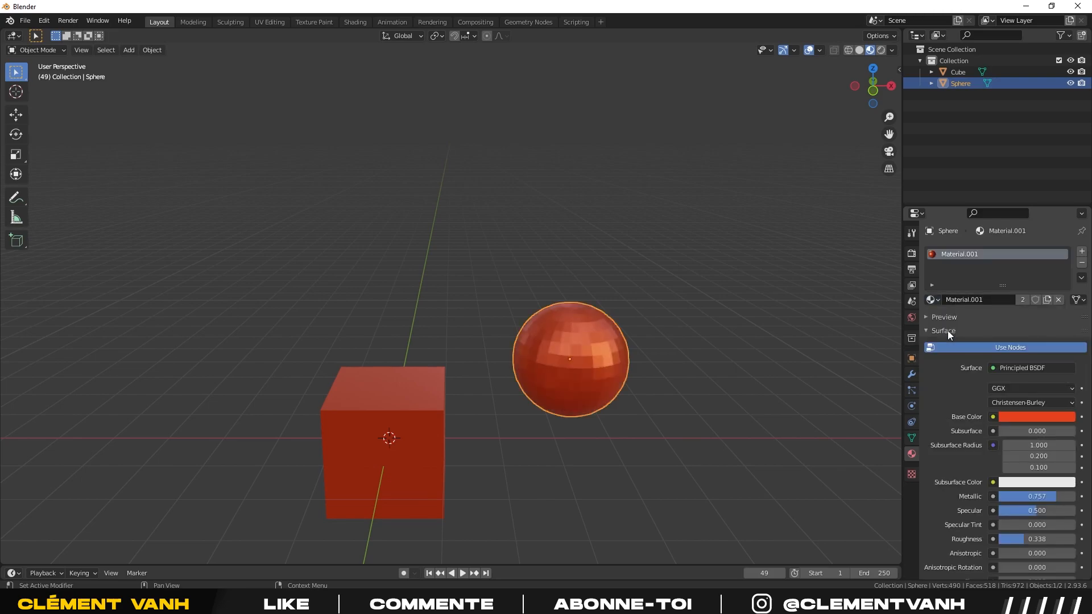
Assign the existing material named Material to the sphere and make its base color bright green.
click(931, 302)
click(950, 317)
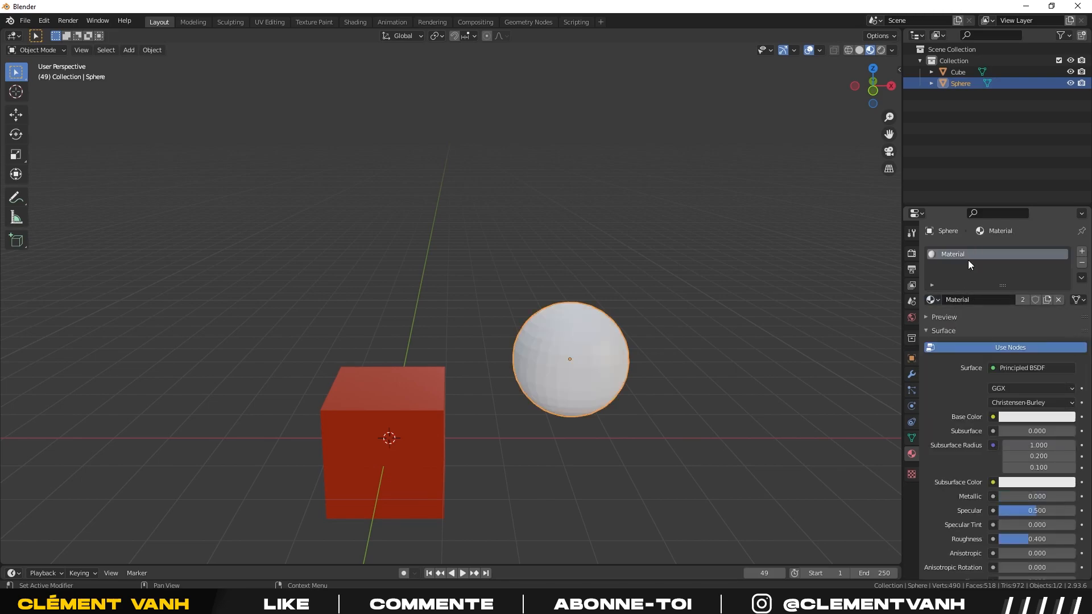
click(1009, 417)
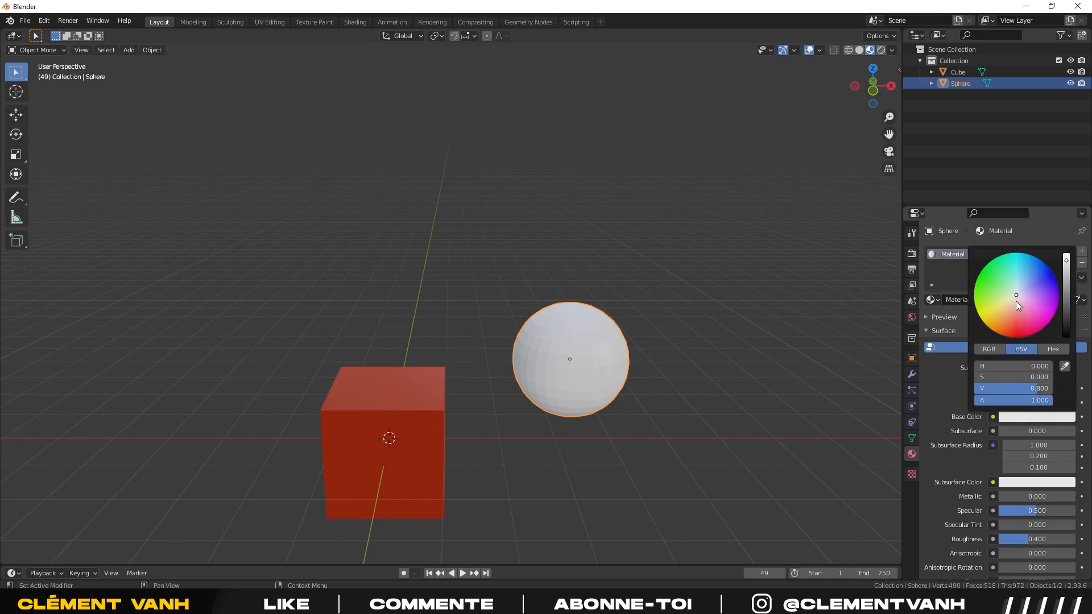
click(983, 278)
click(715, 332)
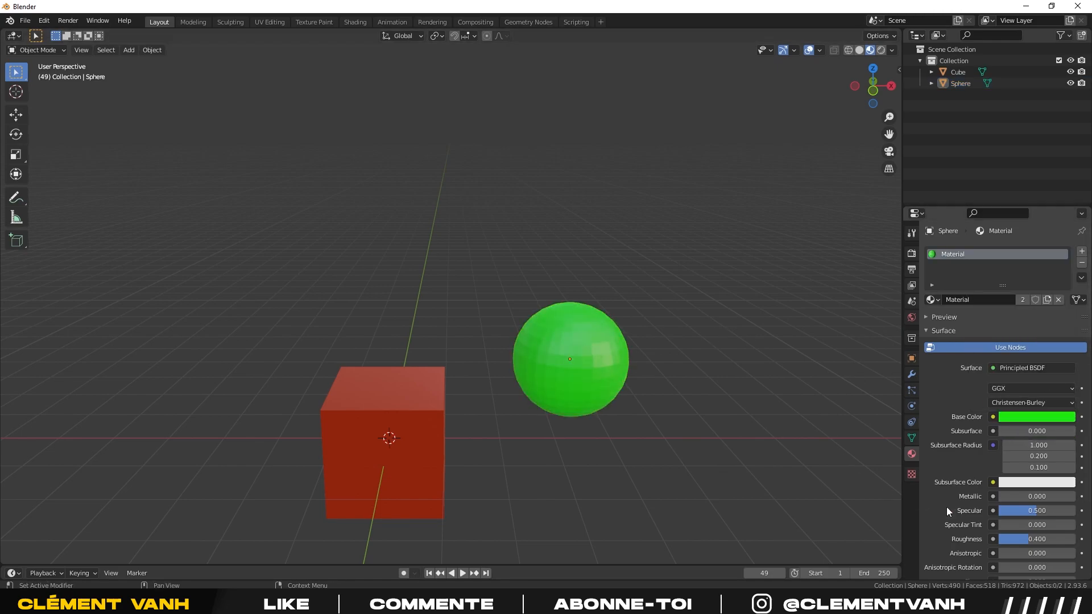
Set the green material's Metallic to 0.676.
scroll(1007, 455, down, 1)
mouse_move(1022, 473)
mouse_down()
mouse_move(1064, 473)
mouse_move(1046, 473)
mouse_up()
scroll(1046, 473, down, 3)
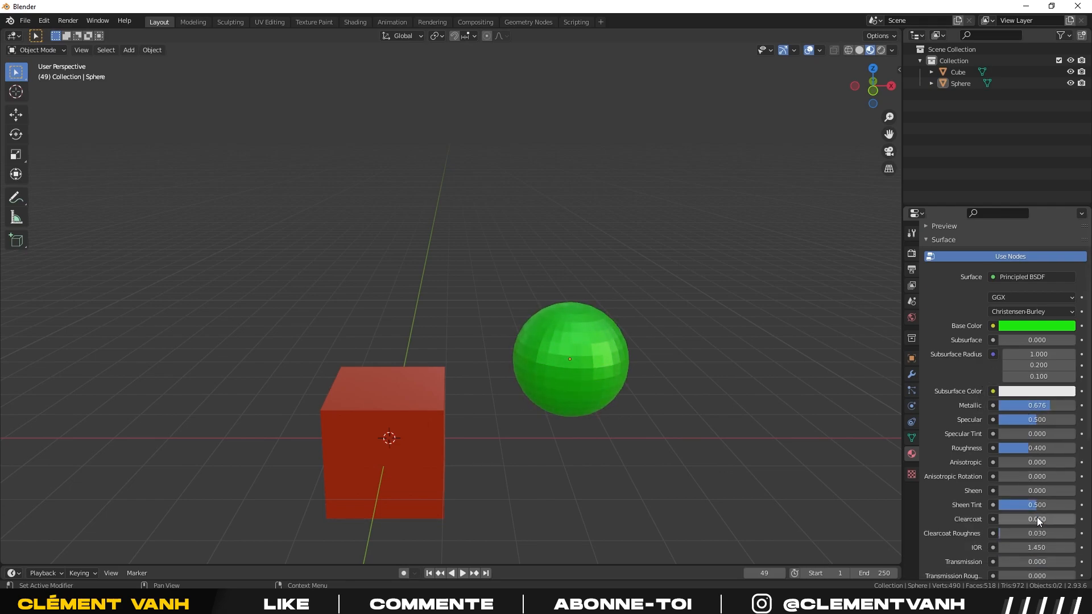
middle_drag(790, 399, 520, 337)
scroll(599, 377, up, 3)
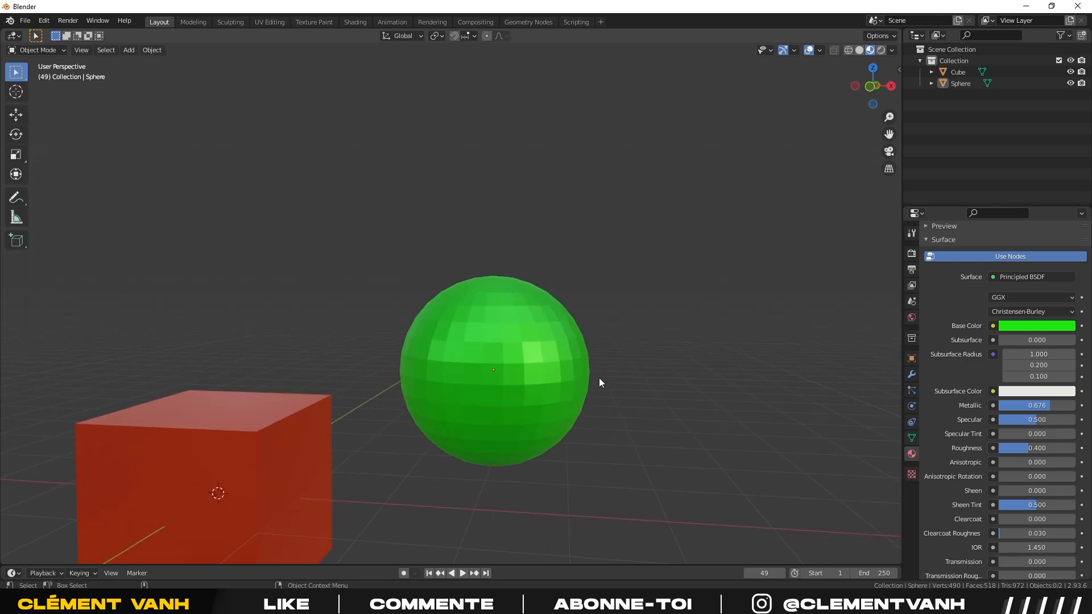
Enter Edit Mode on the sphere and select a single face on its front side in face select mode.
click(585, 375)
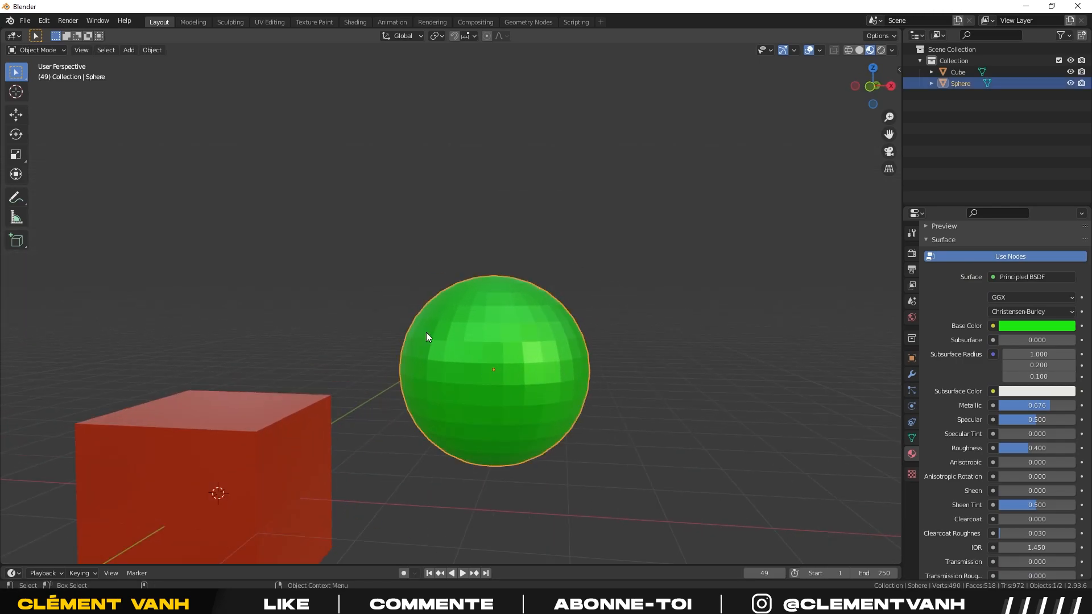
scroll(524, 373, up, 2)
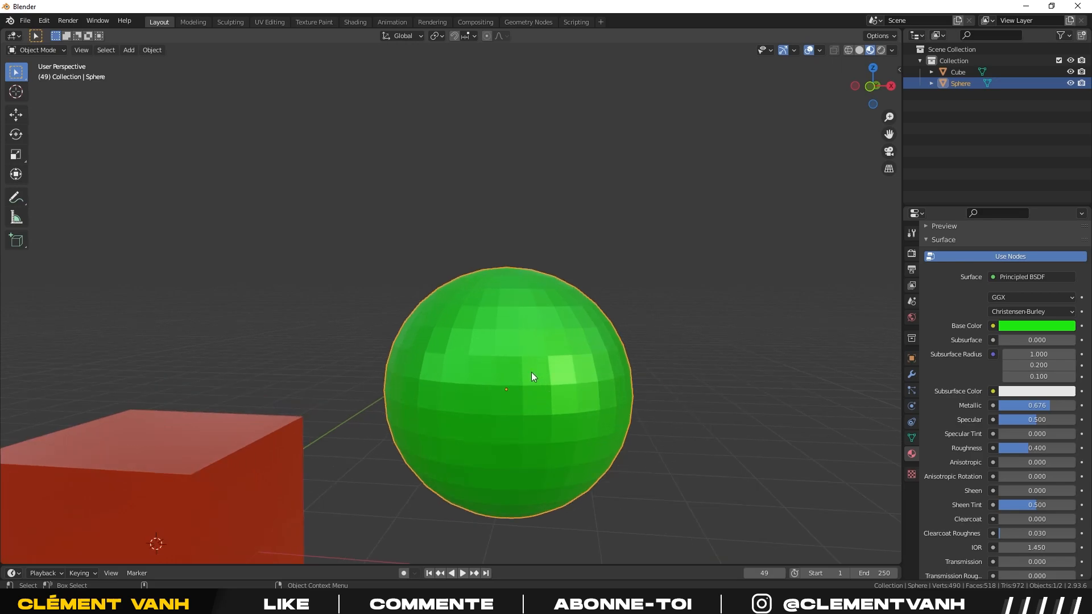
key(Tab)
key(alt+a)
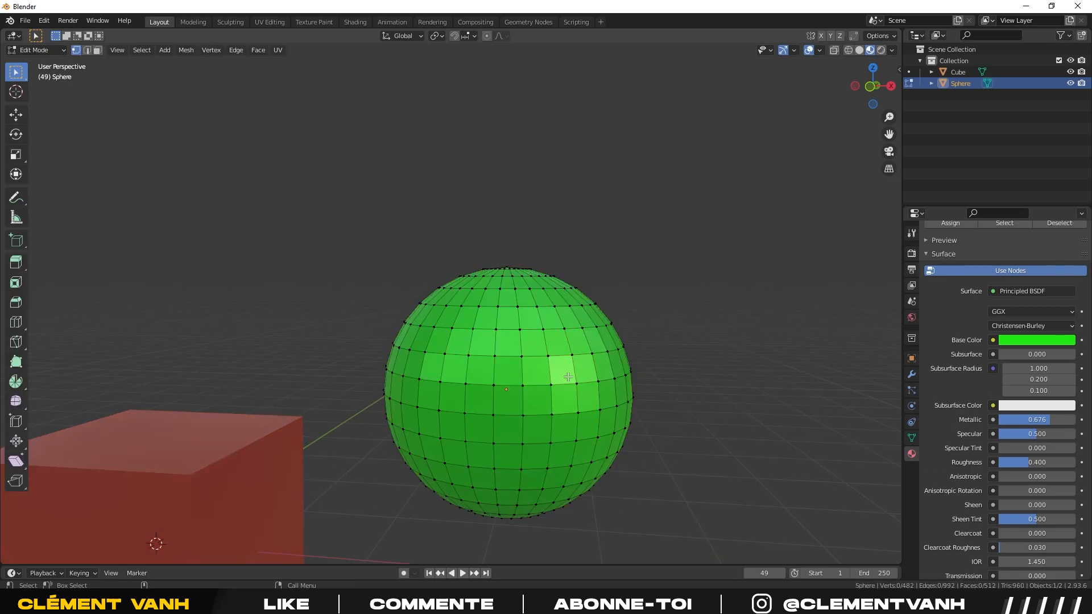
click(95, 51)
click(567, 374)
scroll(988, 296, up, 4)
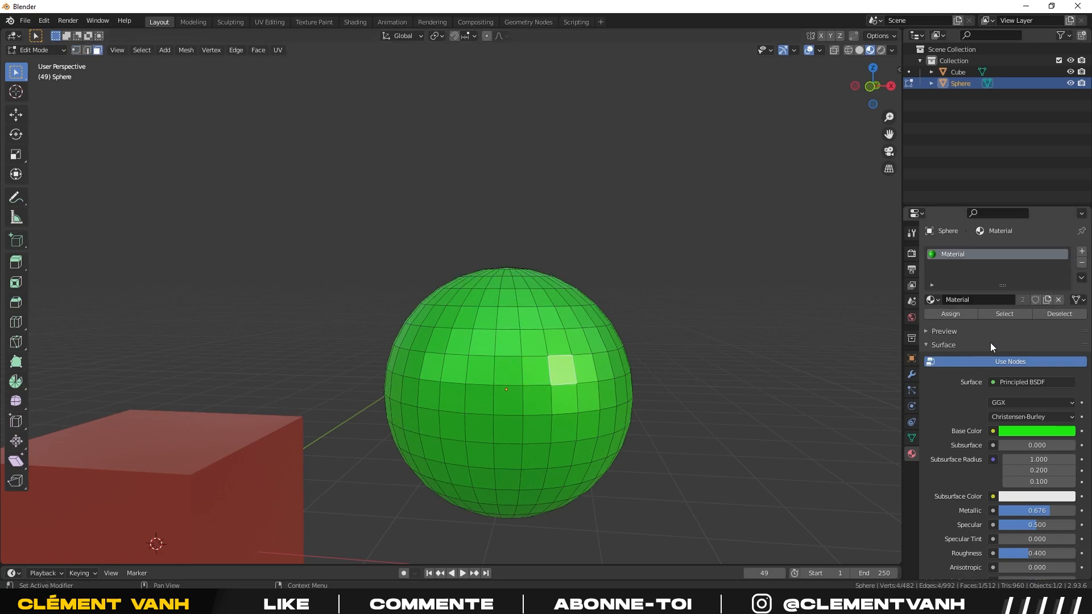
Add a second material slot to the sphere with a new material named "couleur face unique".
click(1083, 253)
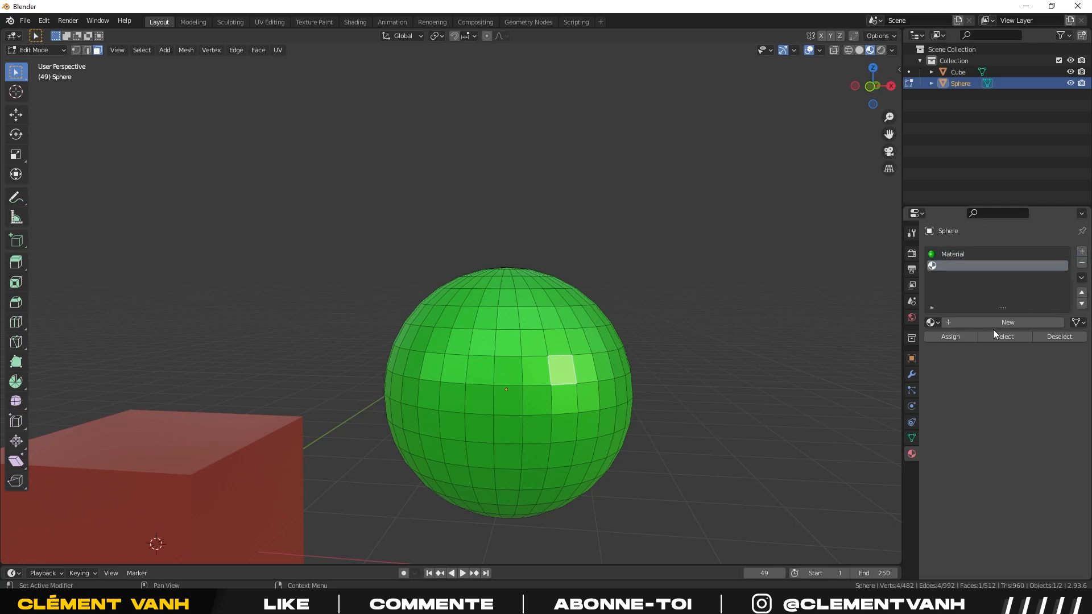
click(984, 322)
double_click(988, 324)
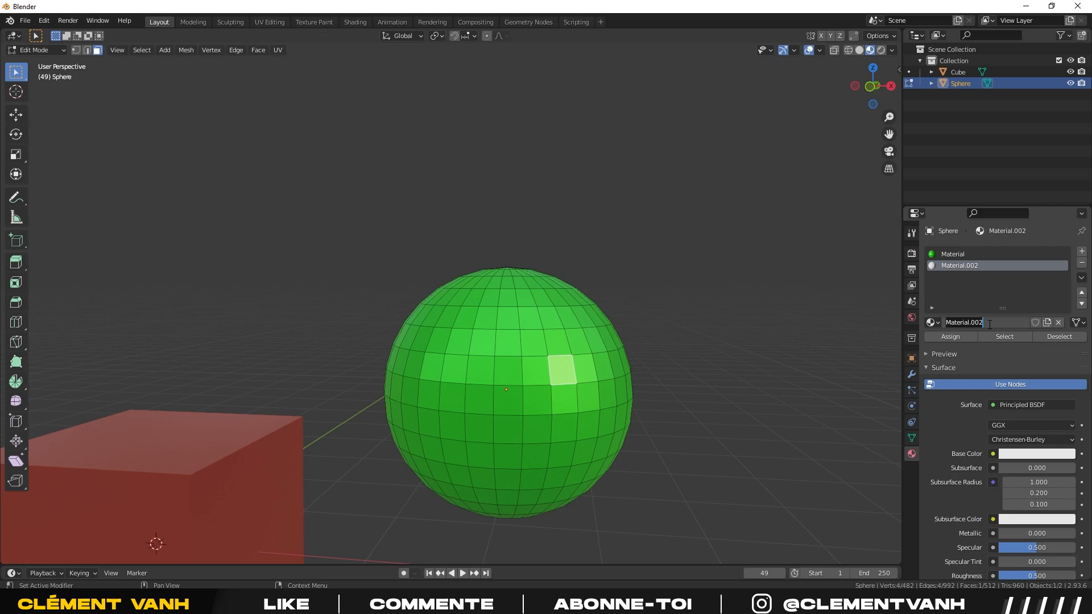
text(couleur face unique)
key(Return)
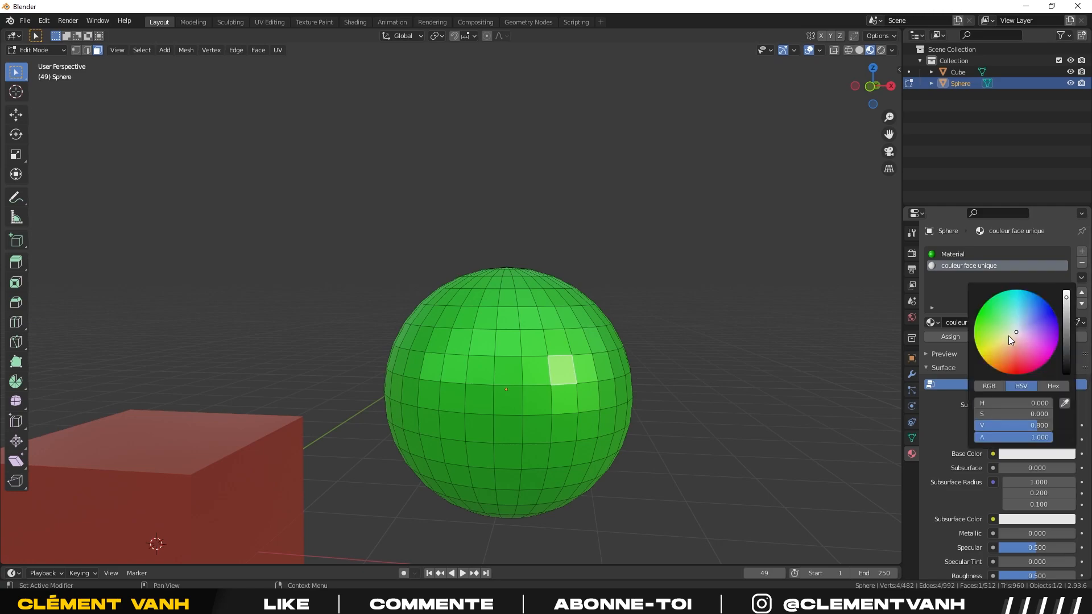
Make the "couleur face unique" material's base color blue, assign it to the selected sphere face, and return to Object Mode.
drag(1007, 340, 1036, 320)
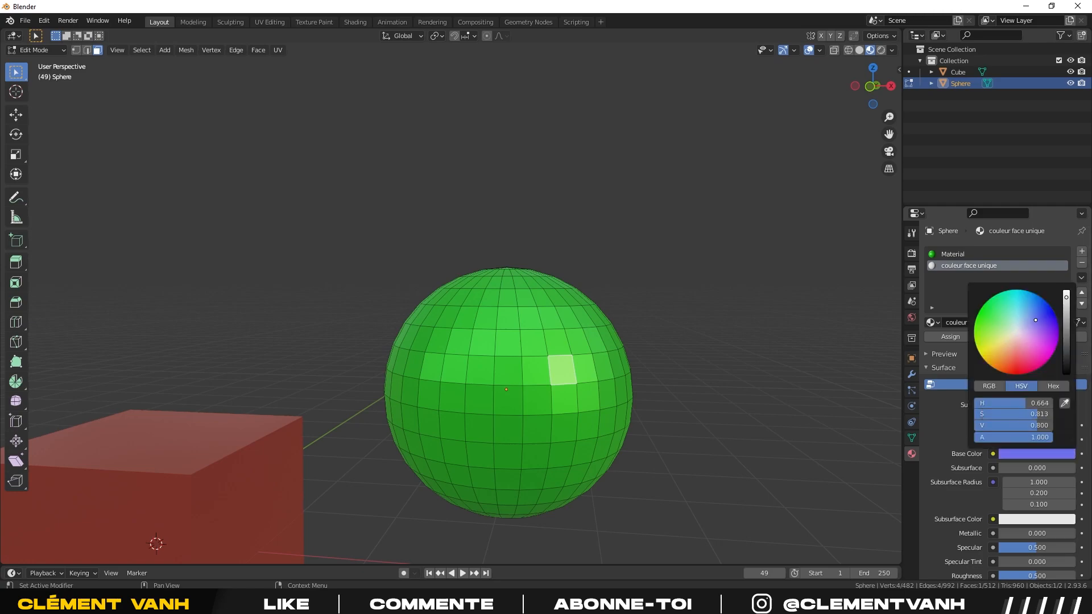
click(950, 336)
key(alt+a)
middle_drag(652, 415, 556, 332)
key(Tab)
scroll(699, 401, down, 3)
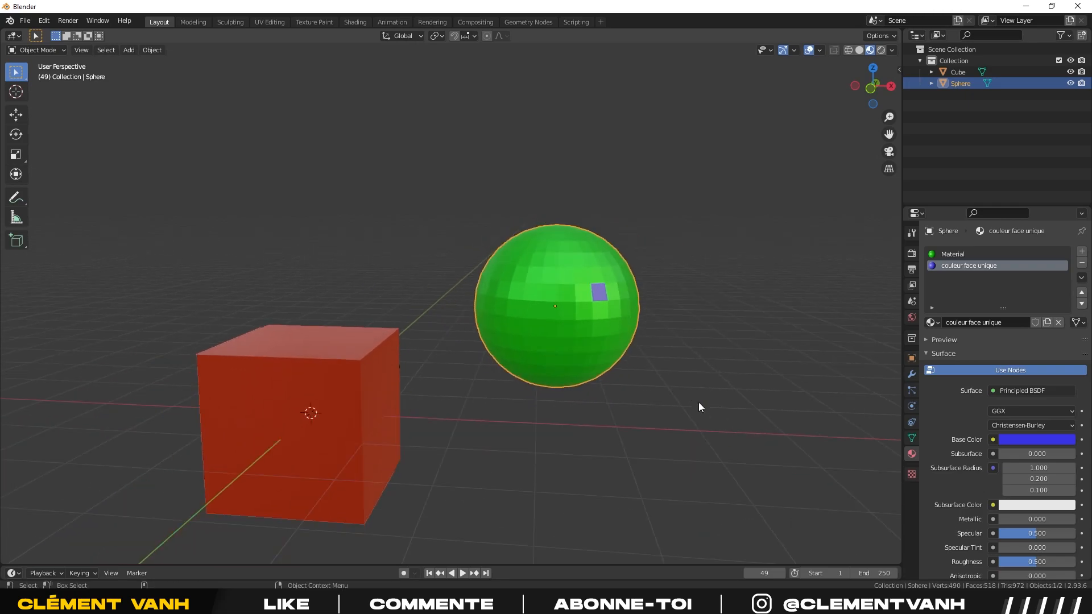
Add a new cube mesh and move it above the red cube.
click(380, 389)
key(shift+a)
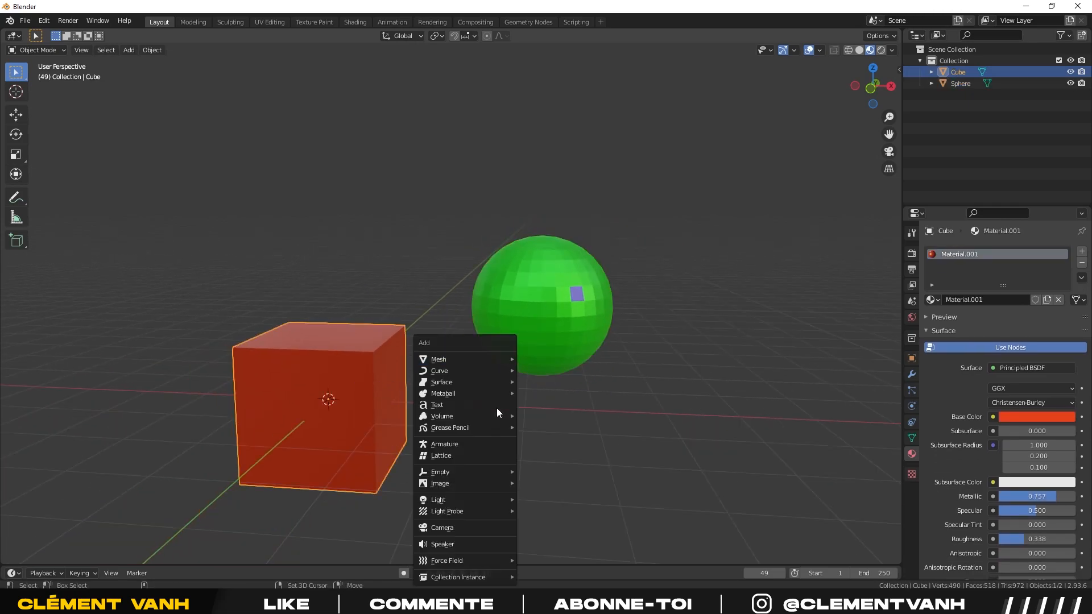
mouse_move(475, 362)
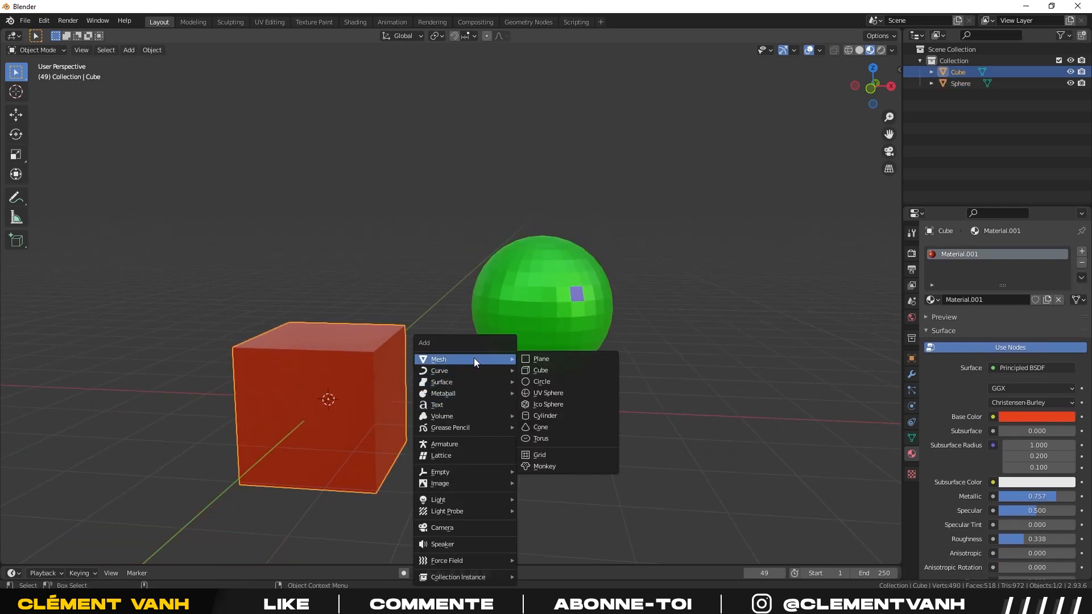
click(551, 370)
middle_drag(490, 374, 429, 398)
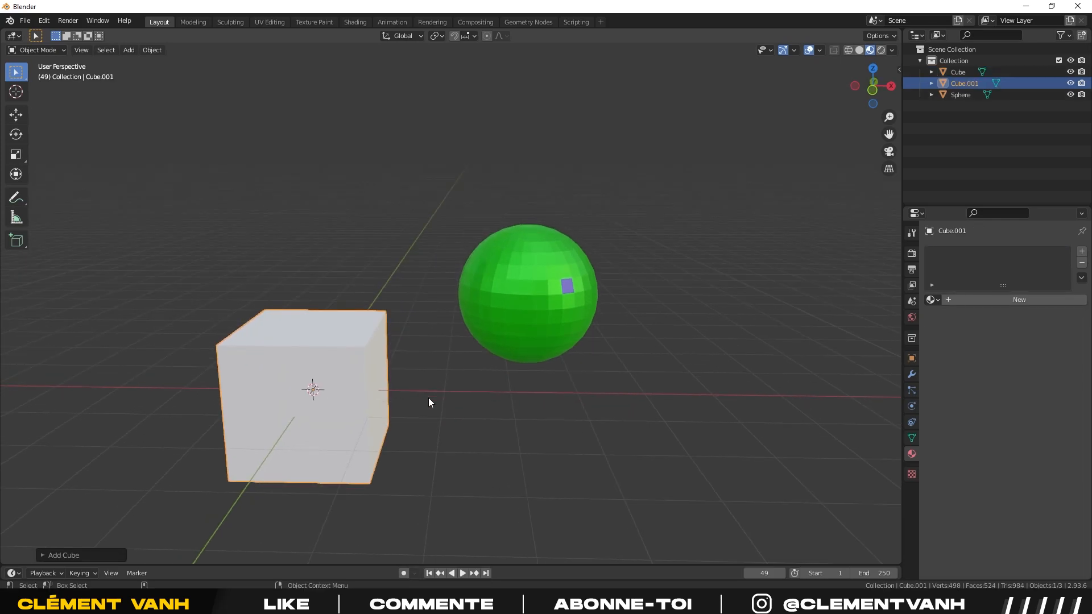
key(g)
click(477, 179)
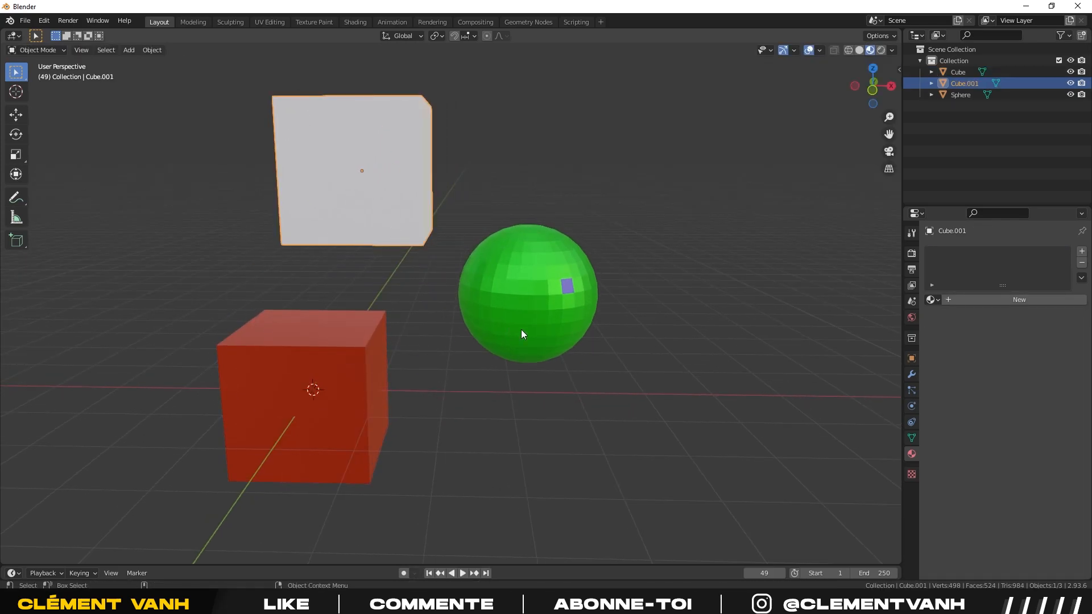
Assign the existing green material named Material to the new cube.
click(931, 300)
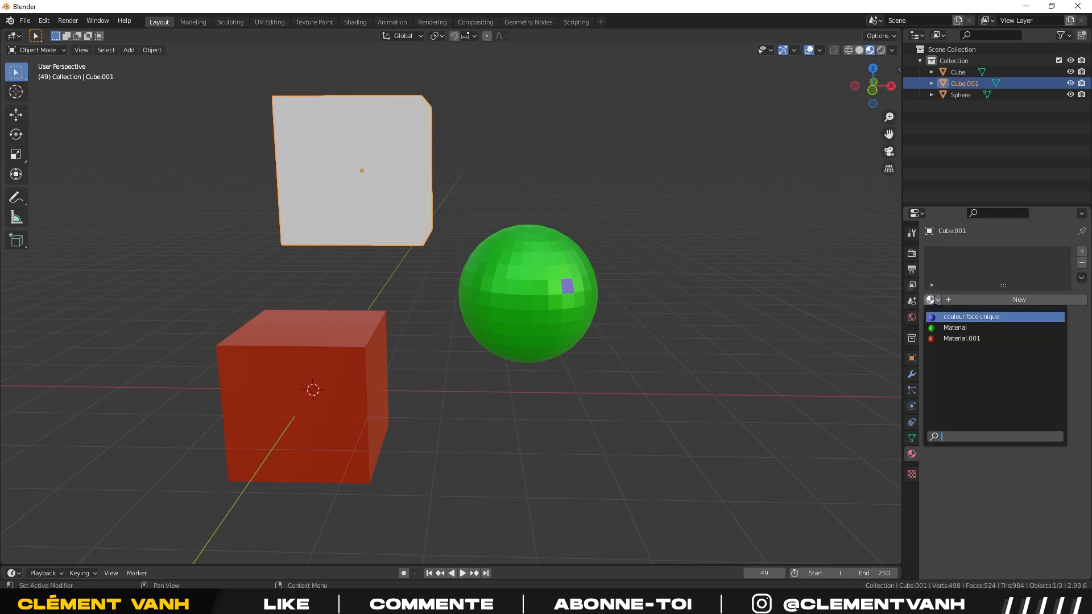
click(955, 327)
click(539, 311)
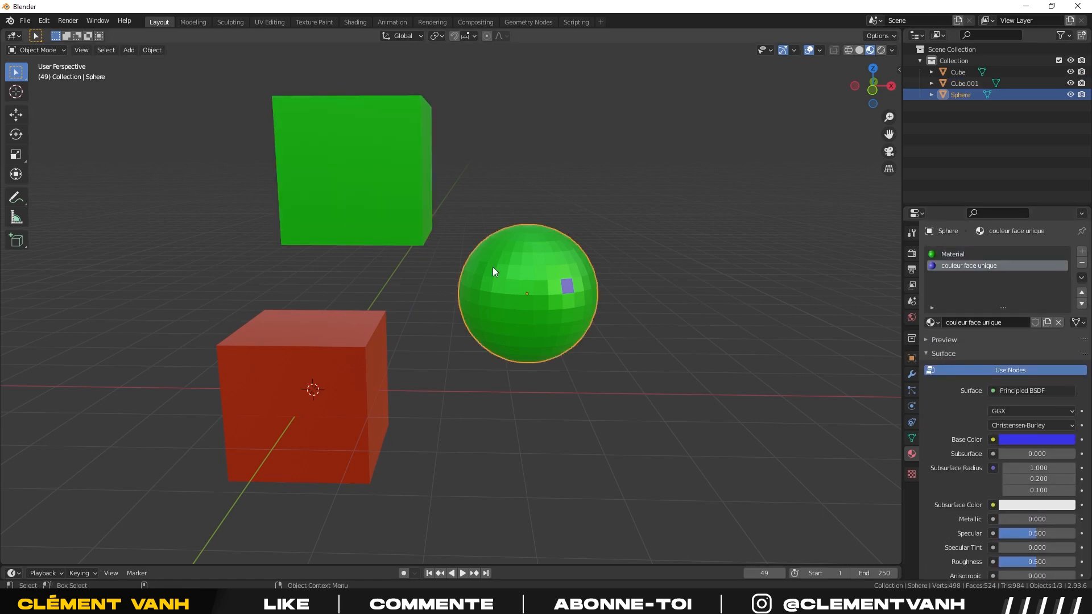
middle_drag(506, 308, 426, 264)
Set the shared green material's Metallic to 0.640 from the upper cube.
click(410, 216)
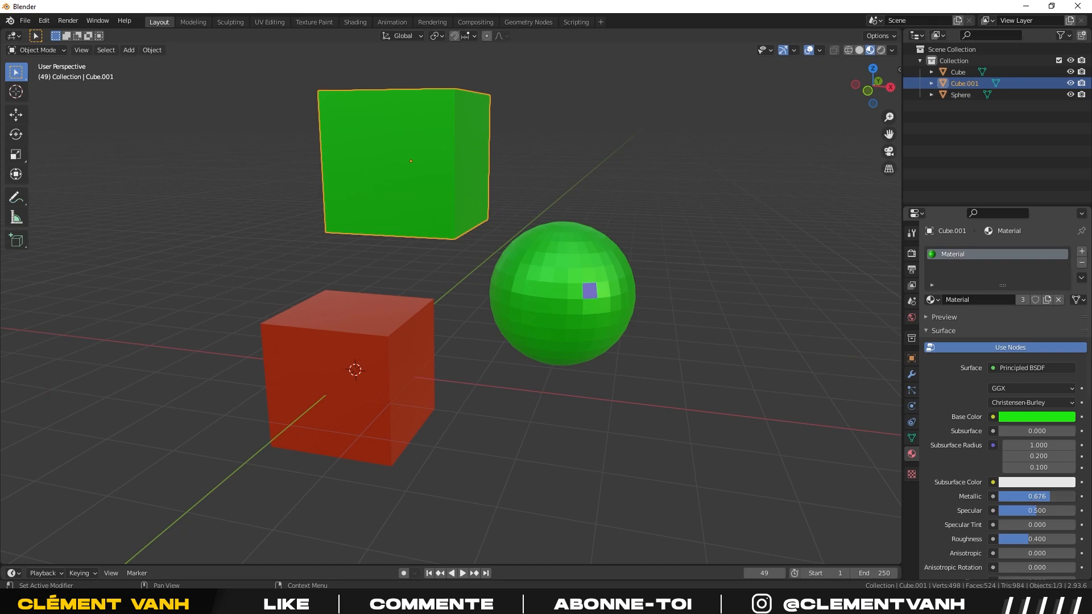
mouse_move(1050, 496)
mouse_down()
mouse_move(1000, 496)
mouse_move(1057, 496)
mouse_move(1012, 496)
mouse_move(1048, 496)
mouse_up()
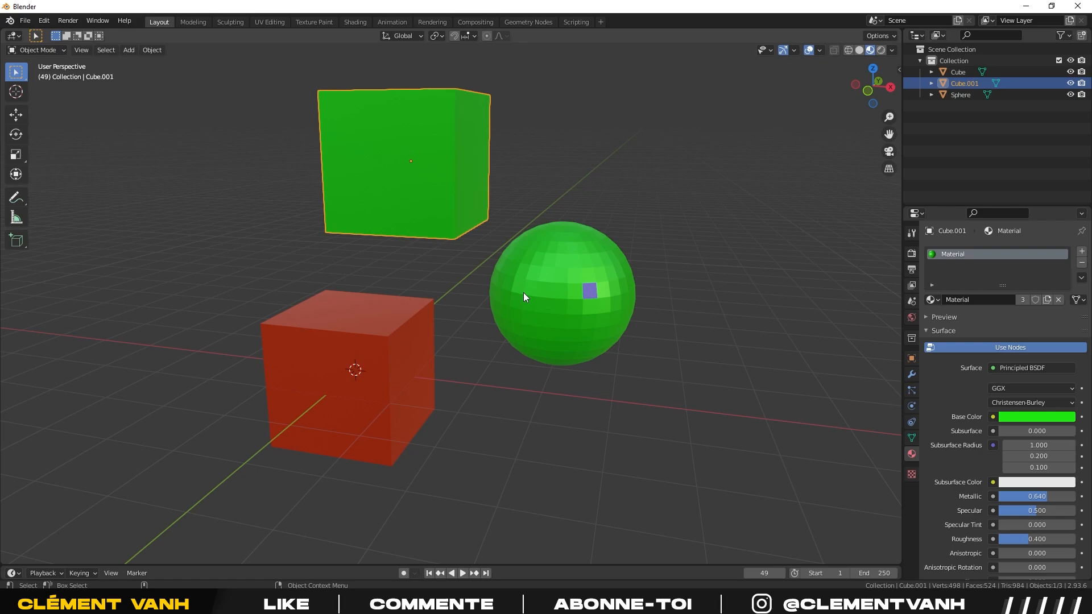
click(630, 340)
click(424, 190)
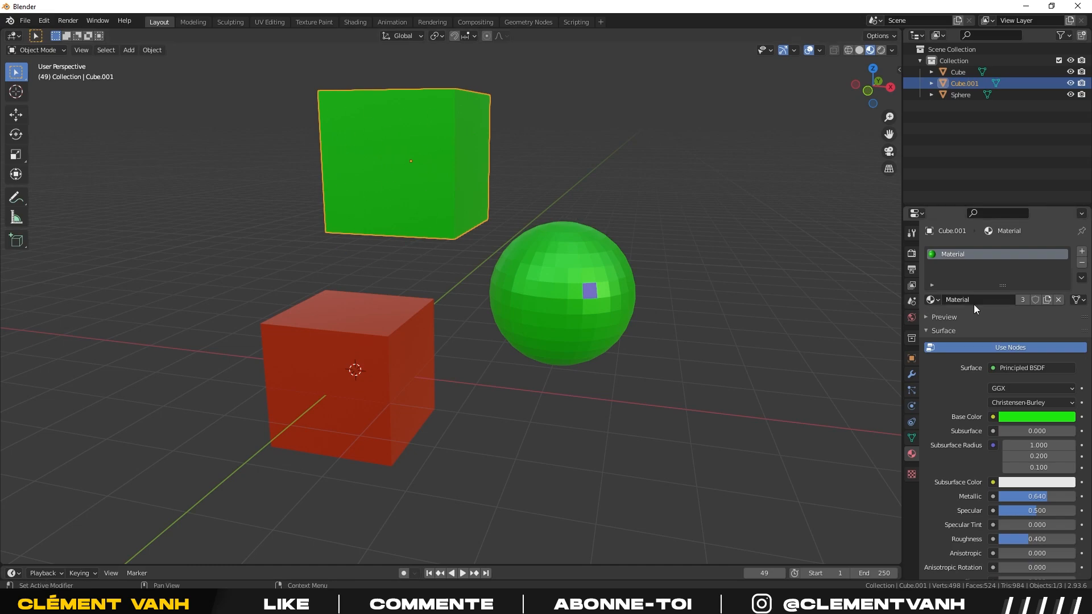
Change the base color of the material shared by the upper cube and sphere to pale turquoise.
click(1022, 418)
drag(998, 301, 1033, 287)
drag(1034, 287, 1015, 283)
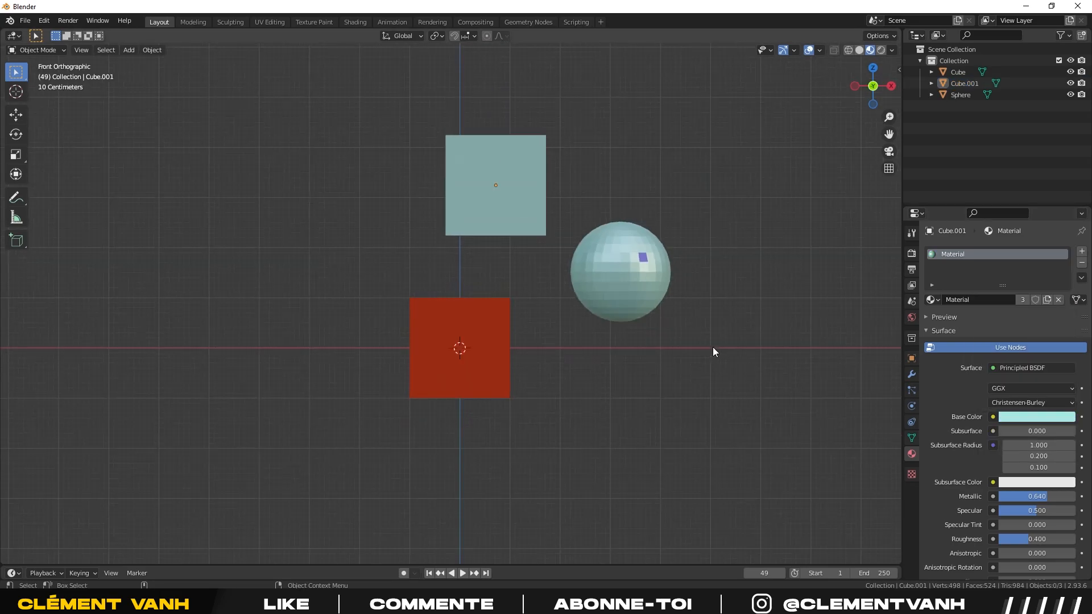
middle_drag(711, 348, 286, 339)
scroll(441, 348, down, 4)
middle_drag(510, 348, 520, 348)
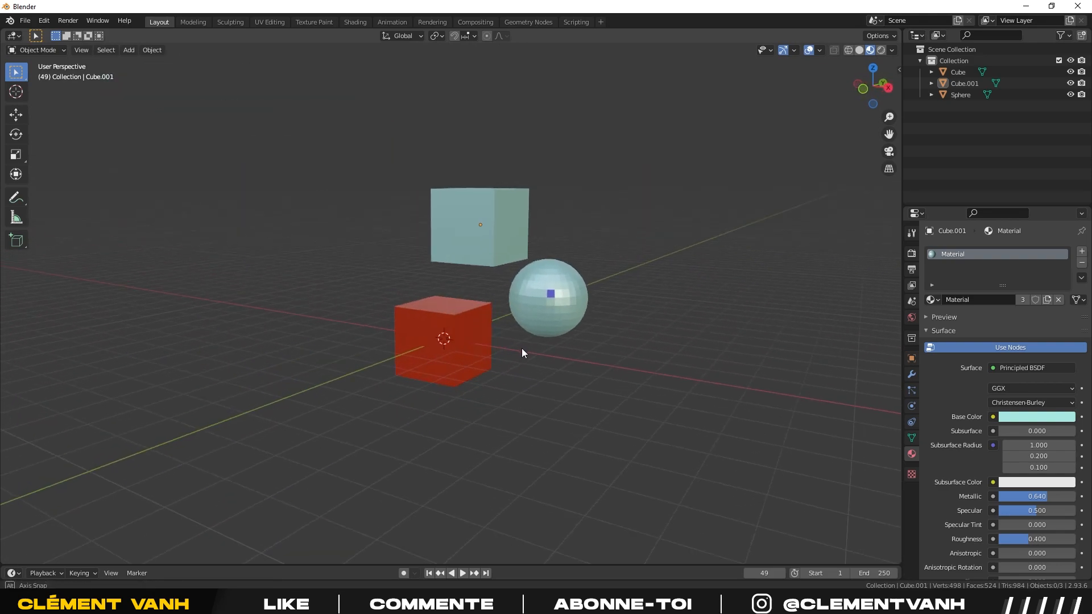
Switch the viewport to Rendered shading, with both cubes and the sphere in view.
click(881, 52)
scroll(622, 282, up, 3)
mouse_move(398, 312)
middle_down()
mouse_move(477, 319)
mouse_move(377, 313)
mouse_move(530, 329)
middle_up()
scroll(477, 320, down, 2)
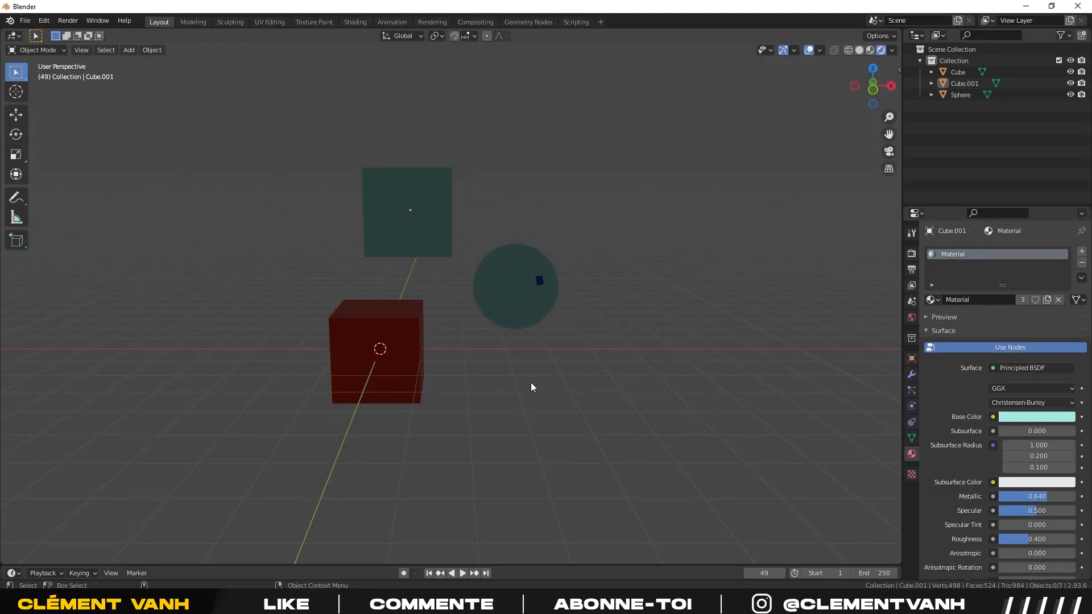
Add an Area light to the scene.
key(shift+a)
mouse_move(516, 360)
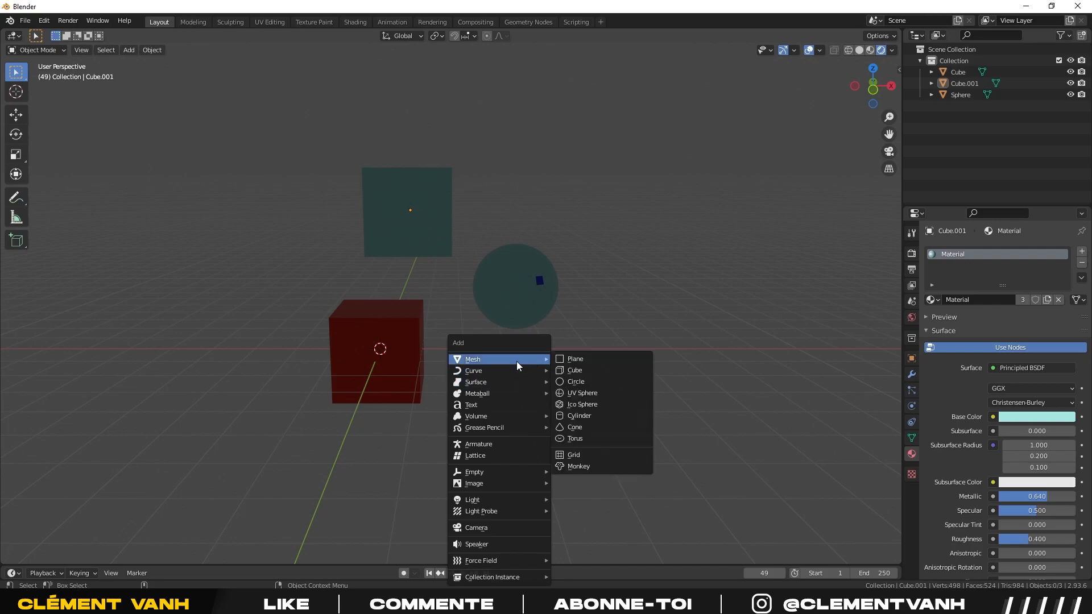
mouse_move(497, 500)
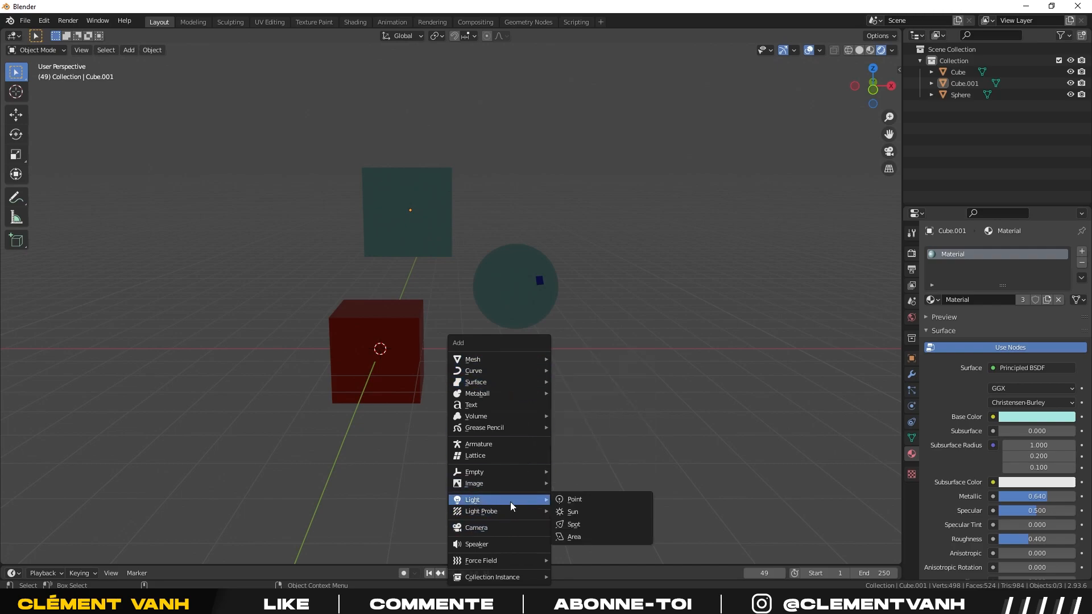
click(596, 537)
In the right orthographic view, move the area light up and in front of the objects and rotate it to aim at them.
middle_drag(596, 538, 479, 280)
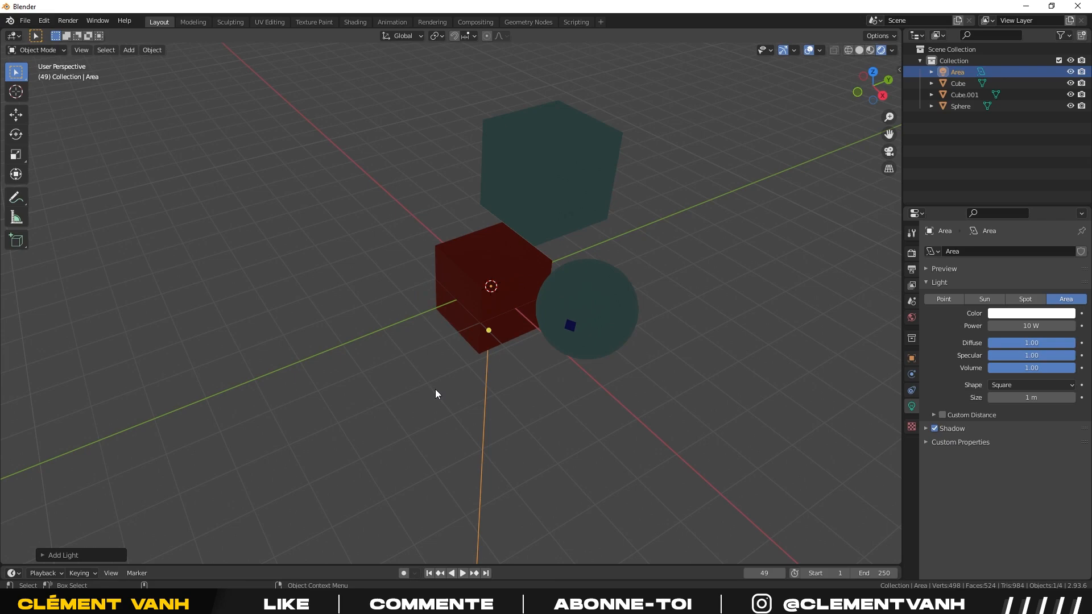
key(KP_3)
key(g)
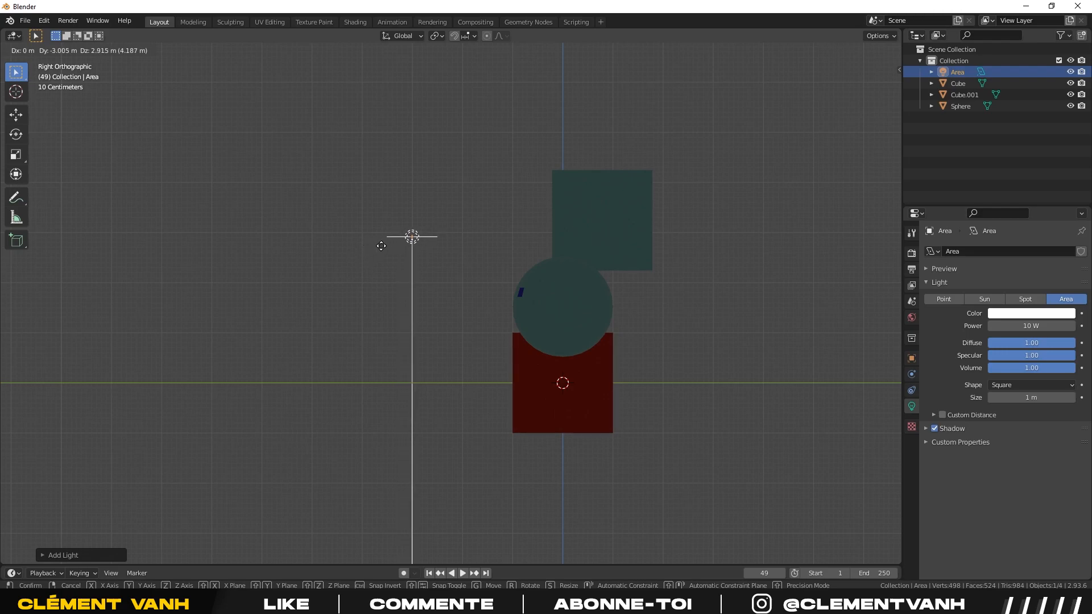
click(311, 246)
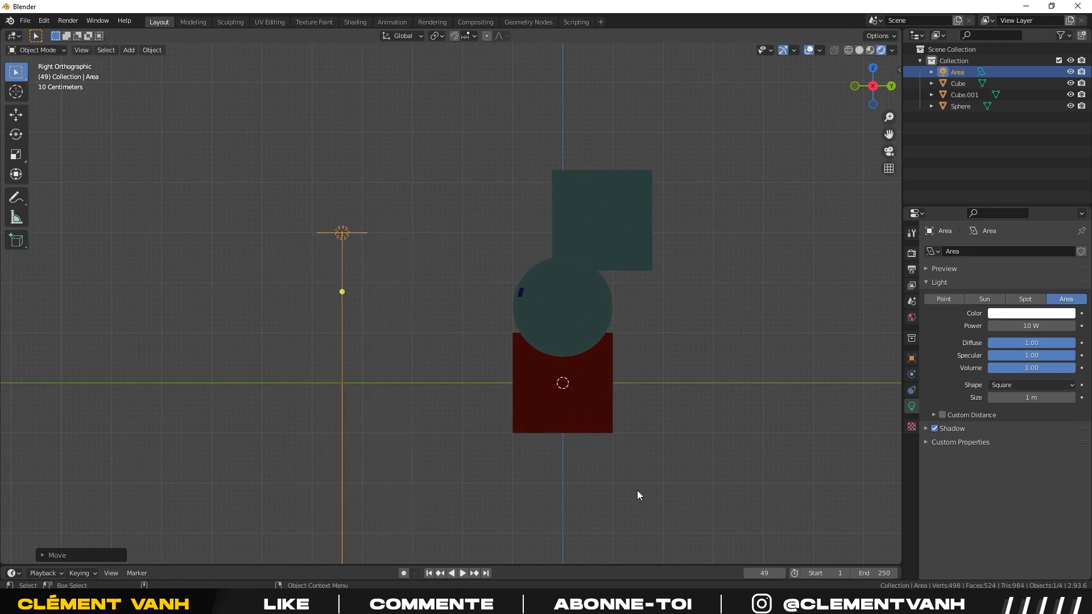
key(r)
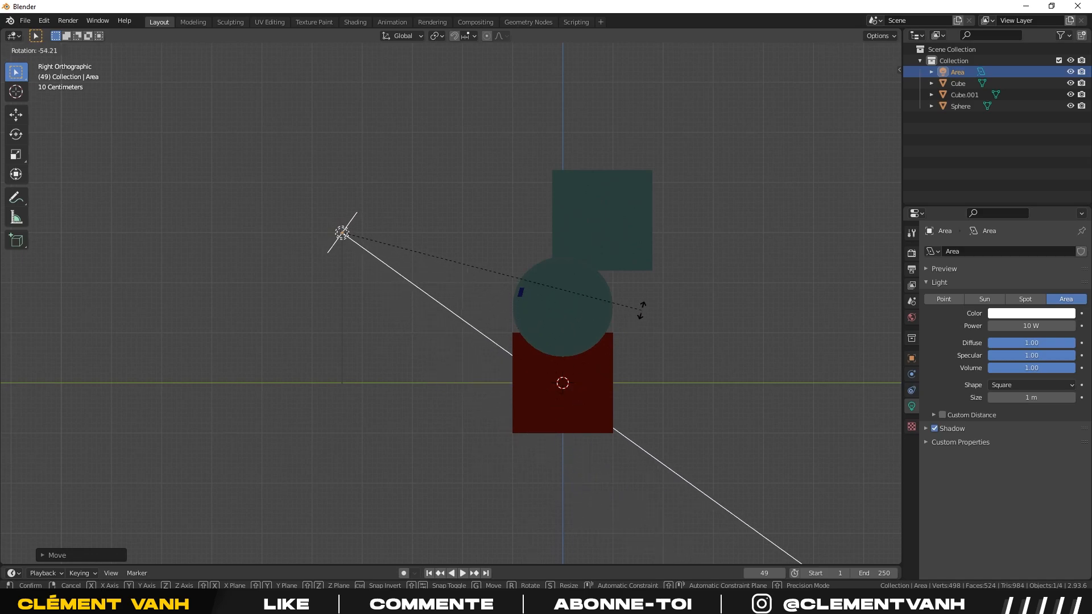
click(668, 277)
Scale the area light up until it is much larger than the cubes.
middle_drag(424, 214, 404, 305)
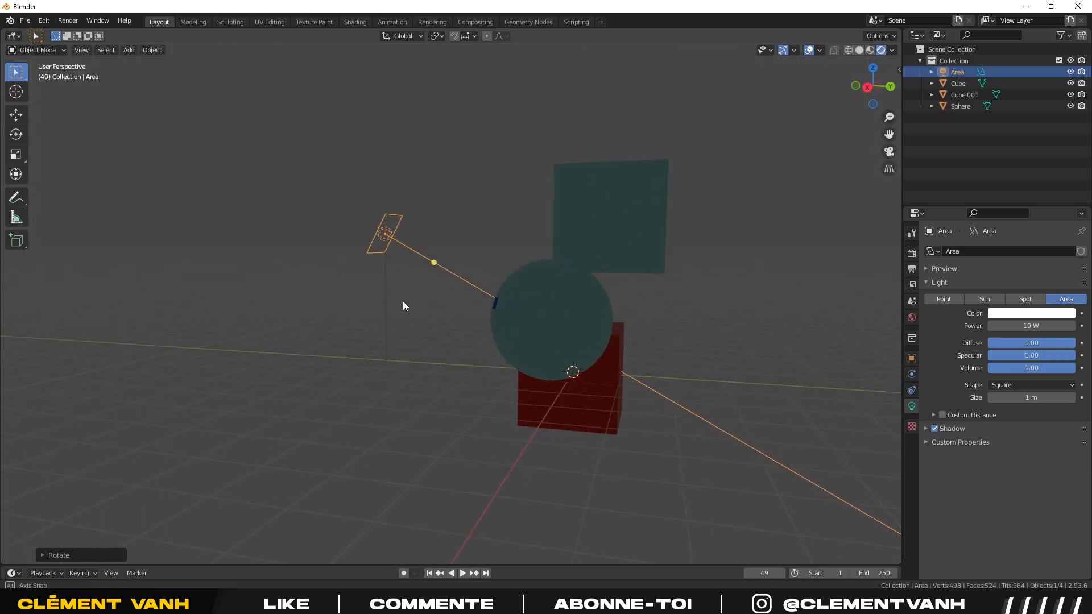
key(s)
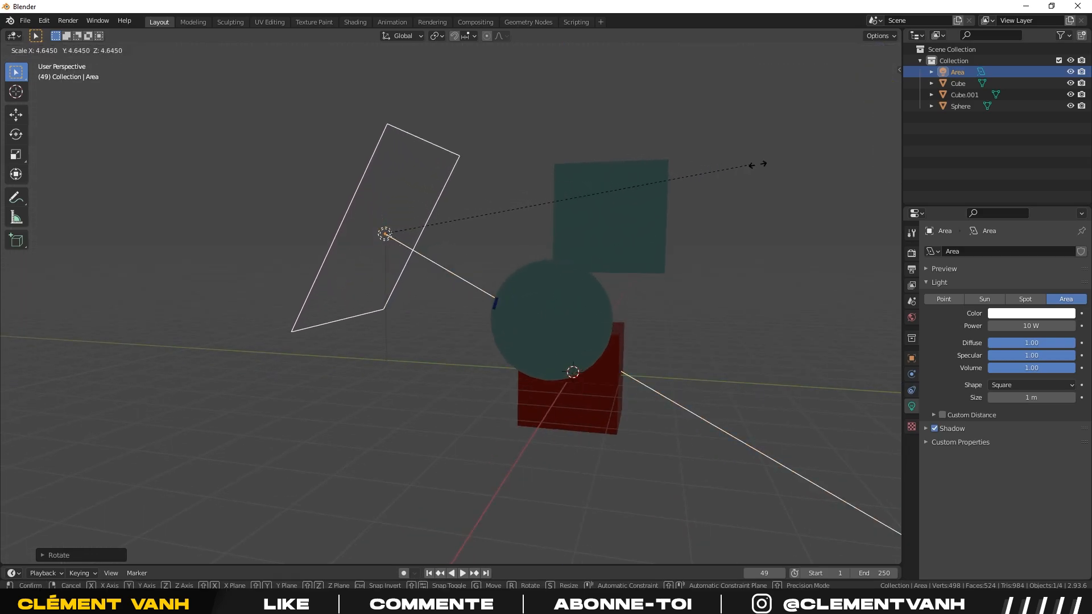
click(873, 159)
key(s)
click(578, 232)
middle_drag(453, 270, 590, 304)
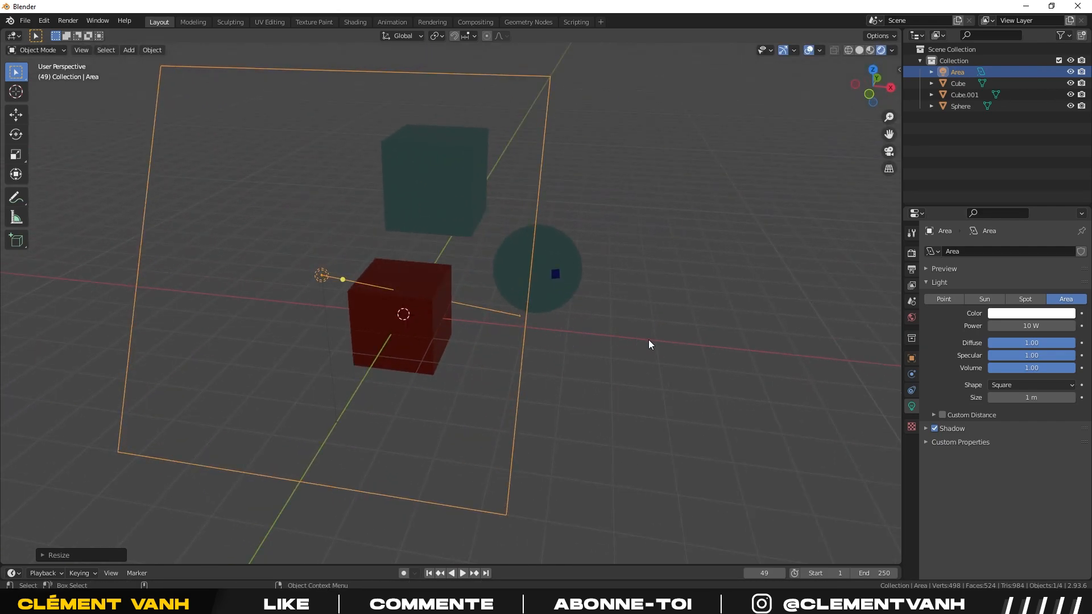
Set the area light's power to 1000 W and deselect it.
click(911, 427)
click(910, 406)
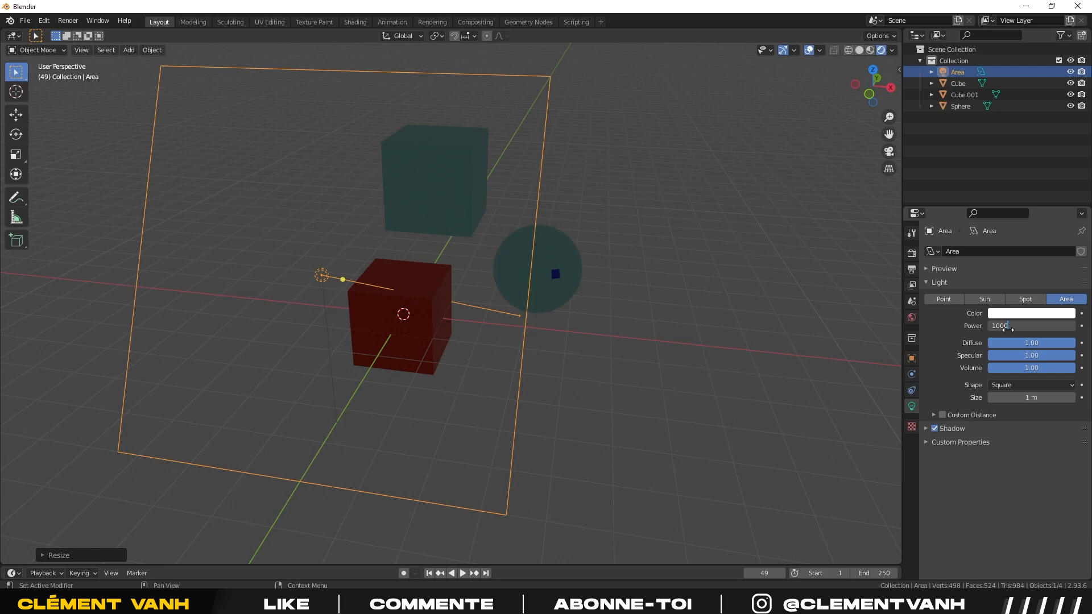
key(Return)
click(678, 312)
middle_drag(677, 312, 552, 291)
scroll(575, 295, down, 5)
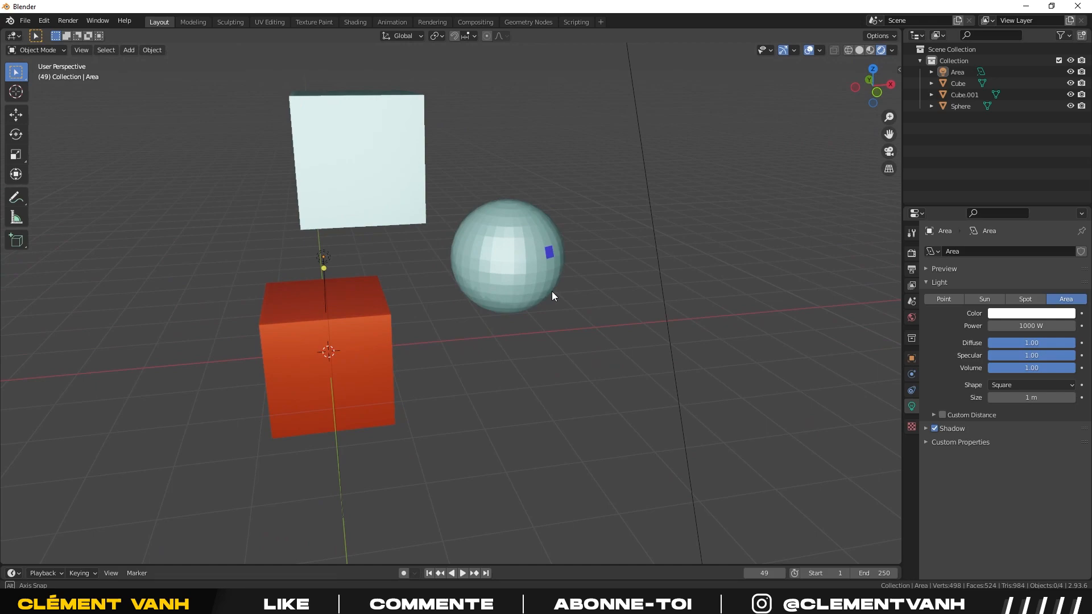
Try another color on the area light and undo the change.
click(1023, 314)
drag(1022, 231, 1017, 190)
key(ctrl+z)
Add a Sun light and move it in the top view to a spot in front of and between the cubes and sphere.
middle_drag(741, 370, 610, 380)
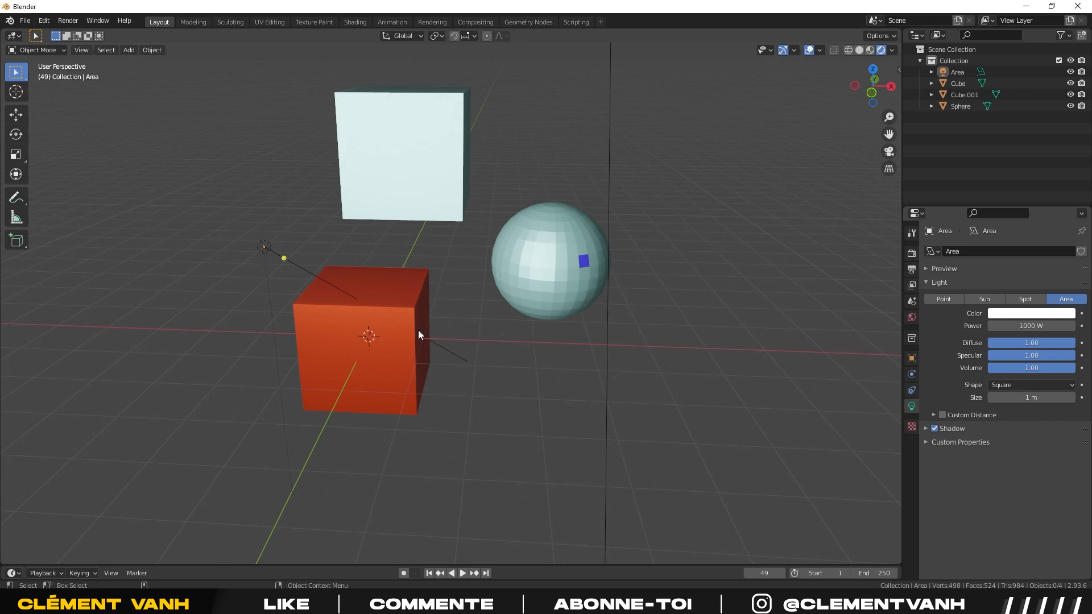
key(shift+a)
mouse_move(576, 361)
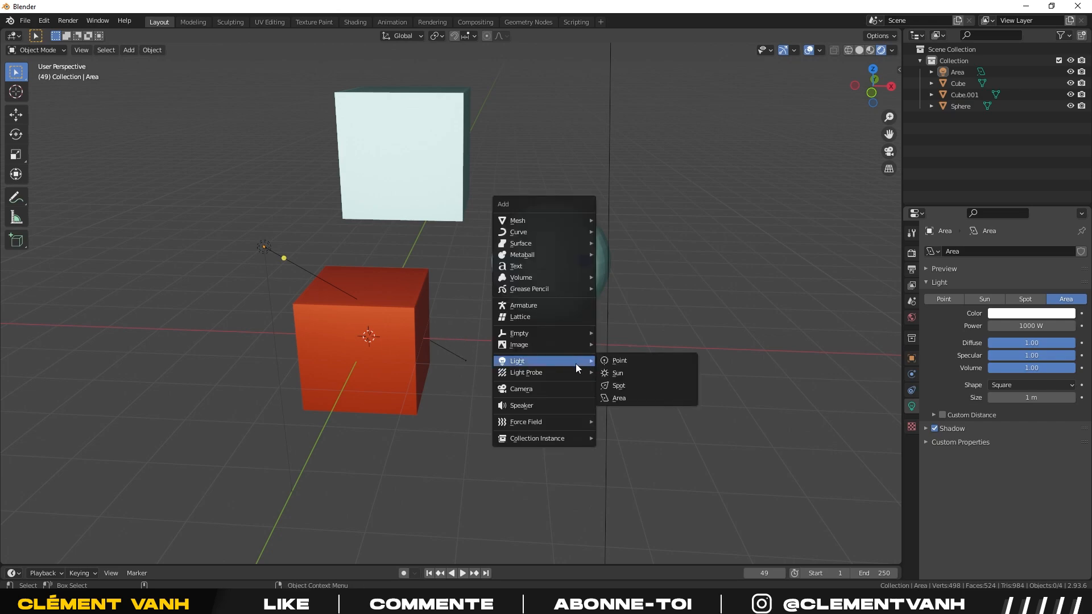
click(630, 375)
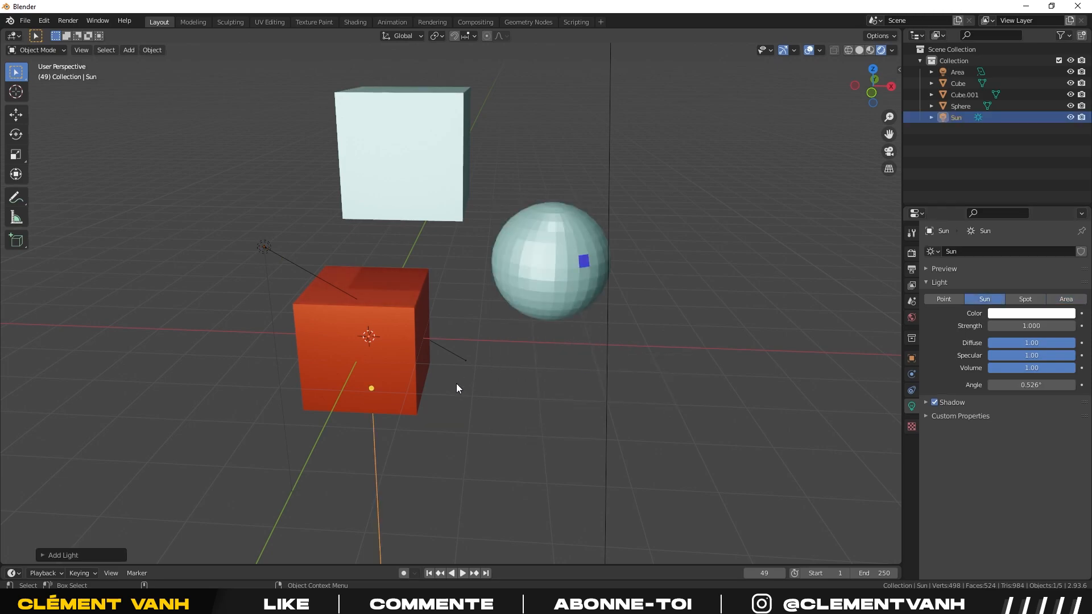
key(KP_7)
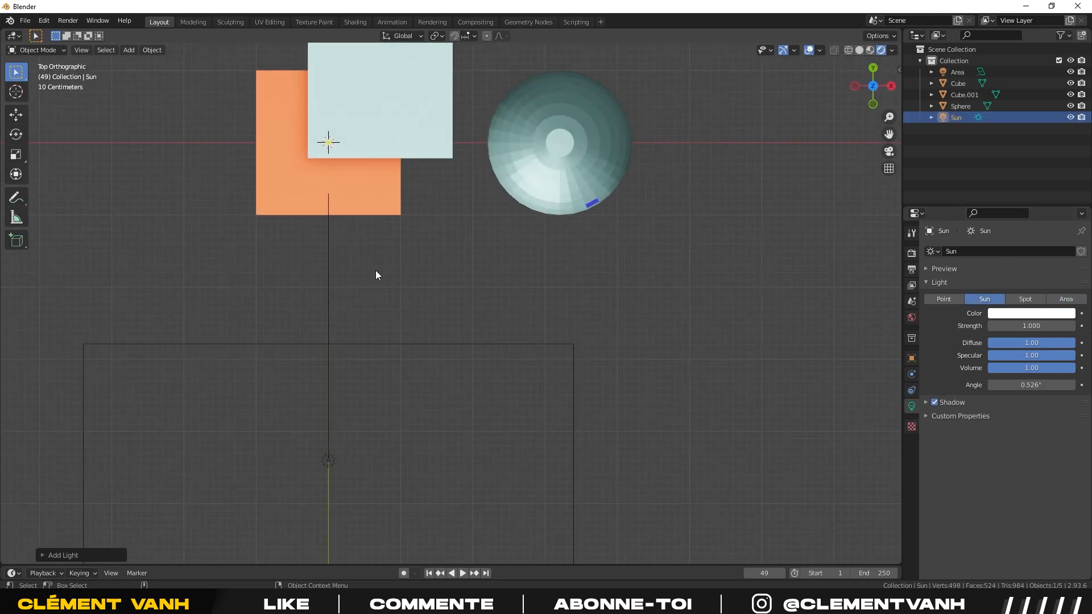
key(g)
click(494, 367)
middle_drag(512, 391, 513, 271)
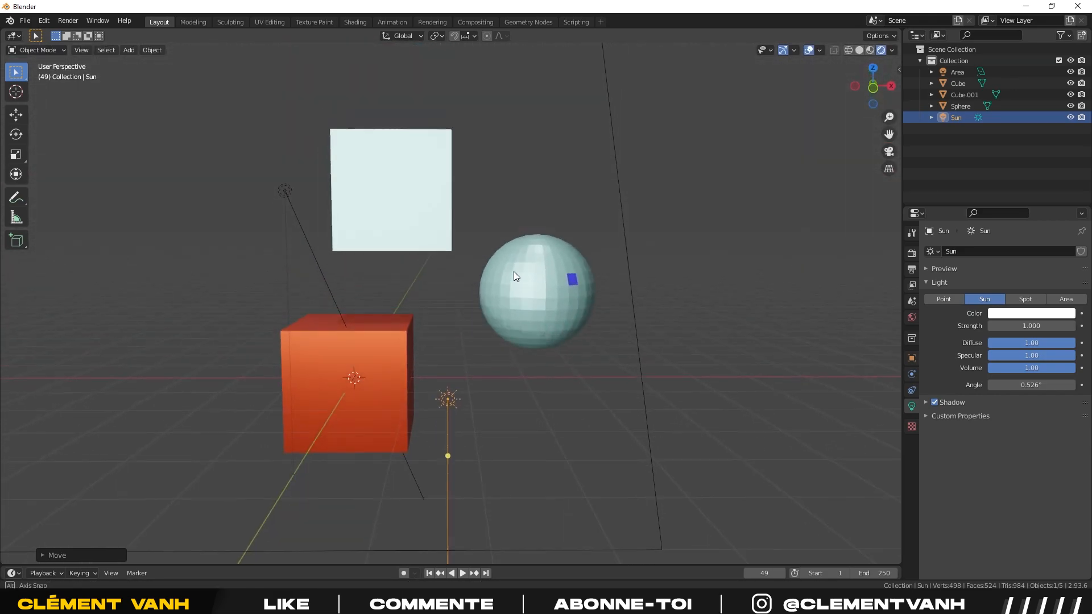
Make the sun light's color blue and set its strength to 10.
click(1011, 314)
mouse_move(1021, 216)
mouse_down()
mouse_move(1040, 216)
mouse_move(1042, 189)
mouse_up()
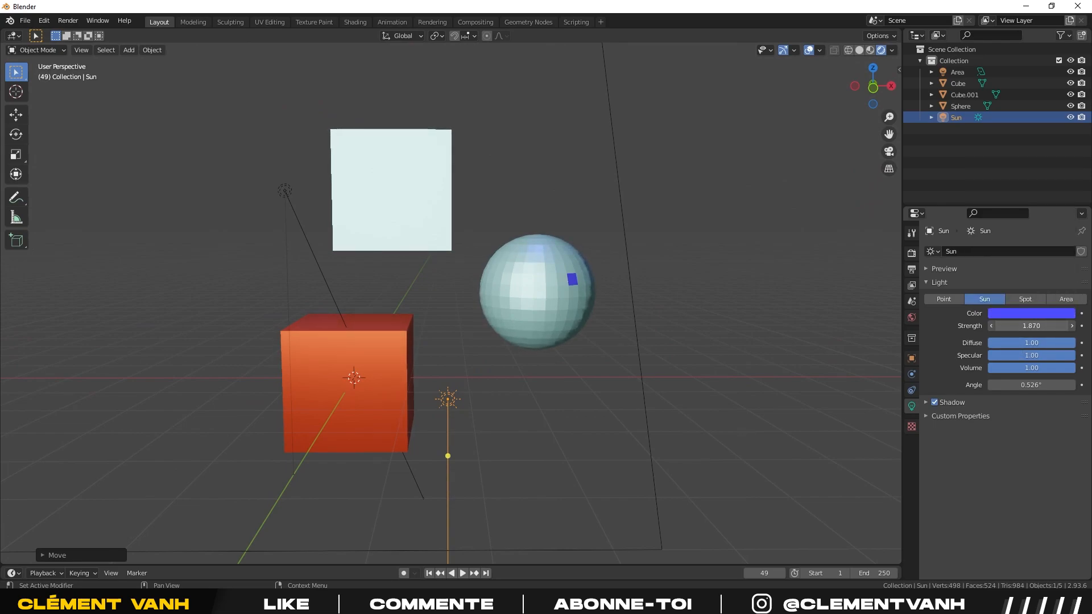
drag(1031, 326, 1040, 326)
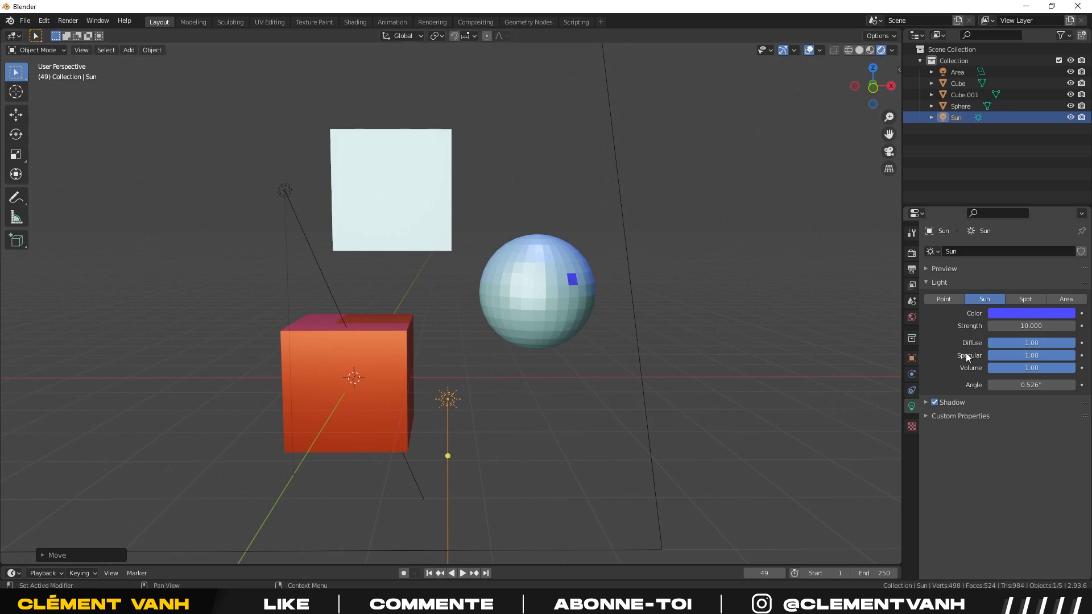
click(415, 358)
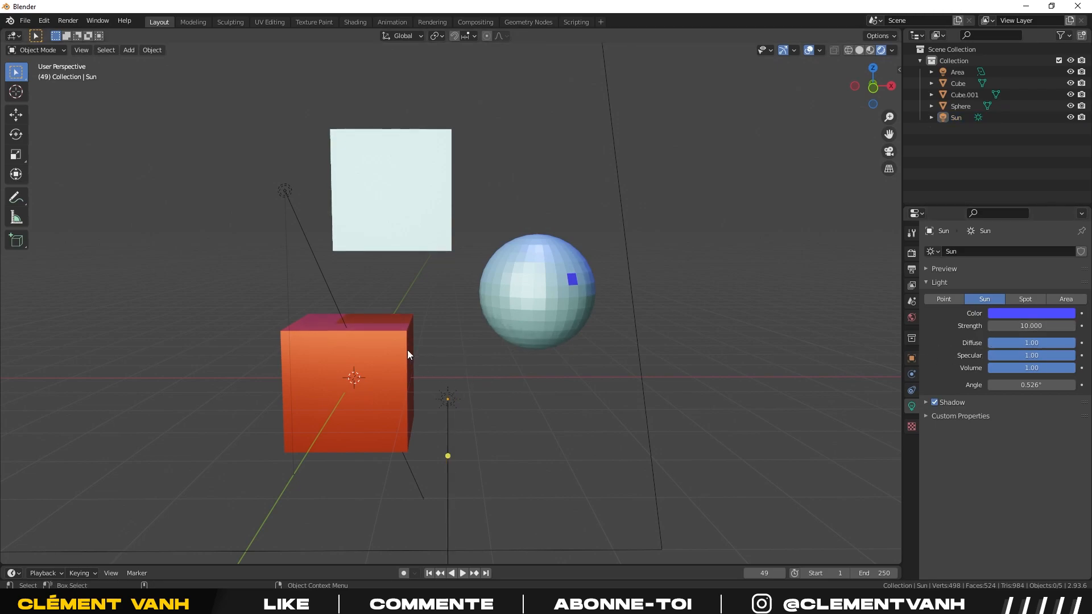
Raise the sun light along the Z axis in the front view and deselect it.
middle_drag(397, 347, 500, 363)
click(454, 383)
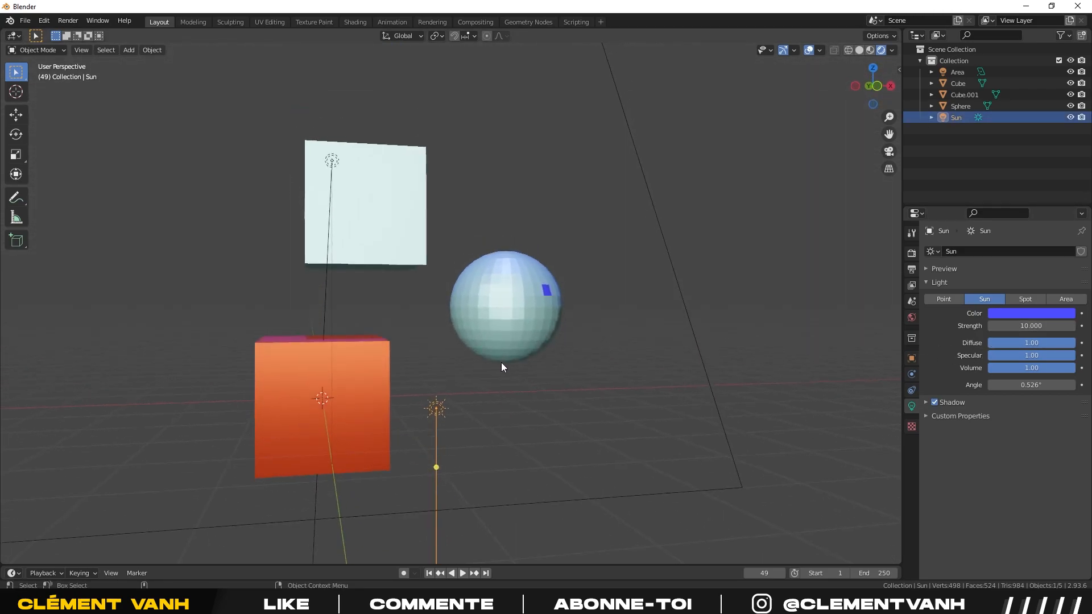
key(KP_1)
key(g)
key(z)
click(486, 362)
click(718, 414)
Try to look at the scene through the camera.
middle_drag(580, 372, 542, 368)
scroll(578, 366, down, 4)
scroll(537, 376, up, 4)
scroll(487, 382, down, 4)
key(KP_0)
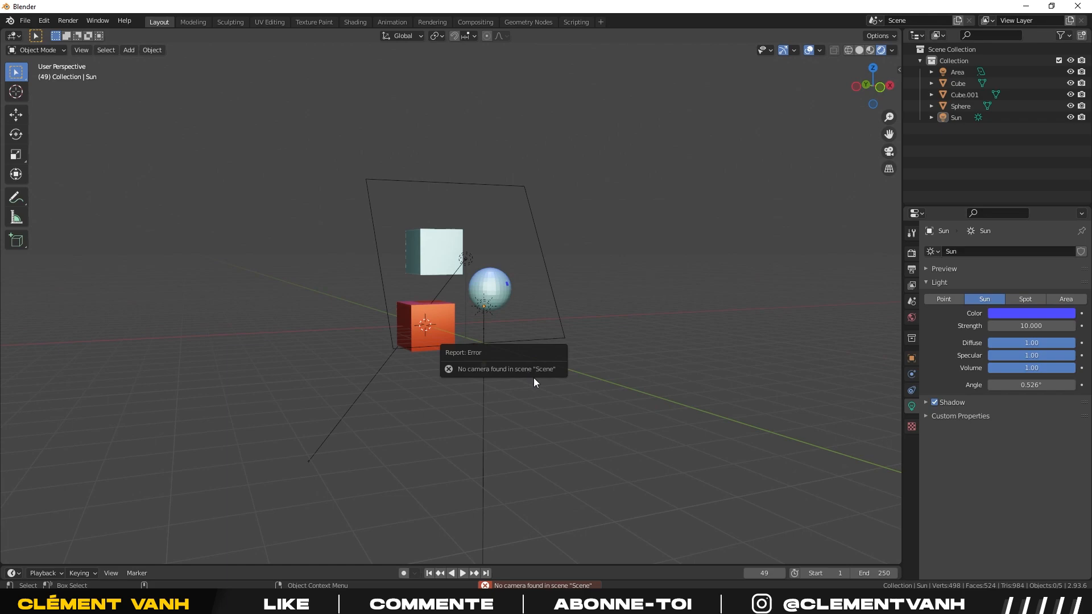
Add a camera at the origin and move it about 10 m in the negative Y direction, in front of the cubes and sphere.
scroll(656, 369, up, 3)
middle_drag(656, 370, 528, 398)
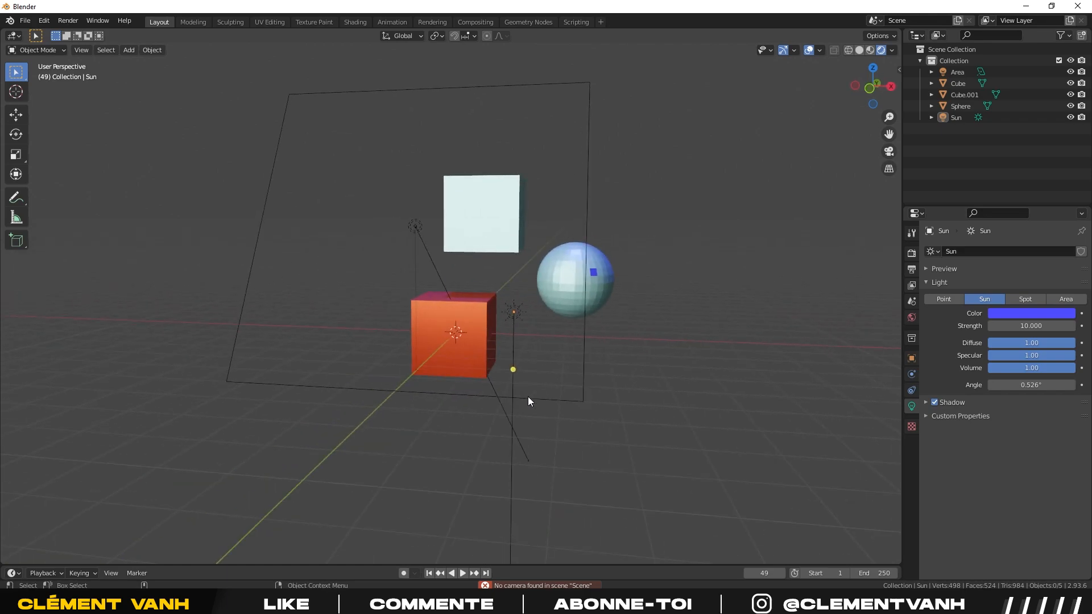
key(shift+a)
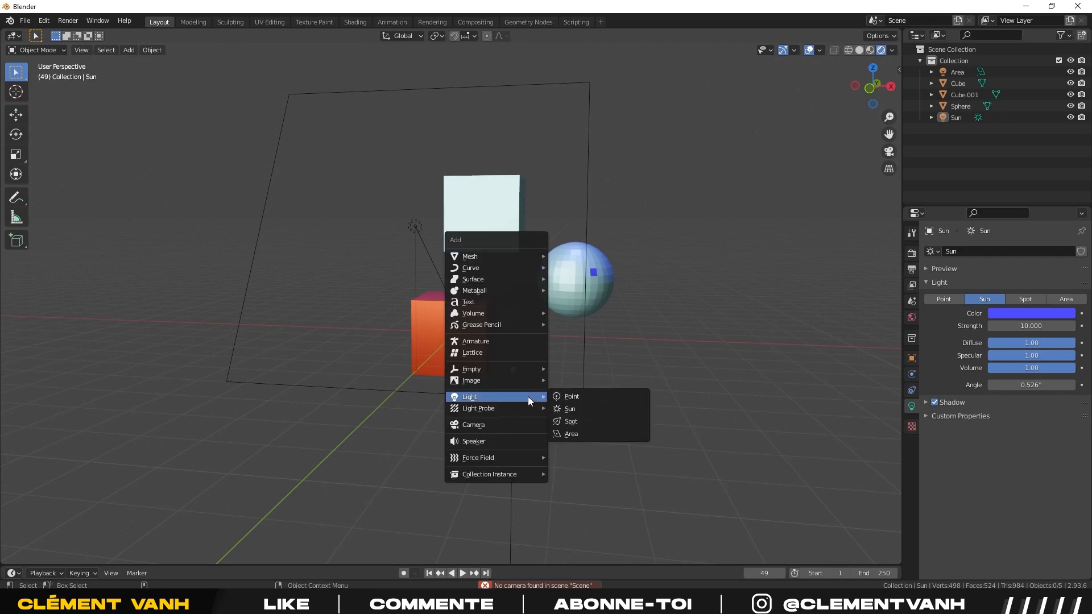
click(527, 427)
middle_drag(543, 410, 474, 408)
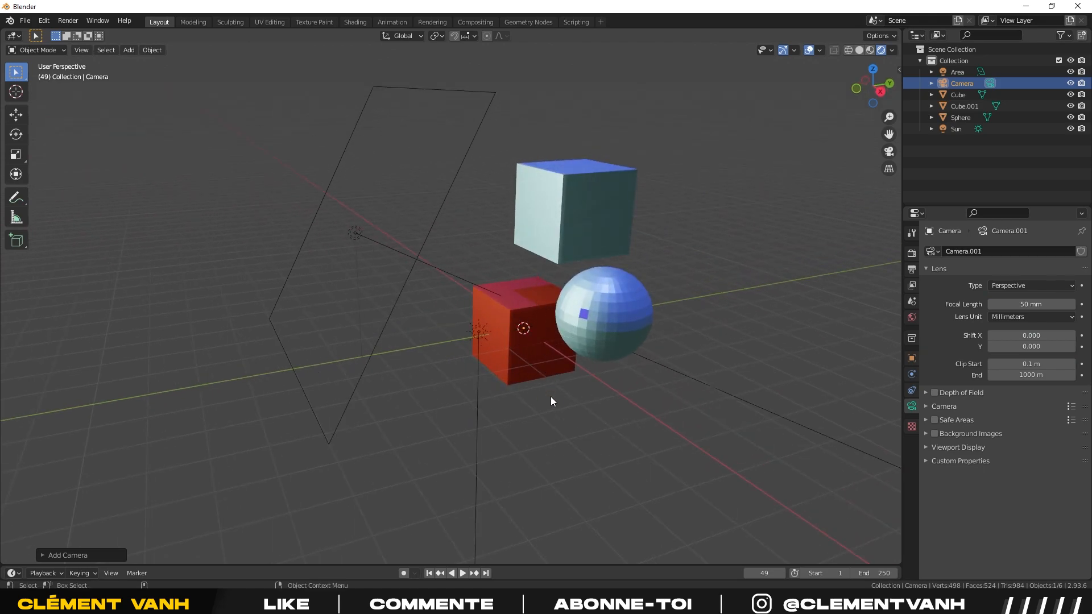
key(g)
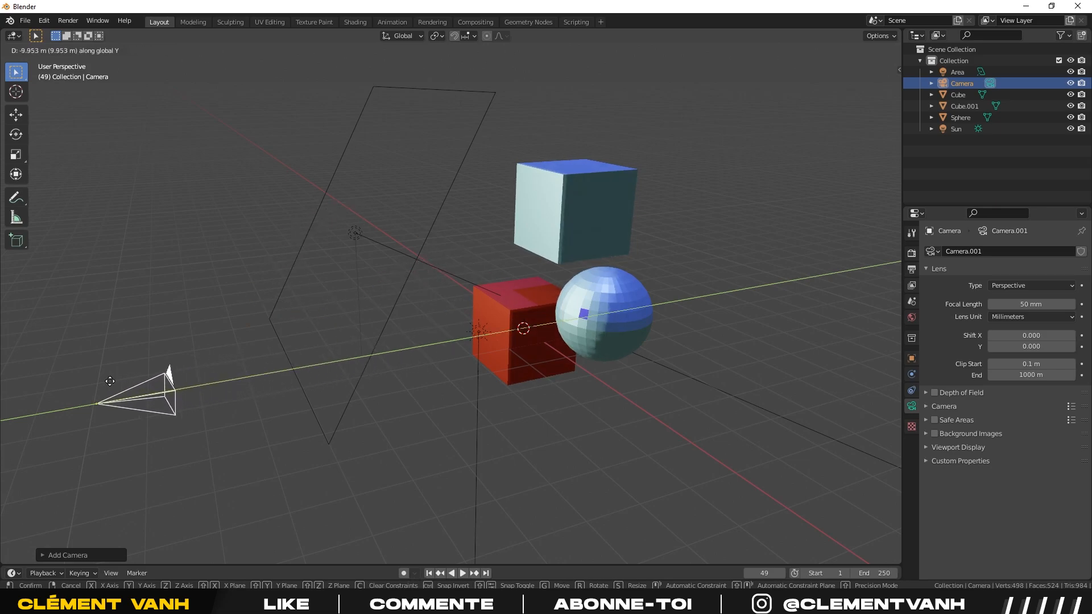
click(125, 474)
click(144, 339)
Clear the camera's rotation and keep the camera selected.
middle_drag(145, 338, 480, 324)
middle_drag(248, 338, 421, 333)
shift+middle_drag(605, 227, 487, 281)
scroll(486, 281, up, 3)
middle_drag(486, 281, 477, 312)
scroll(461, 297, down, 3)
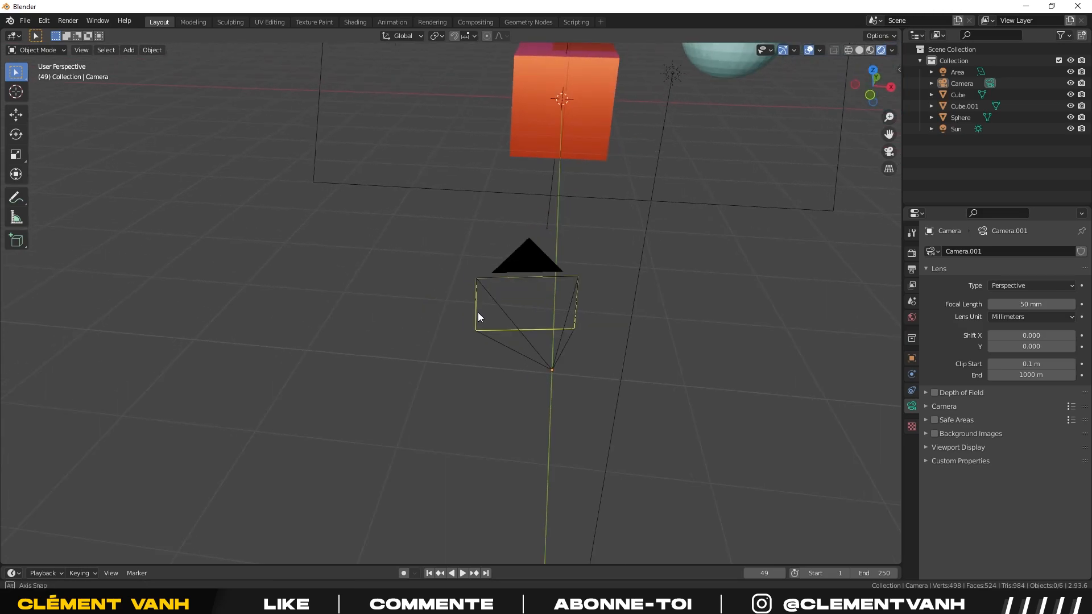
click(560, 339)
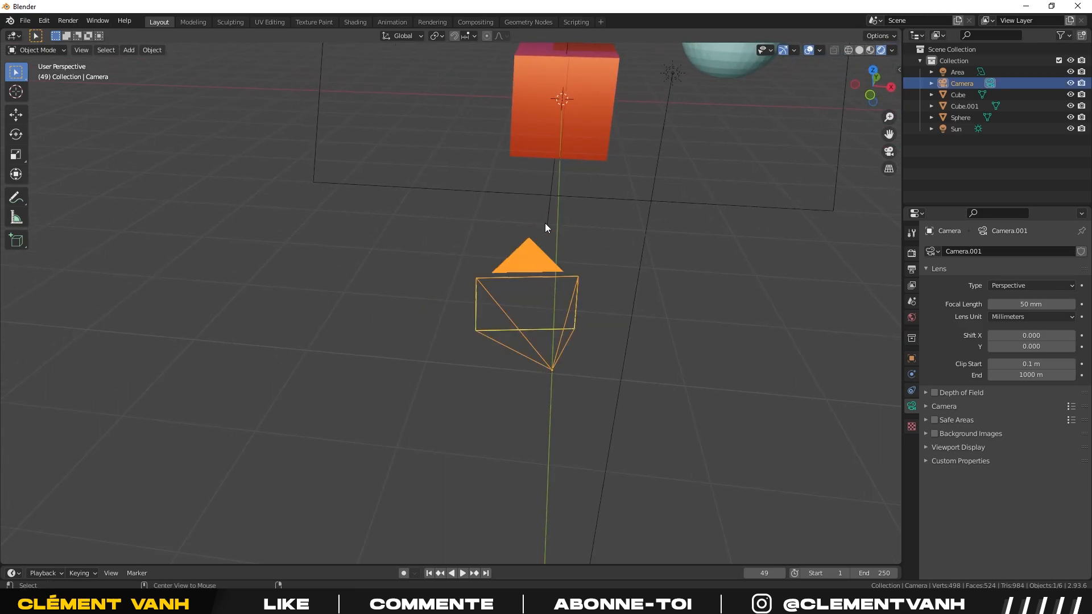
key(alt+r)
click(626, 387)
middle_drag(627, 388, 415, 334)
click(211, 192)
key(KP_3)
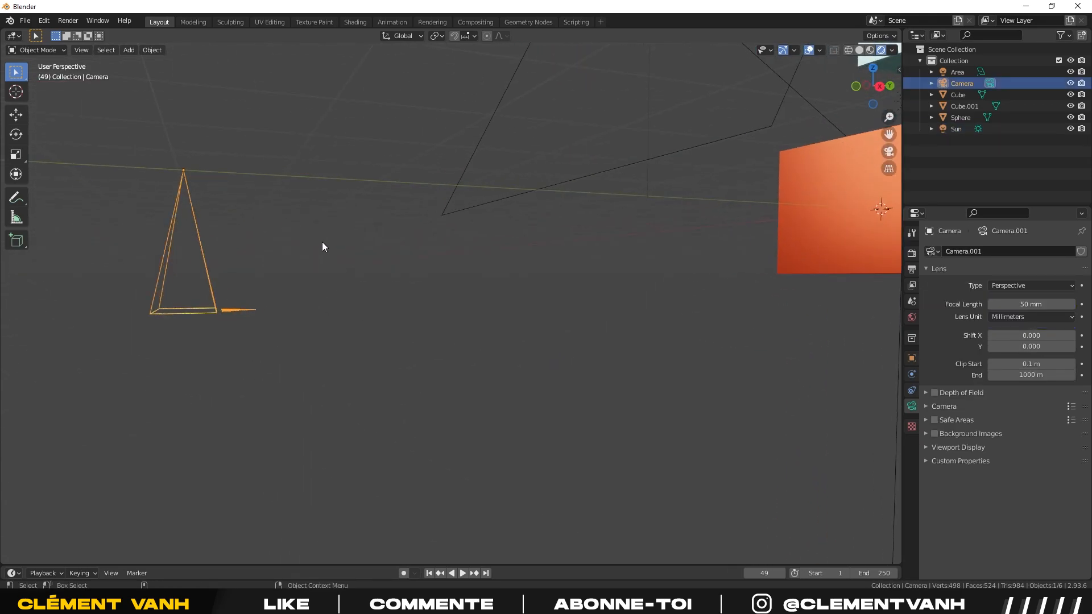
key(KP_5)
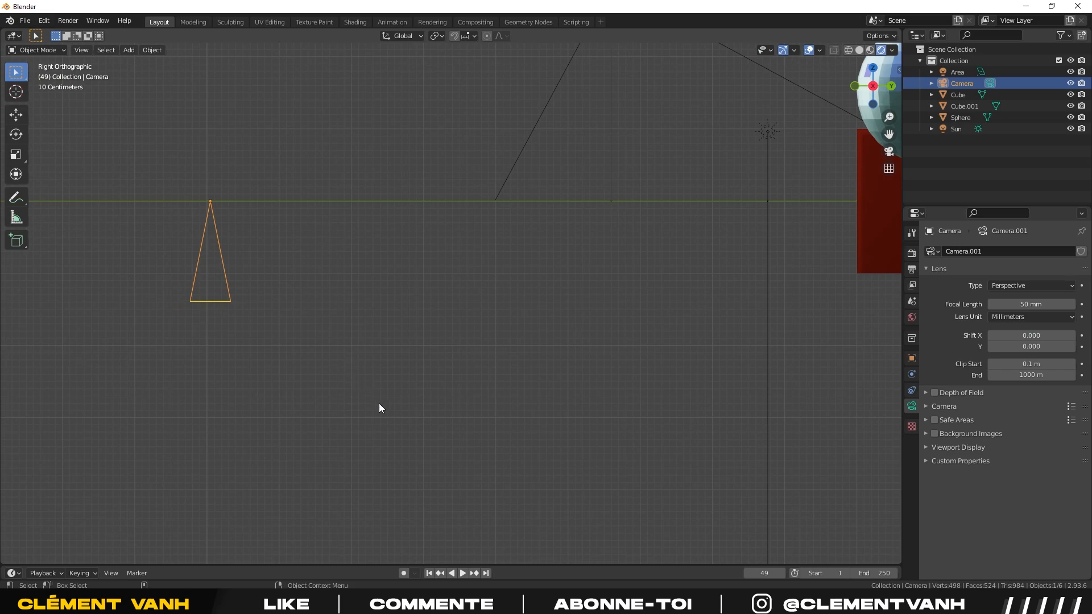
key(r)
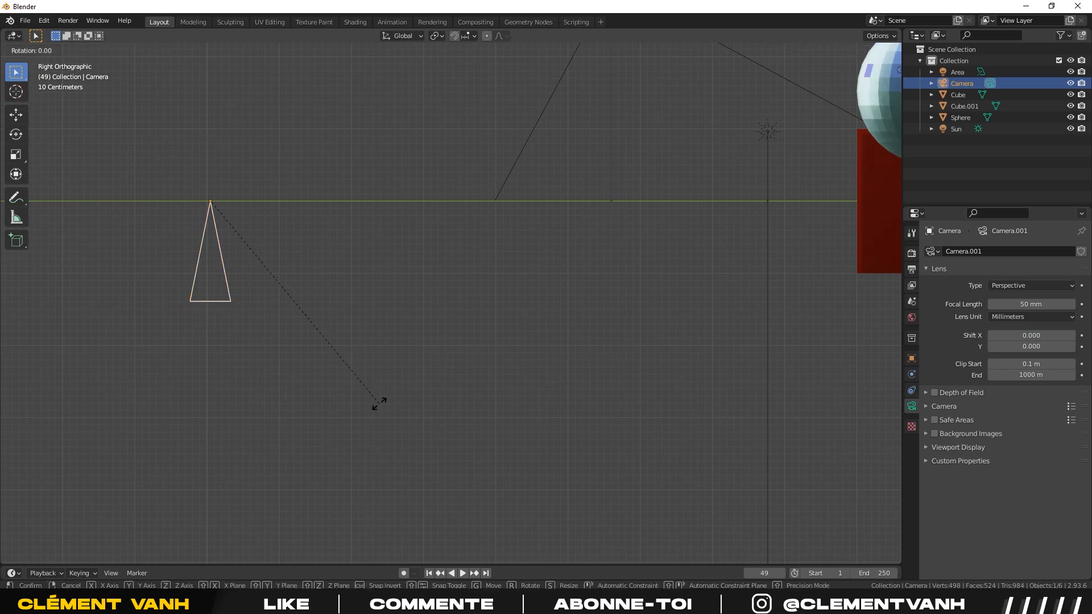
right_click(406, 359)
middle_drag(408, 358, 347, 378)
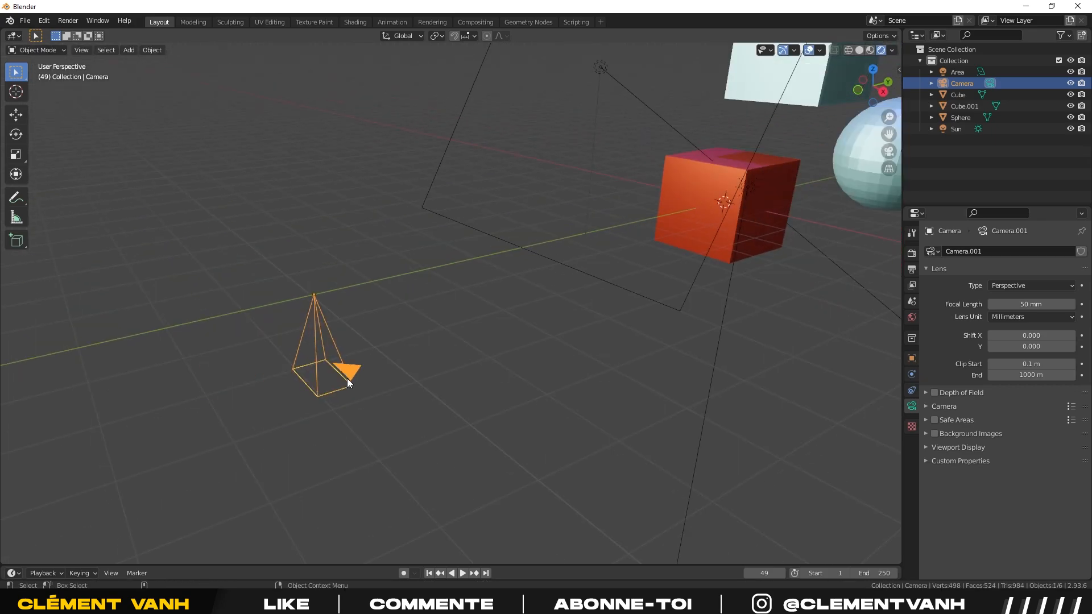
key(r)
key(x)
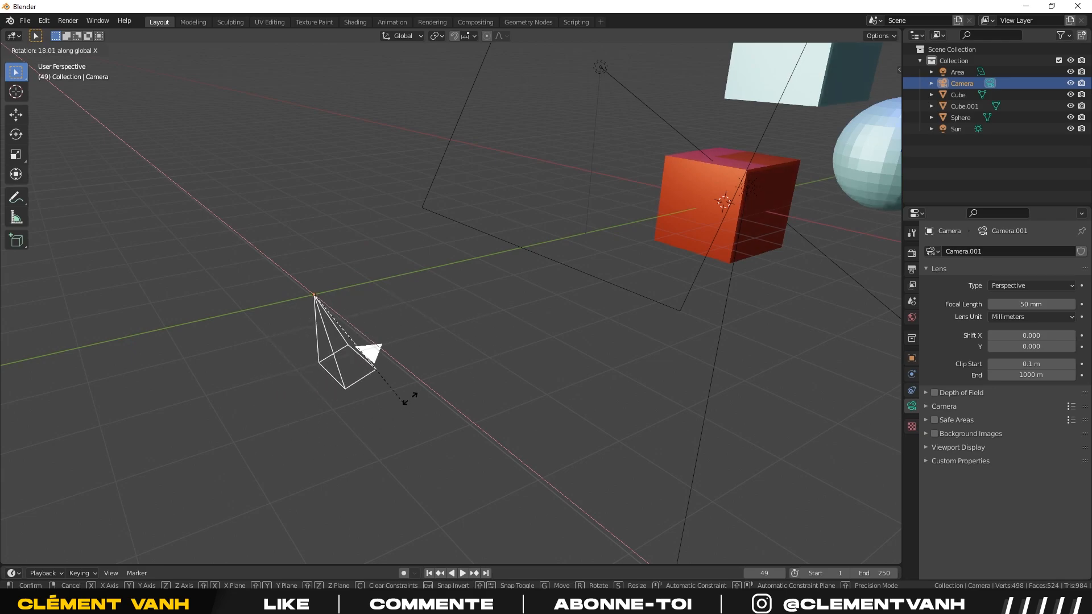
key(9)
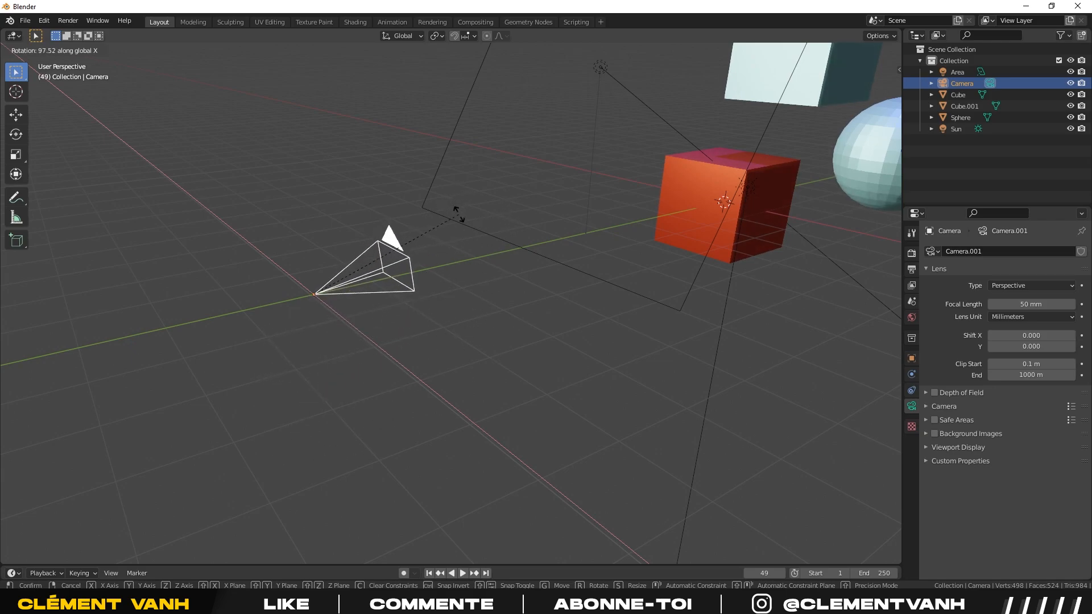
key(minus)
key(0)
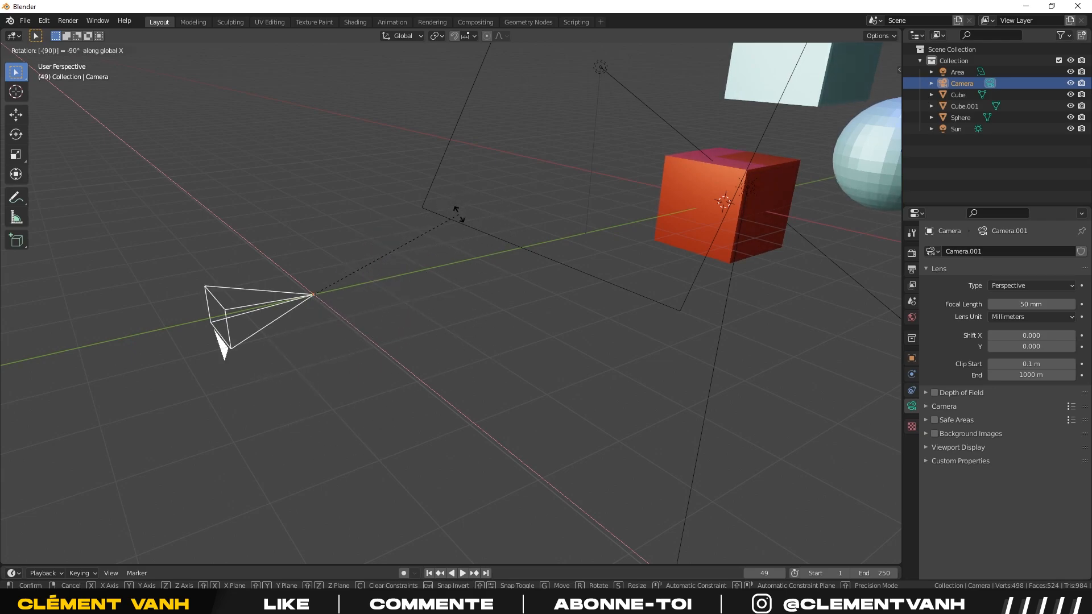
key(BackSpace)
key(BackSpace)
key(BackSpace)
key(minus)
key(9)
key(0)
key(Escape)
Rotate the camera 90° around the global X axis so it faces the cubes and sphere.
key(r)
key(x)
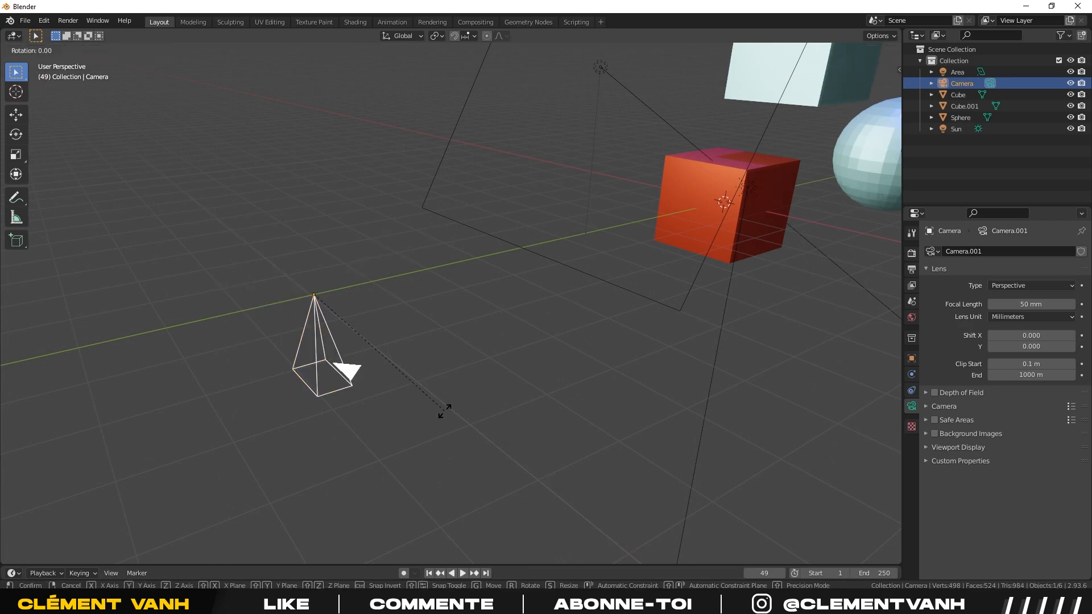
key(9)
key(0)
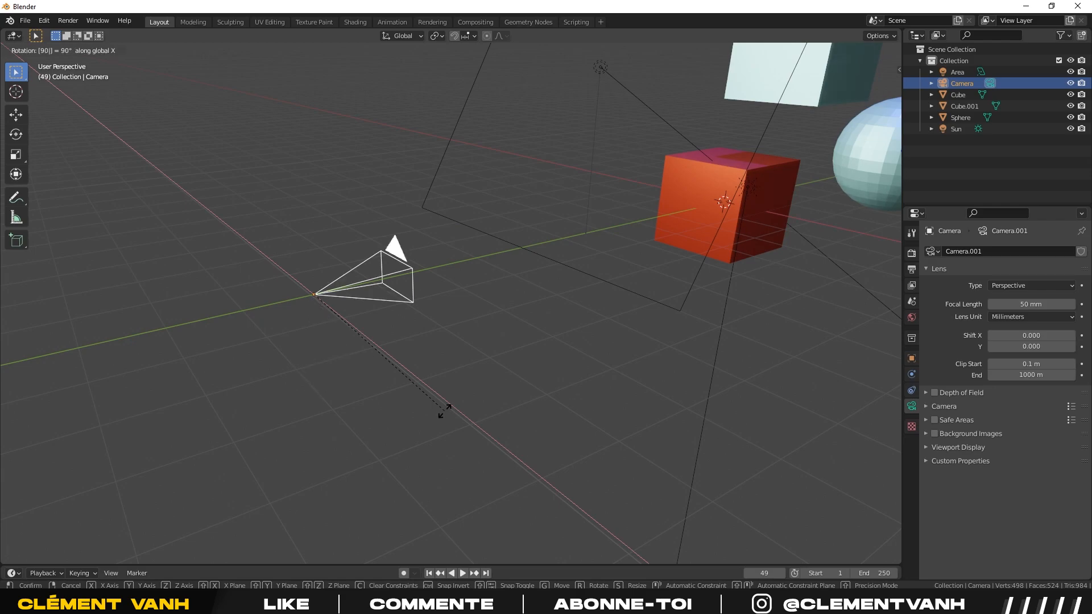
click(445, 410)
middle_drag(445, 411, 459, 384)
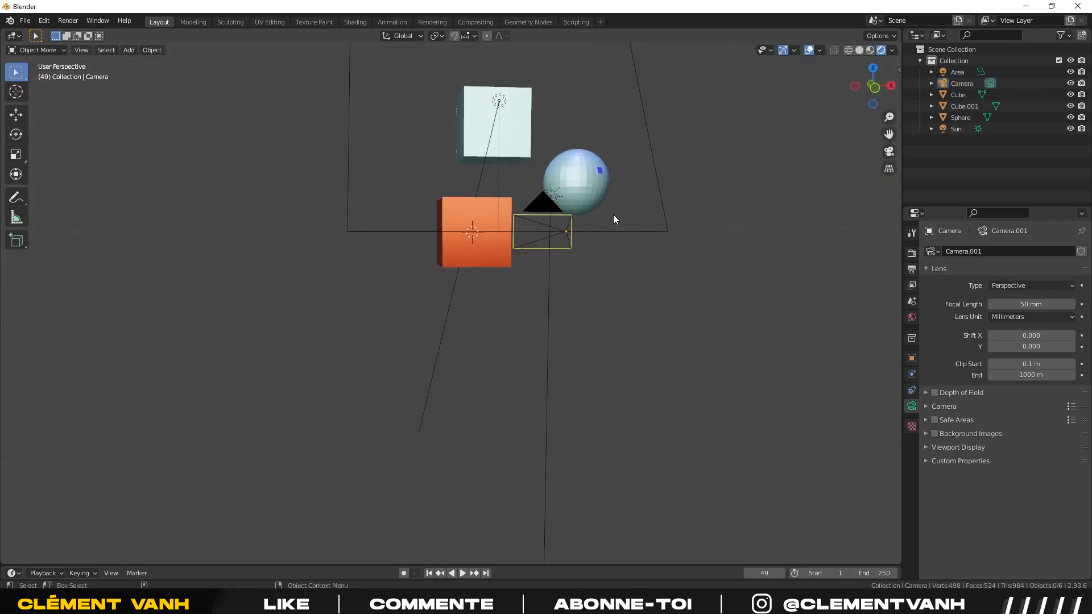
Look at the scene from the front, right and top views and through the camera.
middle_drag(613, 213, 590, 217)
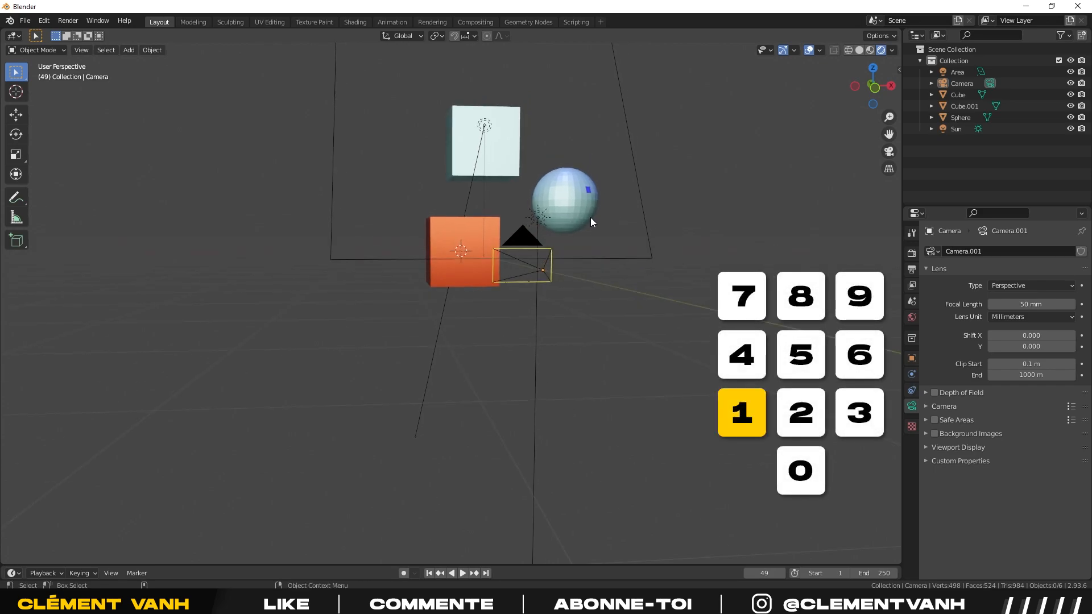
key(KP_1)
key(KP_3)
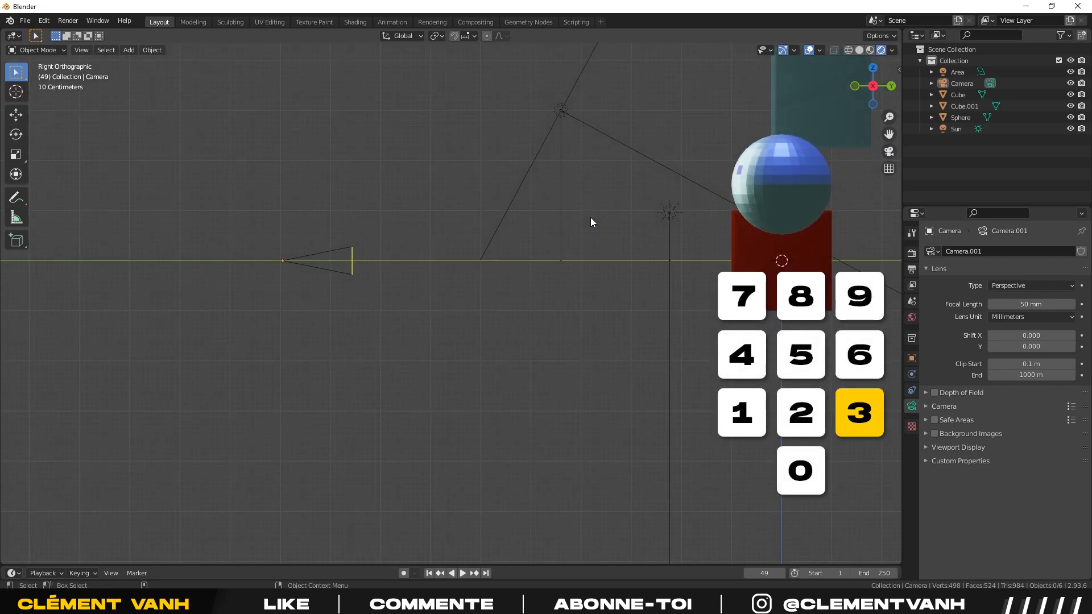
key(KP_7)
scroll(590, 218, down, 5)
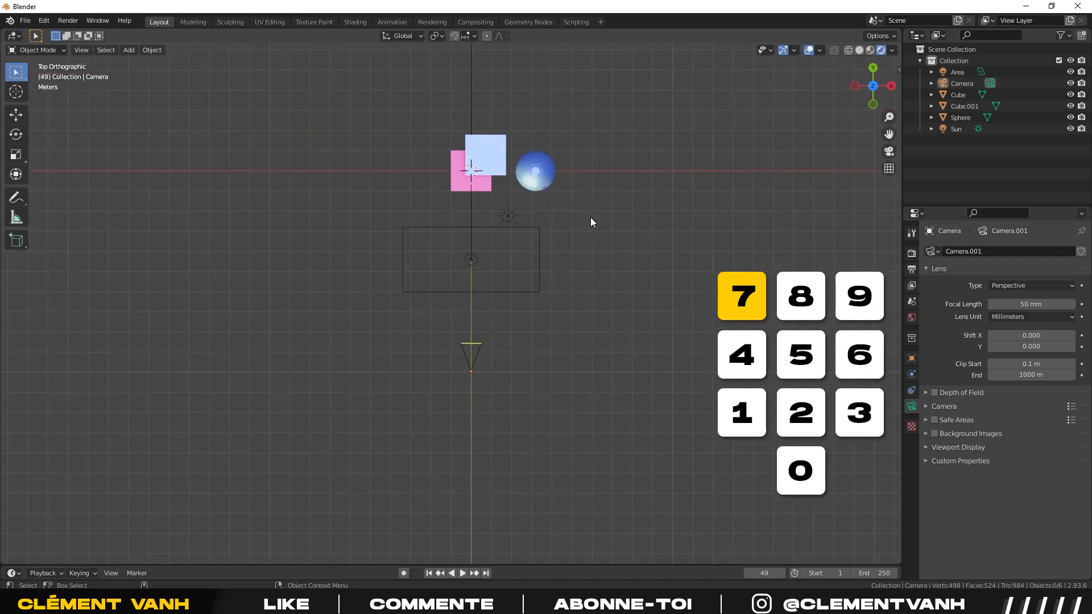
scroll(590, 217, up, 4)
key(KP_0)
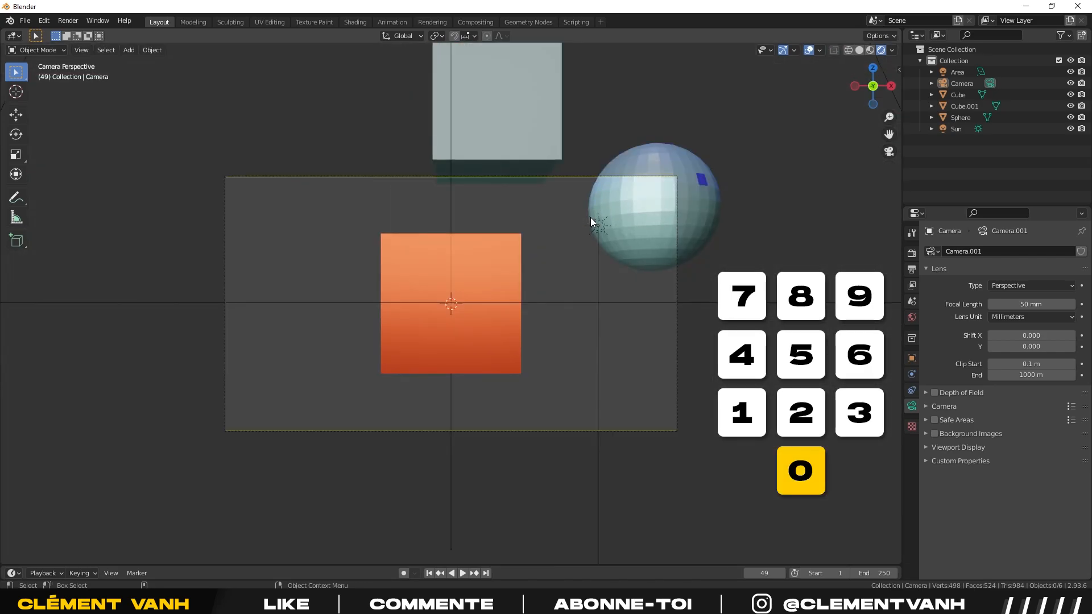
scroll(590, 217, down, 5)
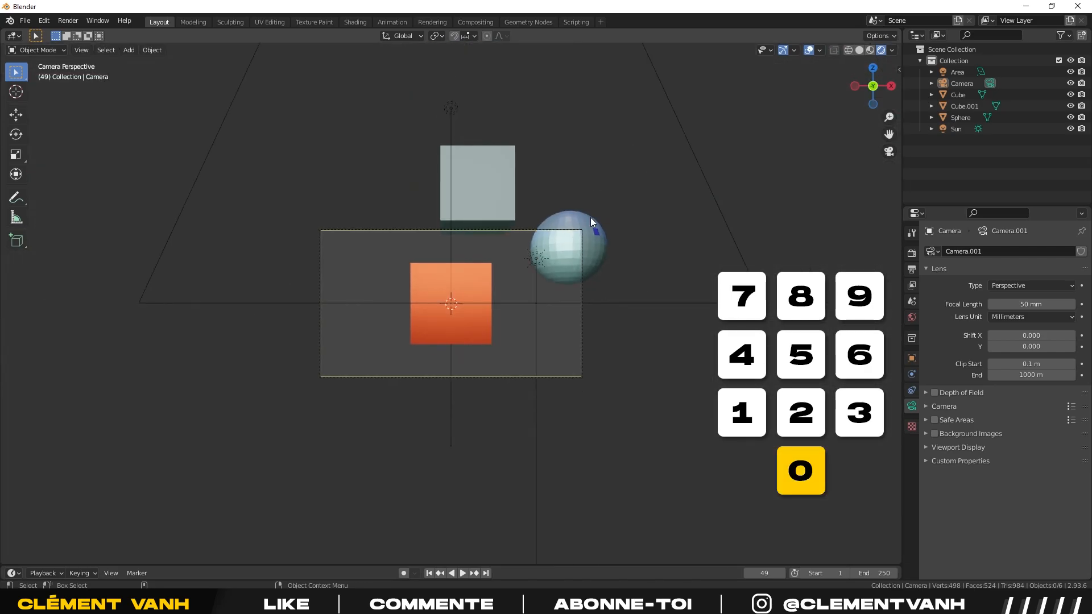
middle_drag(590, 217, 629, 264)
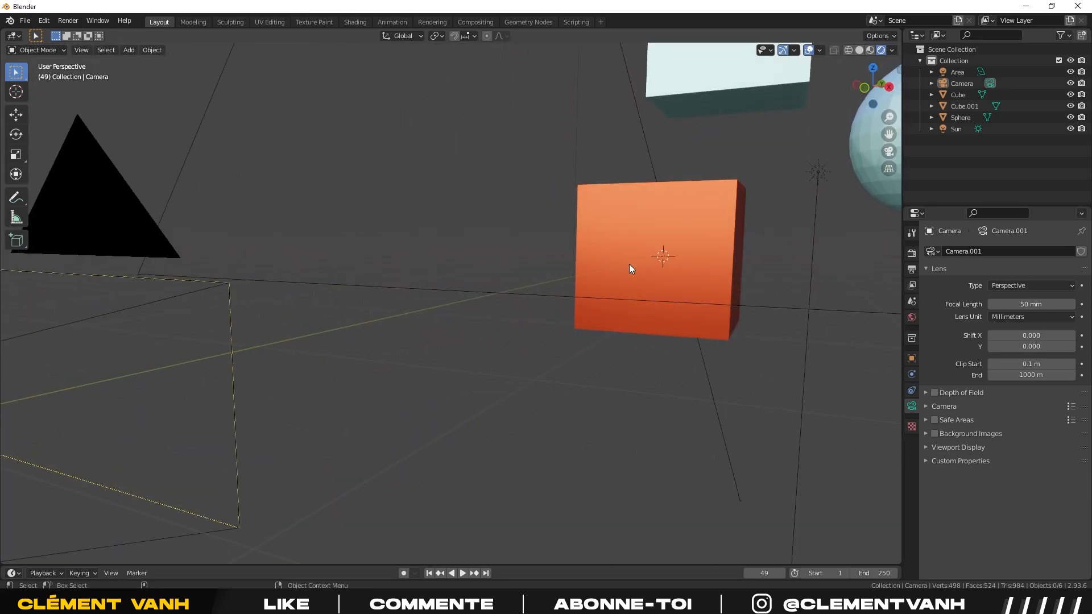
key(KP_0)
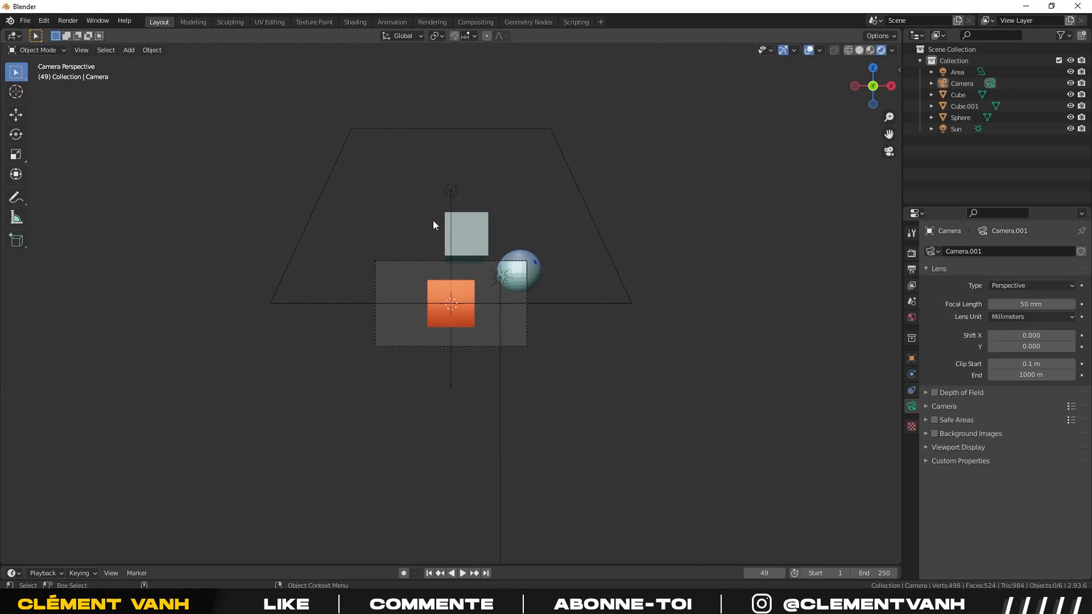
key(KP_0)
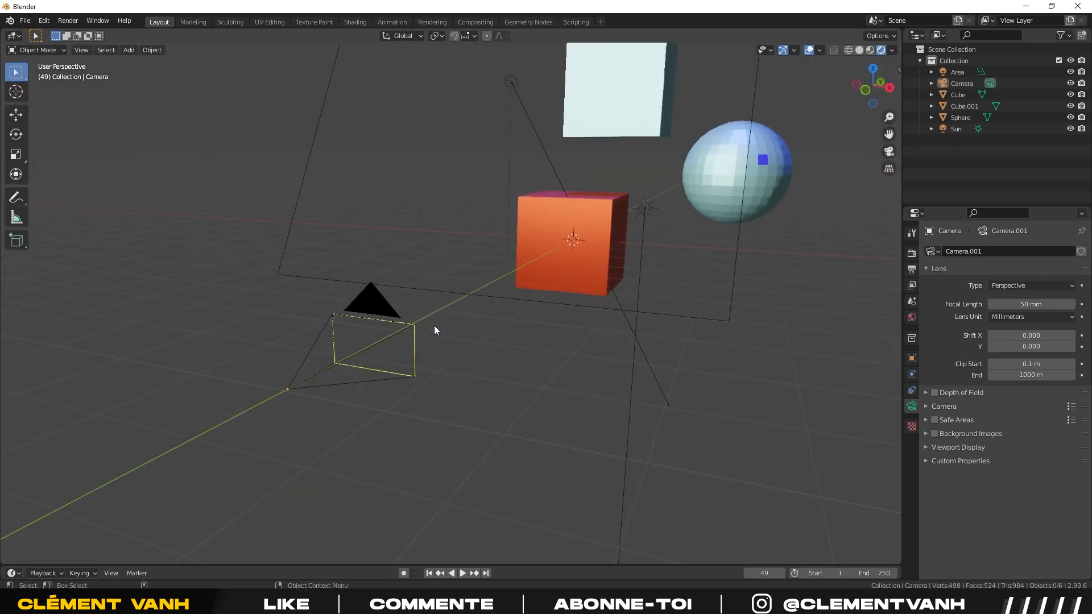
Select the camera and, looking through it, move it about 1.5 m along X and 1.5 m up along Z.
click(295, 385)
key(KP_0)
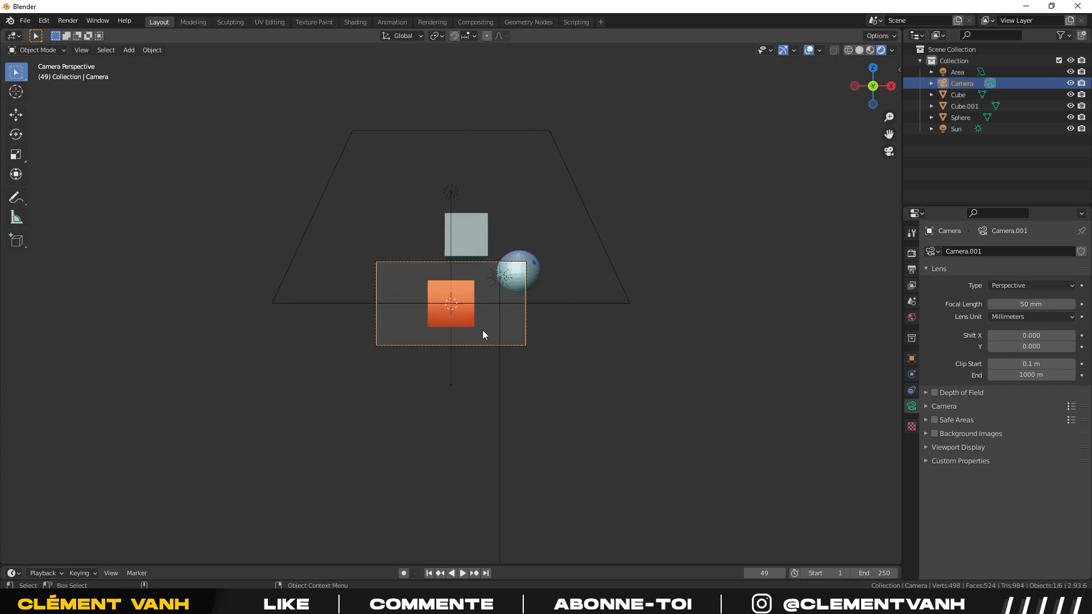
key(g)
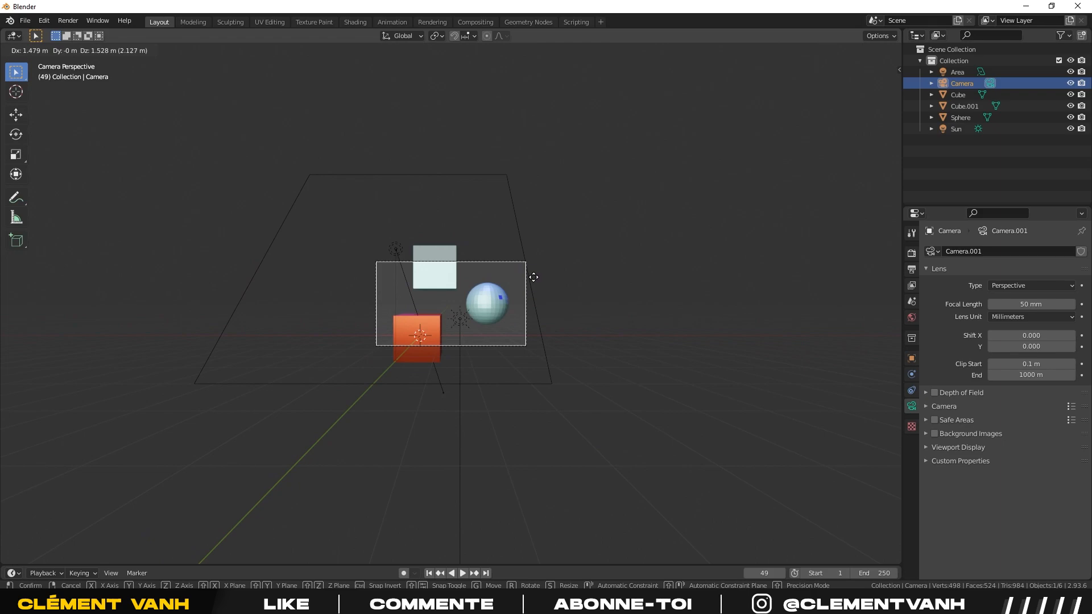
click(533, 277)
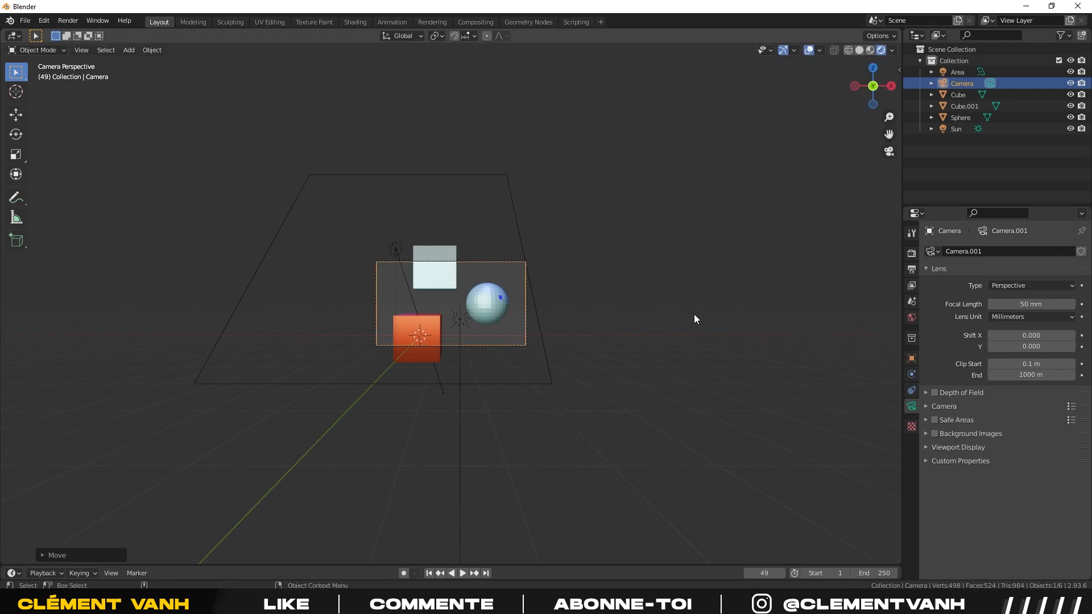
key(g)
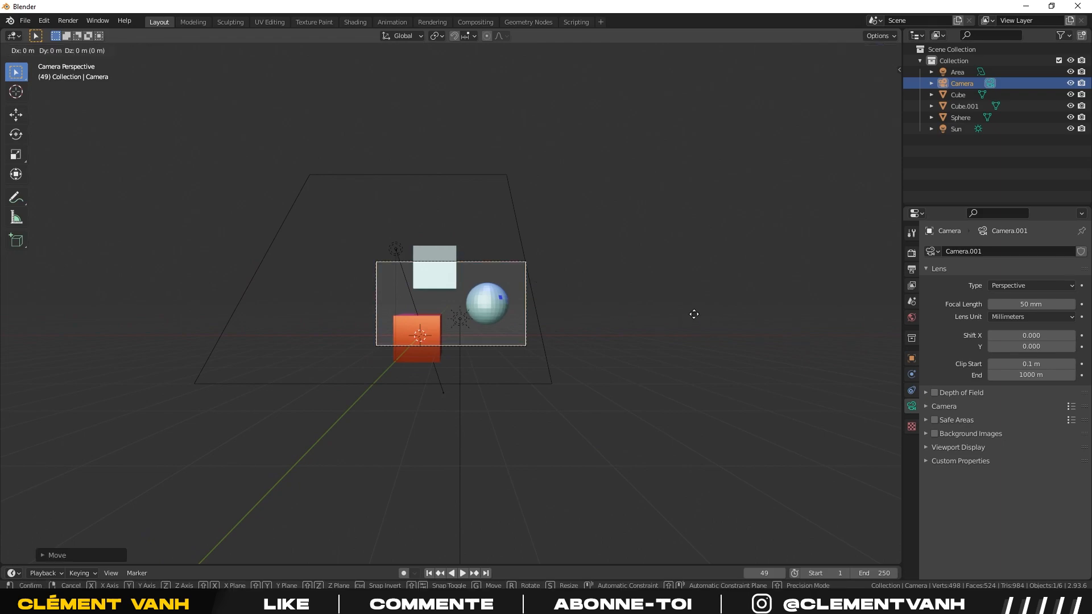
key(y)
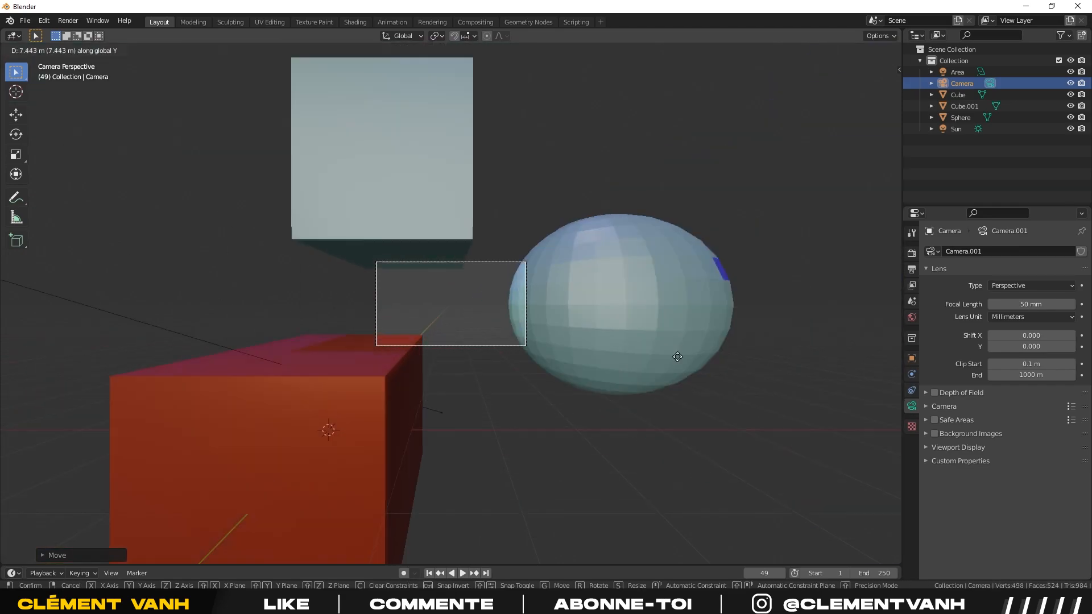
click(652, 261)
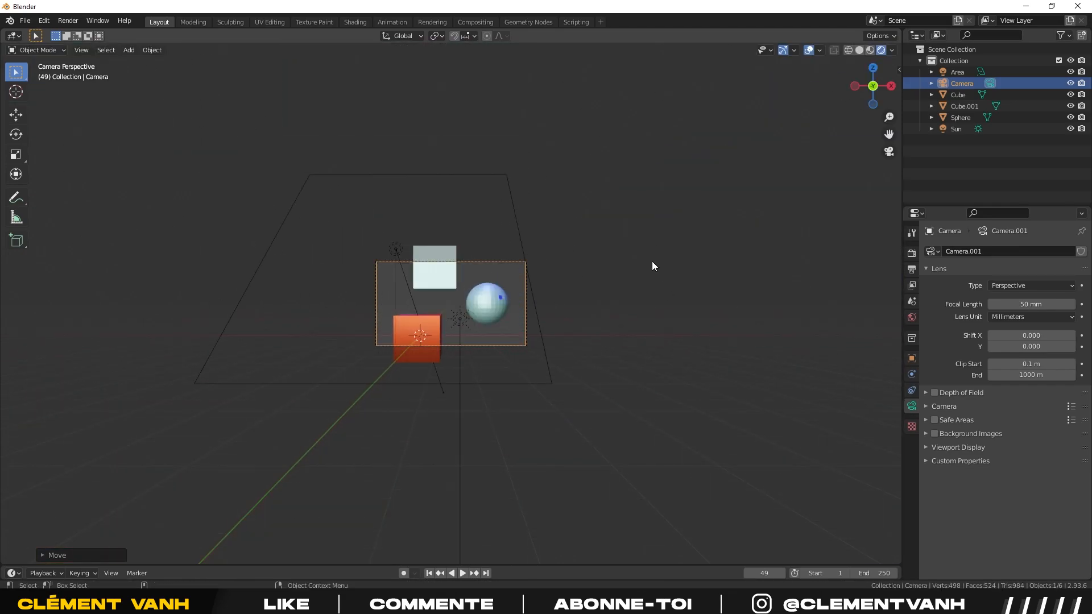
middle_drag(652, 261, 549, 281)
scroll(549, 280, down, 5)
key(g)
key(y)
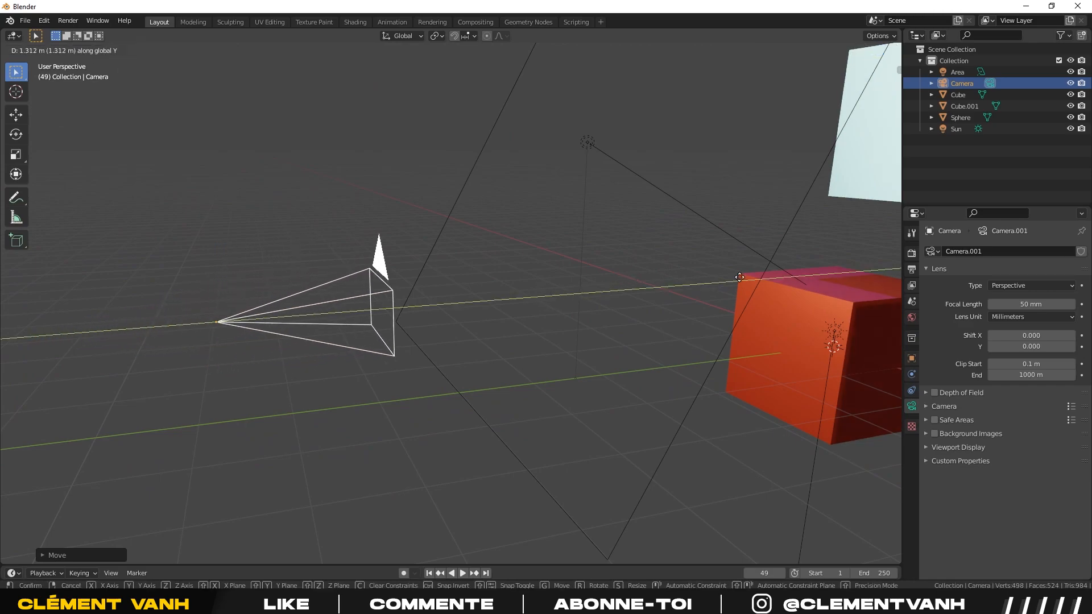
click(476, 316)
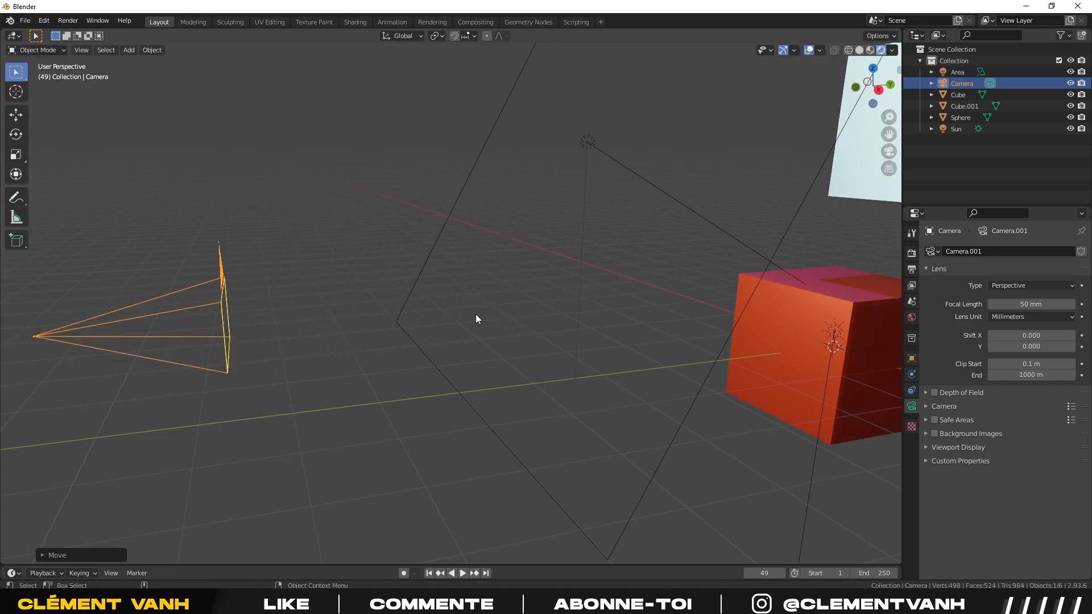
Looking through the camera, move it back along the Y axis until both cubes and the sphere fit inside the frame.
key(KP_0)
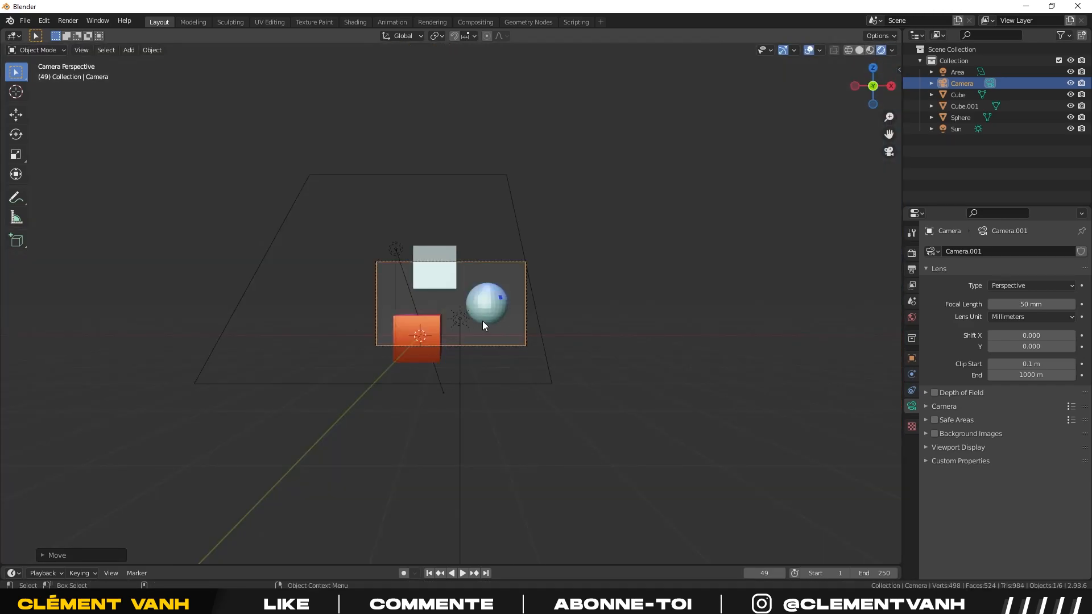
key(g)
key(y)
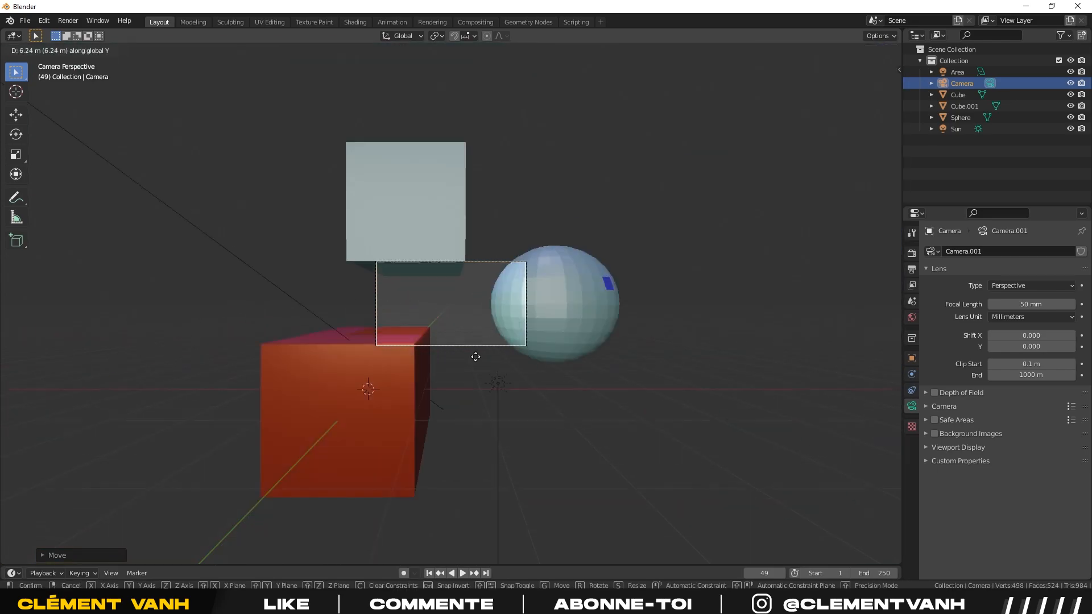
click(484, 280)
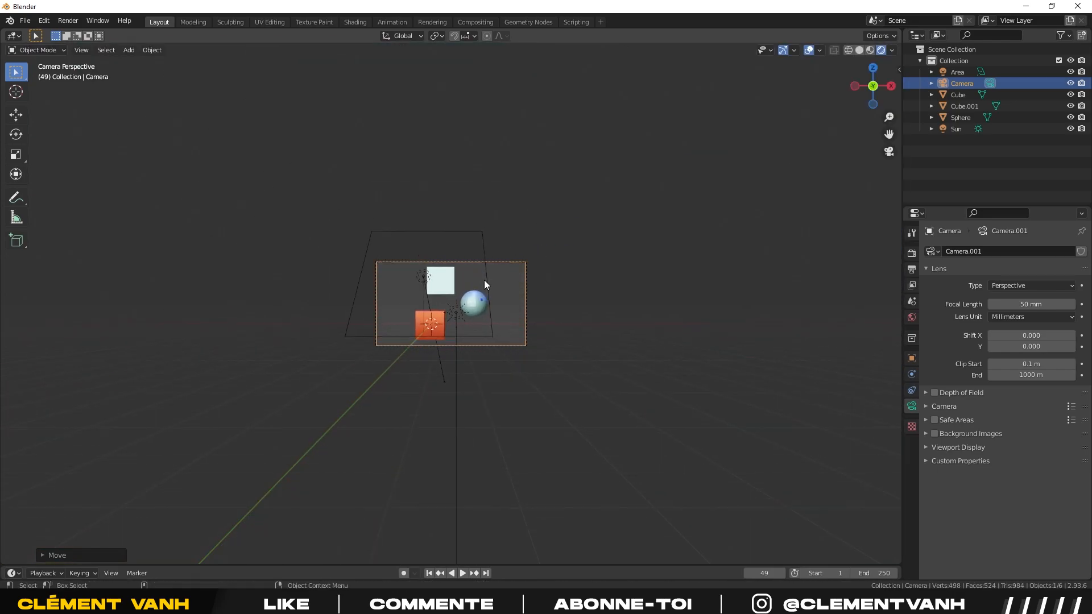
Render the scene from the camera with Eevee, examine the image and close the render window.
middle_drag(715, 286, 584, 322)
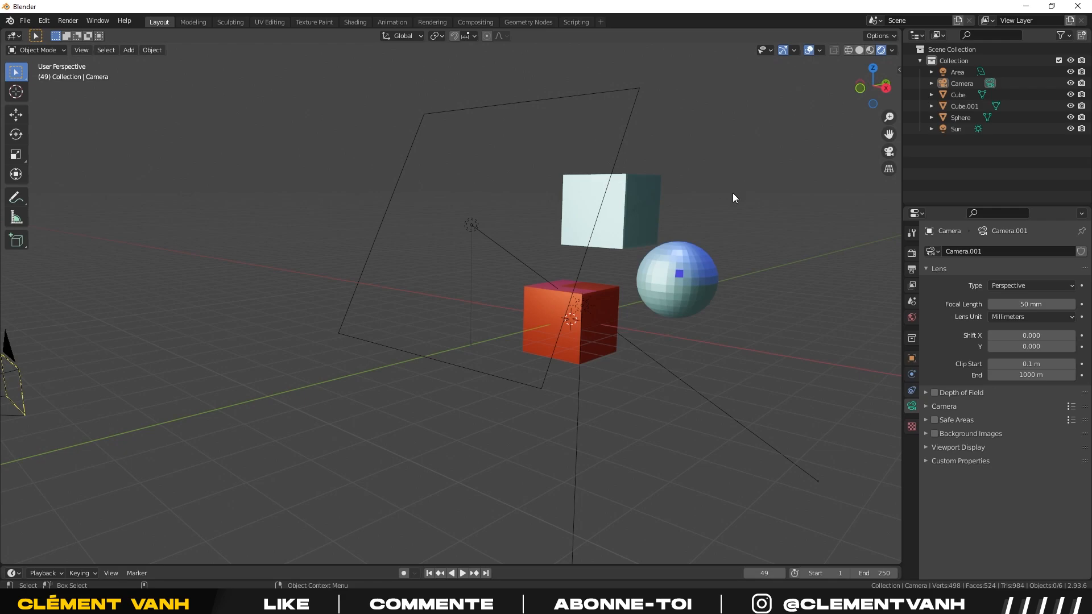
key(F12)
scroll(745, 262, down, 2)
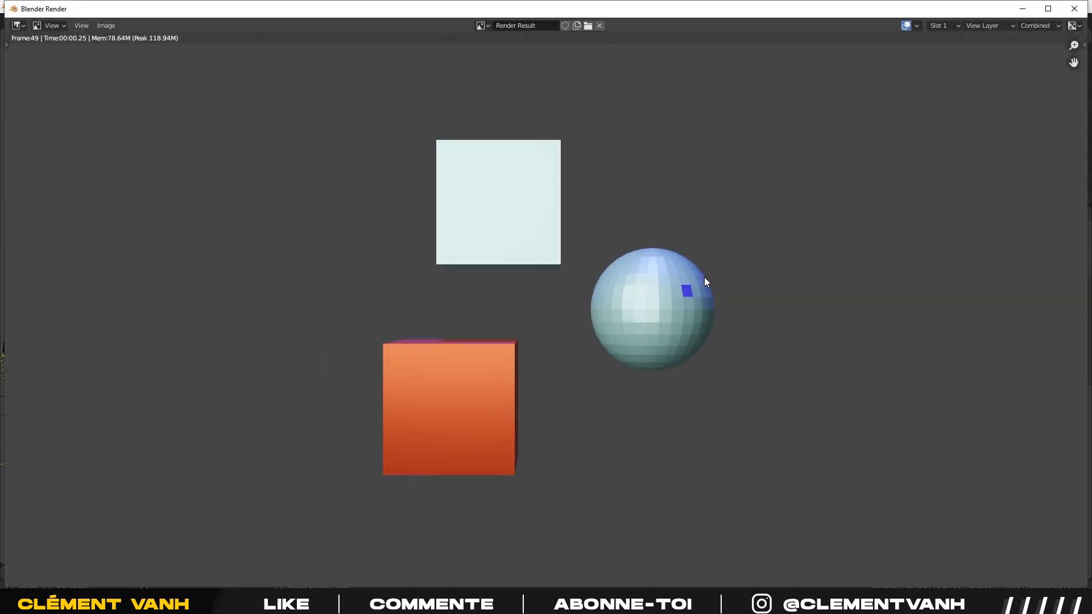
scroll(645, 275, up, 1)
scroll(645, 275, down, 1)
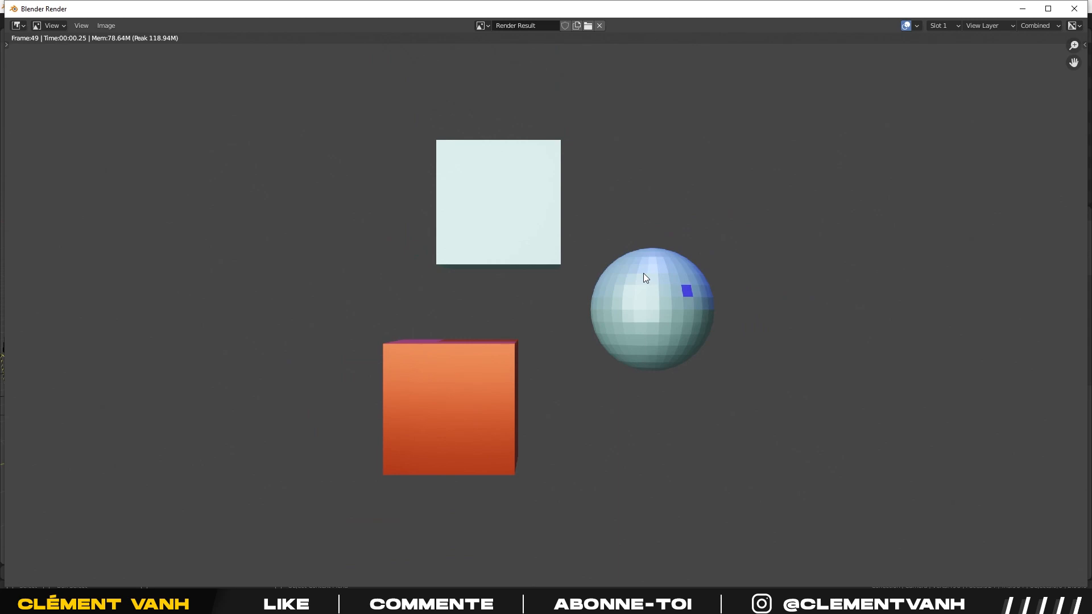
click(1073, 12)
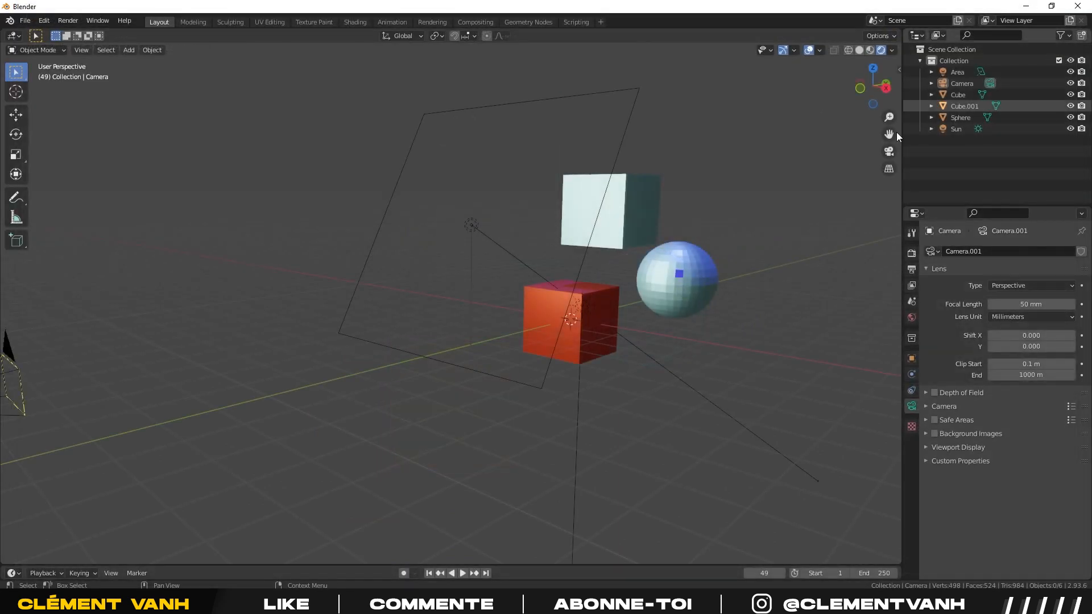
Switch the render engine to Cycles and render the scene from the camera, closing the render window when done.
click(912, 253)
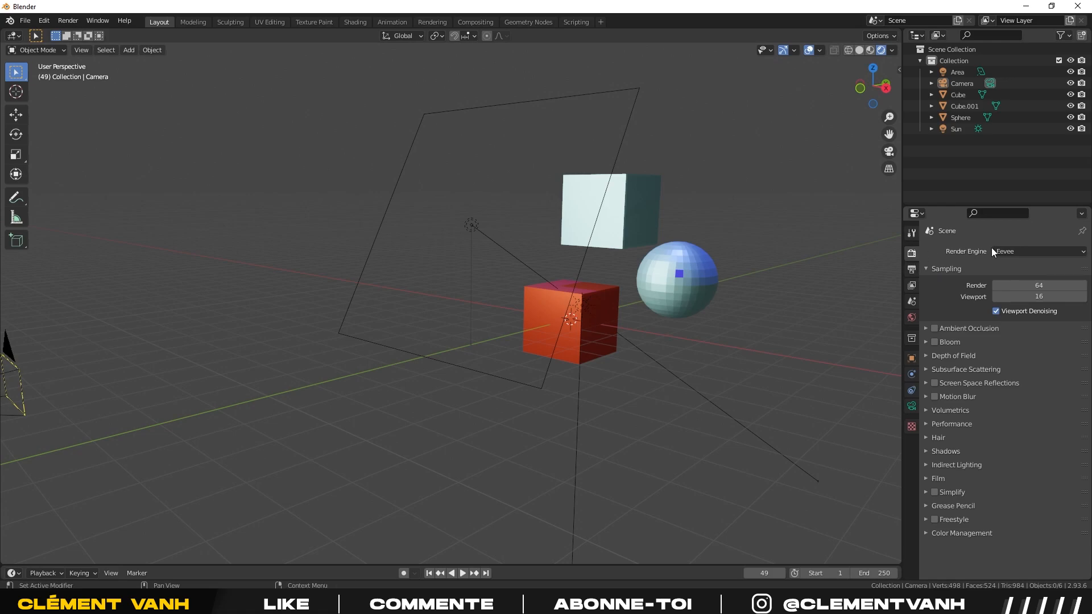
click(1023, 251)
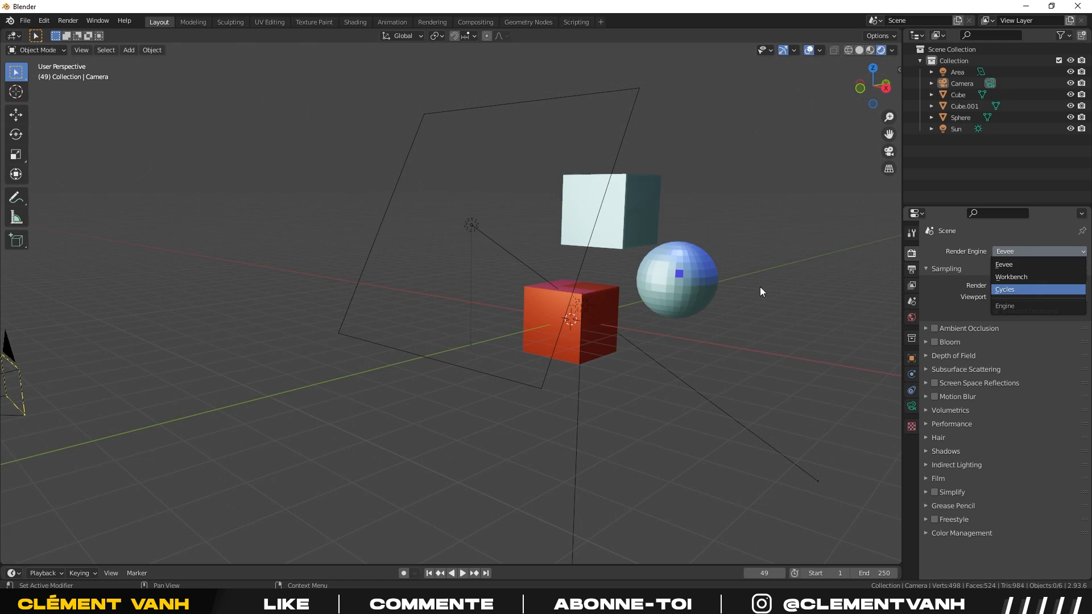
click(1011, 290)
mouse_move(535, 323)
middle_down()
mouse_move(612, 326)
mouse_move(567, 336)
middle_up()
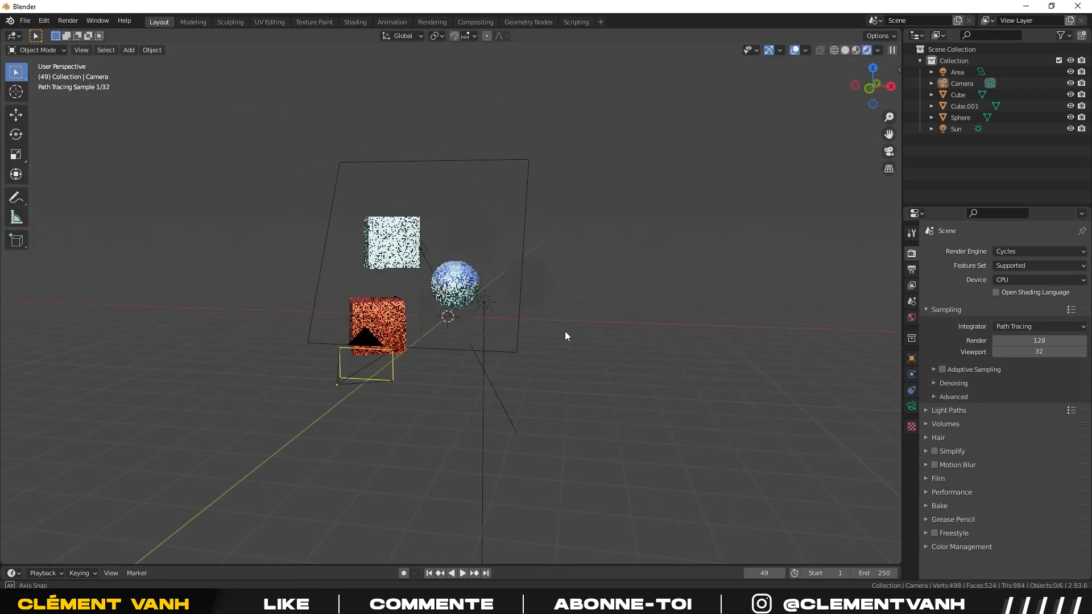
key(F12)
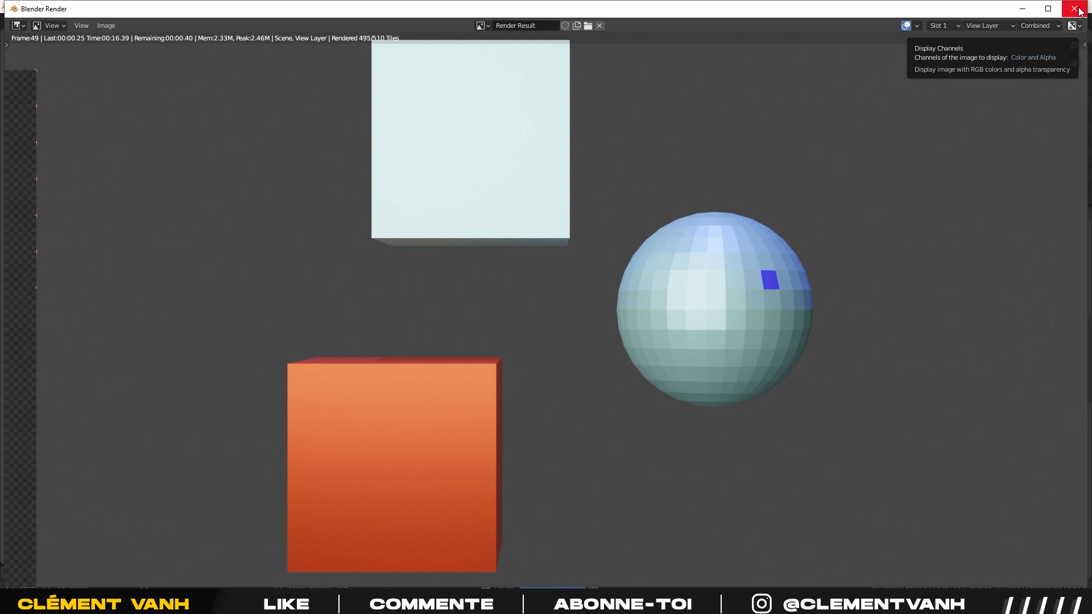
click(1074, 12)
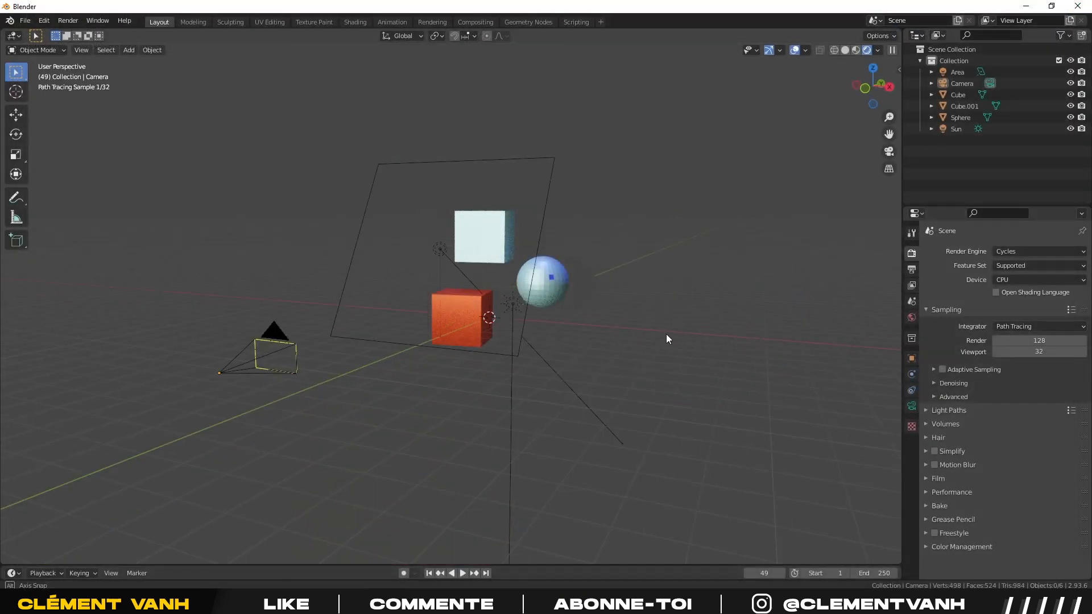
middle_drag(673, 334, 609, 334)
Set the render engine back to Eevee and look over the scene in the viewport.
click(1021, 251)
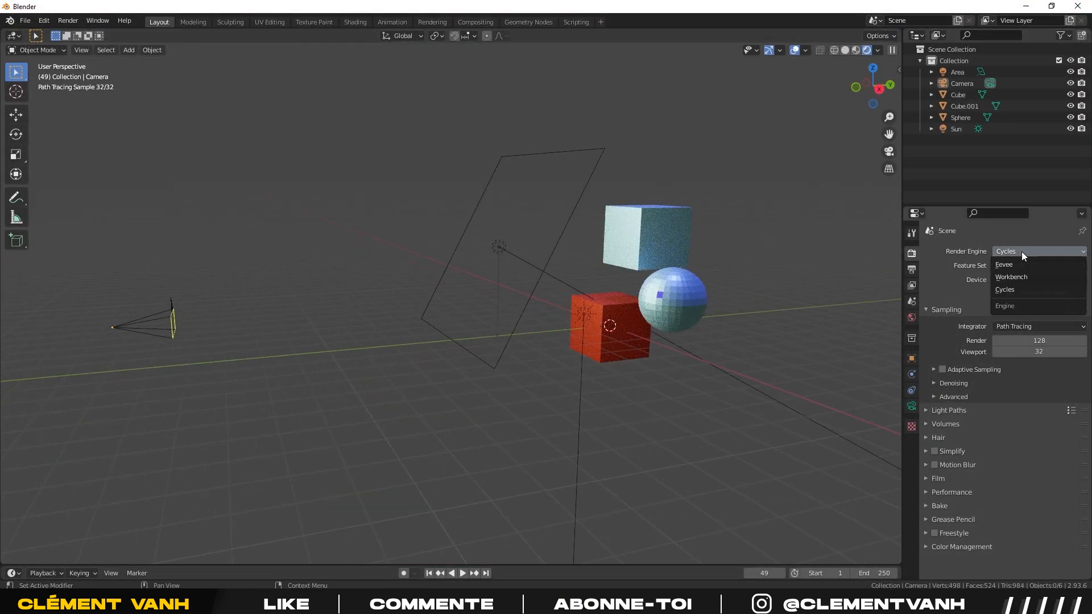
click(1010, 261)
middle_drag(439, 297, 617, 340)
scroll(618, 340, up, 3)
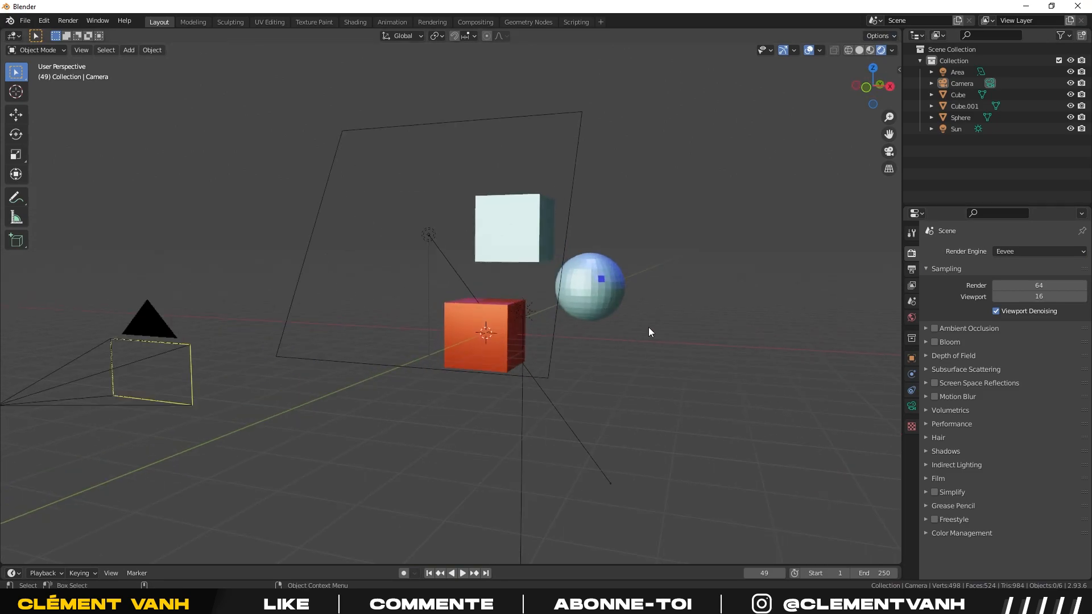
Duplicate the sphere, leaving the copy at exactly the same position as the original.
click(598, 302)
middle_drag(599, 303, 639, 340)
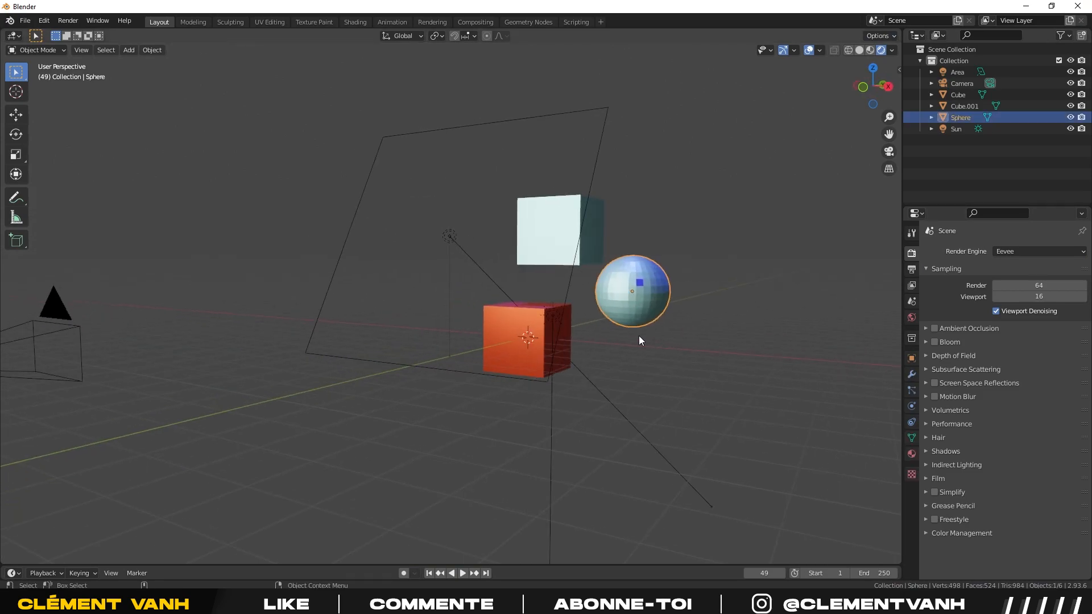
scroll(639, 340, down, 2)
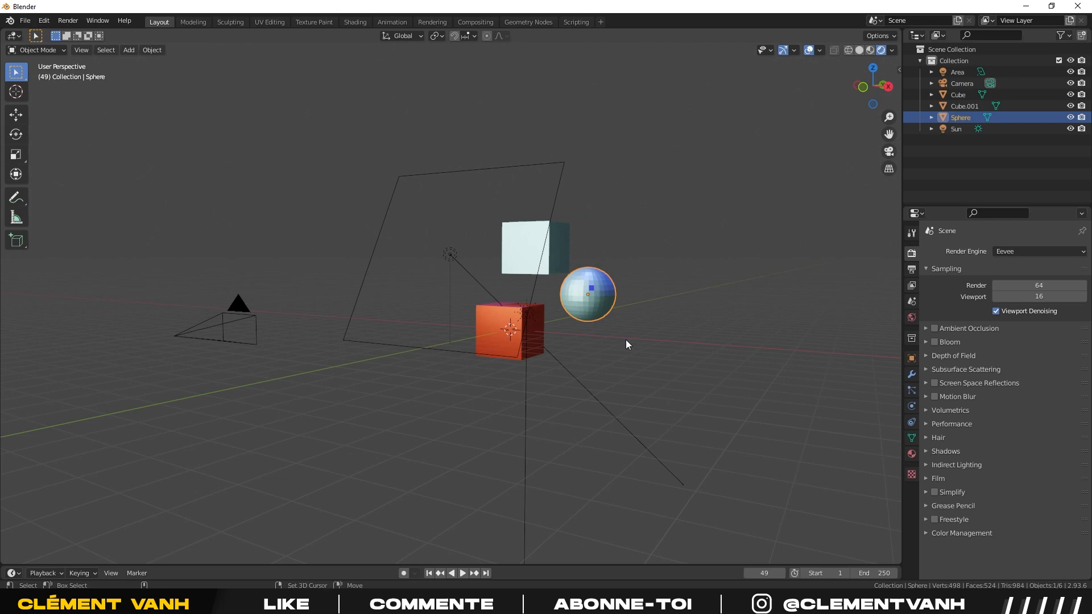
key(shift+d)
right_click(798, 328)
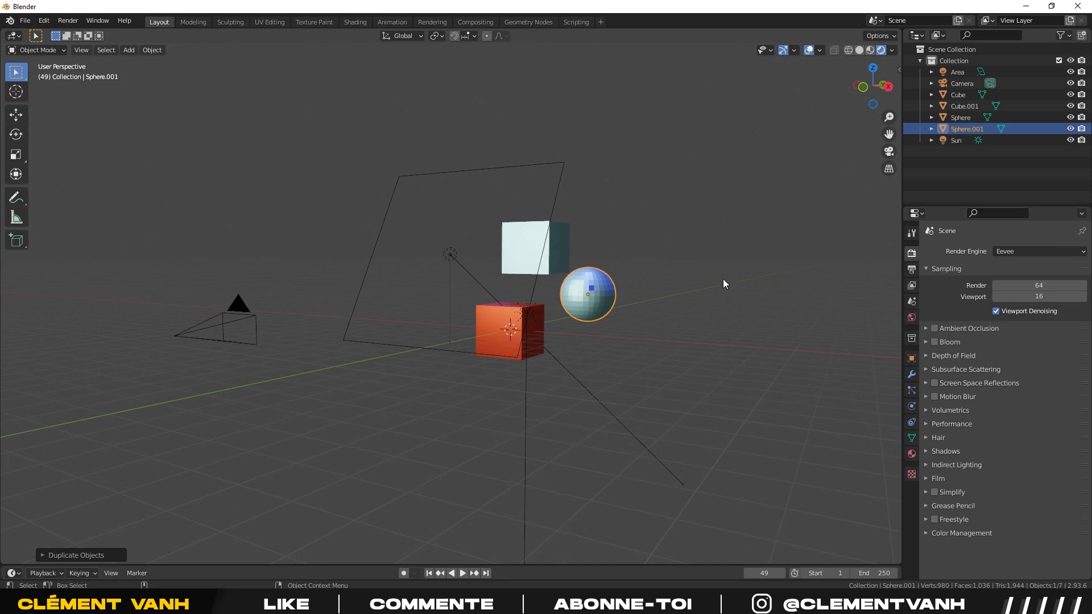
scroll(671, 310, up, 3)
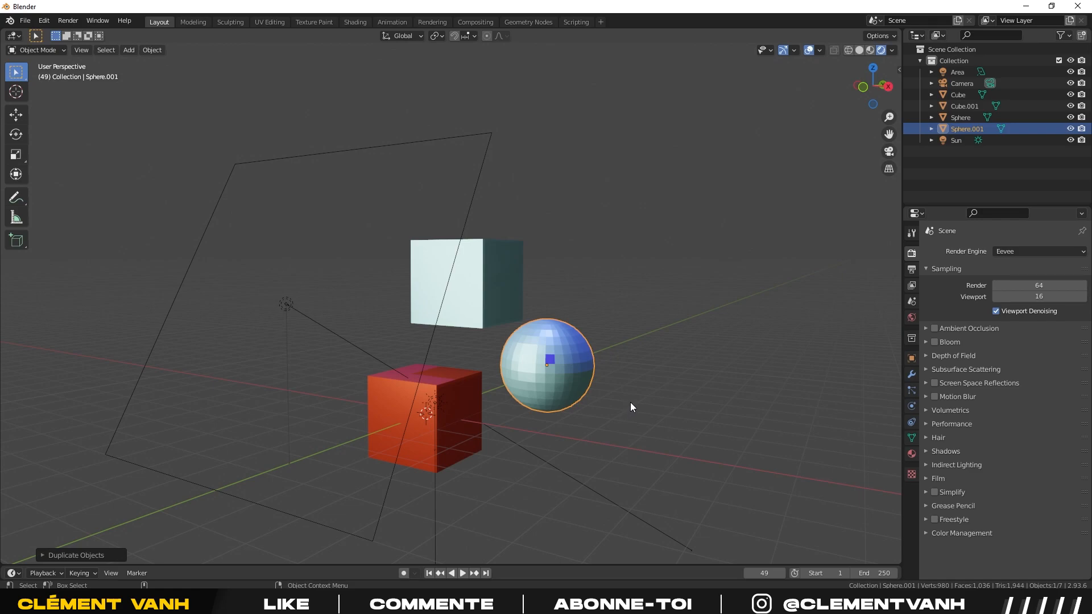
Try to move the duplicated sphere away from the original, cancel the move and delete the copy.
key(g)
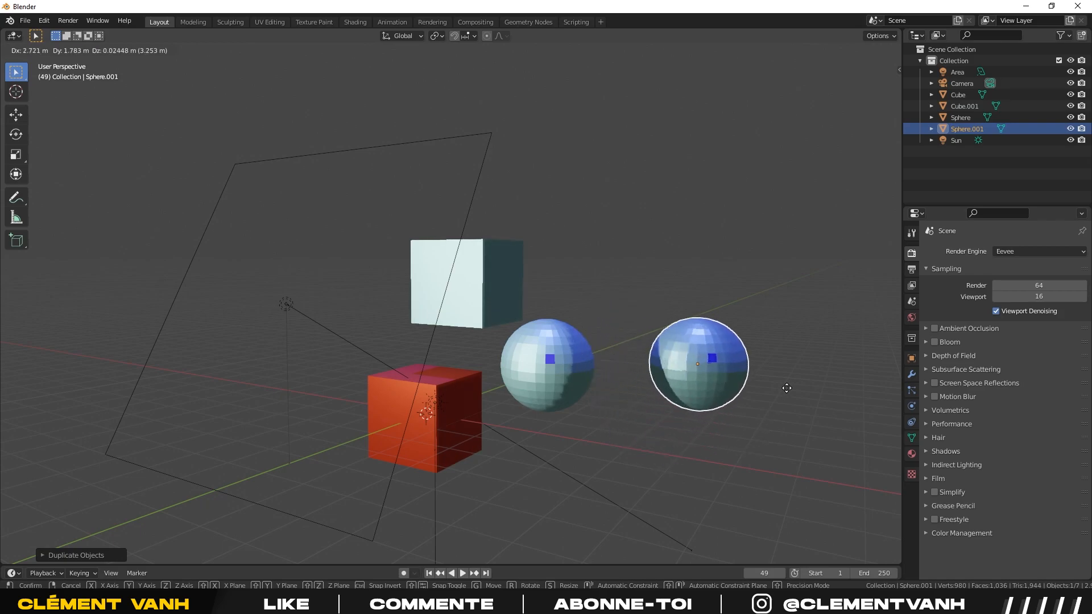
key(Escape)
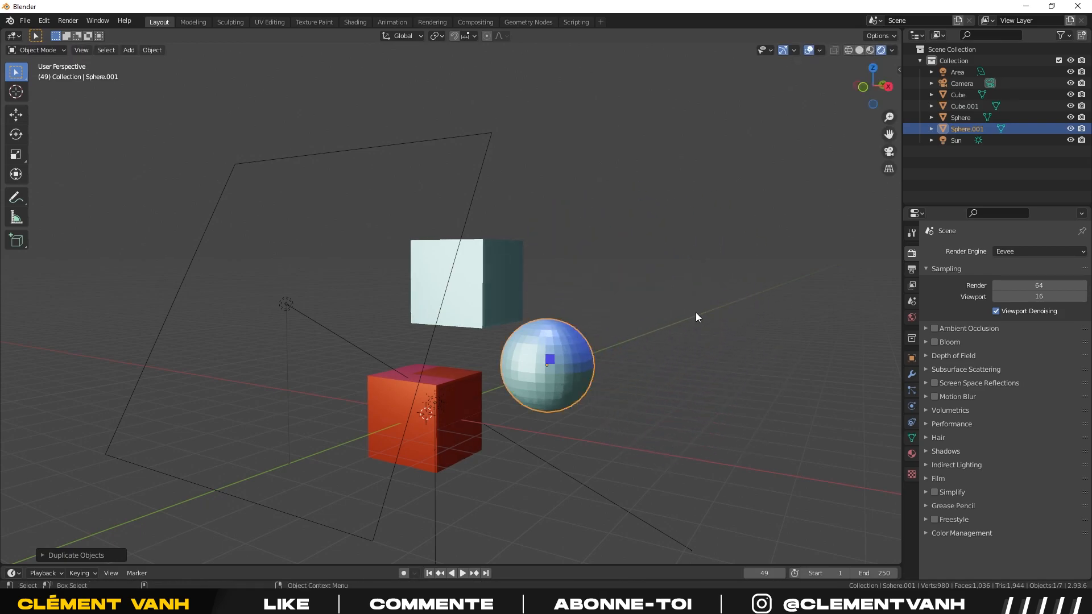
key(Delete)
Duplicate the original sphere again without displacing the copy, and delete that duplicate.
click(549, 369)
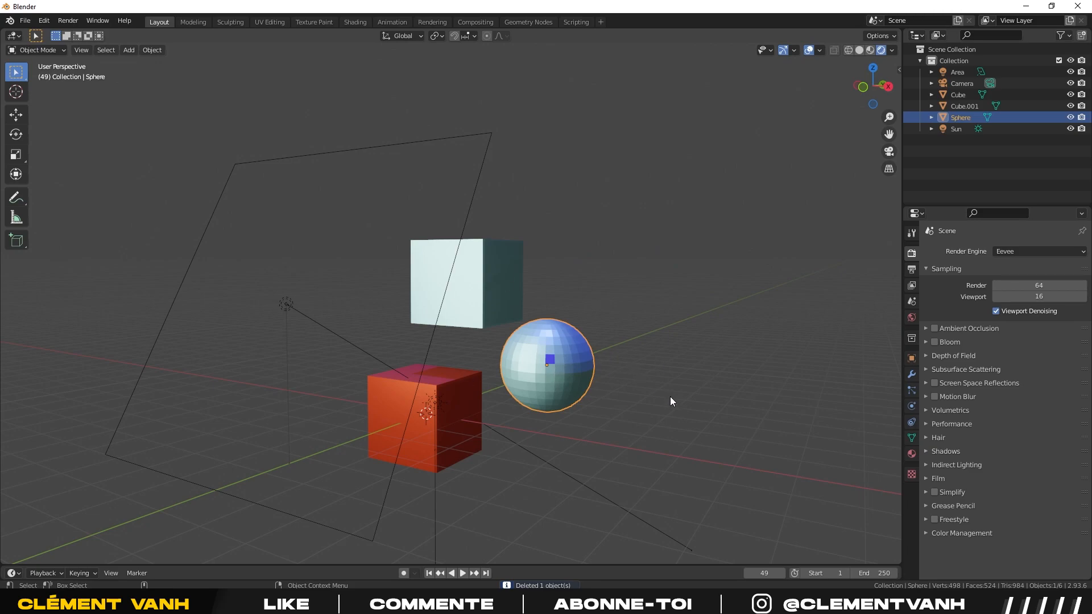
key(shift+d)
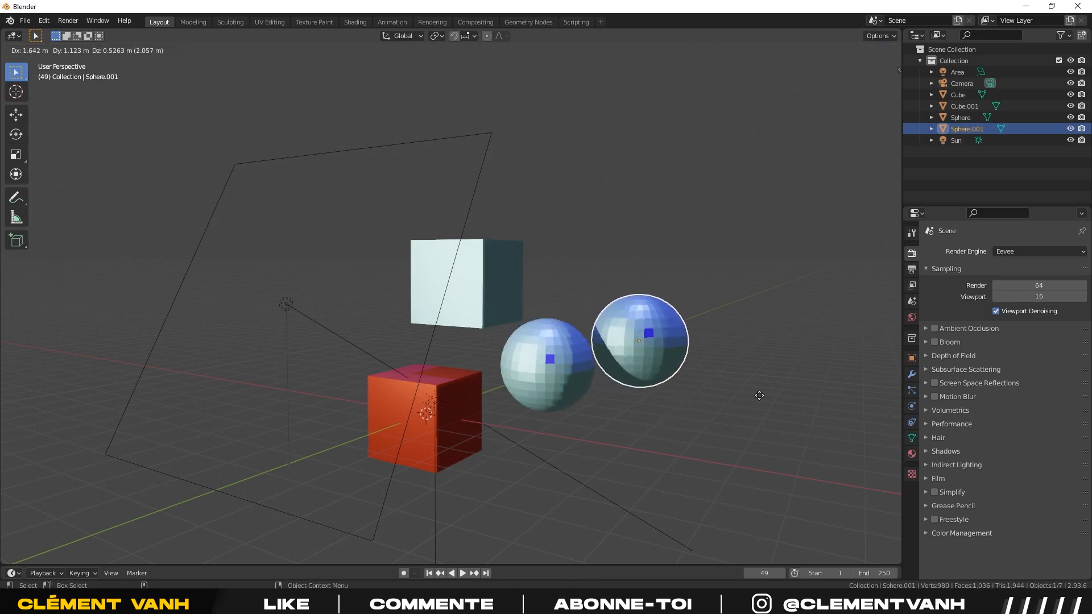
right_click(886, 319)
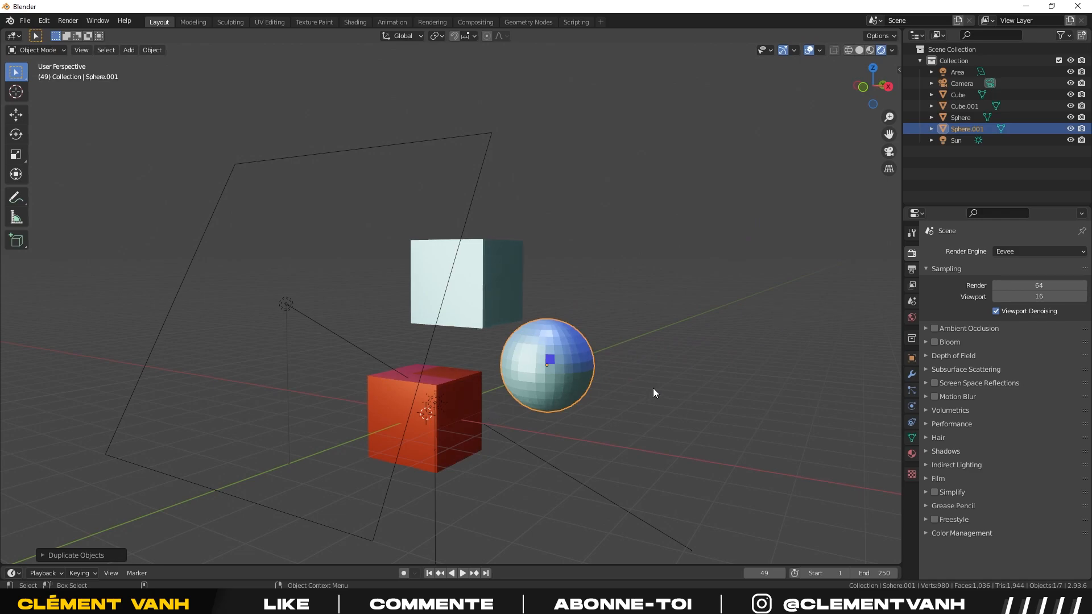
scroll(622, 364, up, 2)
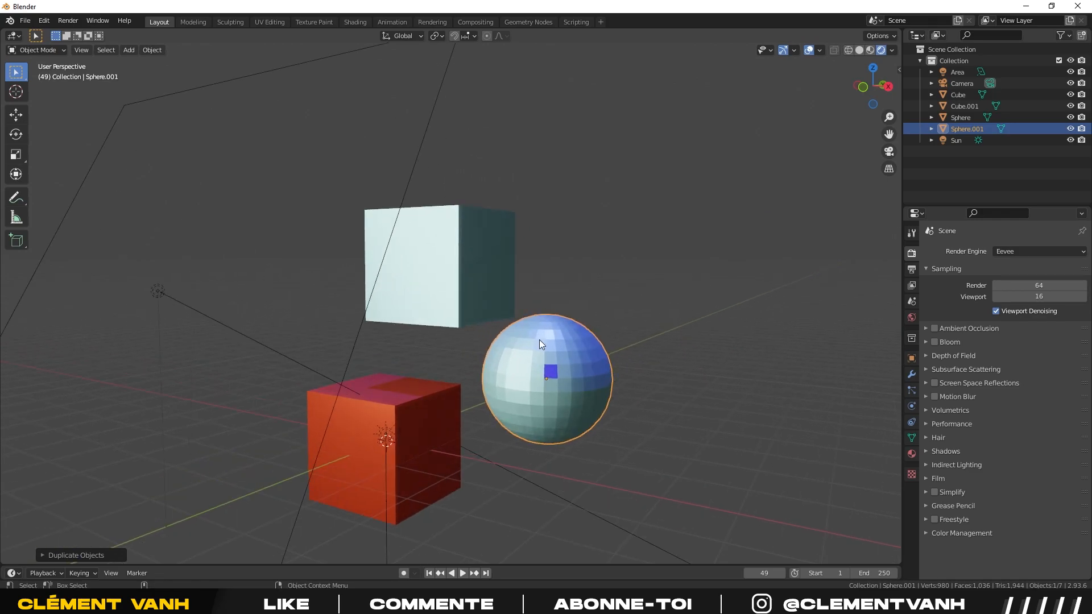
key(Delete)
Duplicate the upper light-coloured cube with the copy placed beside it, and remove the copy.
click(482, 284)
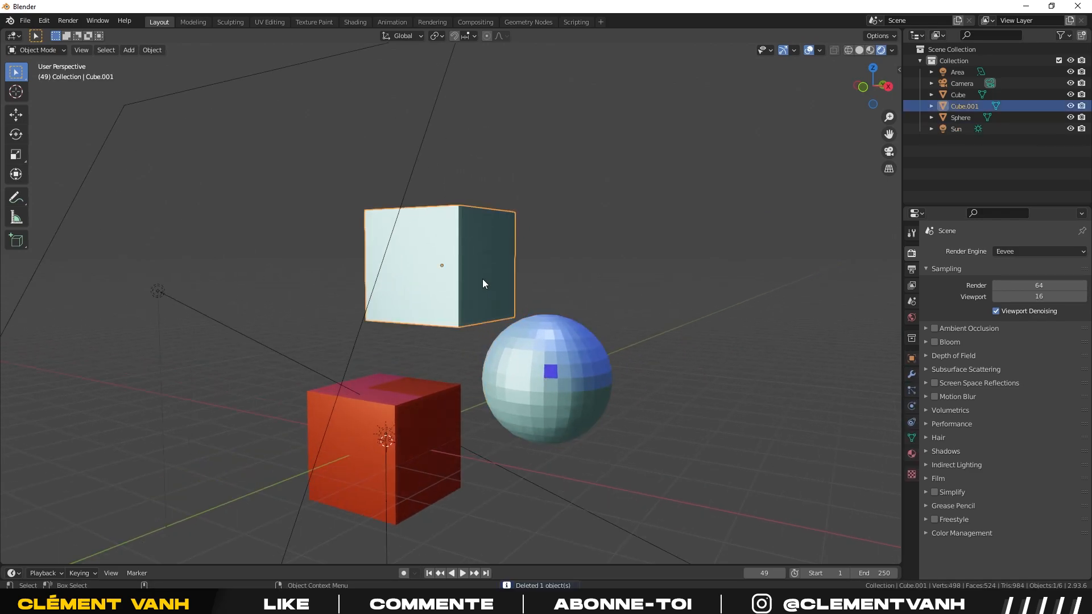
key(shift+d)
click(754, 271)
mouse_move(650, 318)
middle_down()
mouse_move(709, 337)
mouse_move(661, 322)
middle_up()
key(ctrl+z)
Duplicate the area light, cancel the copy's displacement and delete the duplicated light.
middle_drag(328, 371, 401, 371)
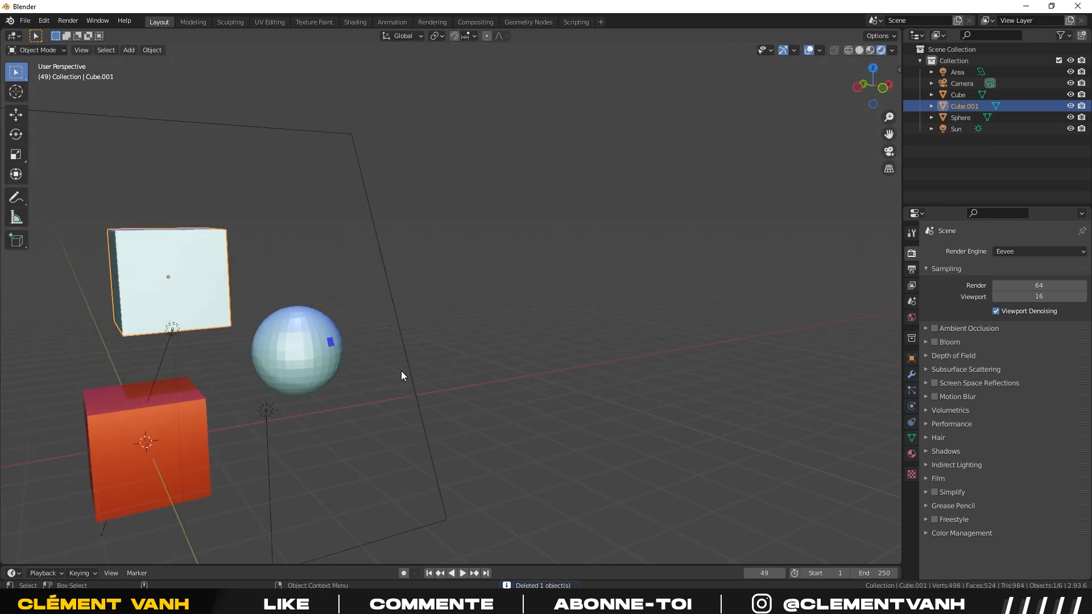
middle_drag(493, 387, 433, 389)
click(293, 387)
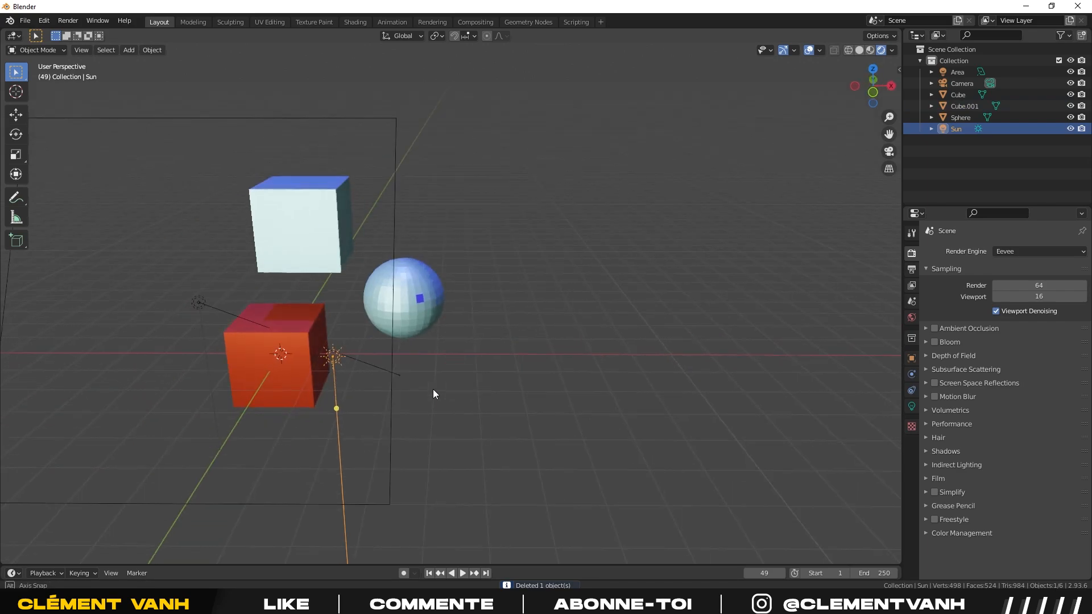
click(196, 302)
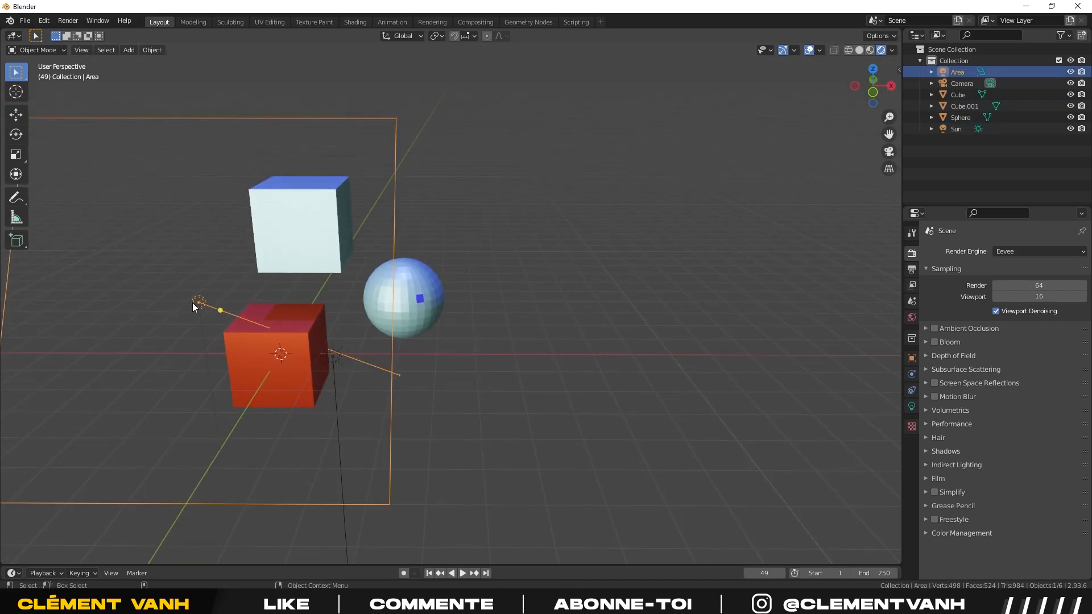
key(shift+d)
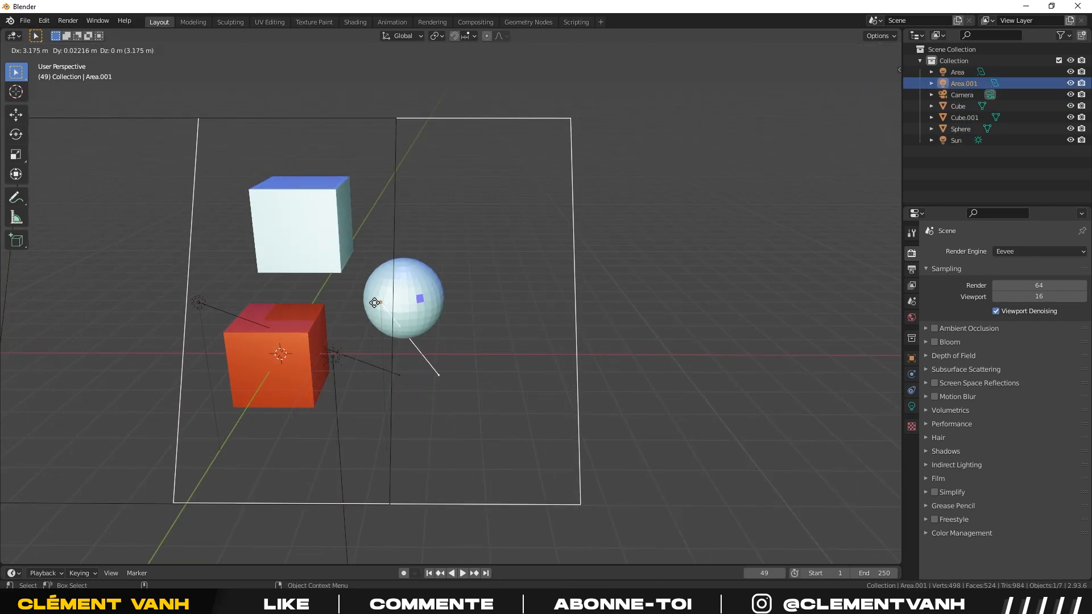
key(Escape)
key(Delete)
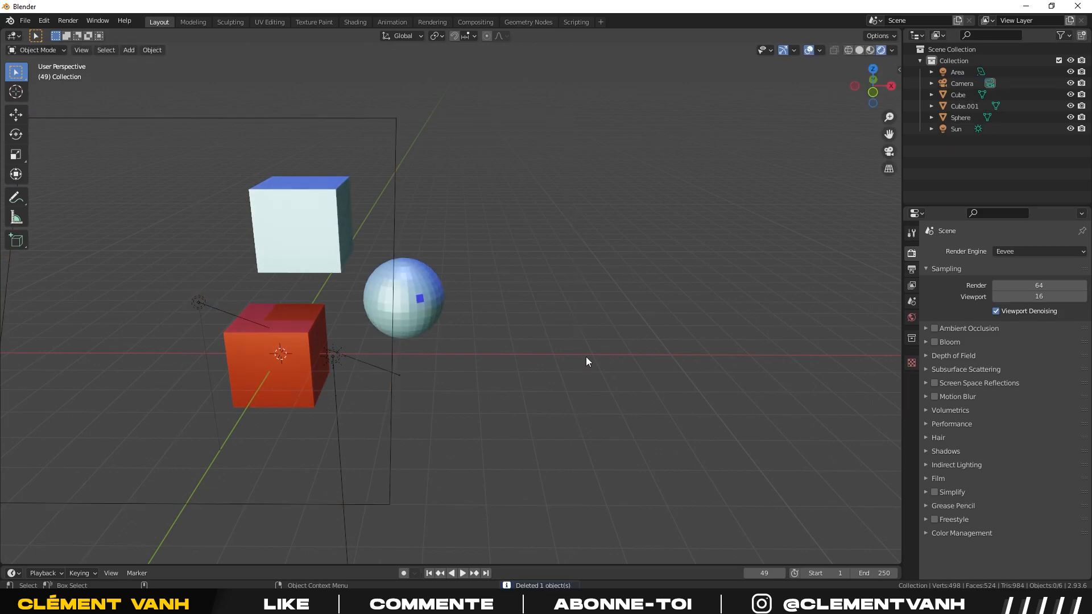
middle_drag(598, 333, 538, 353)
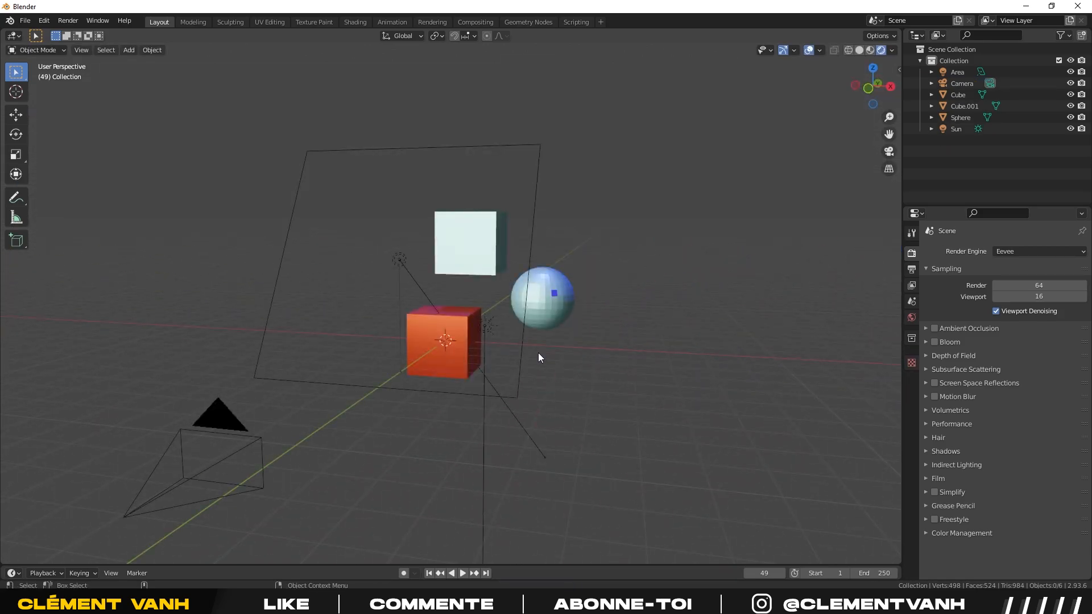